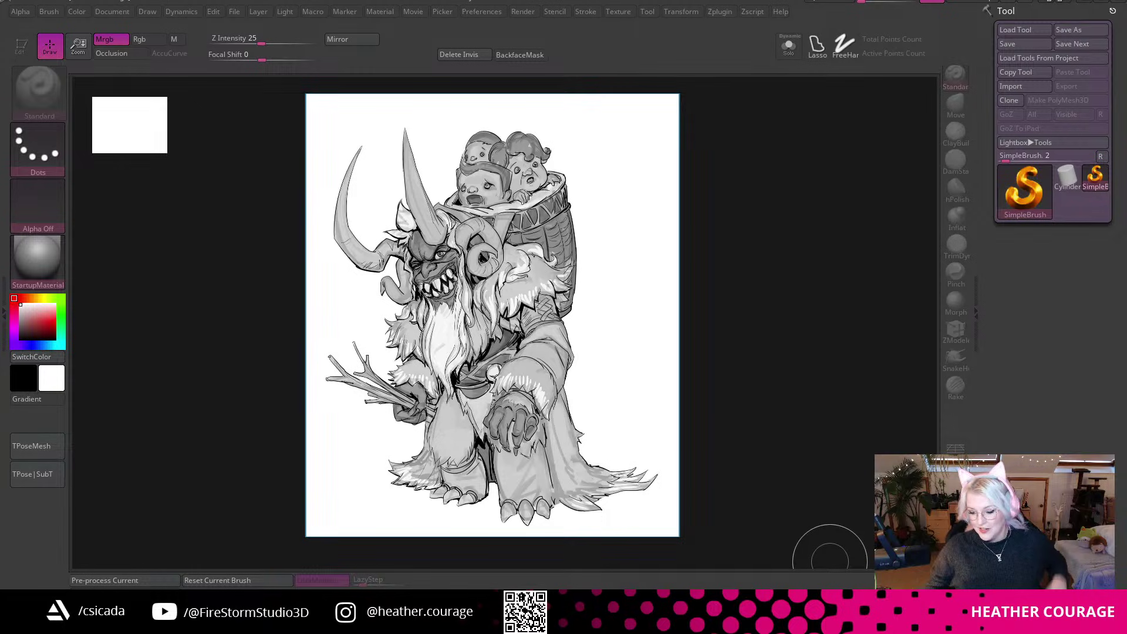
key(XF86AudioLowerVolume)
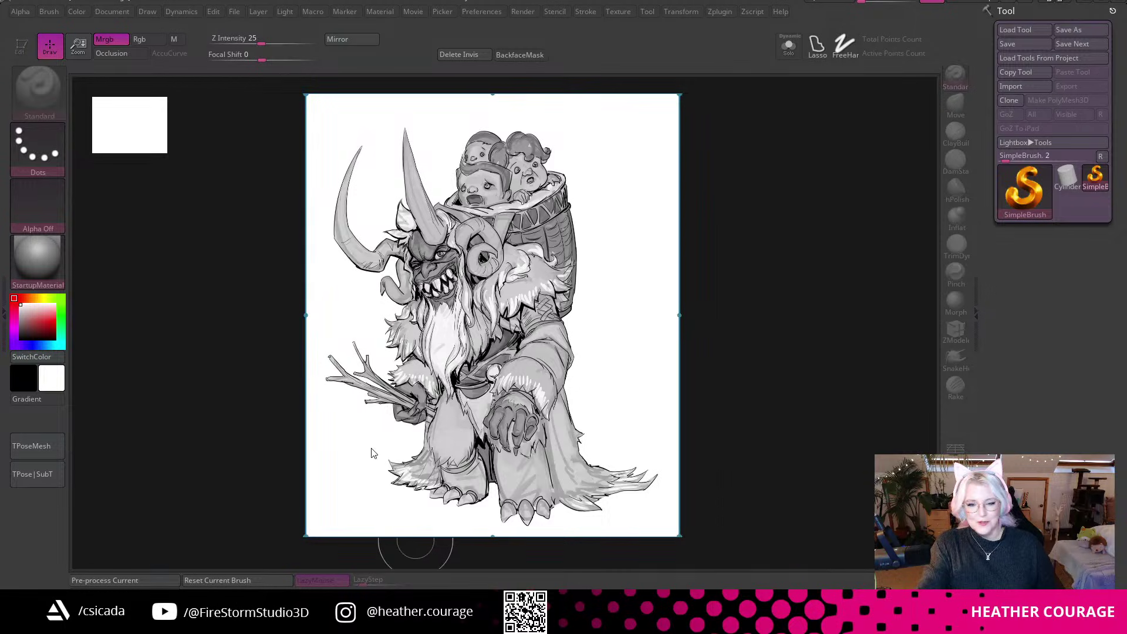
scroll(457, 344, up, 2)
middle_drag(460, 328, 452, 375)
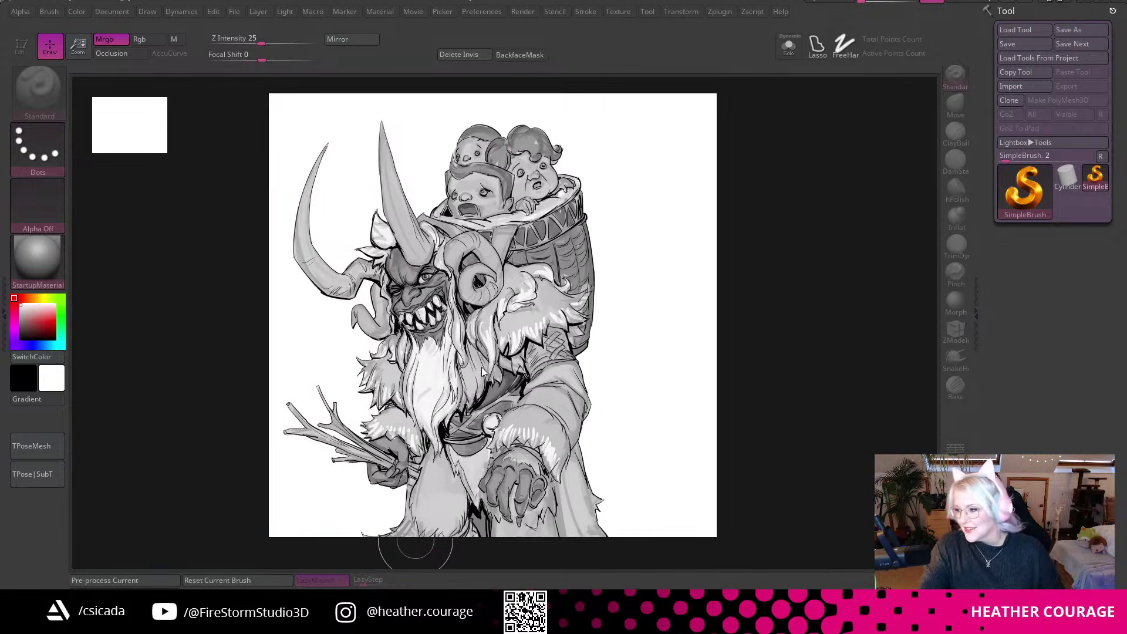
scroll(448, 267, down, 4)
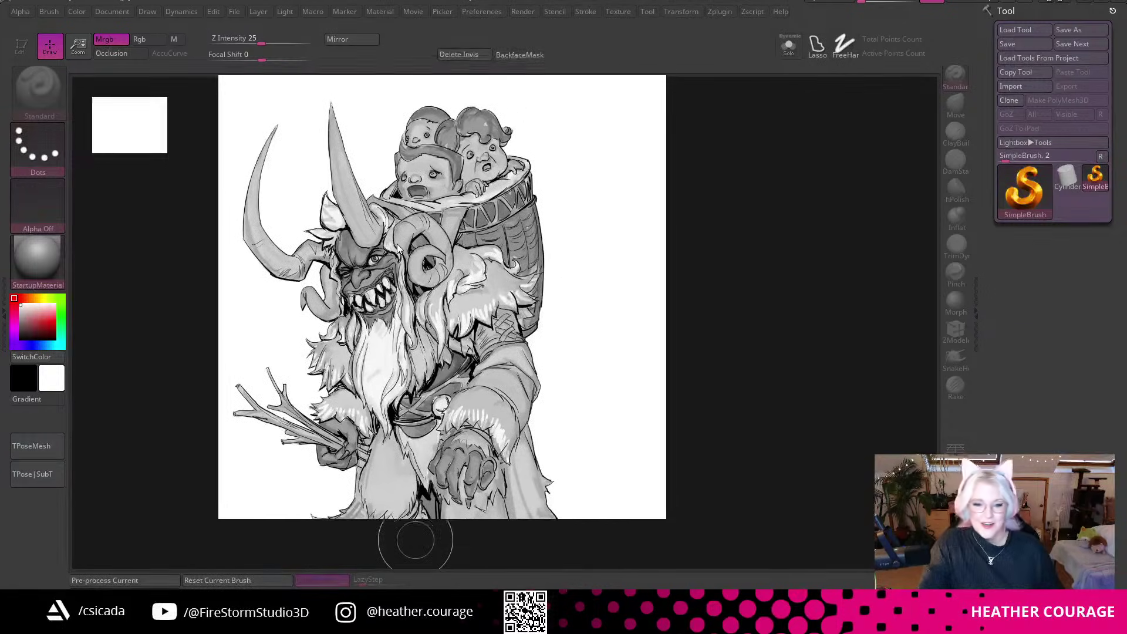
middle_drag(463, 251, 415, 257)
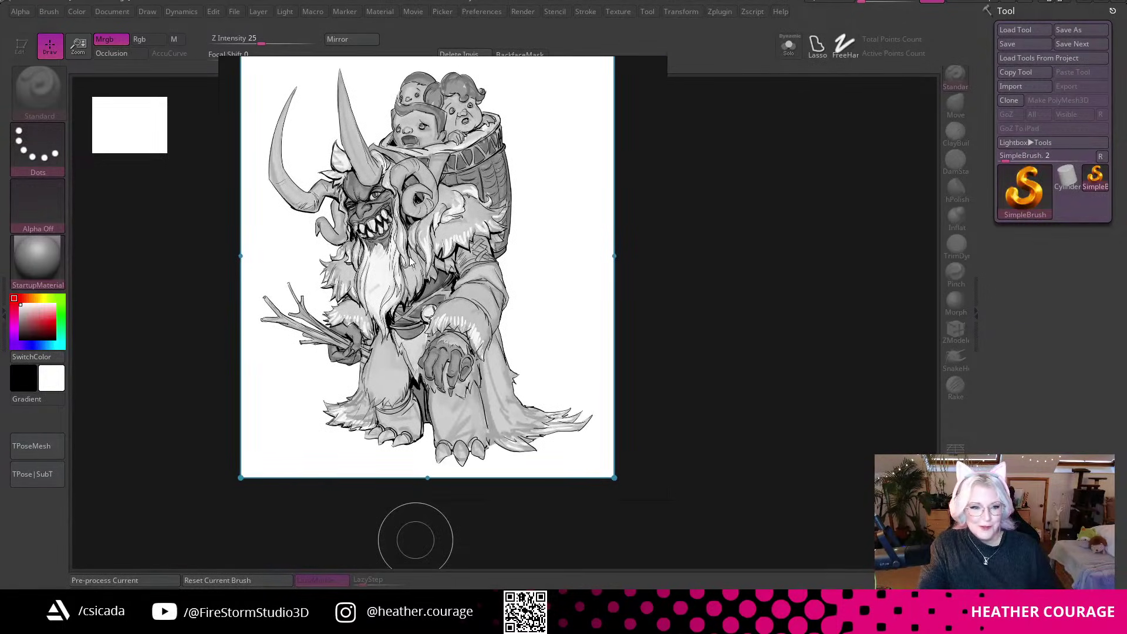
Trim the reference window's two sides and lower edge closer to the creature drawing and place it mid-canvas.
mouse_move(241, 203)
mouse_down()
mouse_move(270, 204)
mouse_move(248, 204)
mouse_up()
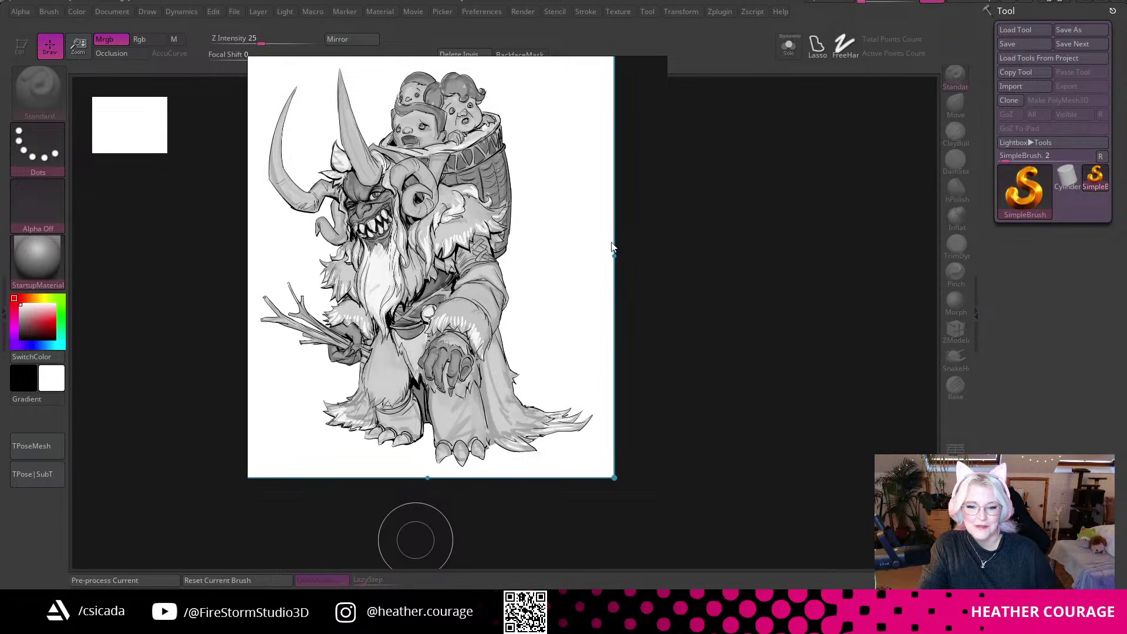
drag(615, 262, 605, 259)
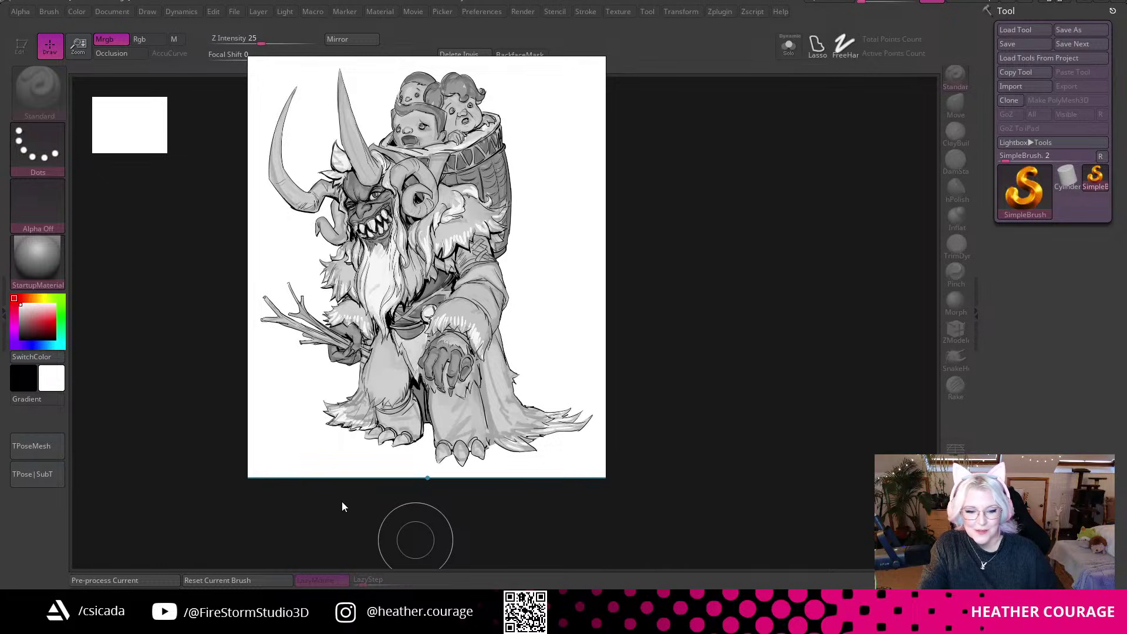
drag(345, 477, 347, 472)
drag(542, 247, 679, 312)
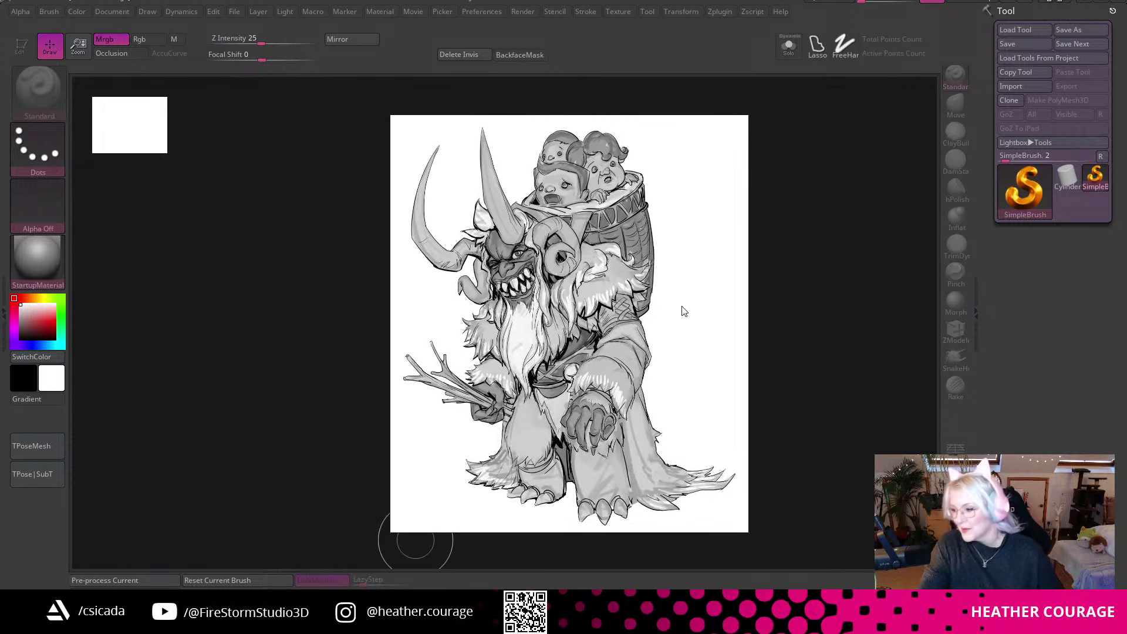
drag(573, 300, 531, 255)
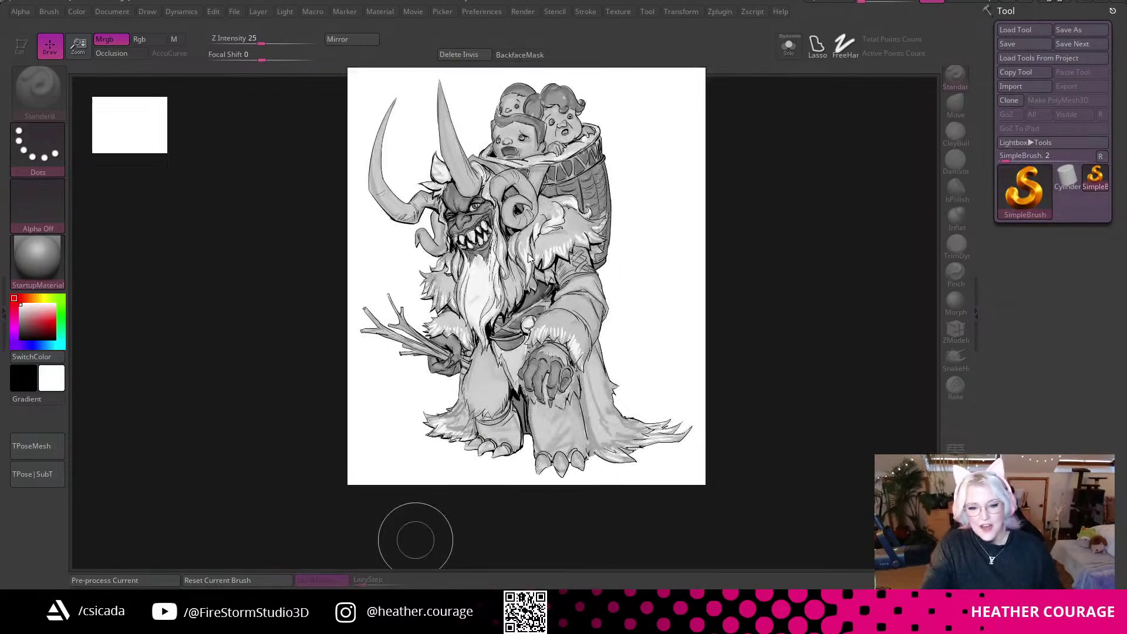
Move the reference window to the left side of the canvas and narrow it, recentring the creature inside.
drag(500, 291, 245, 352)
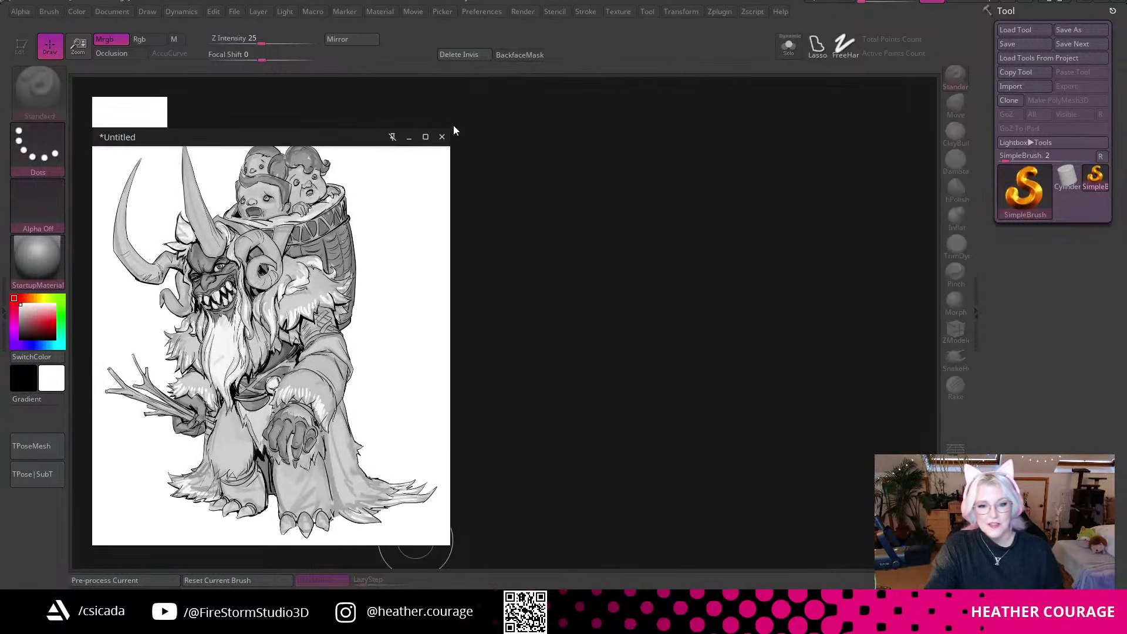
drag(449, 129, 376, 124)
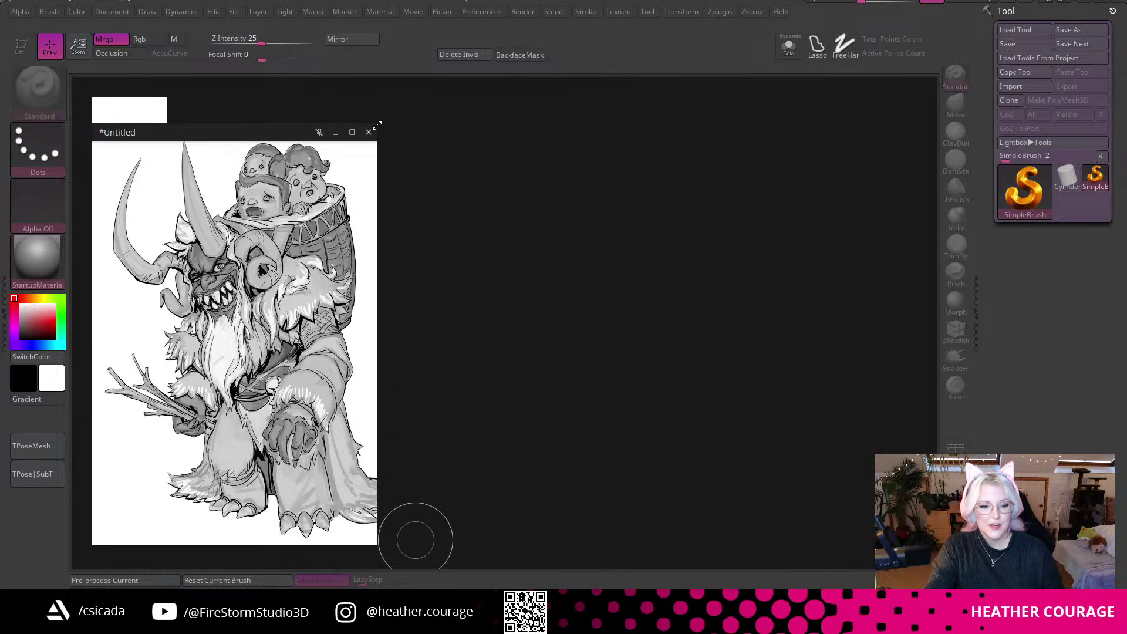
mouse_move(278, 301)
right_down()
mouse_move(251, 300)
mouse_move(270, 311)
right_up()
middle_drag(252, 325, 233, 326)
drag(234, 325, 280, 374)
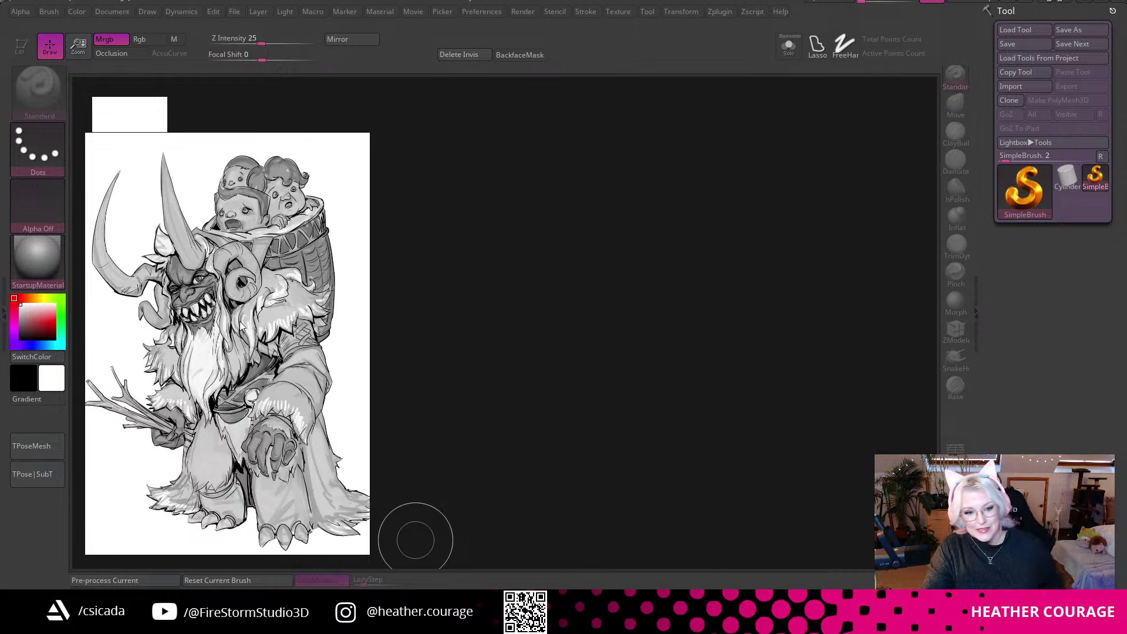
Examine the creature drawing up close, covering the face, beard, branches, arms and hands.
scroll(234, 297, up, 3)
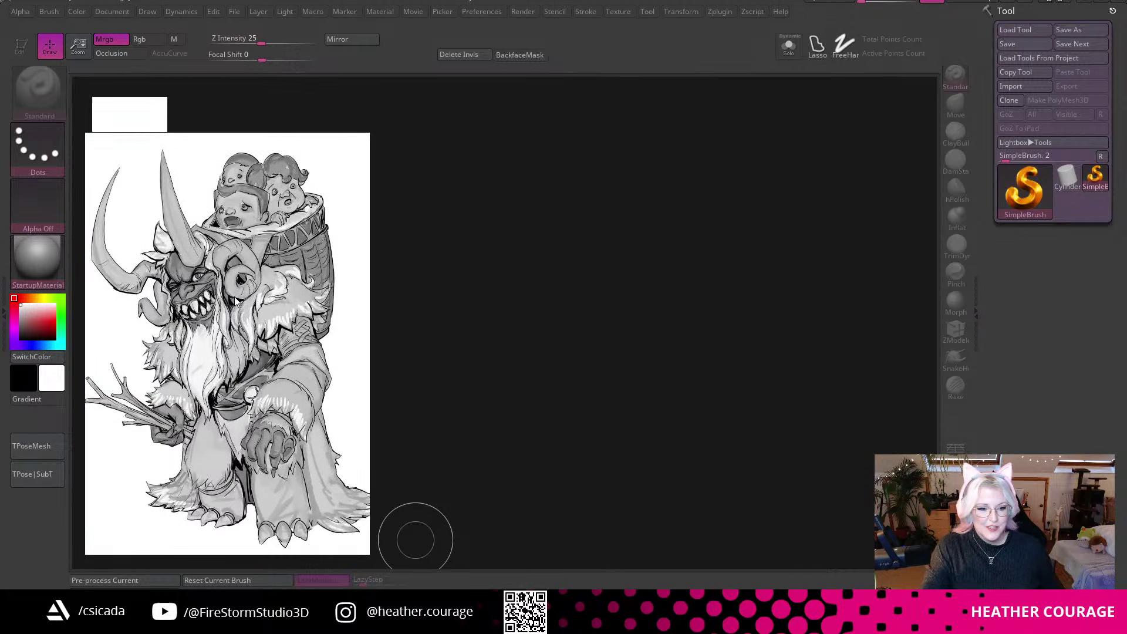
scroll(230, 381, up, 1)
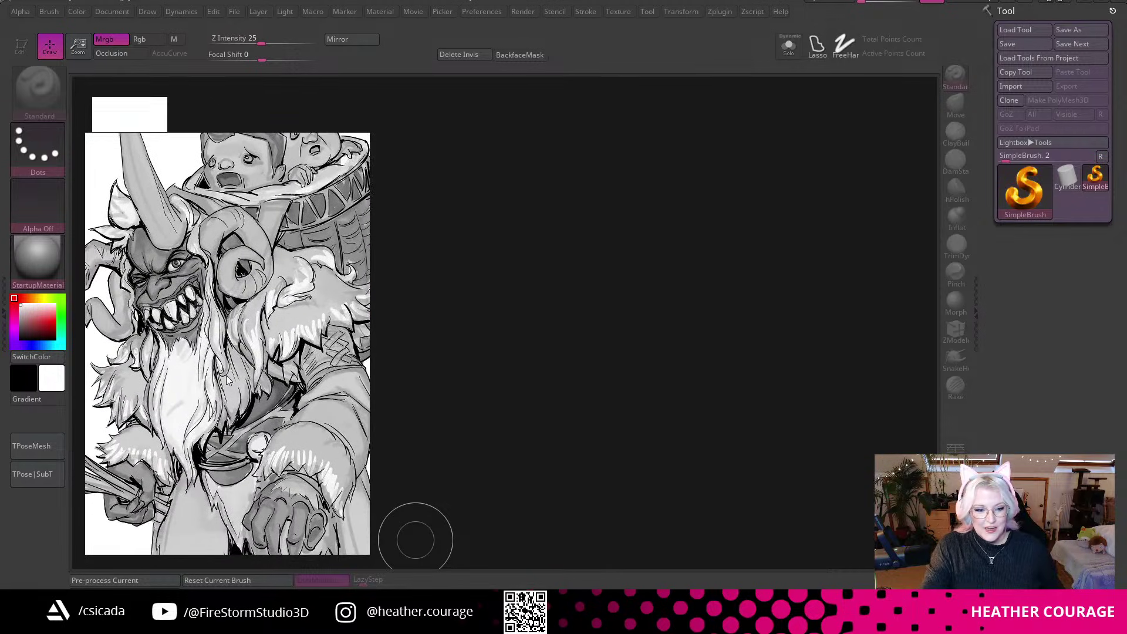
drag(251, 381, 302, 314)
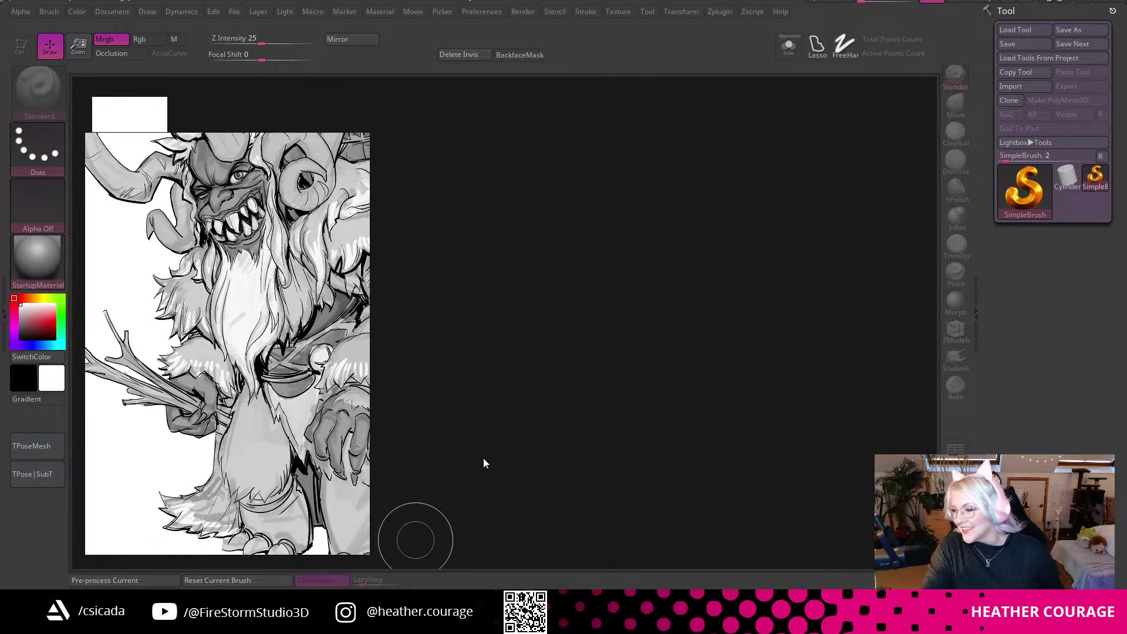
drag(311, 337, 238, 341)
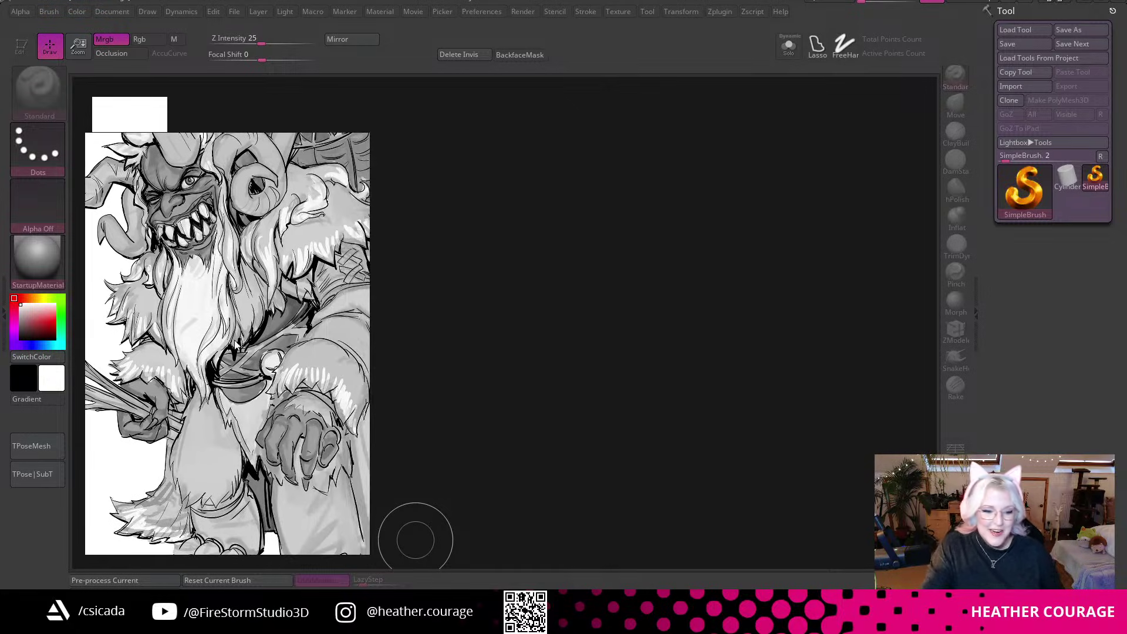
drag(277, 308, 230, 308)
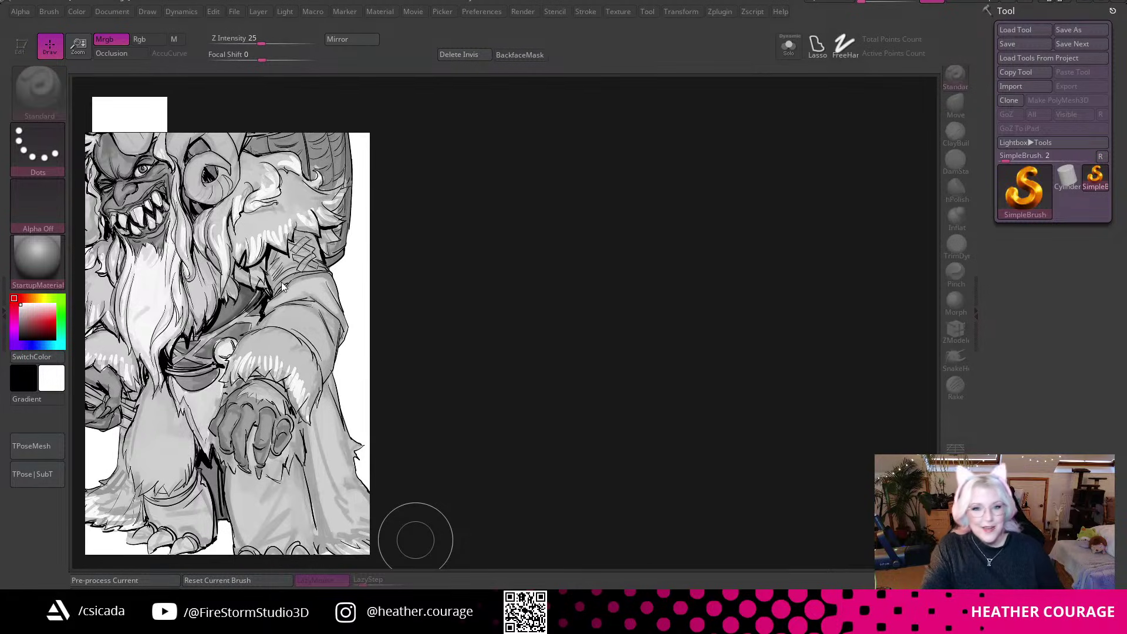
scroll(280, 282, down, 5)
mouse_move(260, 353)
mouse_down()
mouse_move(259, 372)
mouse_move(289, 353)
mouse_move(309, 358)
mouse_move(278, 357)
mouse_up()
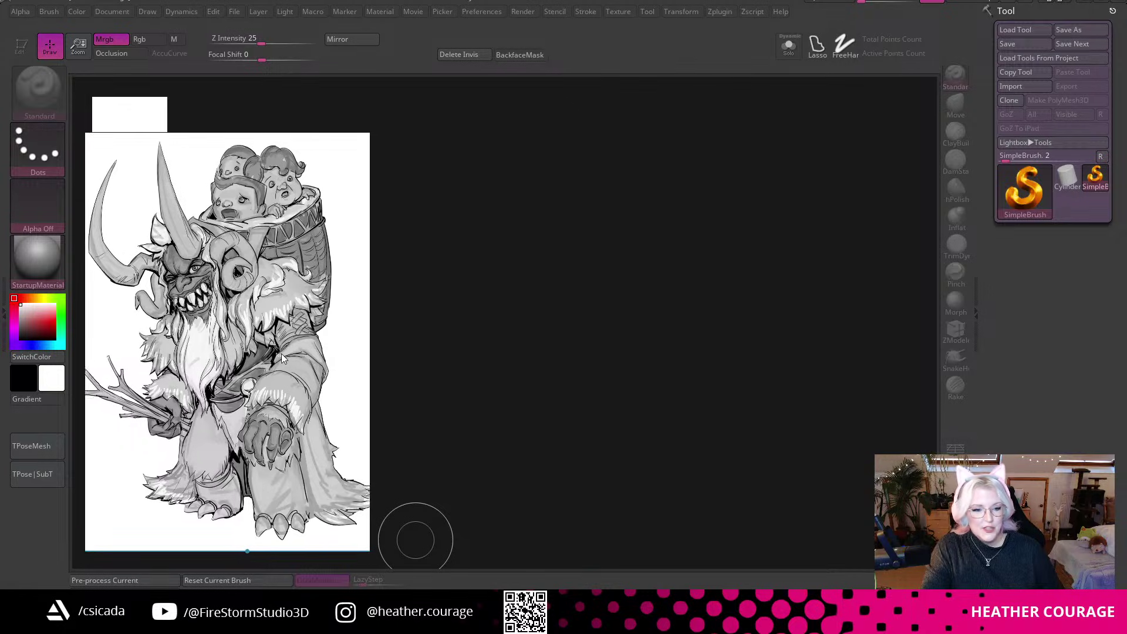
Reposition the narrow reference window between the canvas's left side and its middle, adjusting the drawing's framing and leaving it mid-canvas.
drag(293, 319, 516, 268)
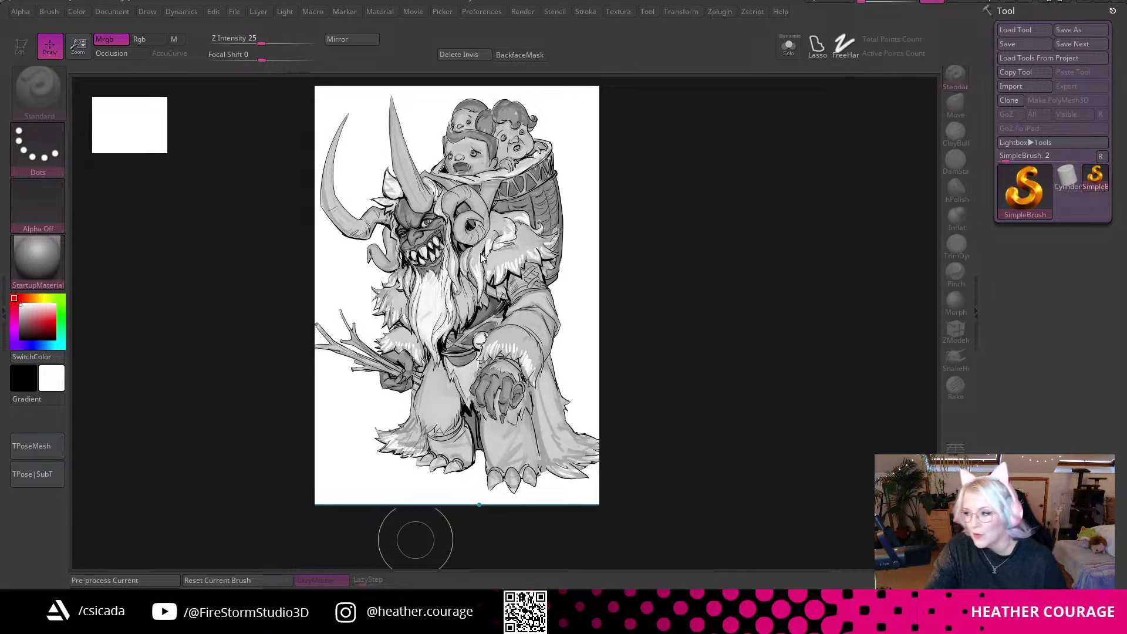
drag(450, 293, 476, 286)
scroll(478, 291, up, 2)
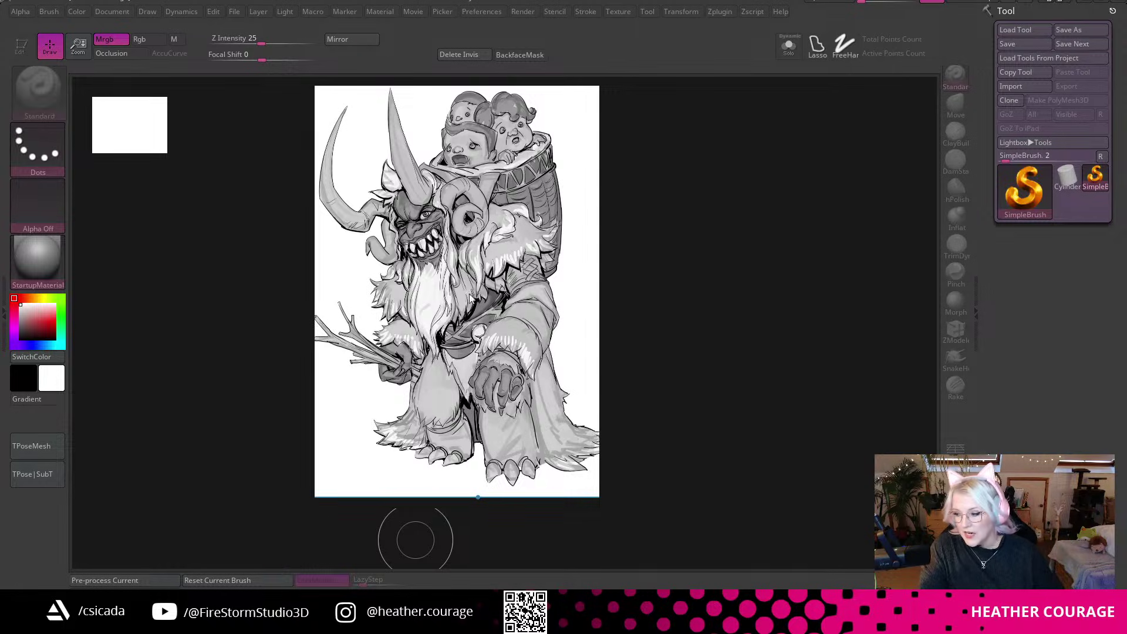
mouse_move(415, 285)
mouse_down()
mouse_move(436, 287)
mouse_move(408, 282)
mouse_move(427, 286)
mouse_up()
scroll(426, 285, up, 1)
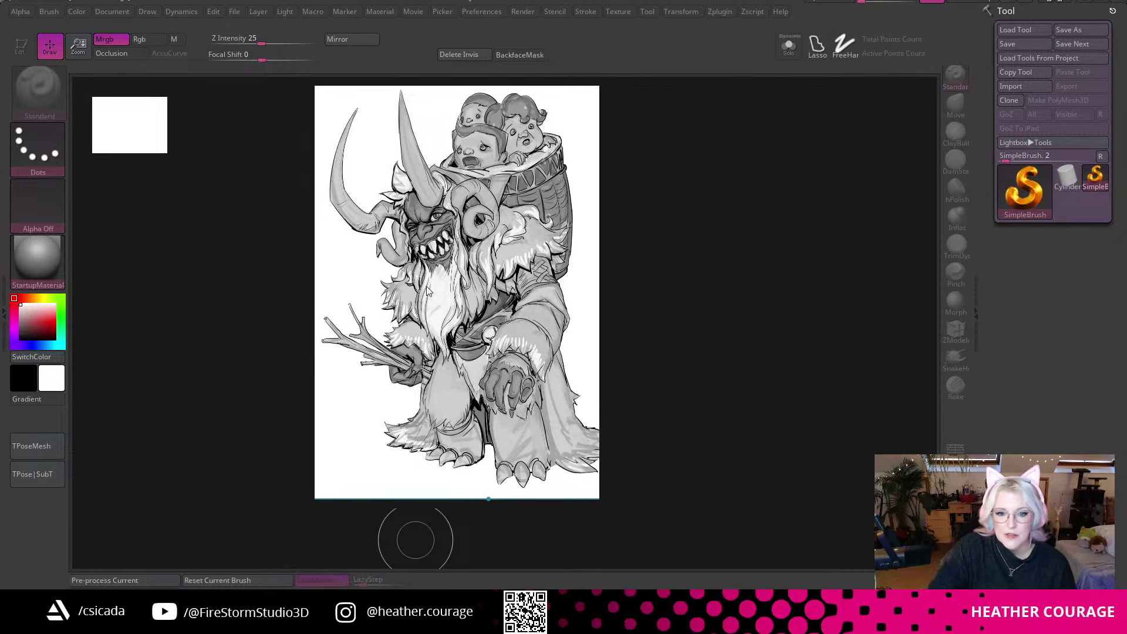
drag(438, 346, 372, 334)
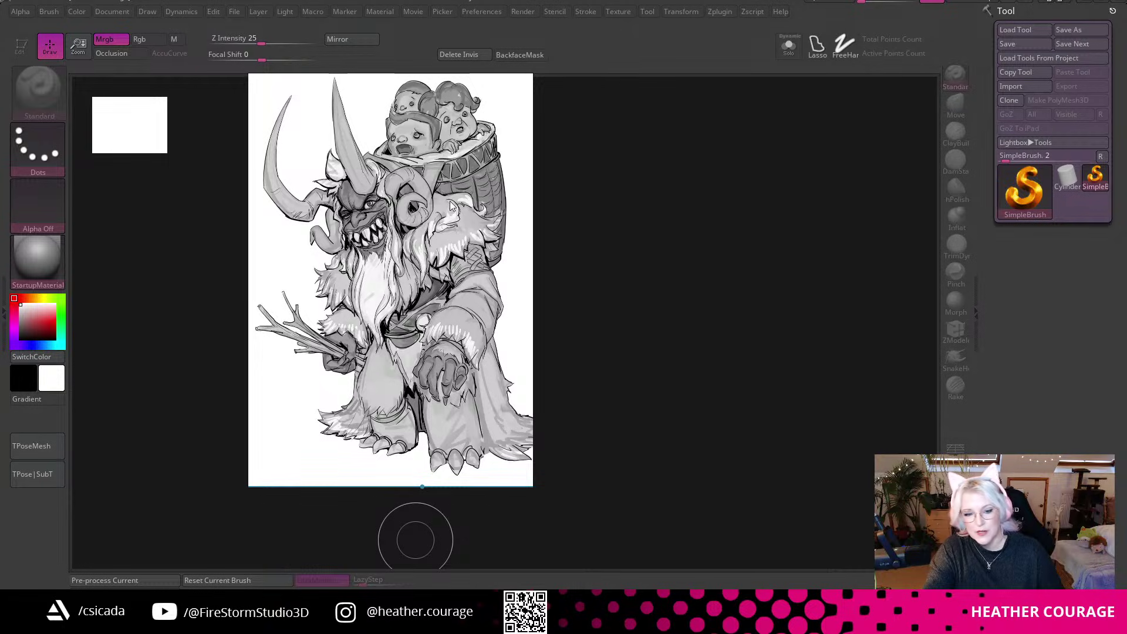
drag(431, 292, 262, 299)
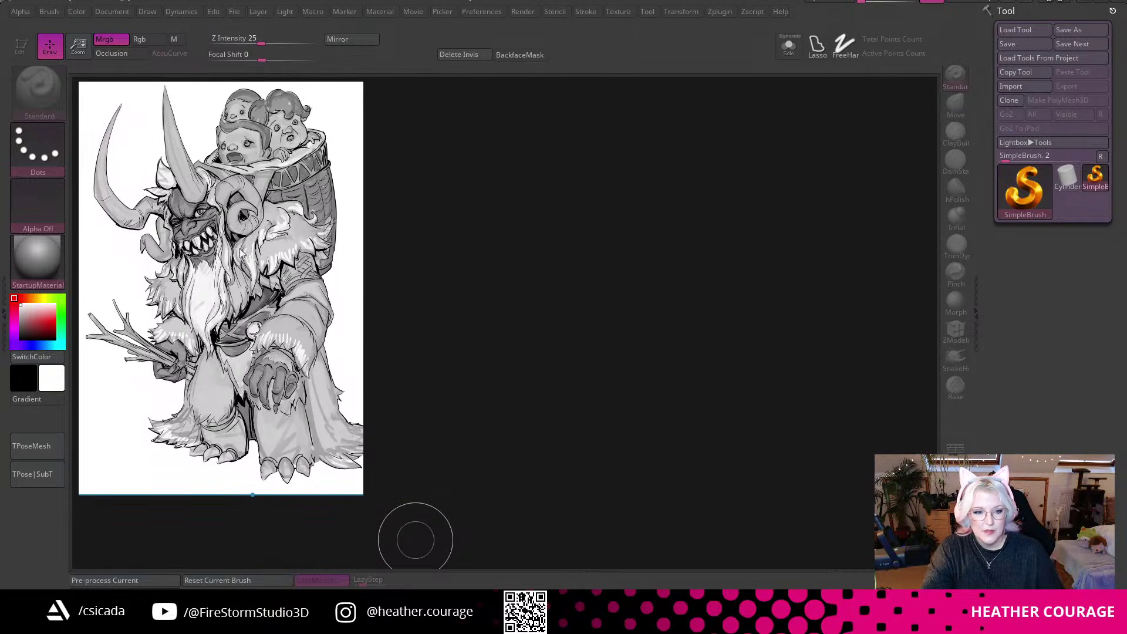
drag(199, 252, 452, 246)
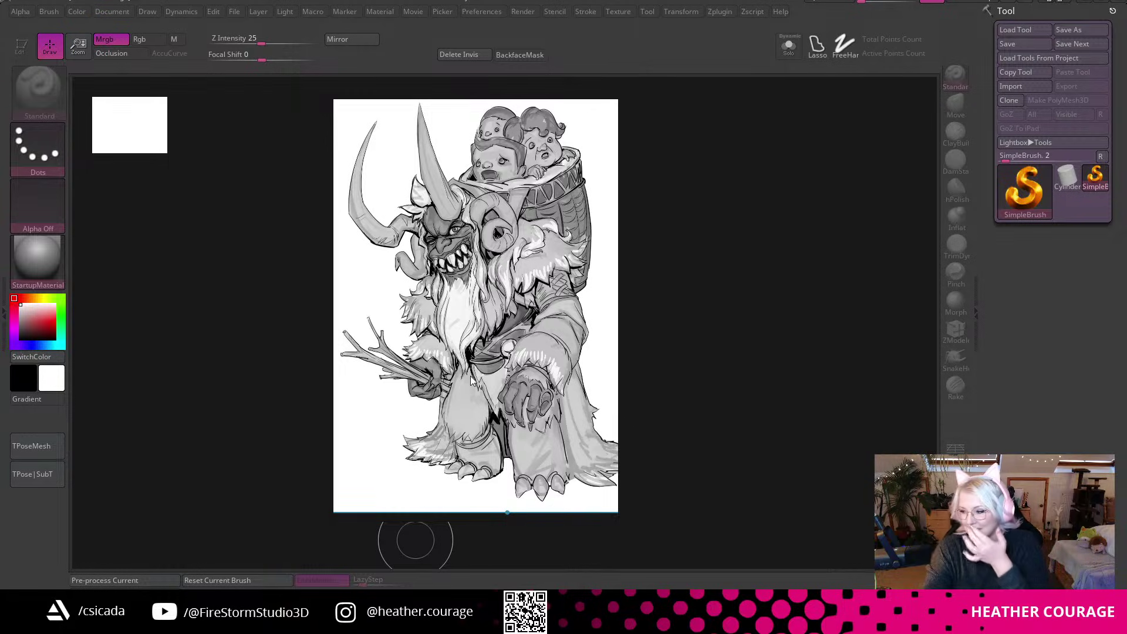
Examine the creature drawing at a very small scale and again close up.
mouse_move(448, 300)
right_down()
mouse_move(451, 266)
mouse_move(471, 286)
mouse_move(457, 315)
right_up()
scroll(458, 314, down, 7)
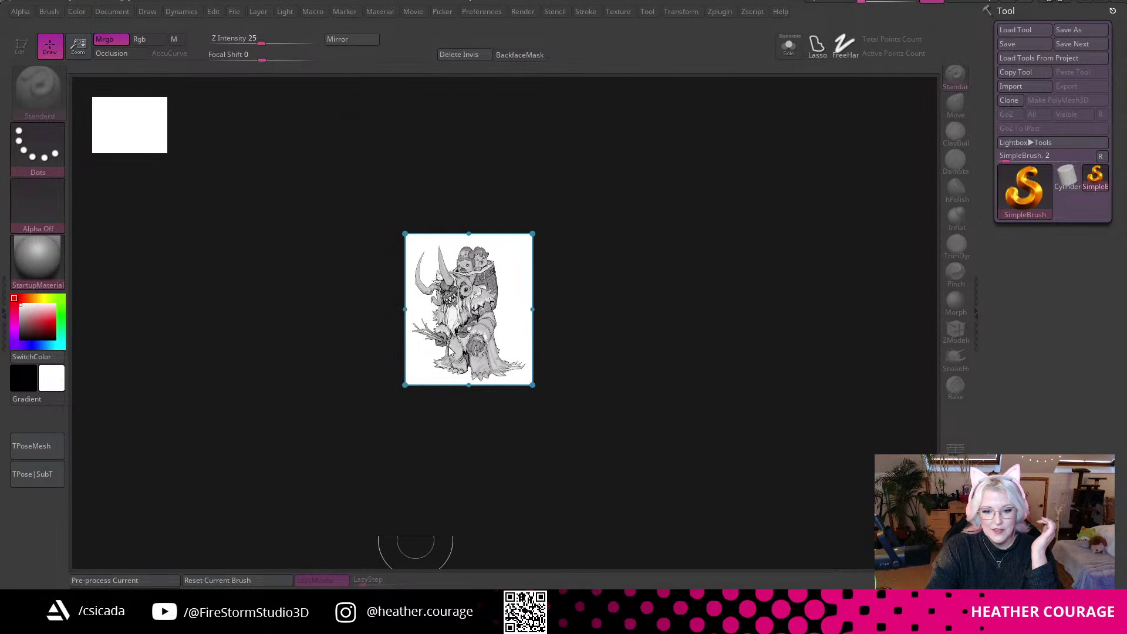
middle_drag(489, 414, 469, 368)
right_drag(469, 368, 408, 299)
middle_drag(382, 226, 376, 207)
scroll(373, 195, up, 3)
scroll(378, 213, up, 5)
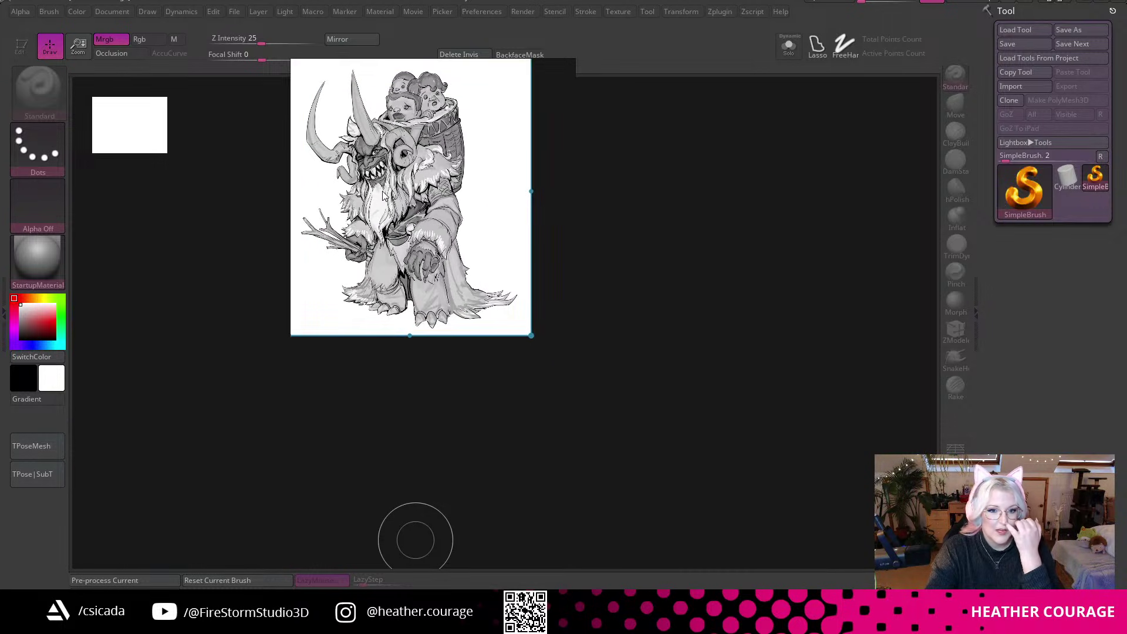
middle_drag(429, 268, 438, 320)
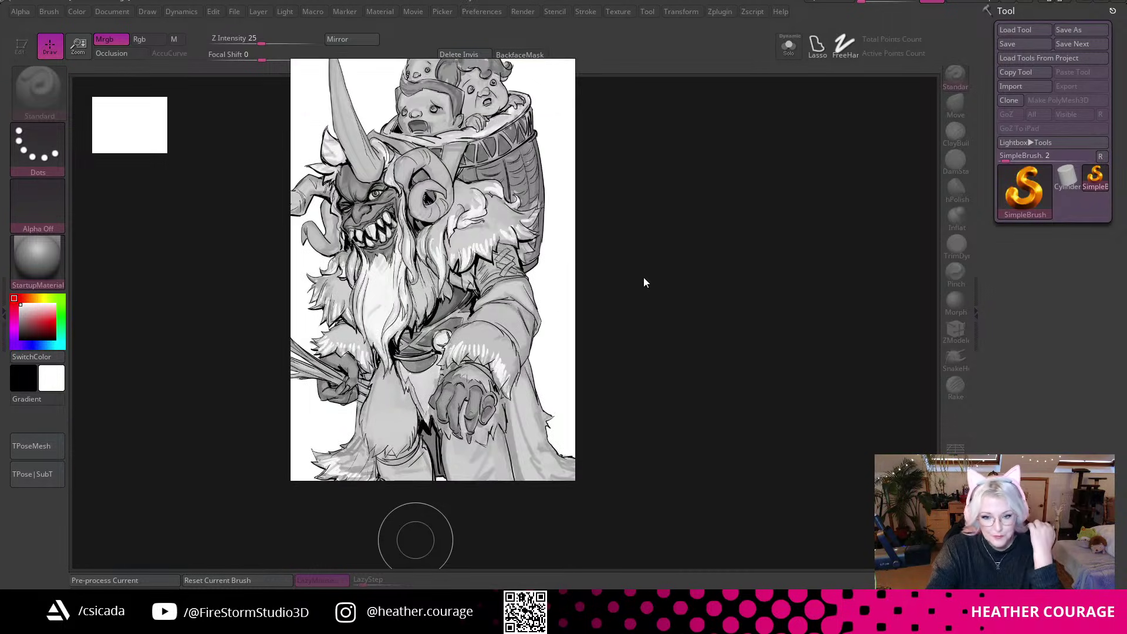
Widen the reference window far beyond the drawing, fit the whole creature inside and look through the window's available commands.
drag(575, 274, 1059, 283)
right_drag(900, 270, 732, 283)
scroll(365, 285, down, 2)
drag(271, 335, 302, 320)
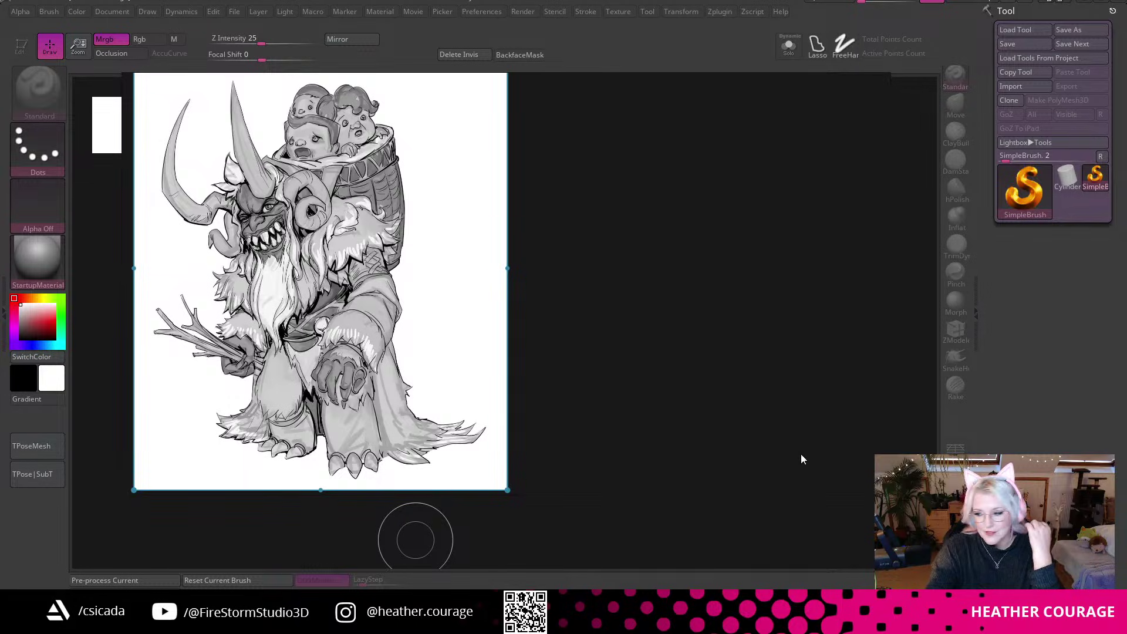
right_click(366, 251)
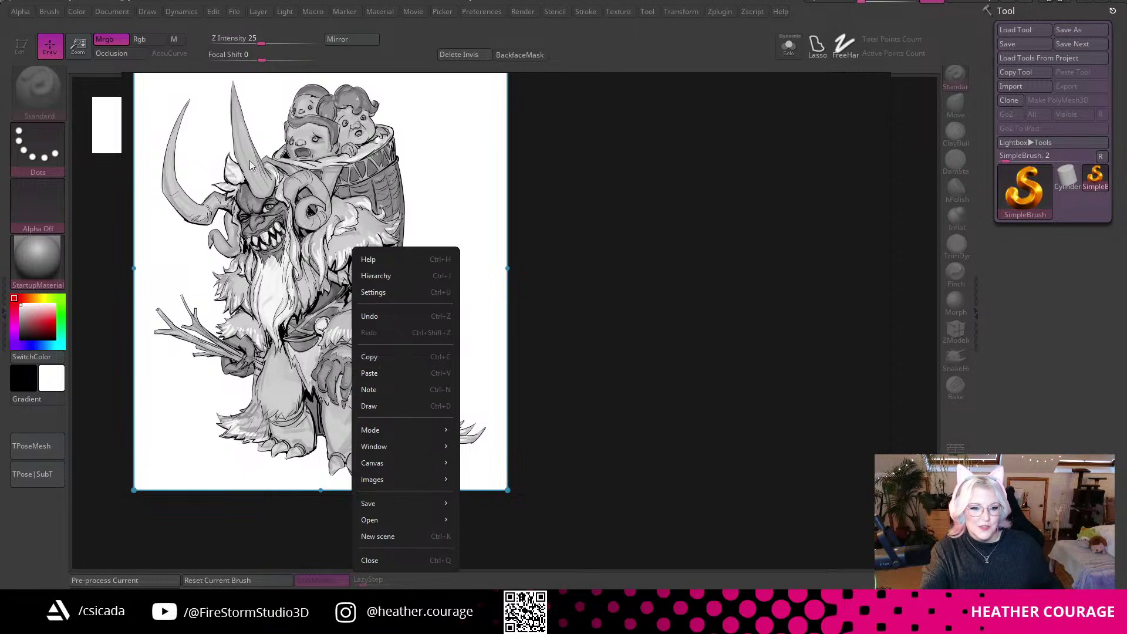
click(679, 269)
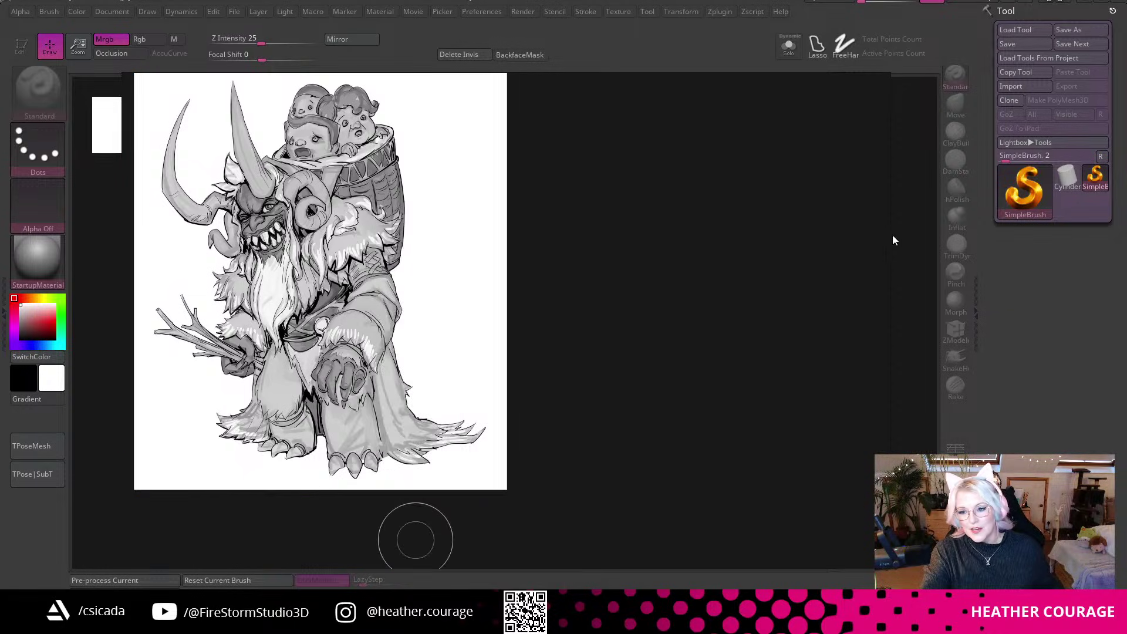
Narrow the reference window to the drawing by cropping both side margins and place it along the canvas's left side.
drag(844, 241, 492, 241)
right_drag(376, 274, 403, 287)
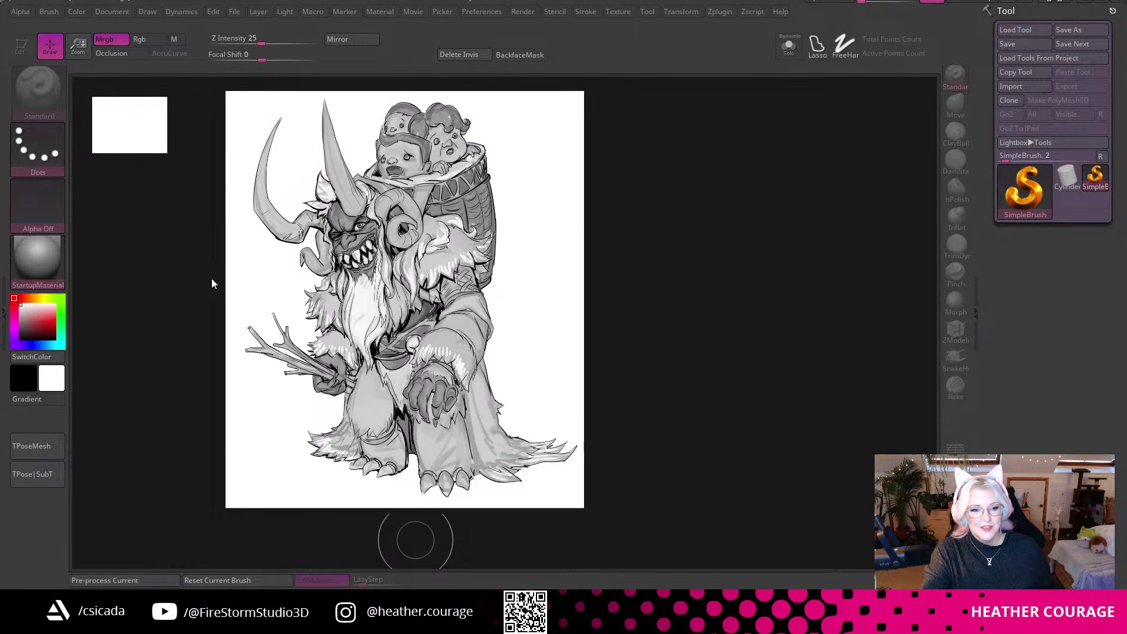
drag(214, 278, 238, 280)
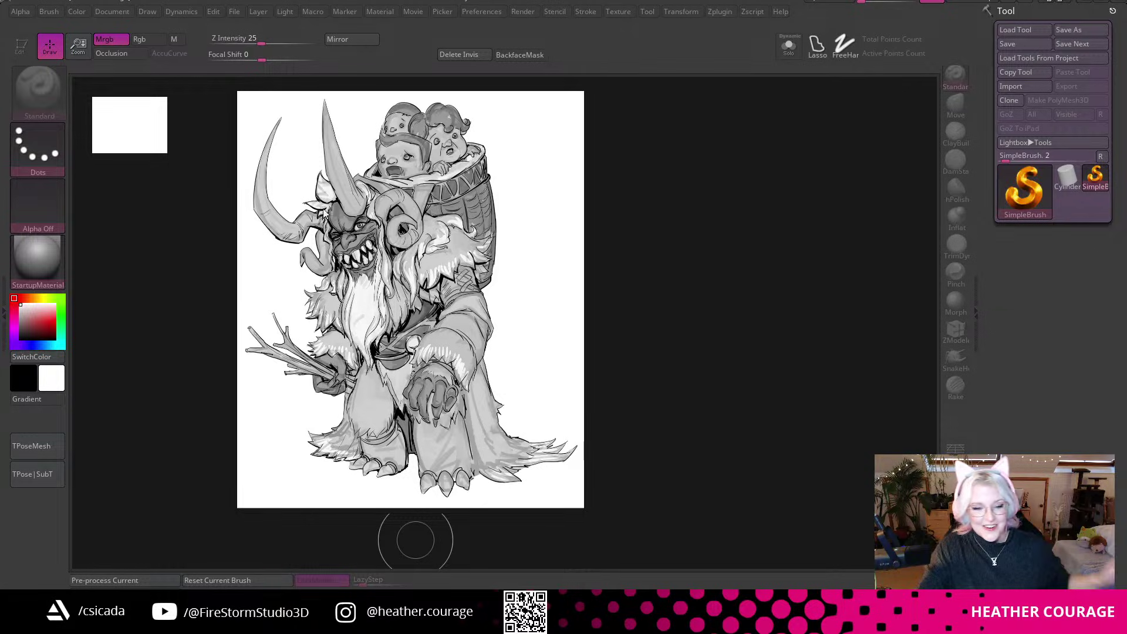
drag(580, 285, 395, 277)
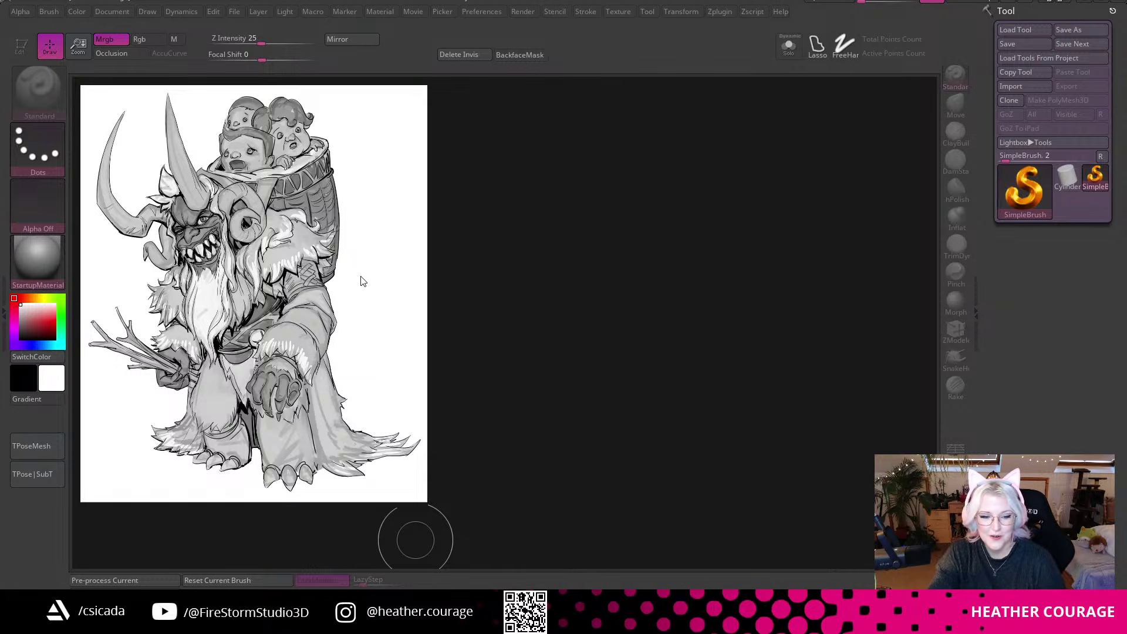
Shrink the reference window to a small size in the canvas's lower-left corner and enlarge the creature drawing inside it.
right_drag(330, 324, 825, 361)
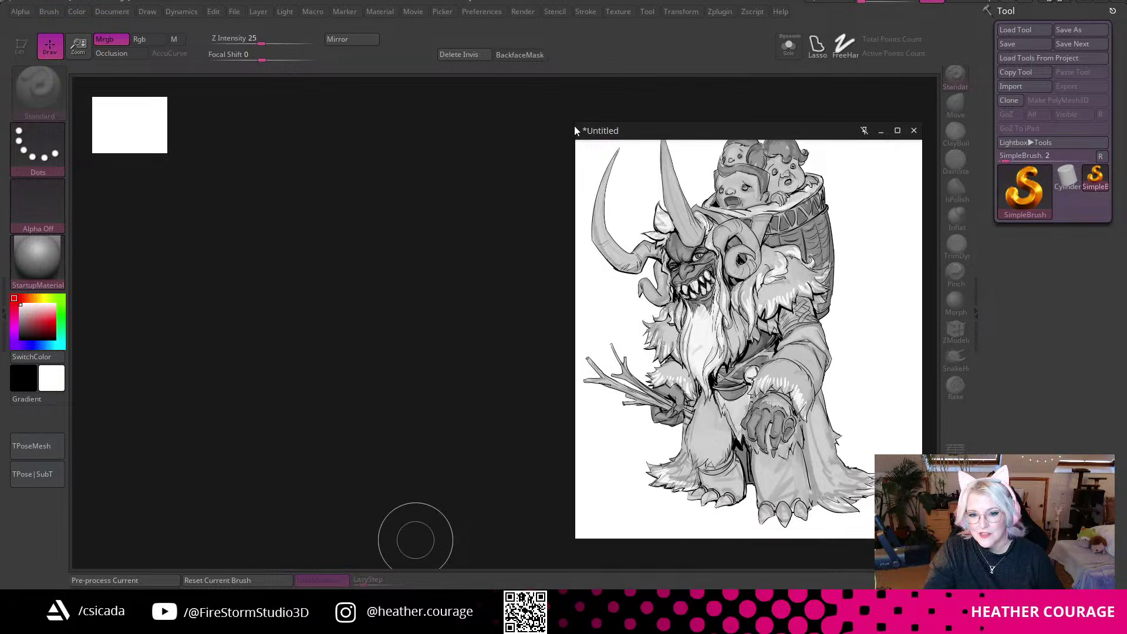
drag(577, 123, 780, 328)
drag(847, 453, 165, 475)
right_drag(165, 473, 151, 449)
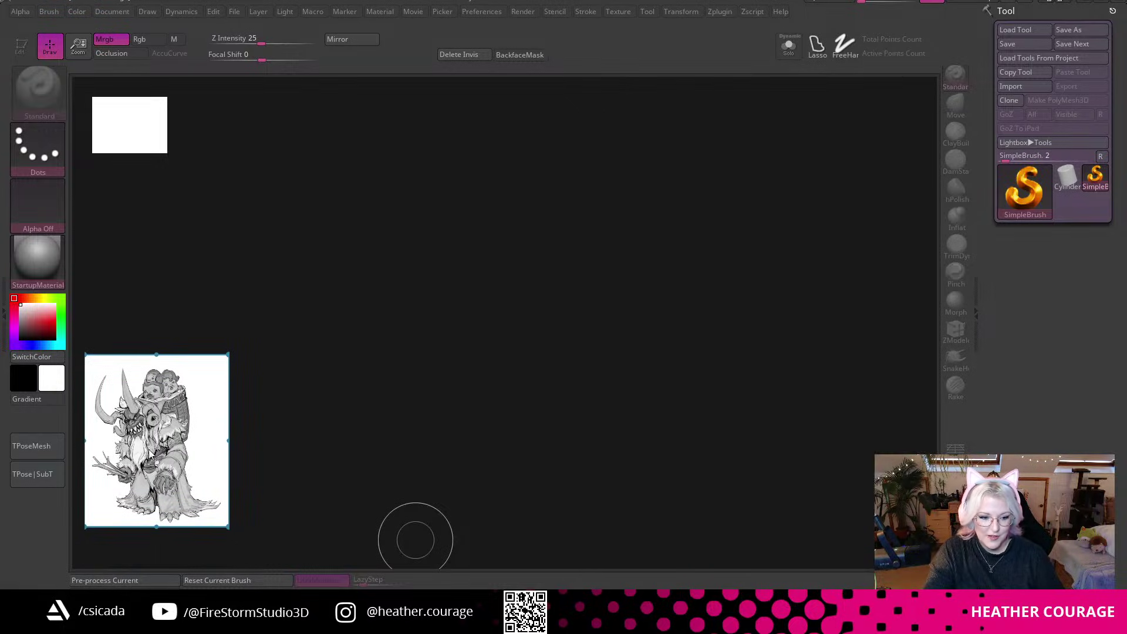
scroll(147, 462, up, 1)
scroll(151, 465, up, 1)
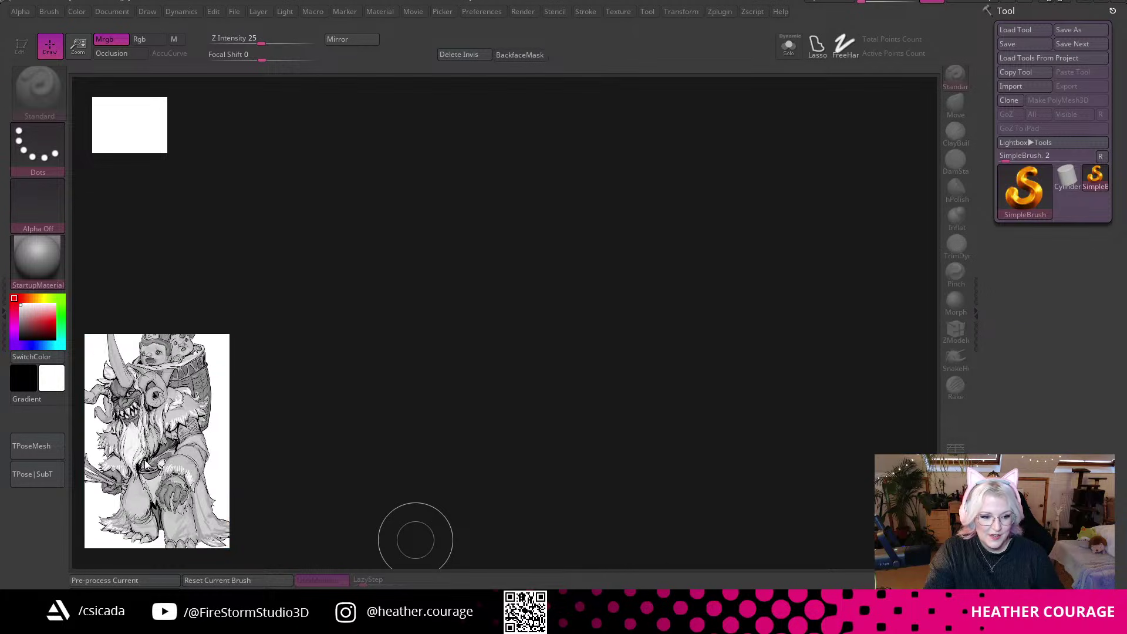
Examine the creature drawing up close, from the basket of children down to the face, beard and hands.
scroll(163, 457, up, 2)
scroll(173, 455, down, 1)
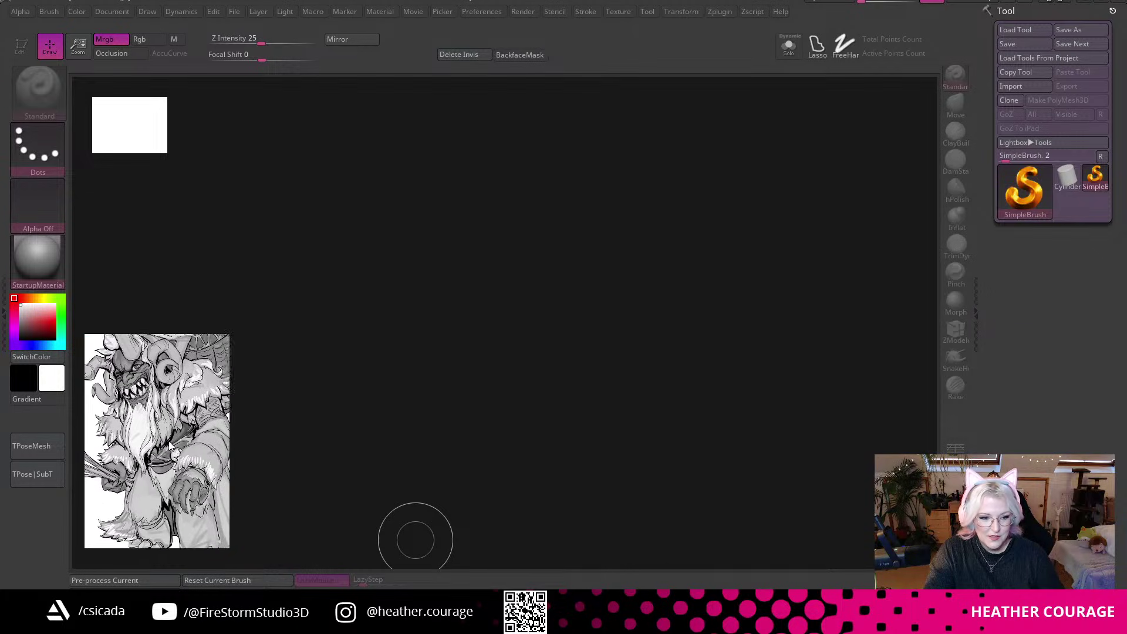
scroll(141, 437, down, 2)
middle_drag(174, 424, 156, 504)
scroll(179, 438, up, 3)
scroll(158, 440, up, 2)
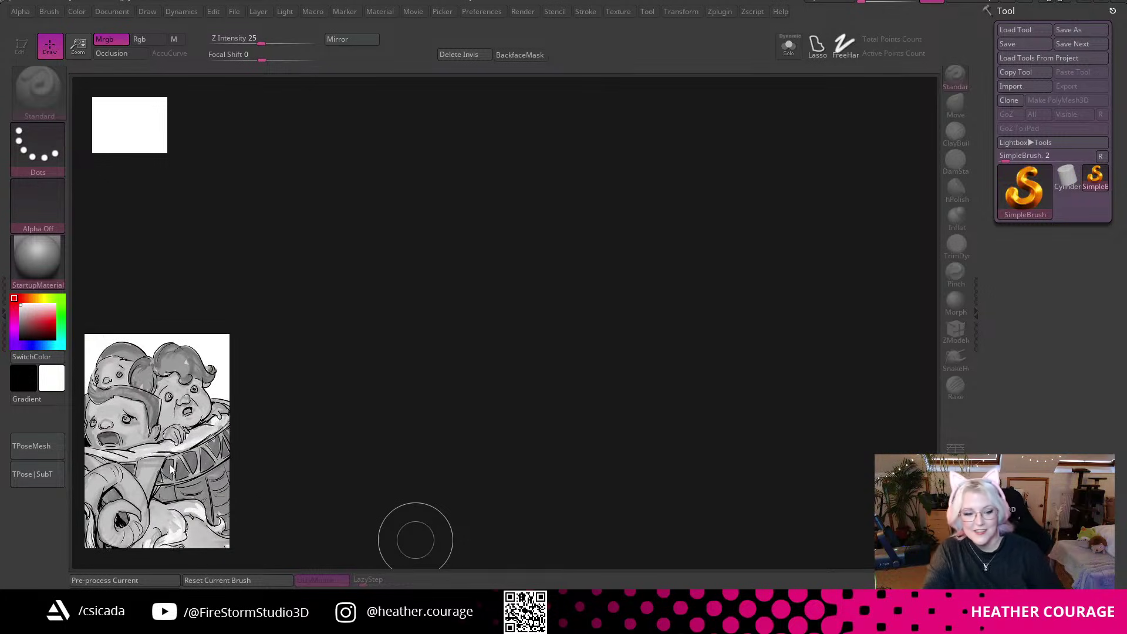
scroll(171, 472, down, 1)
scroll(188, 428, down, 3)
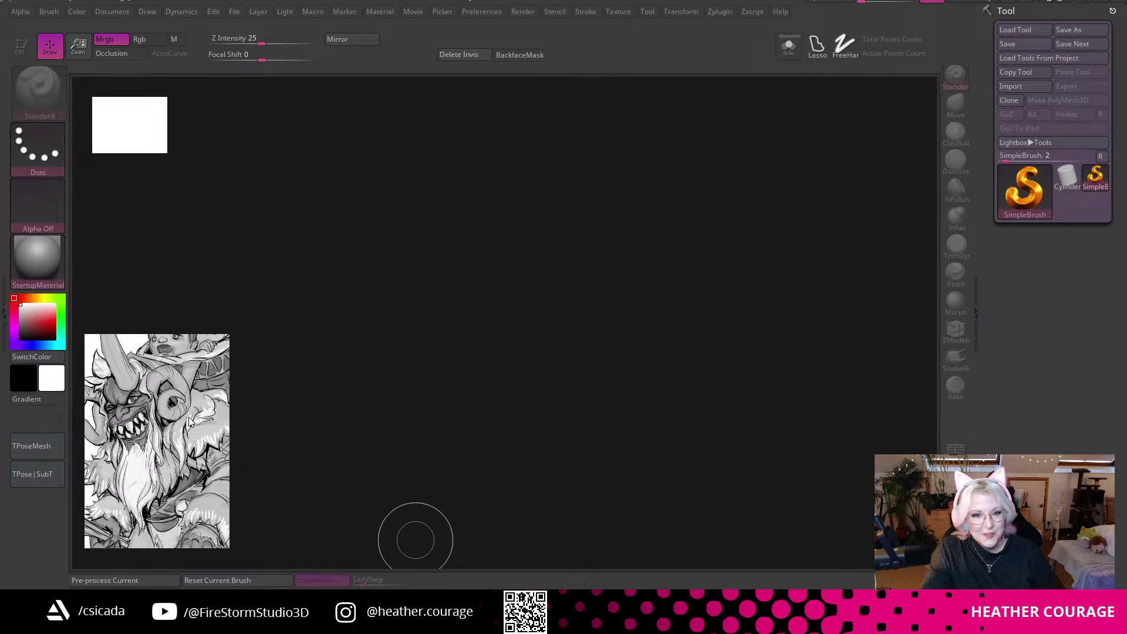
middle_drag(189, 416, 197, 374)
scroll(194, 402, down, 1)
middle_drag(168, 453, 154, 447)
Enlarge the reference window in width and height so it shows nearly the whole creature, including the basket of children.
scroll(154, 451, down, 4)
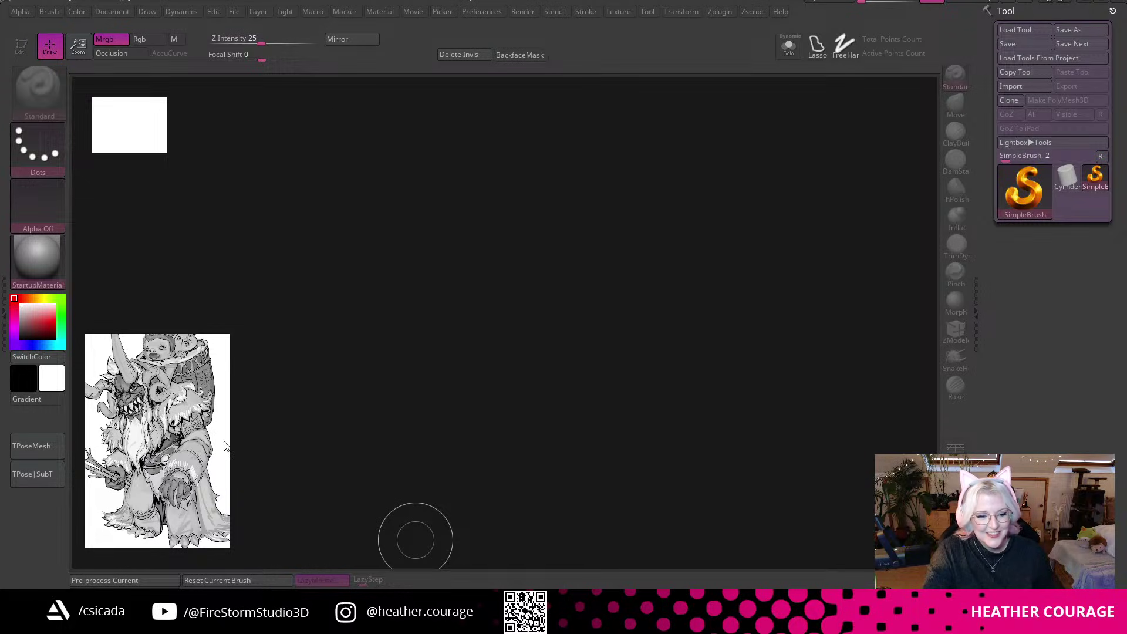
drag(228, 440, 272, 441)
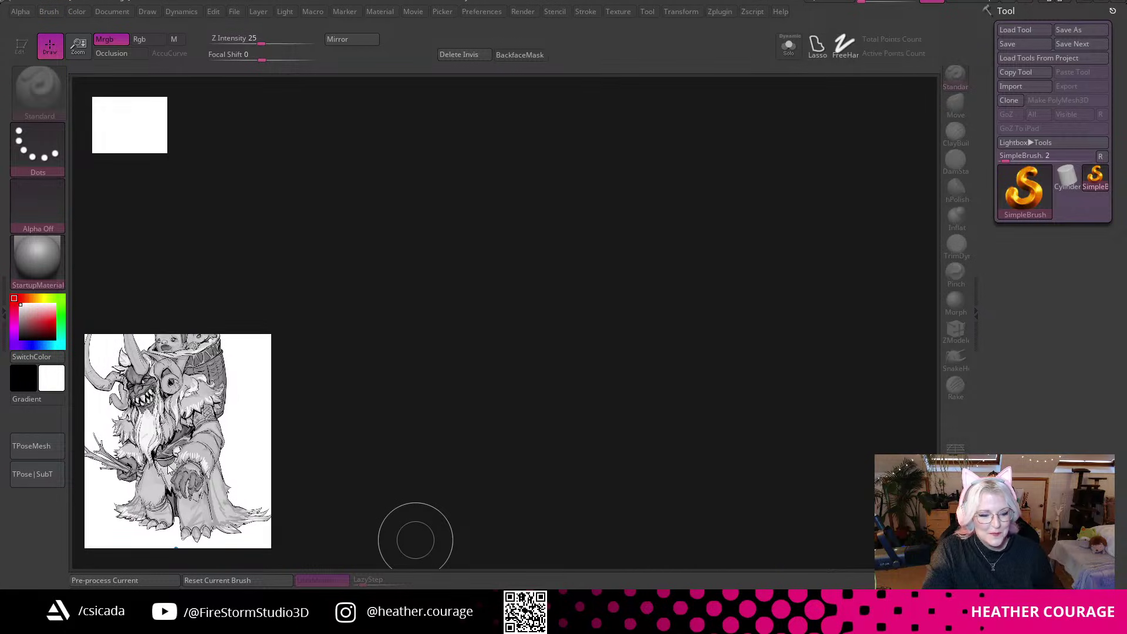
drag(163, 333, 162, 238)
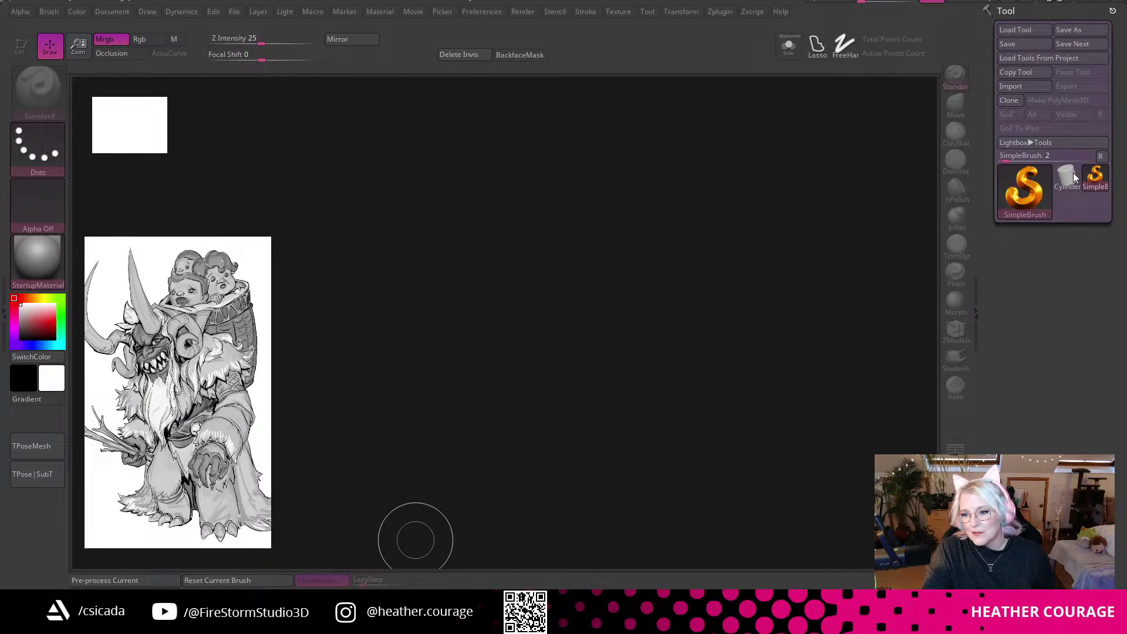
Draw a Sphere3D on the canvas, enter edit mode and frame the sphere at a small size in the centre.
click(1026, 188)
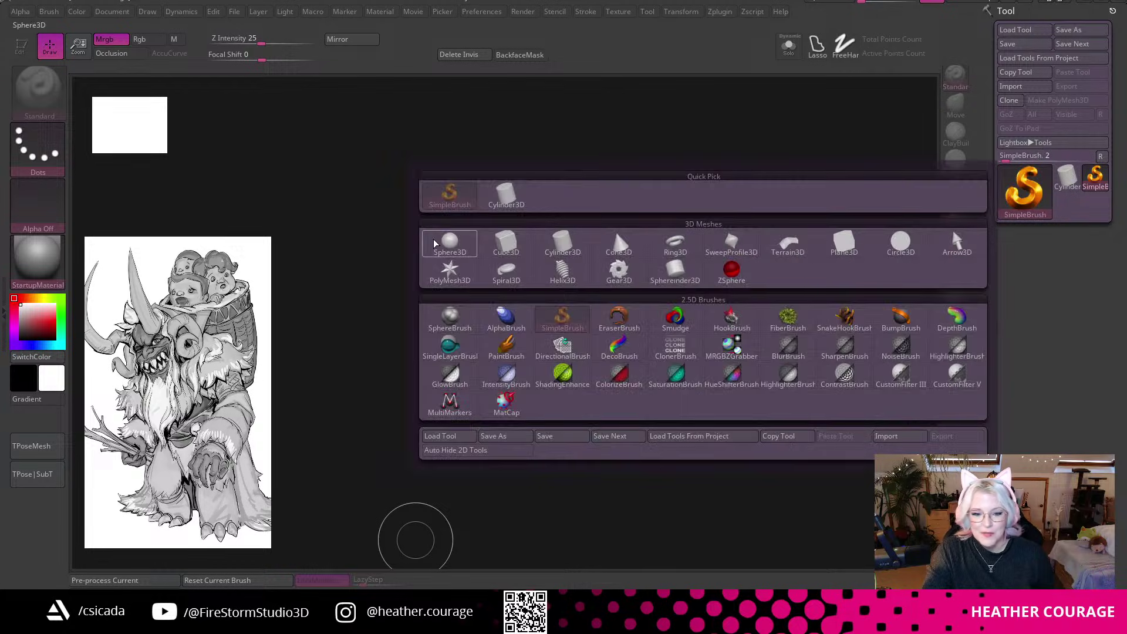
click(449, 243)
drag(503, 216, 498, 465)
key(t)
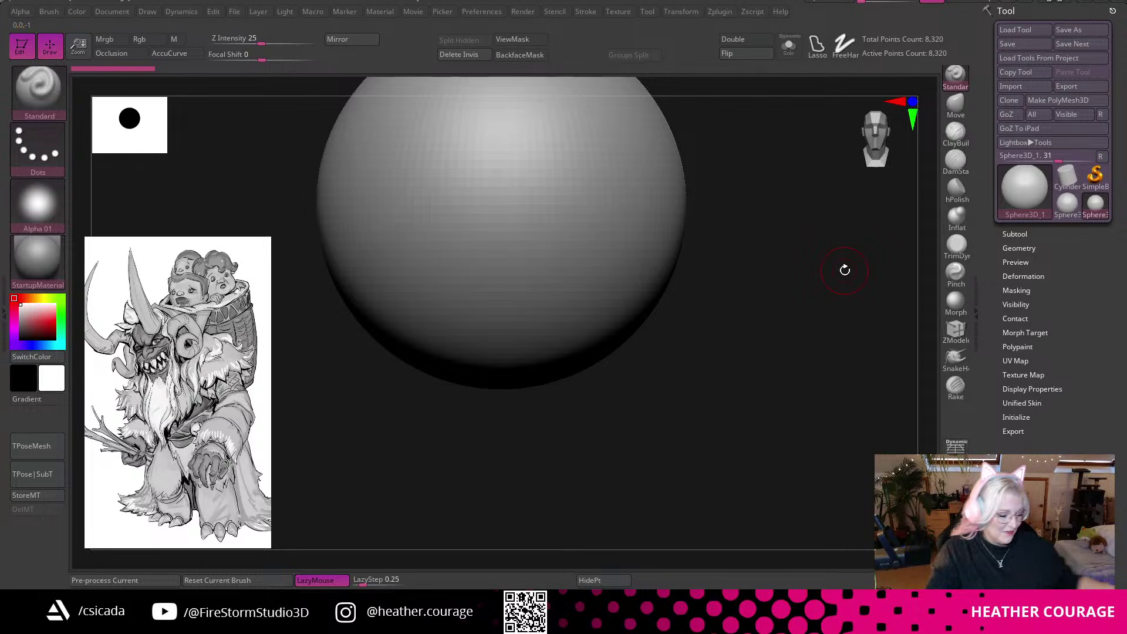
key(f)
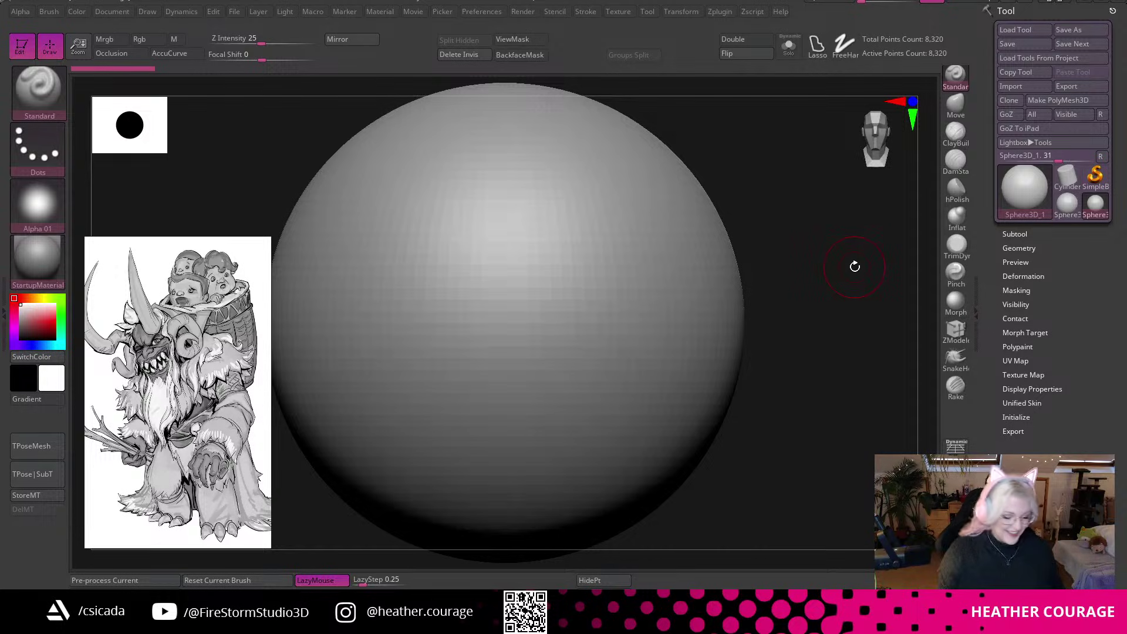
alt+drag(817, 362, 761, 277)
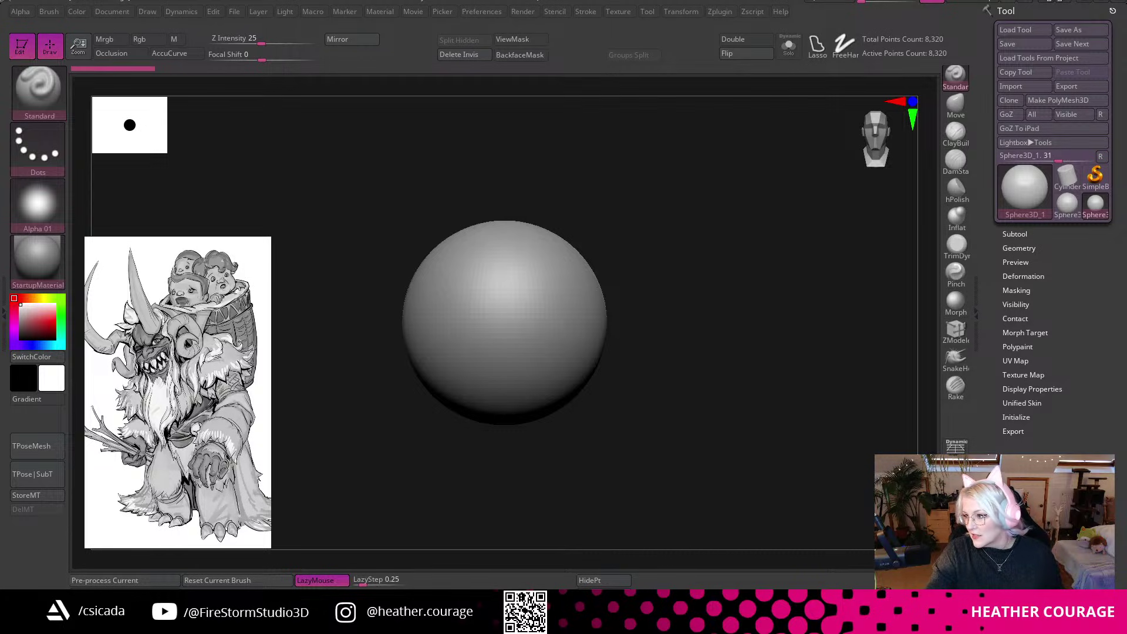
Switch to the browser's krampus image results and look through several postcard, mask and costume pictures.
drag(1126, 241, 367, 15)
click(1069, 14)
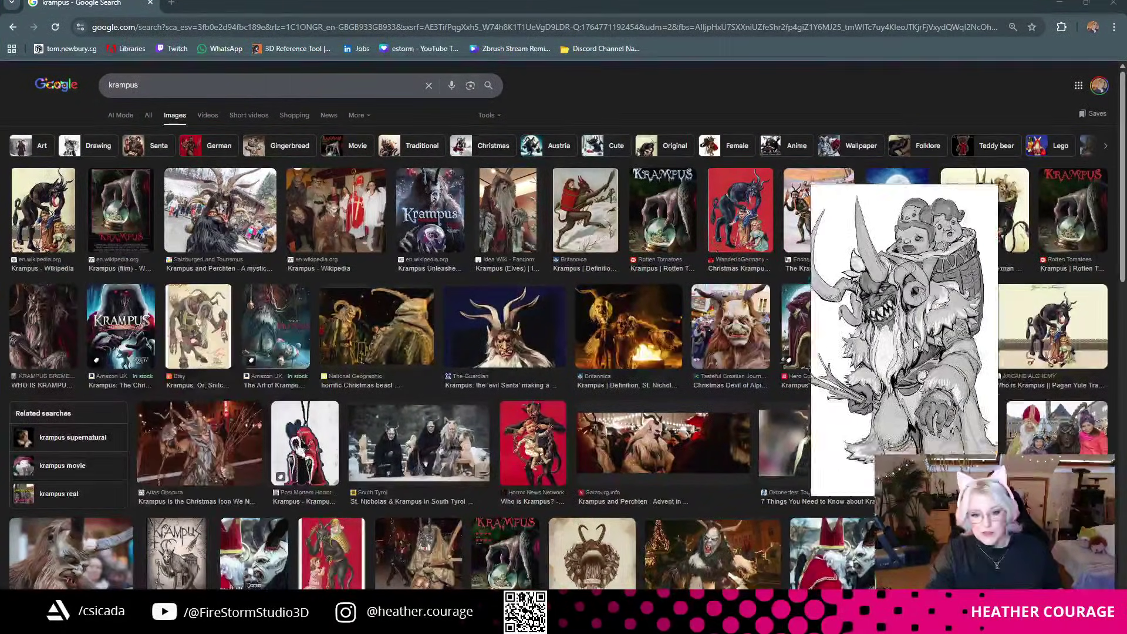
click(591, 221)
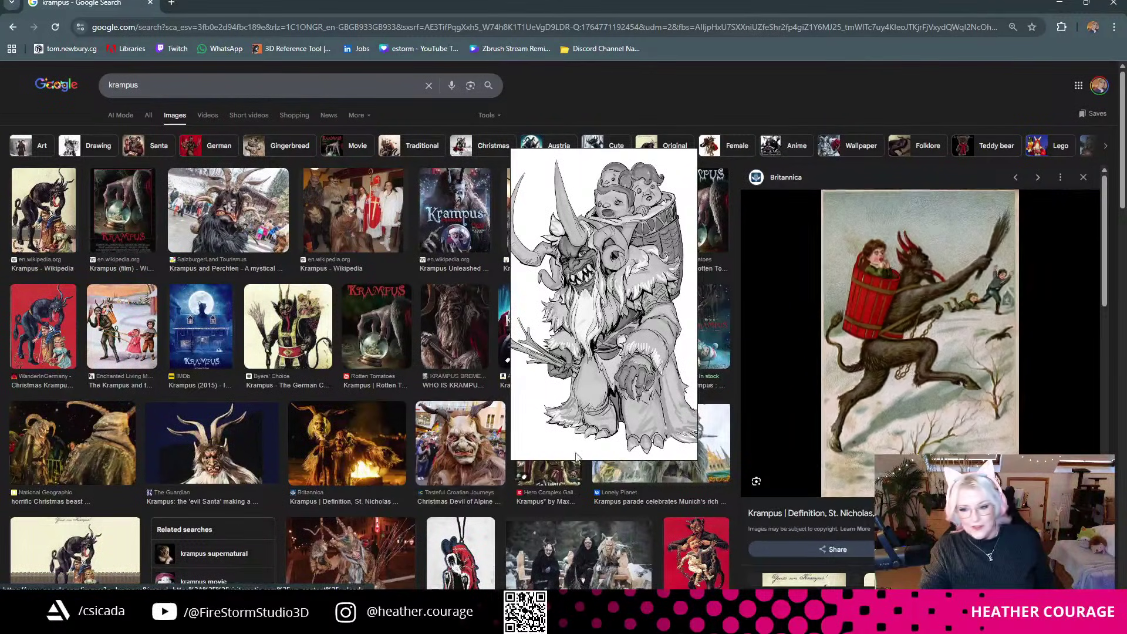
click(464, 431)
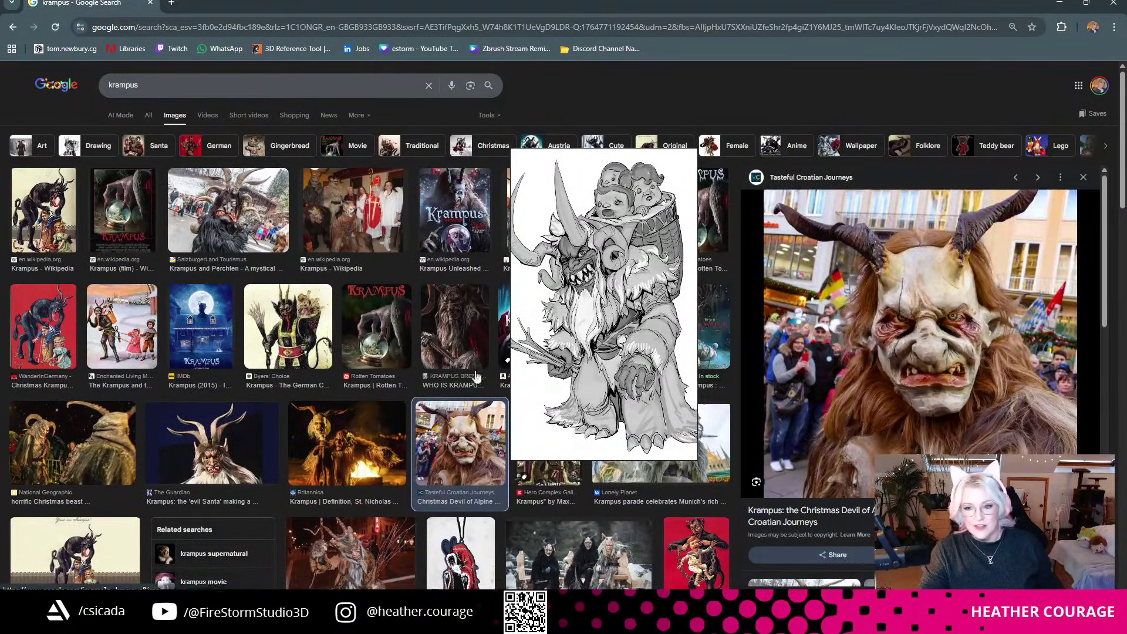
key(alt+Left)
scroll(927, 343, down, 4)
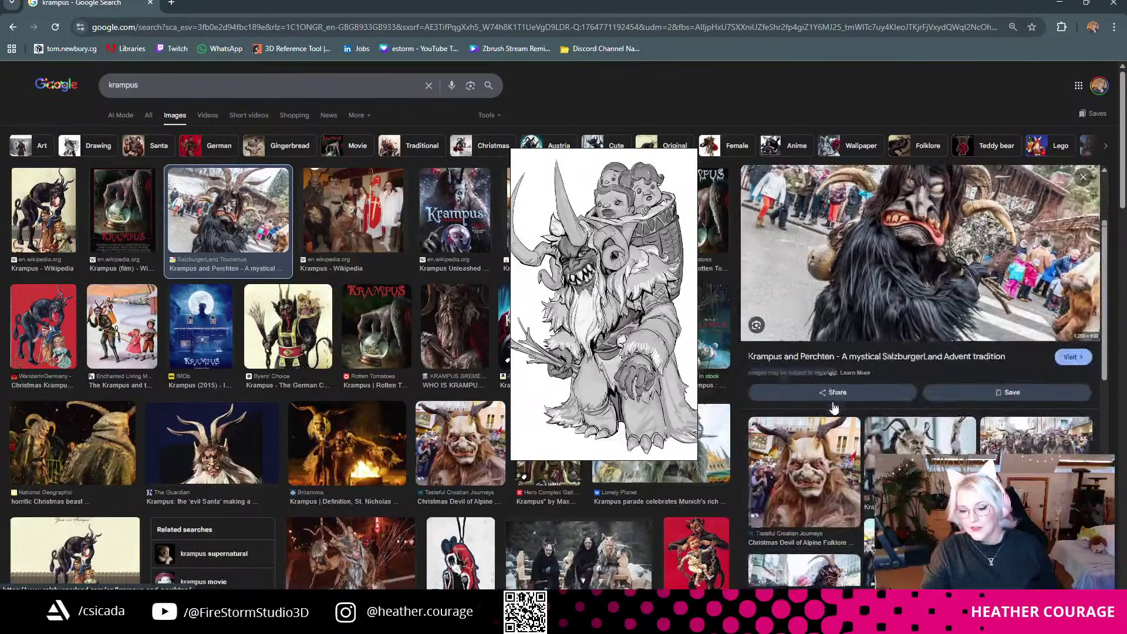
click(928, 343)
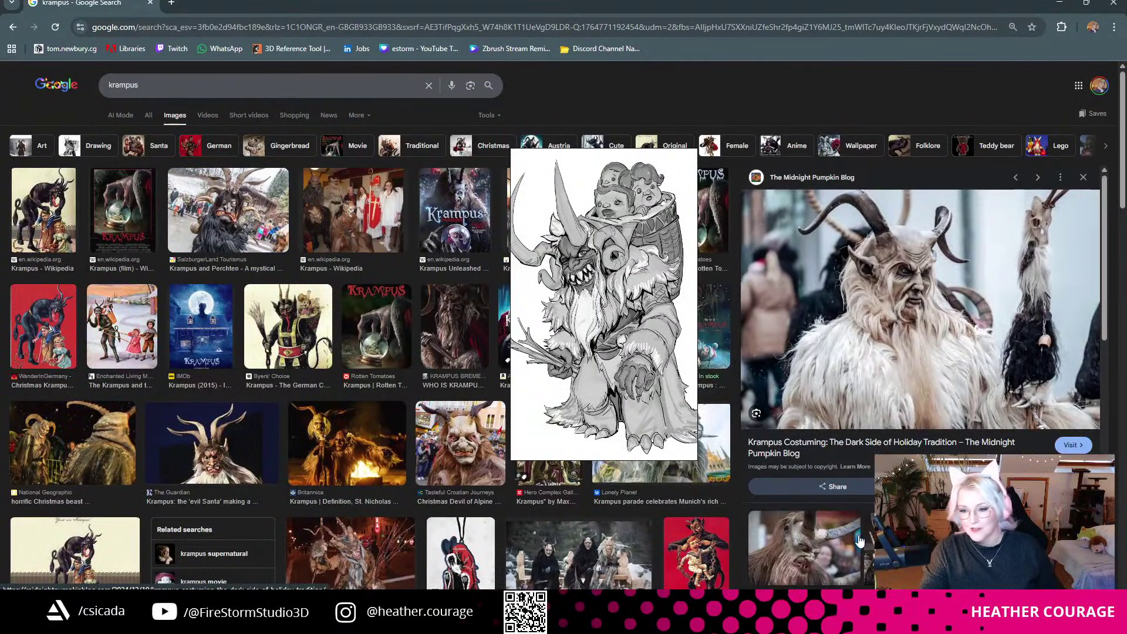
scroll(822, 306, down, 3)
click(917, 390)
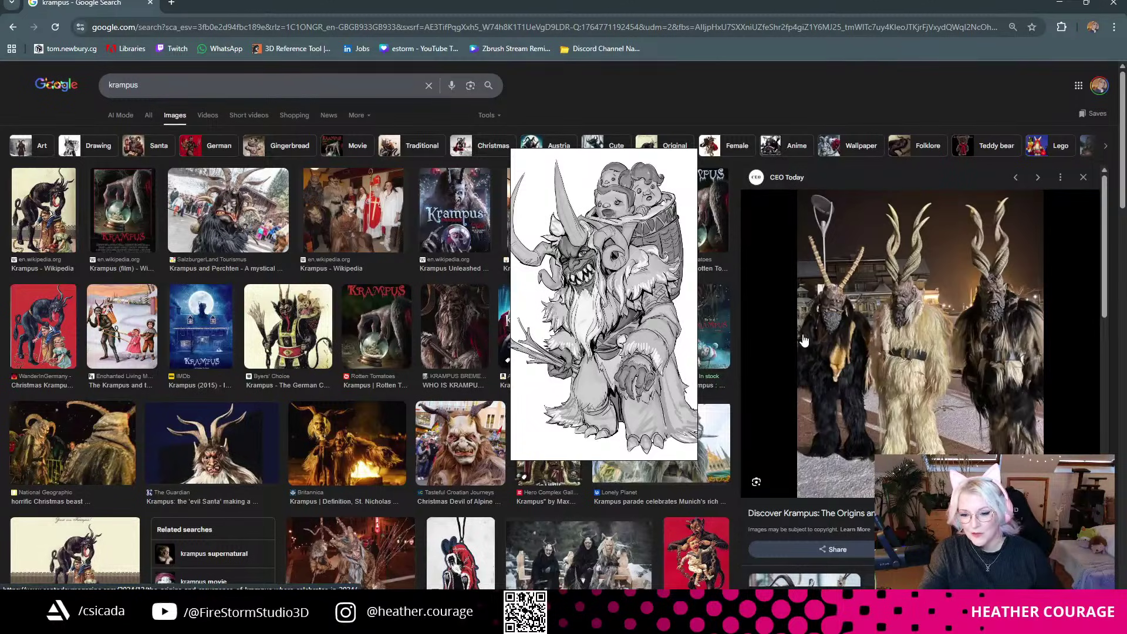
Move the reference window over the search results and widen it to leave empty space beside the zoomed-out creature drawing.
mouse_move(646, 352)
mouse_down()
mouse_move(117, 447)
mouse_move(281, 413)
mouse_up()
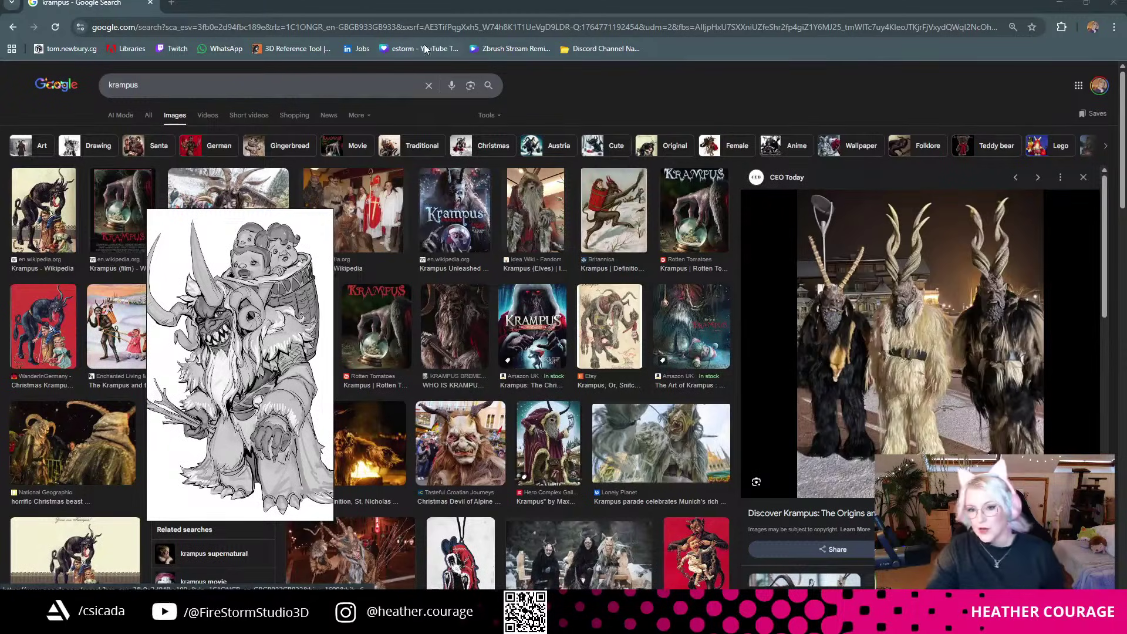
drag(253, 327, 349, 258)
drag(430, 286, 1062, 288)
right_drag(860, 292, 773, 329)
scroll(382, 344, down, 2)
Duplicate the creature drawing and place the copy level beside the original, with both fully in view.
mouse_move(253, 304)
mouse_down()
mouse_move(272, 287)
mouse_move(258, 299)
mouse_up()
right_click(260, 299)
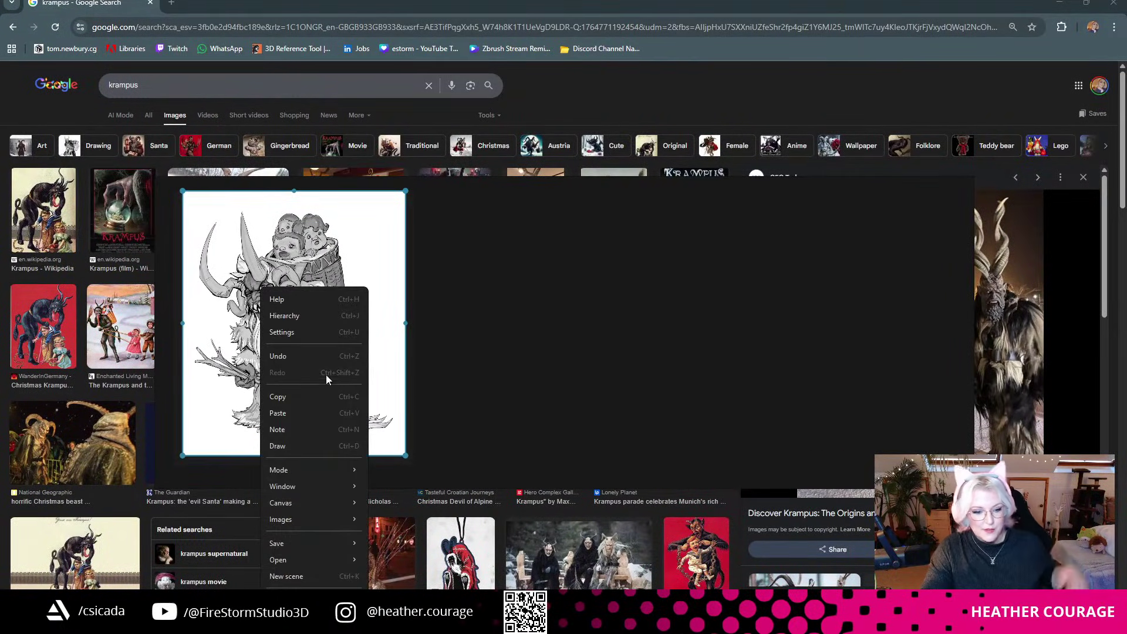
click(301, 397)
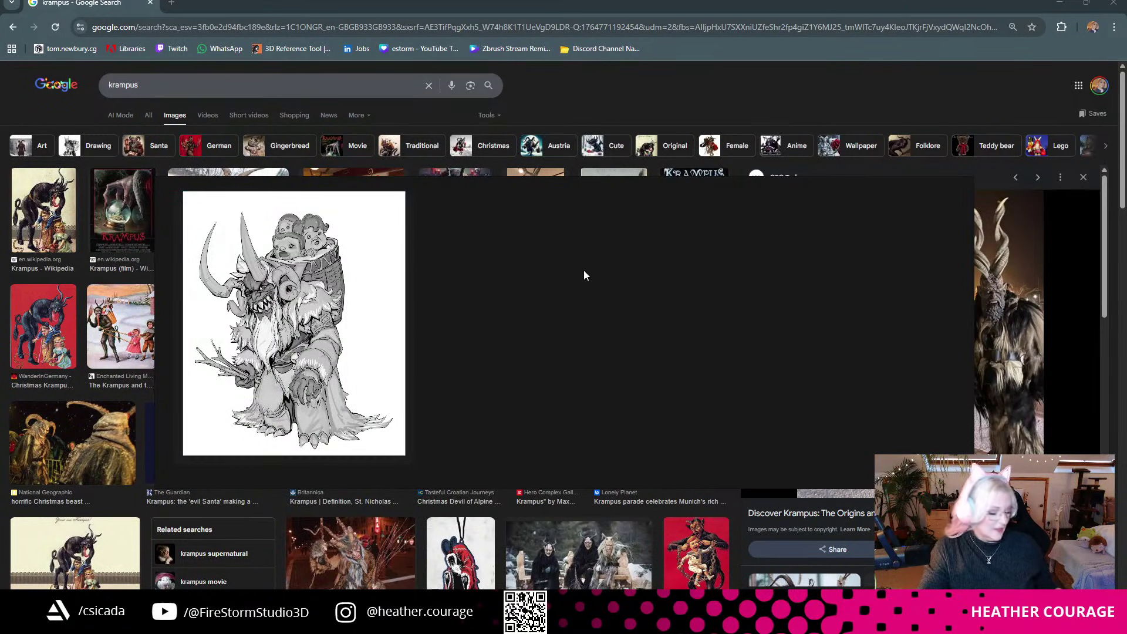
key(ctrl+v)
scroll(546, 364, down, 2)
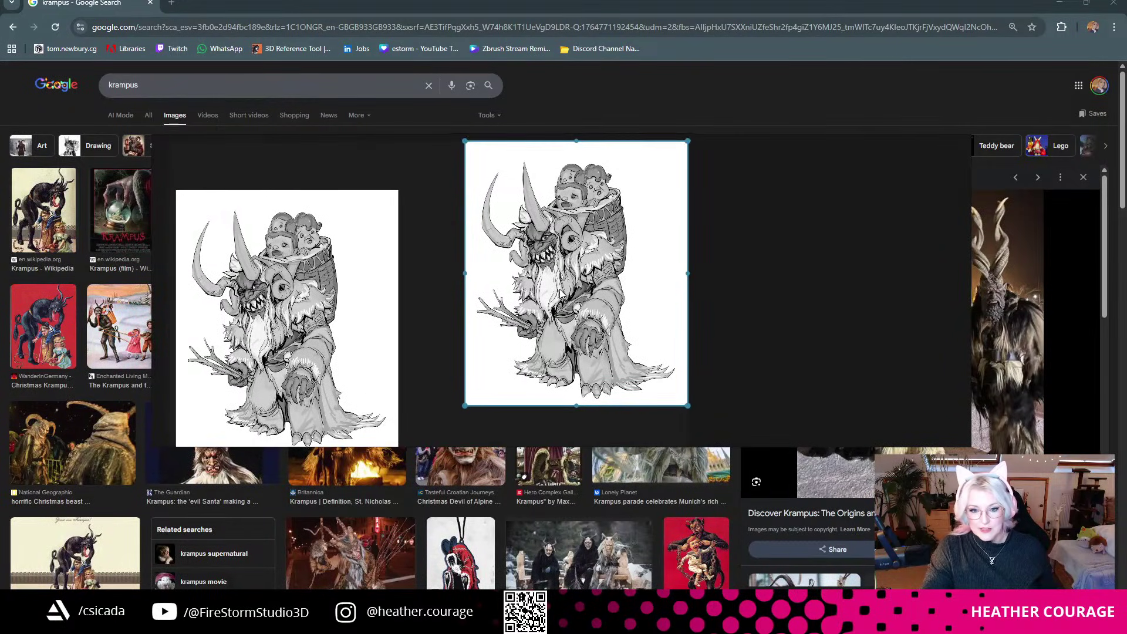
scroll(546, 363, down, 1)
drag(601, 303, 605, 336)
scroll(393, 288, up, 2)
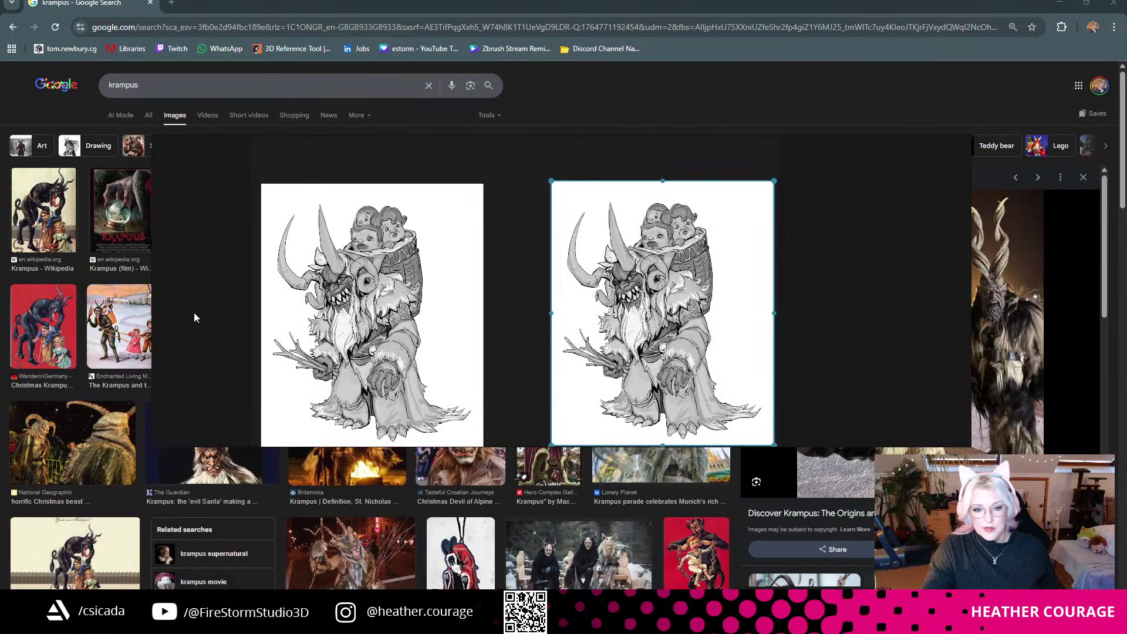
middle_drag(257, 341, 207, 307)
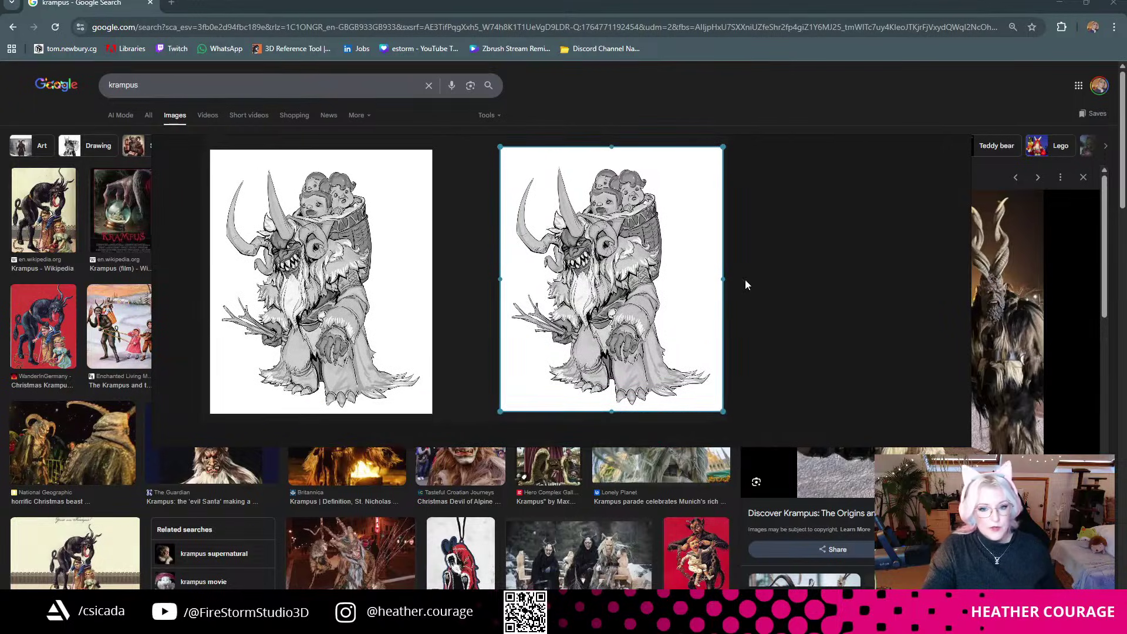
Minimize the browser and move the reference window with both drawings back over the ZBrush canvas.
mouse_move(906, 138)
click(868, 135)
right_click(853, 211)
click(813, 239)
click(1059, 4)
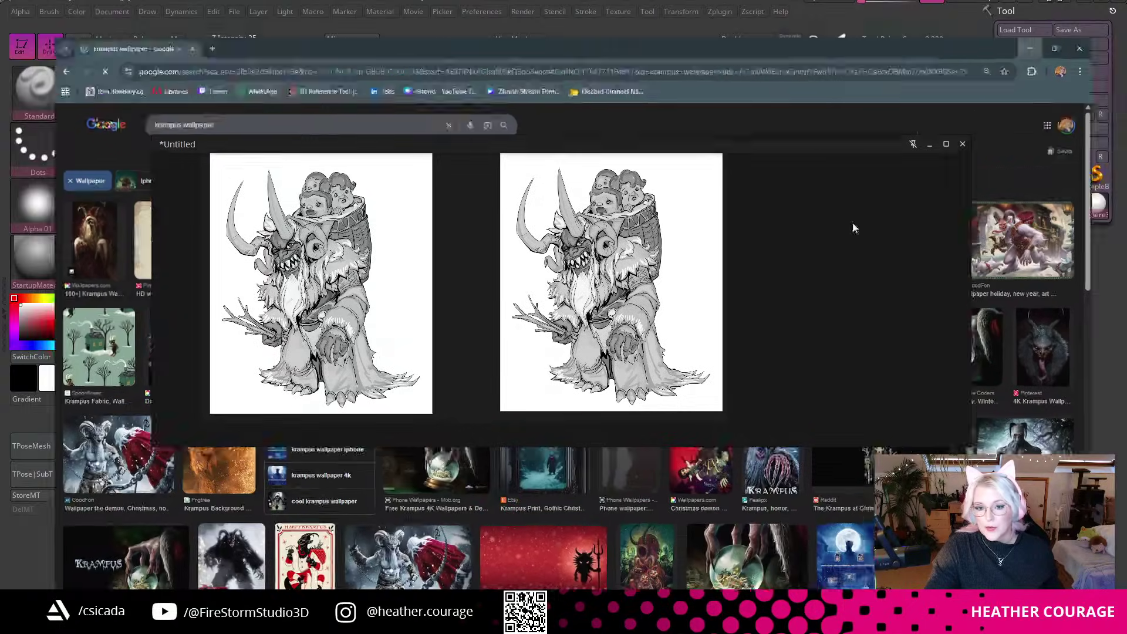
right_drag(812, 304, 782, 311)
drag(787, 141, 768, 1)
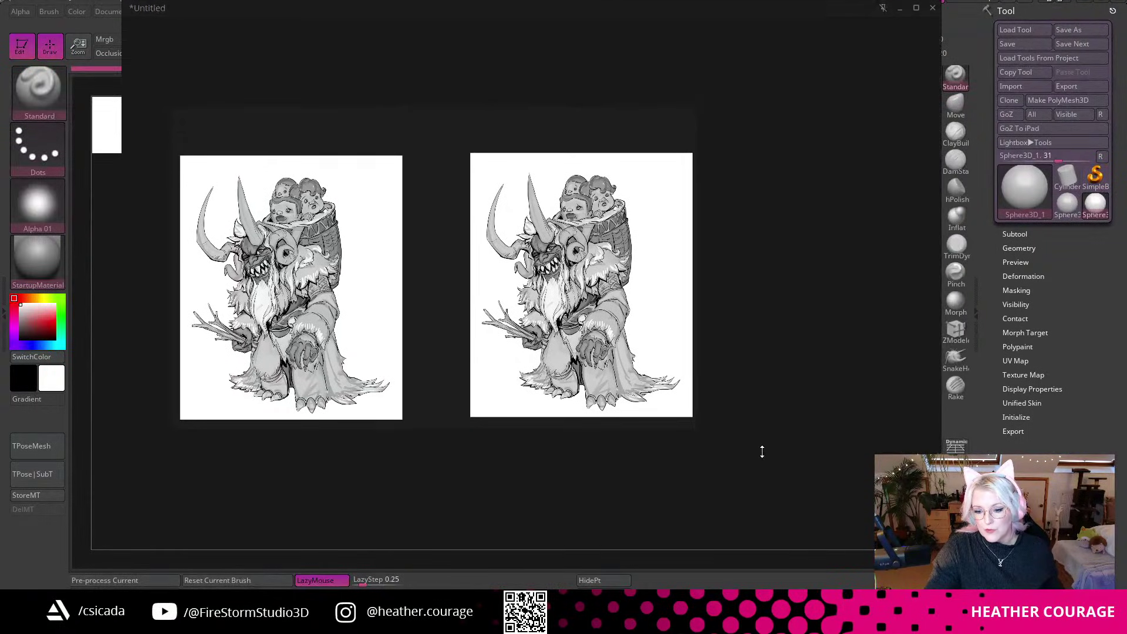
Start Draw mode and sketch yellow outlines of the shoulders, torso, arms and front hand over the copied creature.
scroll(425, 437, up, 4)
middle_drag(448, 331, 360, 432)
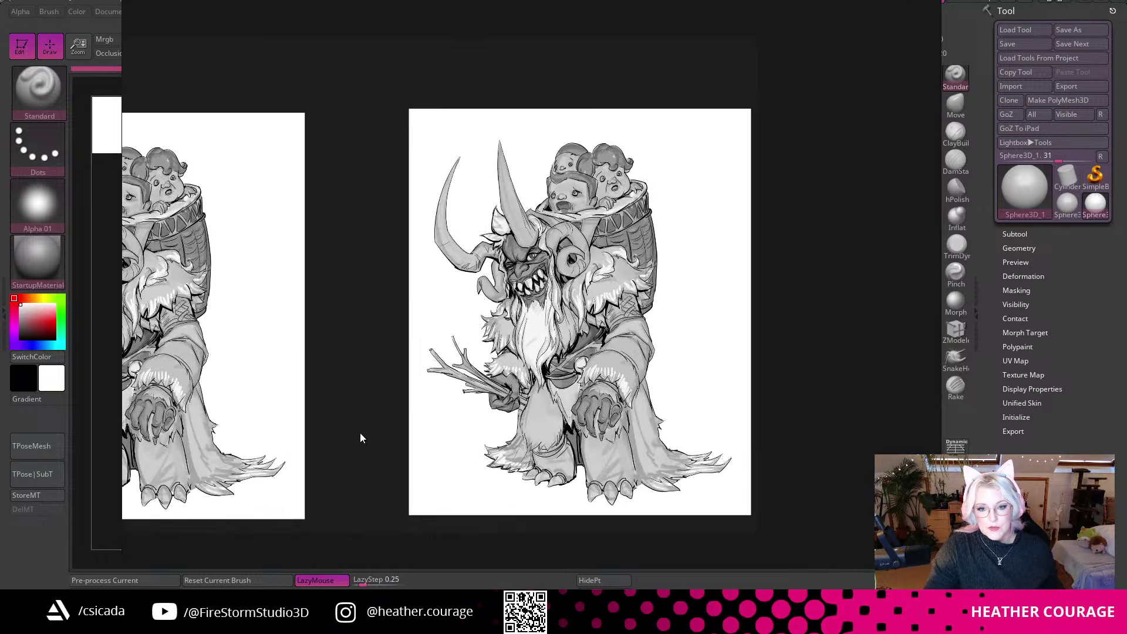
scroll(453, 252, up, 2)
right_click(347, 153)
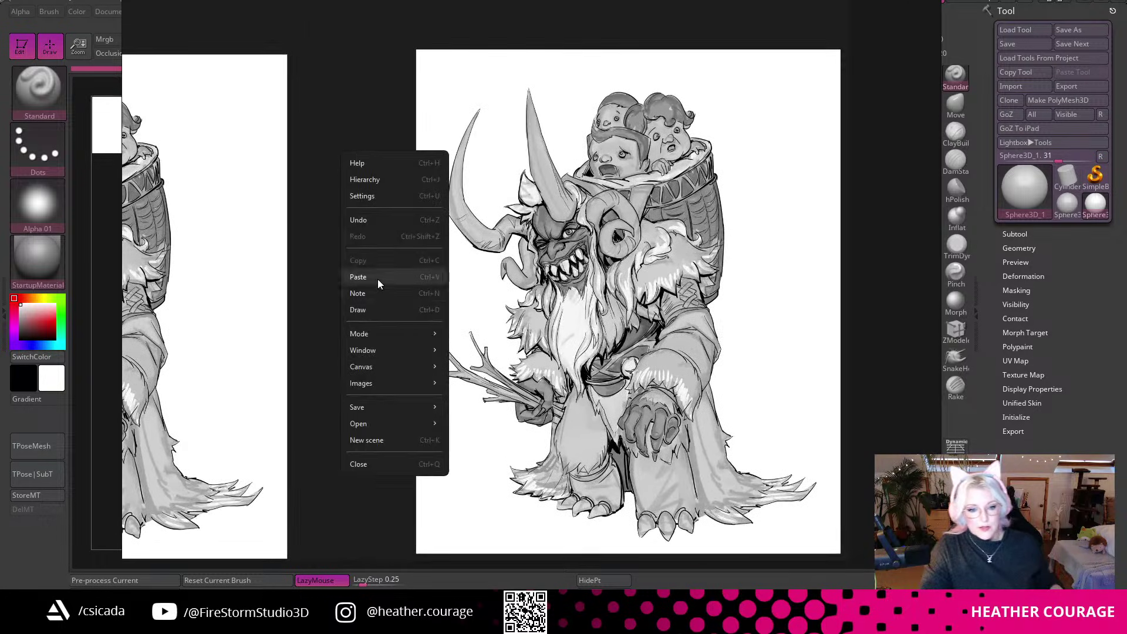
click(375, 309)
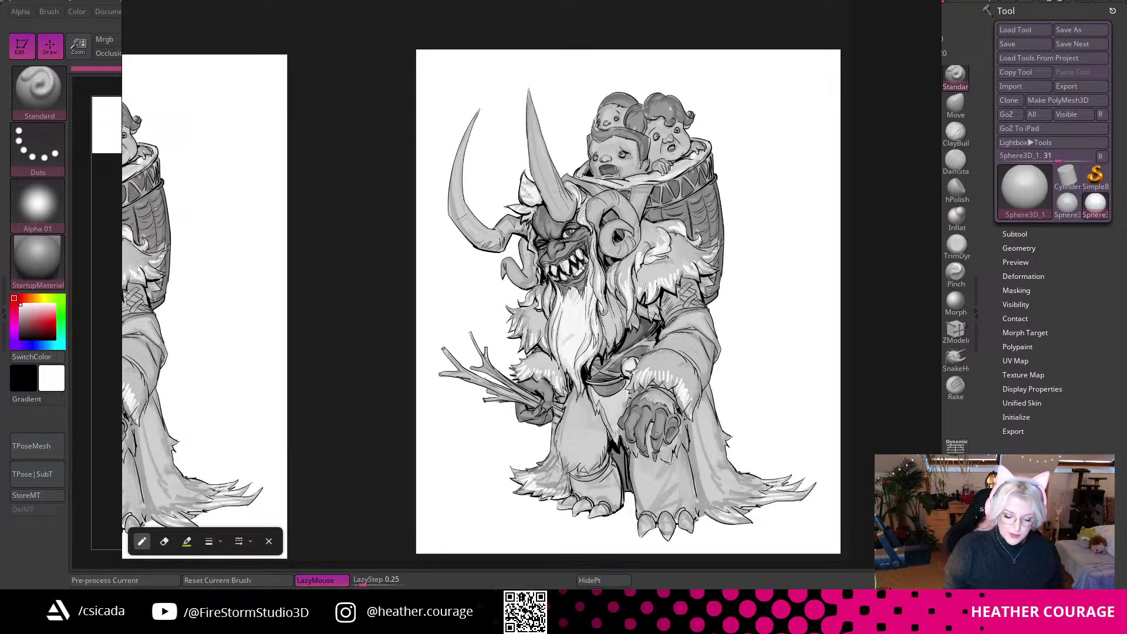
mouse_move(686, 239)
mouse_down()
mouse_move(684, 276)
mouse_move(690, 240)
mouse_up()
mouse_move(552, 280)
mouse_down()
mouse_move(642, 258)
mouse_move(586, 373)
mouse_move(610, 380)
mouse_move(631, 370)
mouse_move(664, 287)
mouse_move(713, 329)
mouse_move(663, 336)
mouse_up()
mouse_move(539, 302)
mouse_down()
mouse_move(528, 353)
mouse_move(557, 381)
mouse_up()
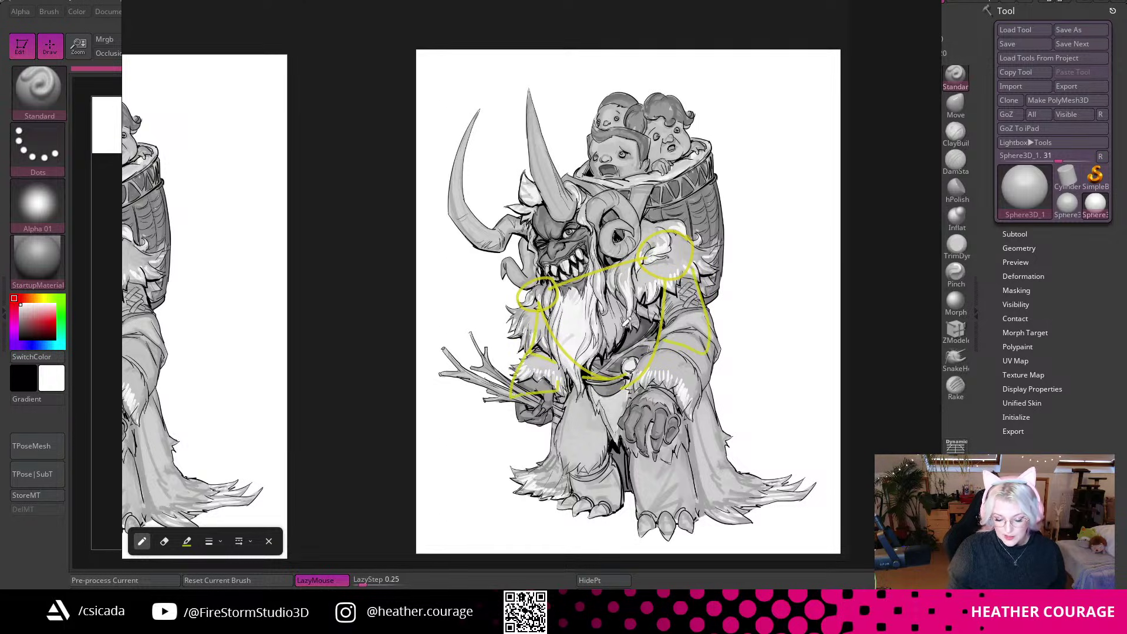
drag(641, 377, 705, 354)
mouse_move(646, 382)
mouse_down()
mouse_move(625, 405)
mouse_move(685, 394)
mouse_move(618, 419)
mouse_move(678, 416)
mouse_up()
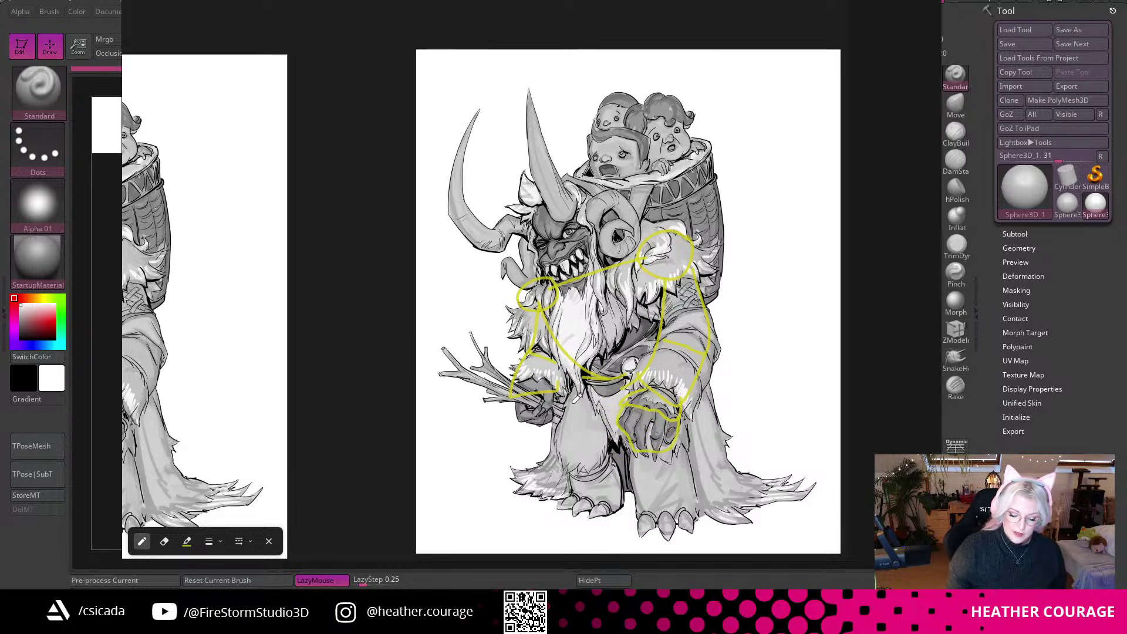
Outline the hips, thighs and lower legs in yellow over the copied creature.
mouse_move(575, 362)
mouse_down()
mouse_move(593, 402)
mouse_move(623, 419)
mouse_move(562, 427)
mouse_move(616, 436)
mouse_up()
drag(702, 386, 717, 438)
mouse_move(651, 465)
mouse_down()
mouse_move(662, 458)
mouse_move(664, 507)
mouse_move(732, 484)
mouse_up()
mouse_move(573, 435)
mouse_down()
mouse_move(565, 483)
mouse_move(610, 449)
mouse_move(618, 424)
mouse_move(623, 515)
mouse_up()
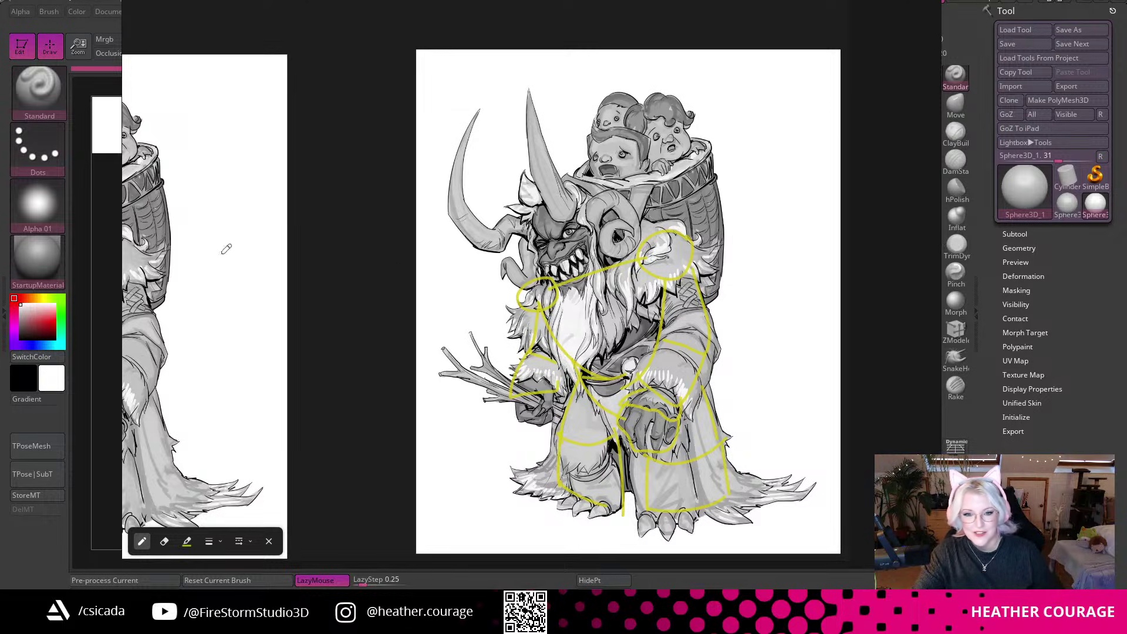
Narrow the reference window around the unmarked creature drawing and place it along the canvas's left side beside the sphere.
drag(328, 253, 309, 287)
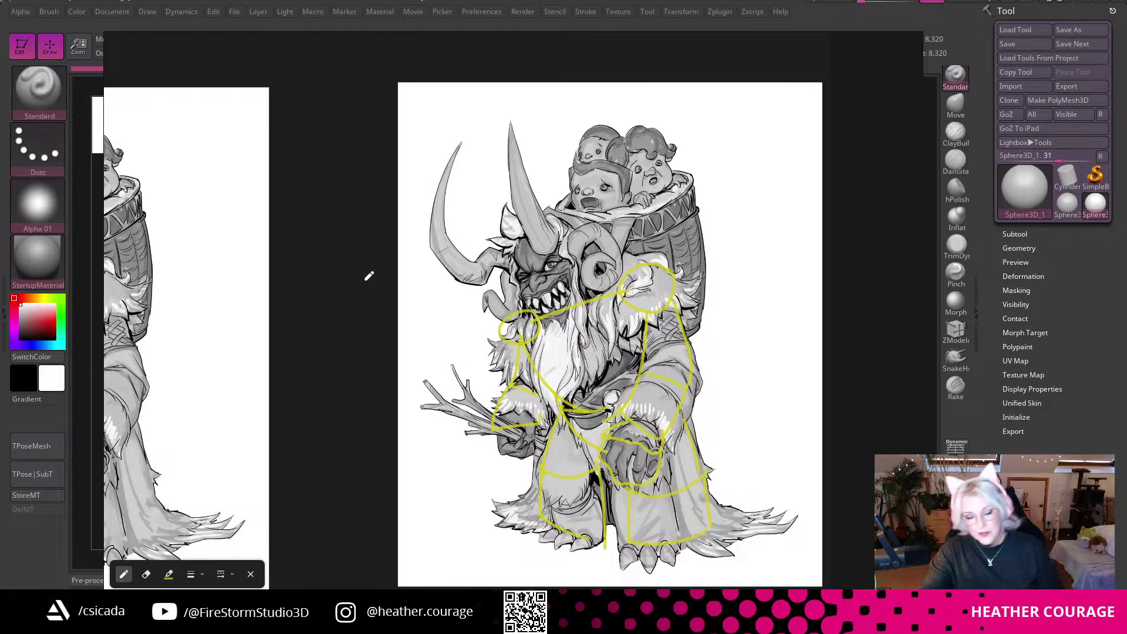
scroll(726, 331, down, 3)
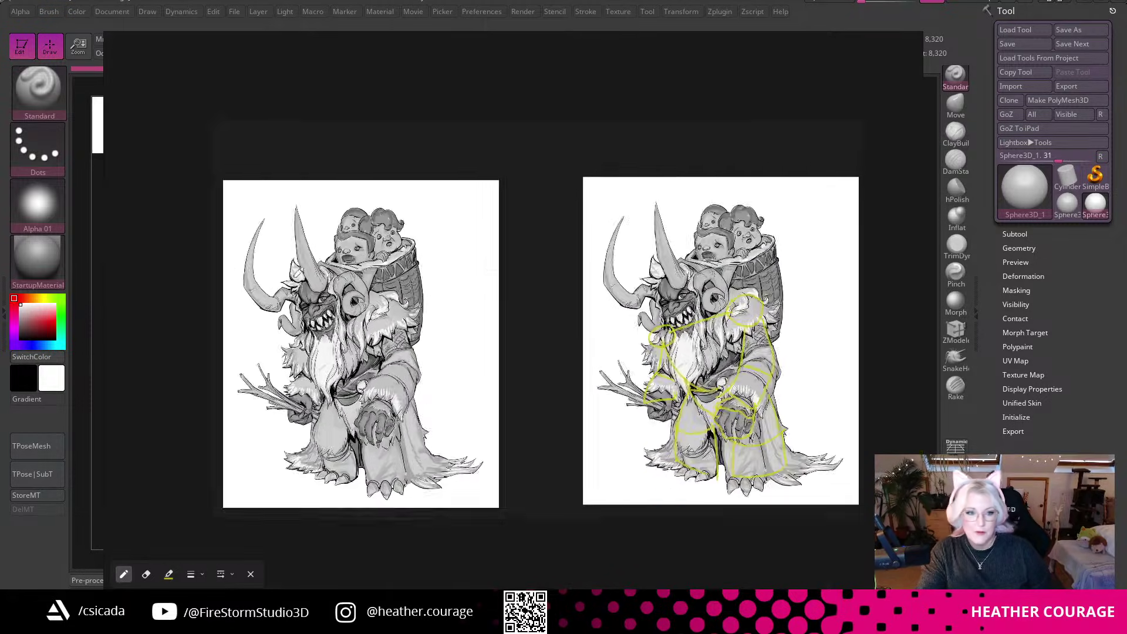
scroll(430, 308, up, 4)
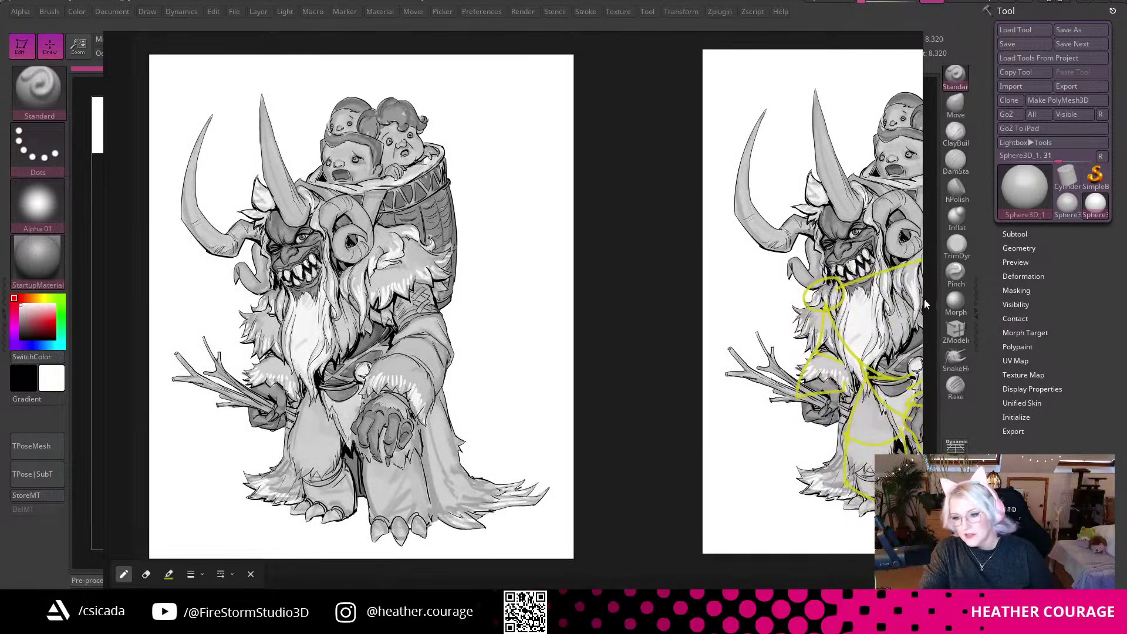
drag(924, 304, 516, 297)
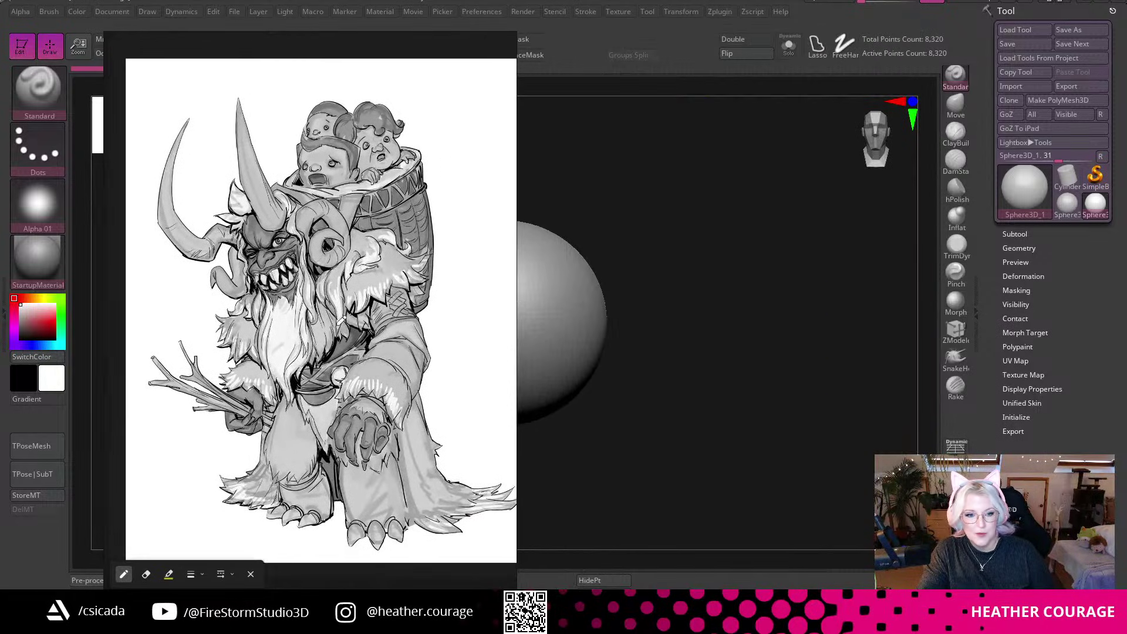
right_drag(372, 247, 334, 269)
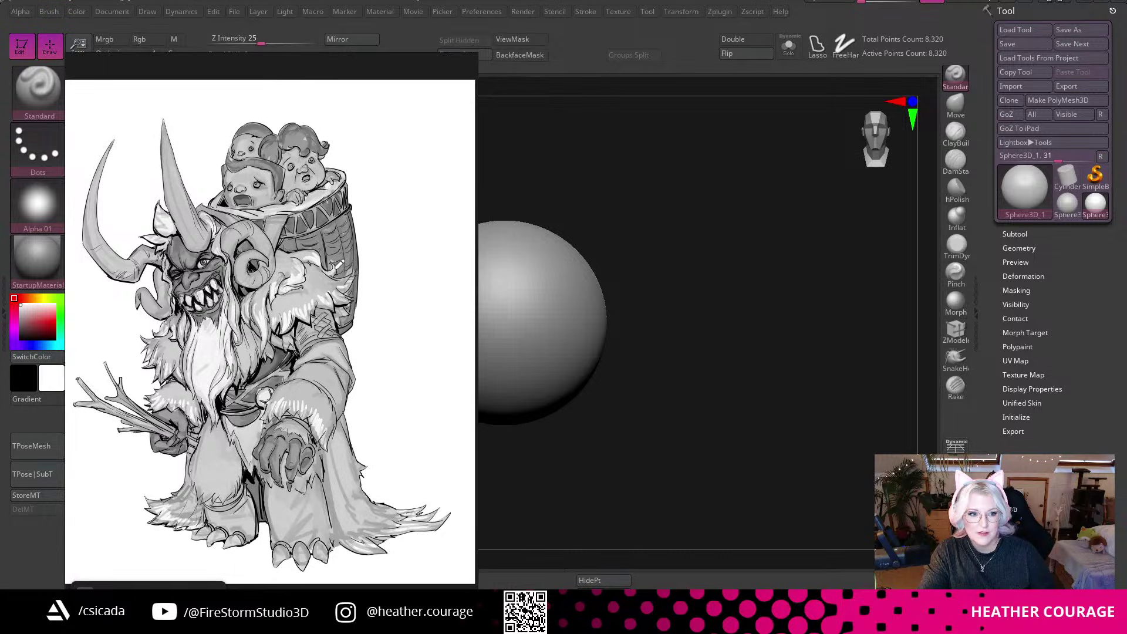
Shrink the reference window, place it beside the sphere in the canvas's lower corner, and frame the creature's torso in it.
mouse_move(117, 56)
drag(65, 55, 280, 355)
right_drag(350, 447, 174, 393)
drag(169, 407, 272, 429)
click(247, 542)
scroll(260, 449, down, 2)
middle_drag(259, 450, 276, 491)
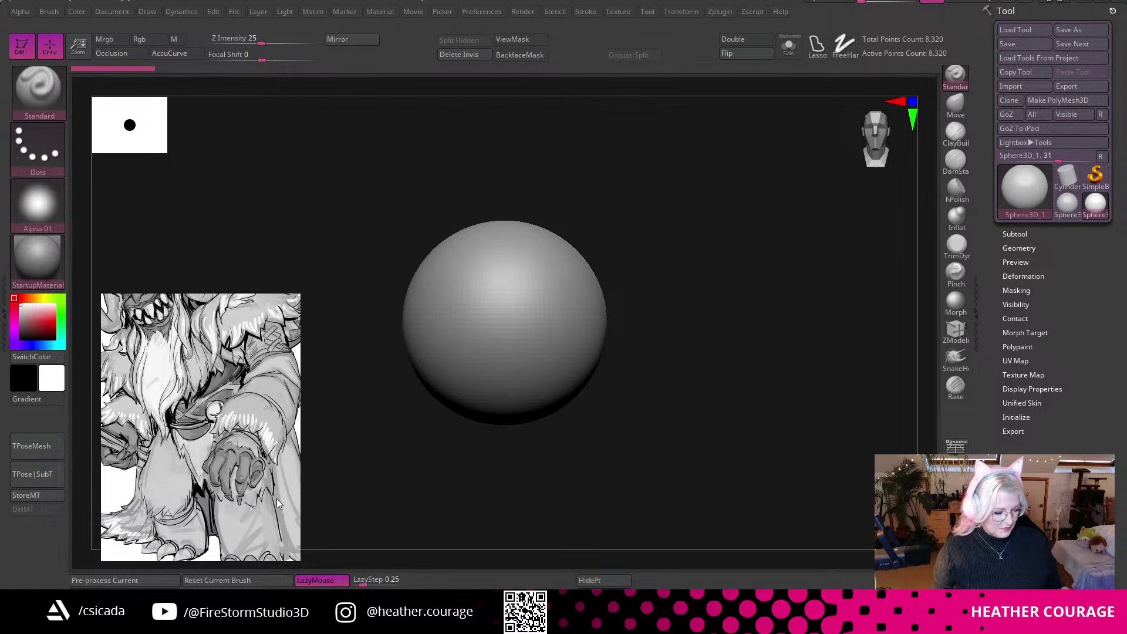
Try to apply the Taper deformer to the sphere primitive.
alt+drag(705, 359, 652, 341)
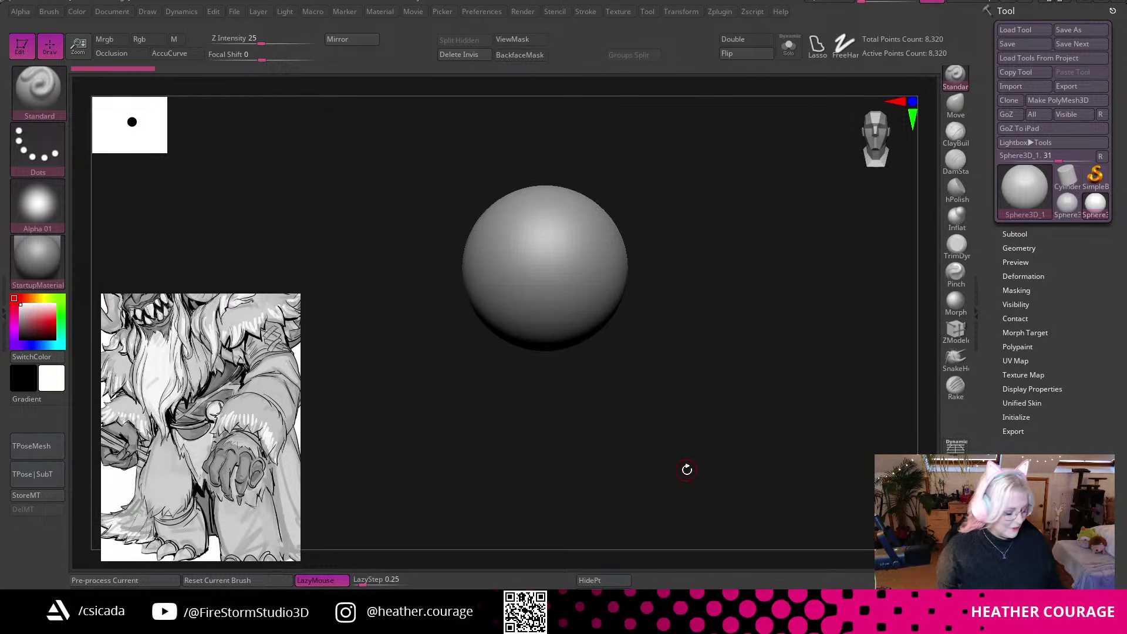
drag(722, 419, 744, 428)
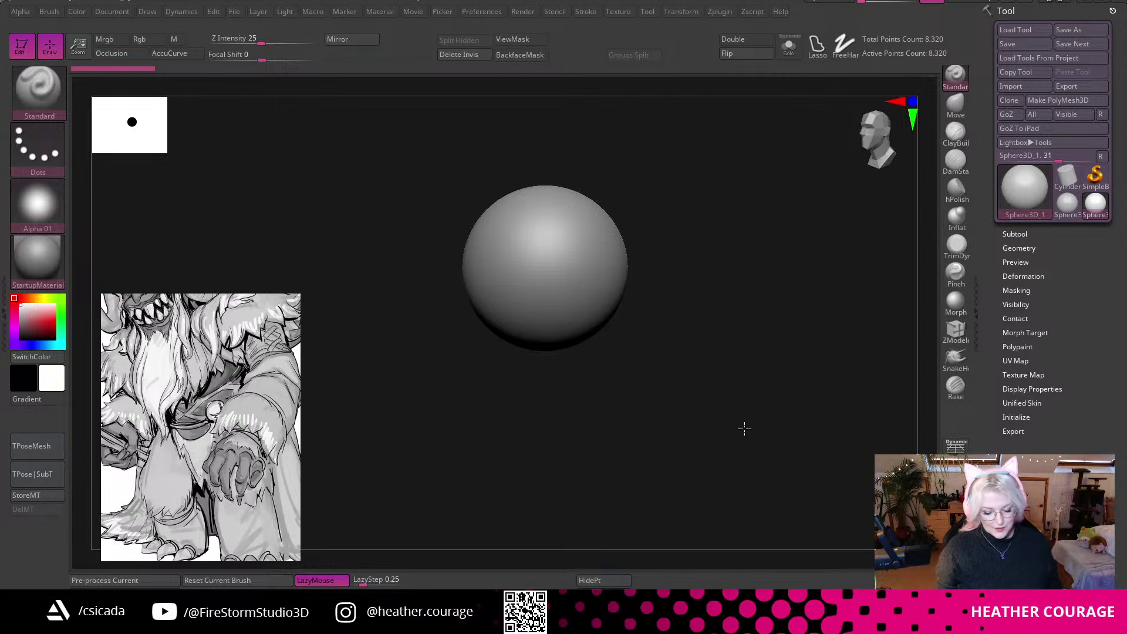
click(877, 143)
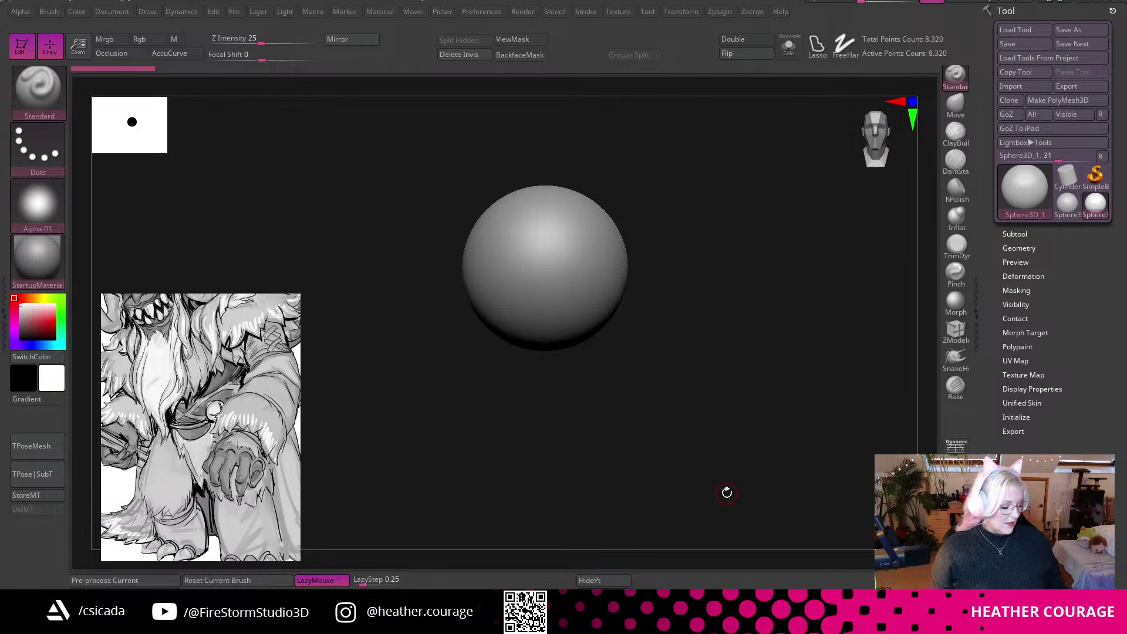
key(w)
alt+drag(704, 344, 694, 450)
alt+drag(711, 254, 696, 358)
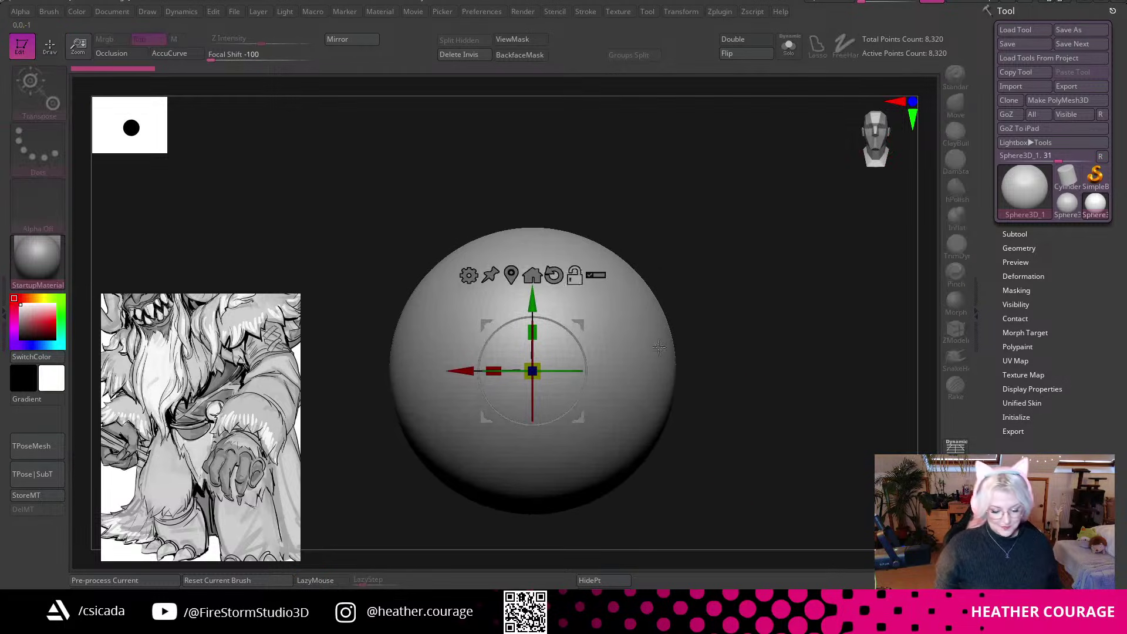
drag(538, 362, 767, 282)
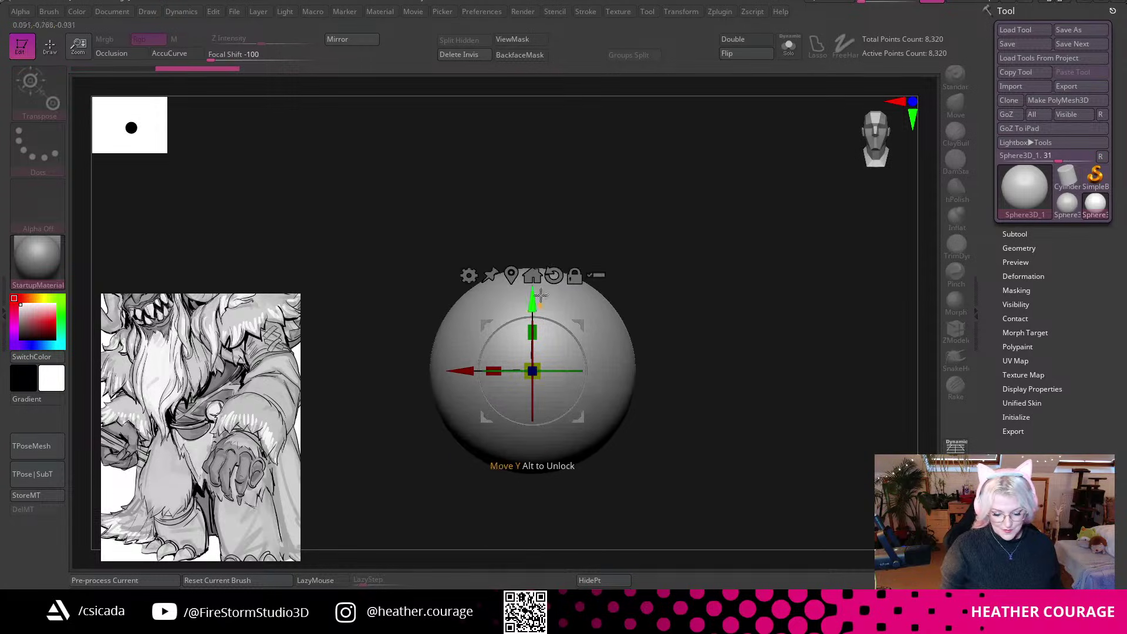
click(468, 275)
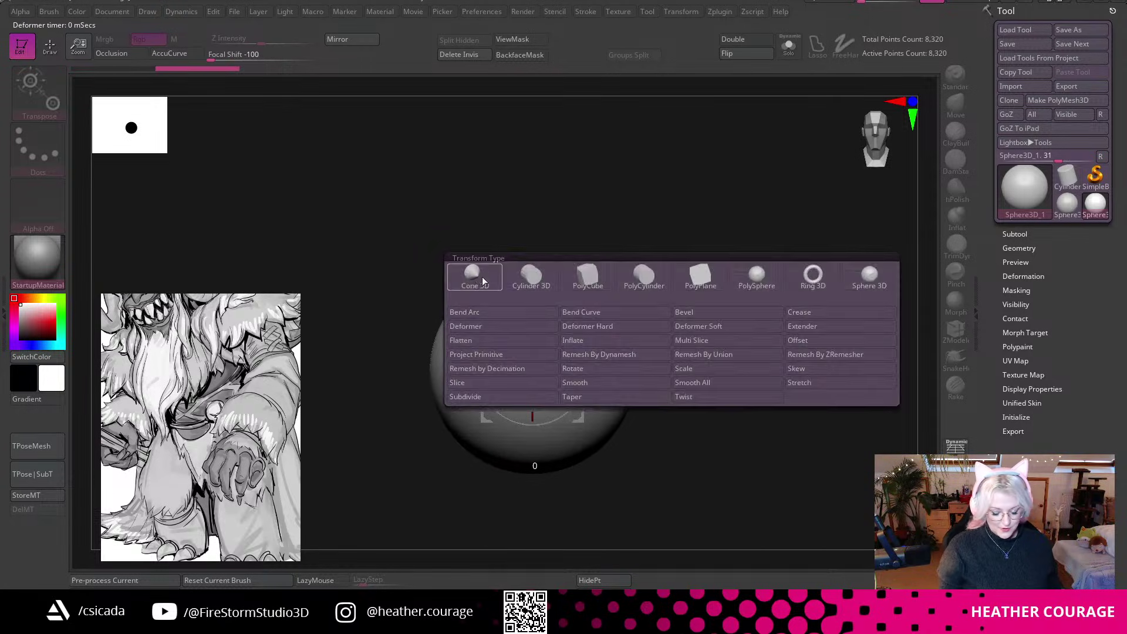
click(608, 399)
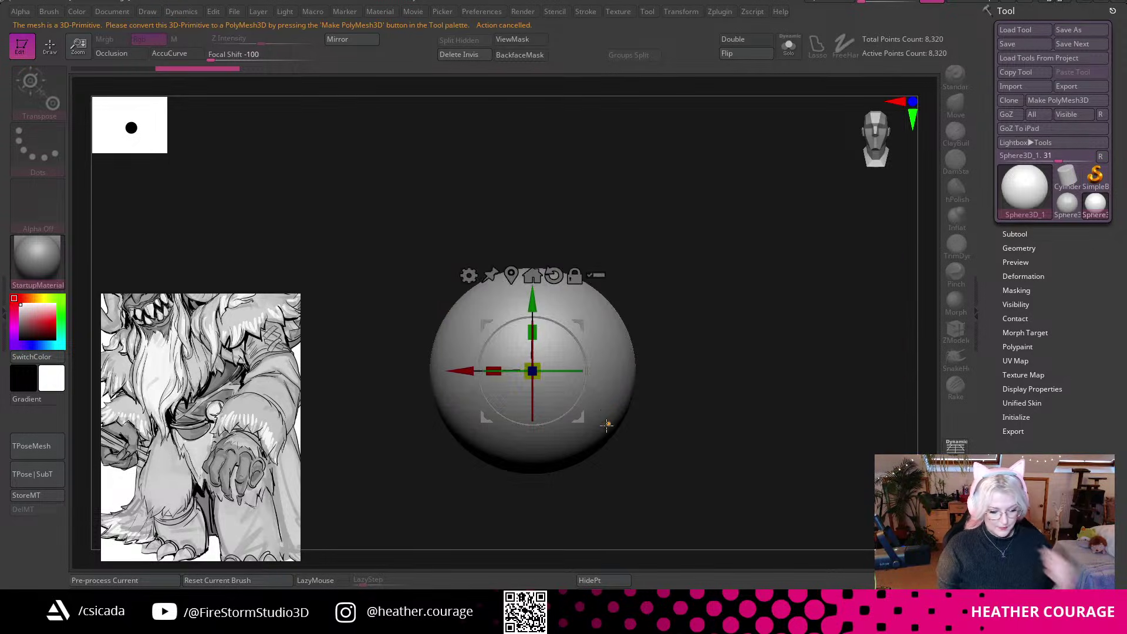
Convert the sphere to a PolyMesh3D and narrow its lower end with the Taper deformer.
click(1075, 101)
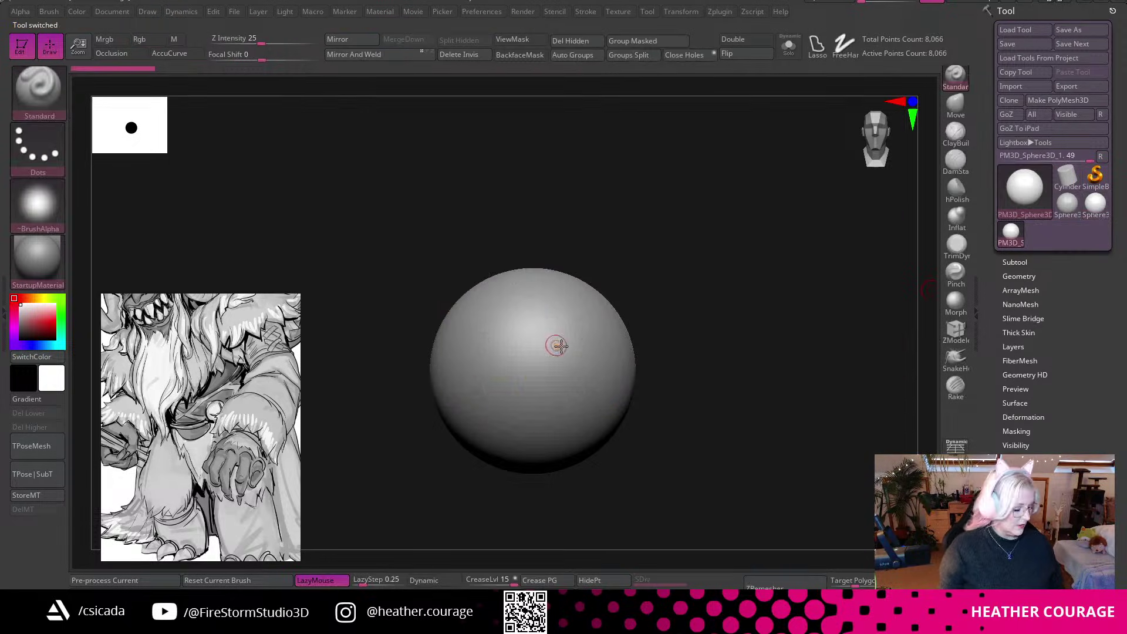
key(w)
click(469, 274)
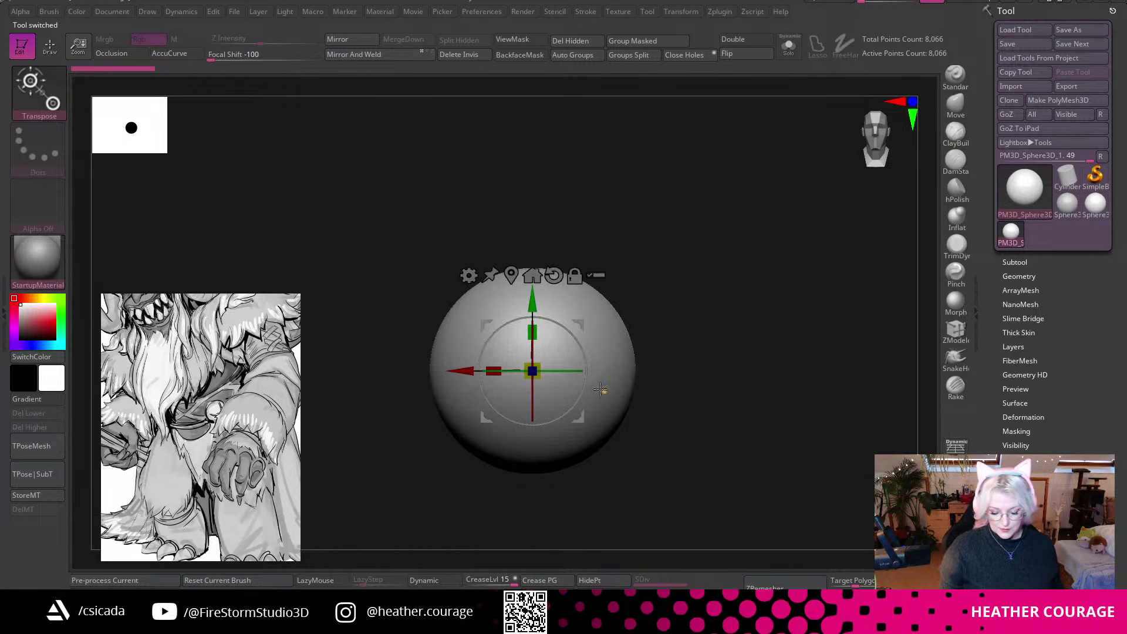
click(469, 274)
click(604, 399)
drag(533, 482, 533, 458)
drag(730, 402, 717, 350)
click(875, 148)
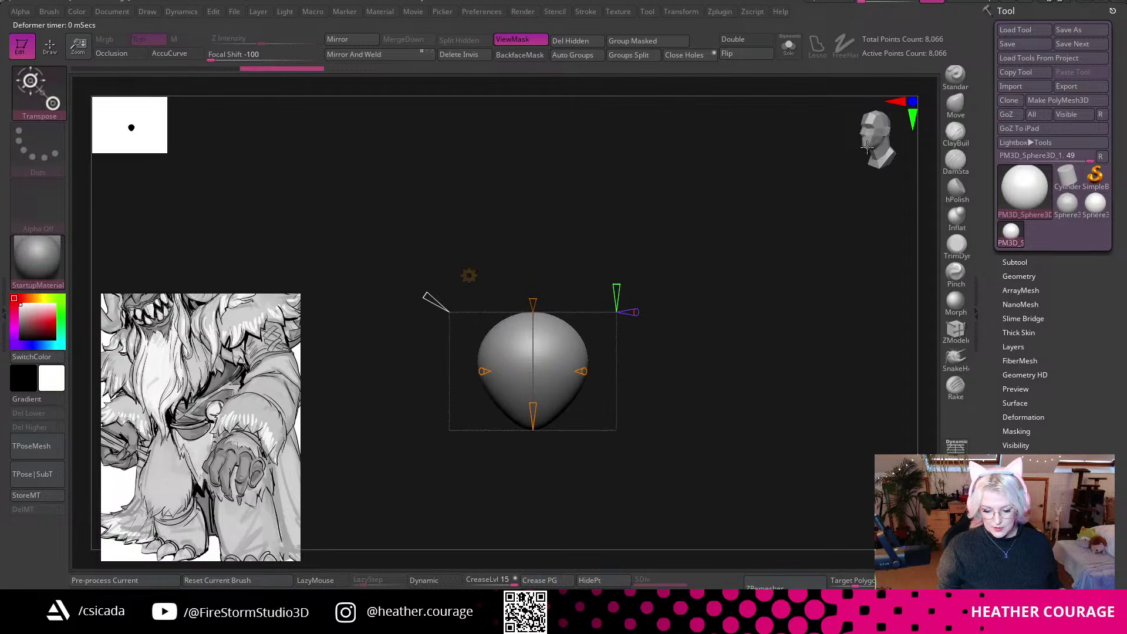
click(866, 147)
ctrl+right_drag(727, 273, 729, 350)
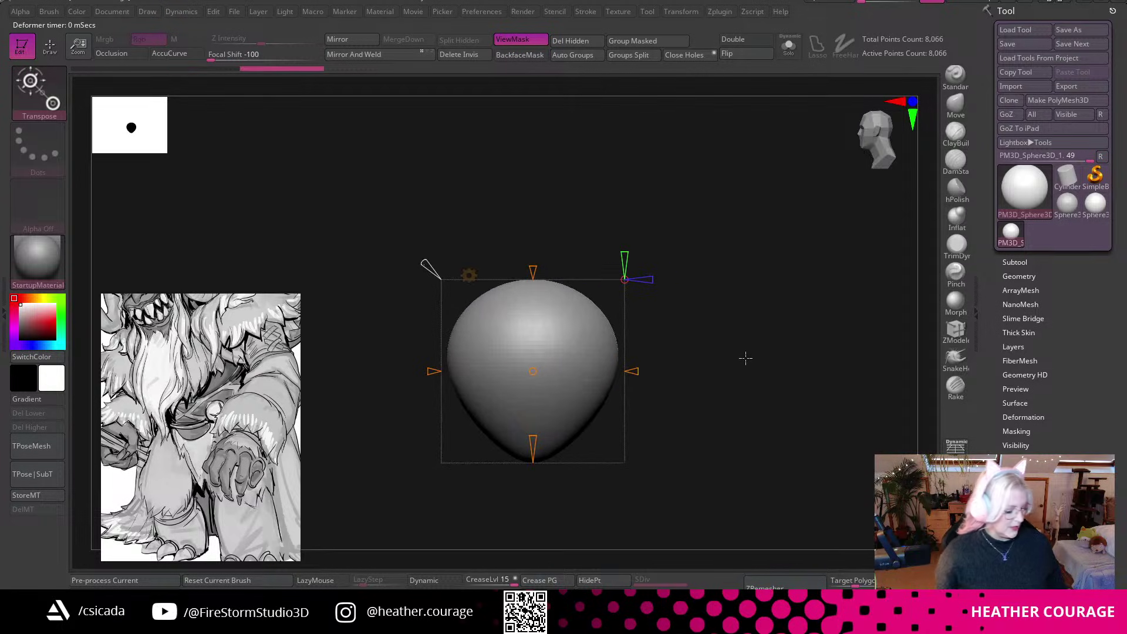
Scale the tapered form narrower in width and depth to give it torso proportions.
key(w)
drag(493, 371, 518, 368)
drag(675, 352, 798, 206)
drag(496, 375, 575, 323)
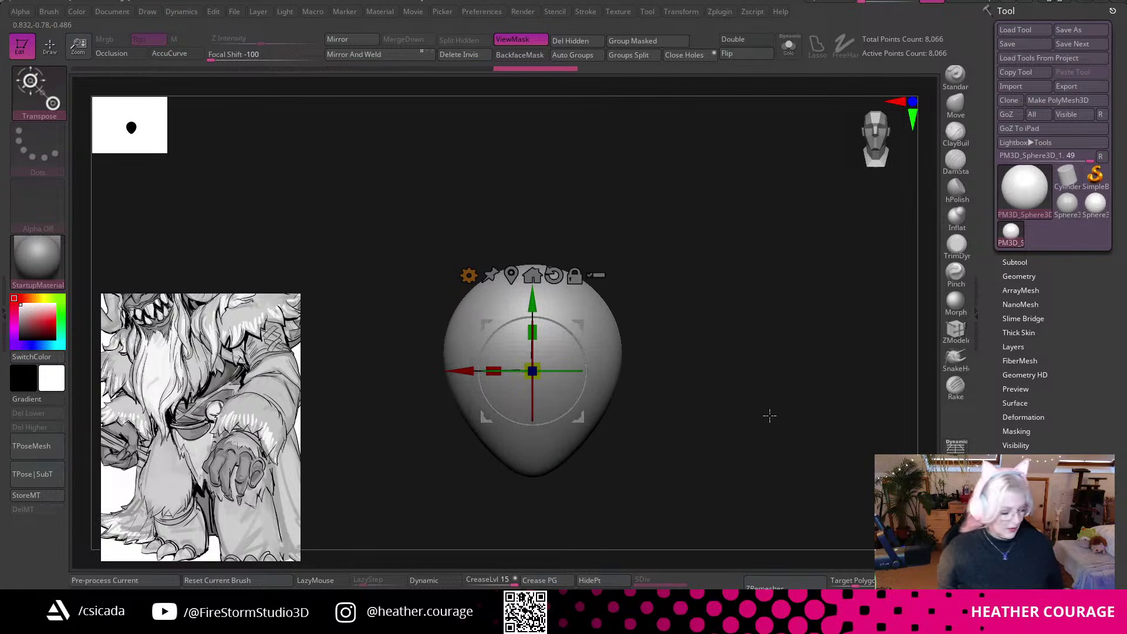
Select the Move Topological brush and pull the upper sides of the torso outward into broad shoulders.
key(b)
key(m)
key(t)
key(space)
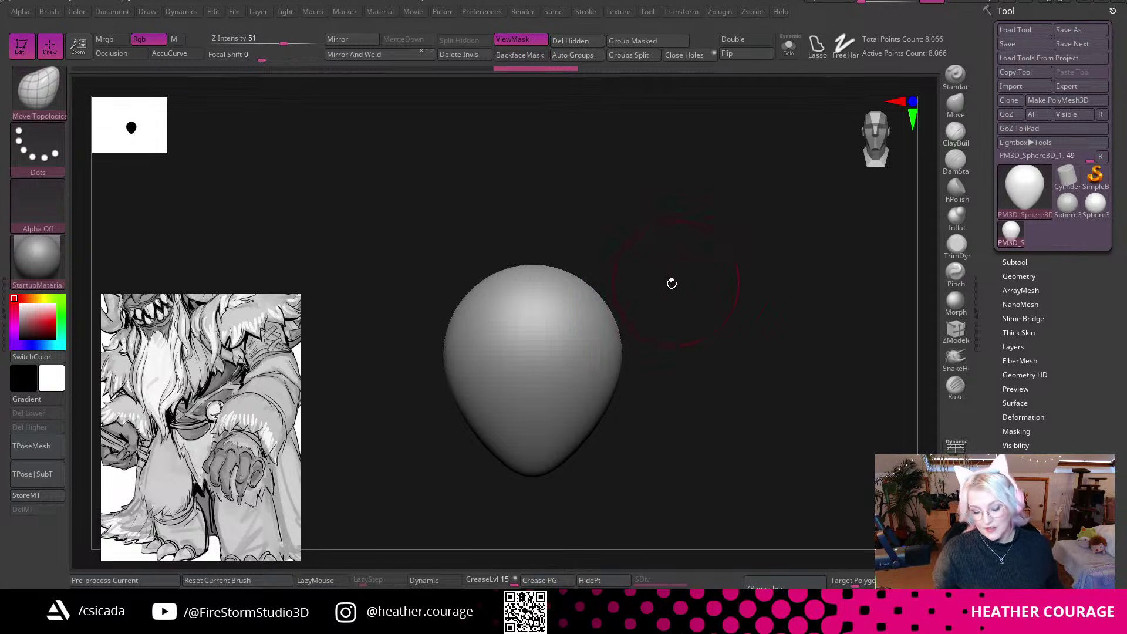
mouse_move(598, 294)
mouse_down()
mouse_move(608, 280)
mouse_move(622, 308)
mouse_up()
drag(620, 342, 626, 341)
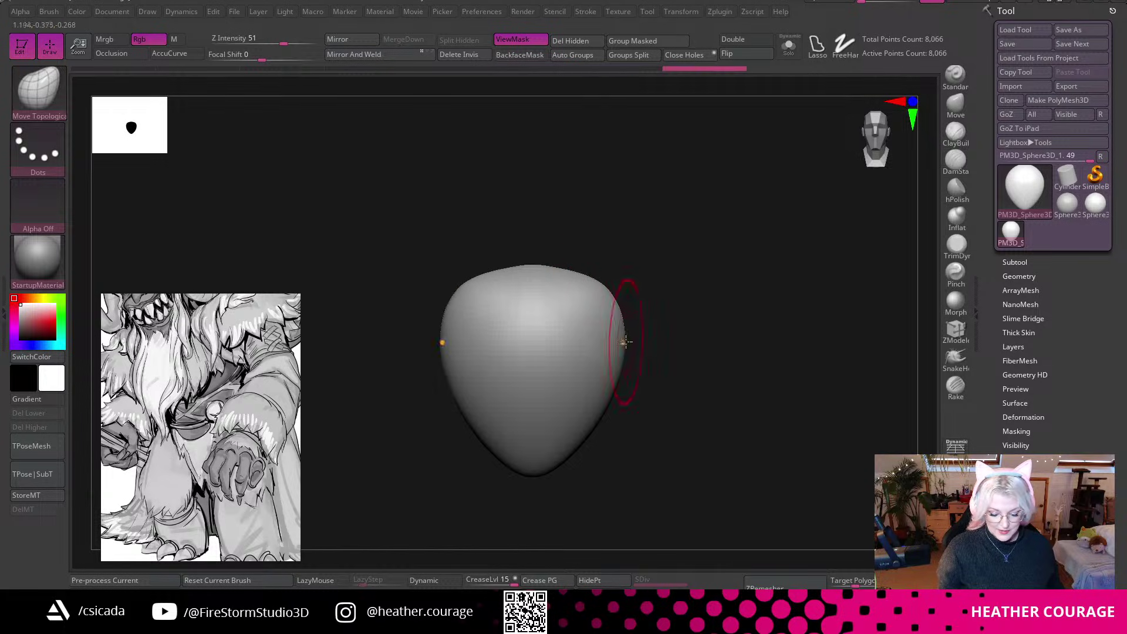
Resize the brush, raise the shoulder line, and pull the torso's lower end down to lengthen it.
key(space)
drag(573, 283, 567, 267)
drag(581, 435, 563, 481)
alt+drag(701, 418, 715, 297)
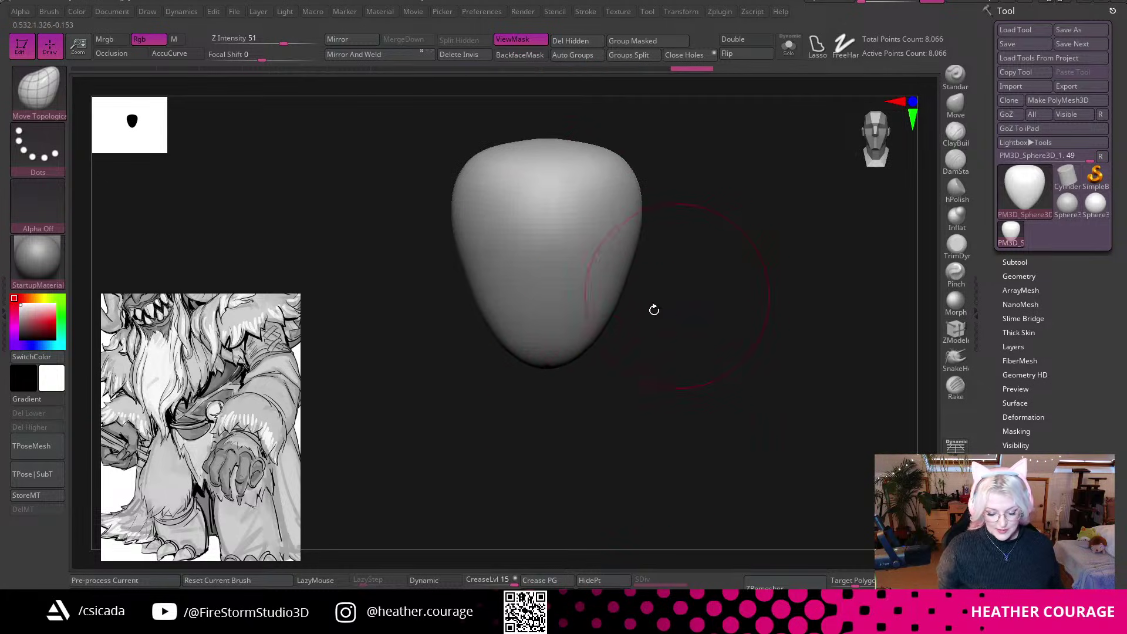
drag(587, 352, 880, 145)
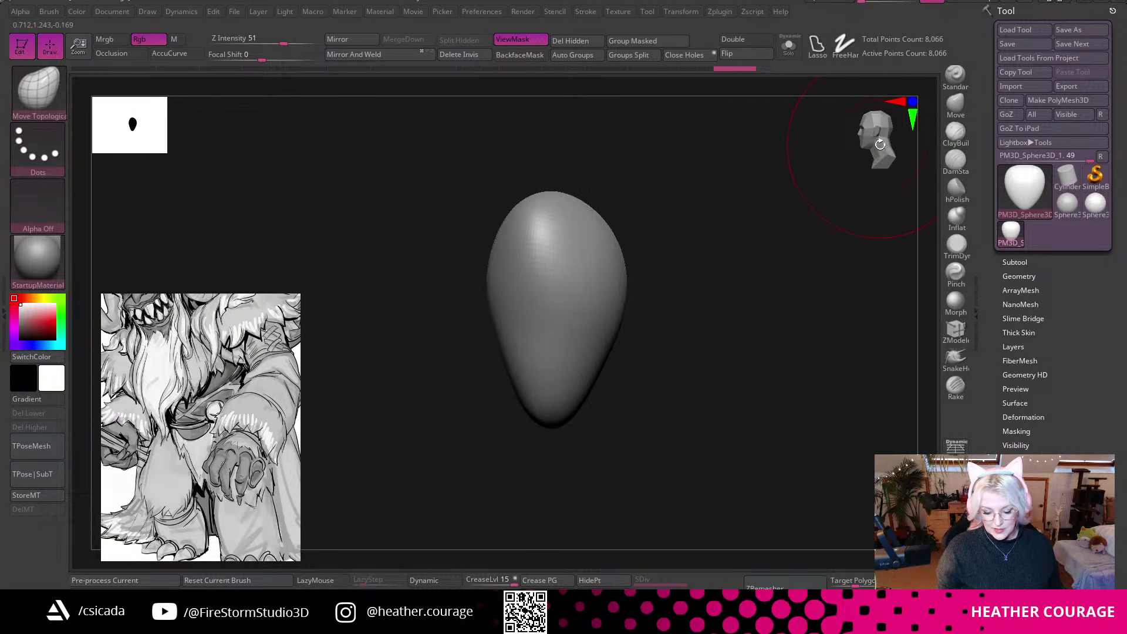
Reshape the torso's side profile and fill out its lower end into a wide, blunt pelvis.
mouse_move(588, 393)
mouse_down()
mouse_move(598, 410)
mouse_move(533, 439)
mouse_up()
drag(595, 414, 602, 428)
mouse_move(598, 221)
mouse_down()
mouse_move(605, 204)
mouse_move(762, 231)
mouse_move(799, 211)
mouse_move(734, 314)
mouse_move(741, 382)
mouse_move(732, 357)
mouse_up()
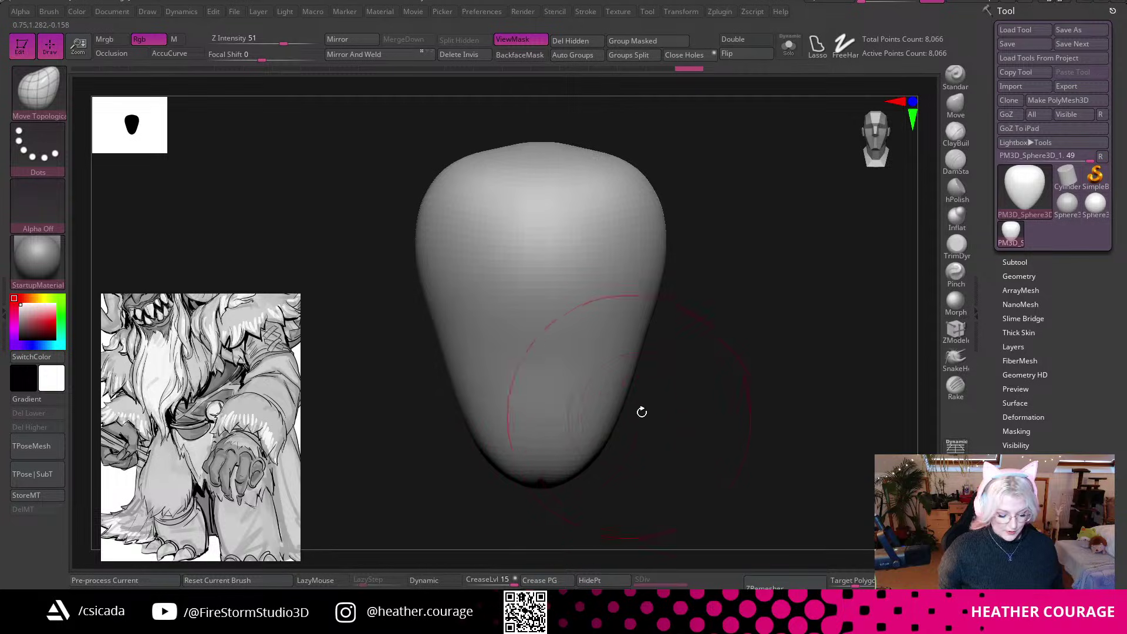
drag(627, 417, 680, 365)
drag(597, 399, 669, 387)
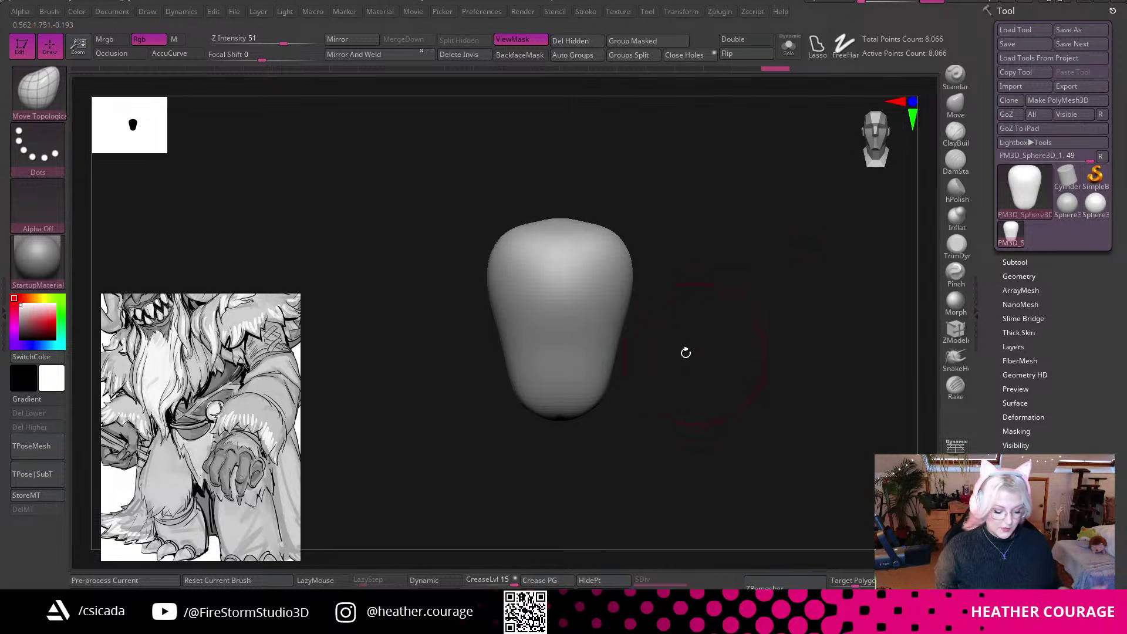
Refine the torso's contour at the upper back, along the sides and around the waist.
mouse_move(613, 248)
mouse_down()
mouse_move(626, 240)
mouse_move(578, 221)
mouse_move(654, 178)
mouse_move(681, 210)
mouse_move(762, 187)
mouse_up()
drag(664, 247, 676, 236)
drag(670, 269, 680, 271)
drag(667, 309, 673, 307)
drag(658, 384, 663, 395)
mouse_move(728, 382)
mouse_down()
mouse_move(816, 355)
mouse_move(765, 358)
mouse_move(859, 204)
mouse_move(809, 260)
mouse_up()
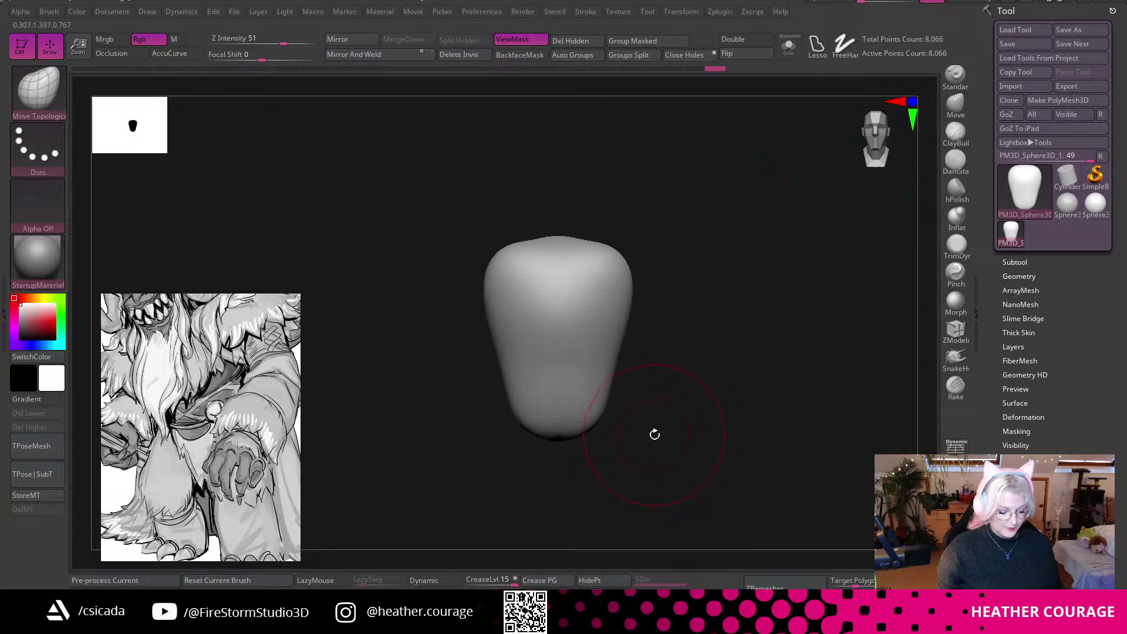
Frame the reference's head and chest, enlarge the brush to about 733, and reshape the torso's shoulders, waist and back.
middle_drag(227, 469, 218, 525)
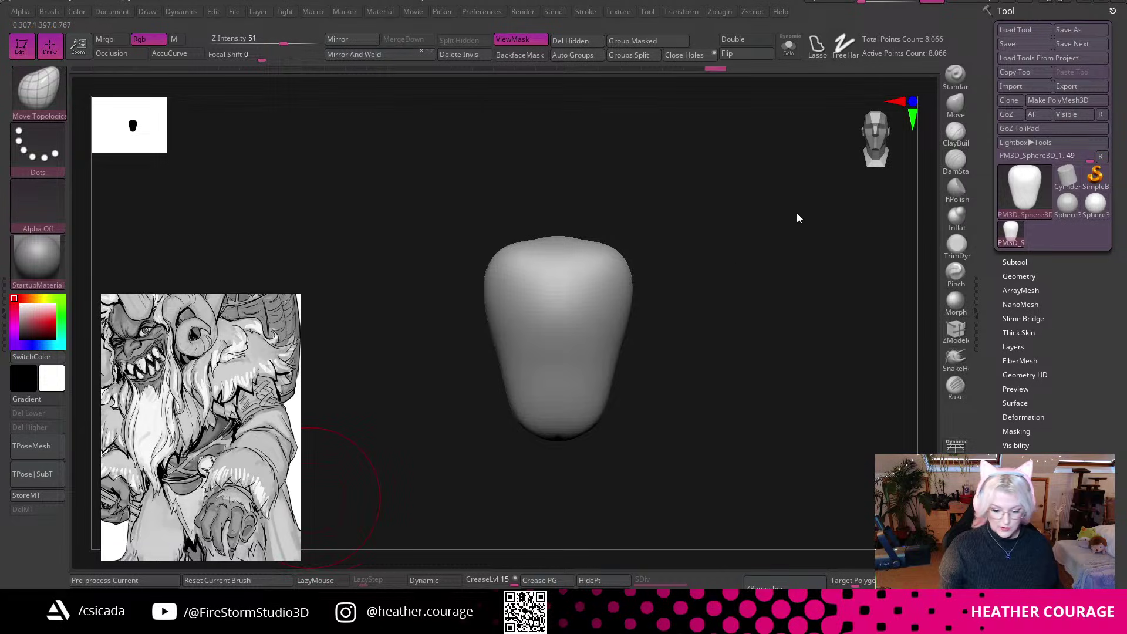
key(space)
drag(664, 310, 672, 310)
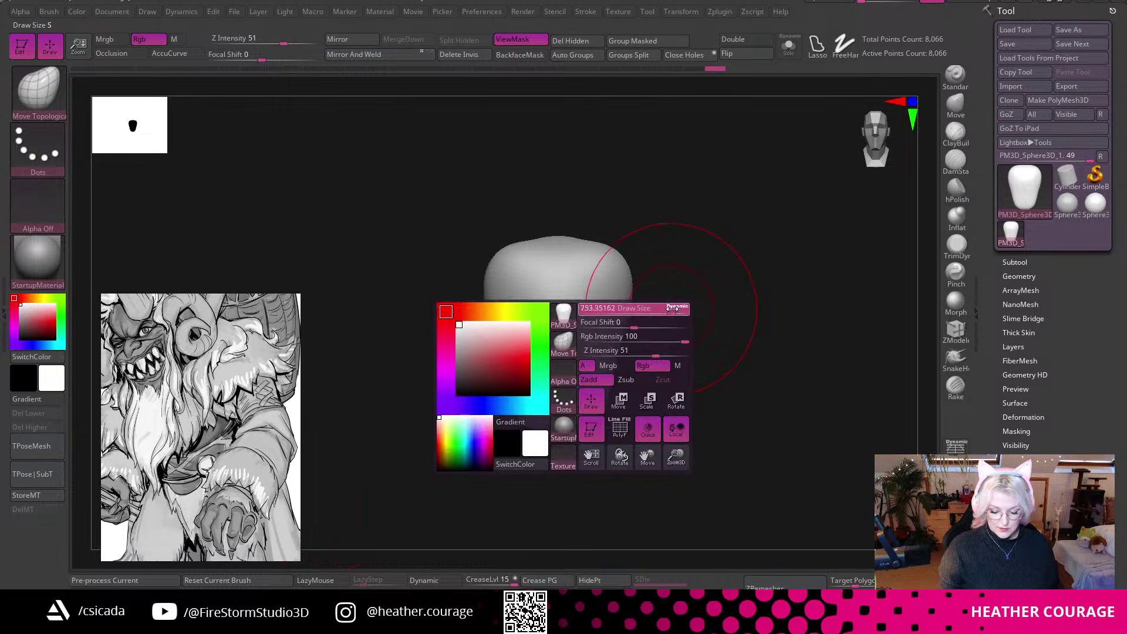
mouse_move(628, 280)
mouse_down()
mouse_move(642, 269)
mouse_move(608, 234)
mouse_up()
drag(610, 359, 617, 366)
mouse_move(660, 308)
mouse_down()
mouse_move(755, 247)
mouse_move(795, 278)
mouse_move(817, 231)
mouse_move(757, 352)
mouse_move(622, 288)
mouse_up()
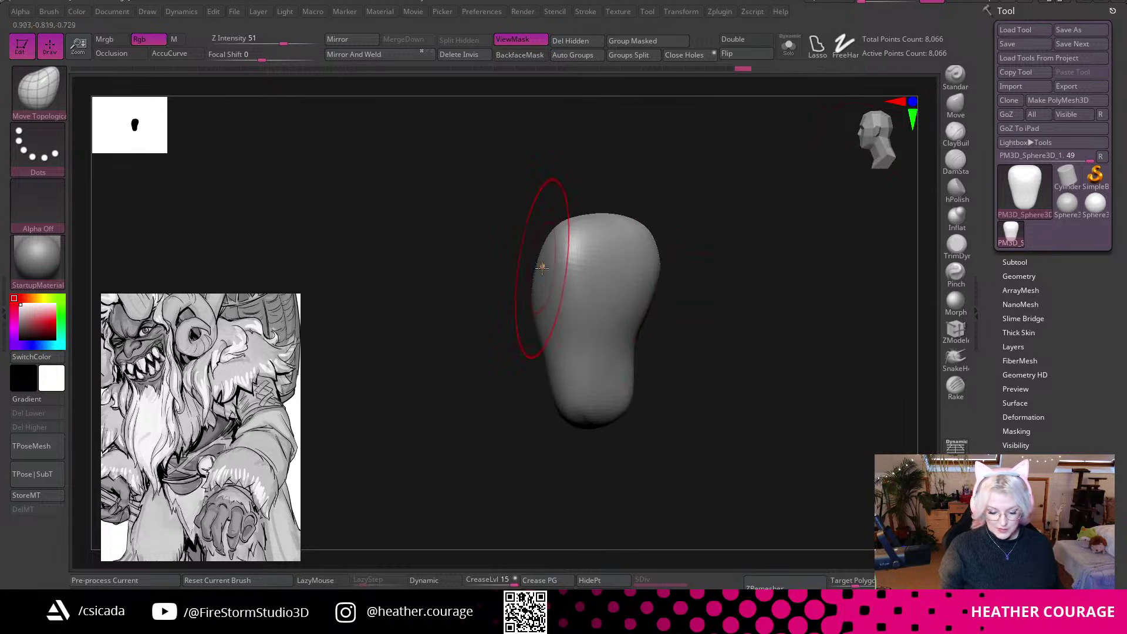
mouse_move(757, 305)
mouse_down()
mouse_move(825, 279)
mouse_move(875, 141)
mouse_move(774, 302)
mouse_up()
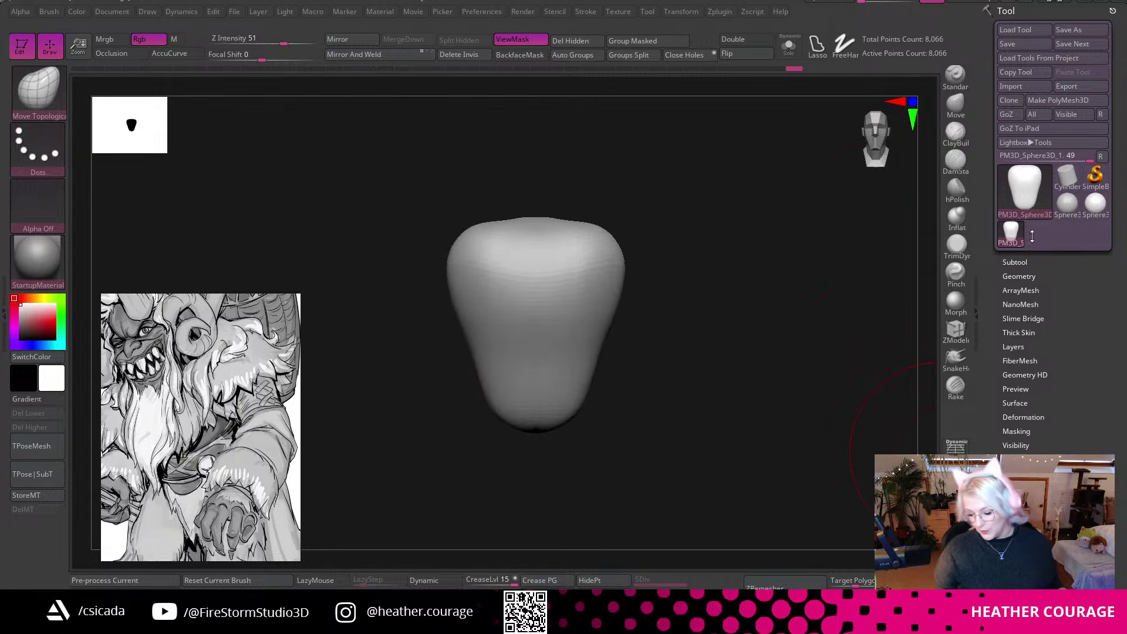
Append a Sphere3D_1 subtool, select it, and move it straight up above the torso.
click(1019, 263)
click(1080, 405)
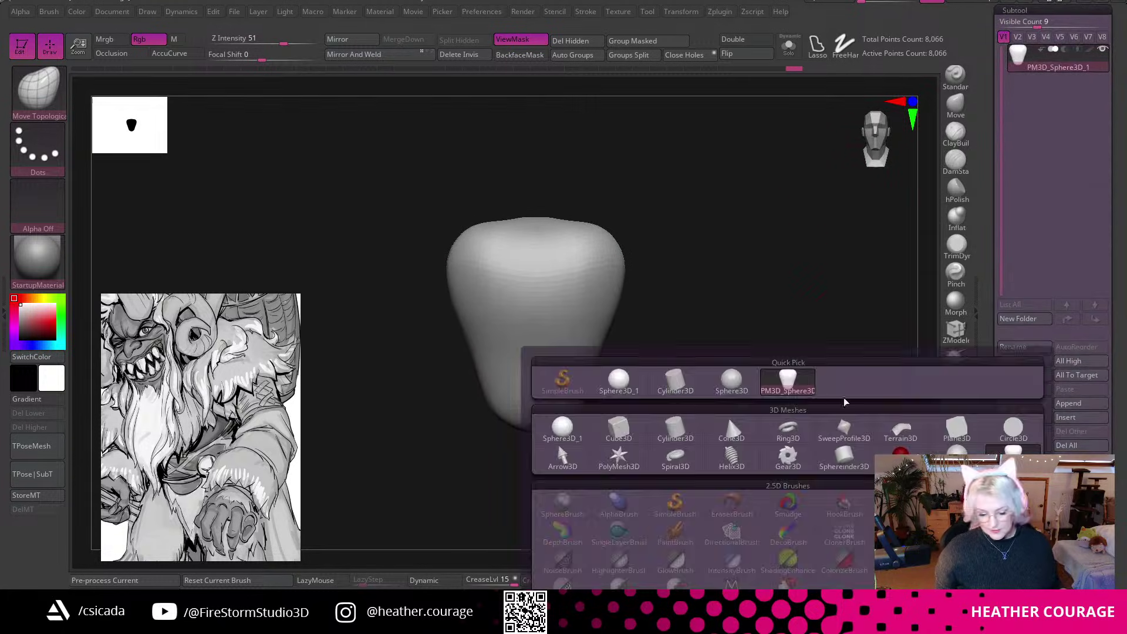
click(619, 382)
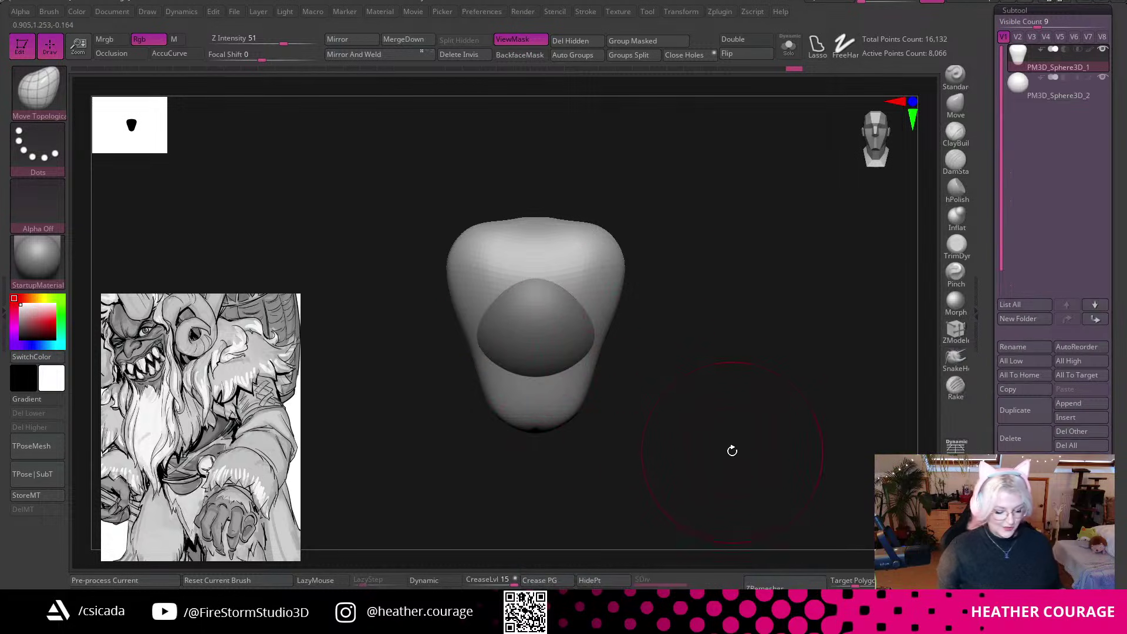
click(1016, 98)
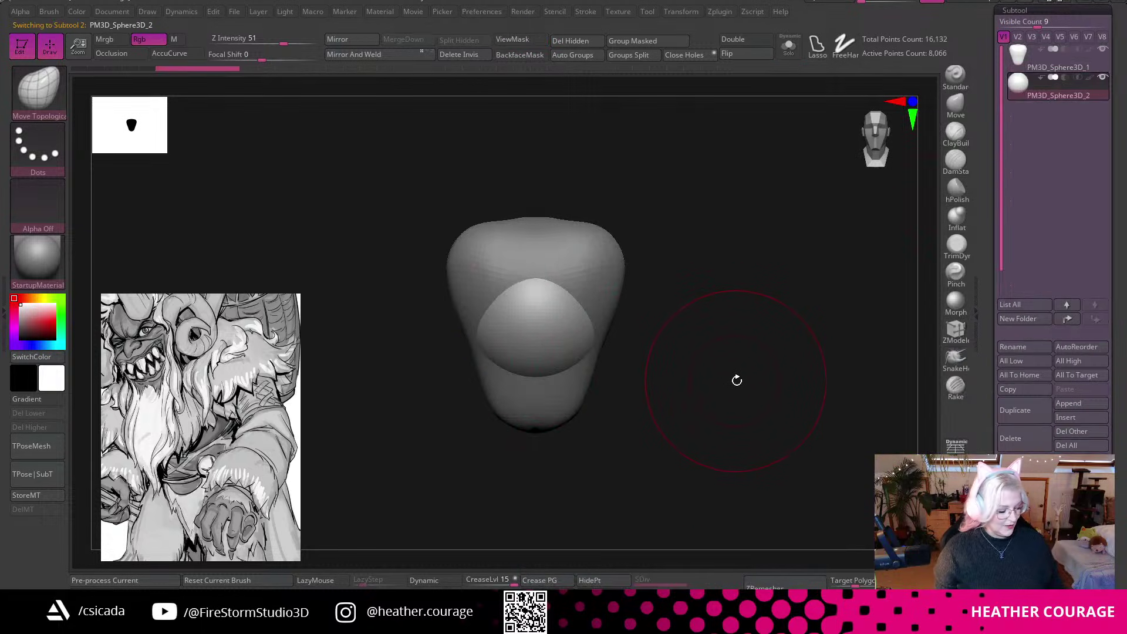
key(w)
drag(535, 289, 535, 124)
ctrl+right_drag(705, 290, 694, 372)
alt+right_drag(745, 299, 747, 346)
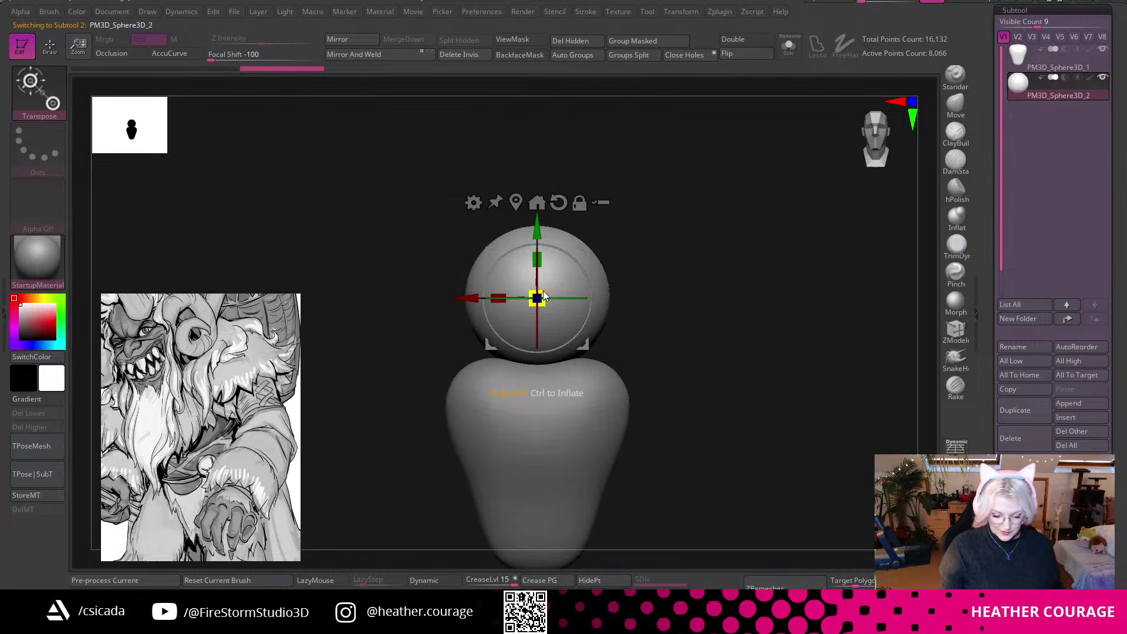
Scale the new sphere down to a small upright oval and seat it in the top of the torso as the neck.
drag(537, 297, 531, 305)
drag(645, 305, 822, 275)
drag(535, 259, 540, 239)
drag(539, 296, 534, 301)
drag(538, 232, 541, 269)
drag(728, 346, 893, 310)
click(880, 154)
drag(726, 319, 784, 337)
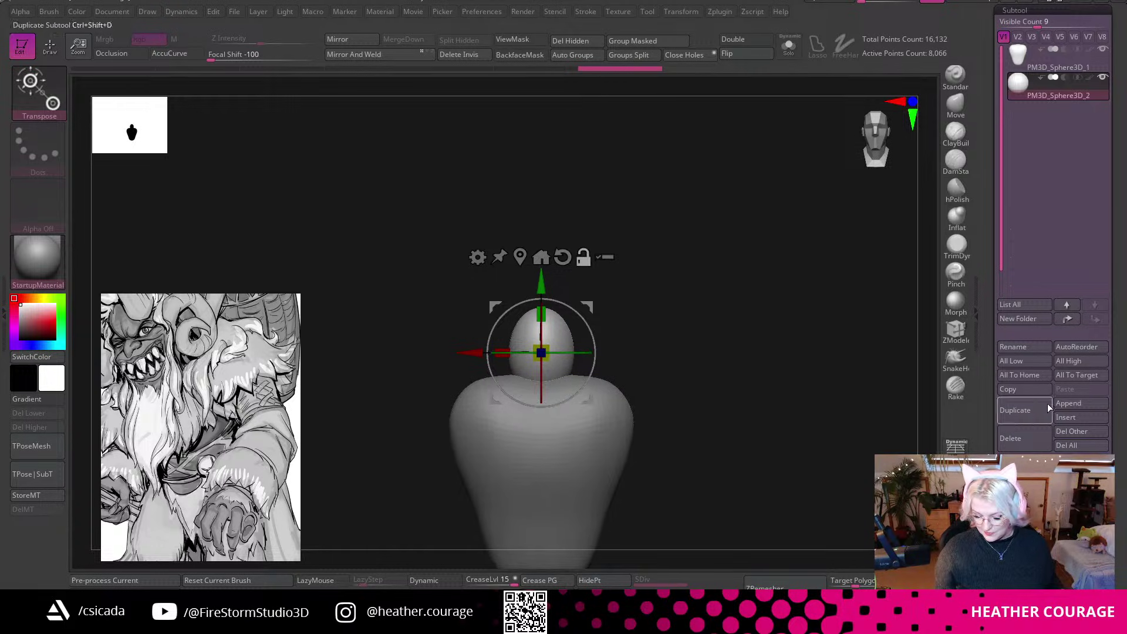
Append another sphere for the head, select it, and raise it above the neck.
click(1071, 403)
click(727, 415)
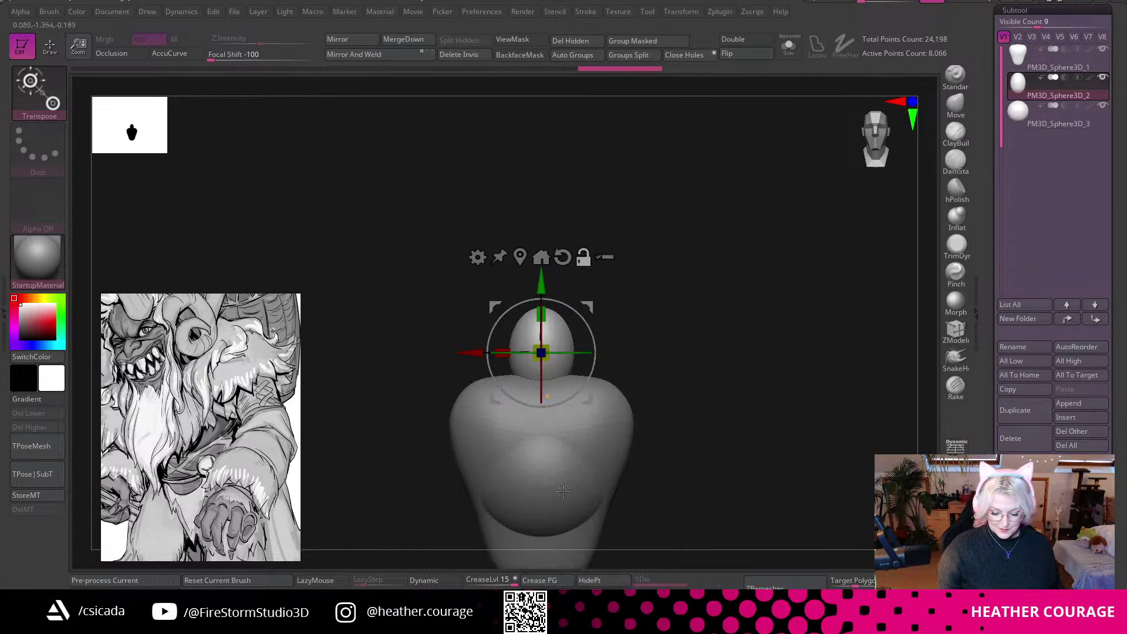
drag(544, 271, 544, 179)
drag(882, 169, 894, 140)
click(867, 143)
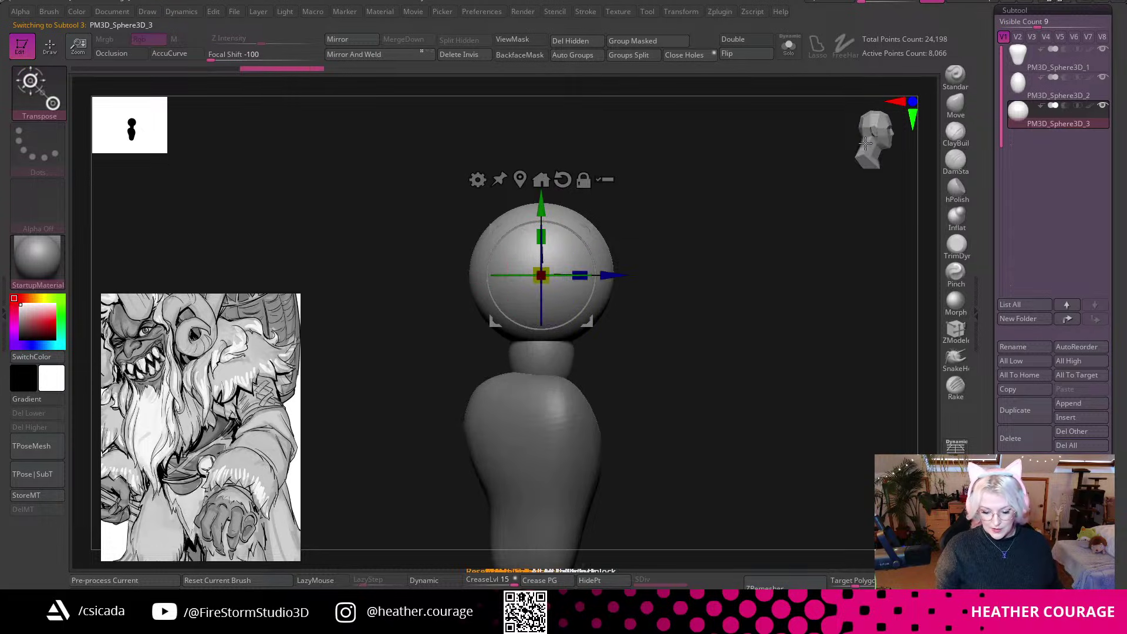
Move the head sphere forward of the neck in side view and adjust its height.
ctrl+right_drag(747, 290, 719, 264)
alt+right_drag(685, 307, 683, 291)
drag(615, 260, 621, 251)
drag(554, 182, 556, 186)
Select the neck, tilt it forward, and shift it to connect the torso with the head.
alt+right_drag(674, 317, 696, 347)
alt+click(521, 324)
mouse_move(603, 320)
mouse_down()
mouse_move(578, 304)
mouse_move(584, 316)
mouse_up()
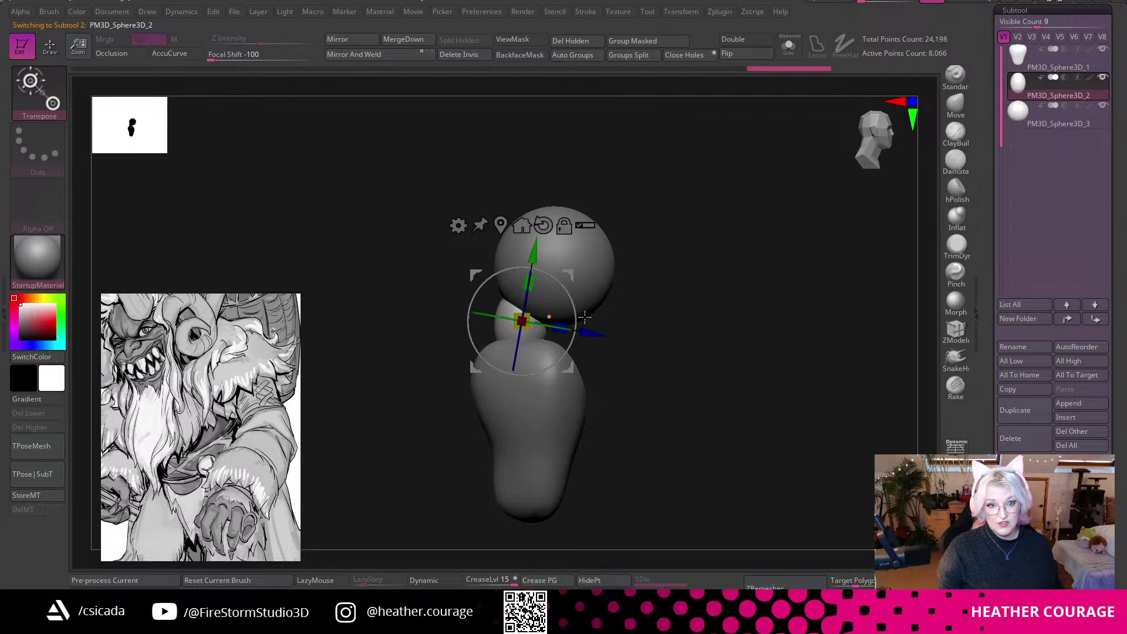
mouse_move(777, 298)
right_down()
mouse_move(740, 298)
mouse_move(737, 308)
mouse_move(777, 296)
right_up()
drag(591, 335, 597, 335)
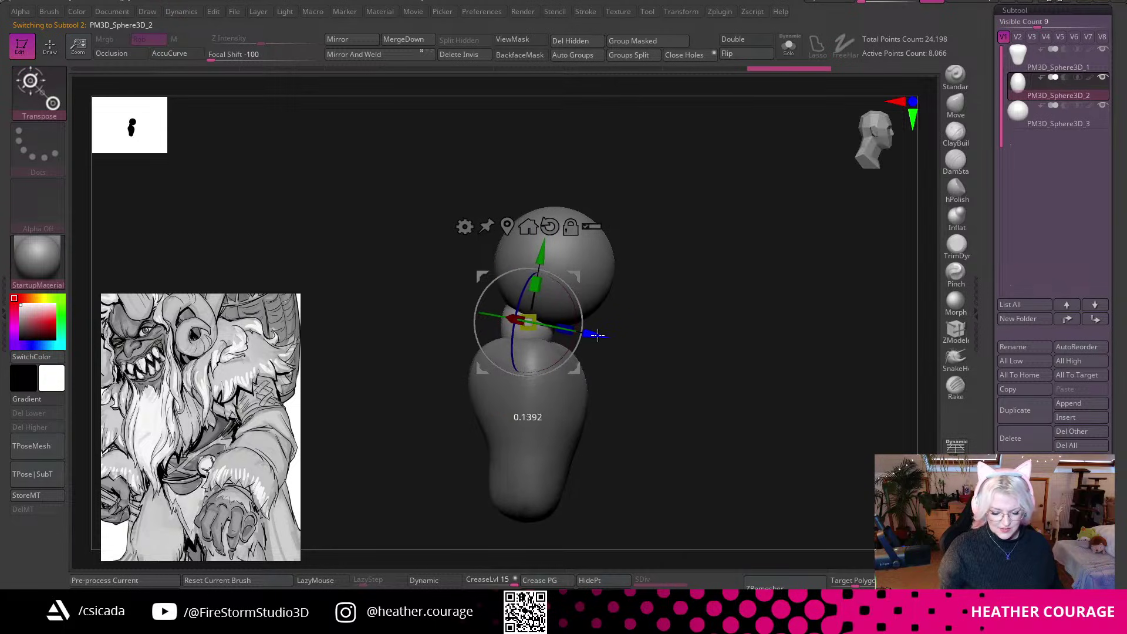
Select the head sphere and scale it down into a narrower upright oval on top of the neck.
alt+click(600, 270)
right_drag(747, 347, 676, 315)
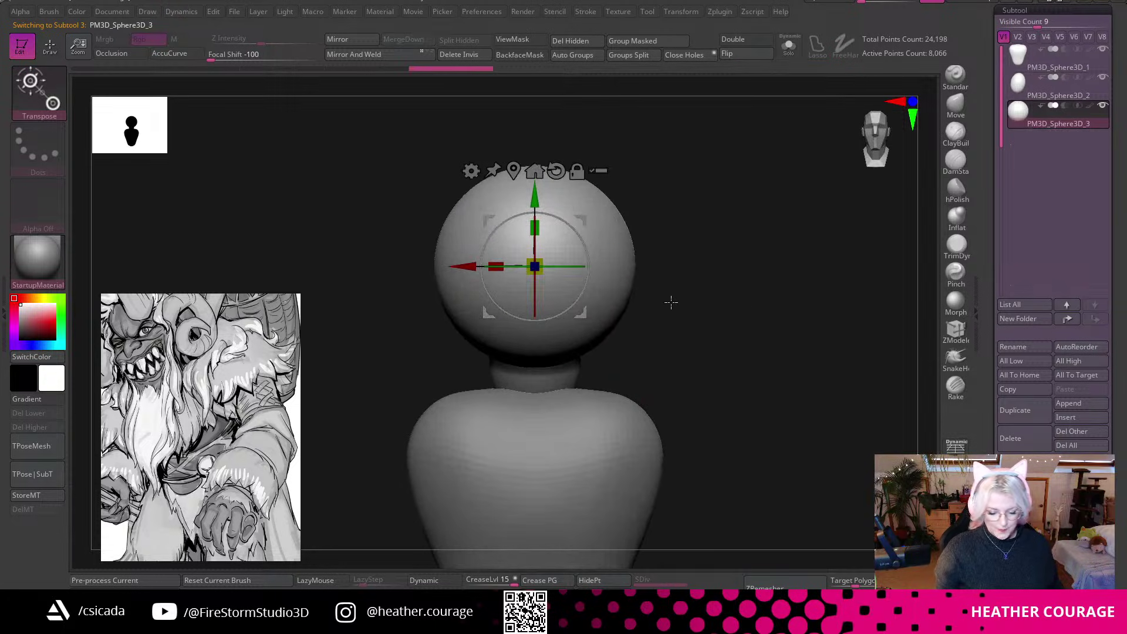
drag(498, 268, 505, 267)
right_drag(747, 297, 757, 300)
drag(574, 266, 566, 266)
right_drag(747, 308, 707, 312)
click(886, 144)
ctrl+right_drag(757, 399, 707, 396)
drag(550, 187, 563, 261)
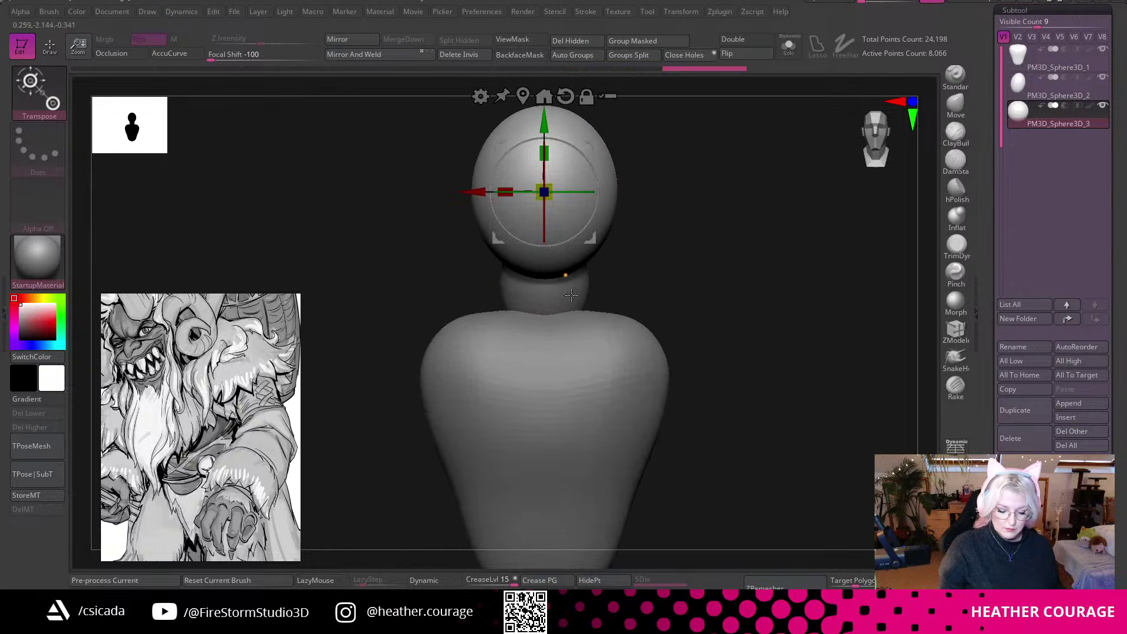
Select the neck, narrow its width, and shift it forward under the head in side view.
alt+click(532, 290)
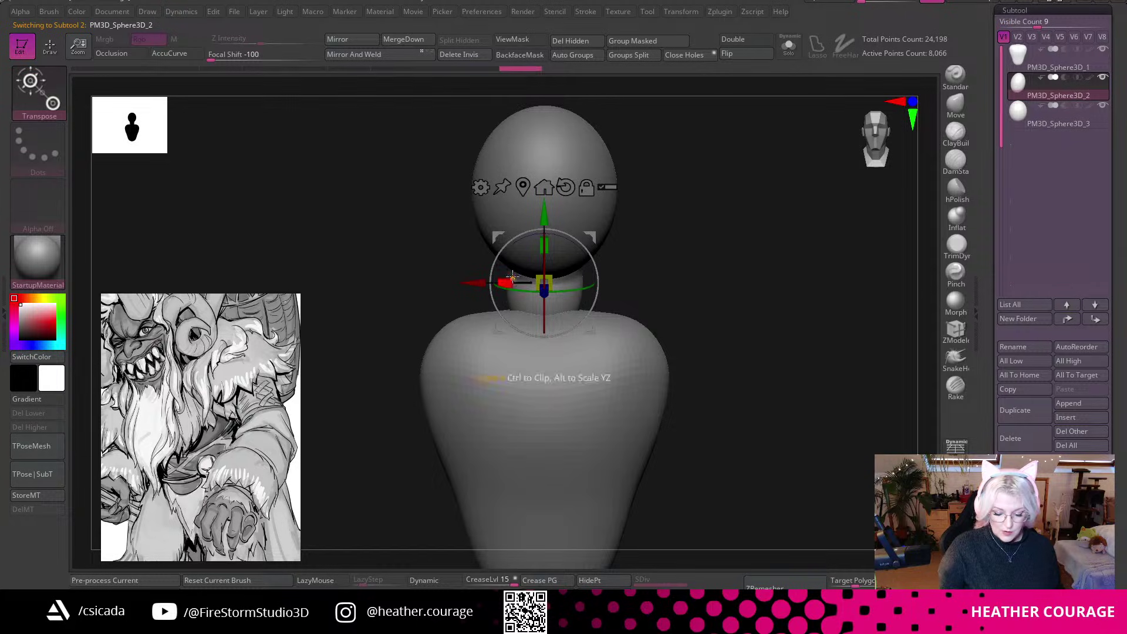
drag(739, 252, 794, 237)
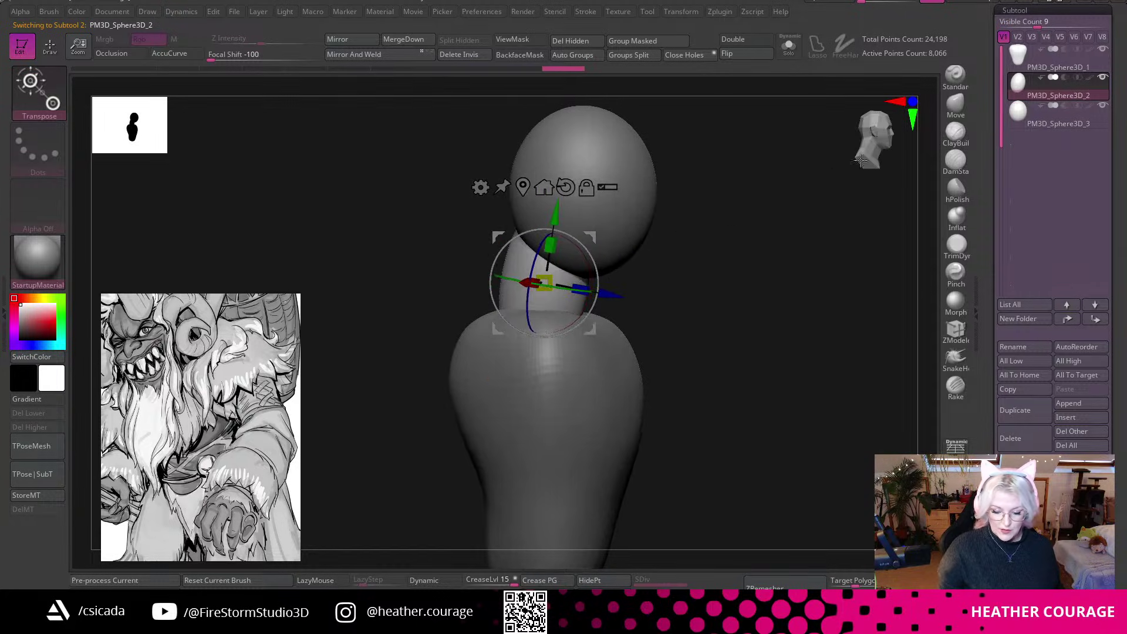
click(887, 139)
drag(543, 283, 545, 282)
drag(622, 295, 628, 296)
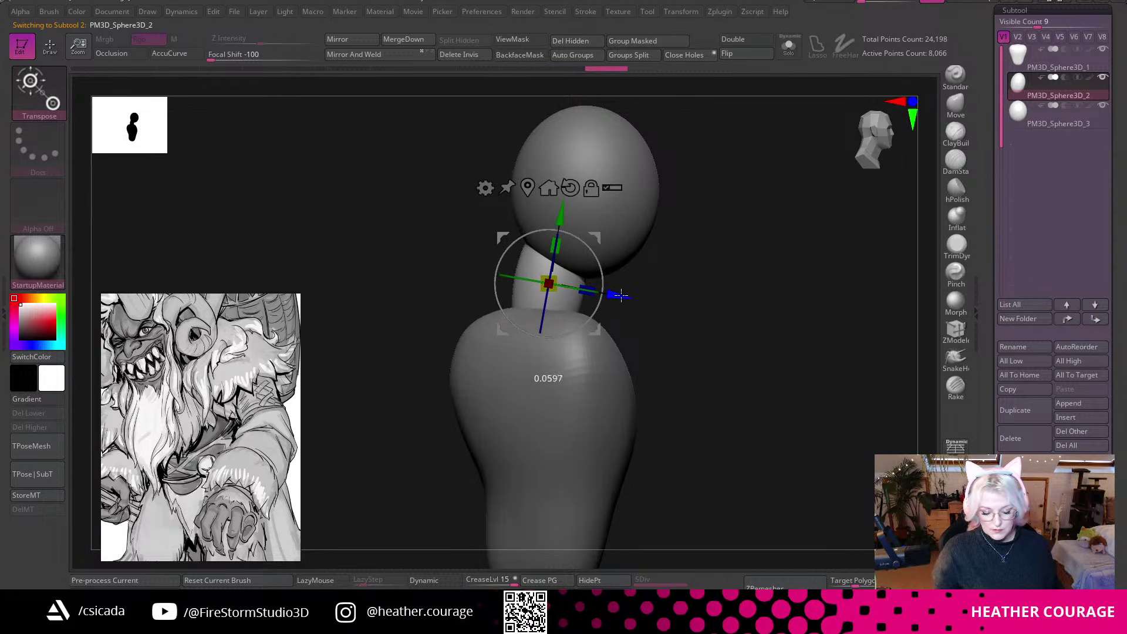
drag(727, 347, 658, 371)
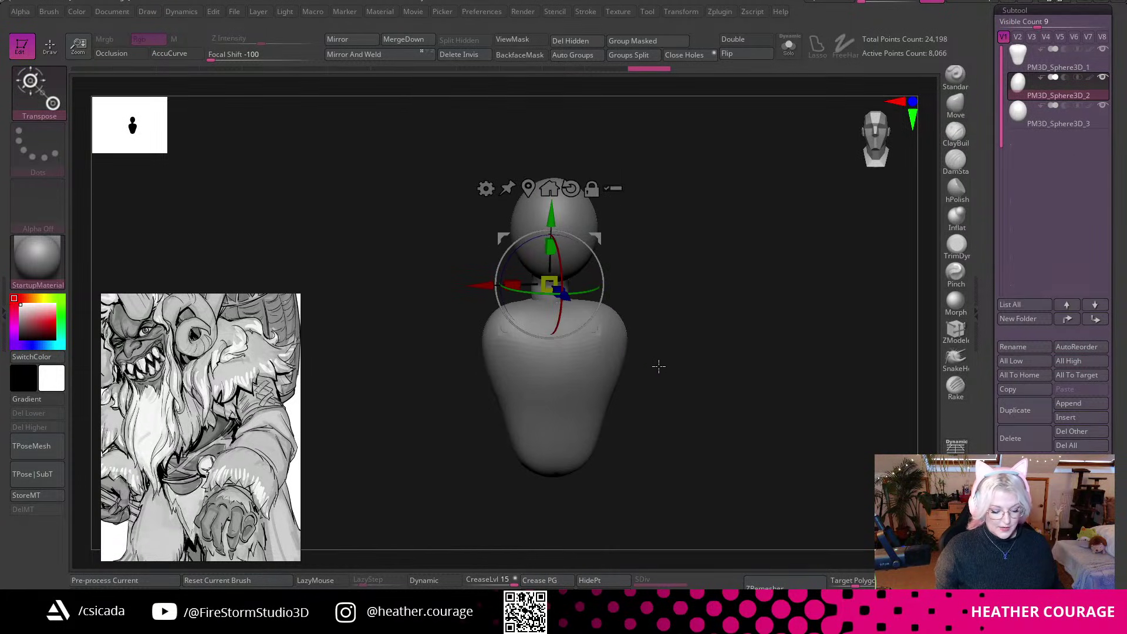
click(882, 133)
alt+drag(766, 272, 763, 344)
Select the head and pull its lower part down into a chin with the Move Topological brush.
alt+click(594, 189)
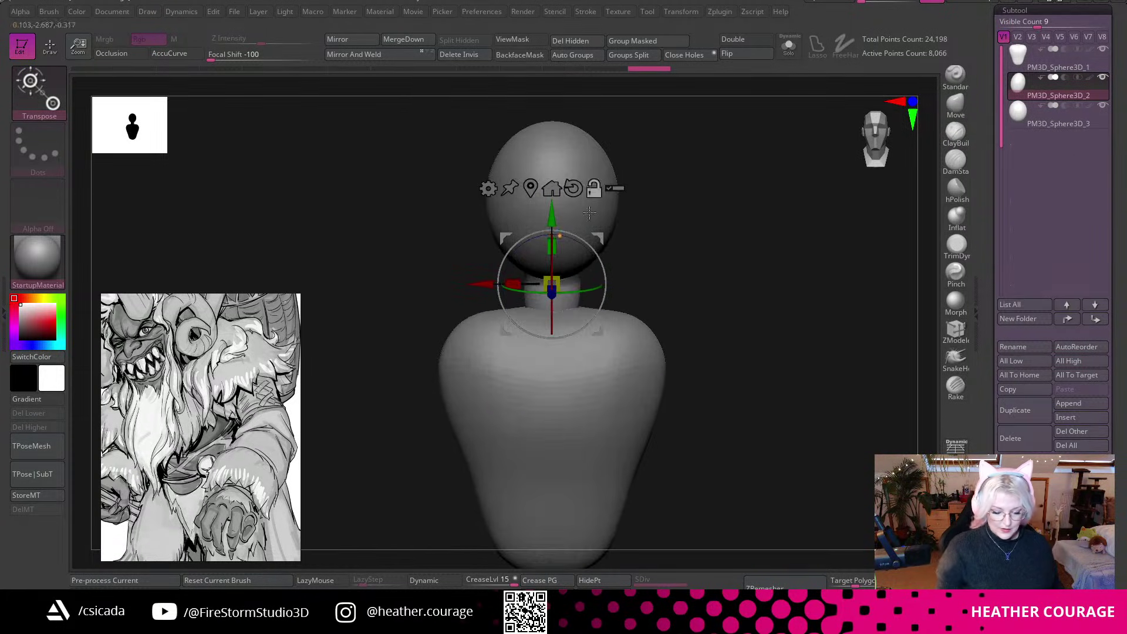
key(b)
key(m)
key(t)
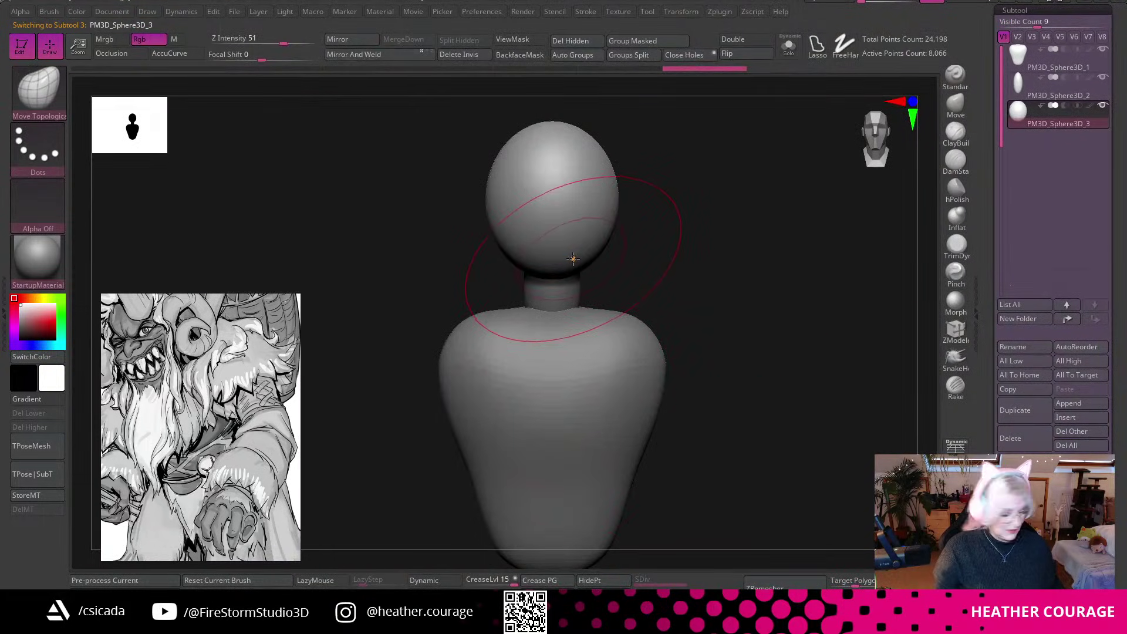
drag(572, 264, 581, 285)
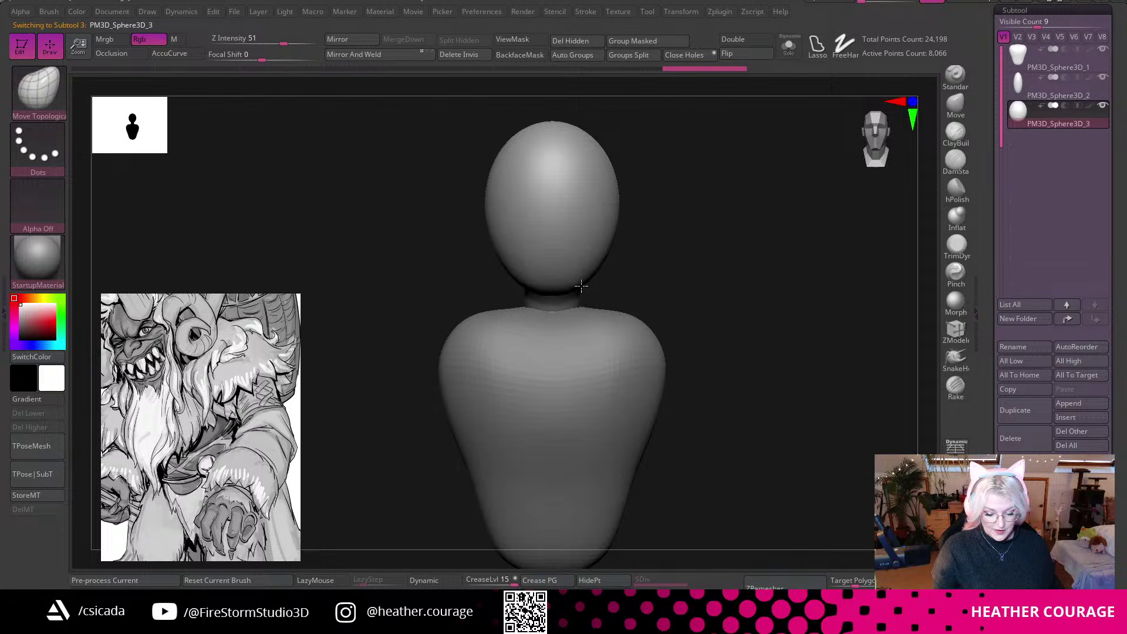
alt+drag(666, 195, 671, 221)
drag(581, 158, 587, 173)
Shape the head's jaw, face and cranium from several angles with the Move Topological brush.
alt+drag(794, 245, 790, 269)
alt+drag(718, 268, 749, 206)
drag(611, 267, 622, 275)
drag(807, 258, 657, 256)
mouse_move(612, 287)
mouse_down()
mouse_move(586, 281)
mouse_move(614, 281)
mouse_up()
drag(877, 150, 803, 250)
drag(614, 178, 587, 156)
drag(683, 183, 687, 175)
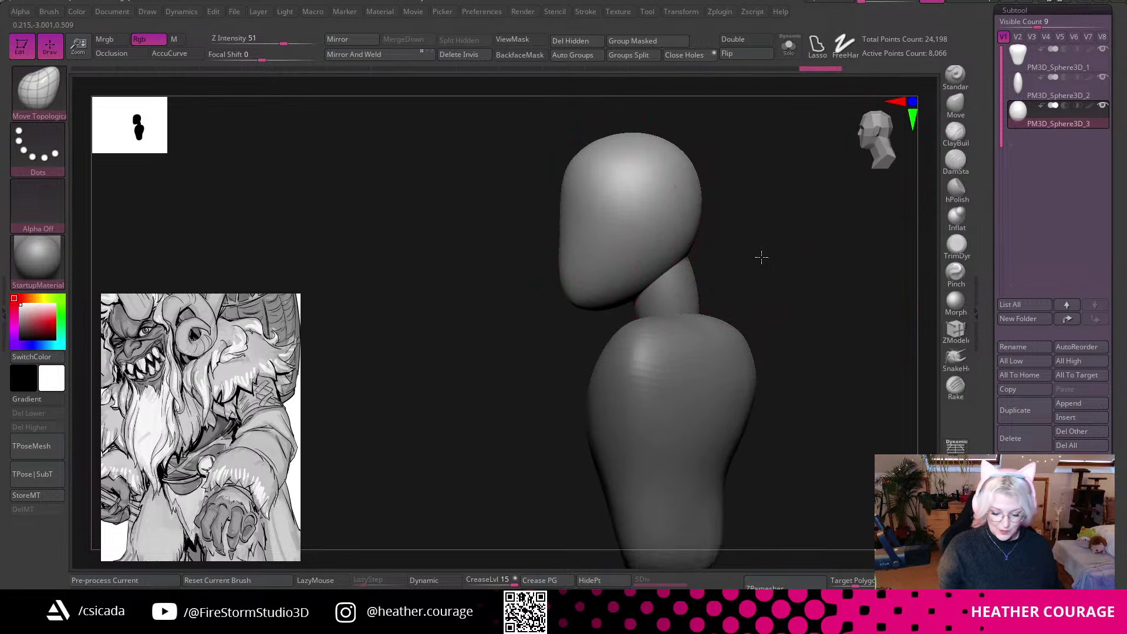
Select the neck and widen its base toward the shoulders with the Move Topological brush.
drag(761, 264, 680, 247)
alt+click(680, 259)
mouse_move(815, 271)
mouse_down()
mouse_move(829, 298)
mouse_move(648, 287)
mouse_up()
drag(829, 290, 782, 265)
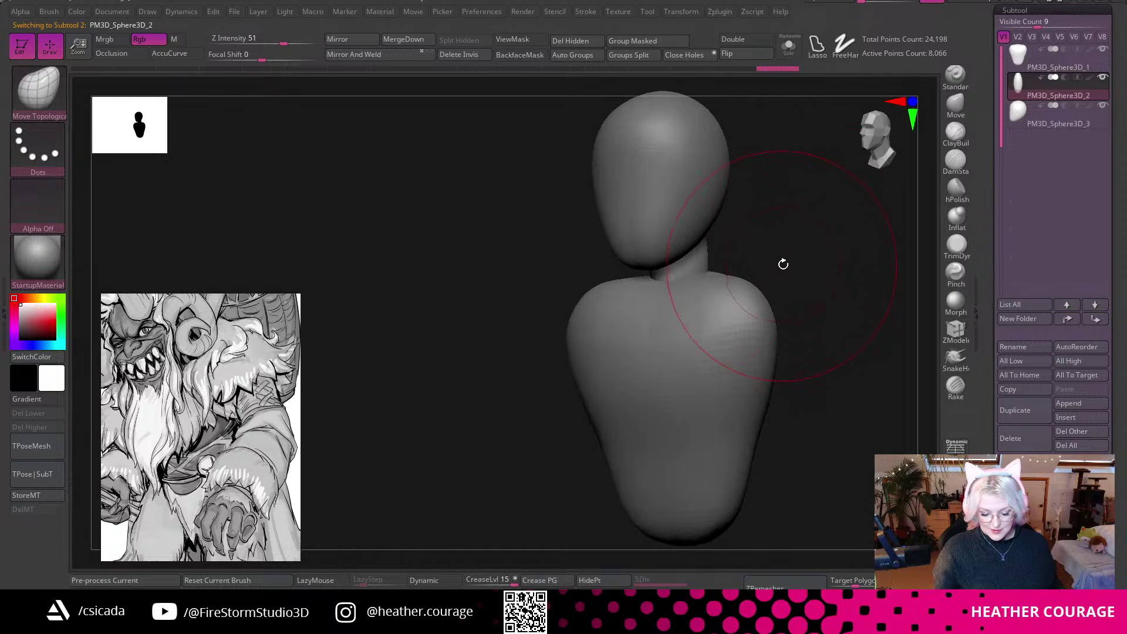
drag(861, 138, 832, 192)
mouse_move(794, 258)
mouse_down()
mouse_move(698, 259)
mouse_move(781, 289)
mouse_move(797, 256)
mouse_up()
key(space)
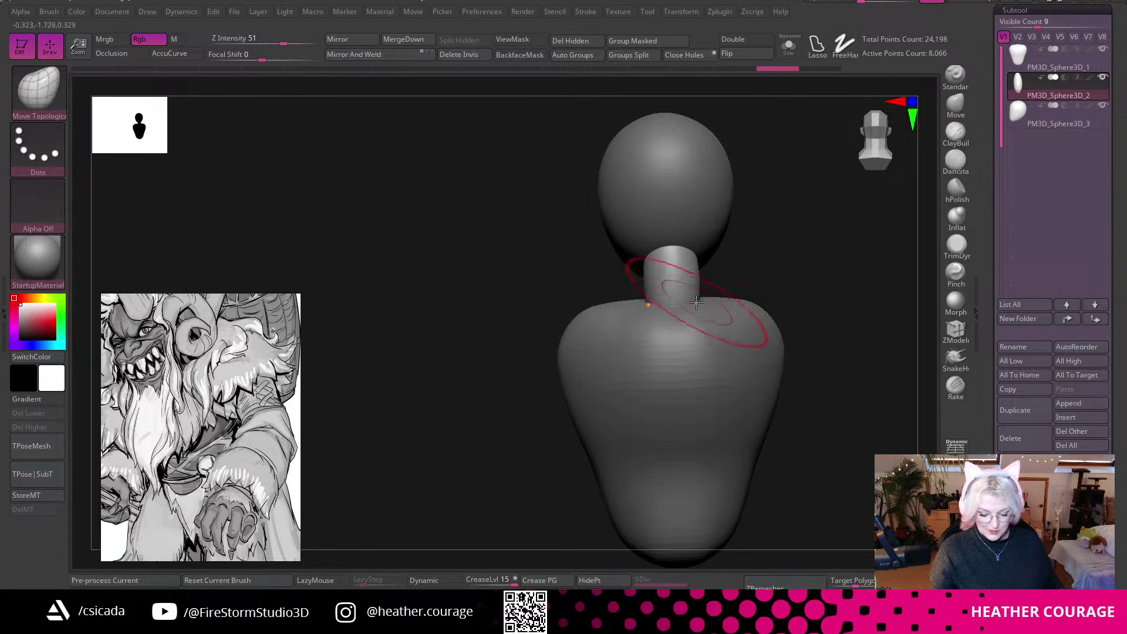
key(ctrl+shift+z)
drag(823, 286, 835, 264)
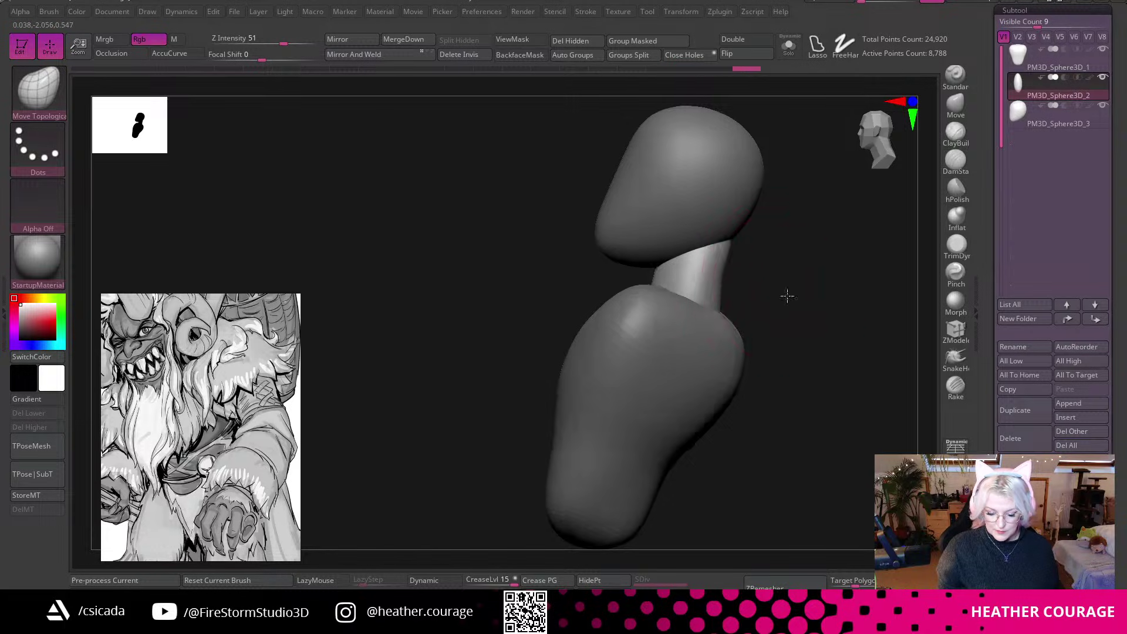
drag(779, 294, 878, 145)
drag(813, 311, 865, 137)
alt+drag(814, 260, 763, 276)
Select the torso and adjust its placement beneath the neck with the transform gizmo.
alt+click(698, 329)
key(w)
drag(688, 295, 696, 292)
drag(683, 229, 684, 244)
drag(813, 234, 804, 245)
drag(620, 316, 622, 315)
alt+drag(796, 285, 867, 274)
click(872, 142)
drag(838, 339, 847, 297)
drag(821, 420, 845, 420)
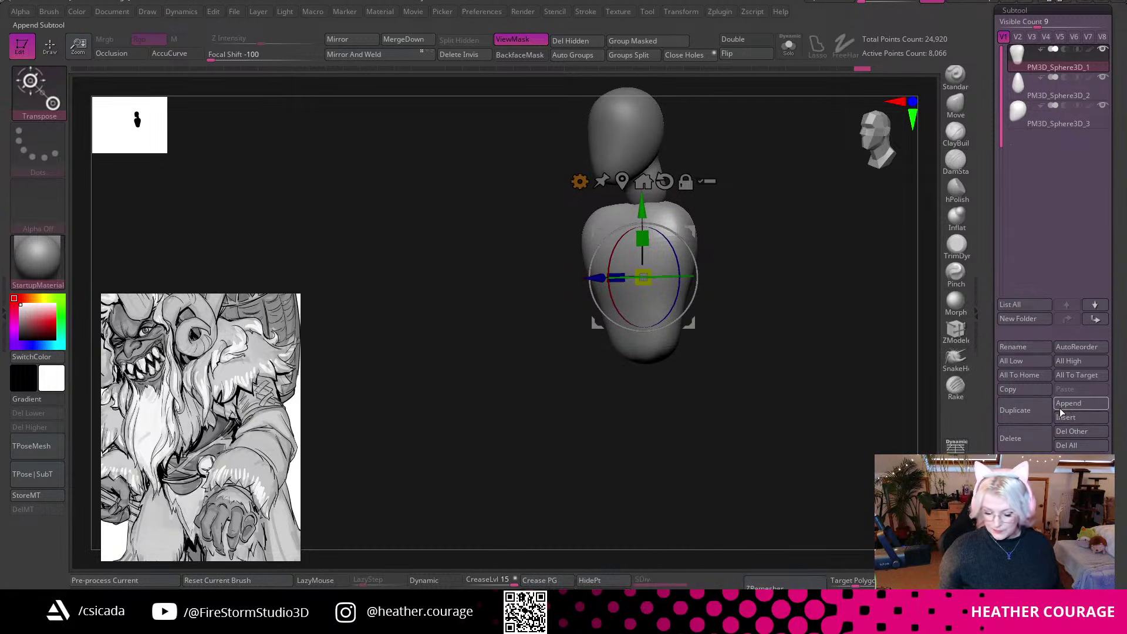
Append another sphere for the leg, select it, and lower it below the torso in front view.
click(1071, 405)
click(727, 415)
click(1028, 155)
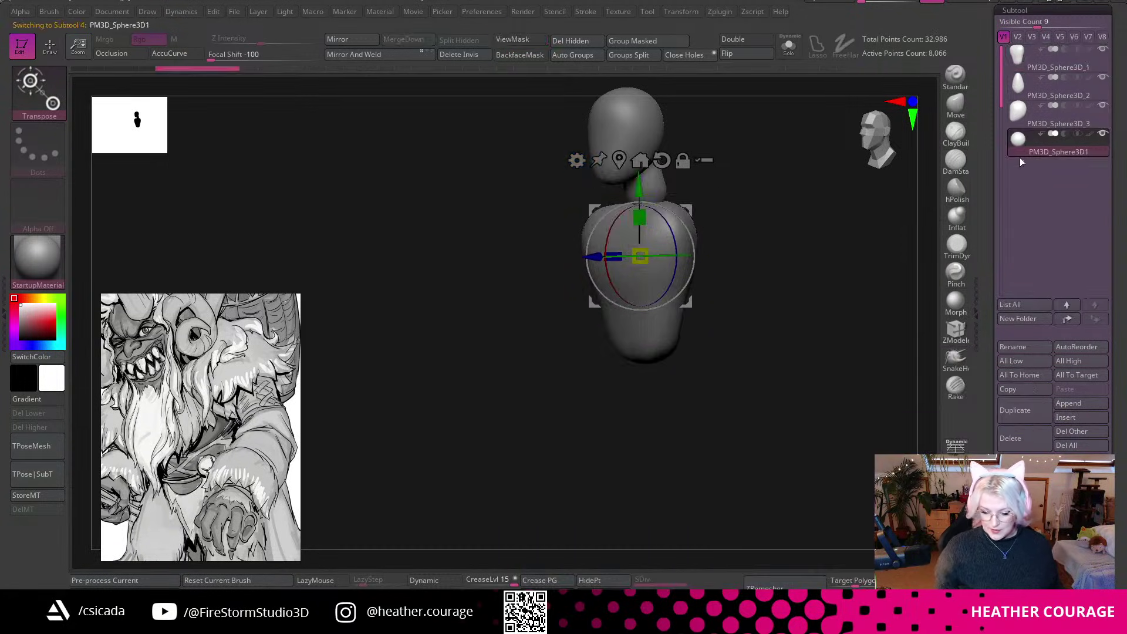
click(865, 165)
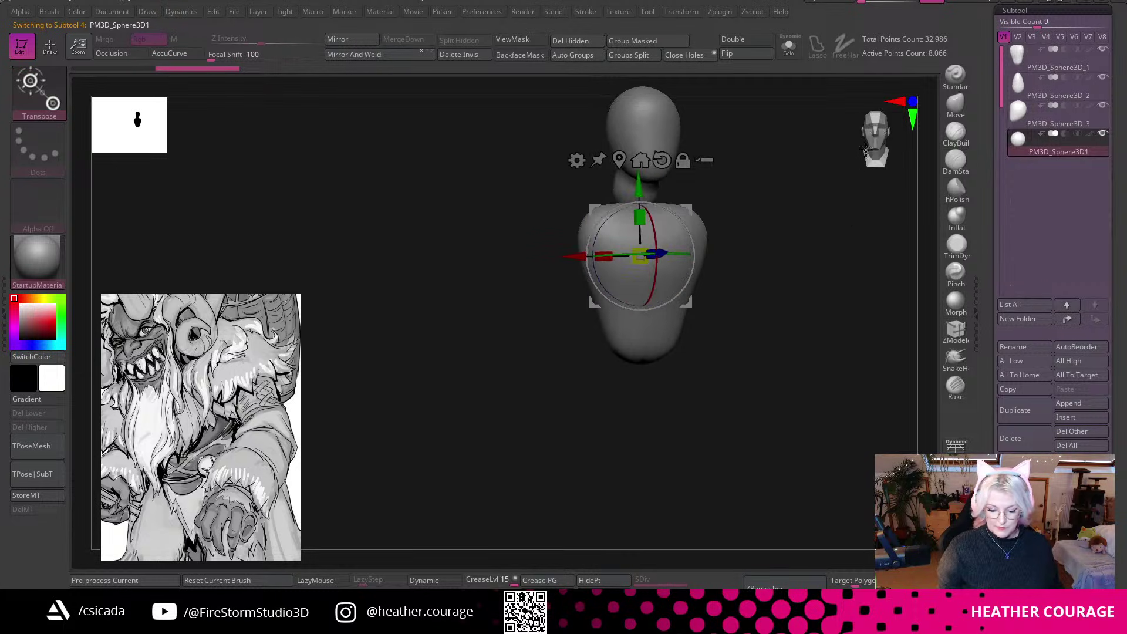
drag(638, 187, 644, 332)
ctrl+right_drag(757, 366, 769, 421)
alt+right_drag(775, 338, 774, 295)
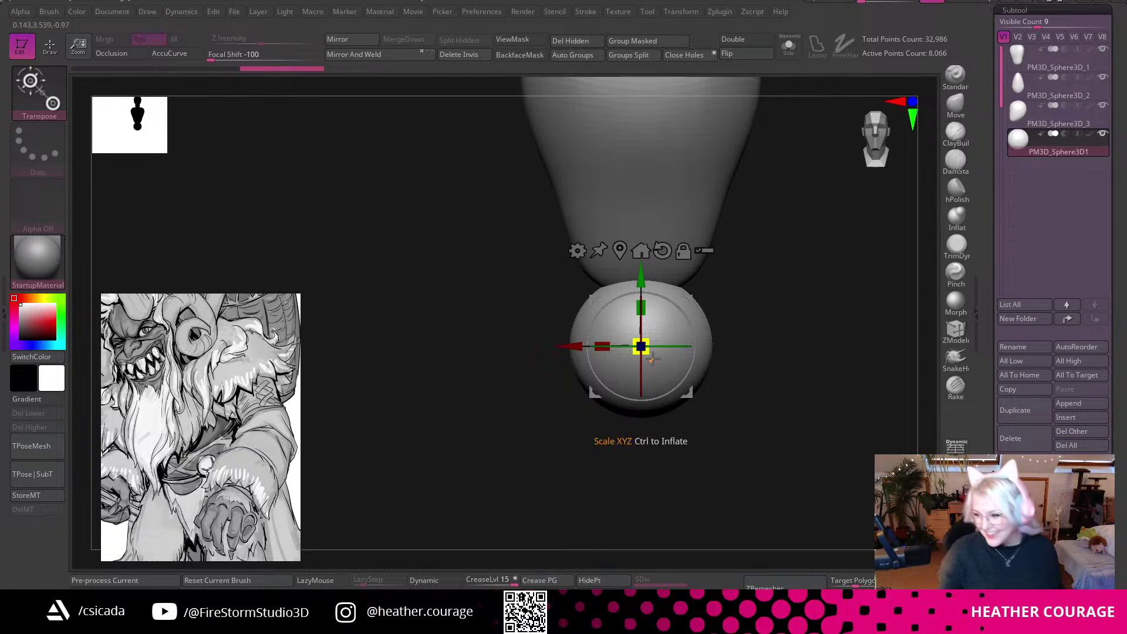
Scale the new sphere down, stretch it vertically into a leg oval, and offset it sideways and downward.
drag(646, 339, 625, 355)
middle_drag(216, 503, 234, 467)
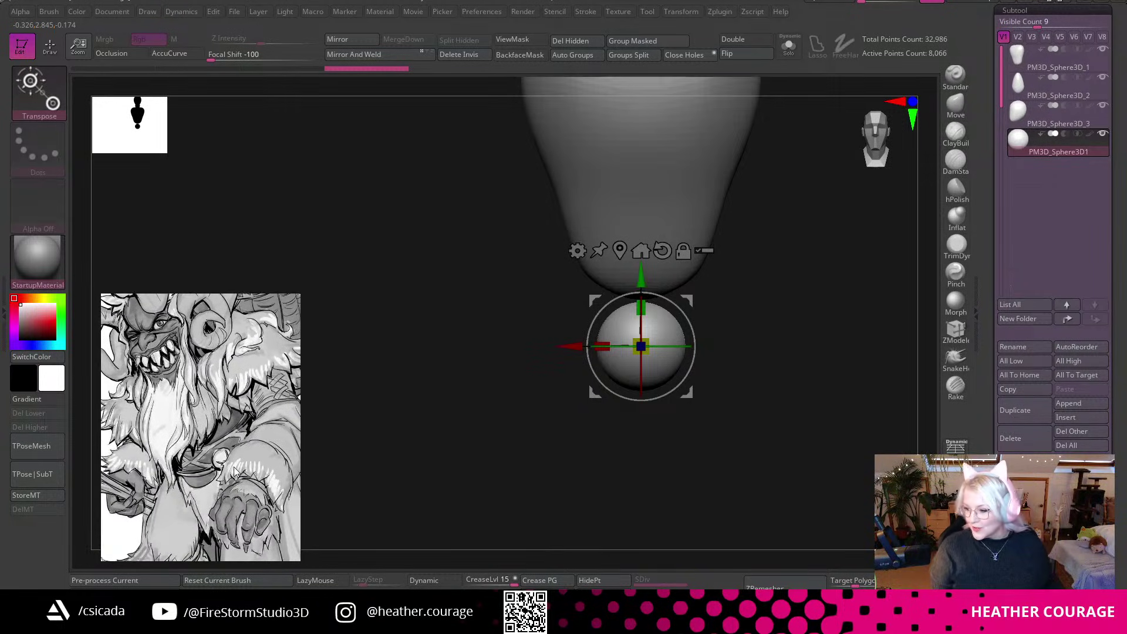
drag(648, 315, 638, 249)
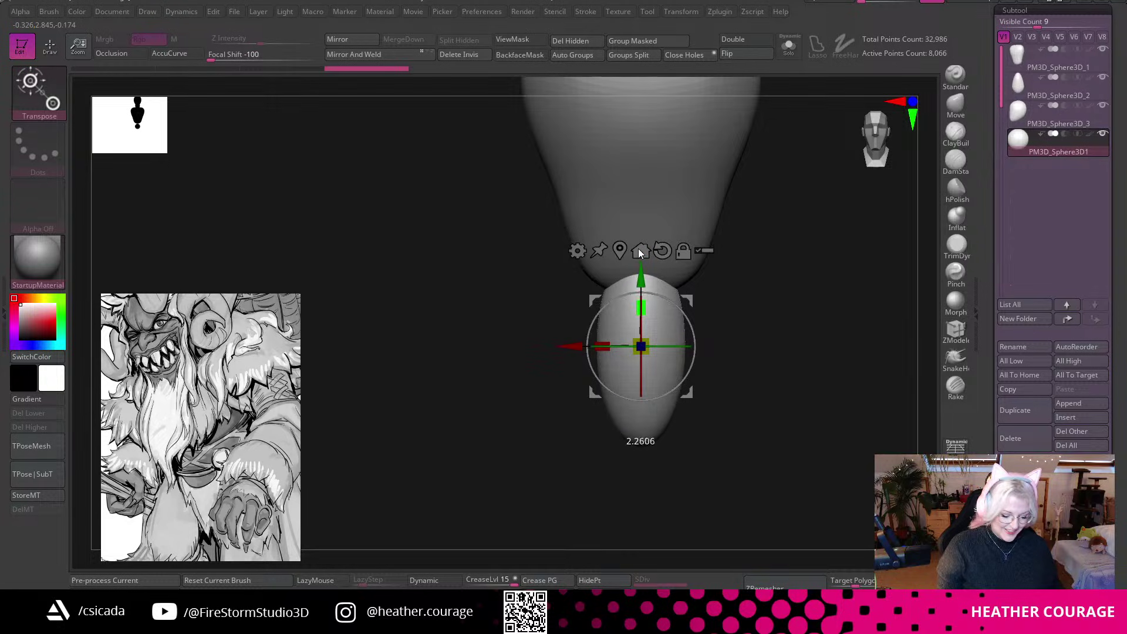
alt+drag(743, 305, 773, 280)
drag(612, 316, 558, 323)
drag(638, 246, 636, 296)
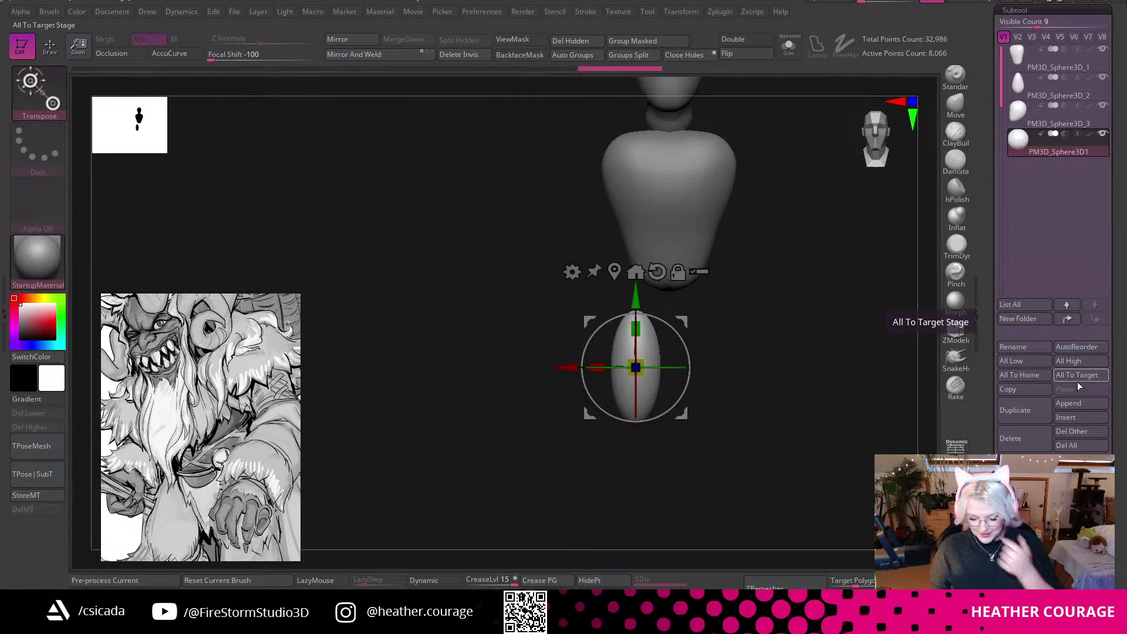
Append another sphere for the pelvis, select it, and position it overlapping the torso's lower end.
click(1076, 404)
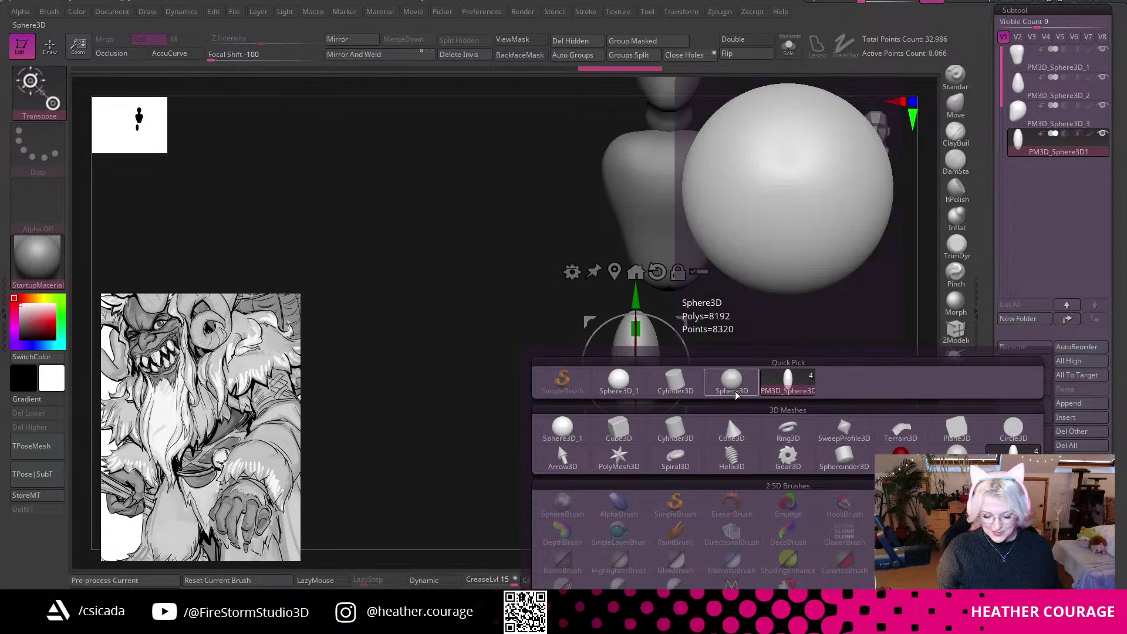
click(621, 385)
alt+click(681, 203)
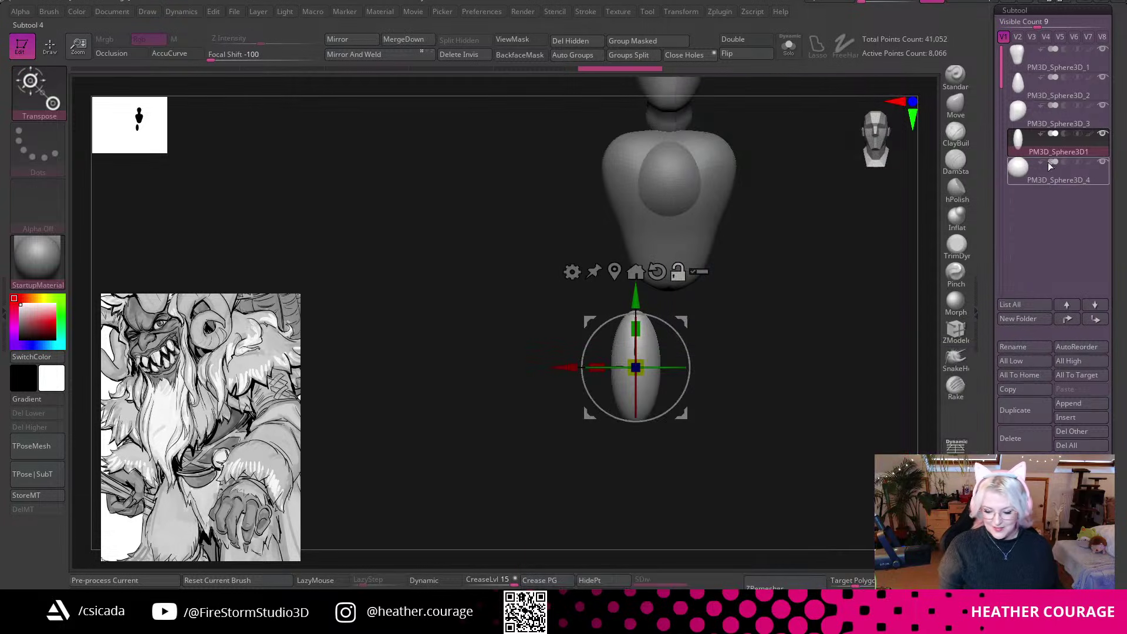
drag(662, 110, 669, 250)
click(889, 135)
drag(591, 321, 609, 317)
drag(807, 319, 875, 317)
click(880, 138)
click(887, 145)
ctrl+right_drag(838, 280, 845, 320)
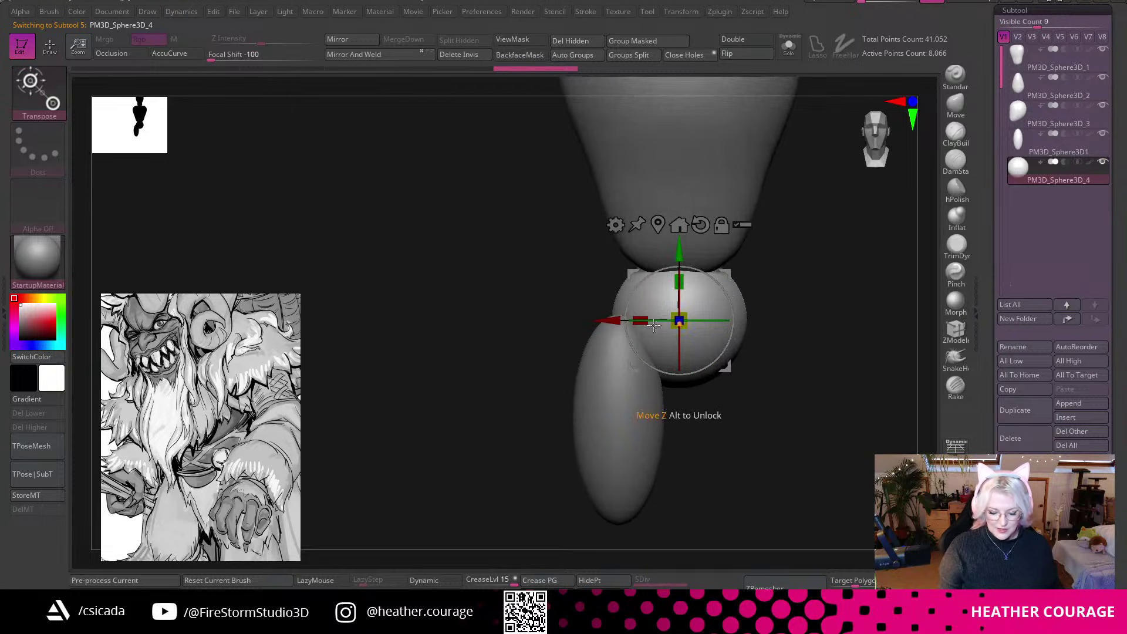
drag(679, 250, 679, 241)
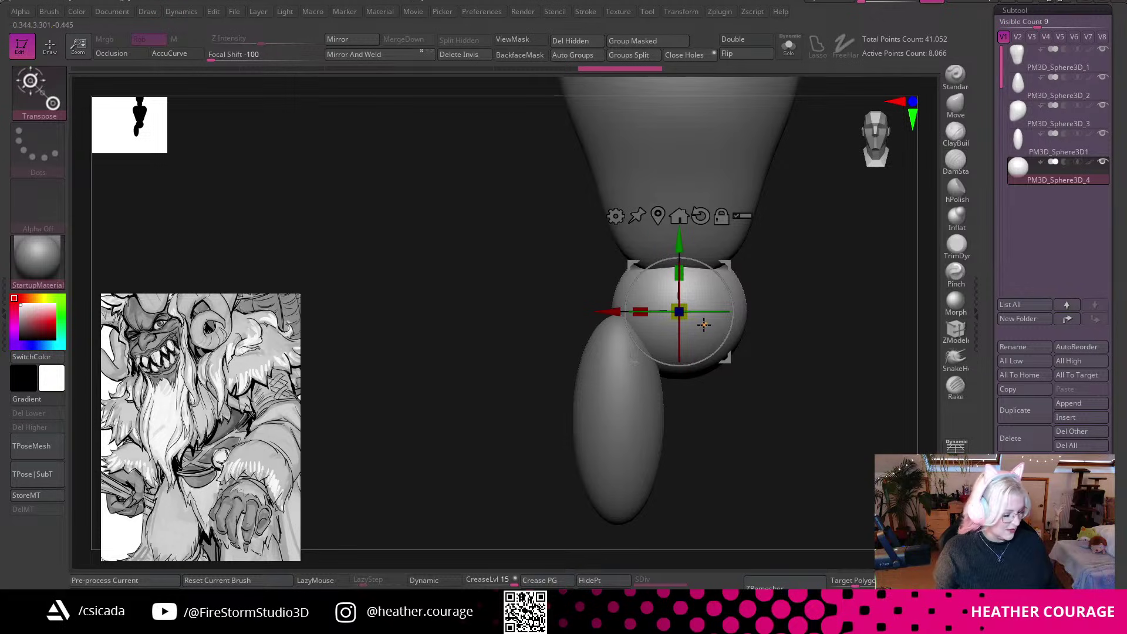
Shape the pelvis into a downward-tapering wedge with flared hips using the Move Topological brush.
key(b)
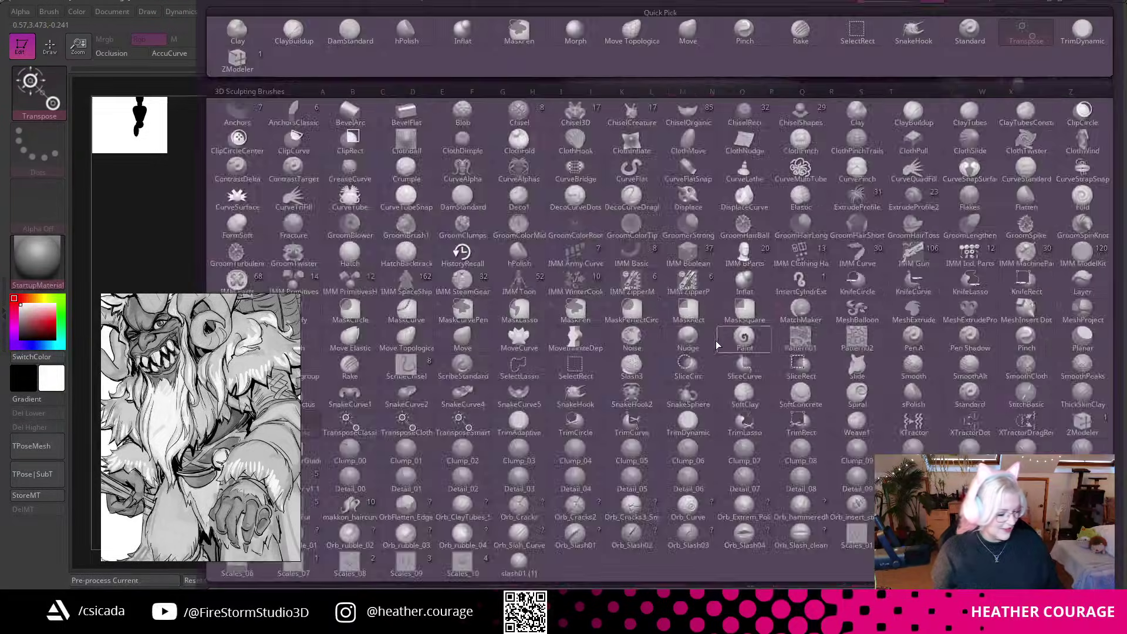
key(m)
key(t)
mouse_move(738, 260)
mouse_down()
mouse_move(716, 211)
mouse_move(755, 251)
mouse_up()
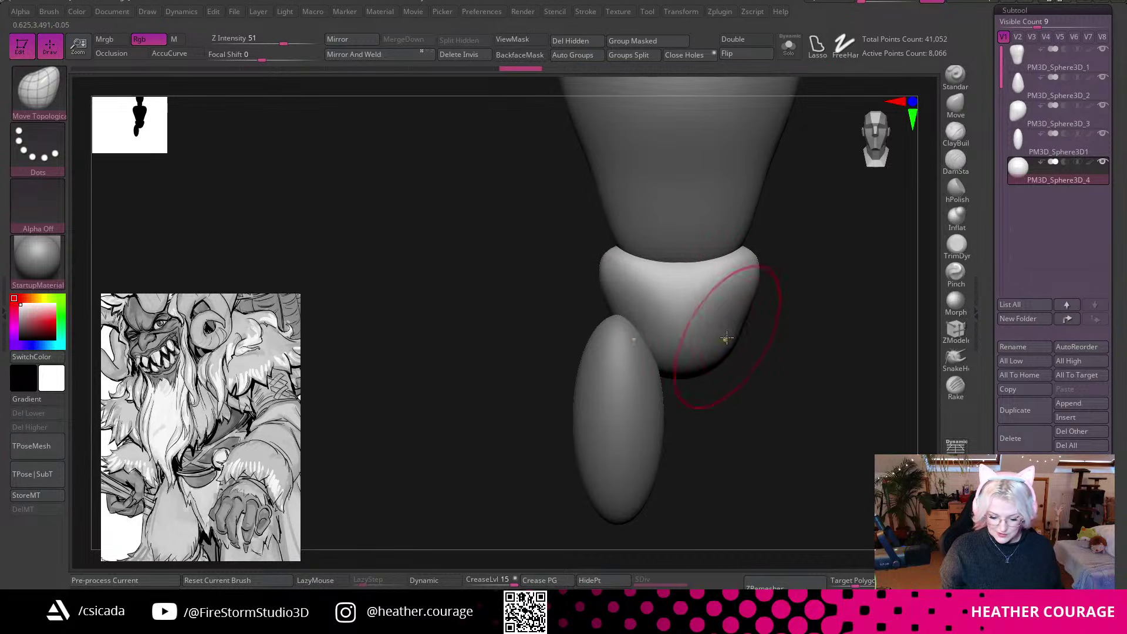
drag(826, 344, 768, 313)
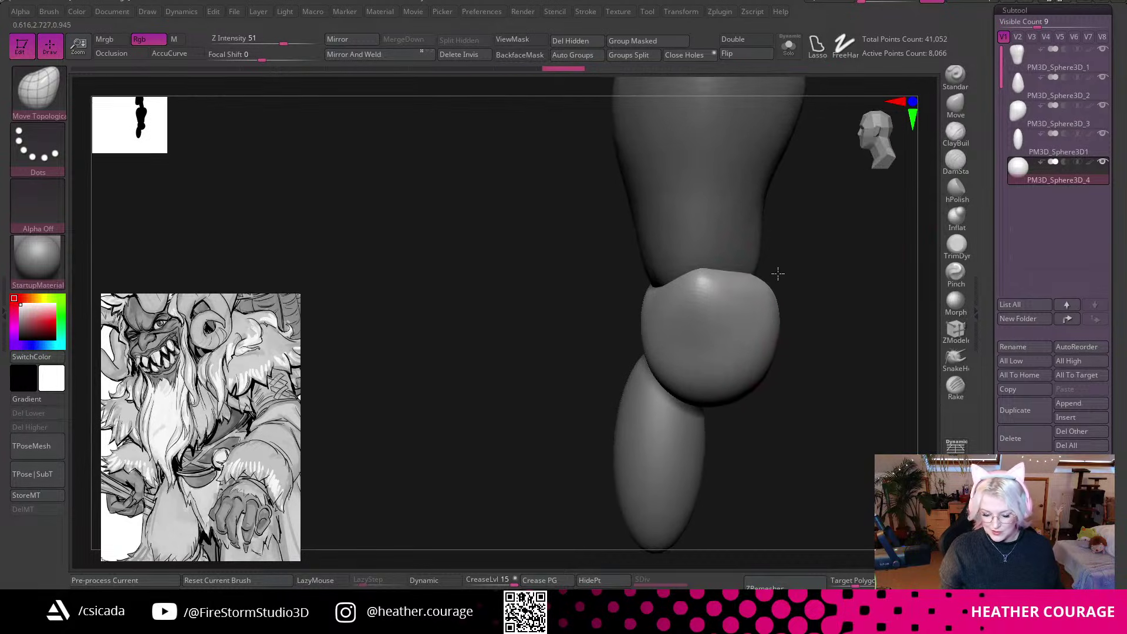
drag(785, 269, 813, 287)
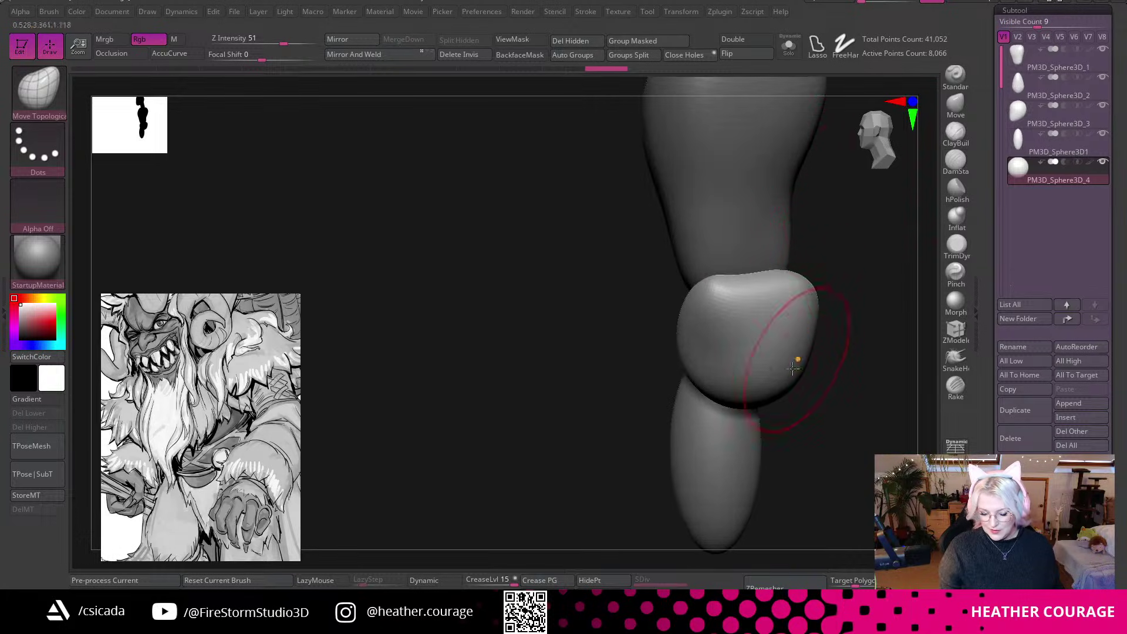
drag(825, 337, 881, 147)
drag(806, 341, 728, 333)
mouse_move(653, 417)
mouse_down()
mouse_move(737, 410)
mouse_move(782, 385)
mouse_move(690, 355)
mouse_move(799, 360)
mouse_move(776, 371)
mouse_up()
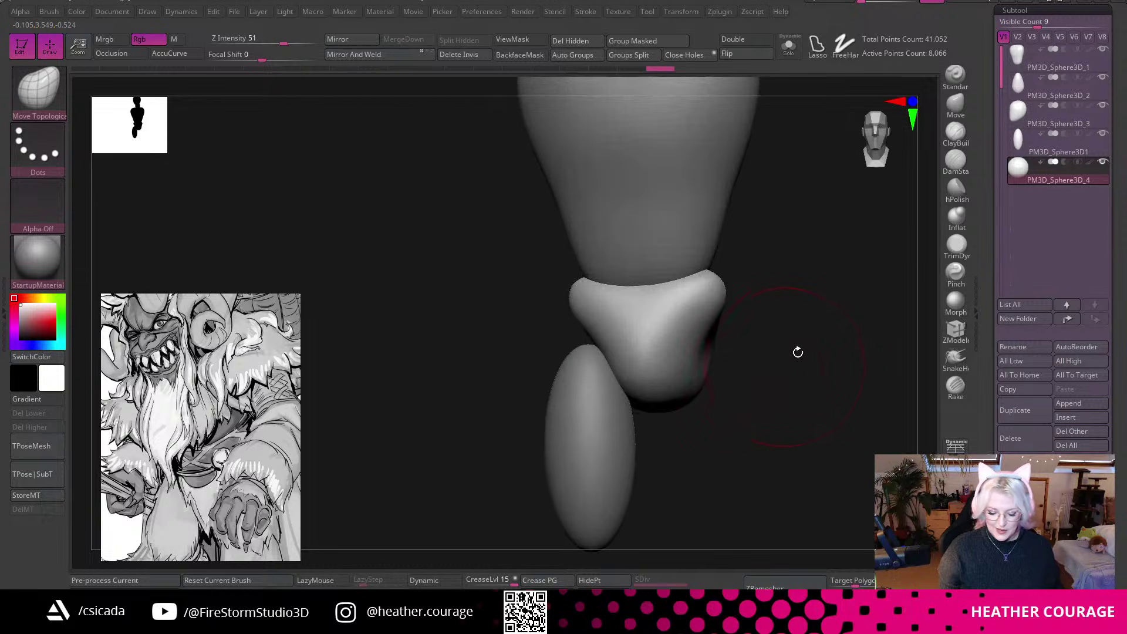
Select the leg oval, enlarge it slightly, and raise it against the pelvis.
click(890, 147)
ctrl+right_drag(789, 402, 763, 376)
alt+click(587, 422)
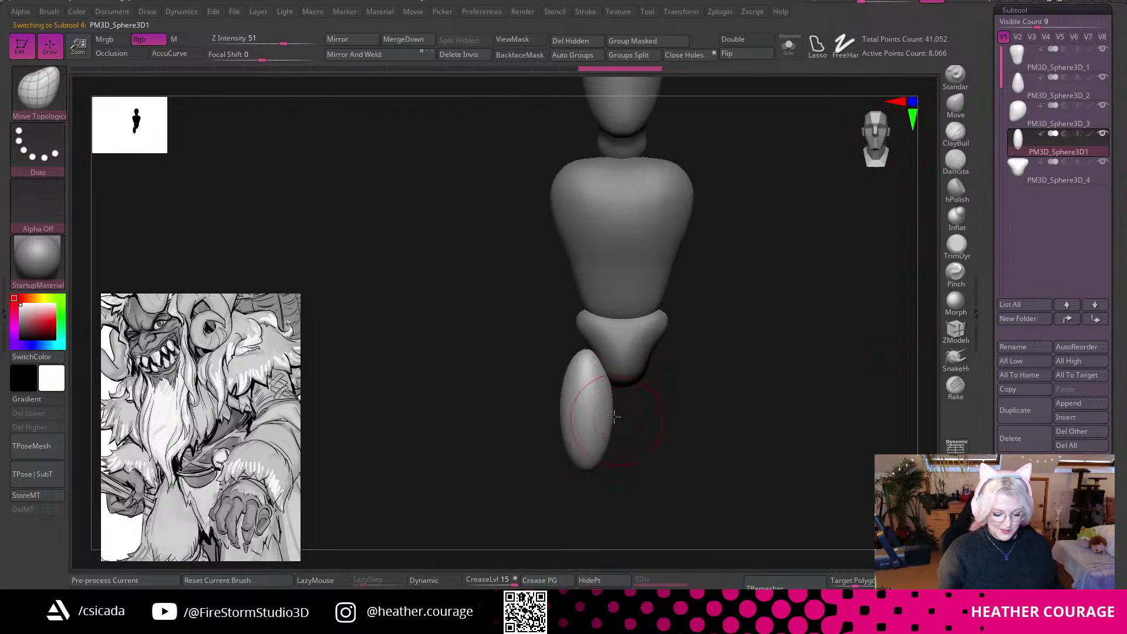
key(w)
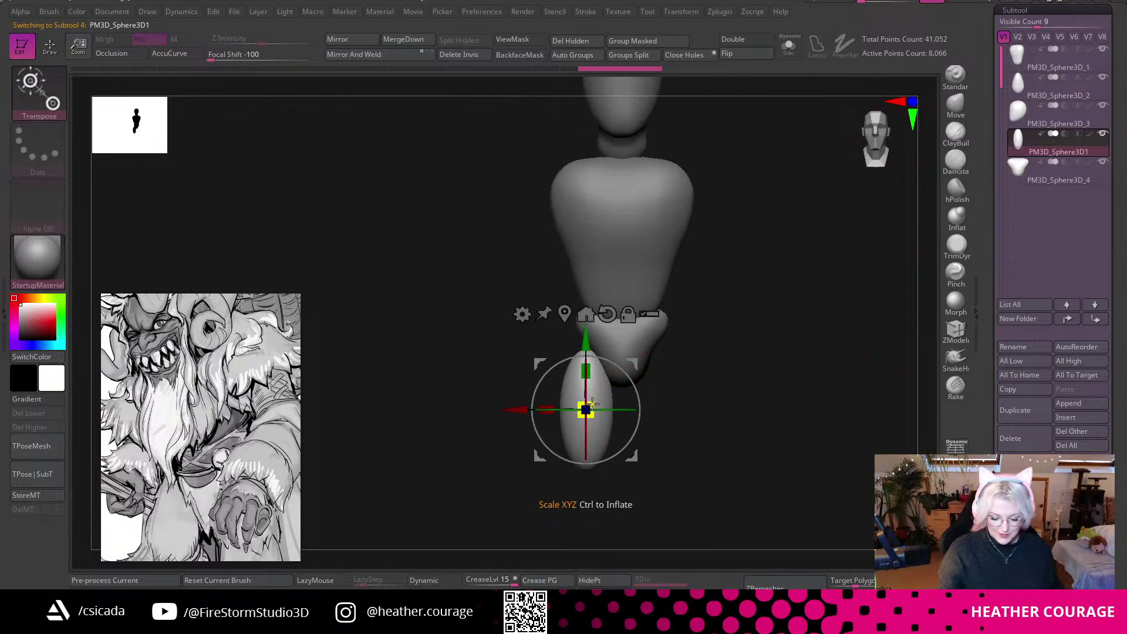
drag(587, 409, 595, 396)
drag(585, 338, 584, 330)
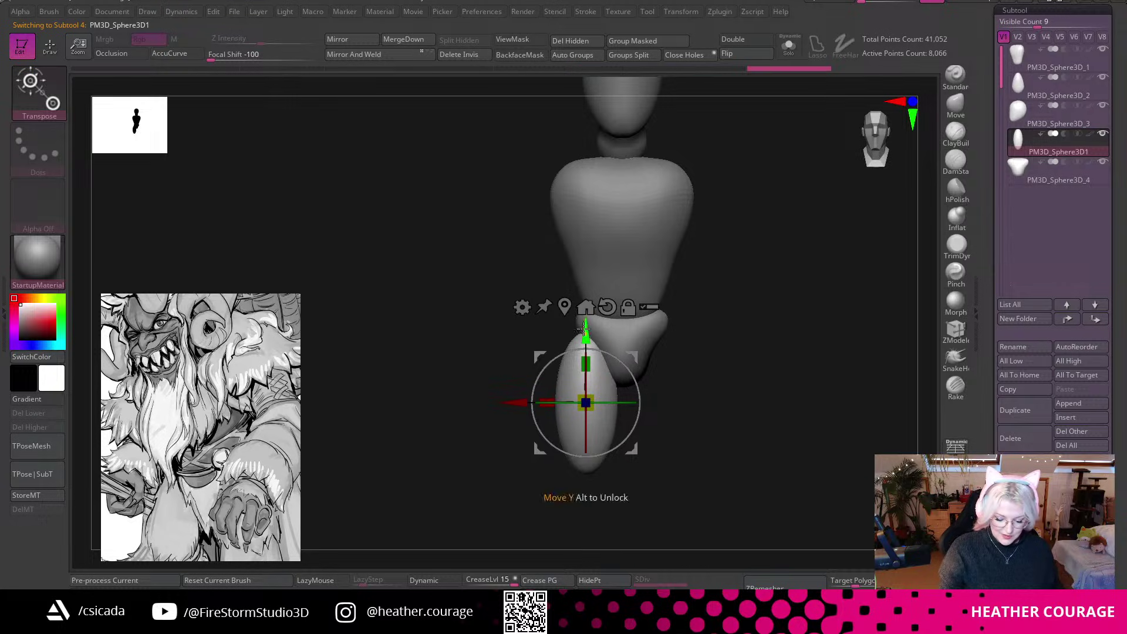
Bring the reference drawing's legs into view, then enlarge the leg oval a little and lower it to match.
middle_drag(250, 533, 255, 459)
right_drag(769, 369, 832, 233)
drag(762, 423, 744, 404)
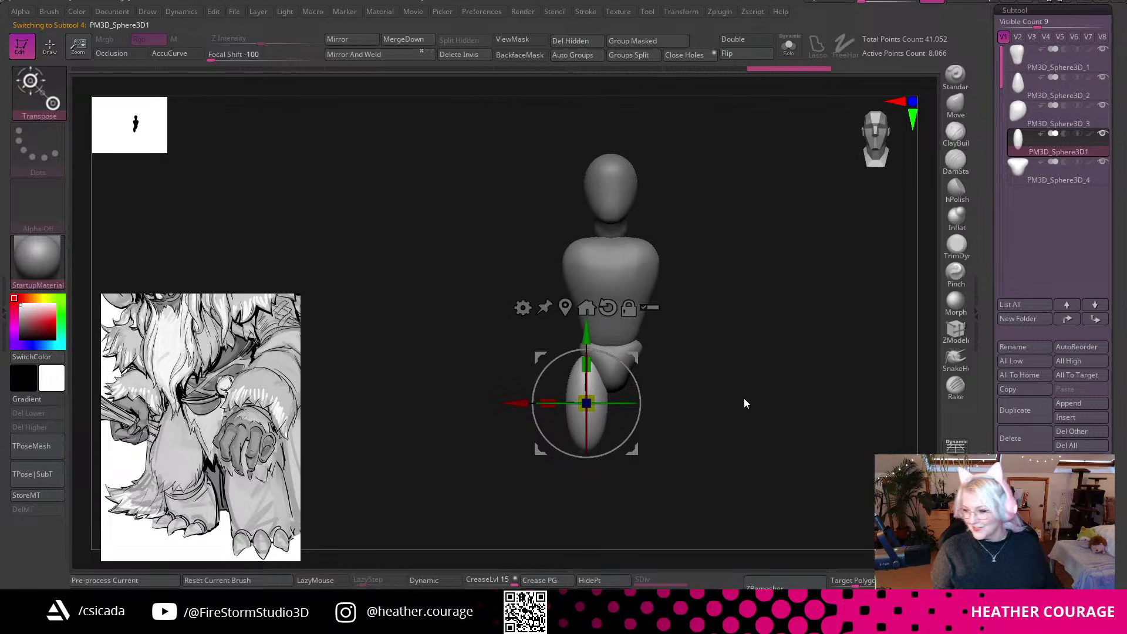
drag(590, 393, 593, 388)
drag(587, 328, 587, 346)
alt+drag(739, 408, 746, 415)
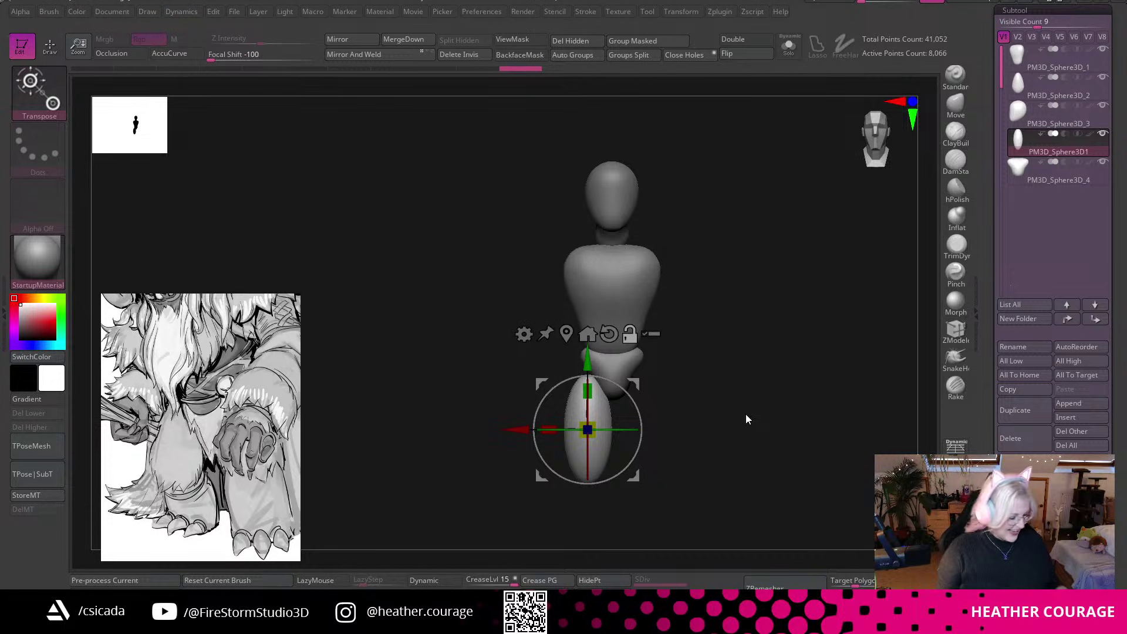
alt+drag(745, 413, 767, 481)
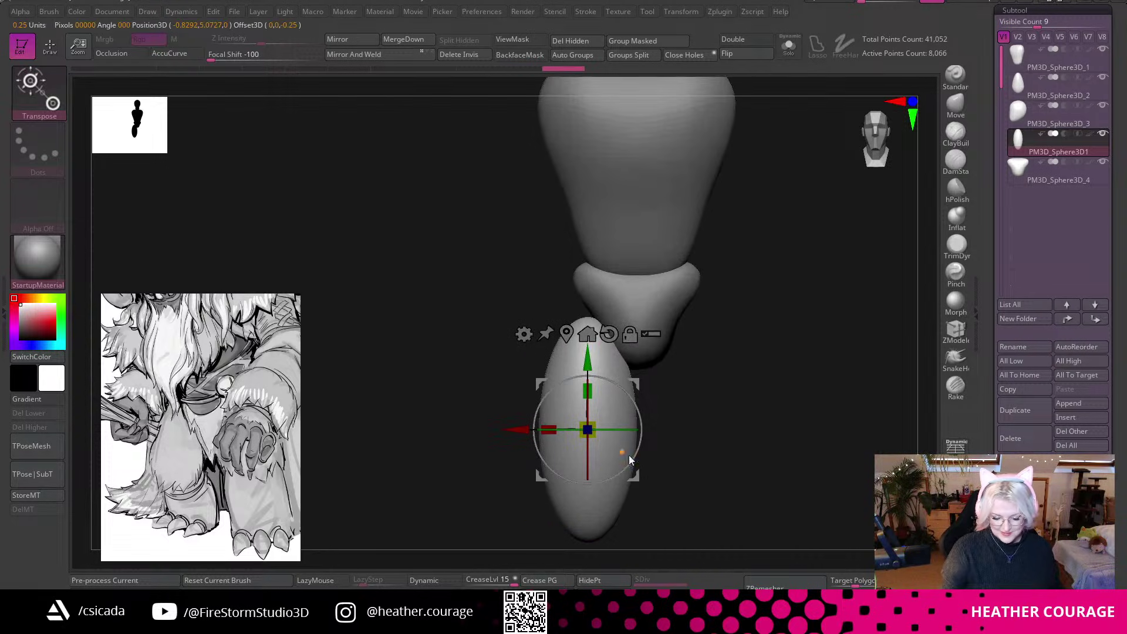
Apply a Taper deformer to the leg oval, broadening both its upper and lower ends into blunter shapes.
click(525, 334)
click(659, 452)
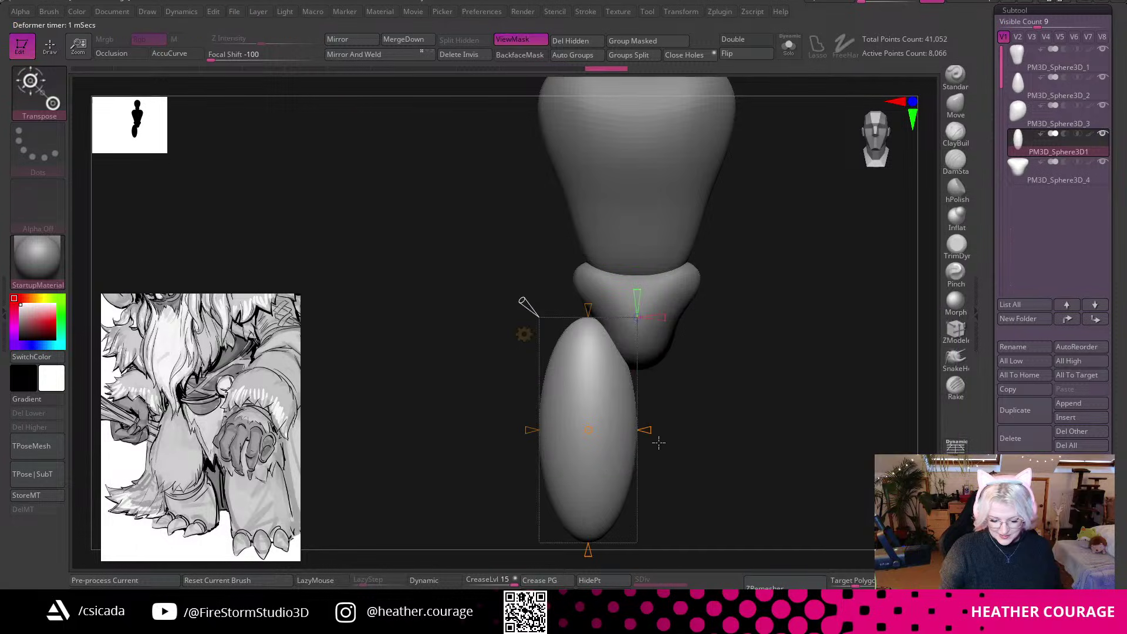
mouse_move(587, 310)
mouse_down()
mouse_move(589, 335)
mouse_move(589, 295)
mouse_up()
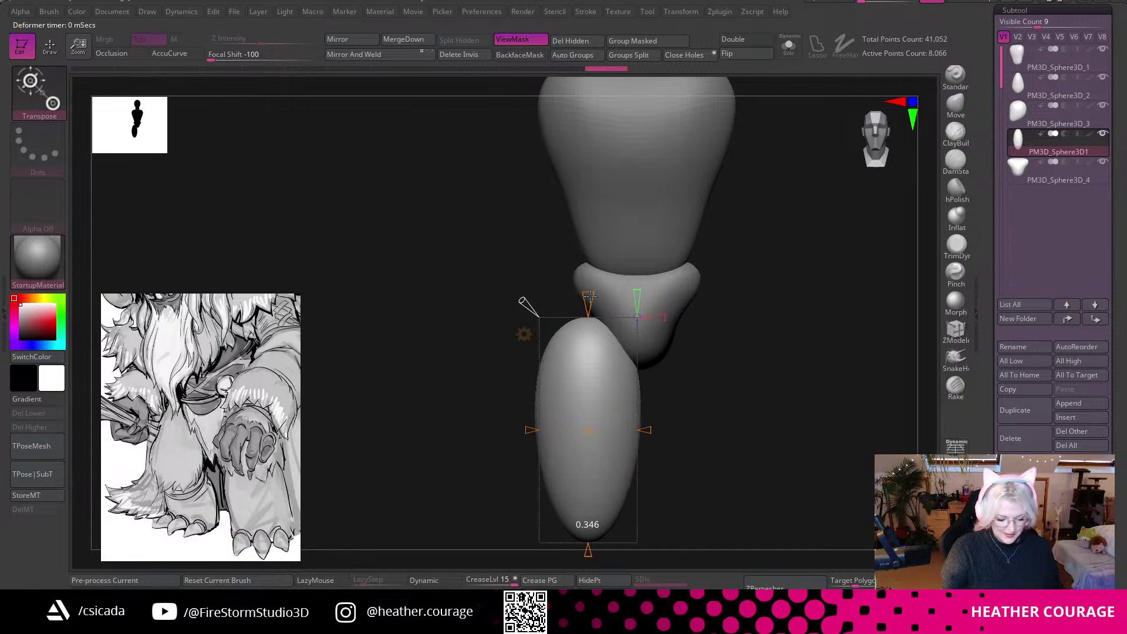
alt+drag(727, 402, 726, 331)
mouse_move(587, 477)
mouse_down()
mouse_move(587, 442)
mouse_move(583, 488)
mouse_up()
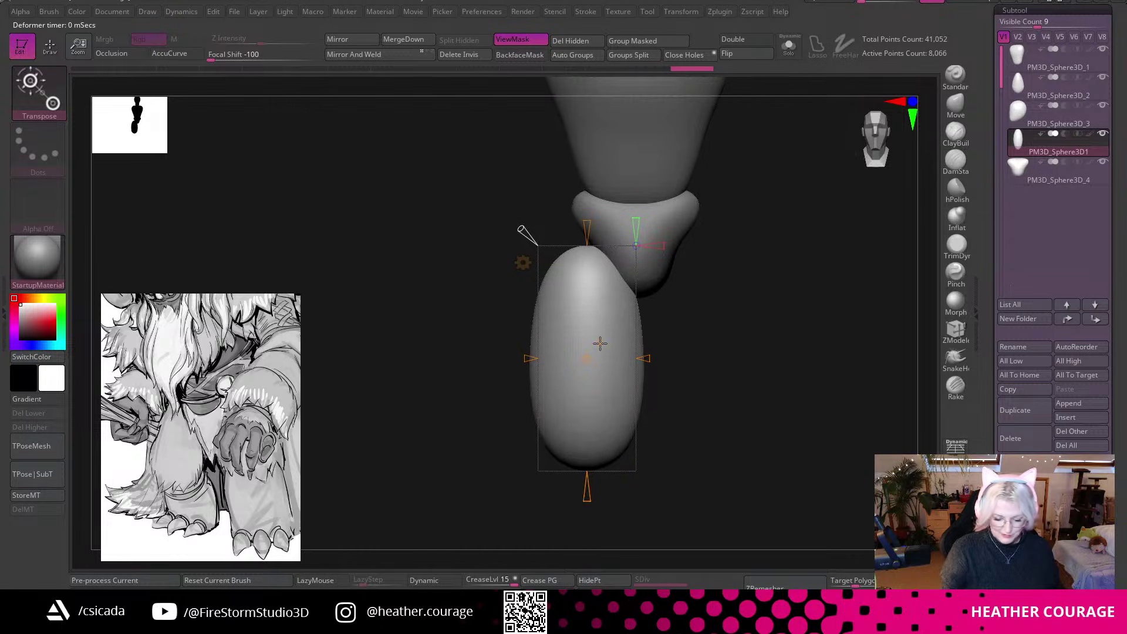
click(522, 263)
click(509, 262)
Scale the leg oval down slightly, then reposition it outward and up against the side of the pelvis.
drag(587, 357, 586, 365)
drag(586, 320, 587, 276)
drag(519, 339, 507, 339)
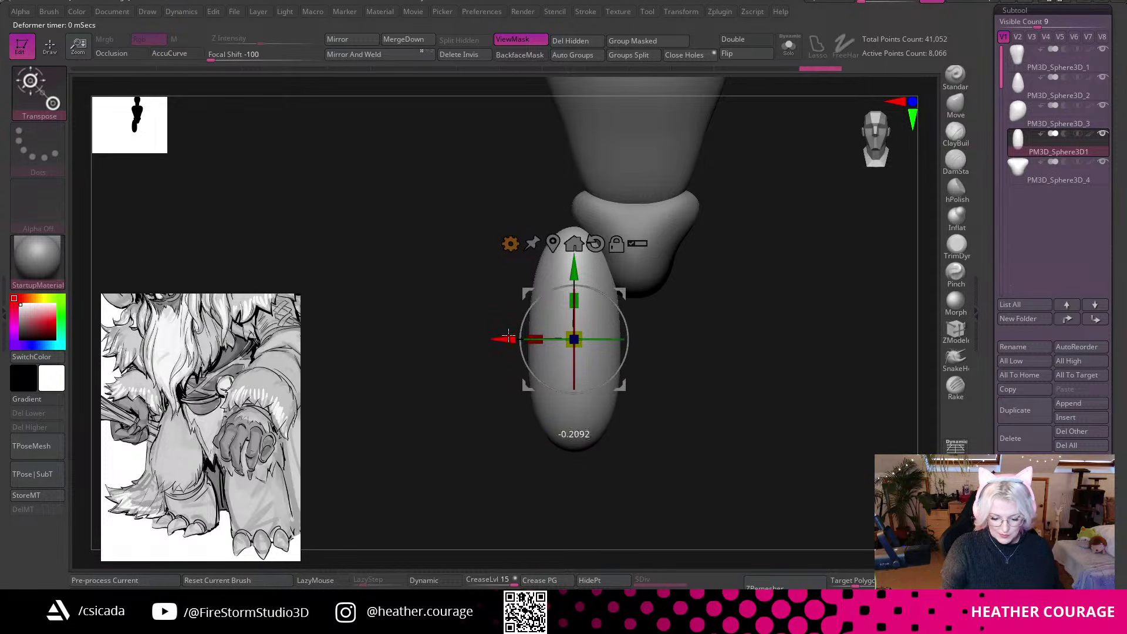
drag(614, 305, 628, 331)
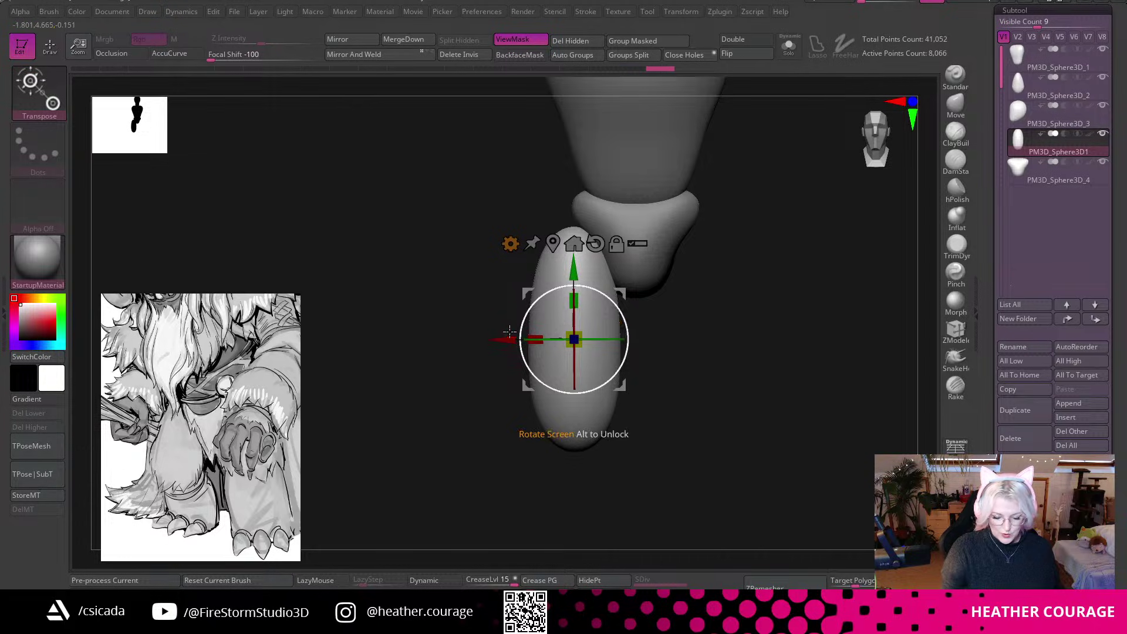
drag(504, 339, 508, 338)
drag(577, 339, 577, 329)
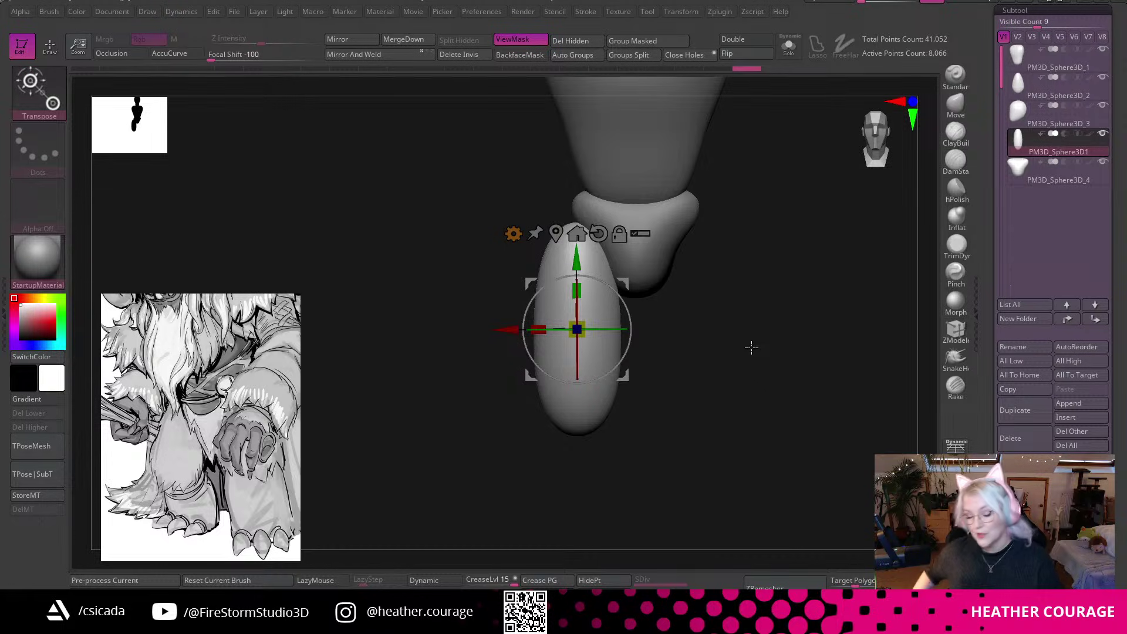
Tilt the thigh oval slightly in side view so it angles down from the pelvis.
drag(702, 414, 679, 378)
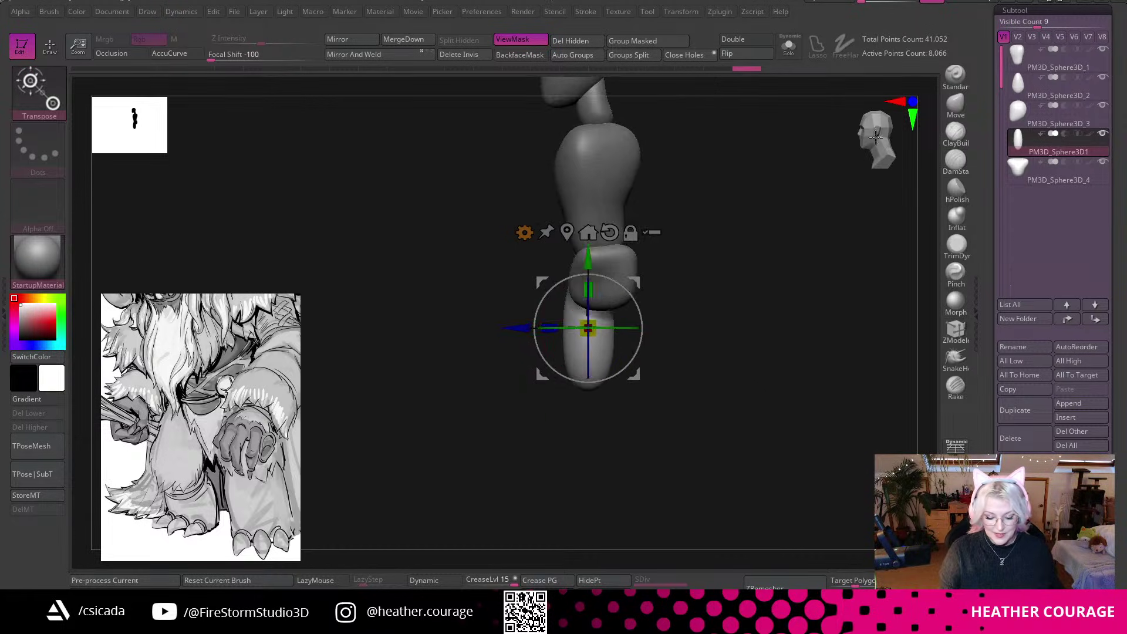
drag(515, 320, 531, 319)
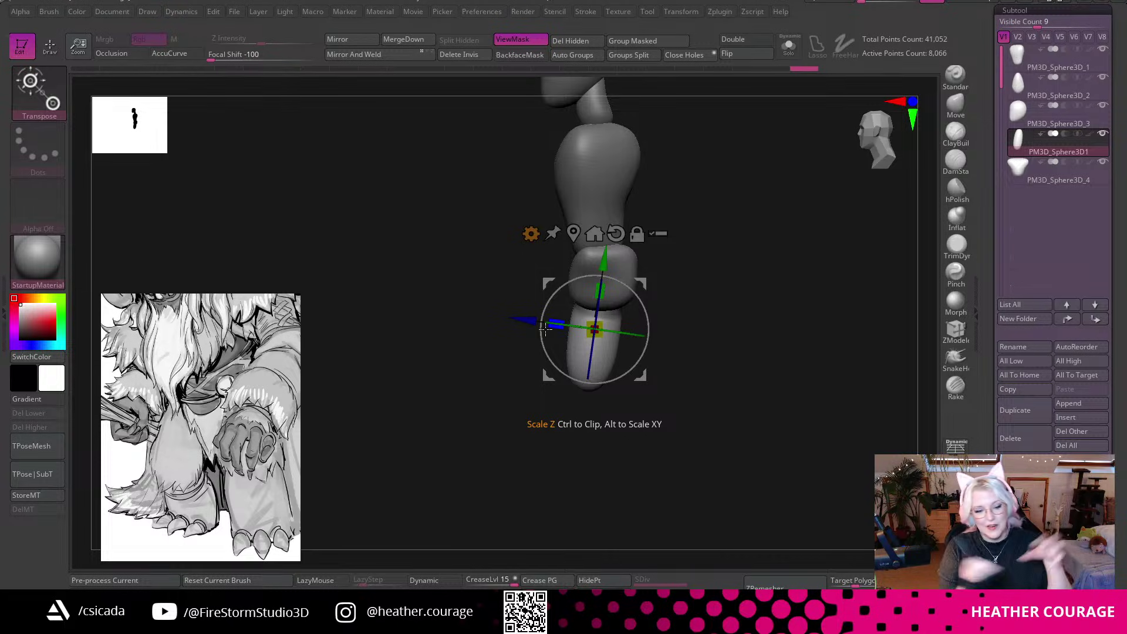
drag(745, 464, 863, 439)
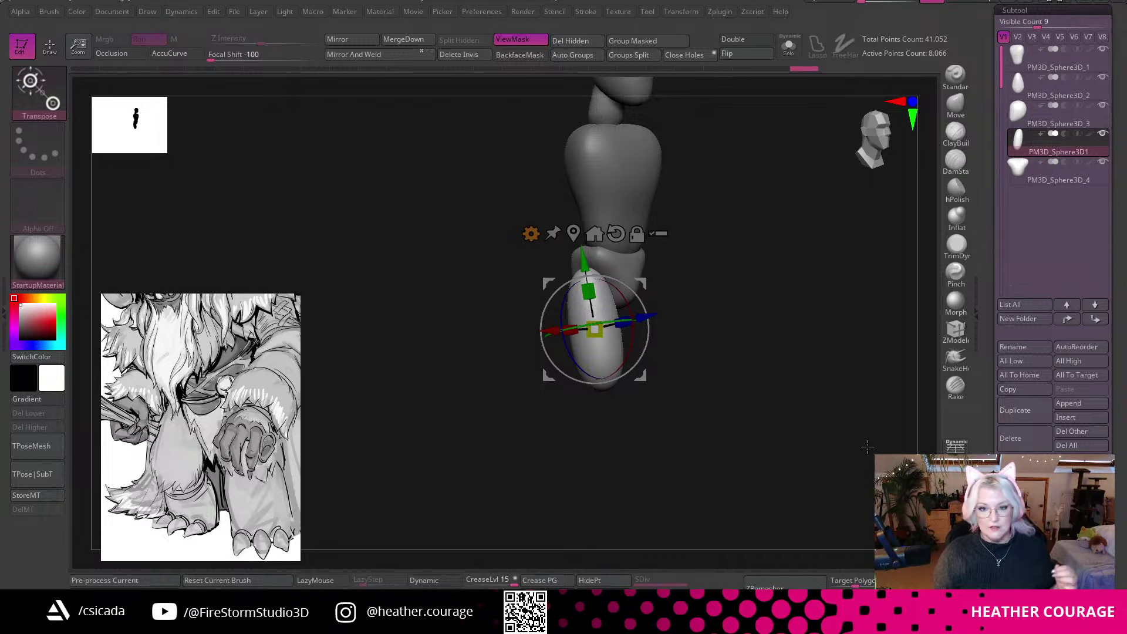
drag(735, 427, 771, 411)
Select the pelvis and shift it slightly in depth to line up with the thigh.
alt+click(614, 265)
drag(635, 275, 669, 275)
drag(794, 354, 564, 380)
Duplicate the thigh oval and move the copy straight down below it as the lower leg.
alt+click(564, 380)
alt+drag(701, 423, 688, 380)
click(505, 278)
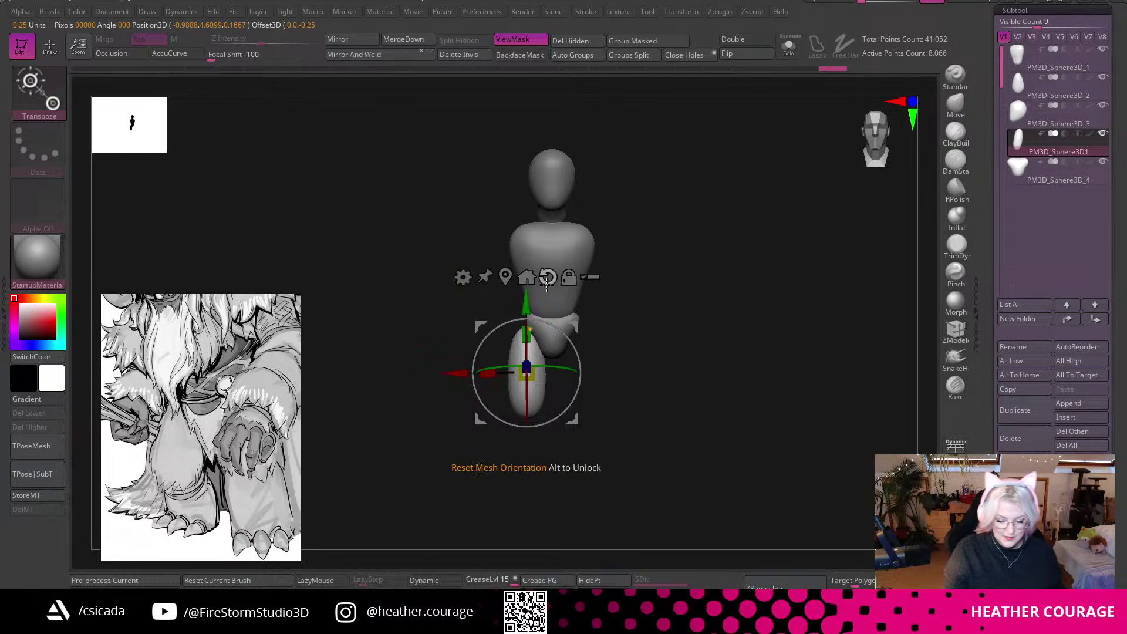
click(1023, 412)
drag(526, 300, 526, 382)
alt+drag(687, 390, 732, 465)
alt+drag(713, 419, 742, 419)
Adjust the lower leg's tilt and position beneath the thigh from the side, then select the thigh.
drag(676, 340, 765, 249)
drag(619, 373, 618, 382)
alt+drag(765, 381, 741, 344)
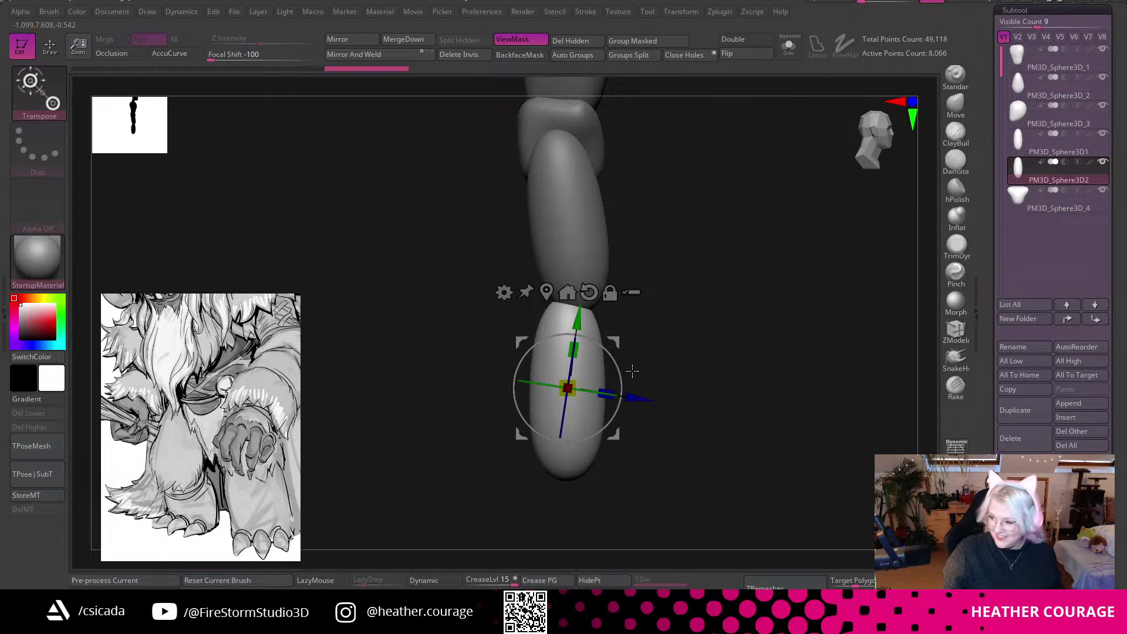
drag(616, 375, 648, 397)
mouse_move(771, 435)
mouse_down()
mouse_move(742, 440)
mouse_move(744, 453)
mouse_move(716, 432)
mouse_move(798, 317)
mouse_move(787, 301)
mouse_move(828, 229)
mouse_up()
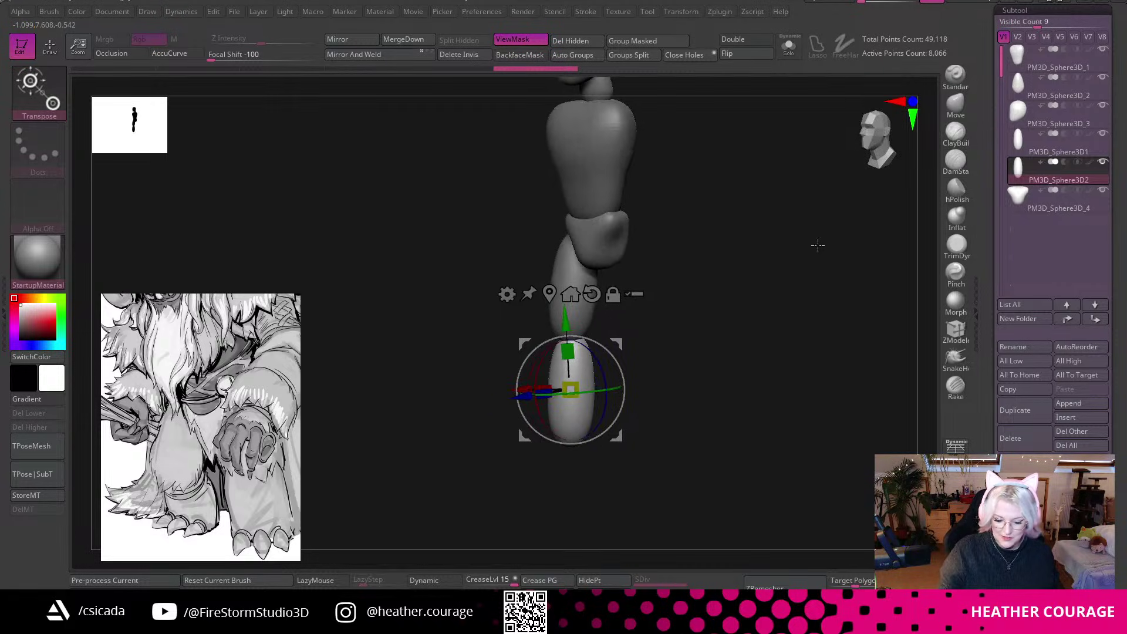
click(1028, 150)
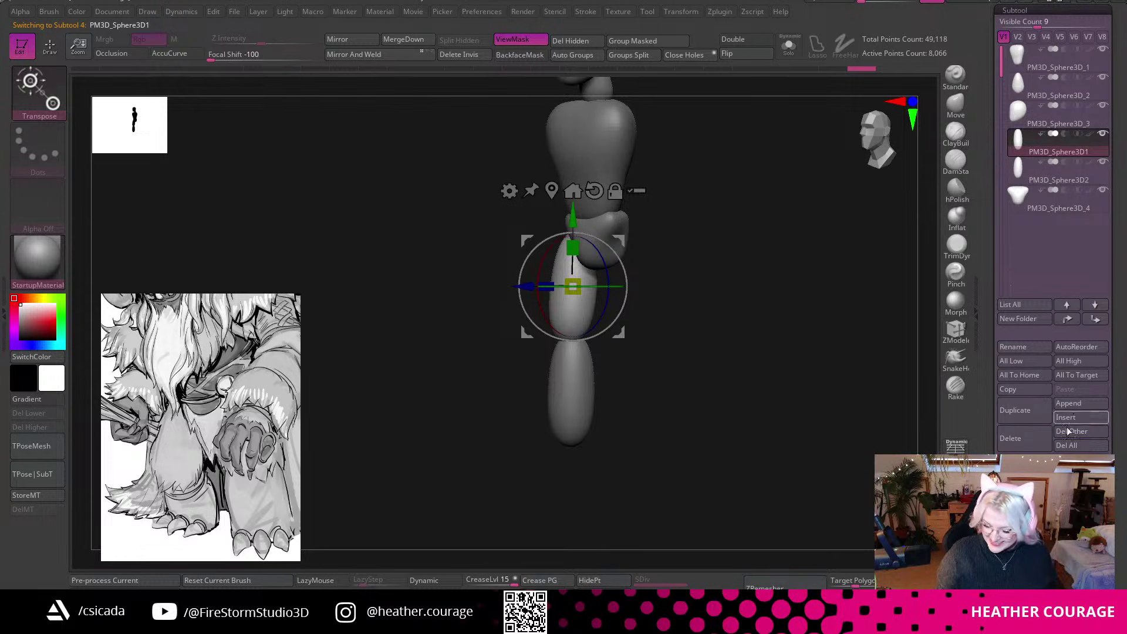
drag(754, 475, 822, 475)
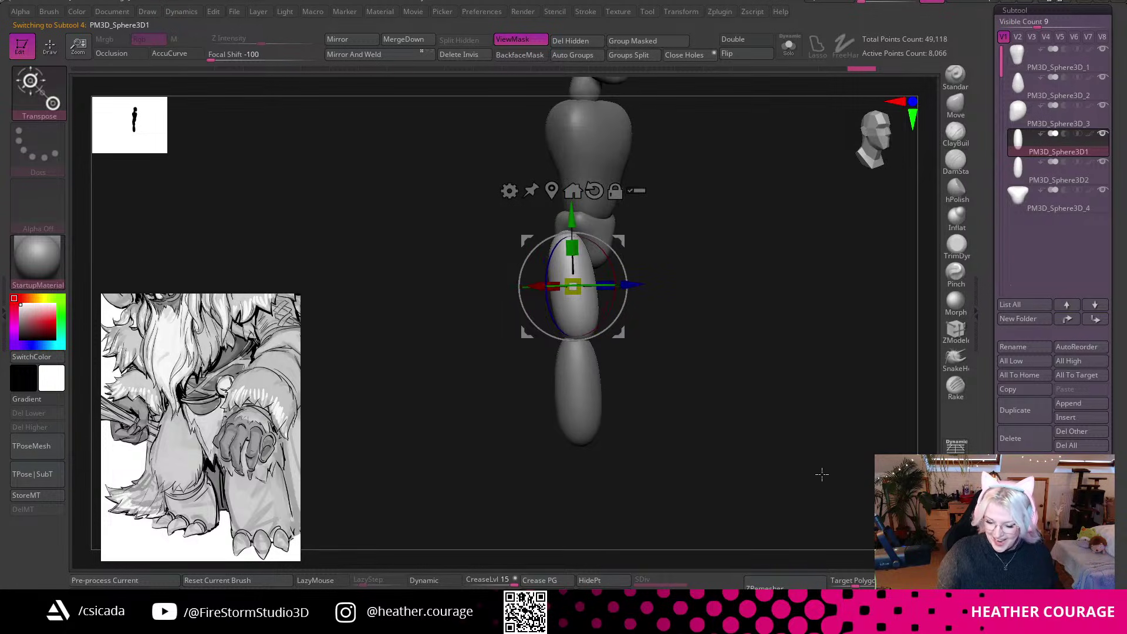
click(1068, 403)
click(788, 382)
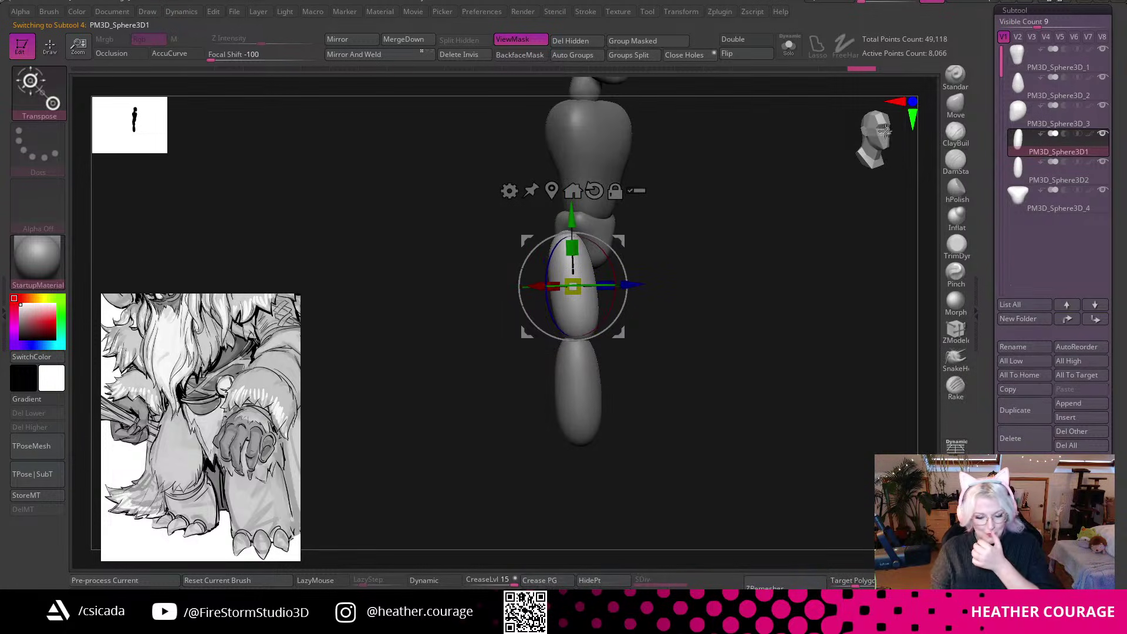
click(408, 40)
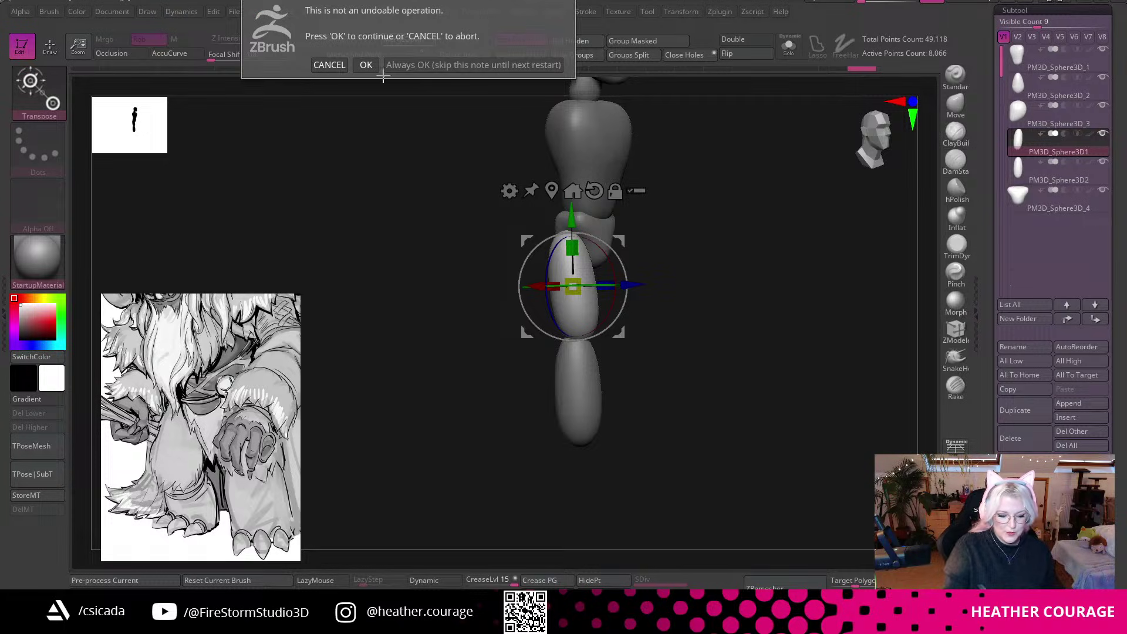
click(363, 64)
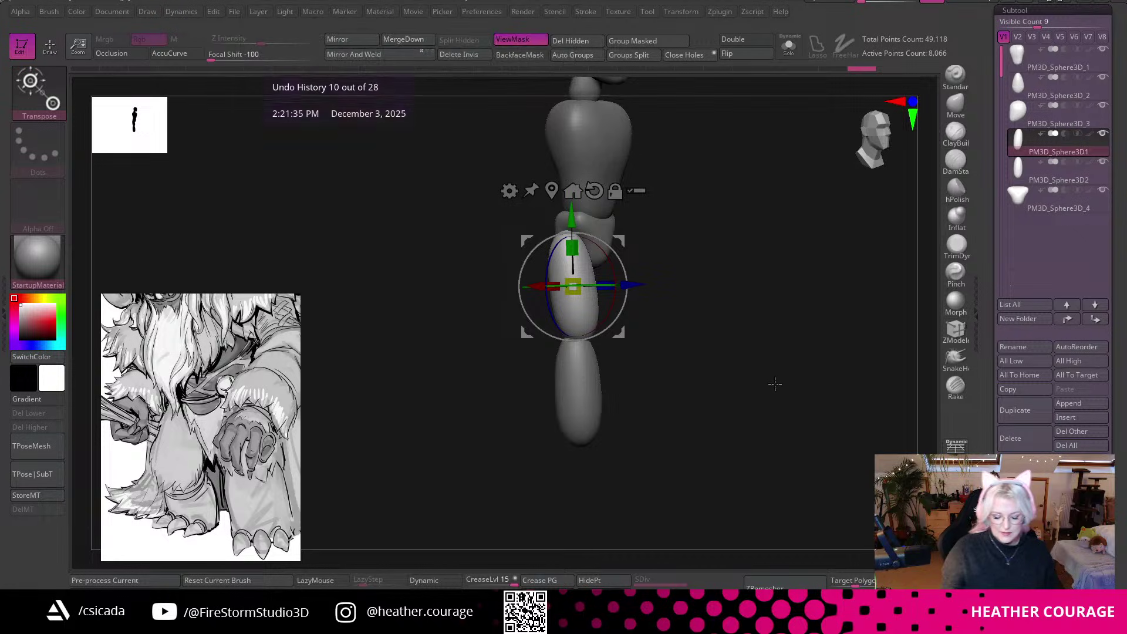
Mirror and weld the thigh and then the lower leg to create the second leg.
click(877, 144)
ctrl+right_drag(759, 302, 762, 322)
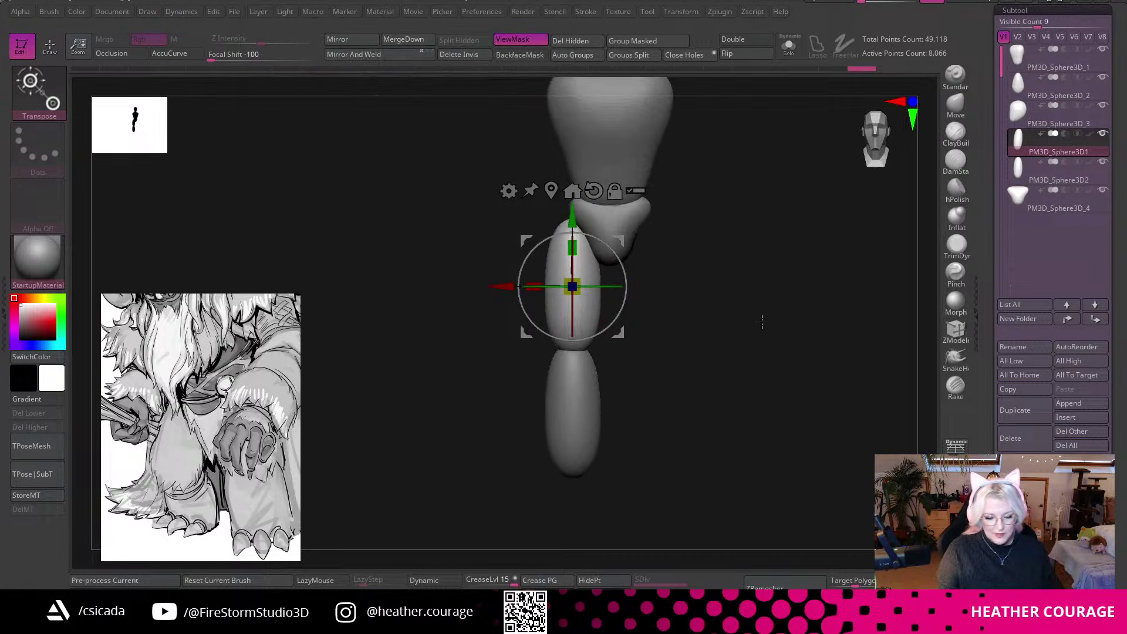
click(380, 54)
alt+click(572, 411)
click(373, 54)
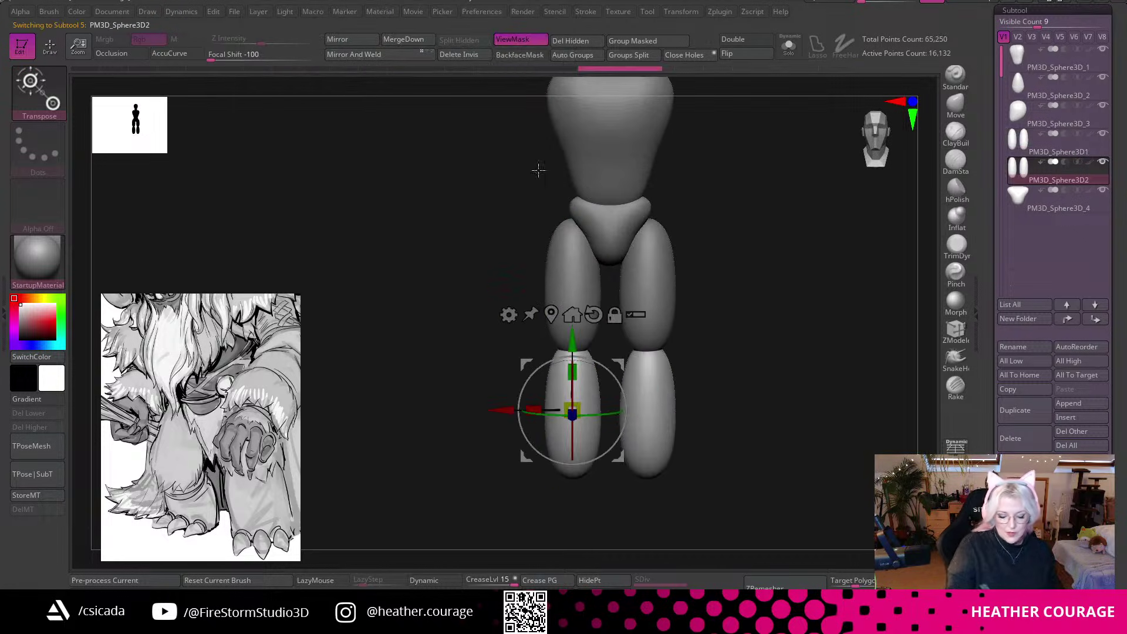
Centre the transform gizmo on the mirrored lower legs and on the mirrored thighs.
click(571, 315)
alt+click(657, 261)
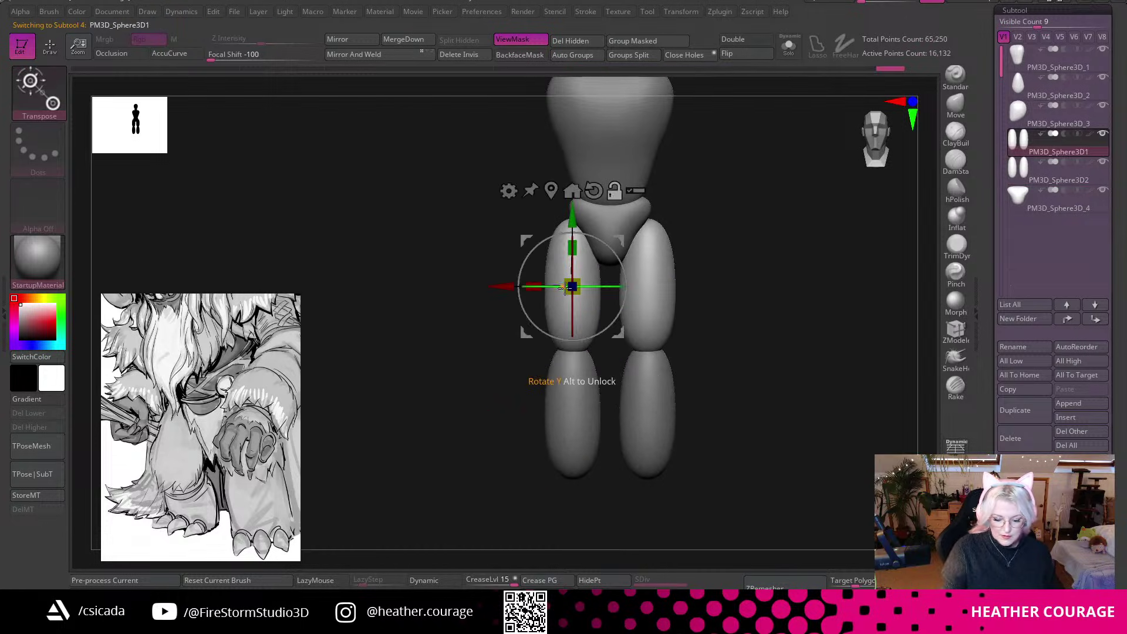
click(549, 188)
drag(757, 365, 909, 250)
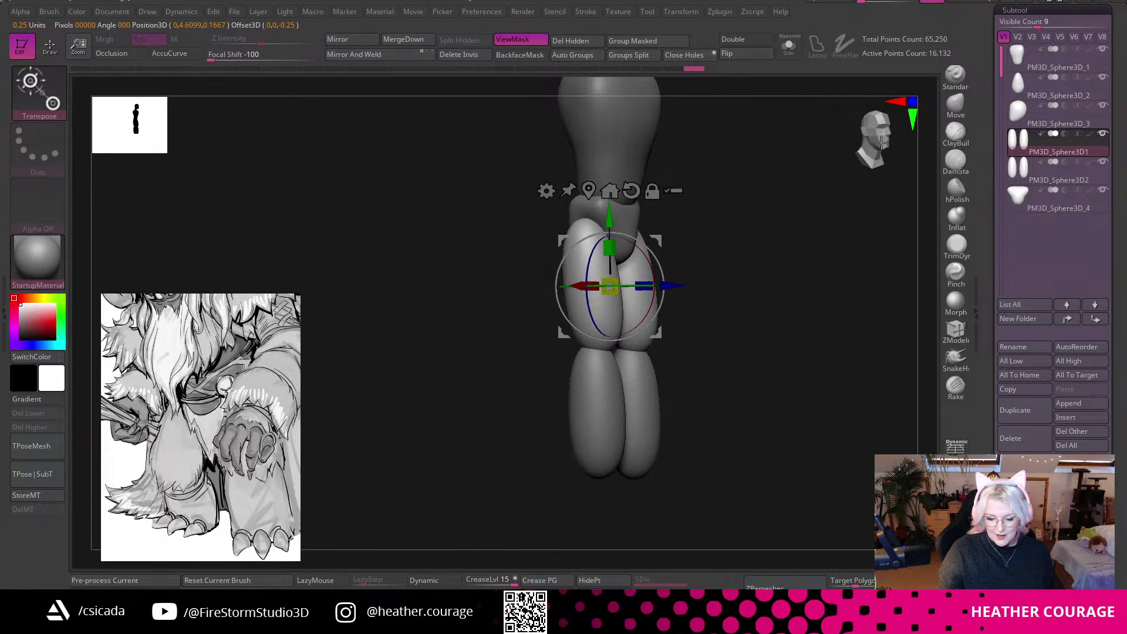
click(883, 143)
Select the lower legs, tilt them slightly in side view, and nudge them up and back beneath the thighs.
alt+click(637, 387)
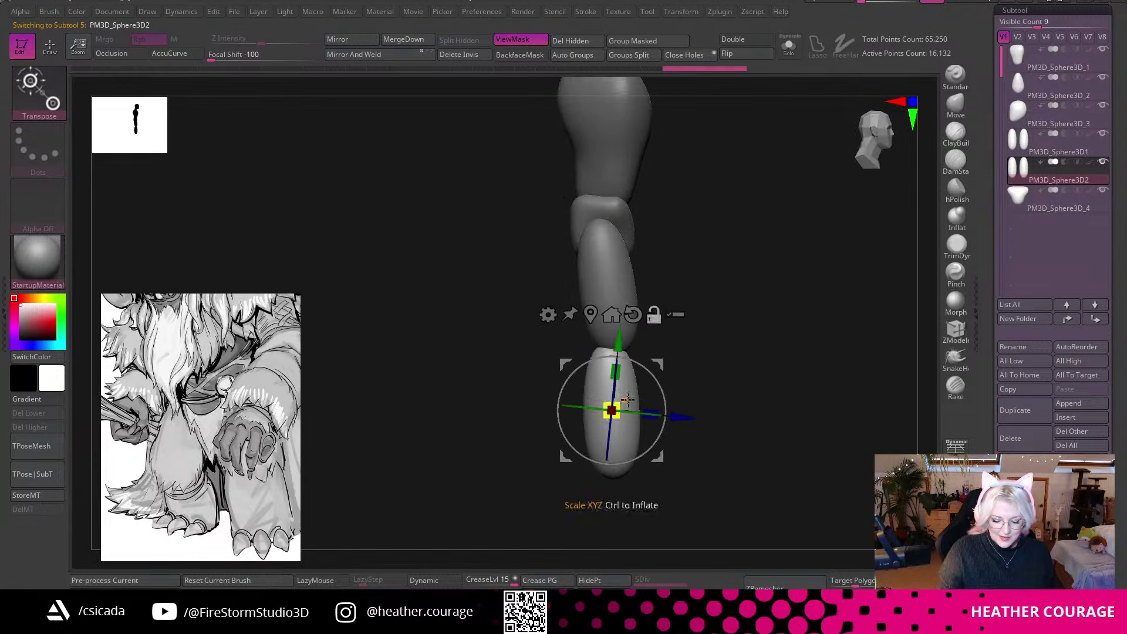
drag(659, 392, 662, 395)
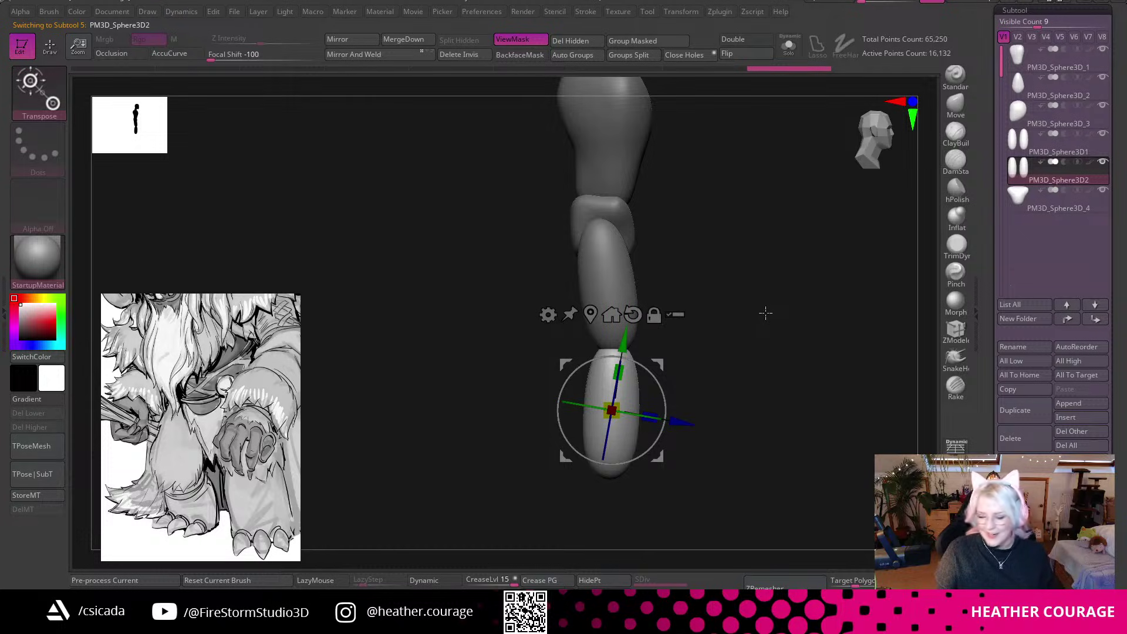
drag(625, 341, 621, 331)
ctrl+right_drag(742, 400, 745, 425)
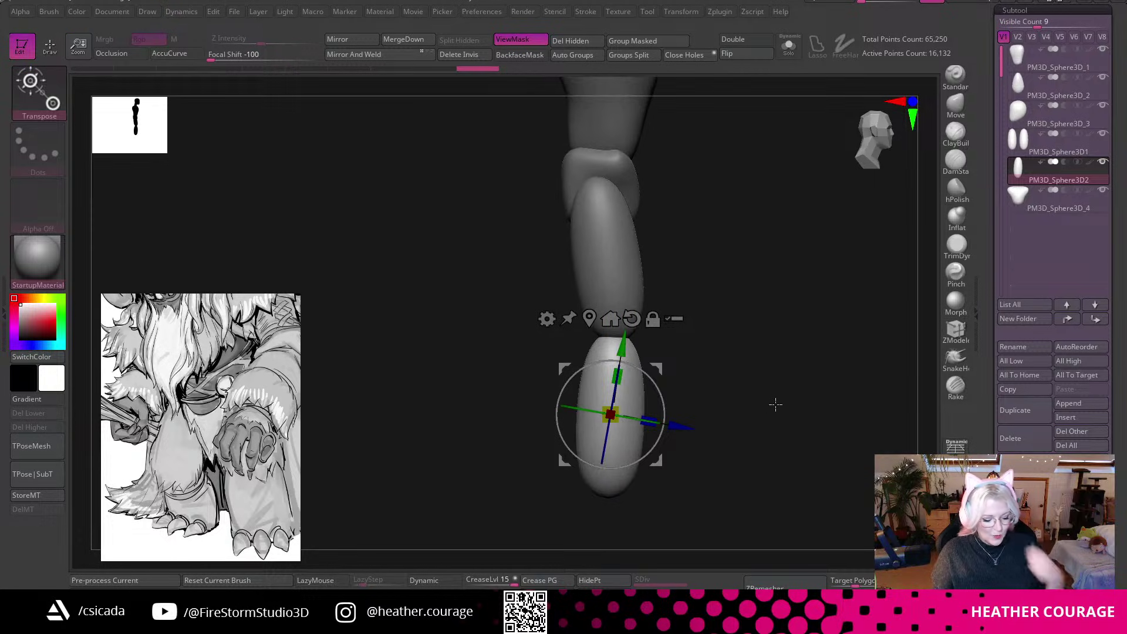
shift+drag(769, 402, 722, 405)
drag(610, 375, 611, 384)
drag(610, 347, 765, 329)
drag(666, 390, 664, 382)
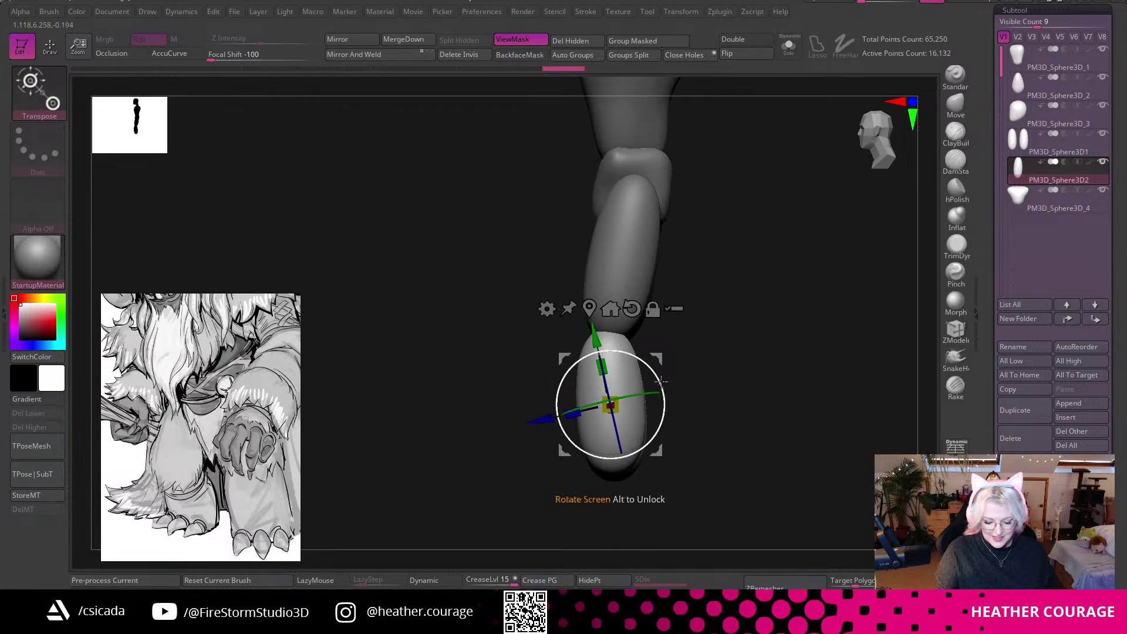
drag(540, 418, 545, 416)
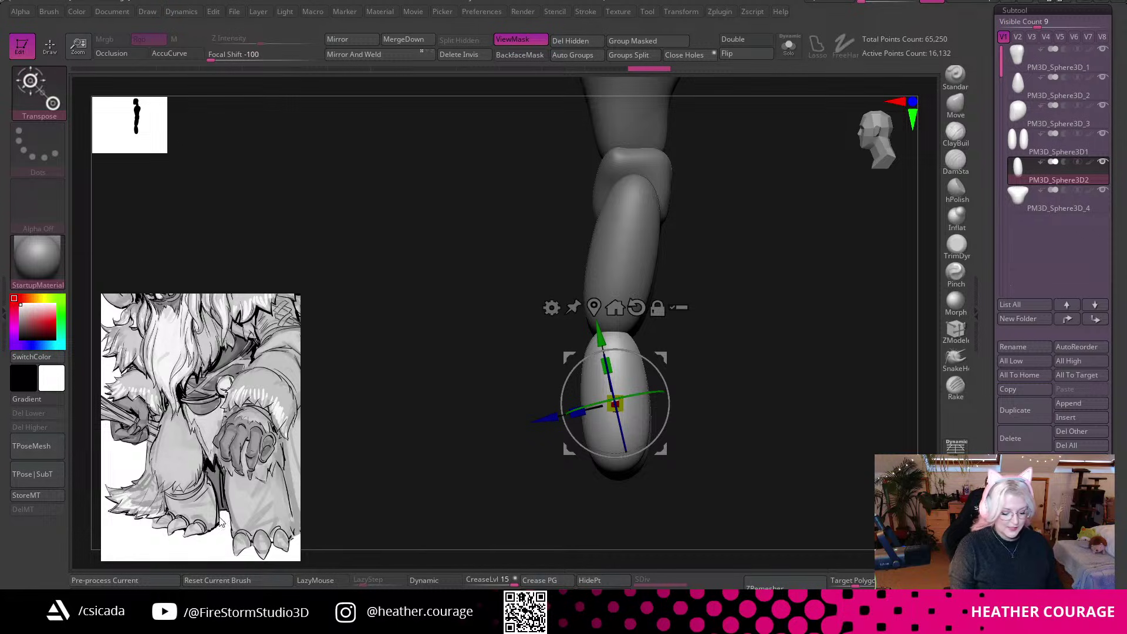
Apply a Taper deformer to both lower legs, flaring them wider toward the feet, and return to the transform gizmo.
drag(871, 185, 883, 151)
drag(844, 260, 832, 327)
ctrl+right_drag(811, 359, 817, 395)
click(570, 310)
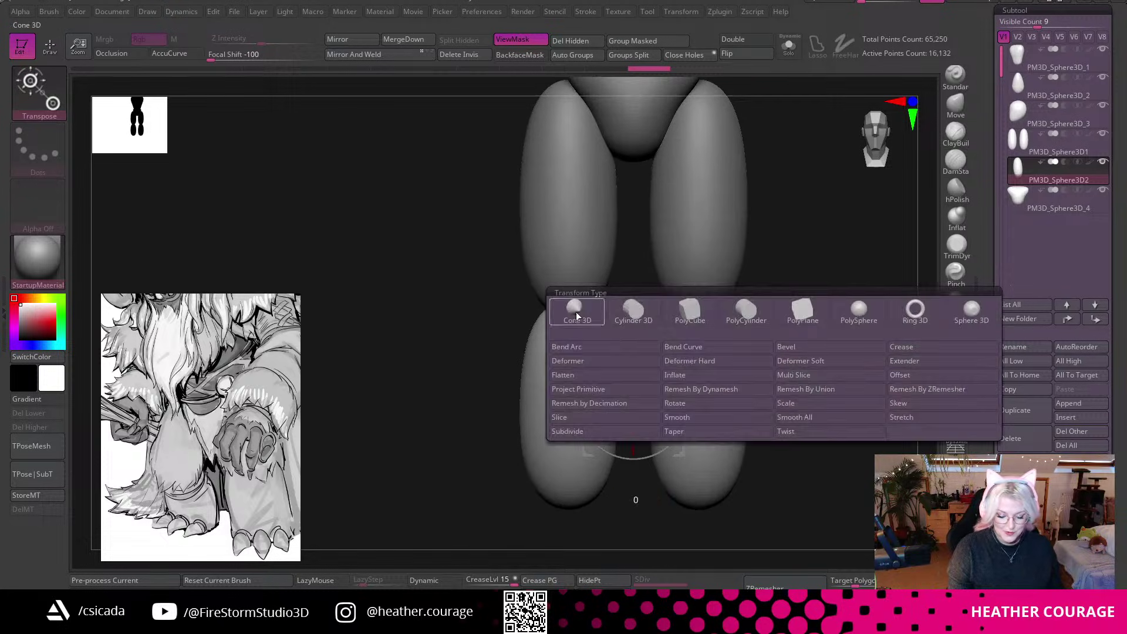
click(719, 436)
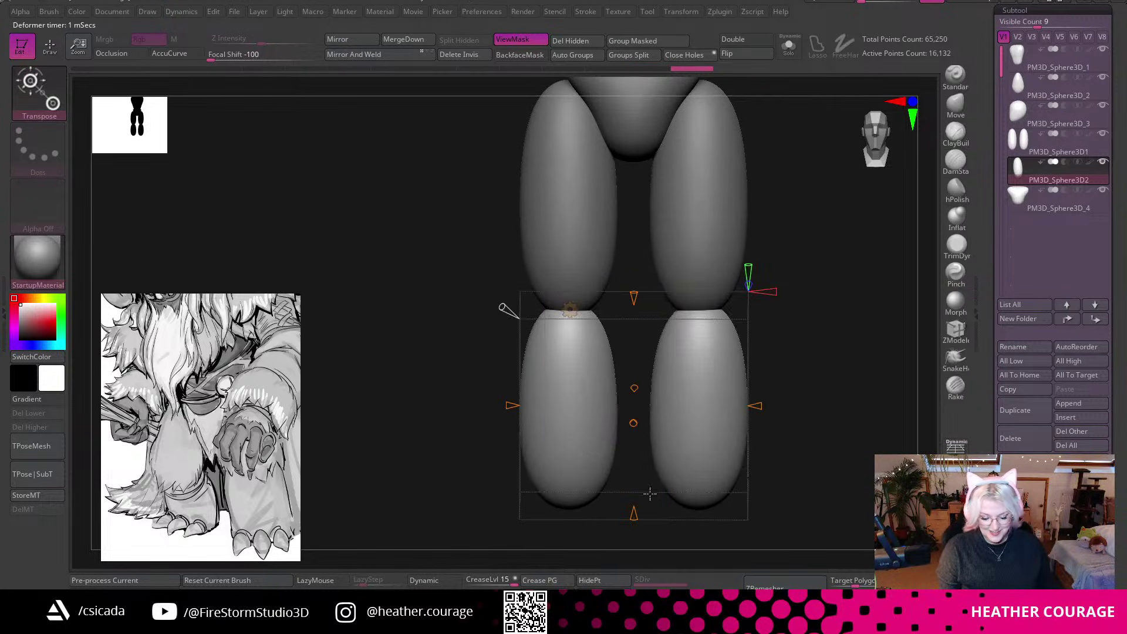
drag(634, 515, 636, 527)
drag(835, 411, 802, 395)
click(874, 134)
drag(816, 325, 880, 323)
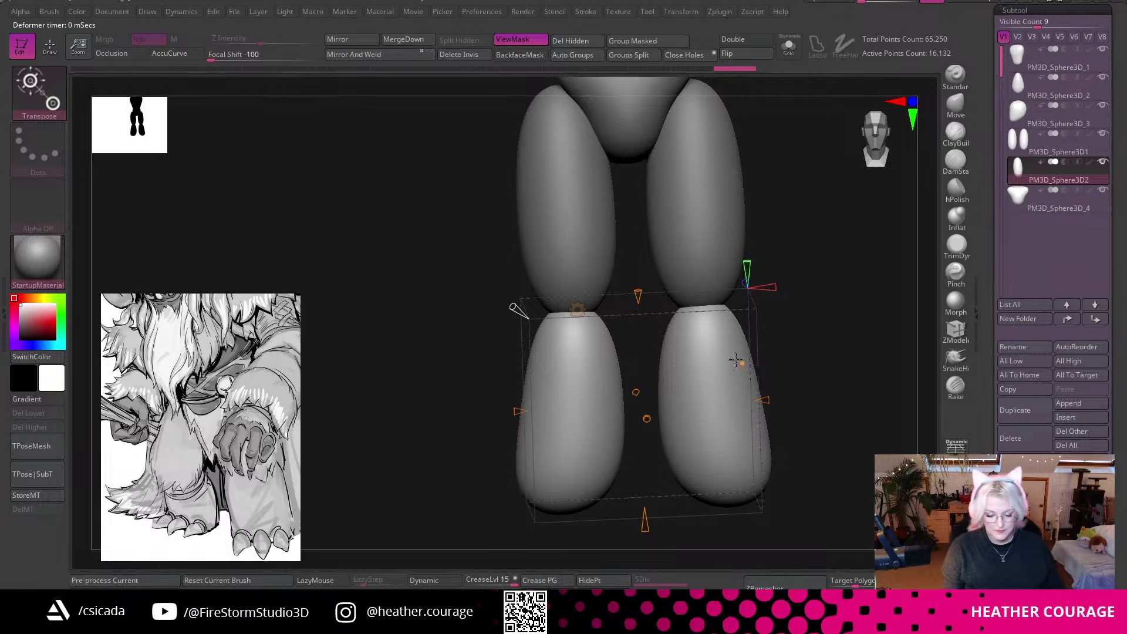
click(577, 310)
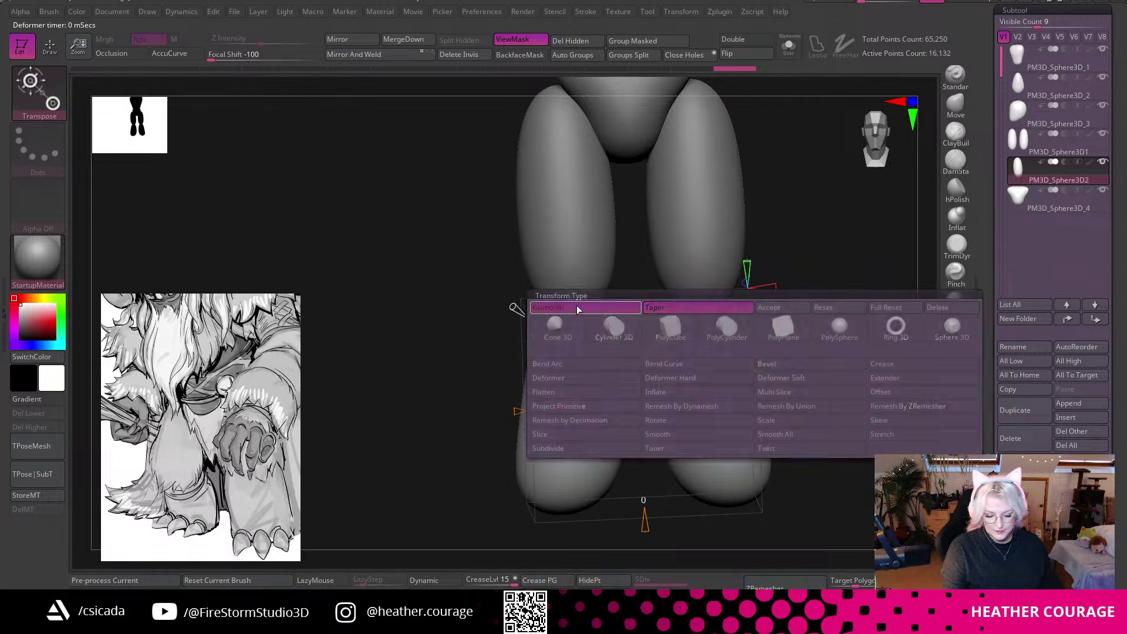
click(575, 308)
Nudge the flared lower legs upward so they meet the ends of the thighs.
drag(690, 391, 690, 378)
drag(643, 334, 643, 327)
ctrl+right_drag(844, 365, 874, 175)
ctrl+right_drag(823, 332, 779, 330)
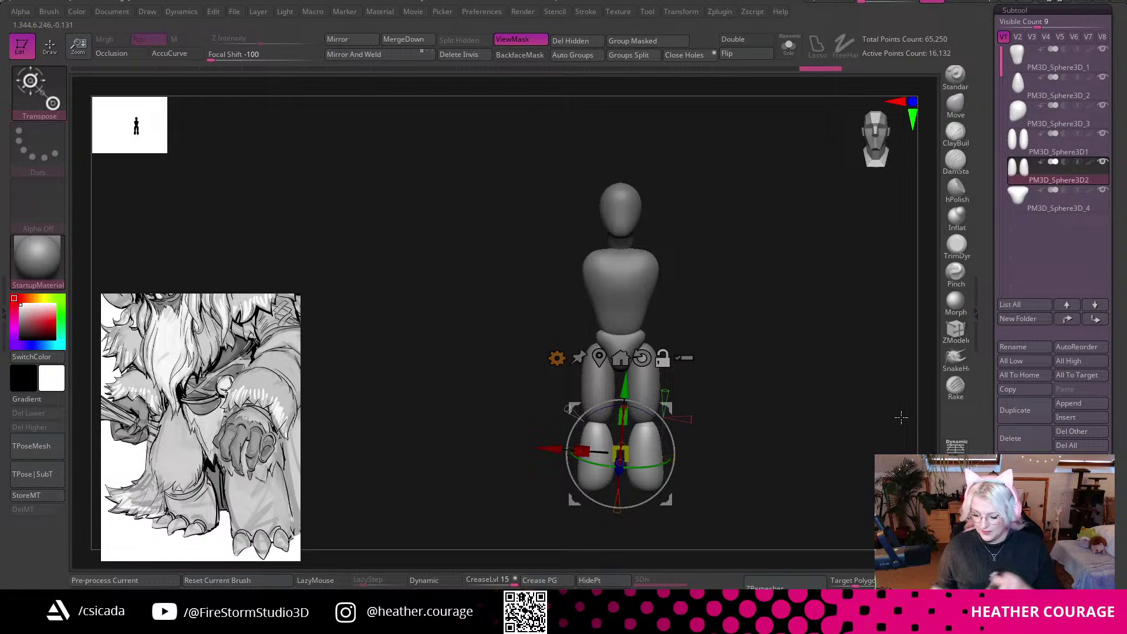
Append a new sphere, select it, and move it out and up to one side of the upper torso as a shoulder.
click(1074, 404)
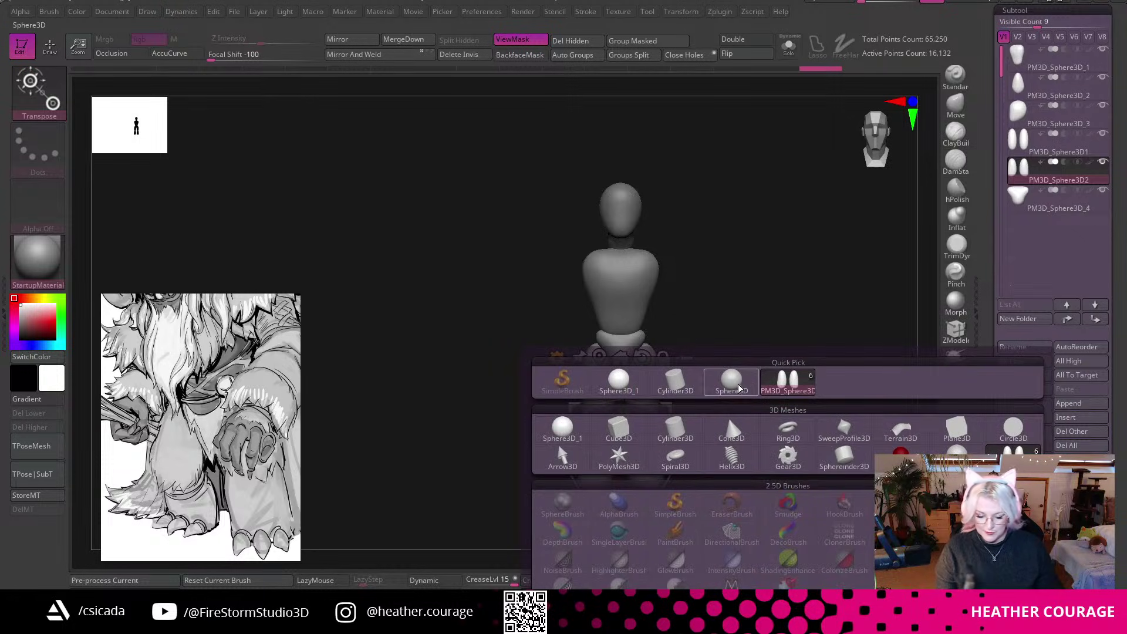
click(764, 385)
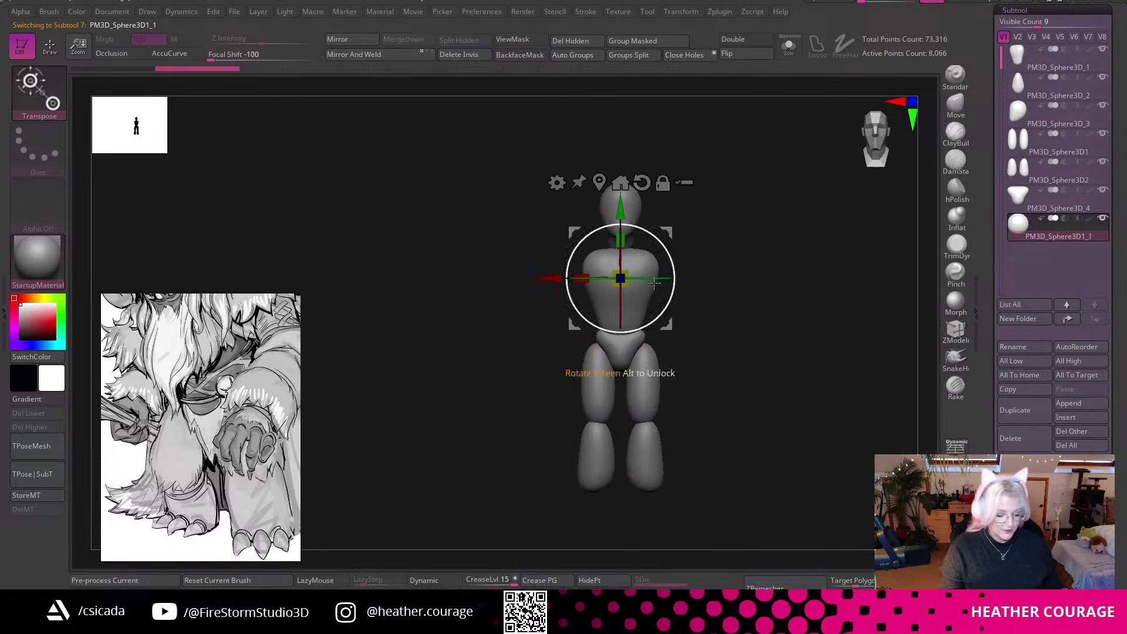
drag(558, 278, 523, 279)
drag(582, 201, 582, 188)
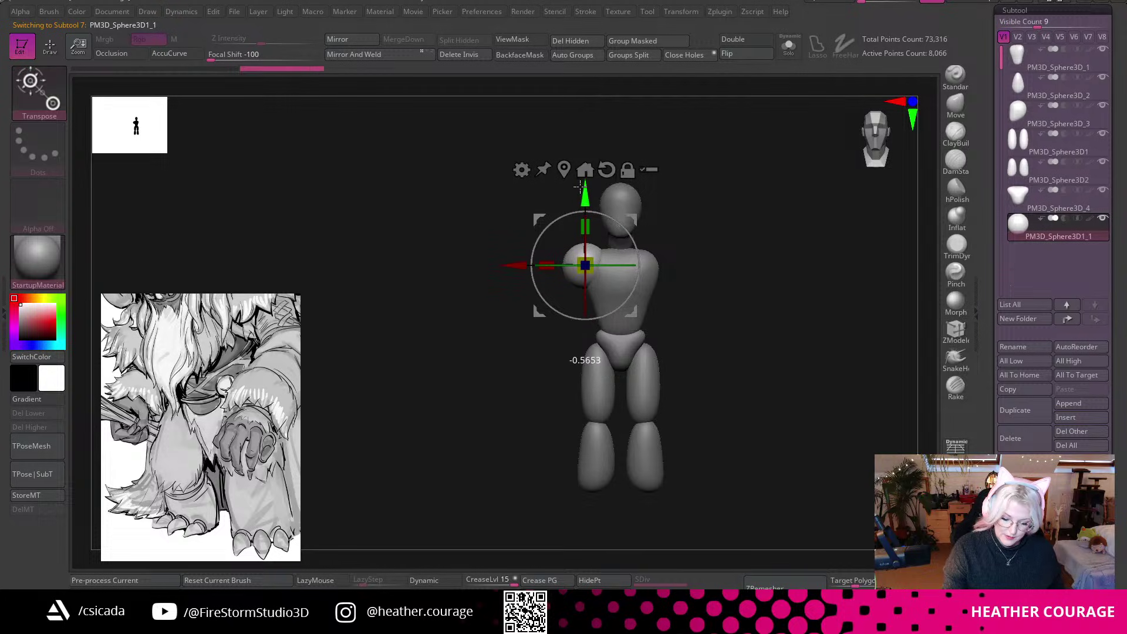
Refine the shoulder sphere's placement against the upper torso, adjusting its depth from the side.
alt+drag(737, 292, 740, 373)
drag(816, 252, 898, 161)
drag(603, 265, 592, 269)
drag(797, 288, 898, 286)
drag(668, 264, 646, 265)
drag(727, 267, 754, 267)
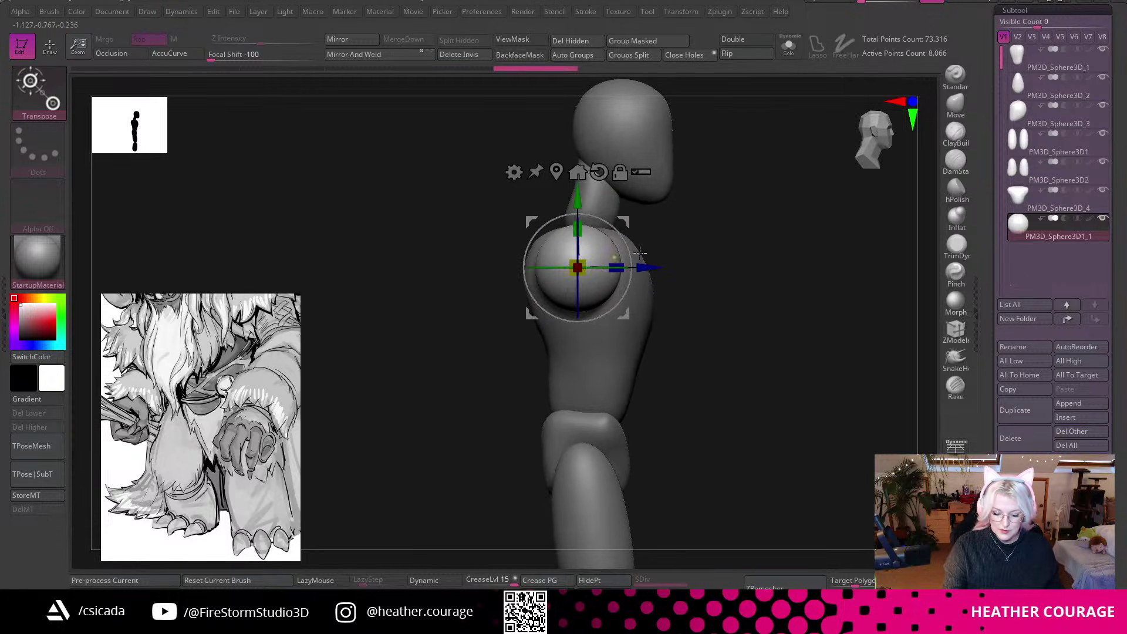
Fine-tune the shoulder sphere's height and depth against the upper torso, and copy it to the other side with Mirror And Weld.
drag(647, 264, 642, 259)
drag(573, 199, 572, 191)
alt+drag(716, 257, 785, 310)
drag(882, 306, 853, 222)
drag(800, 305, 855, 345)
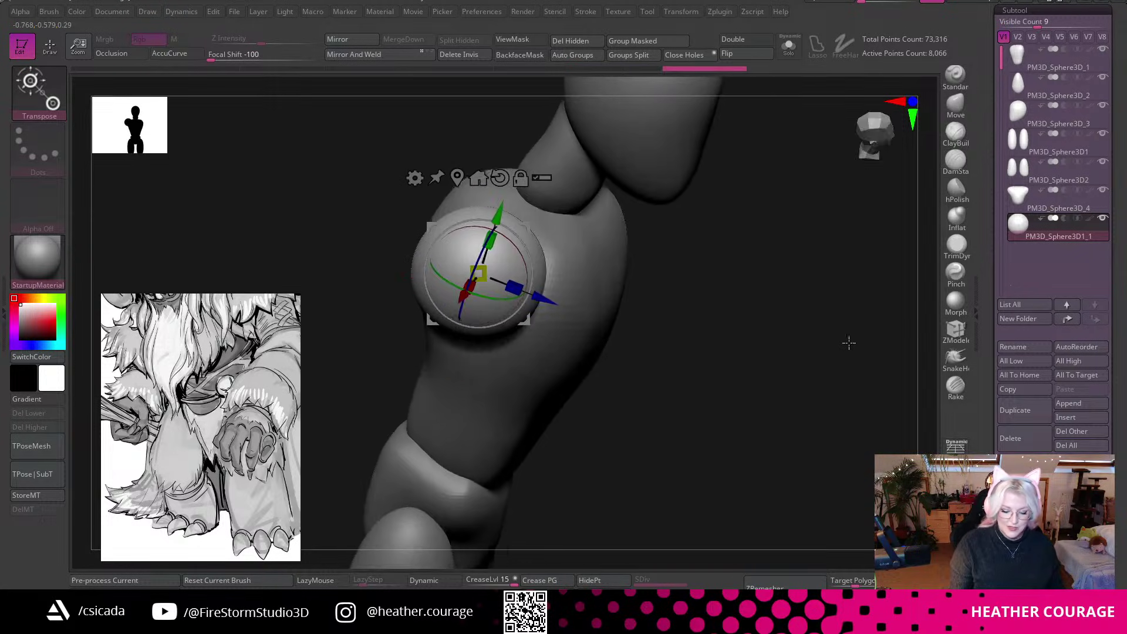
drag(537, 296, 546, 300)
drag(845, 276, 856, 197)
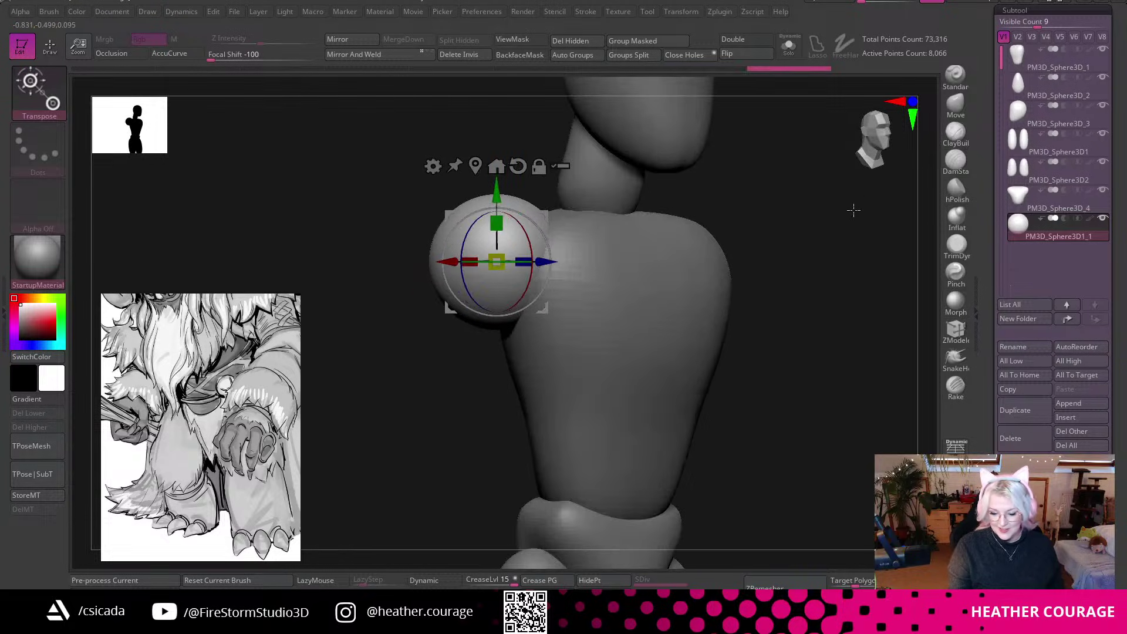
shift+drag(864, 139, 580, 143)
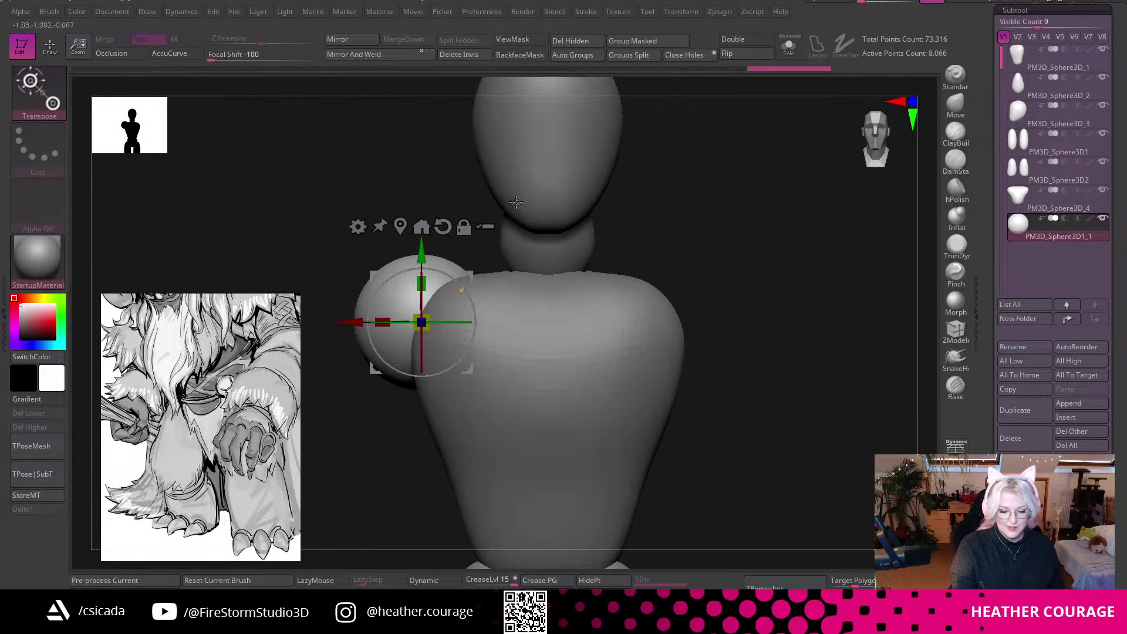
click(393, 57)
Append a new sphere, select it, and move it out sideways past one shoulder for the upper arm.
alt+drag(792, 516, 780, 322)
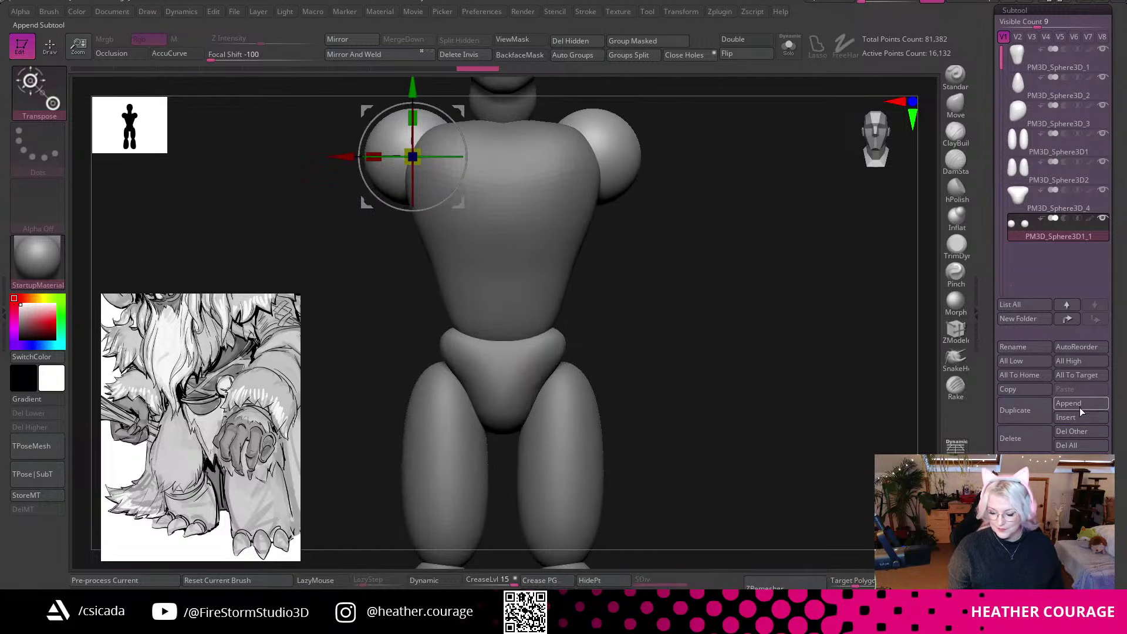
click(1080, 405)
click(727, 415)
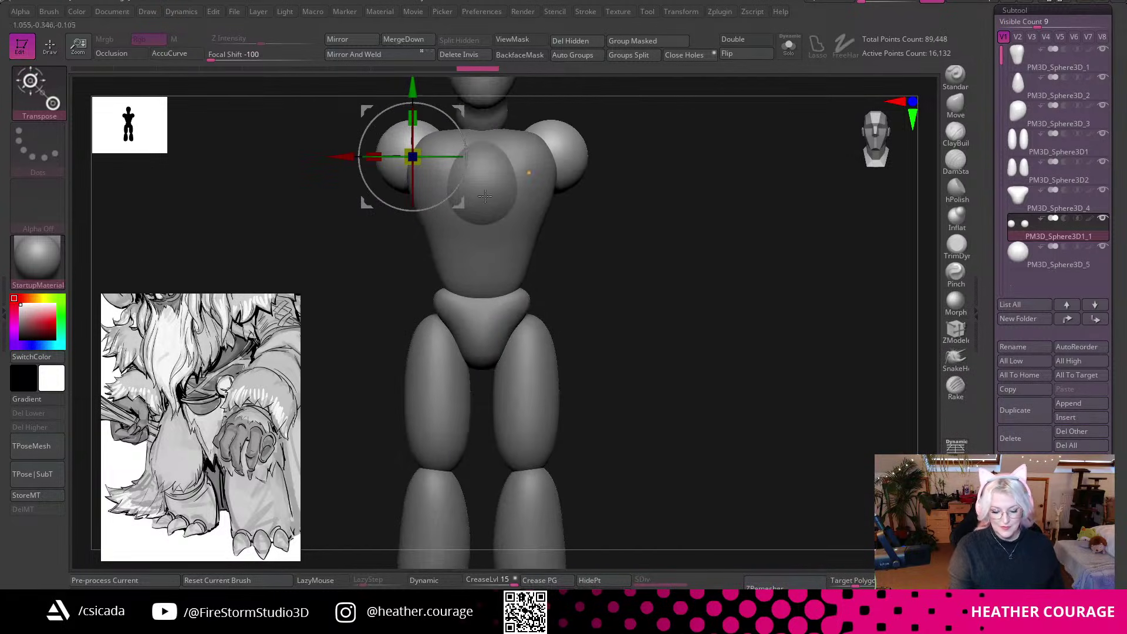
click(1018, 255)
alt+drag(669, 284, 782, 357)
drag(521, 262, 413, 276)
Stretch the new sphere vertically into a long upper-arm shape and place it beside the torso at shoulder level.
drag(698, 275, 810, 277)
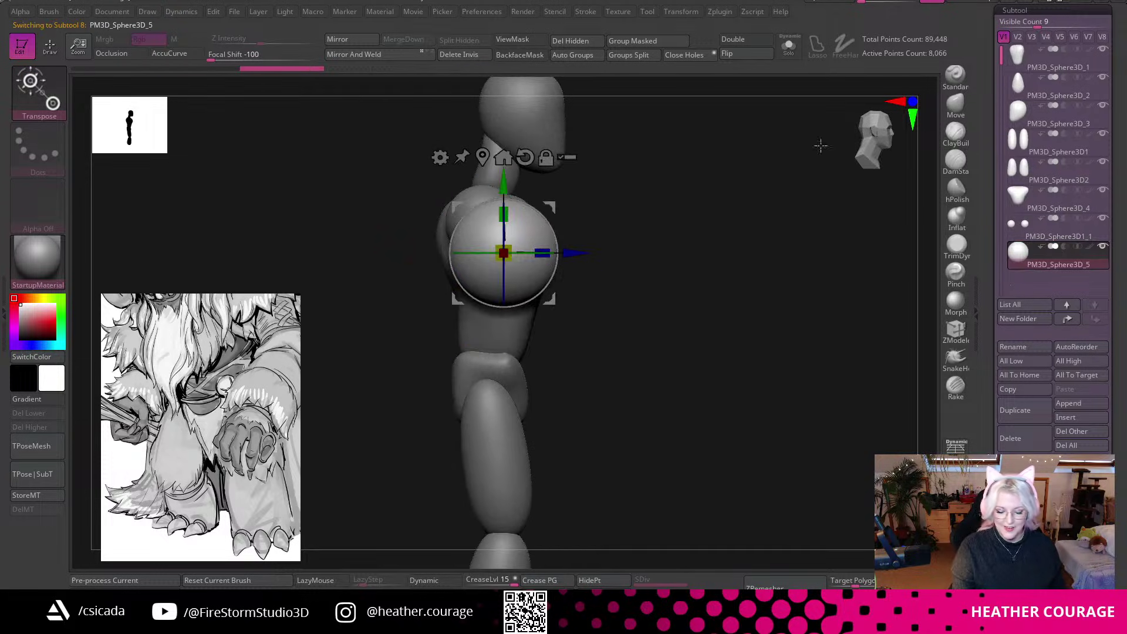
drag(503, 213, 527, 162)
alt+drag(678, 296, 643, 345)
drag(516, 291, 497, 326)
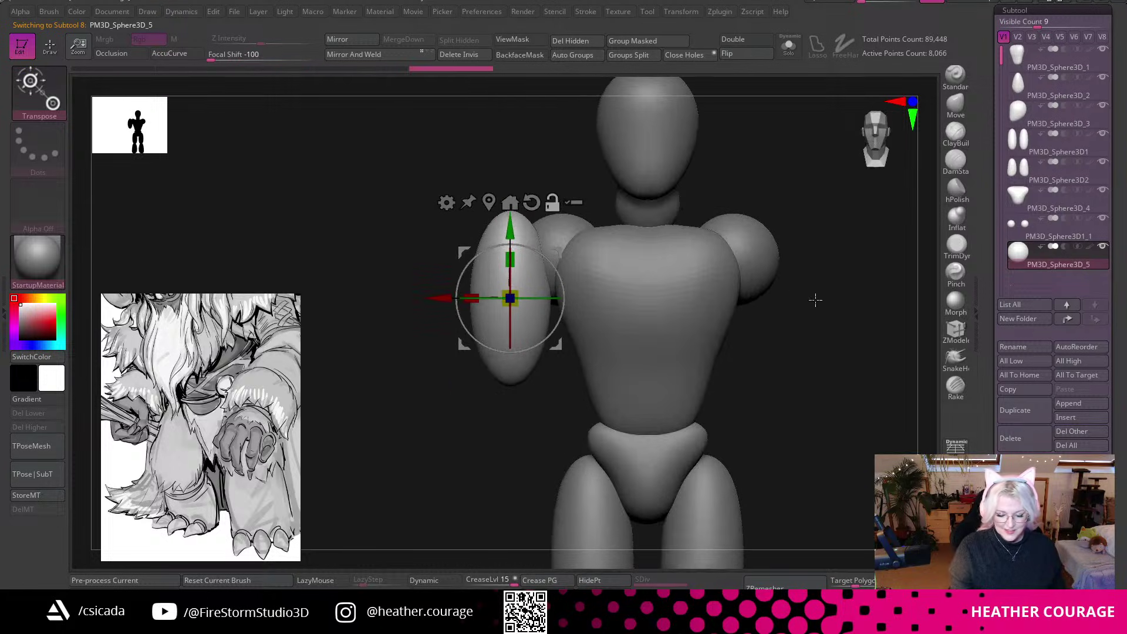
Lower the upper arm and tilt it so its top meets the shoulder sphere and its lower end angles away from the body.
alt+drag(780, 289, 785, 325)
drag(567, 320, 565, 346)
drag(824, 342, 916, 343)
drag(581, 335, 555, 334)
drag(746, 358, 822, 223)
click(880, 140)
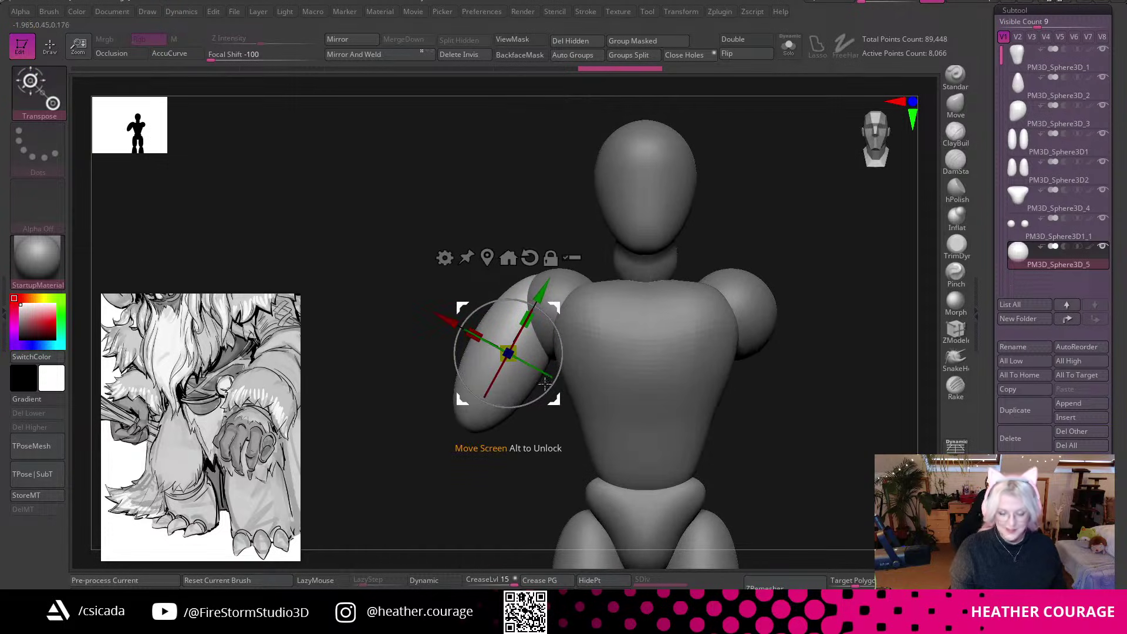
Slide the tilted upper arm down along its own axis and adjust its length to fit below the shoulder.
drag(447, 322, 456, 326)
drag(548, 298, 536, 321)
drag(447, 354, 441, 349)
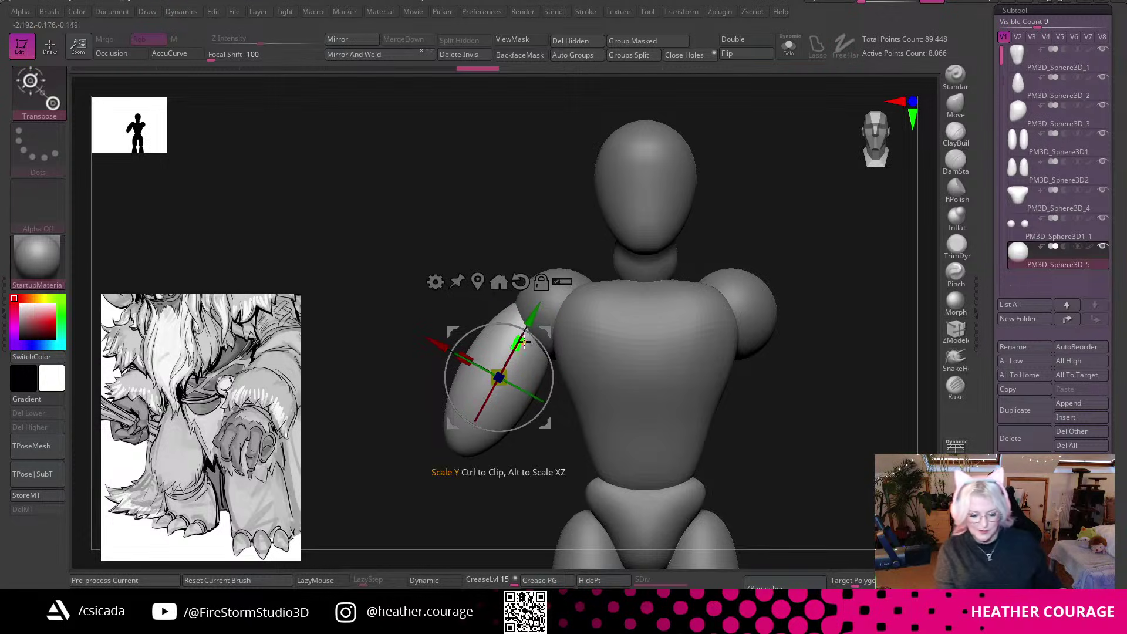
drag(520, 344, 625, 313)
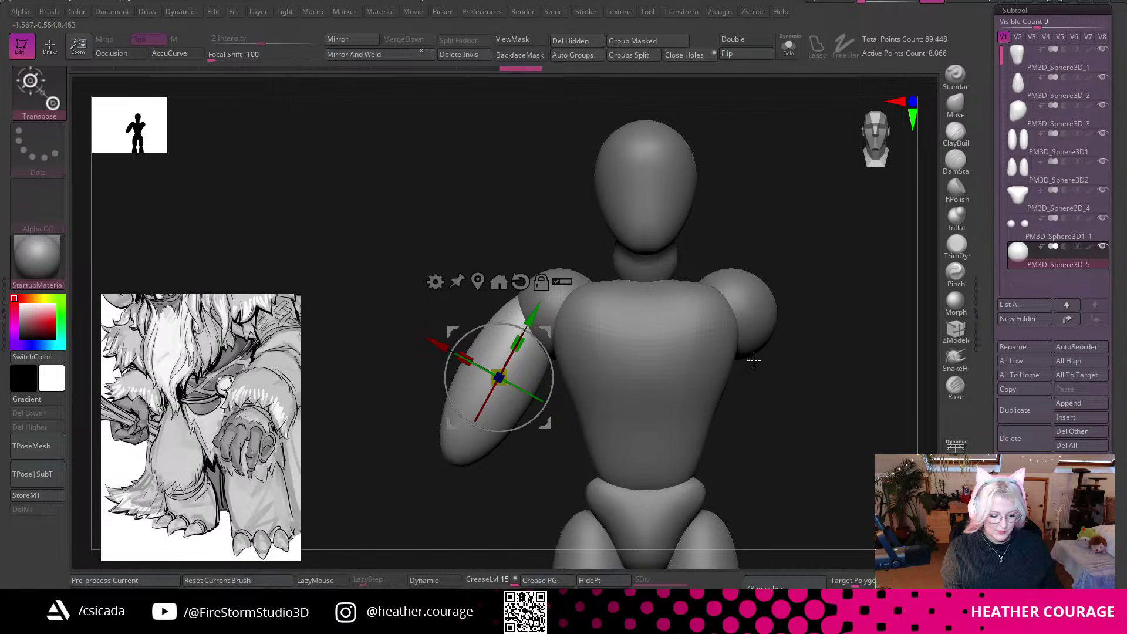
drag(506, 371, 502, 377)
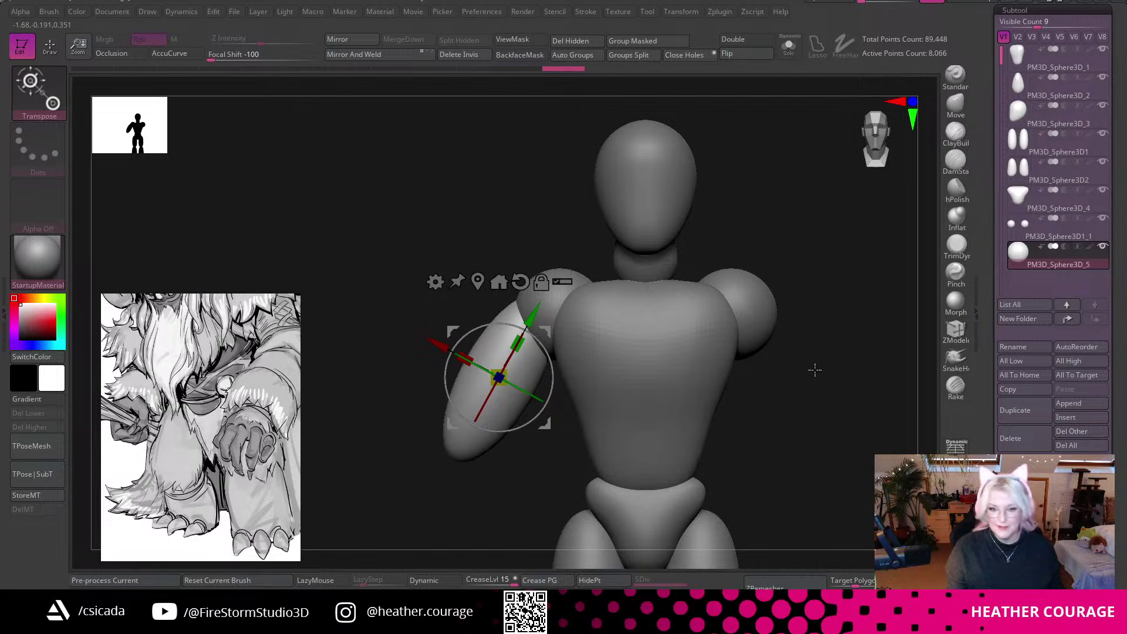
Copy the upper arm to the other side with Mirror And Weld, and swing both arms slightly closer to the torso from the shoulders.
ctrl+right_drag(804, 435, 787, 364)
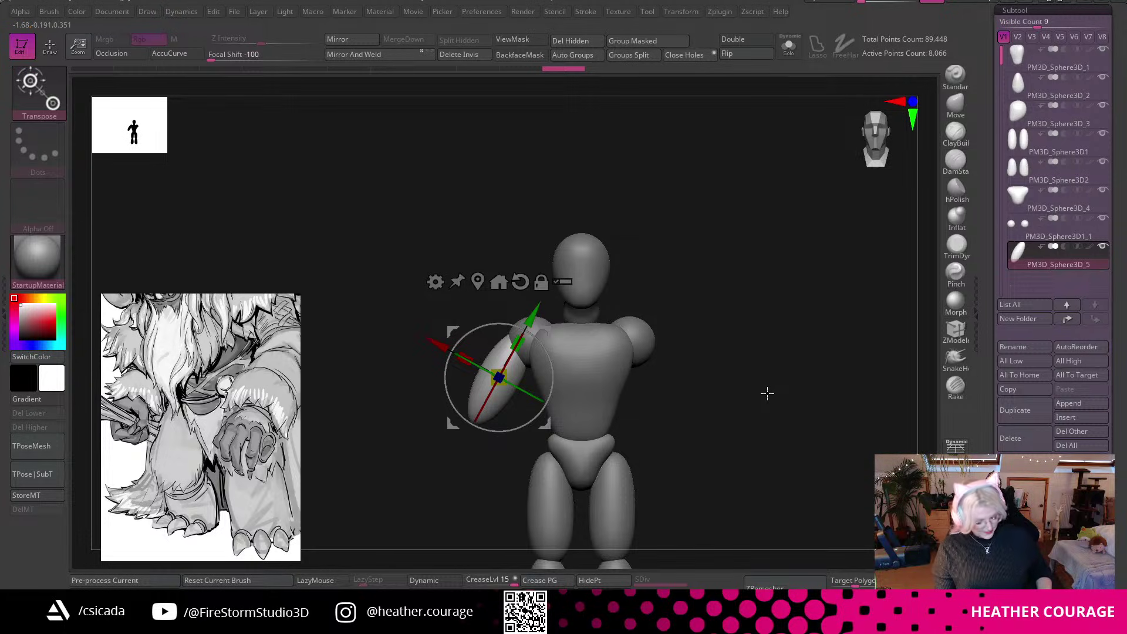
click(371, 55)
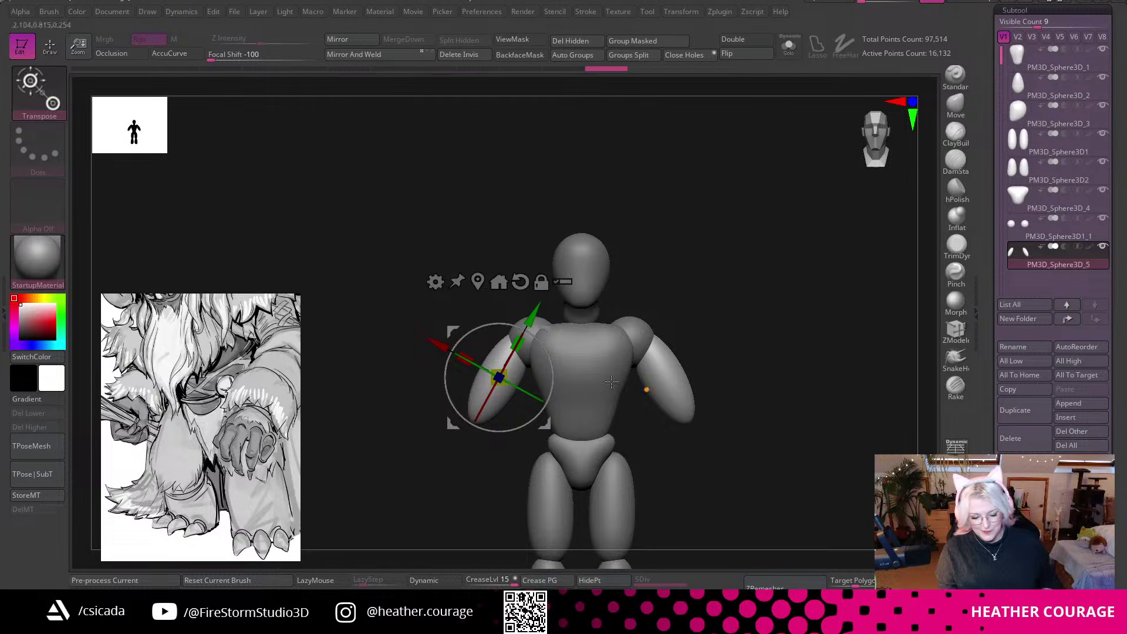
drag(534, 312, 530, 319)
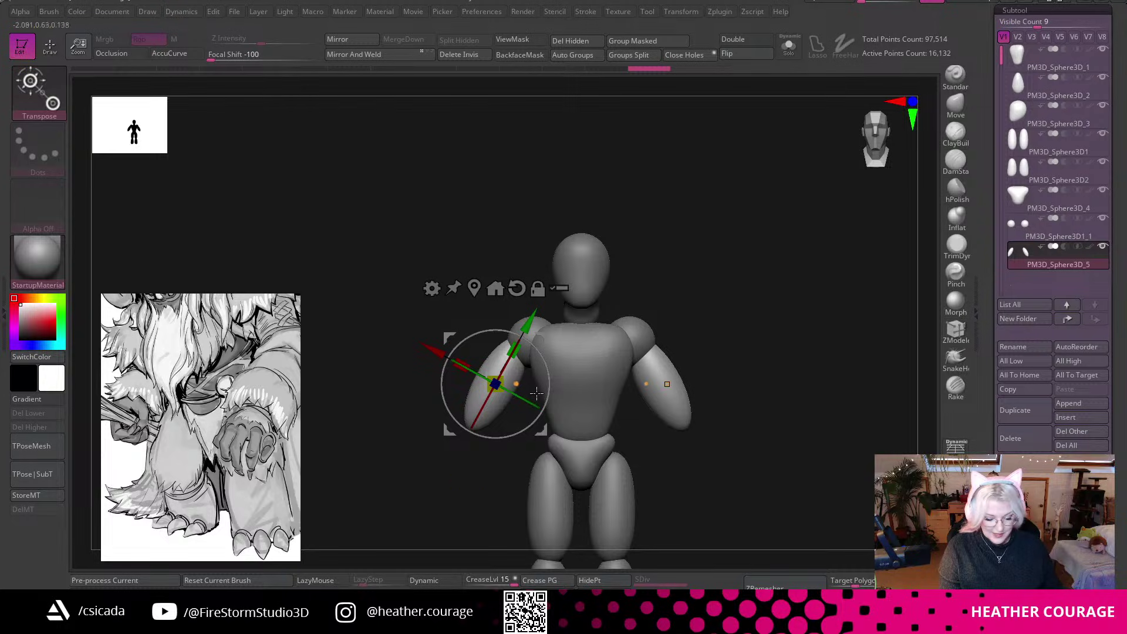
drag(541, 343, 533, 294)
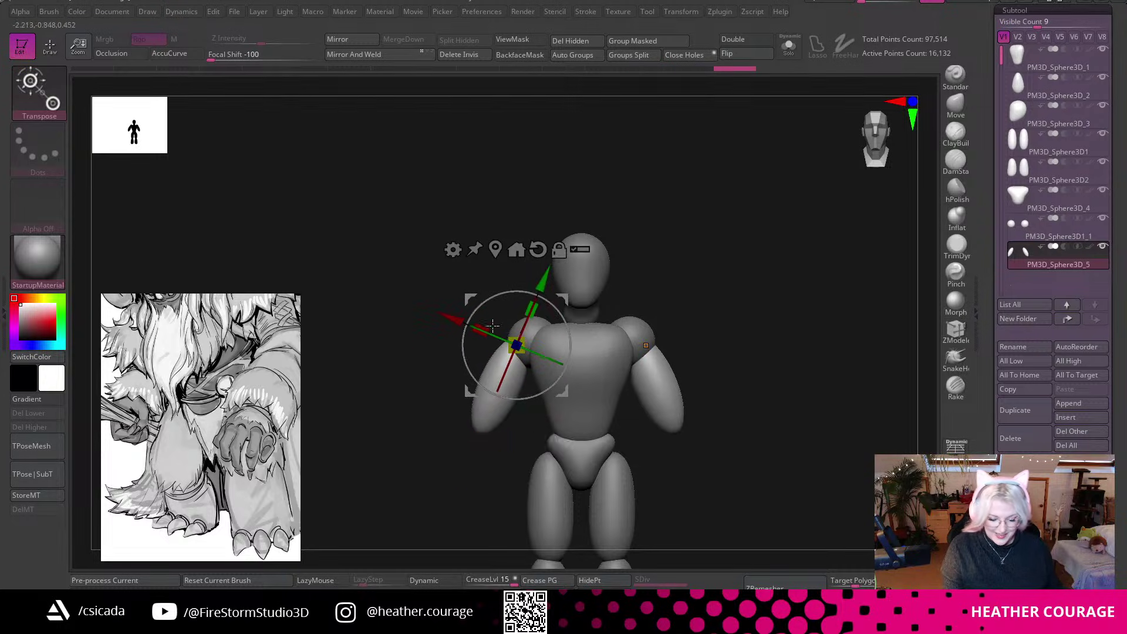
drag(446, 312, 457, 317)
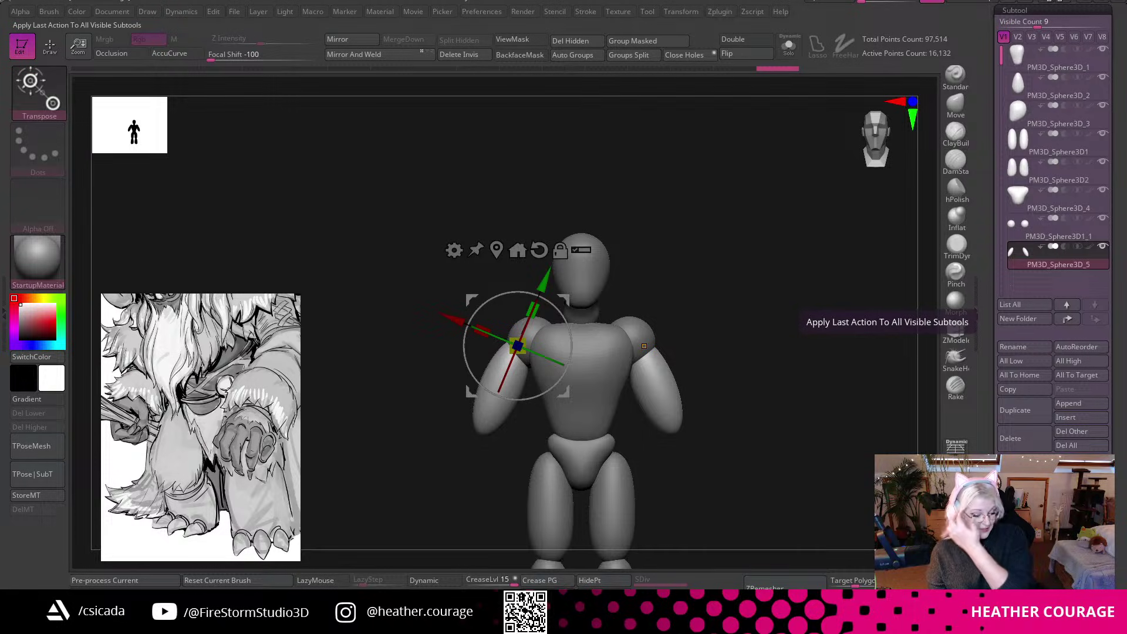
Duplicate the upper arms, select the copy, and move it down to the ends of the upper arms as forearms.
click(1019, 412)
click(640, 345)
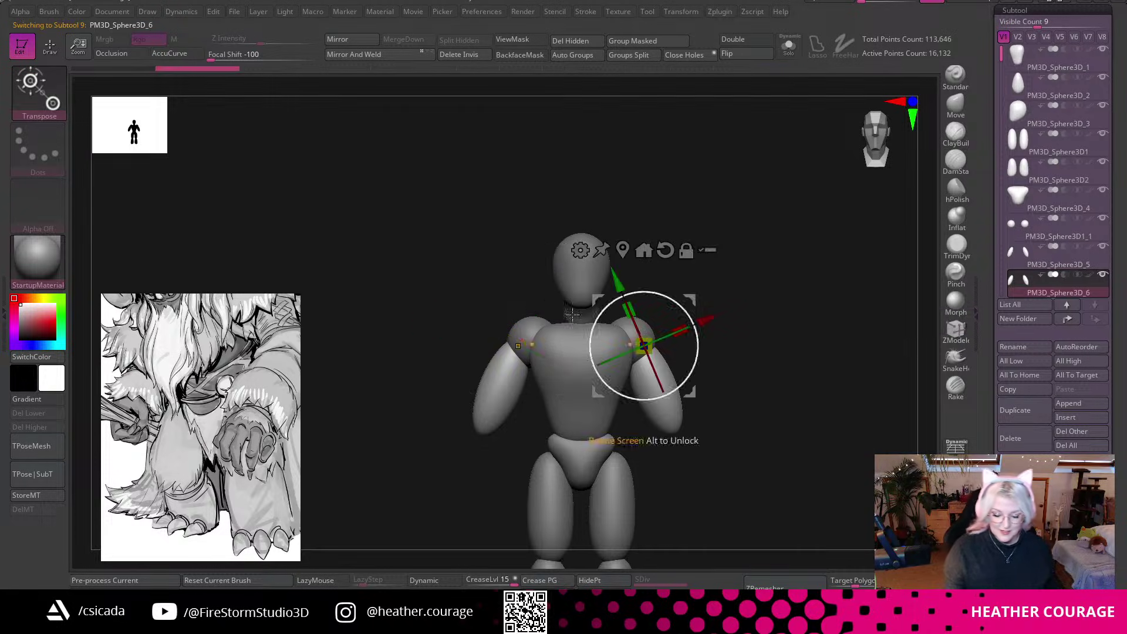
drag(614, 267, 646, 360)
drag(805, 438, 748, 442)
alt+drag(829, 349, 838, 381)
drag(795, 284, 847, 289)
click(880, 132)
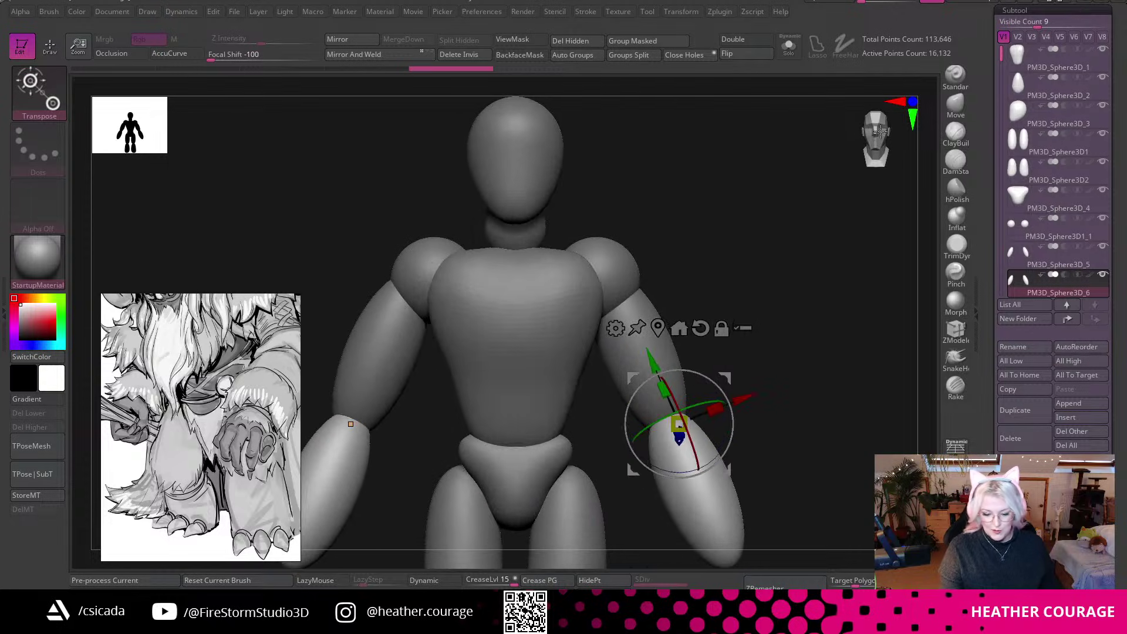
Select the neck and reshape its back with the Move Topological brush, pulling the base down into the upper back.
alt+click(520, 235)
alt+drag(757, 250, 767, 216)
key(b)
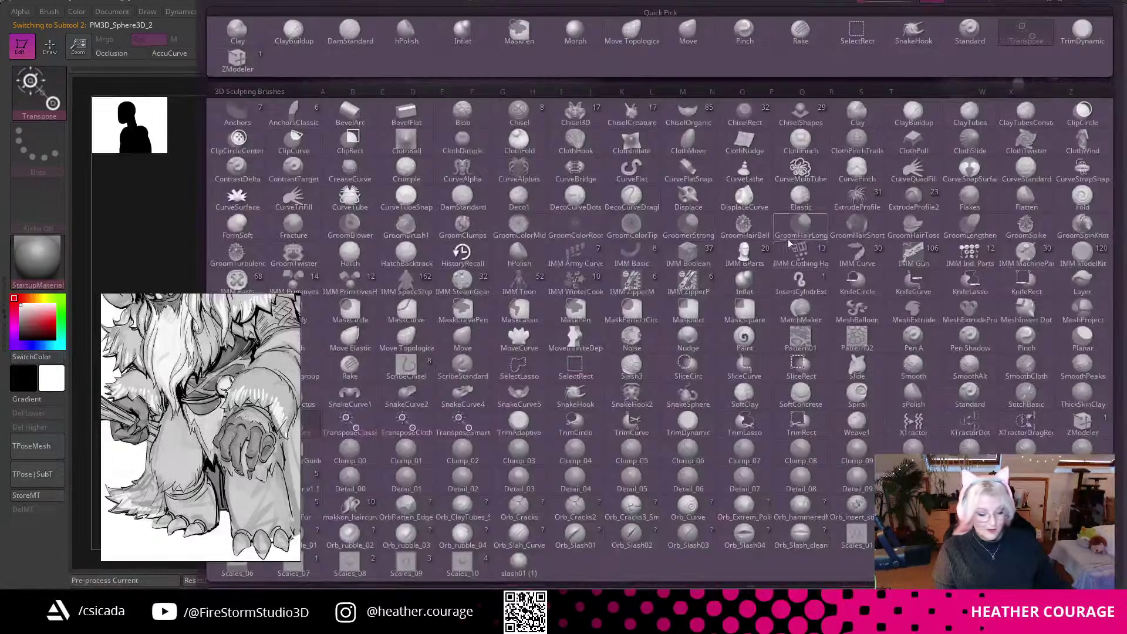
key(m)
key(t)
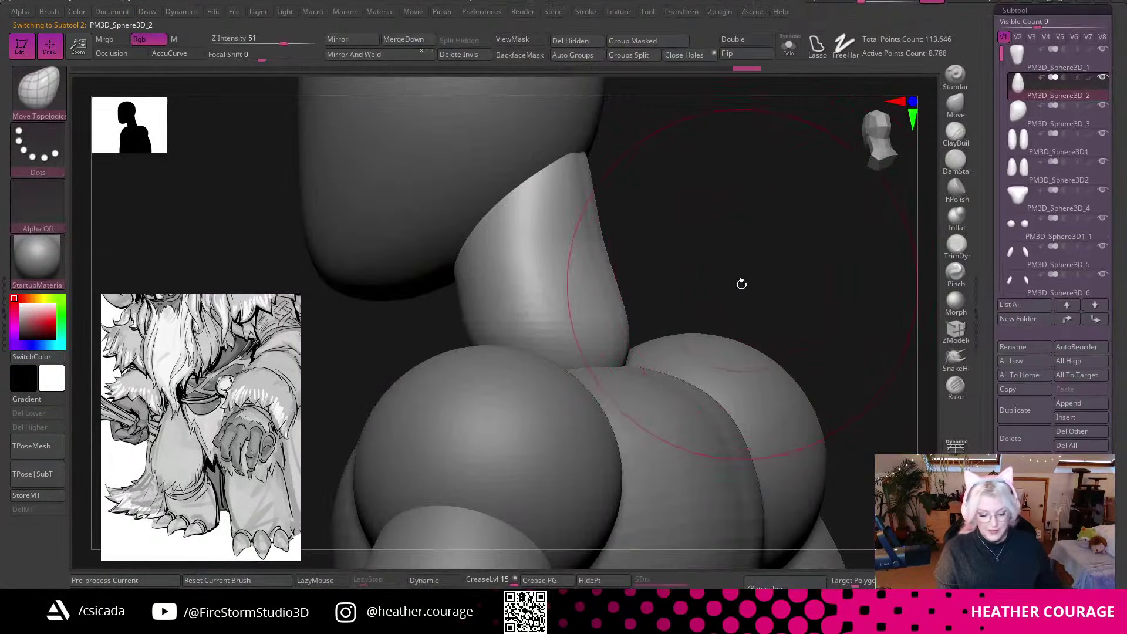
mouse_move(611, 357)
mouse_down()
mouse_move(632, 372)
mouse_move(645, 424)
mouse_up()
mouse_move(635, 332)
mouse_down()
mouse_move(626, 302)
mouse_move(613, 317)
mouse_up()
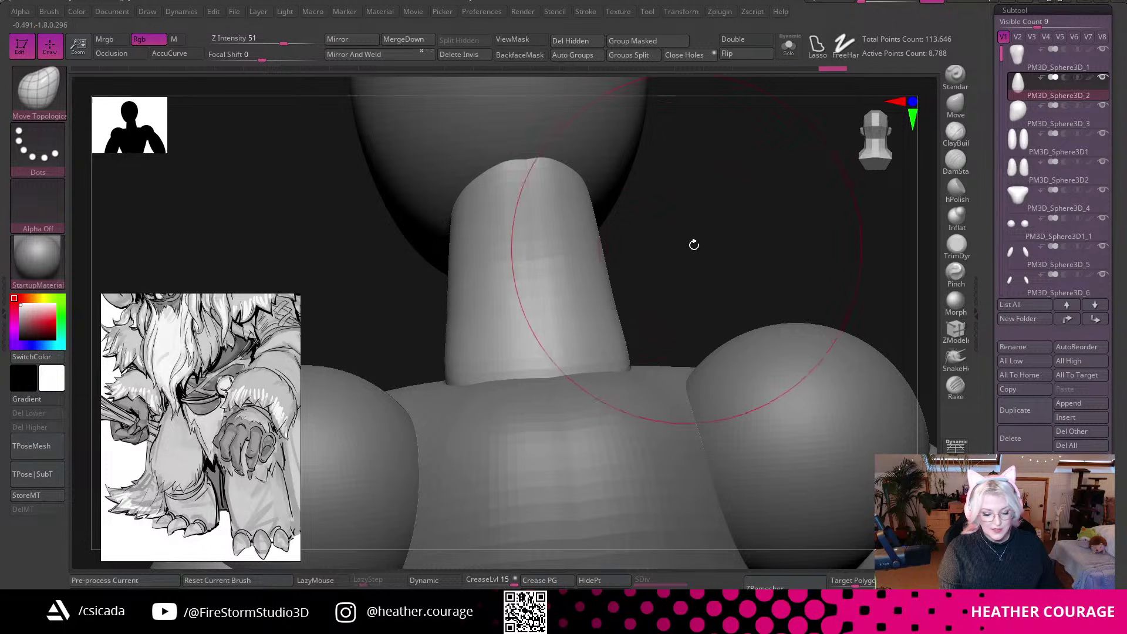
key(space)
drag(599, 294, 595, 290)
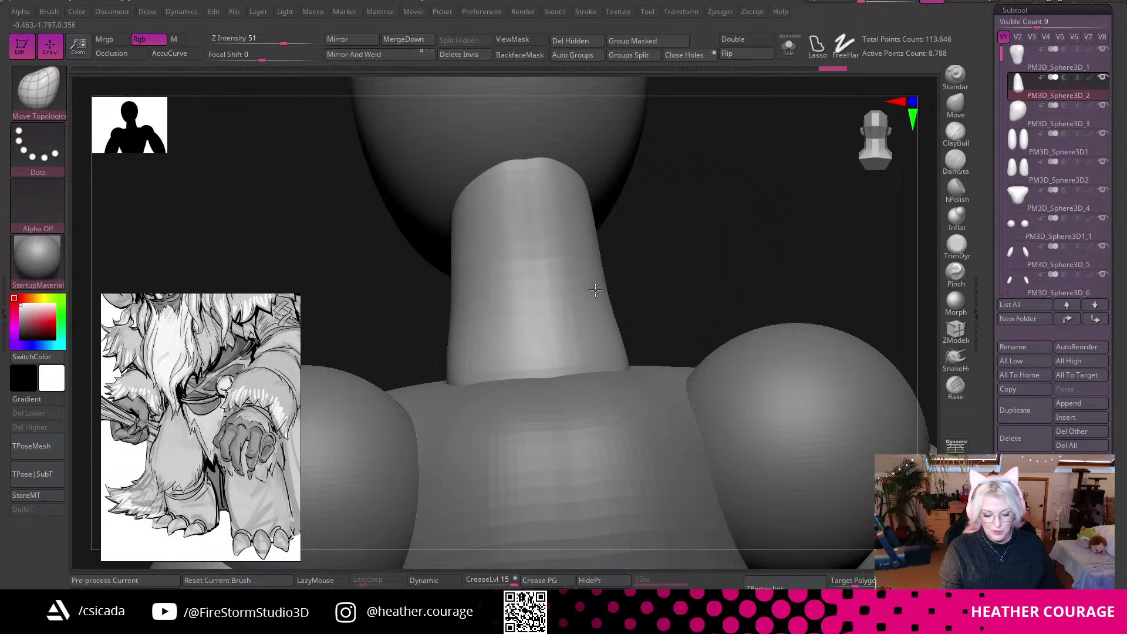
mouse_move(717, 264)
mouse_down()
mouse_move(775, 258)
mouse_move(739, 276)
mouse_up()
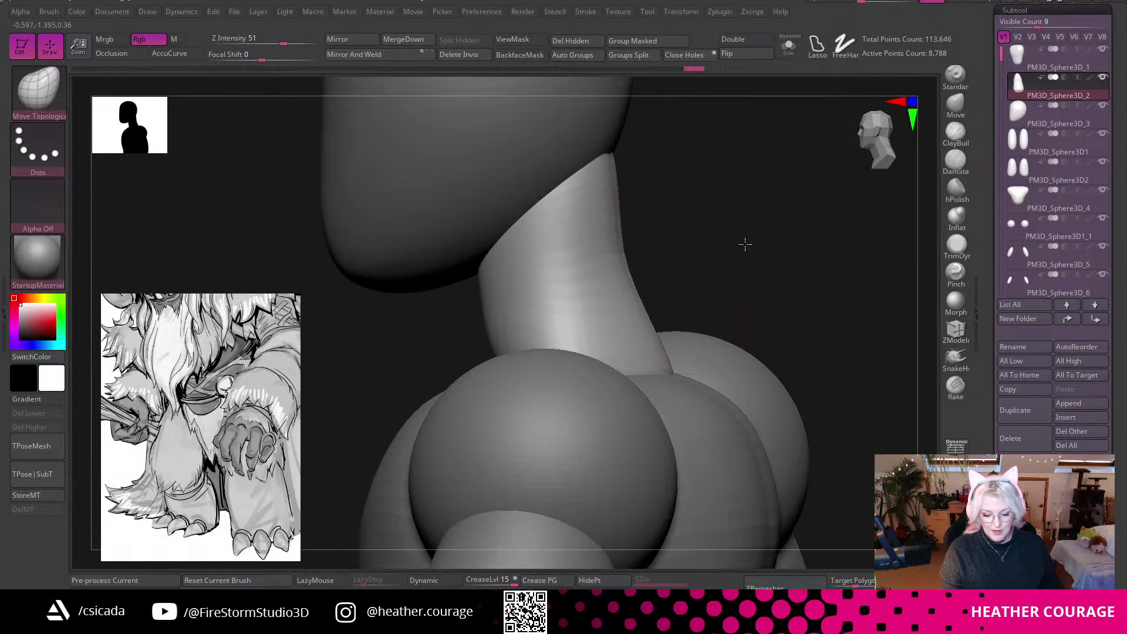
Pull the sides and front of the neck's base outward with Move Topological so it flares into the upper torso.
drag(737, 193, 639, 249)
drag(726, 273, 720, 309)
drag(661, 400, 699, 407)
drag(834, 317, 772, 330)
drag(687, 393, 689, 401)
mouse_move(850, 216)
mouse_down()
mouse_move(828, 274)
mouse_move(813, 282)
mouse_up()
drag(736, 340, 784, 319)
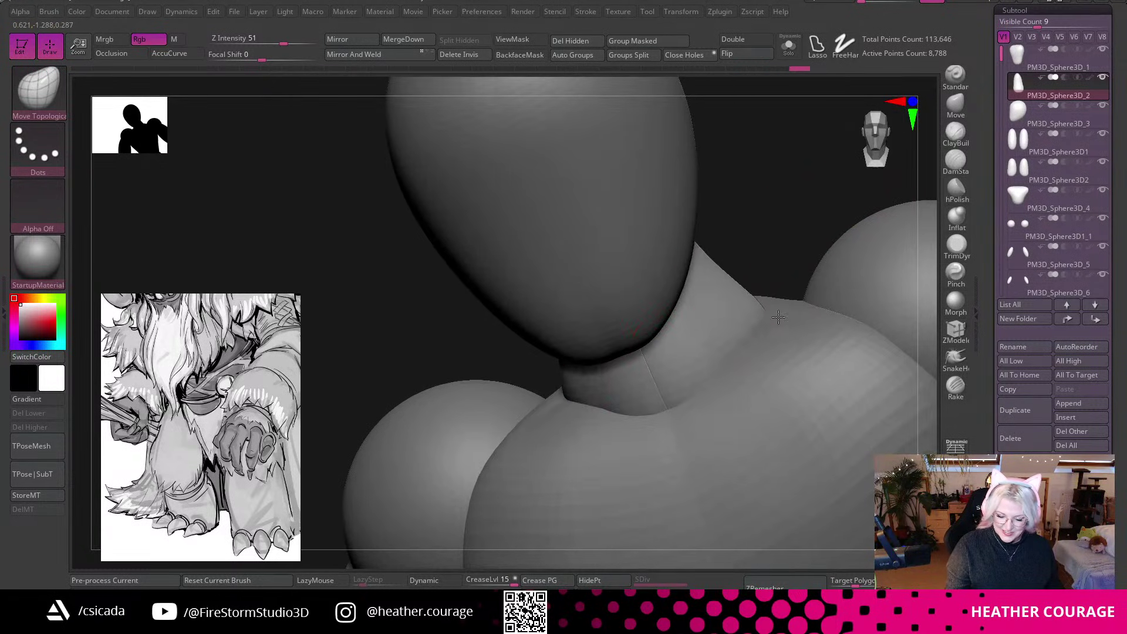
drag(783, 186, 893, 68)
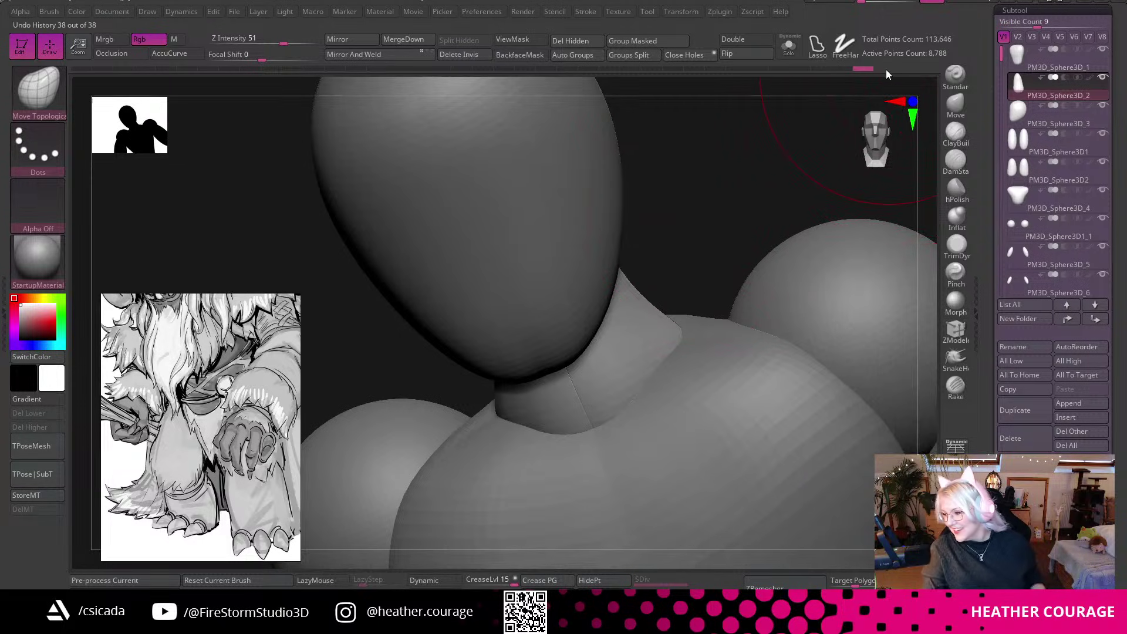
mouse_move(885, 70)
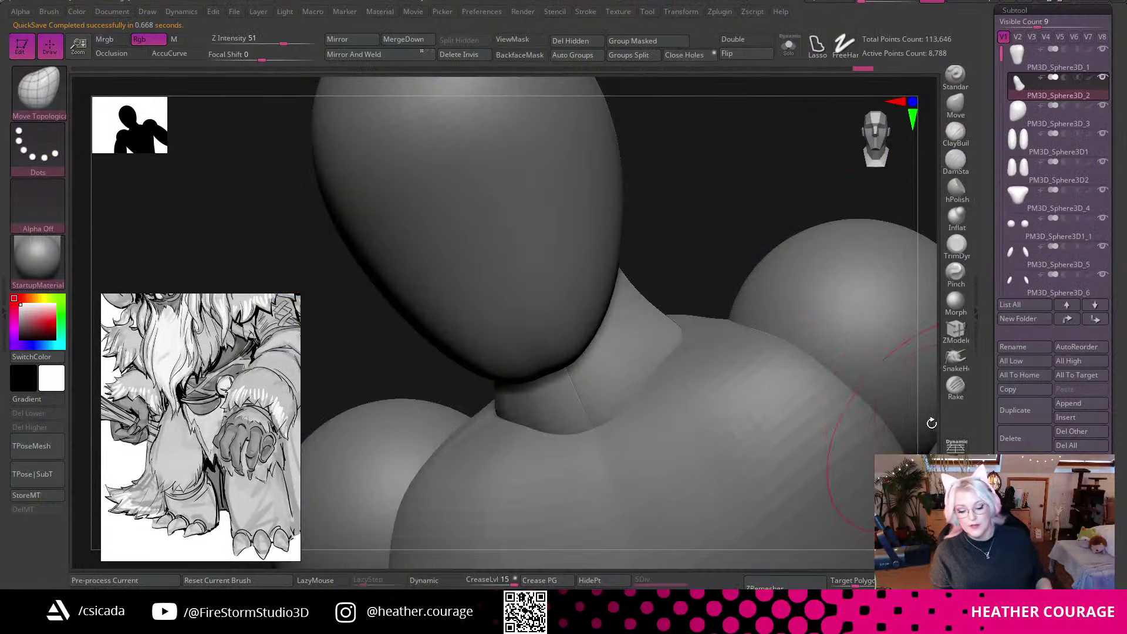
click(869, 144)
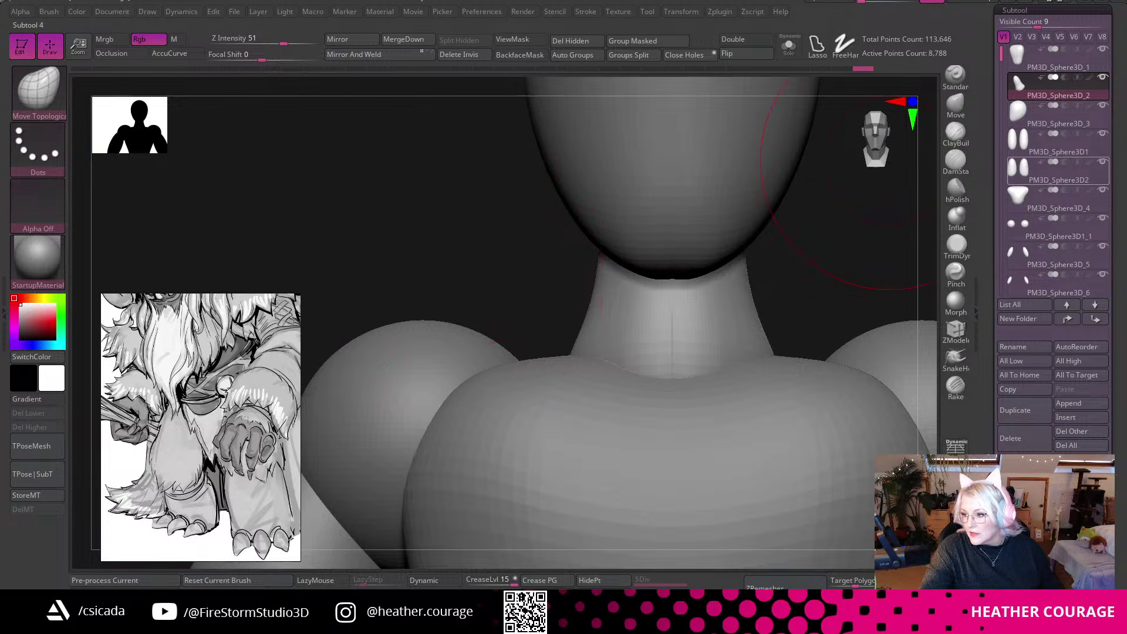
mouse_move(1021, 169)
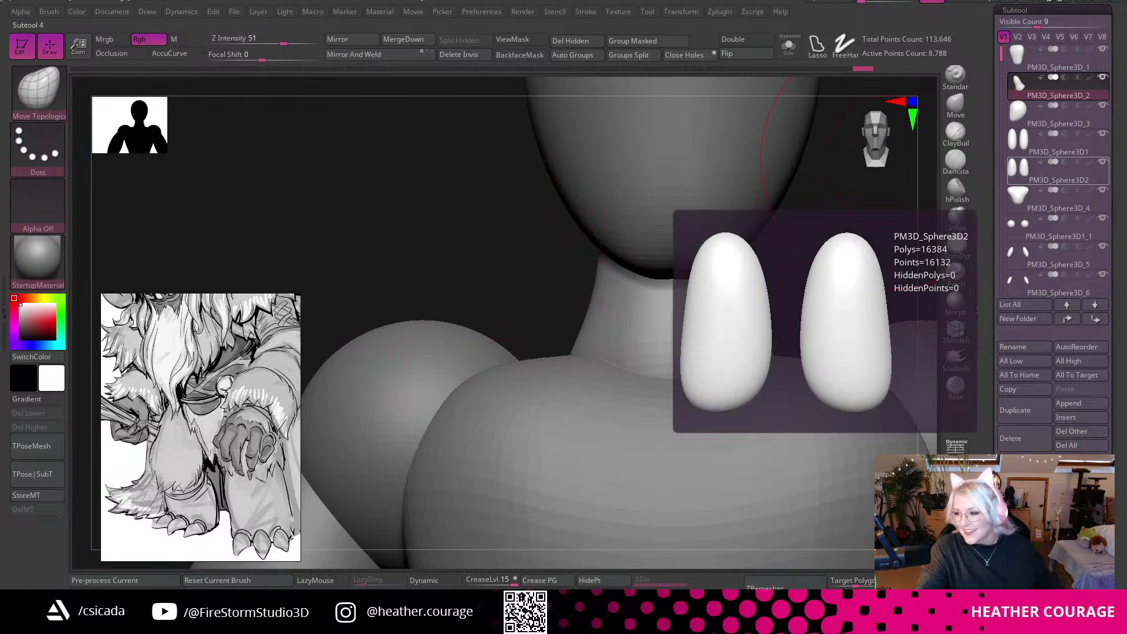
Switch to the browser's ArtStation portfolio, enlarge the window, and open the skull-armoured staff-bearer artwork to examine its renders.
drag(1126, 40, 942, 49)
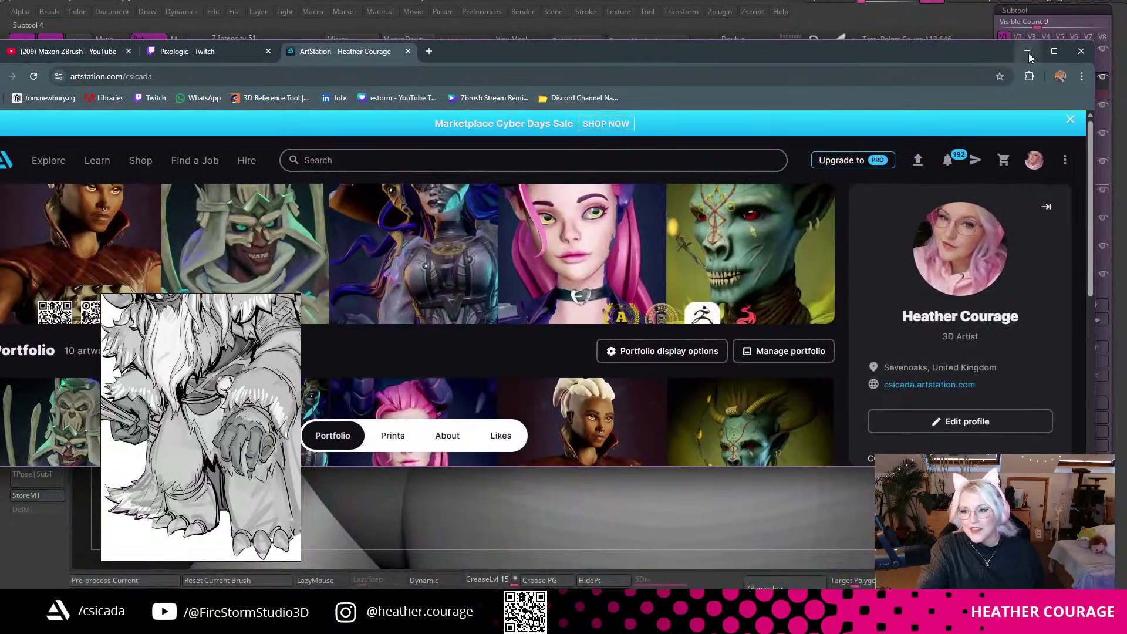
click(1040, 58)
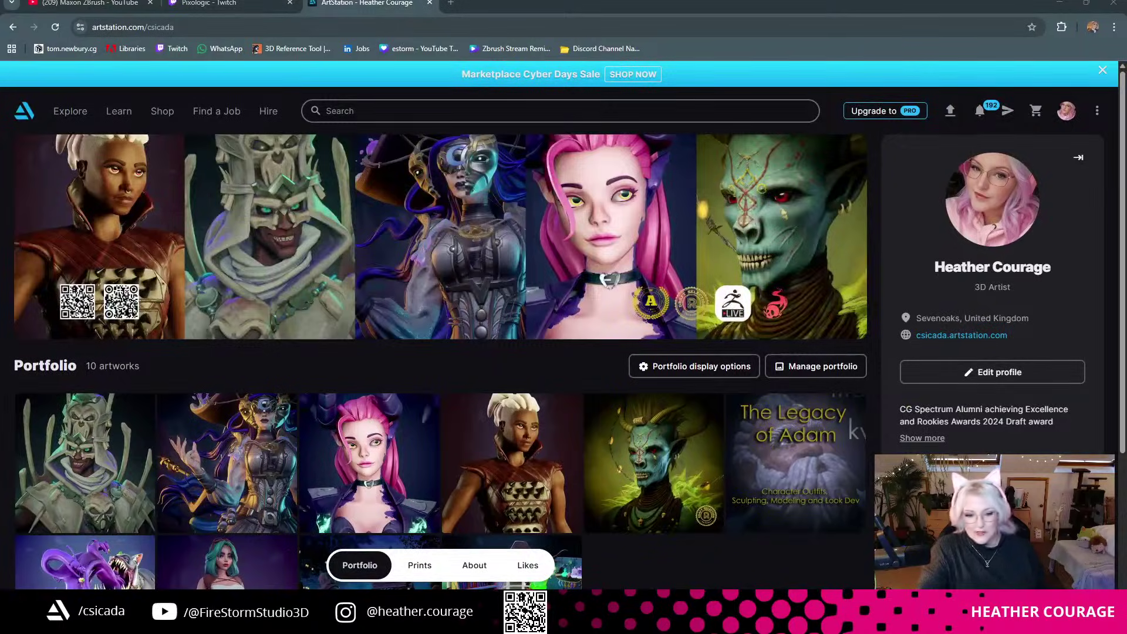
click(531, 437)
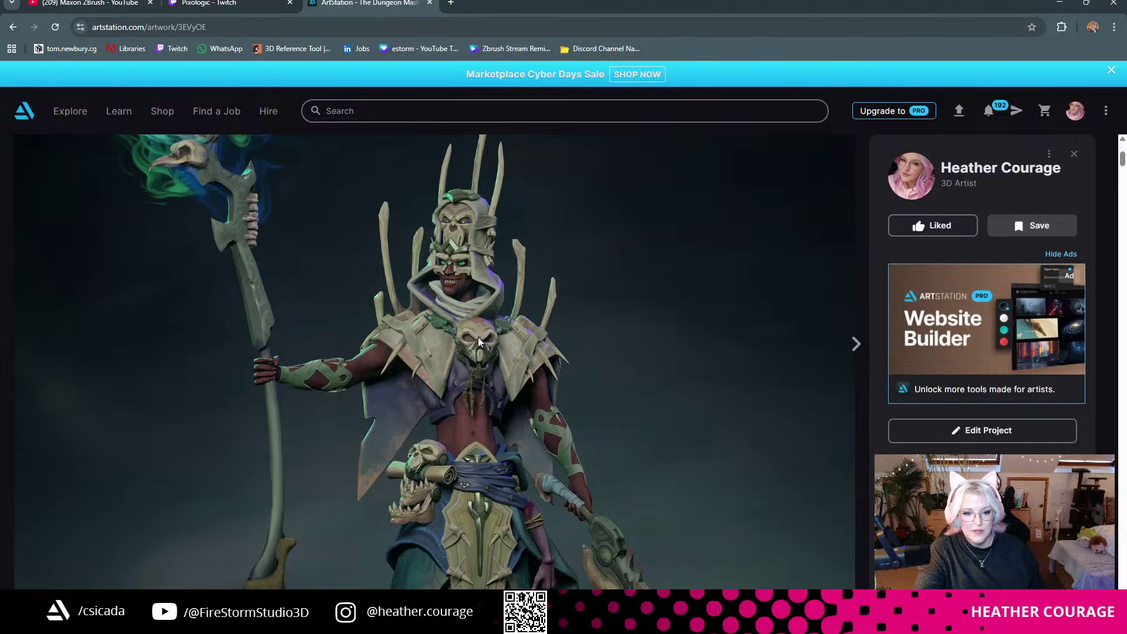
scroll(475, 334, down, 7)
scroll(508, 315, up, 3)
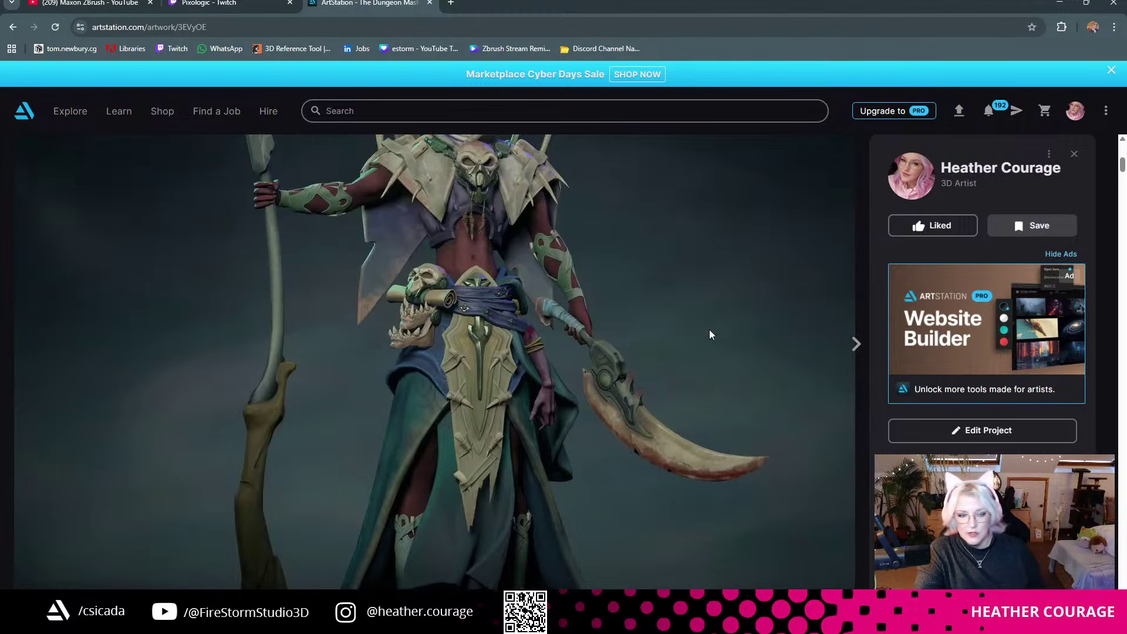
Return to the artist's own ArtStation profile and look over the portfolio thumbnails.
click(1075, 114)
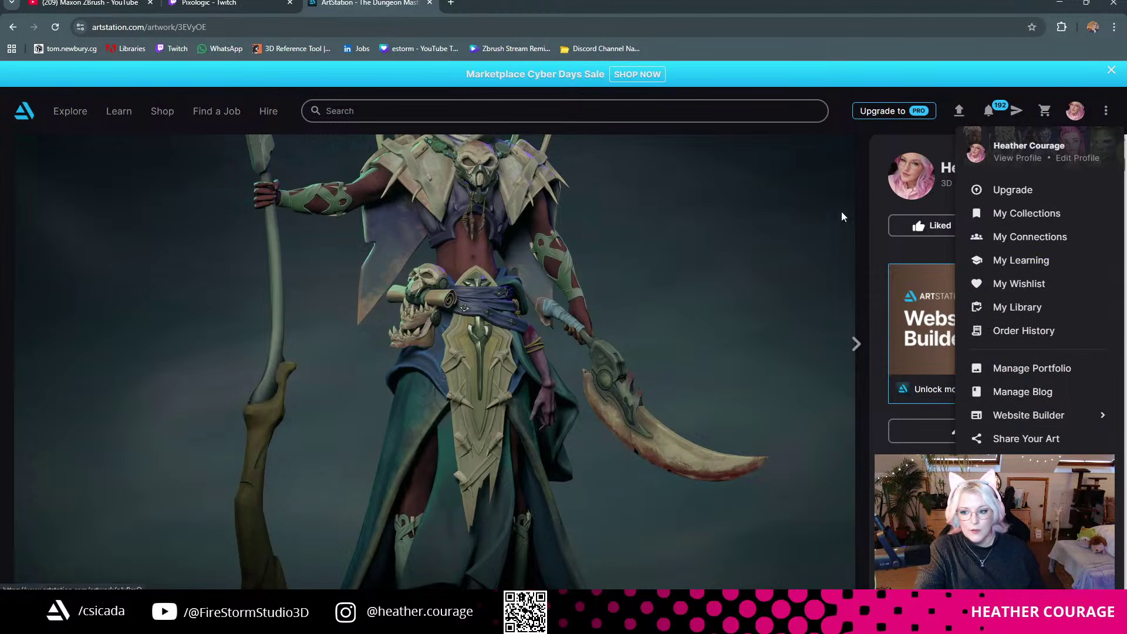
click(1018, 158)
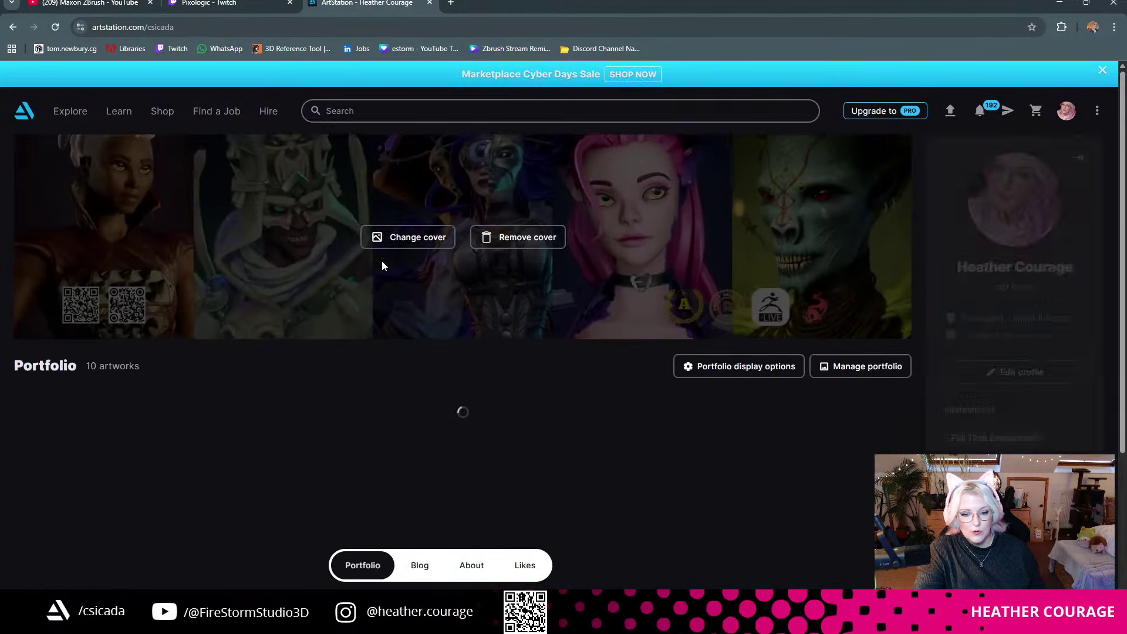
scroll(181, 340, down, 2)
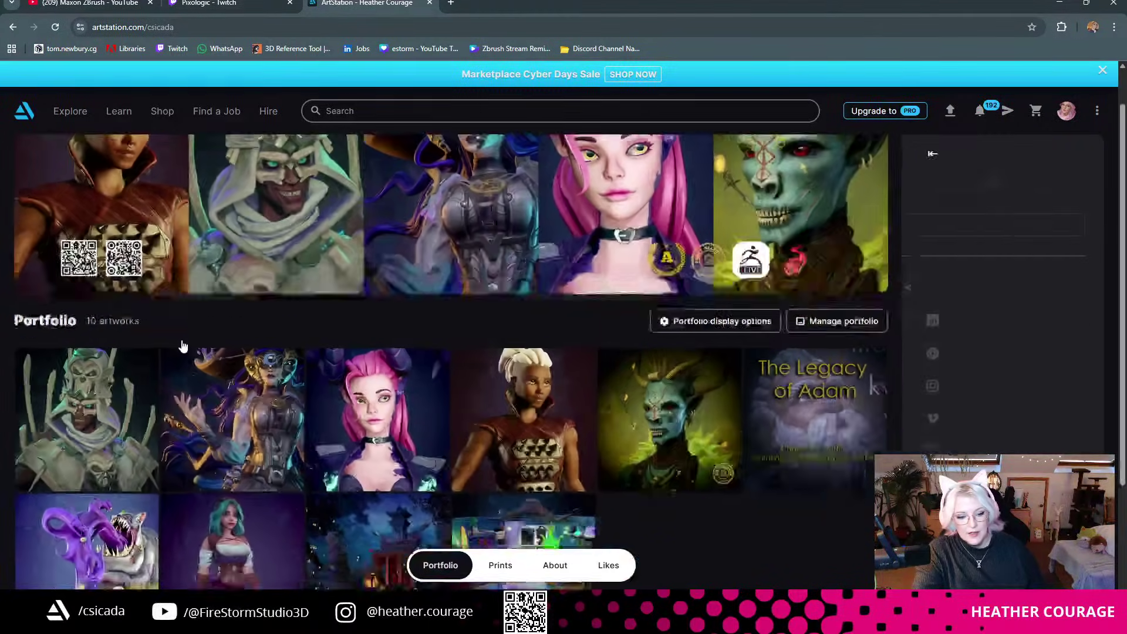
Open the Witch of the Moon artwork from the portfolio and examine its renders down to the wireframe view.
click(249, 389)
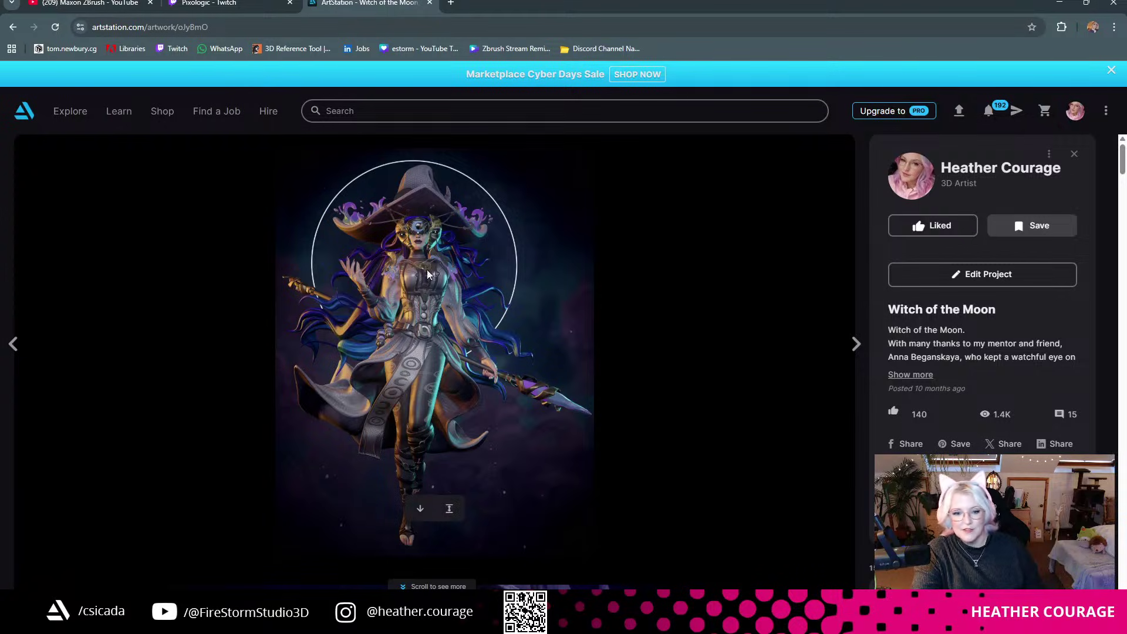
scroll(597, 371, down, 7)
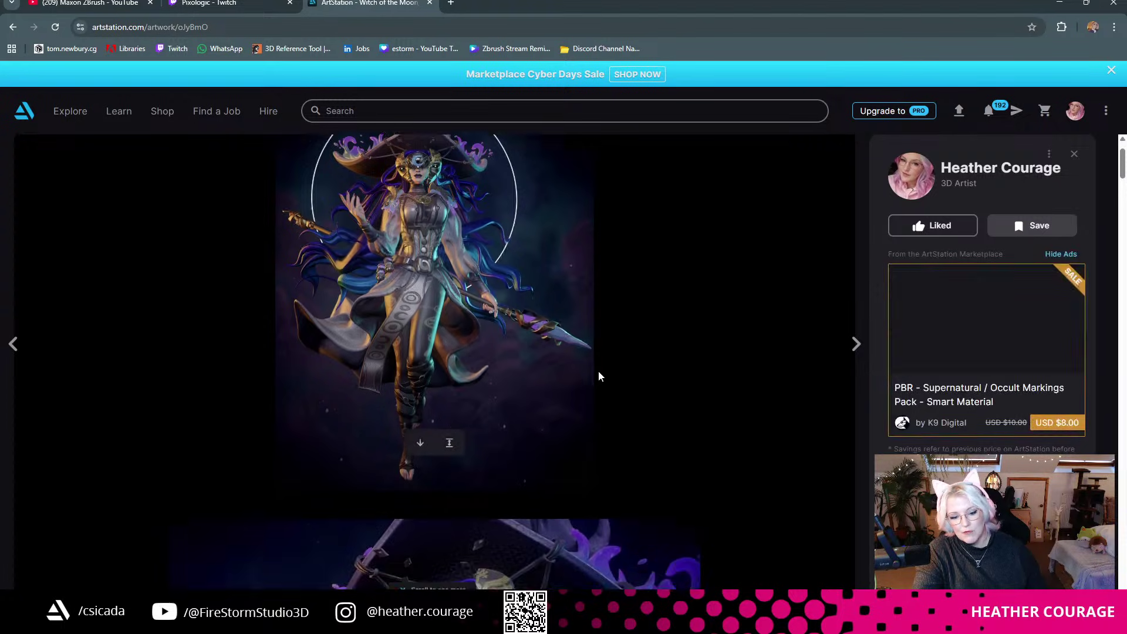
scroll(599, 375, down, 4)
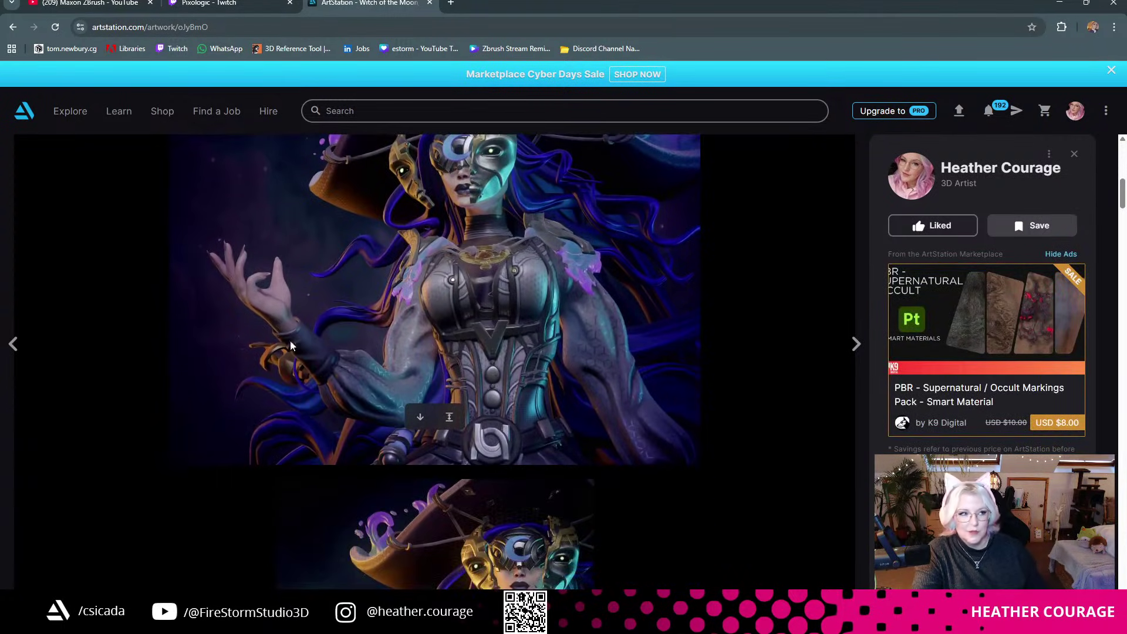
scroll(426, 420, down, 3)
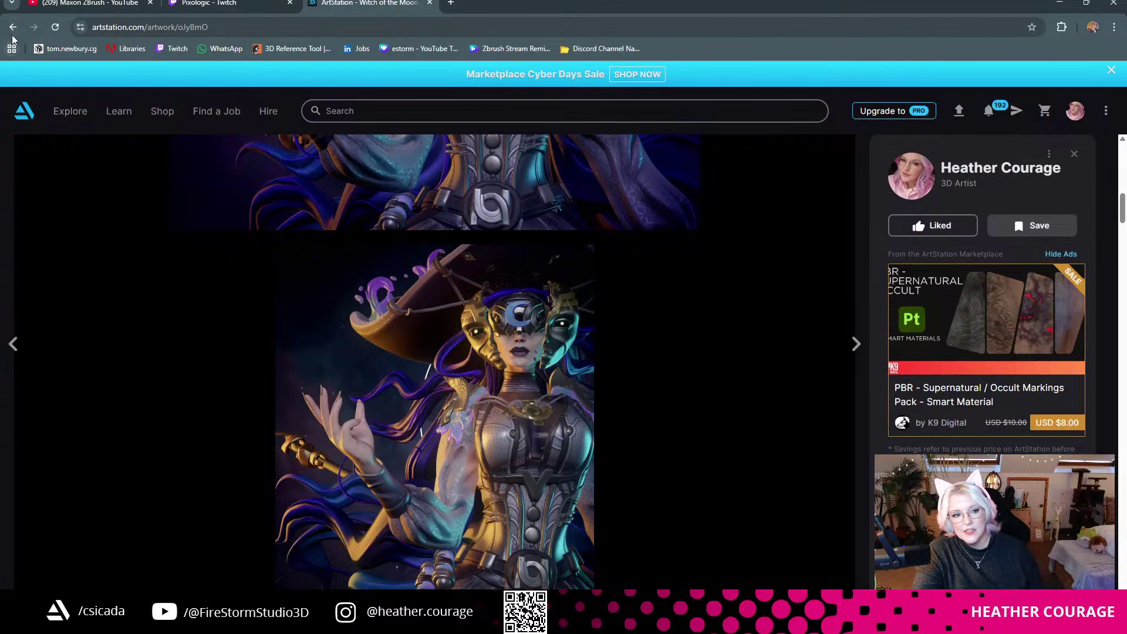
scroll(492, 382, down, 1)
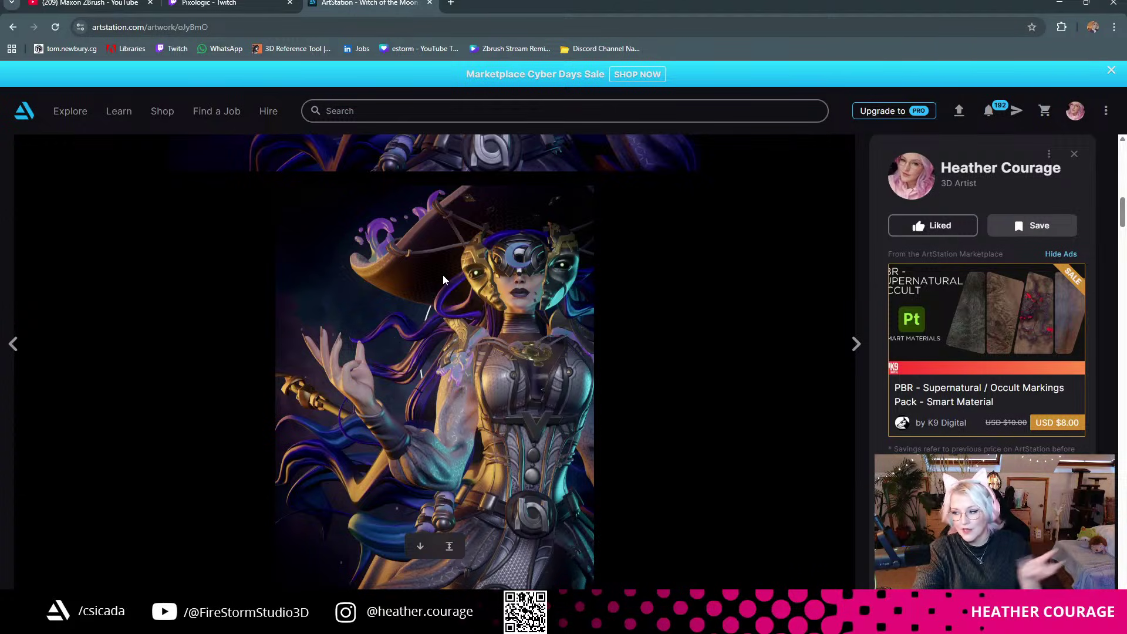
scroll(308, 320, down, 6)
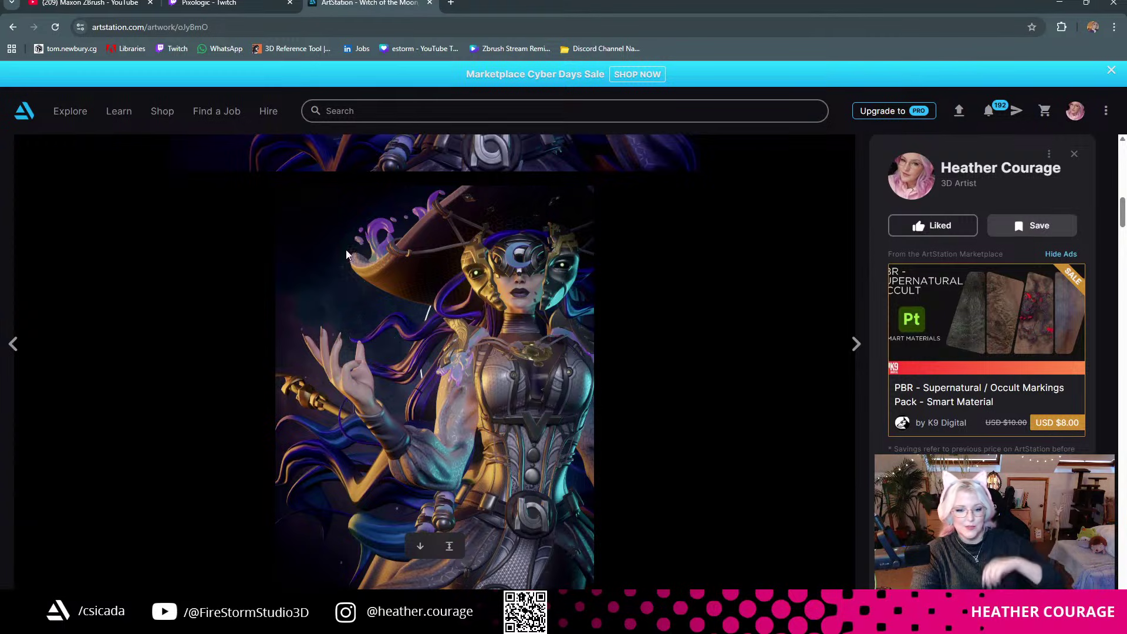
scroll(305, 328, down, 5)
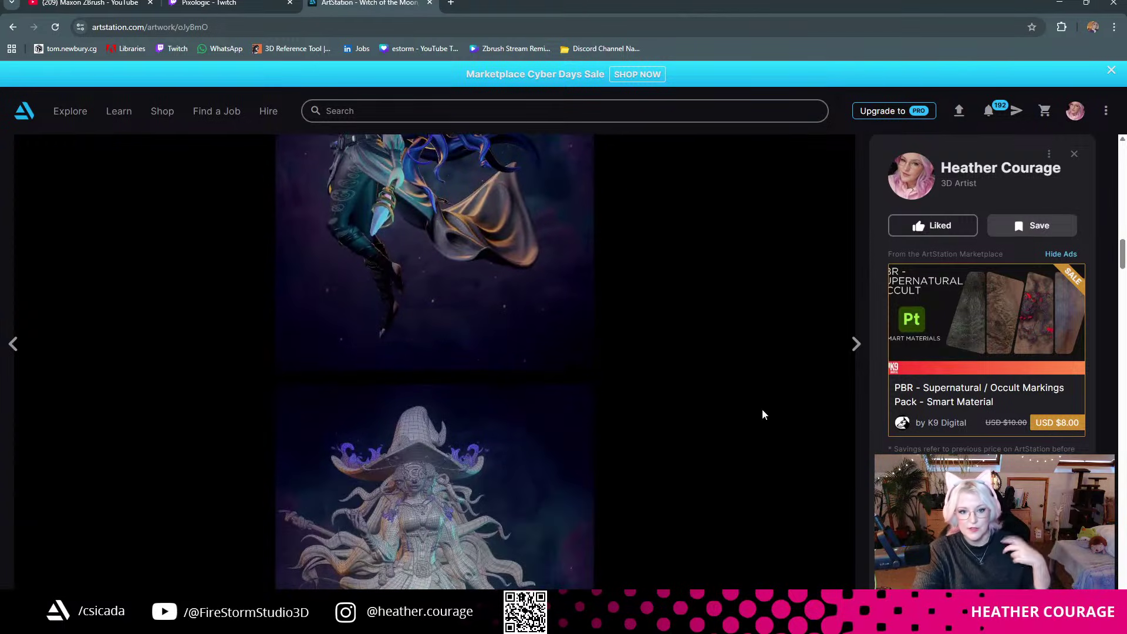
scroll(667, 320, down, 9)
scroll(193, 142, up, 2)
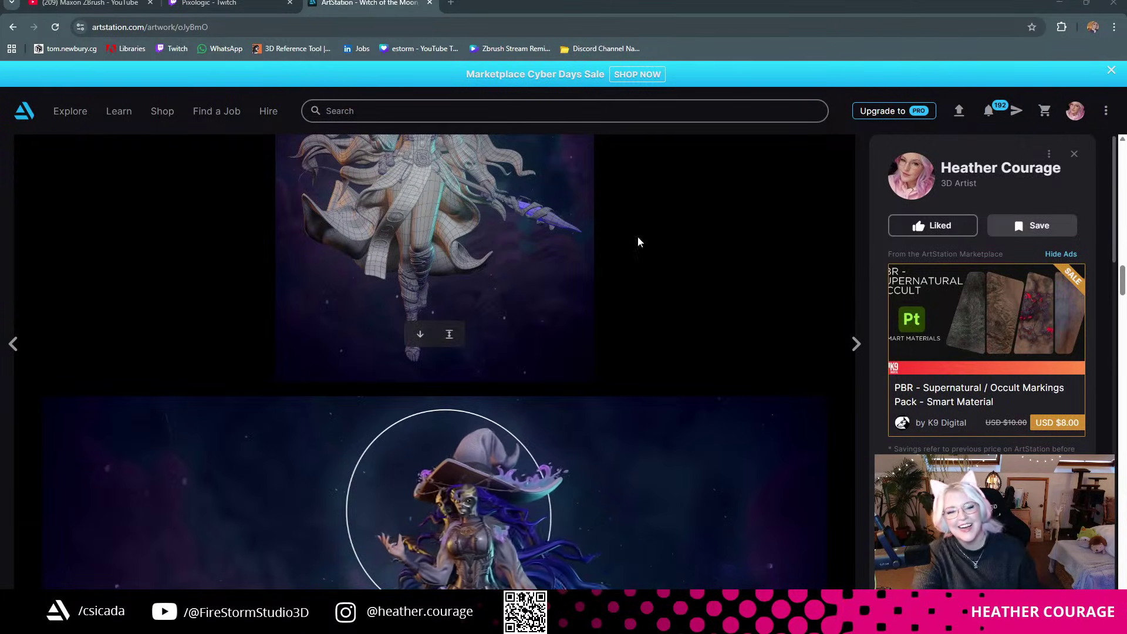
Return to the artist's profile and open the Tokoloshe artwork to examine its renders, Unreal collaboration video and face close-up.
click(1074, 111)
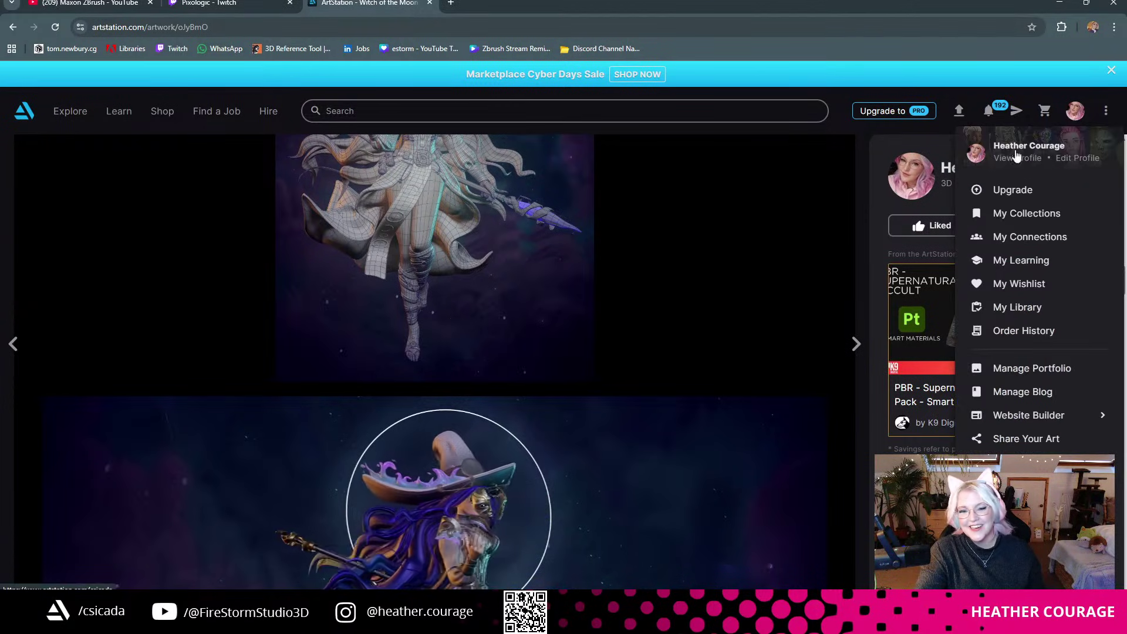
click(1061, 165)
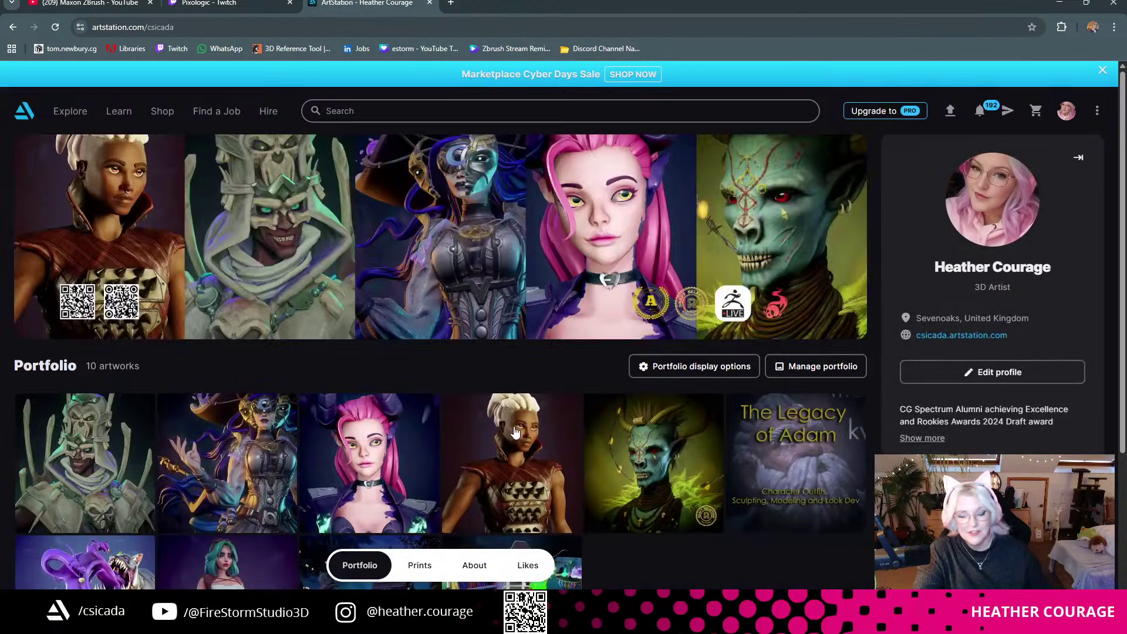
click(652, 470)
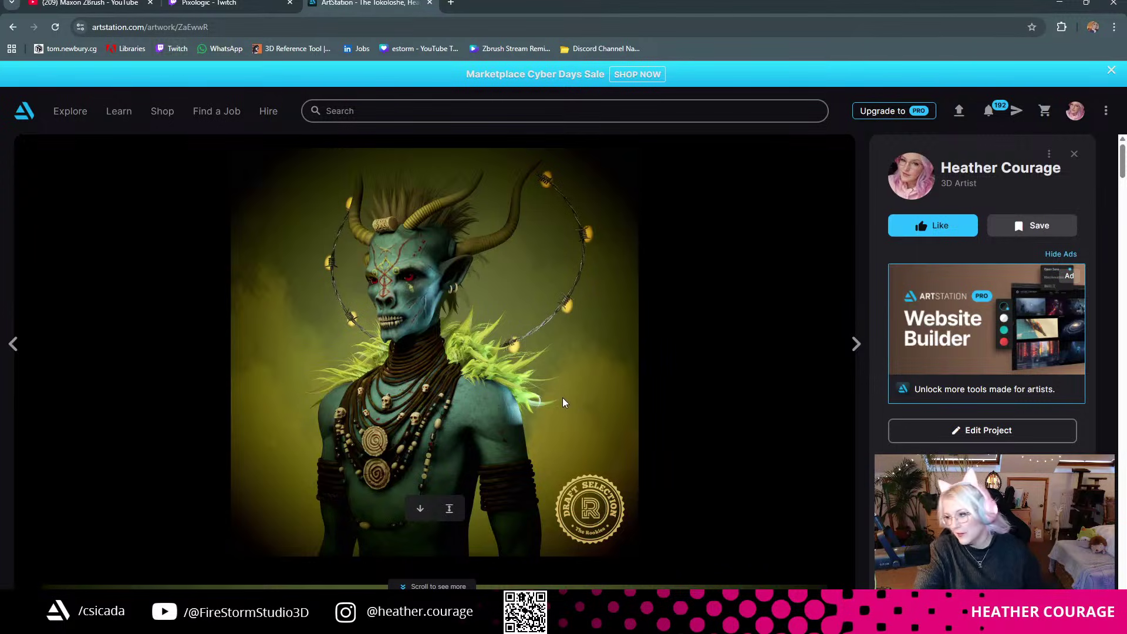
scroll(560, 397, down, 5)
scroll(559, 396, down, 3)
scroll(332, 246, up, 3)
scroll(415, 372, down, 6)
scroll(617, 302, down, 2)
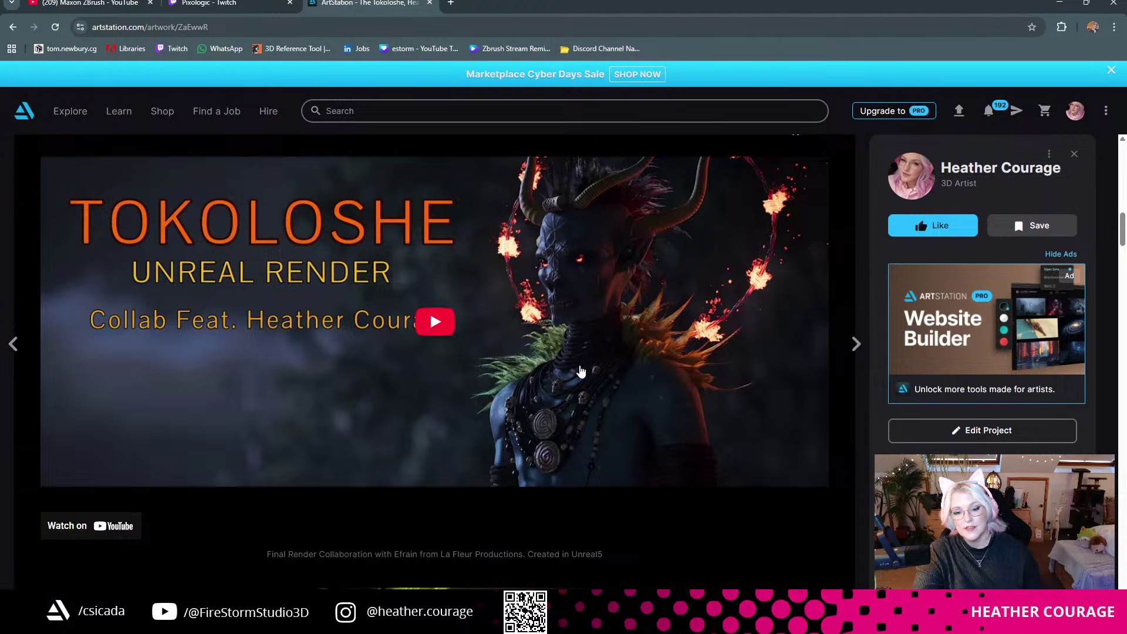
scroll(581, 390, up, 1)
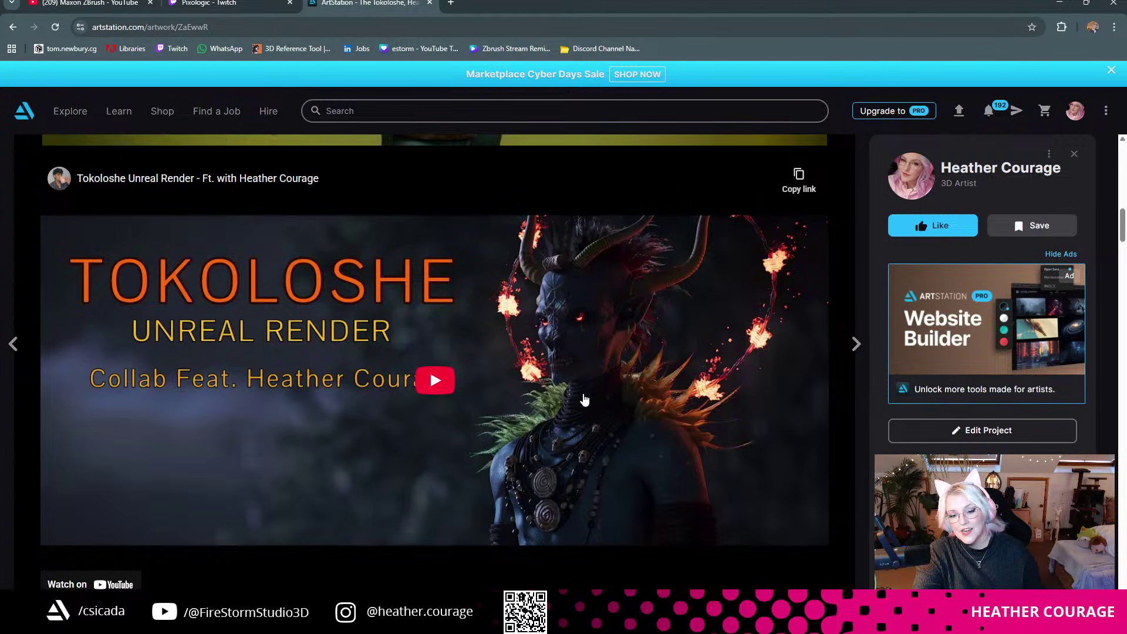
scroll(584, 400, down, 5)
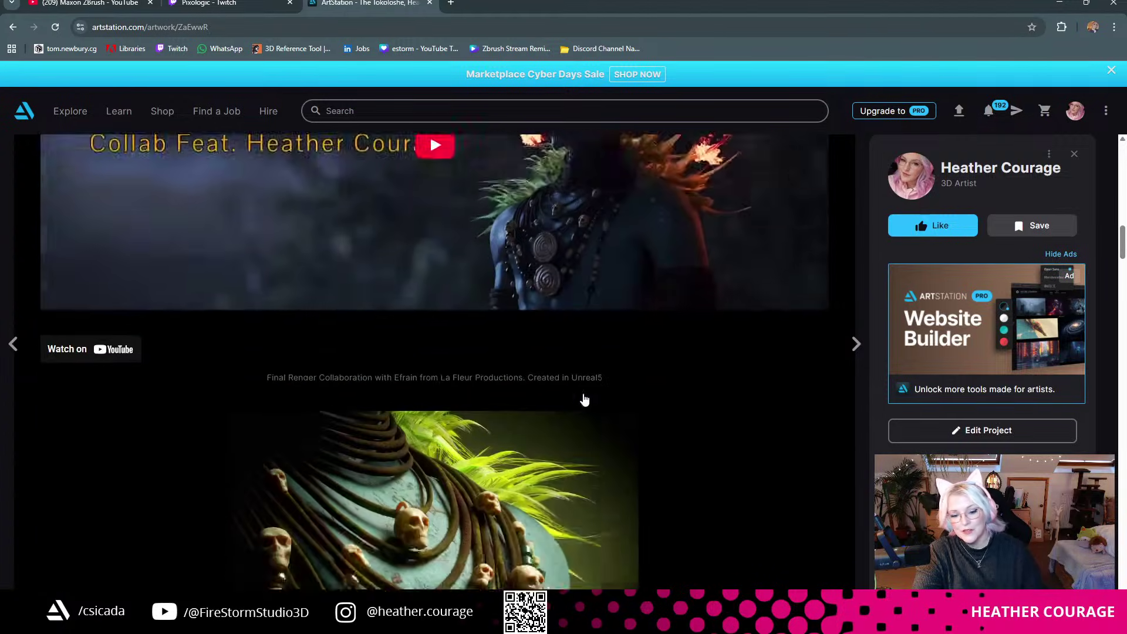
scroll(584, 400, down, 12)
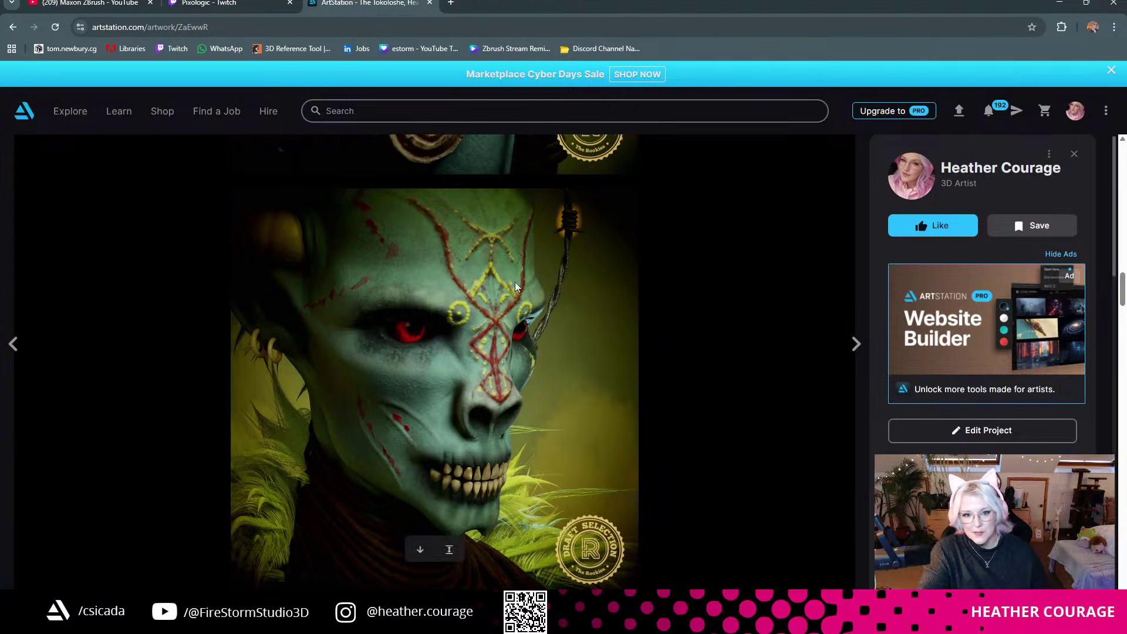
Switch back to ZBrush and bring up the Krampus concept drawing over the canvas, fitted within its reference window.
click(1057, 4)
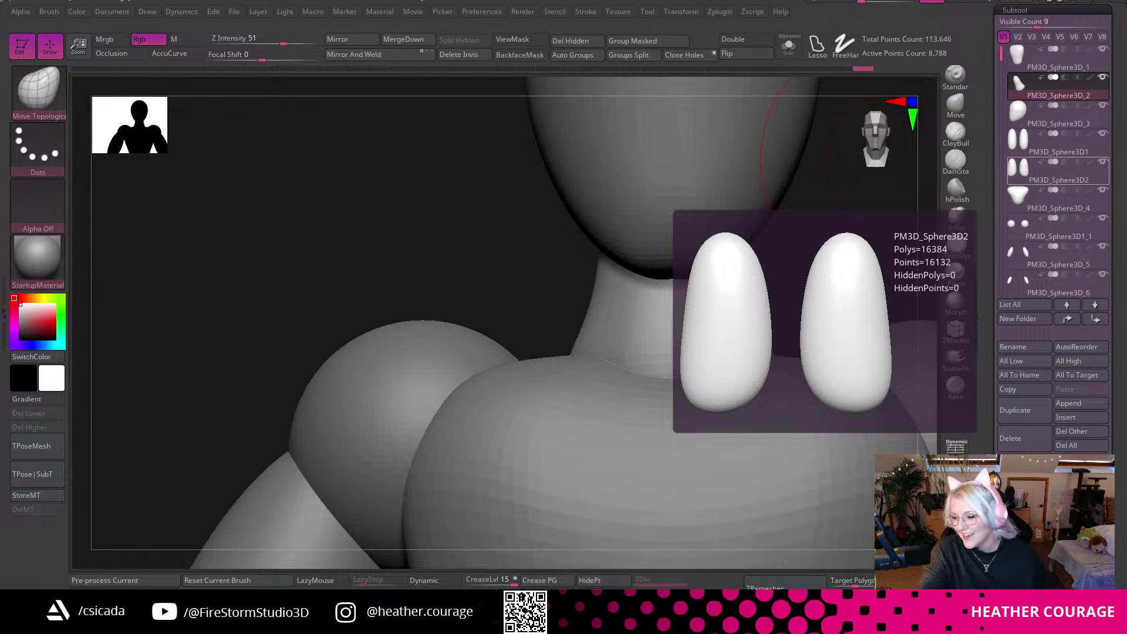
key(alt+Tab)
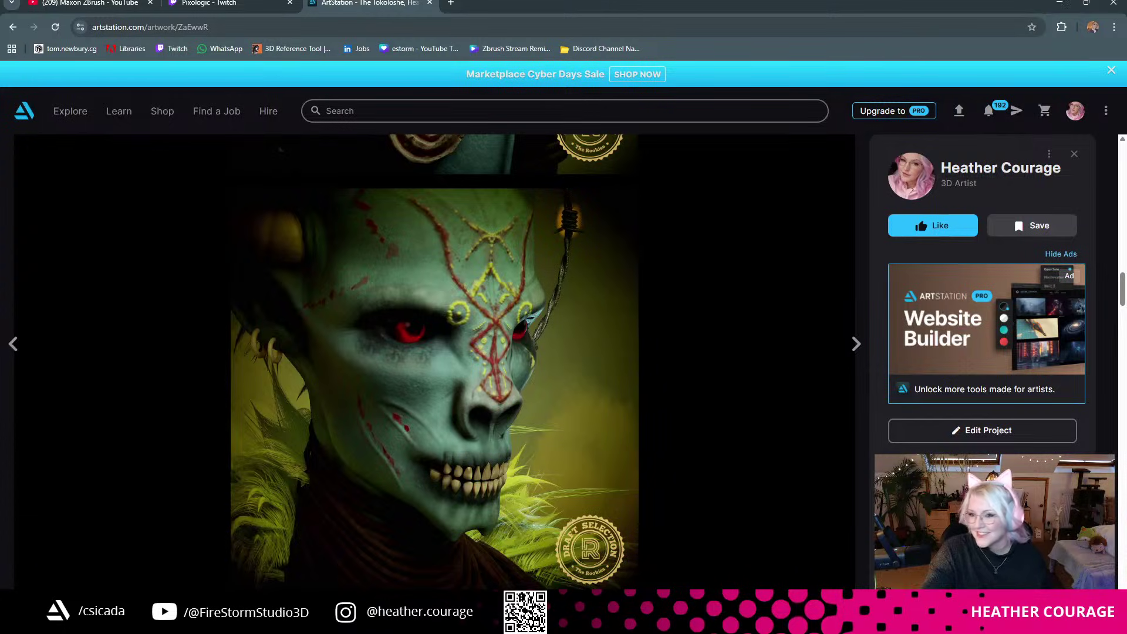
drag(549, 2, 1126, 9)
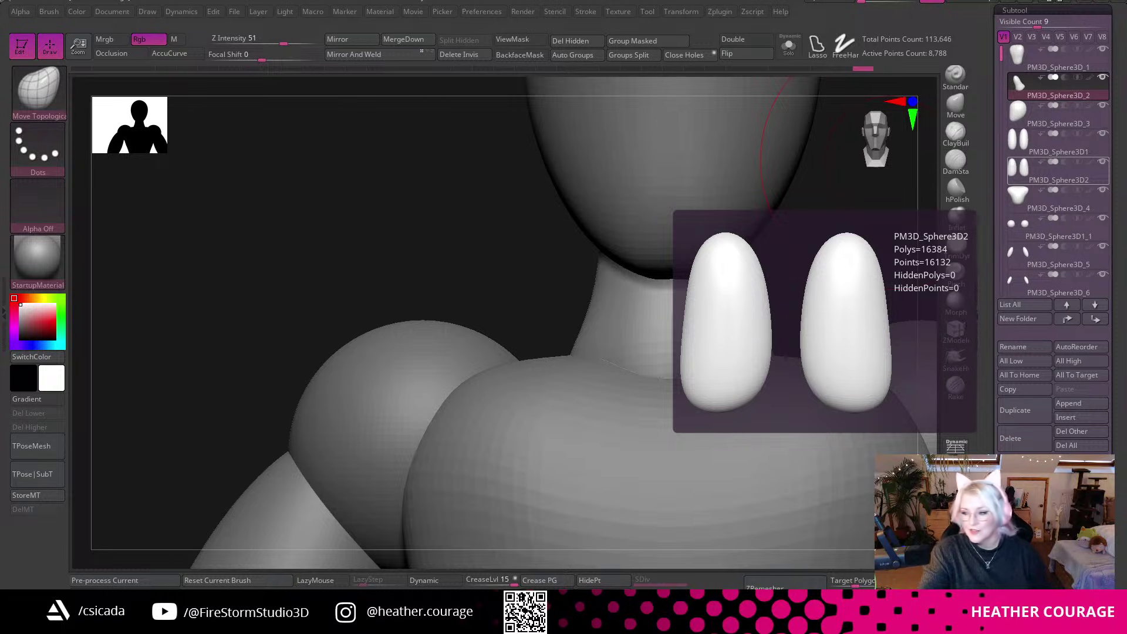
right_drag(1126, 454, 385, 395)
scroll(257, 302, down, 4)
middle_drag(270, 320, 286, 404)
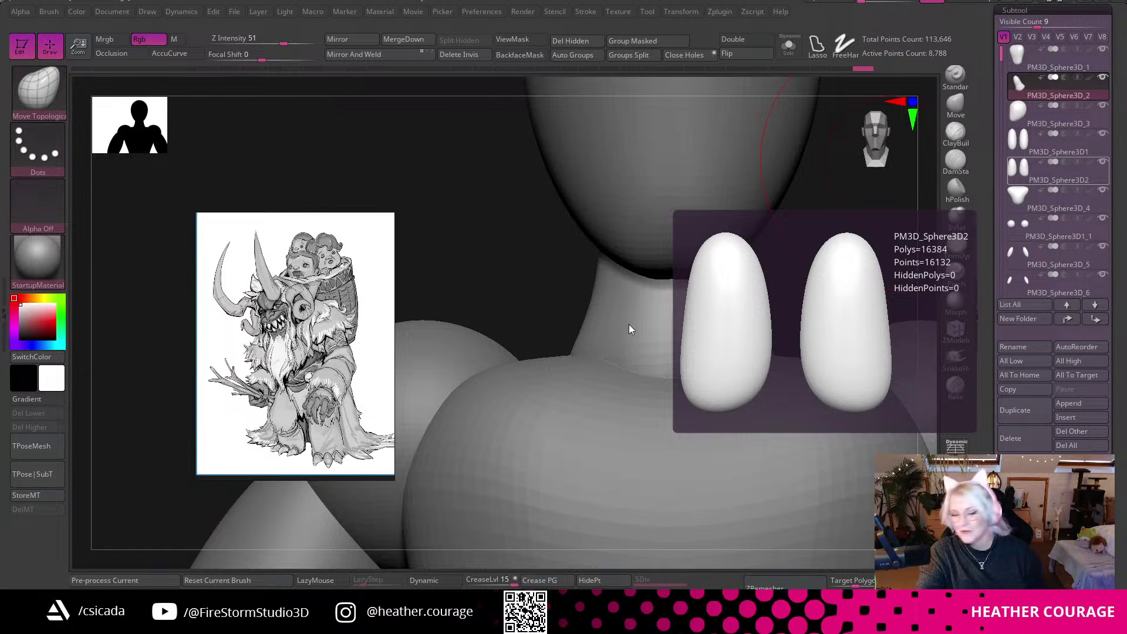
Frame the blocked-out body beside the Krampus concept drawing and enlarge the reference window.
mouse_move(394, 220)
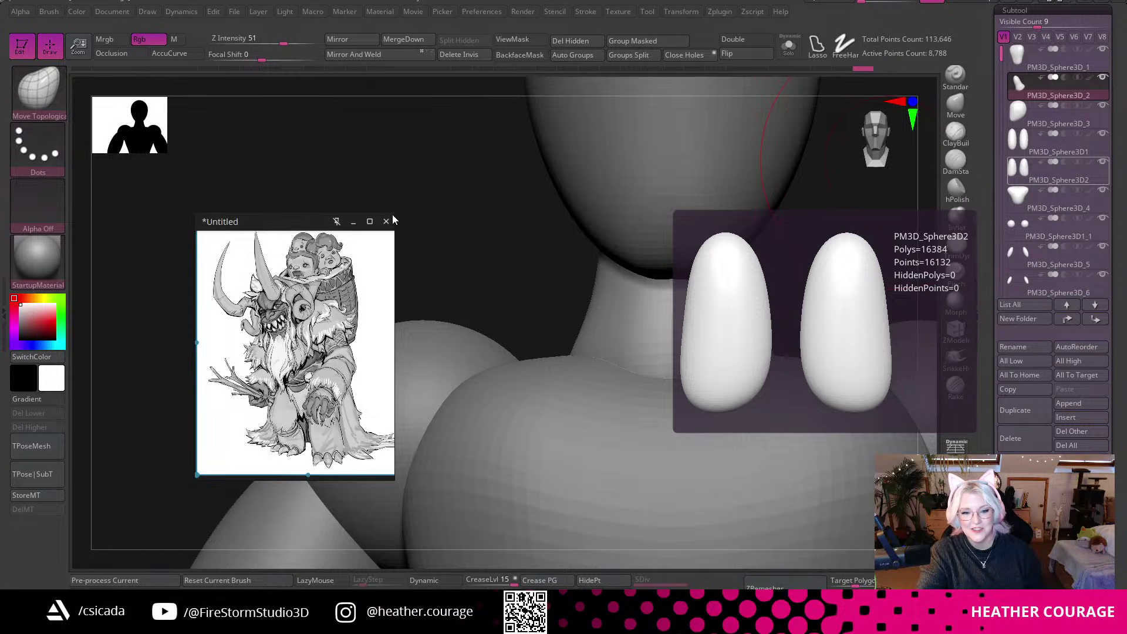
scroll(551, 261, down, 2)
right_drag(559, 344, 453, 237)
alt+right_drag(651, 329, 589, 193)
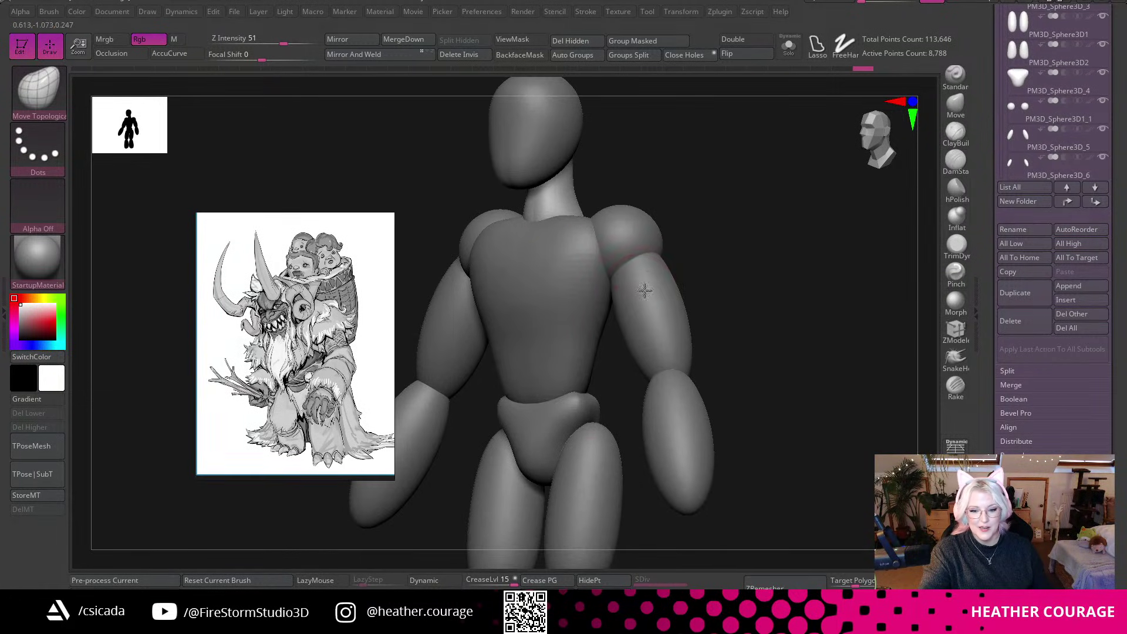
mouse_move(391, 222)
drag(391, 212, 449, 123)
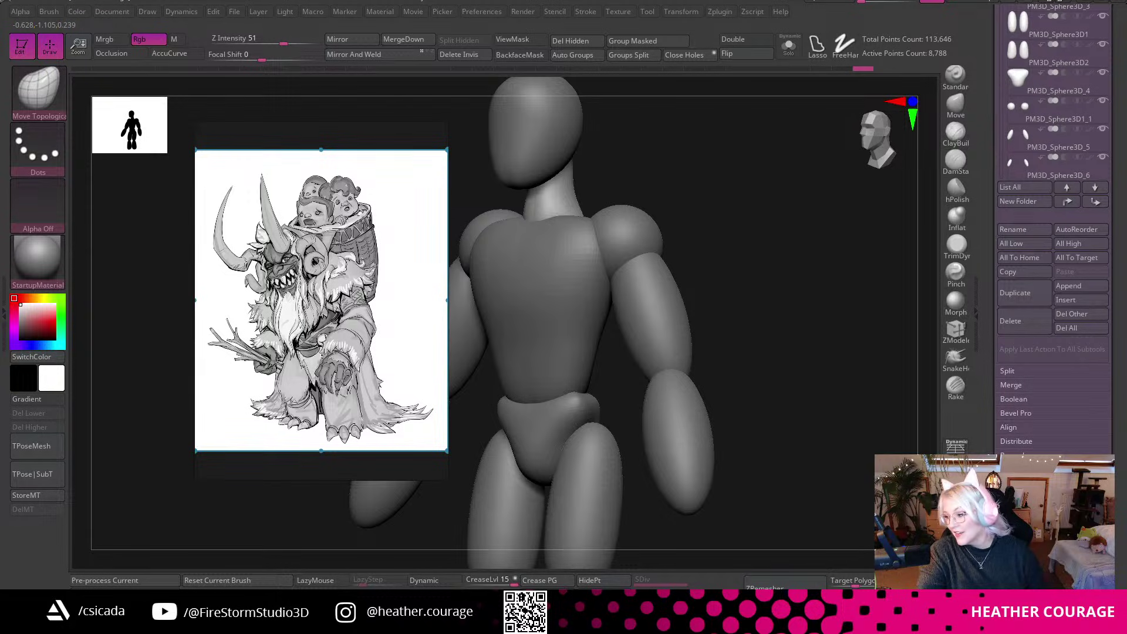
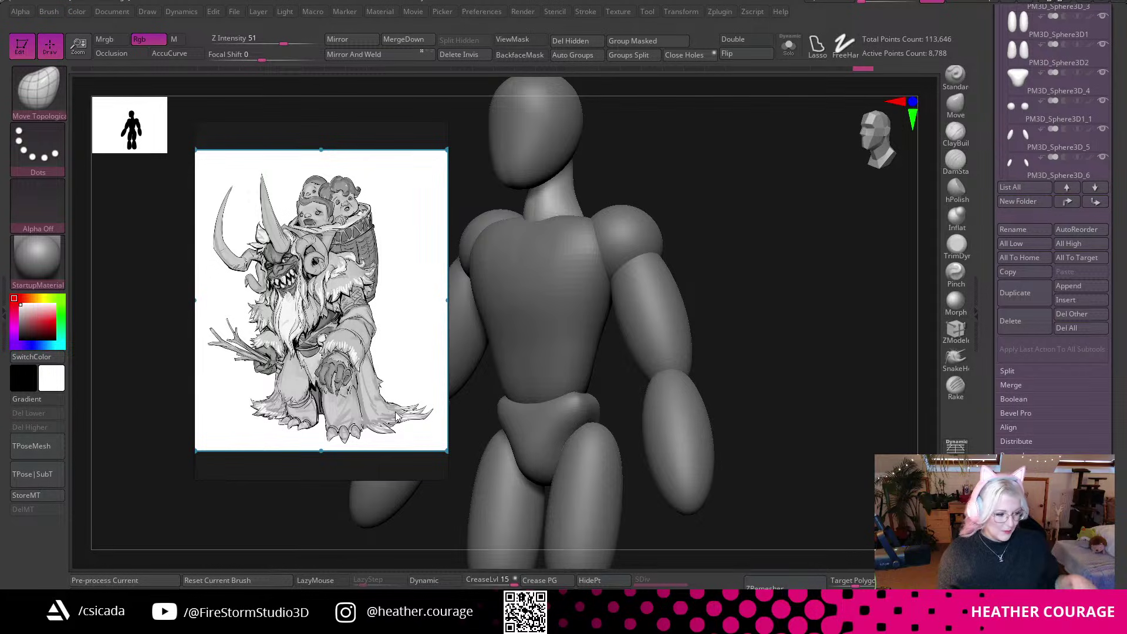
Face the figure from the front, select the mirrored shoulder spheres and activate the transform gizmo.
click(870, 143)
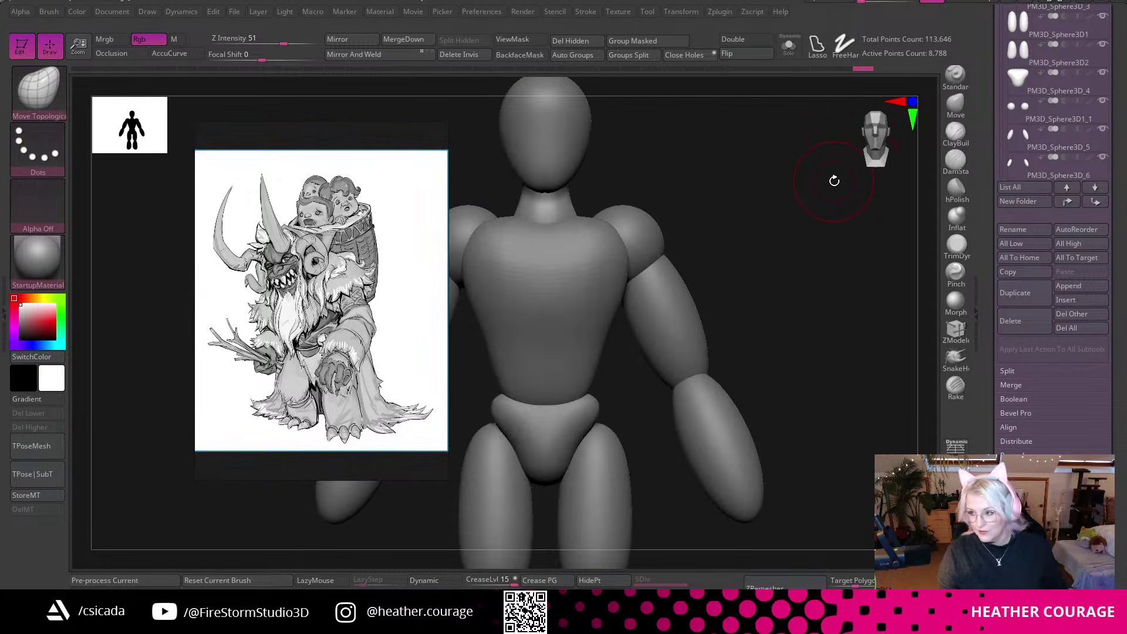
alt+drag(736, 263, 702, 243)
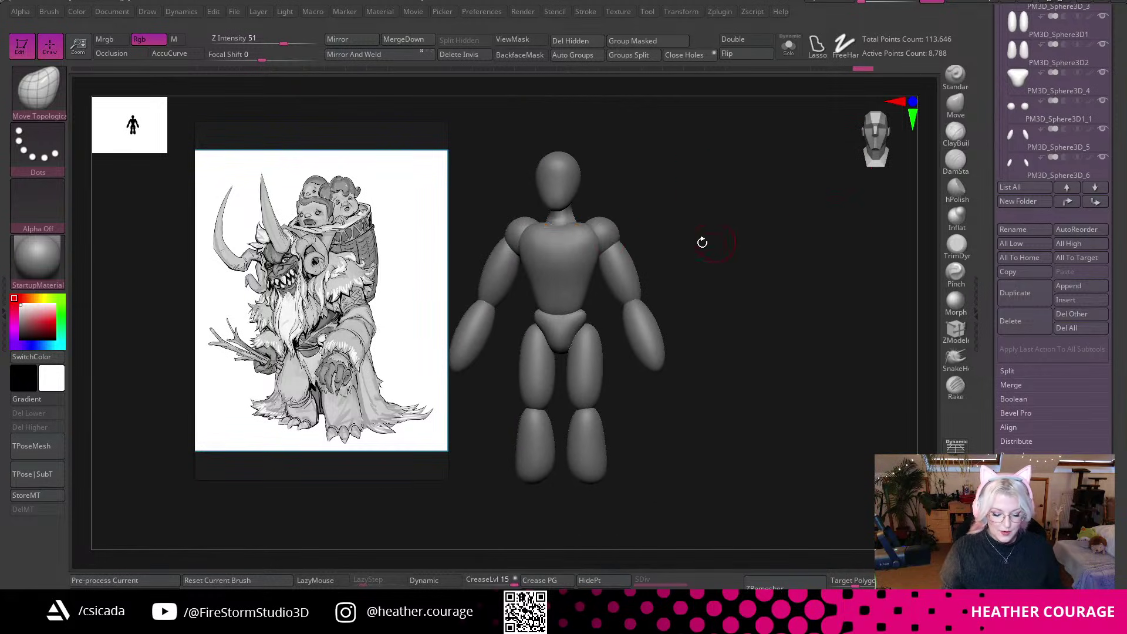
alt+click(604, 236)
mouse_move(766, 270)
alt+mouse_down()
mouse_move(772, 291)
mouse_move(804, 294)
mouse_move(855, 327)
mouse_move(828, 314)
alt+mouse_up()
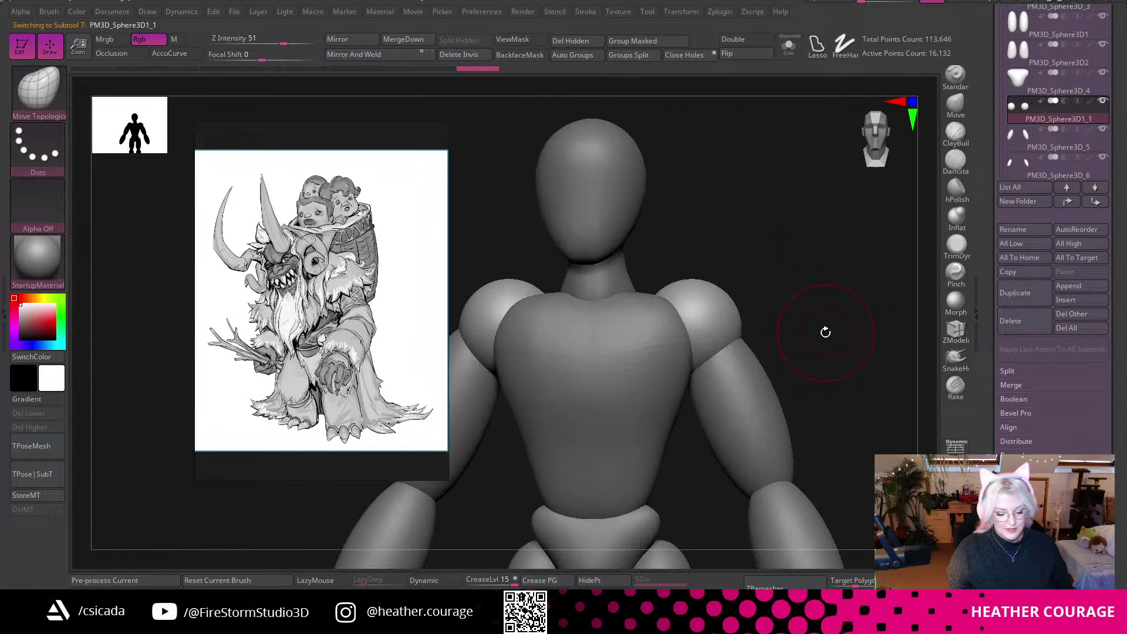
key(w)
Move the Krampus reference window clear of the figure, shrink it, and centre the drawing on the creature's upper body.
drag(350, 133, 210, 352)
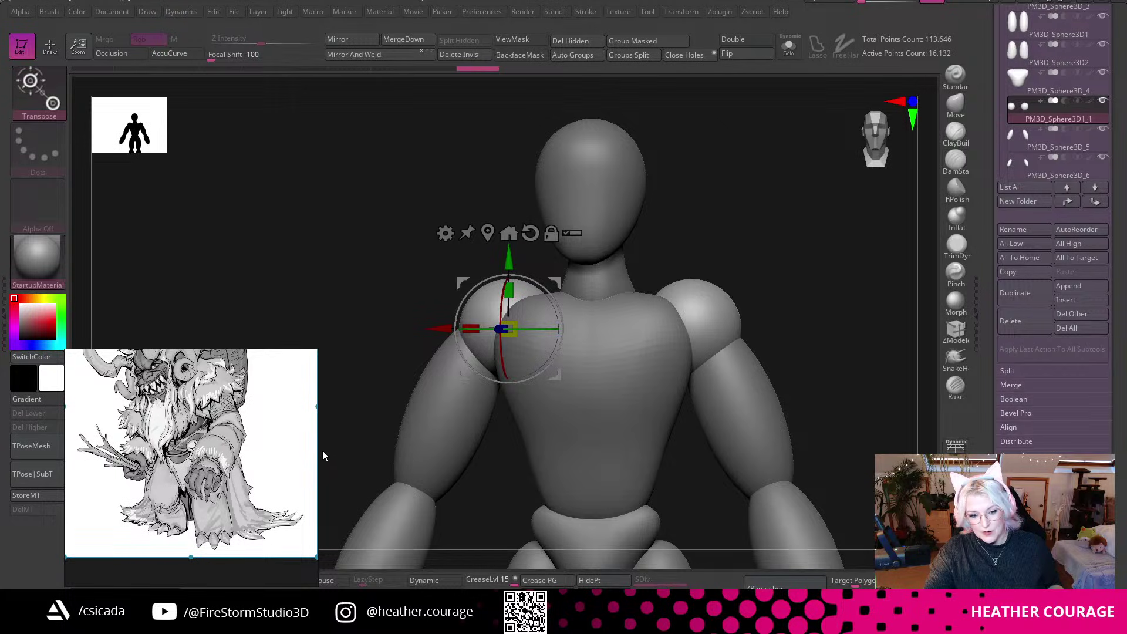
drag(318, 455, 206, 458)
middle_drag(145, 470, 98, 528)
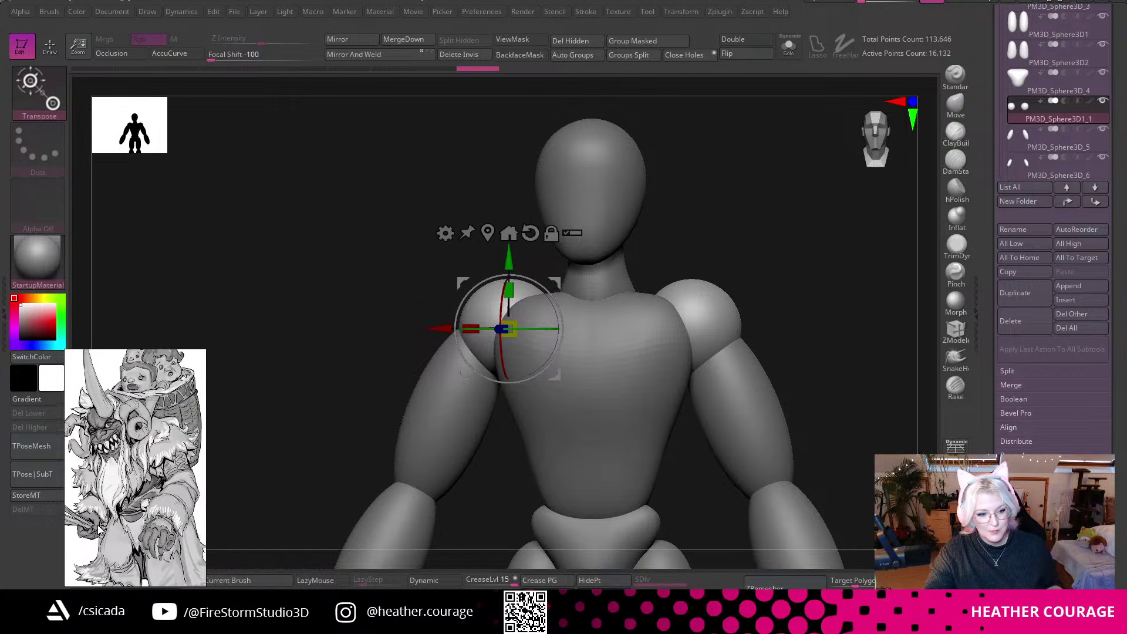
drag(117, 531, 146, 492)
drag(161, 543, 161, 504)
drag(162, 454, 151, 506)
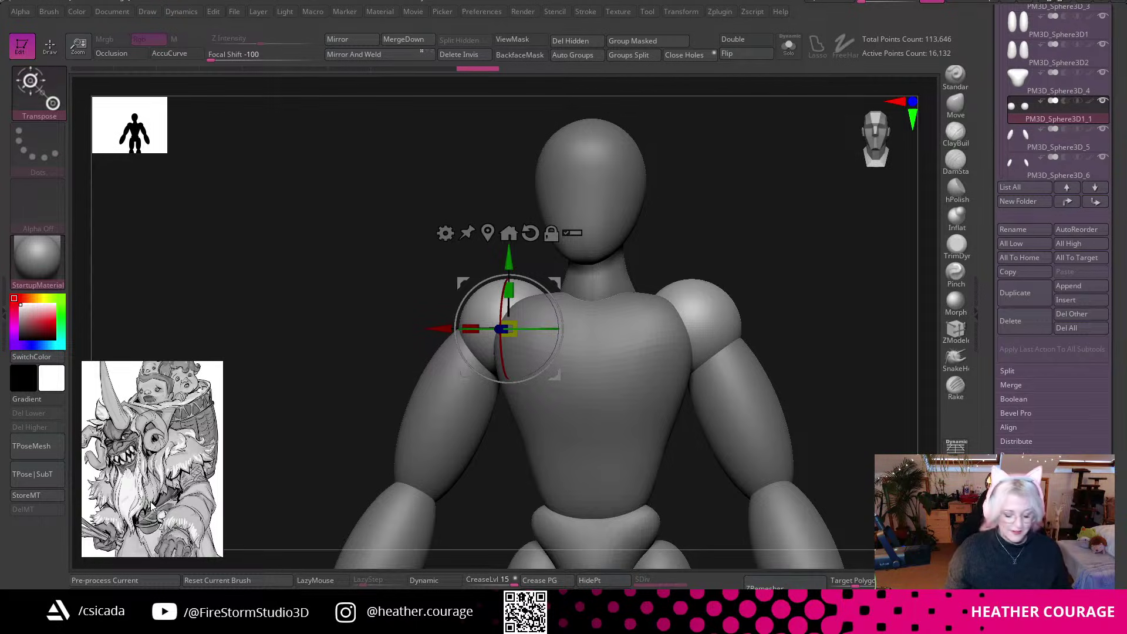
Move the mirrored shoulder spheres slightly outward from the torso and nudge them upward with the gizmo.
drag(438, 328, 419, 328)
key(ctrl+z)
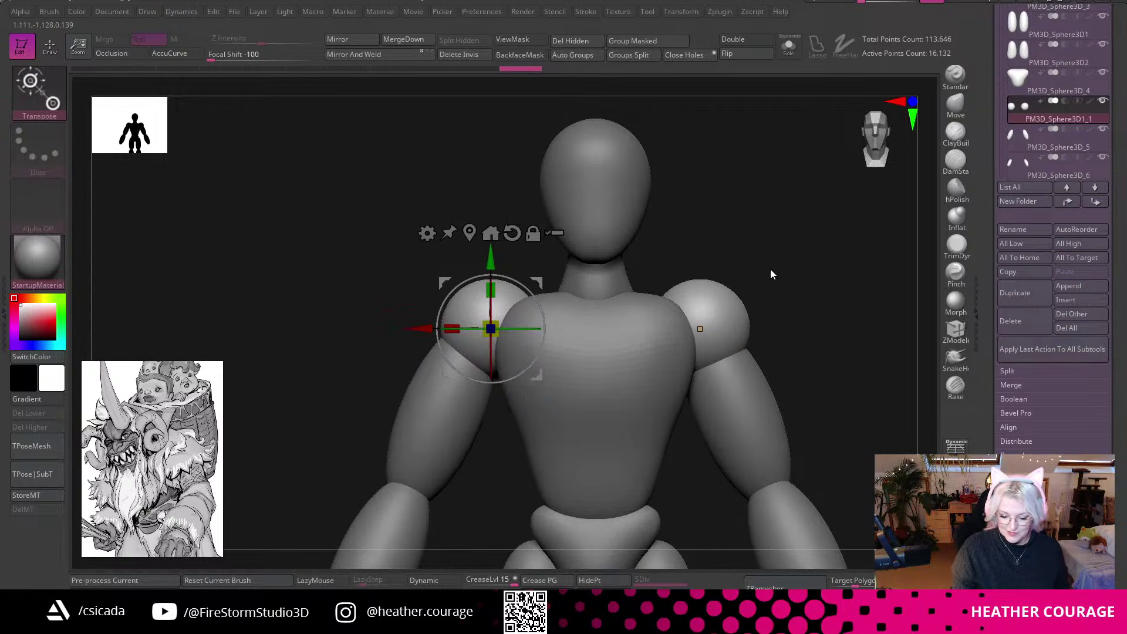
drag(491, 260, 486, 256)
alt+drag(816, 194, 745, 254)
alt+drag(163, 516, 152, 479)
drag(724, 223, 874, 141)
click(874, 144)
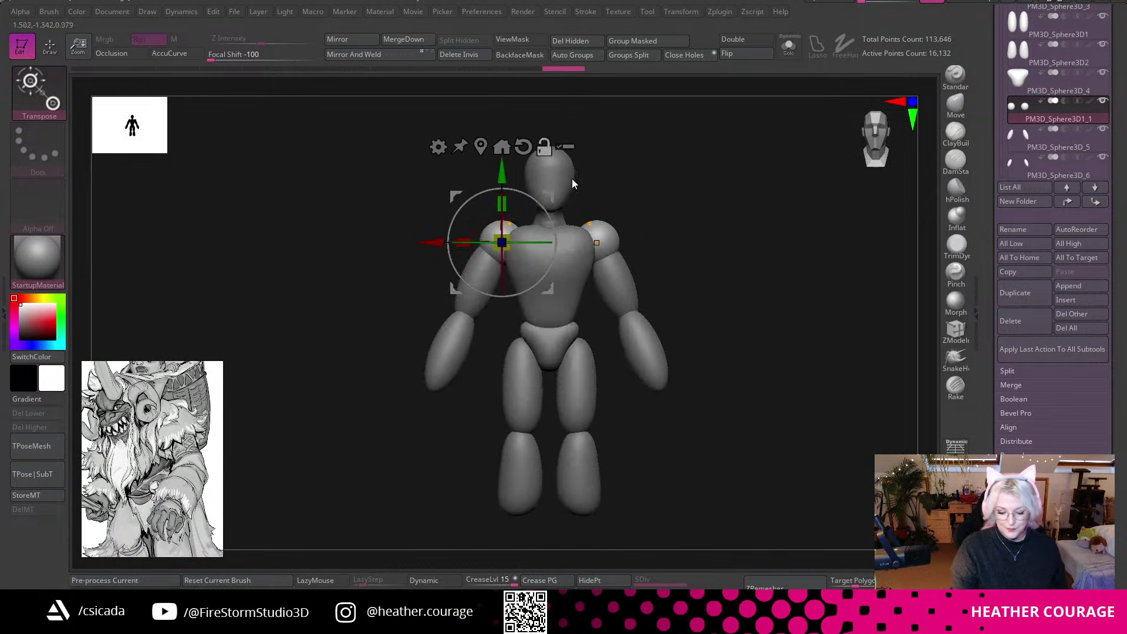
Select the head and scale it up uniformly to about 1.22 times its size.
alt+click(572, 178)
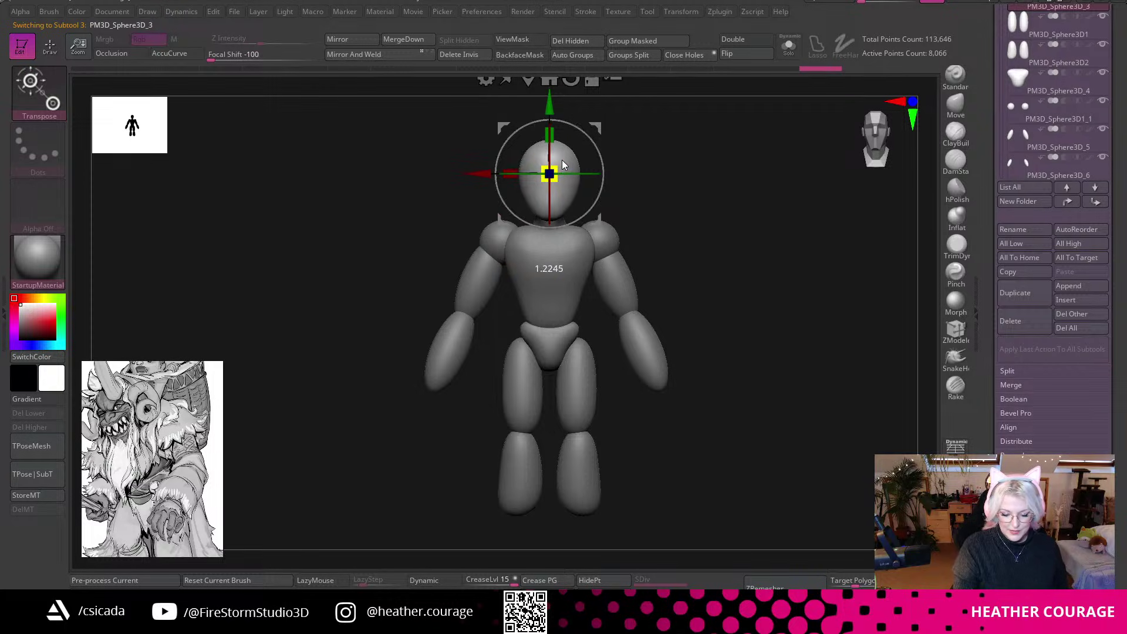
drag(674, 252, 725, 317)
click(874, 142)
ctrl+right_drag(754, 302, 704, 433)
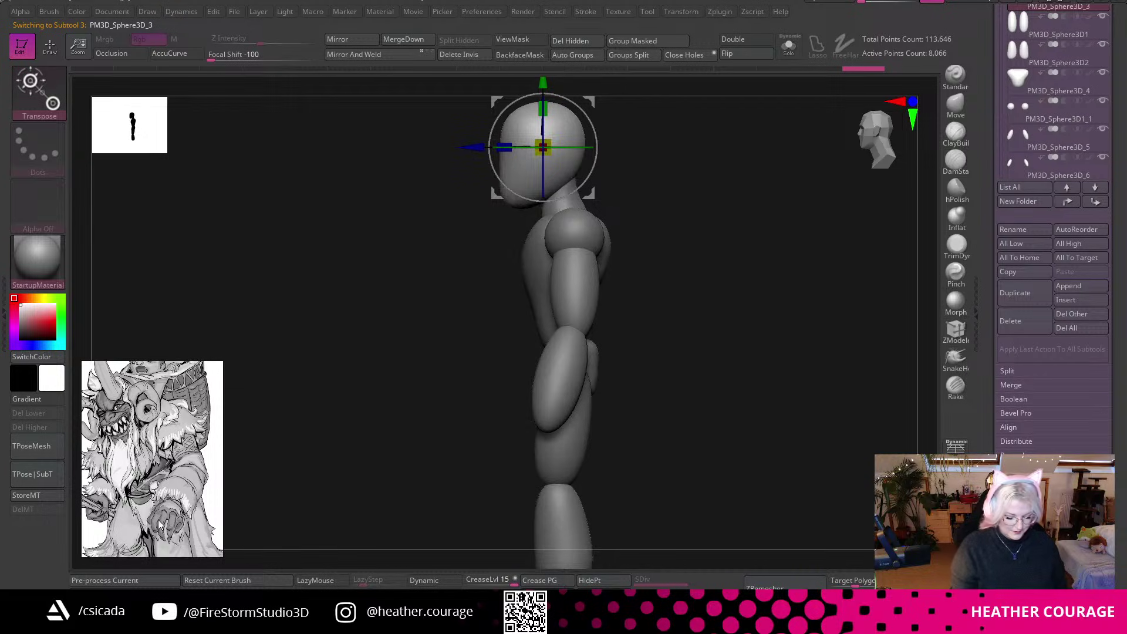
Compare the blockout's head, torso and leg proportions with the Krampus reference from below, the side and the front.
drag(656, 458, 693, 427)
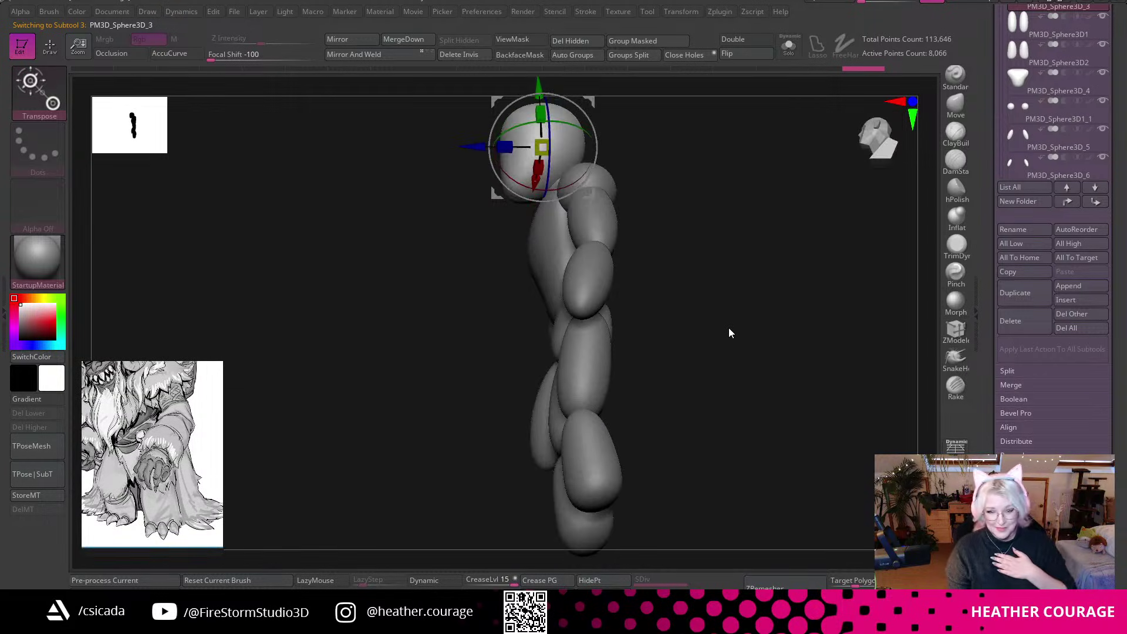
drag(780, 320, 824, 431)
alt+drag(786, 341, 760, 393)
click(866, 139)
alt+drag(738, 287, 616, 311)
scroll(164, 469, up, 3)
drag(297, 438, 767, 415)
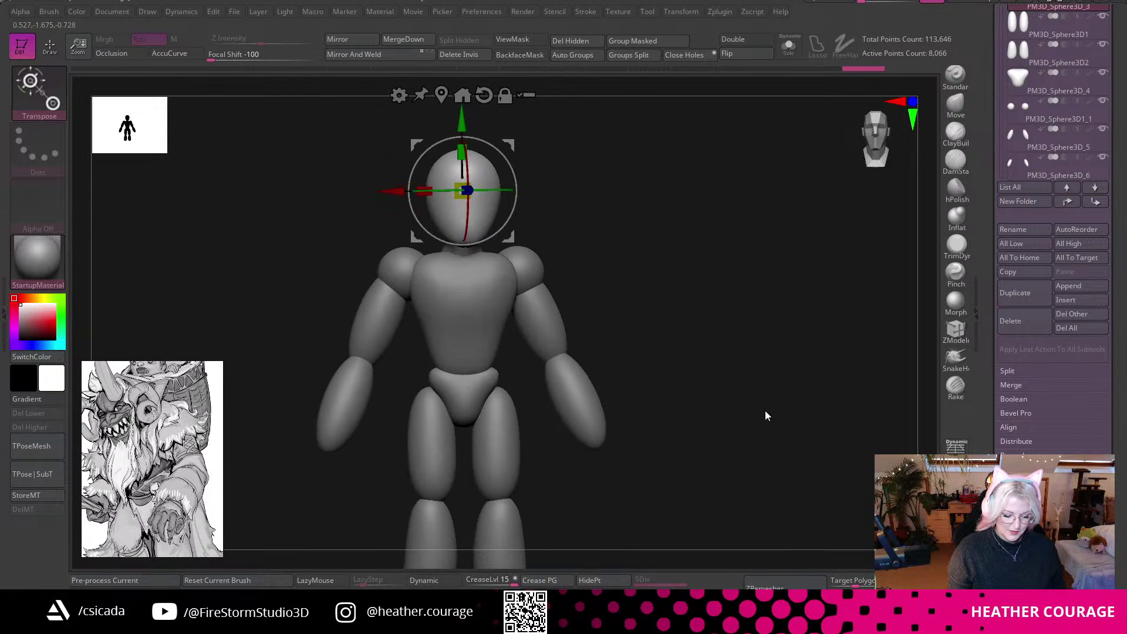
Block in the nose and inner brows on the front of the head with the ClayBuildup brush.
alt+drag(688, 220, 792, 394)
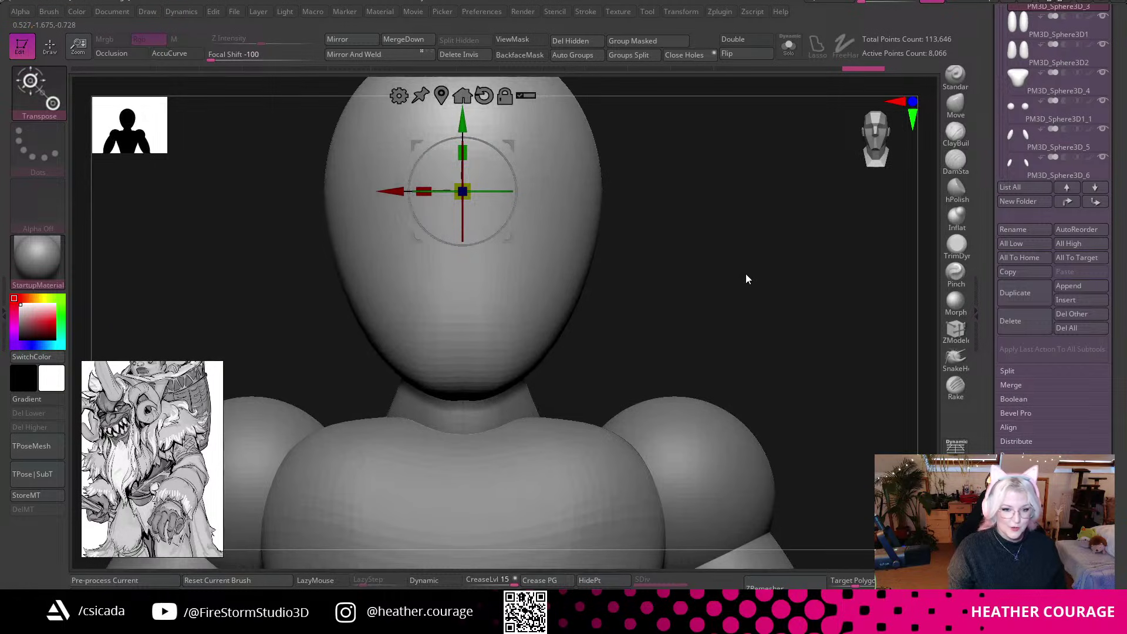
alt+drag(738, 244, 761, 378)
key(space)
drag(741, 271, 720, 272)
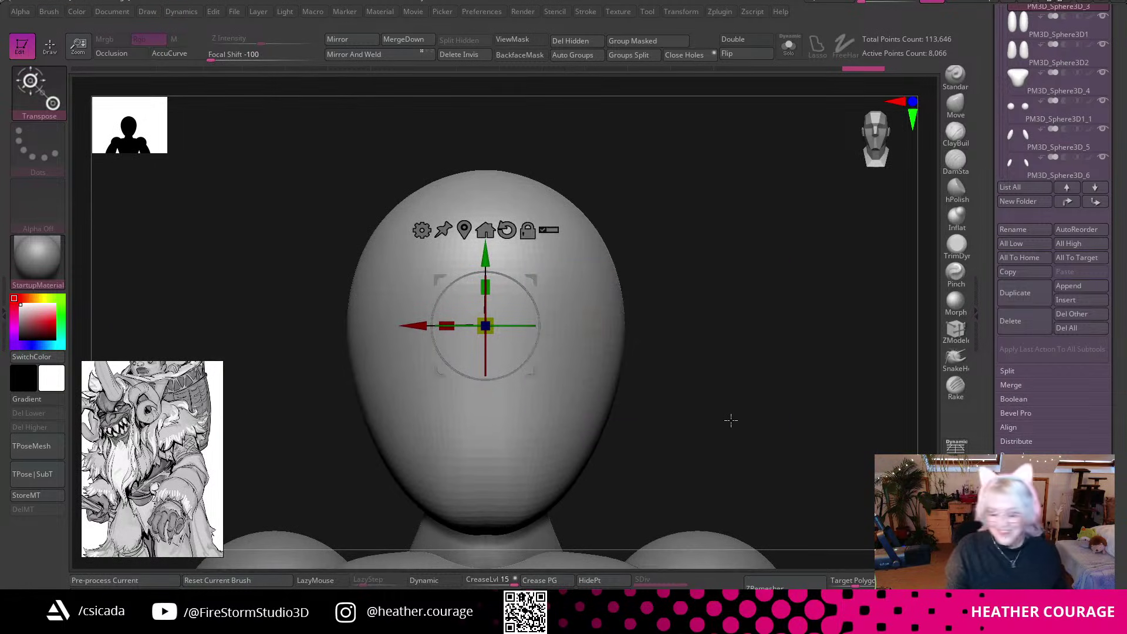
click(955, 134)
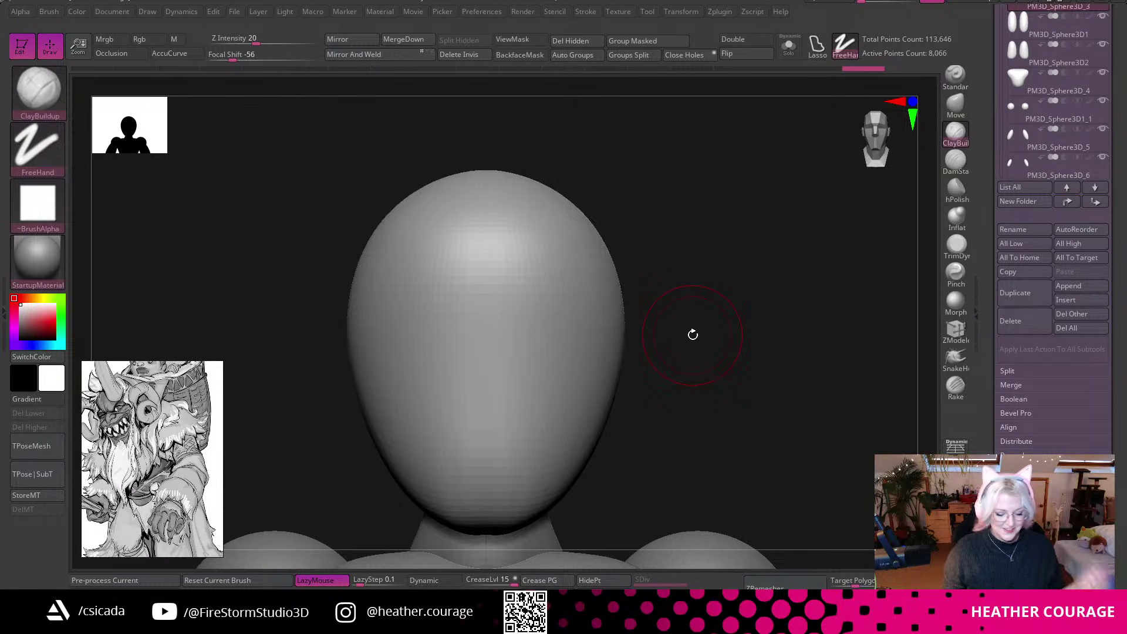
key(space)
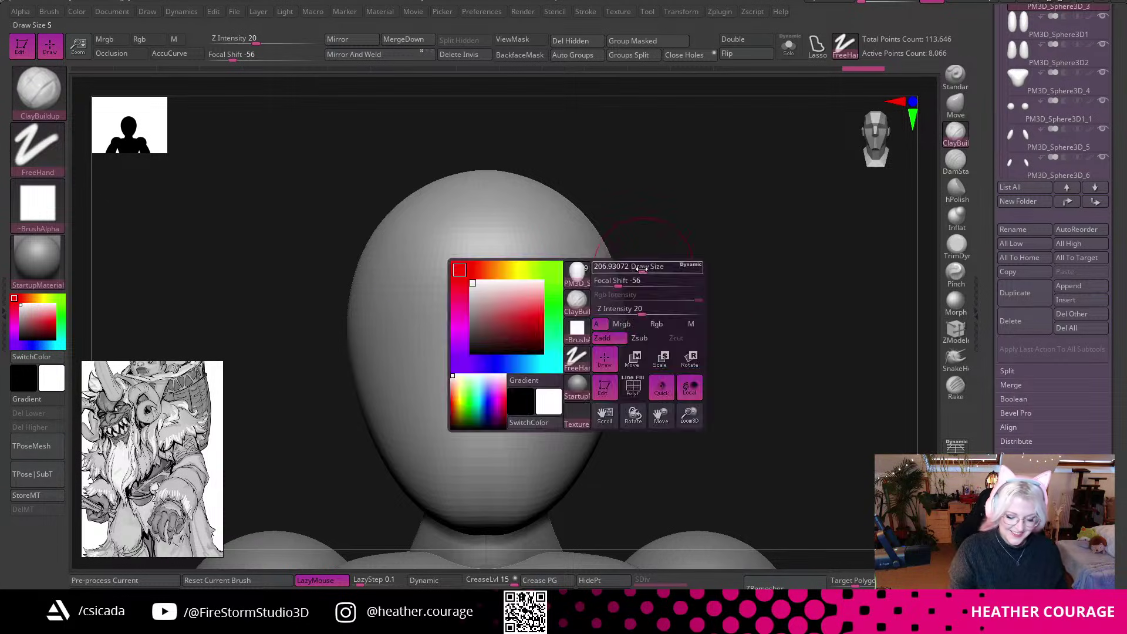
mouse_move(715, 359)
alt+mouse_down()
mouse_move(704, 335)
mouse_move(696, 344)
alt+mouse_up()
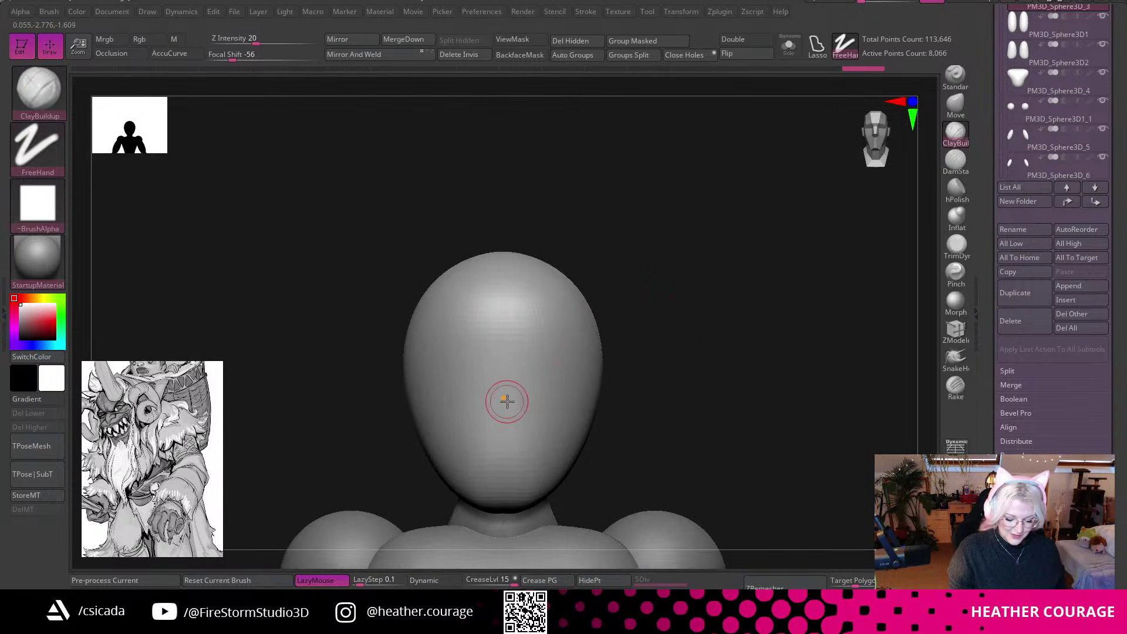
drag(514, 405, 510, 406)
mouse_move(519, 365)
mouse_down()
mouse_move(496, 397)
mouse_move(524, 381)
mouse_move(524, 357)
mouse_move(539, 348)
mouse_move(529, 354)
mouse_up()
Build up the outer brow ridges and cheekbones and carve in the eye sockets symmetrically.
ctrl+right_drag(687, 329, 724, 374)
mouse_move(565, 382)
mouse_down()
mouse_move(560, 400)
mouse_move(575, 361)
mouse_up()
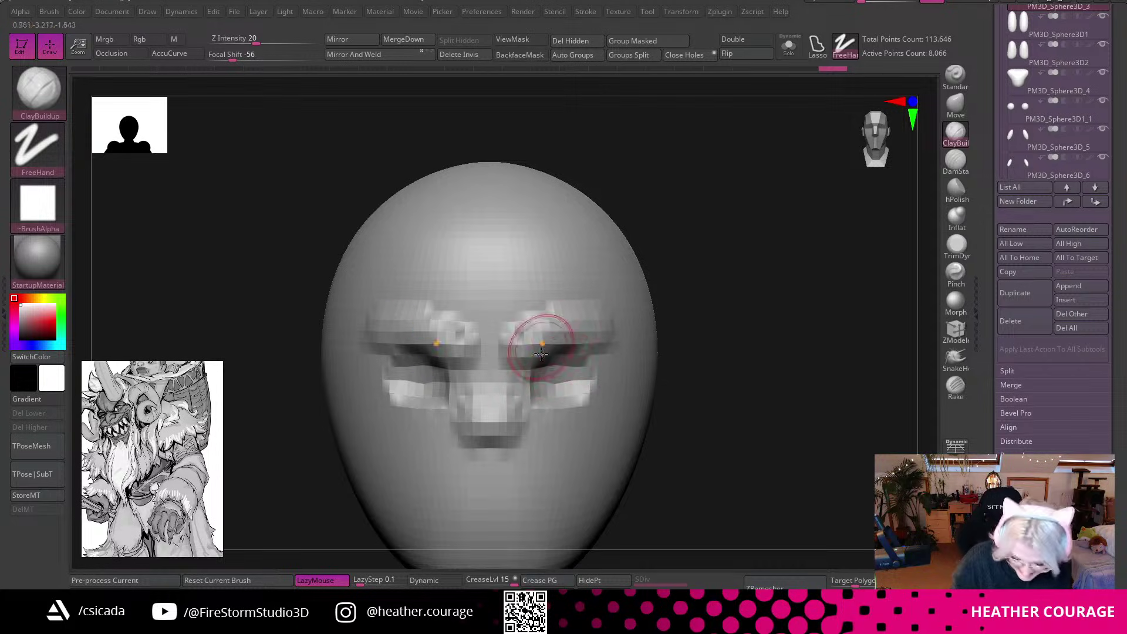
mouse_move(571, 370)
alt+mouse_down()
mouse_move(578, 388)
mouse_move(546, 364)
mouse_move(554, 390)
mouse_move(528, 395)
mouse_move(572, 359)
mouse_move(533, 393)
alt+mouse_up()
mouse_move(532, 392)
alt+mouse_down()
mouse_move(535, 366)
mouse_move(494, 308)
mouse_move(525, 338)
mouse_move(508, 315)
mouse_move(596, 314)
mouse_move(582, 322)
alt+mouse_up()
Use the Move Topological brush from the side to push the head's chin up and back.
mouse_move(740, 347)
alt+mouse_down()
mouse_move(747, 304)
mouse_move(759, 324)
mouse_move(750, 358)
mouse_move(742, 259)
mouse_move(761, 258)
alt+mouse_up()
key(b)
key(m)
key(t)
key(space)
mouse_move(722, 342)
alt+mouse_down()
mouse_move(761, 317)
mouse_move(745, 284)
alt+mouse_up()
key(space)
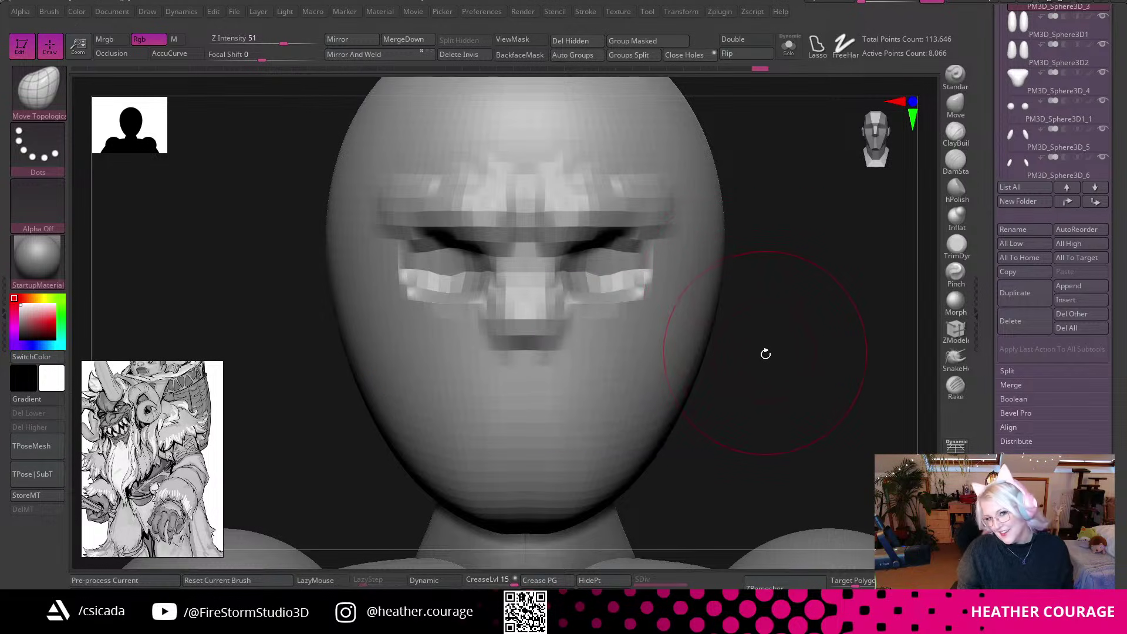
mouse_move(762, 350)
mouse_down()
mouse_move(750, 368)
mouse_move(777, 267)
mouse_up()
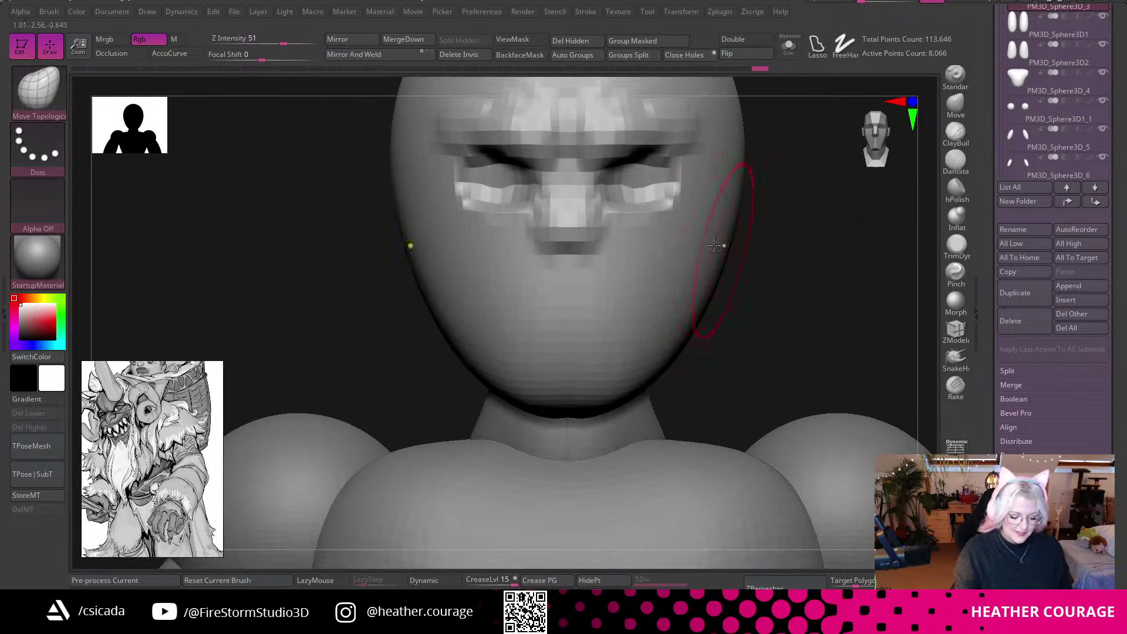
drag(726, 334, 785, 327)
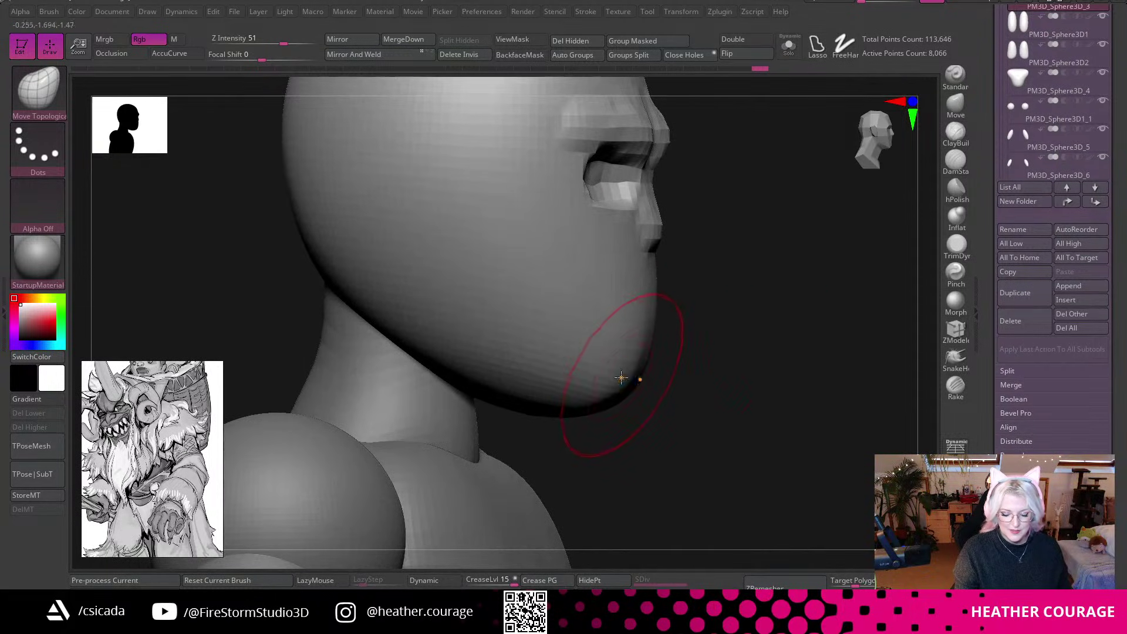
key(space)
mouse_move(622, 370)
mouse_down()
mouse_move(632, 370)
mouse_move(605, 367)
mouse_move(599, 346)
mouse_up()
Push the underside of the head up towards the skull to flatten the area beneath the face.
drag(550, 388, 496, 350)
mouse_move(687, 358)
mouse_down()
mouse_move(516, 372)
mouse_move(541, 320)
mouse_move(531, 311)
mouse_move(605, 296)
mouse_up()
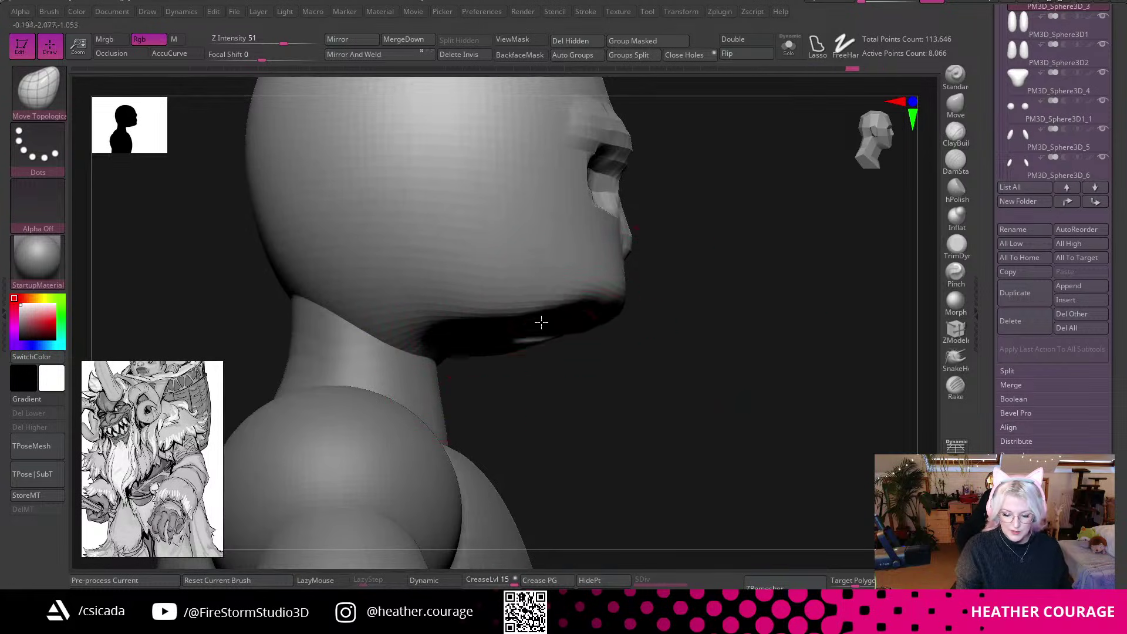
drag(458, 337, 506, 301)
Push the cheeks inward and flare the corners of the upper jaw outward from the front.
drag(880, 329, 749, 391)
mouse_move(789, 288)
alt+mouse_down()
mouse_move(778, 346)
mouse_move(701, 360)
alt+mouse_up()
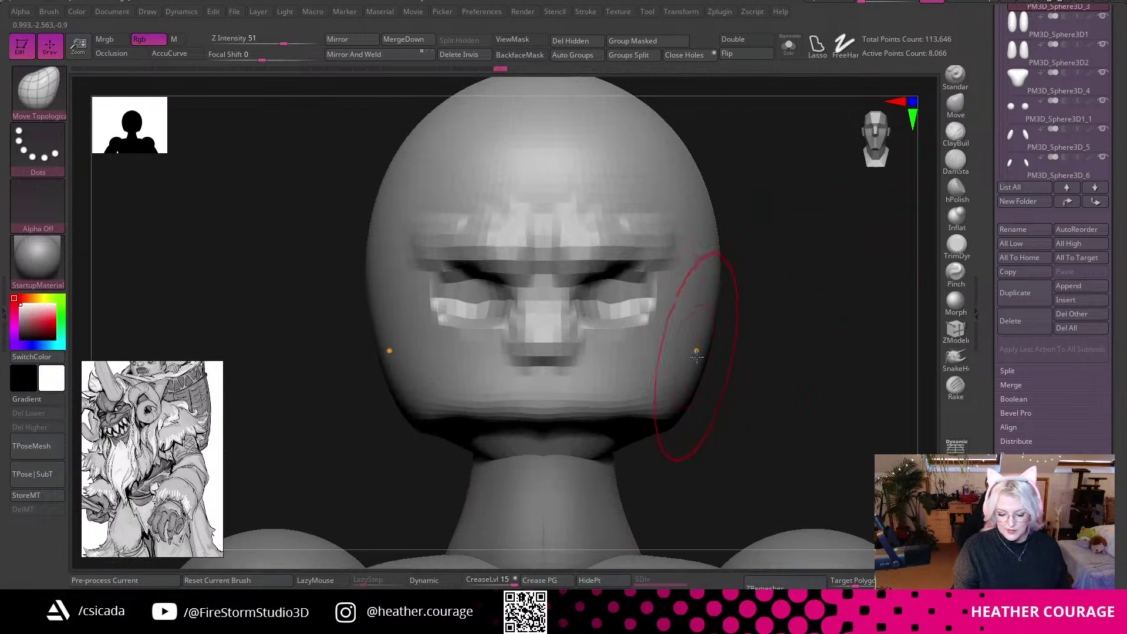
mouse_move(684, 360)
mouse_down()
mouse_move(683, 285)
mouse_move(660, 379)
mouse_up()
drag(748, 361, 757, 361)
mouse_move(666, 408)
mouse_down()
mouse_move(690, 368)
mouse_move(797, 376)
mouse_move(407, 470)
mouse_move(704, 431)
mouse_up()
Lift the lower edge of the upper jaw beside the mouth to form a curved muzzle line.
drag(646, 458, 636, 406)
alt+drag(822, 368, 773, 397)
drag(628, 434, 643, 400)
mouse_move(578, 443)
mouse_down()
mouse_move(581, 403)
mouse_move(573, 412)
mouse_up()
alt+drag(790, 357, 797, 365)
shift+drag(610, 382, 595, 358)
mouse_move(753, 337)
mouse_down()
mouse_move(726, 395)
mouse_move(625, 405)
mouse_move(601, 395)
mouse_up()
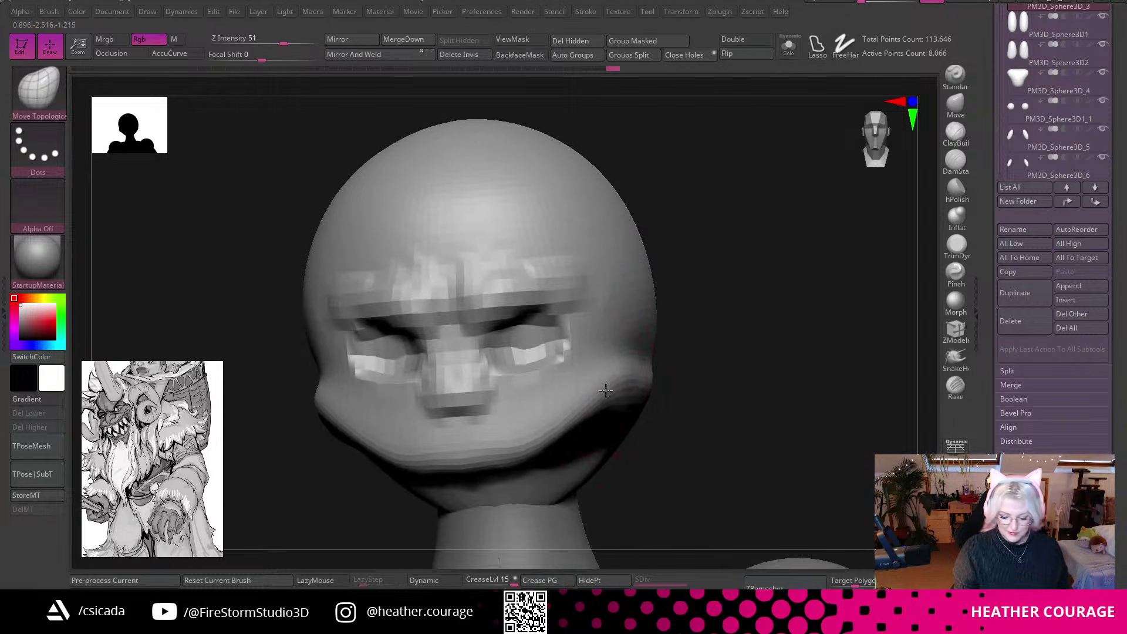
Push in the sides of the head beside the eyes to narrow the temples above the jaw corners.
alt+drag(781, 355, 790, 344)
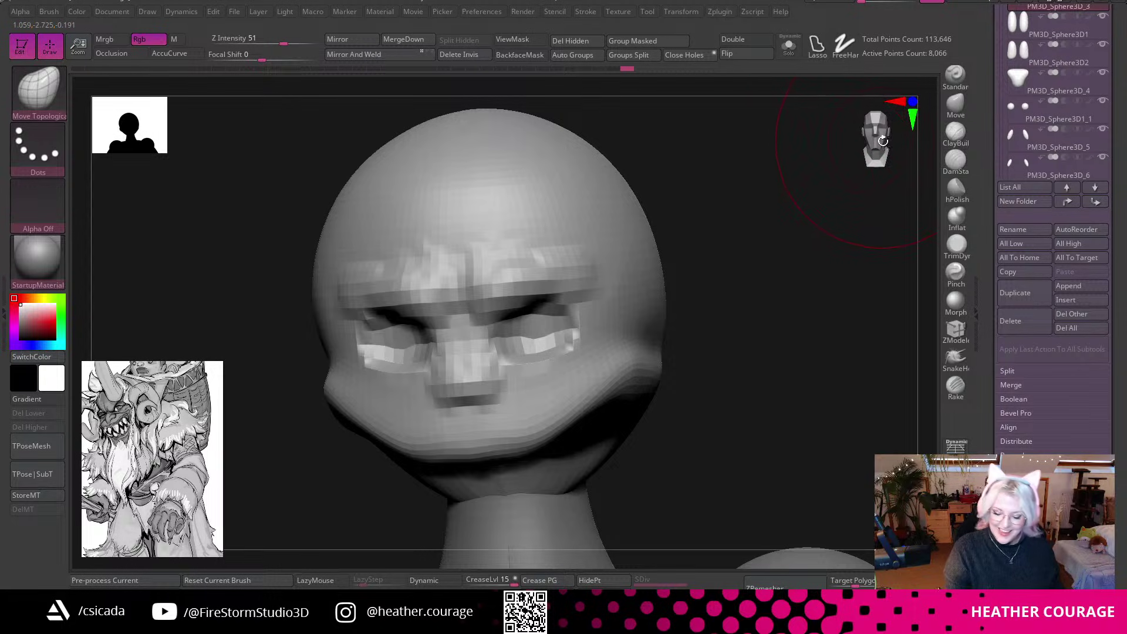
drag(883, 142, 842, 187)
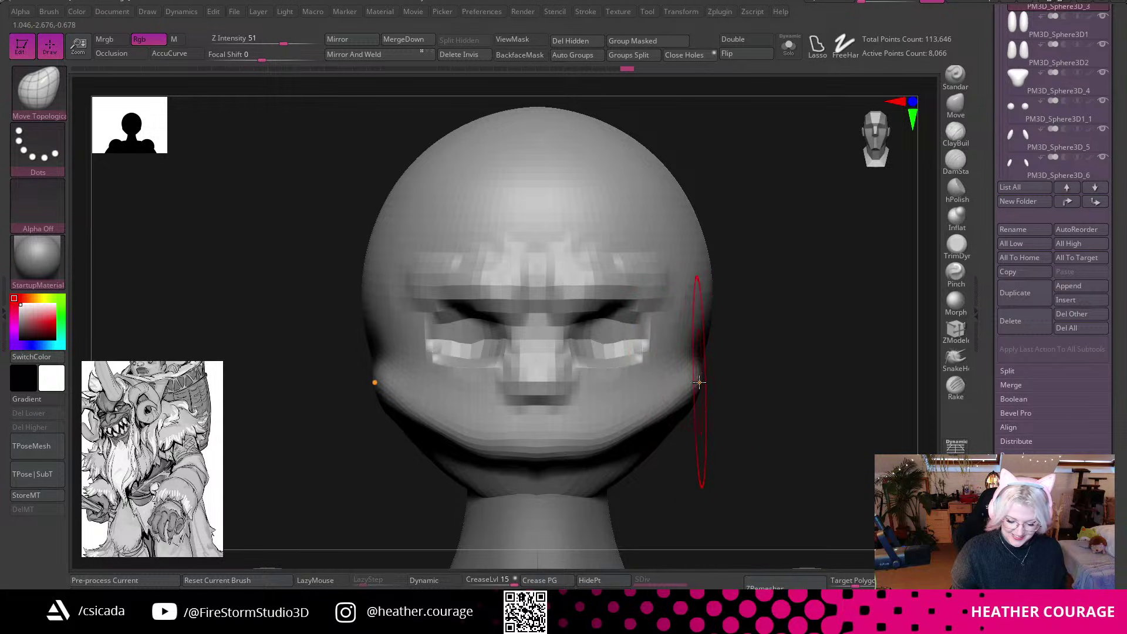
drag(676, 326, 666, 327)
mouse_move(723, 297)
mouse_down()
mouse_move(752, 296)
mouse_move(714, 298)
mouse_up()
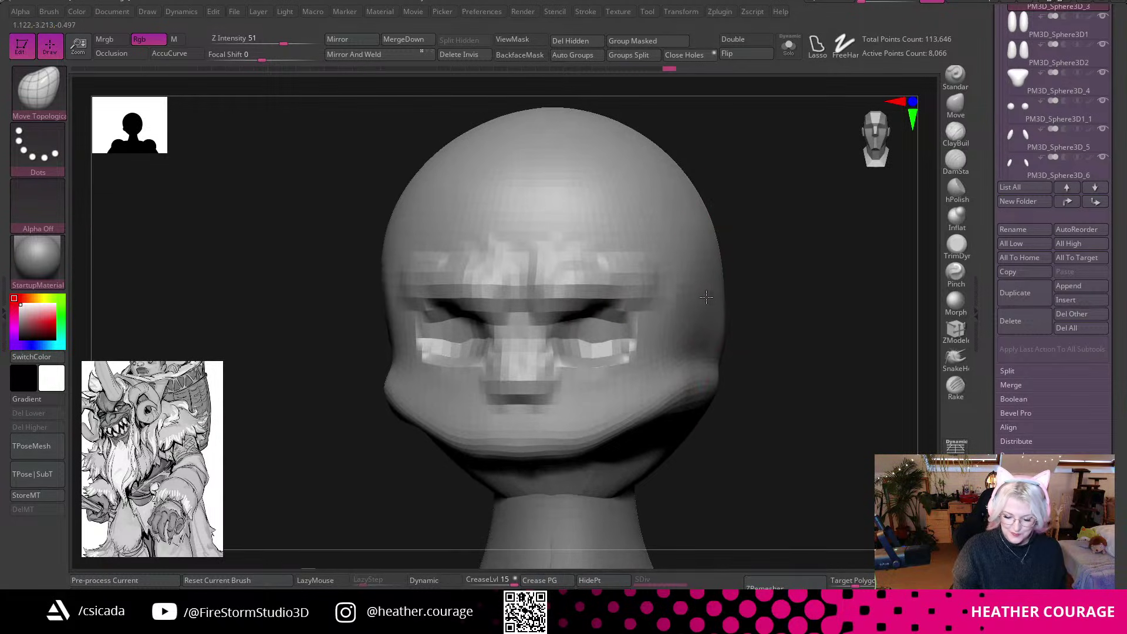
key(space)
drag(792, 262, 843, 183)
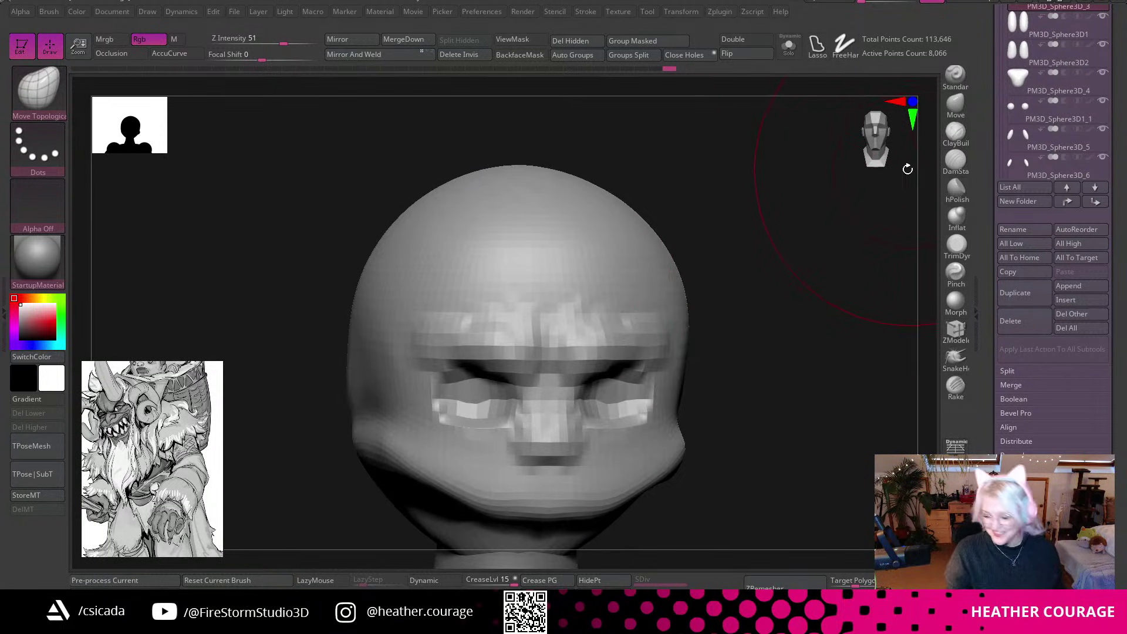
drag(908, 169, 842, 175)
drag(672, 367, 654, 378)
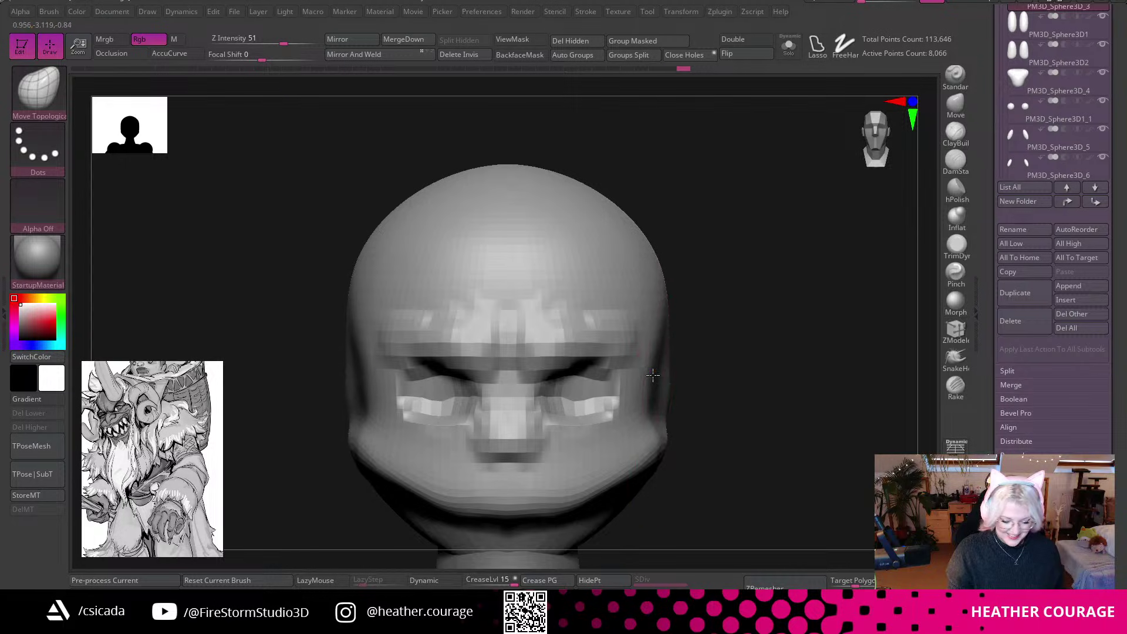
Pull the nose tip downward and reshape the area beside it into a longer, projecting nose.
mouse_move(703, 313)
mouse_down()
mouse_move(816, 317)
mouse_move(775, 293)
mouse_up()
key(space)
drag(767, 287, 787, 289)
mouse_move(810, 415)
alt+mouse_down()
mouse_move(782, 391)
mouse_move(753, 405)
mouse_move(773, 412)
mouse_move(764, 382)
mouse_move(775, 380)
alt+mouse_up()
key(space)
key(space)
key(space)
drag(814, 416, 334, 435)
mouse_move(675, 397)
mouse_down()
mouse_move(724, 392)
mouse_move(675, 425)
mouse_up()
drag(576, 348, 575, 369)
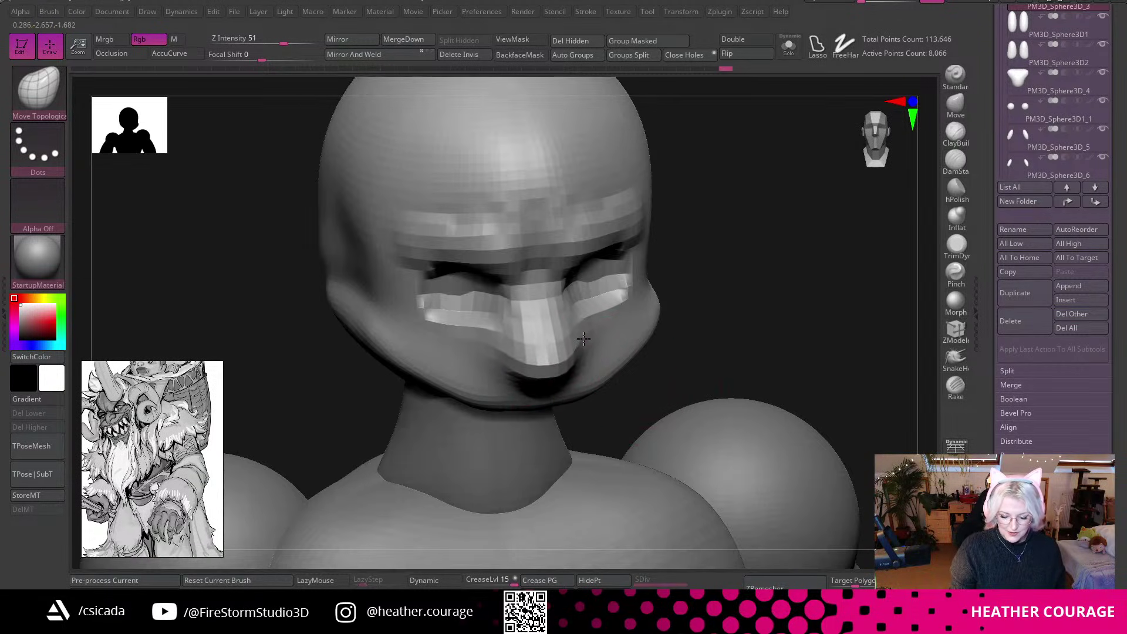
Reshape the brow ridge over the eyes and pull its outer ends slightly outward.
mouse_move(725, 275)
mouse_down()
mouse_move(849, 138)
mouse_move(727, 255)
mouse_move(795, 287)
mouse_up()
drag(595, 275, 590, 300)
drag(636, 267, 649, 264)
mouse_move(773, 257)
mouse_down()
mouse_move(772, 339)
mouse_move(919, 268)
mouse_up()
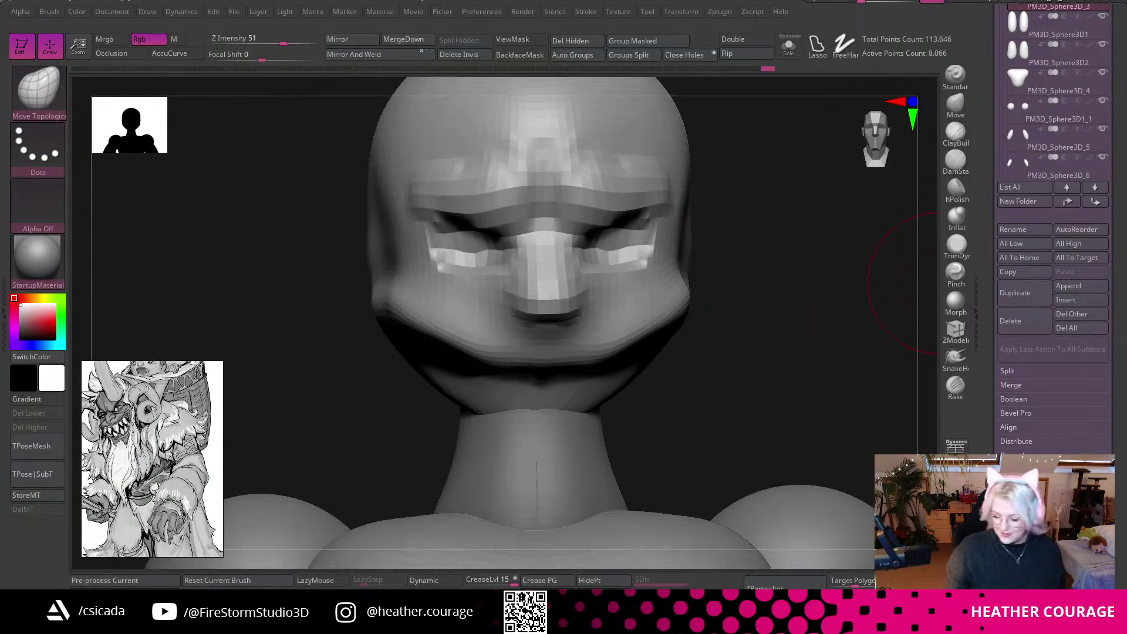
Append a Sphere3D to the model as a new subtool and make it the active one.
click(1075, 287)
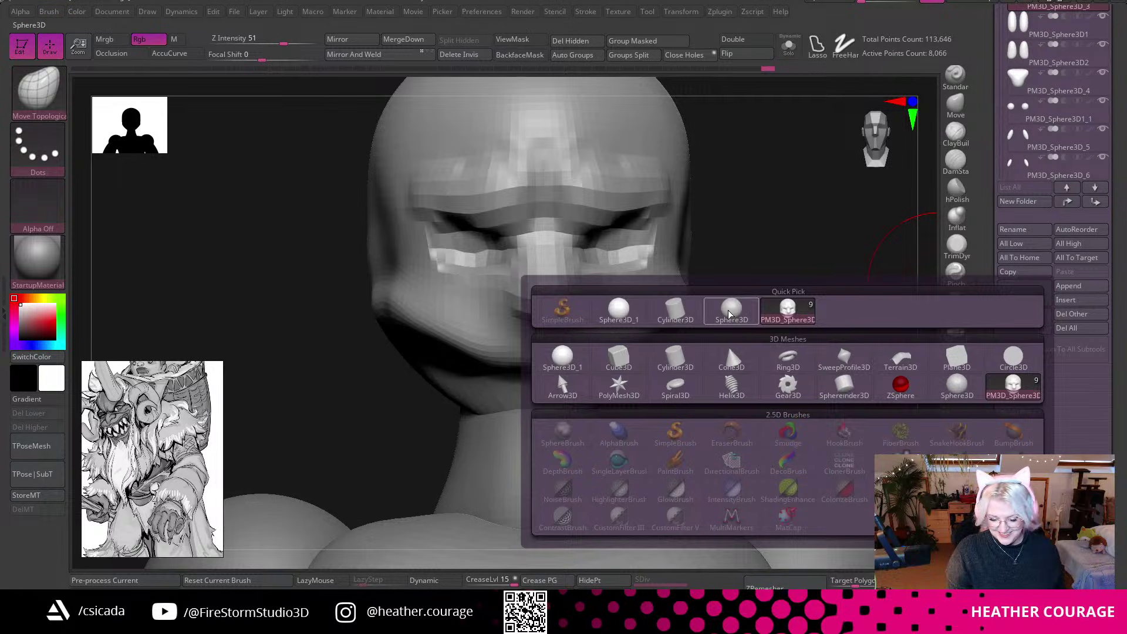
click(729, 315)
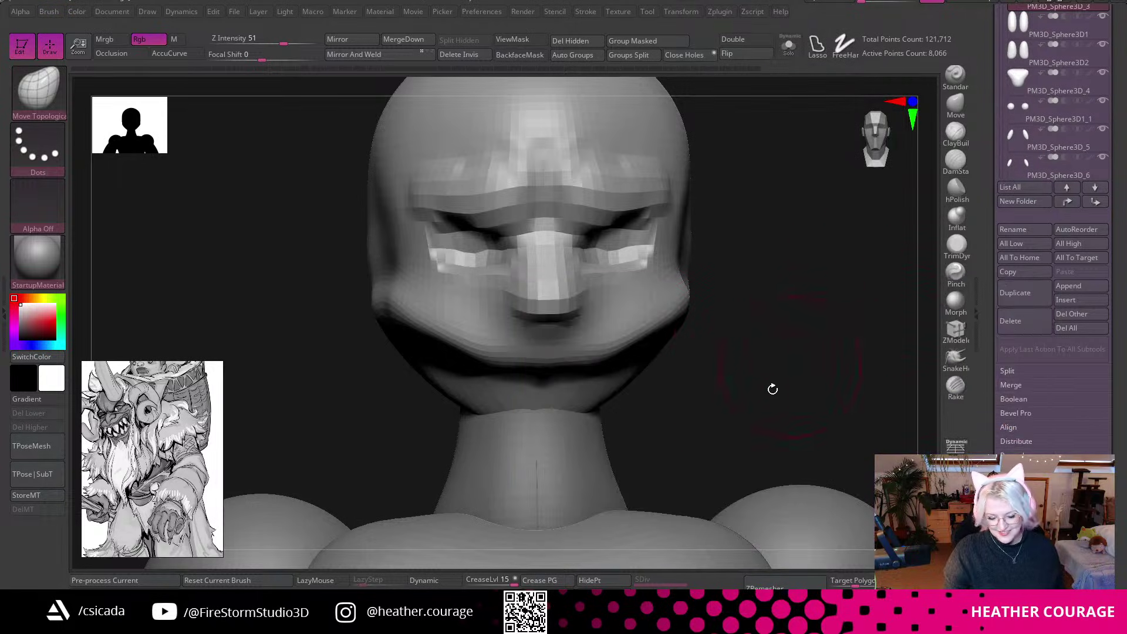
alt+drag(748, 370, 822, 305)
drag(982, 37, 984, 239)
drag(1000, 140, 1000, 243)
click(1034, 283)
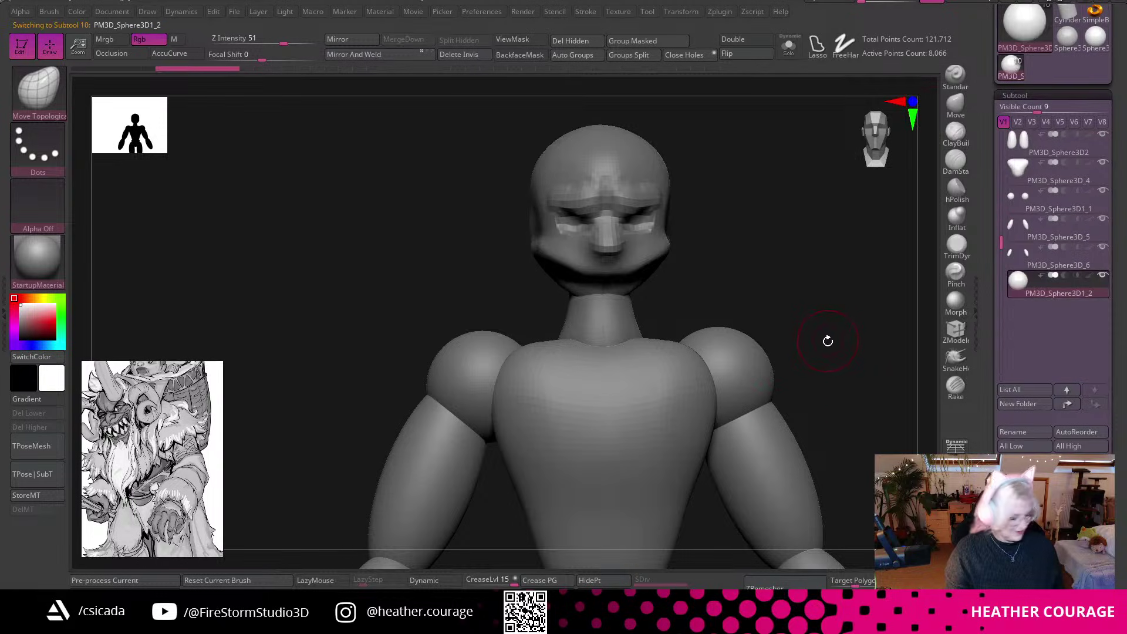
Move the new sphere up and forward beneath the face and flatten it vertically as the lower jaw.
key(w)
drag(599, 428, 602, 264)
drag(725, 195, 884, 136)
drag(580, 351, 663, 352)
drag(588, 314, 591, 335)
drag(588, 284, 588, 309)
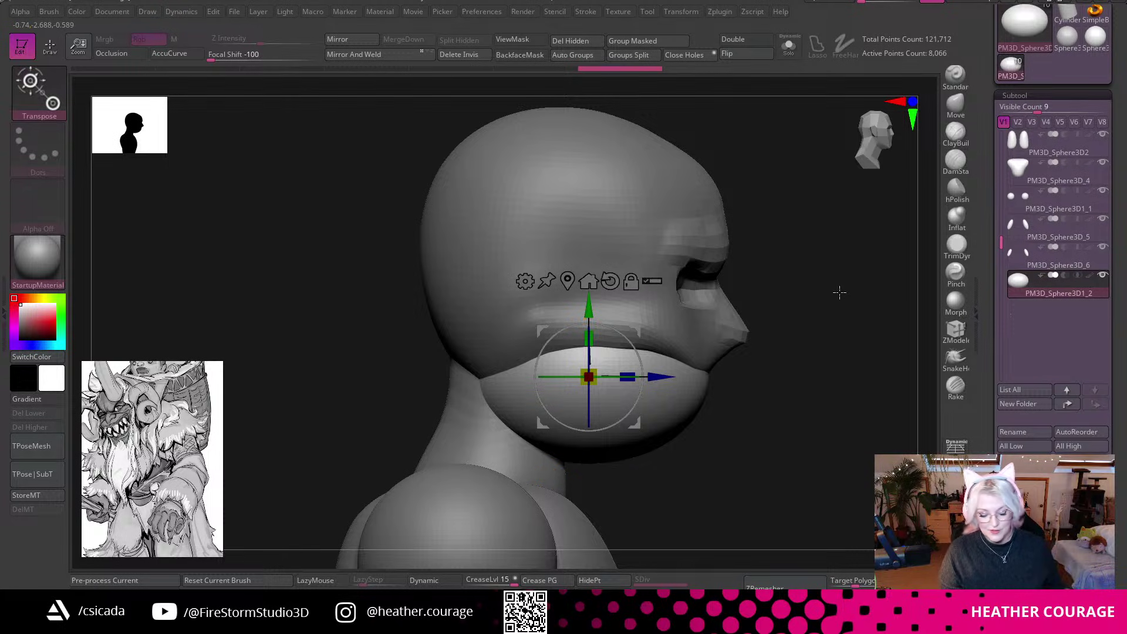
mouse_move(831, 372)
mouse_down()
mouse_move(793, 372)
mouse_move(808, 372)
mouse_move(800, 347)
mouse_move(827, 359)
mouse_up()
drag(889, 160, 884, 135)
drag(676, 367, 568, 378)
drag(856, 381, 809, 333)
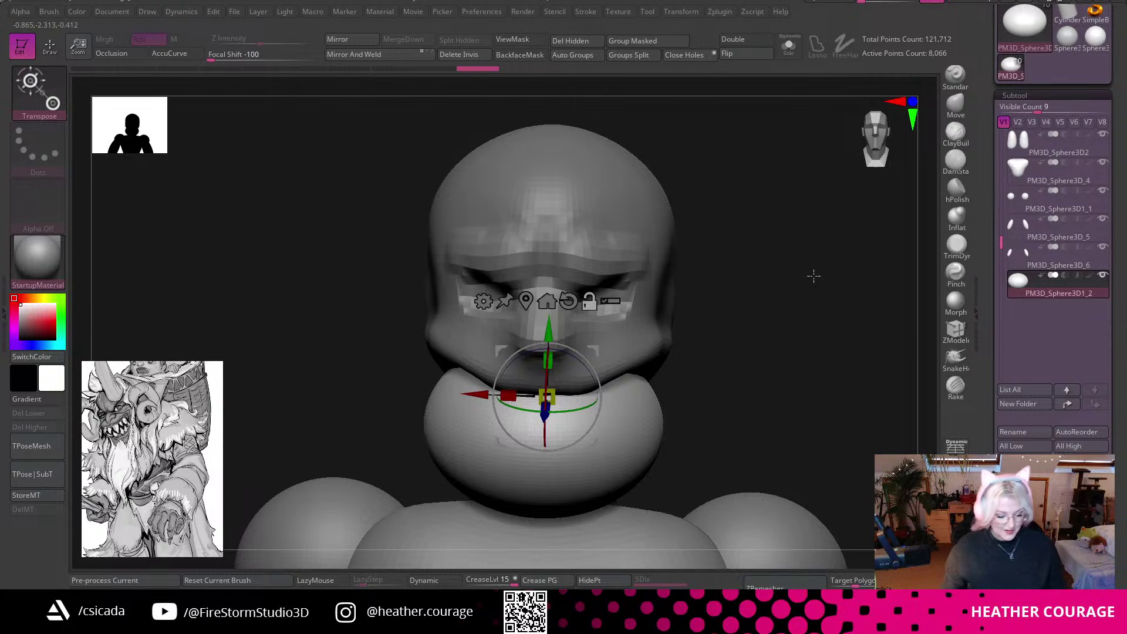
Pull the lower jaw's upper corners up to meet the upper jaw with the Move Topological brush and even out its sides.
key(b)
key(m)
key(t)
key(space)
drag(708, 381, 726, 380)
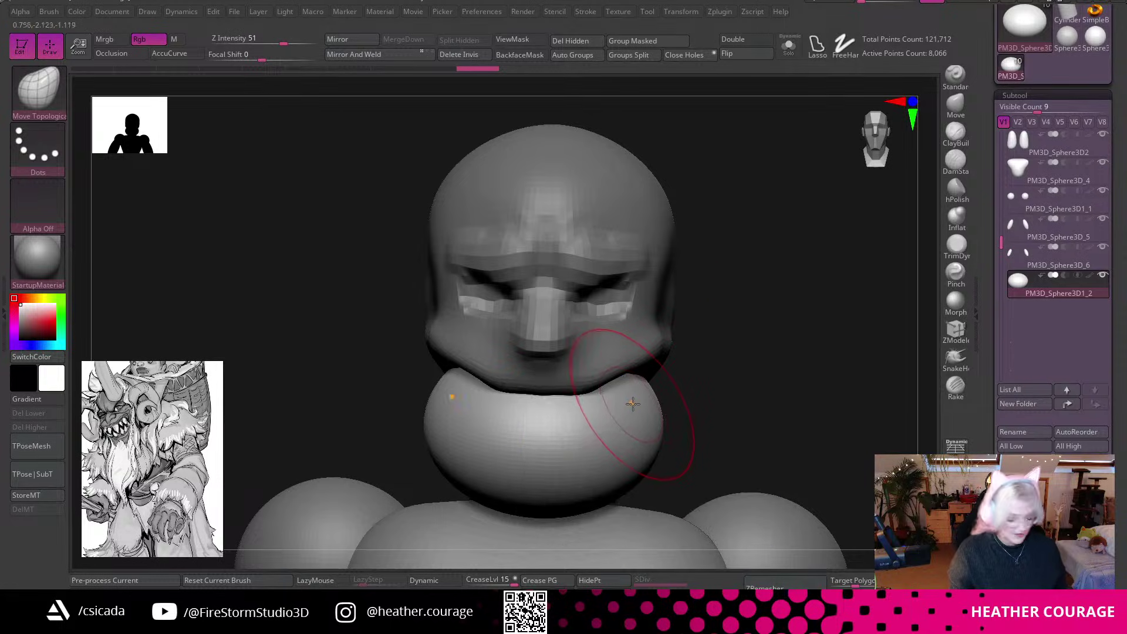
drag(646, 390, 662, 351)
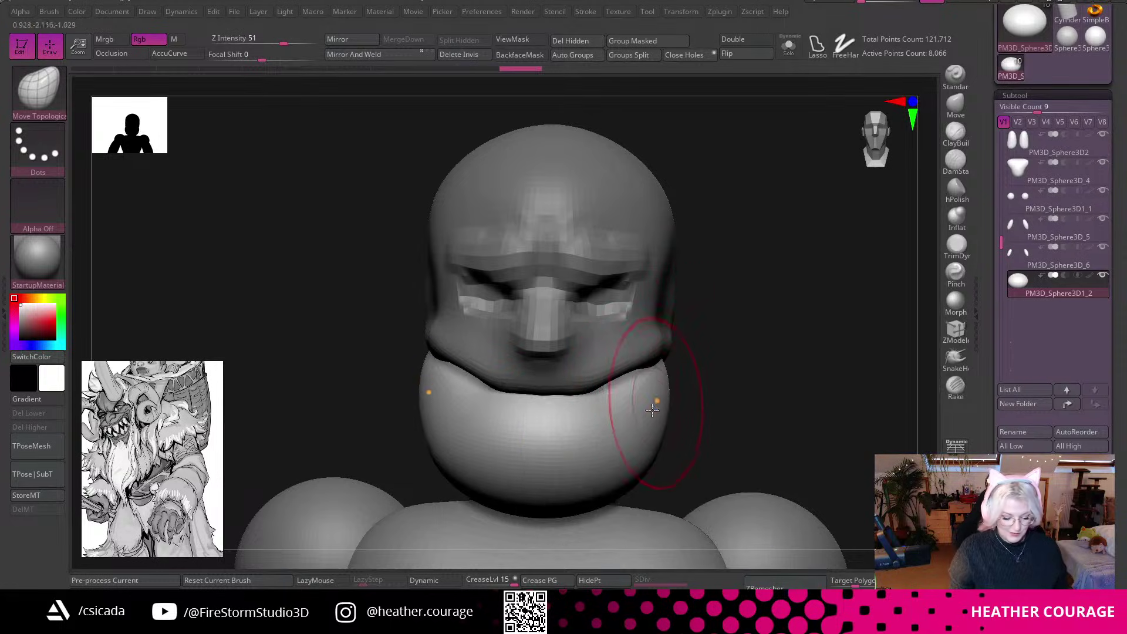
drag(660, 419, 654, 421)
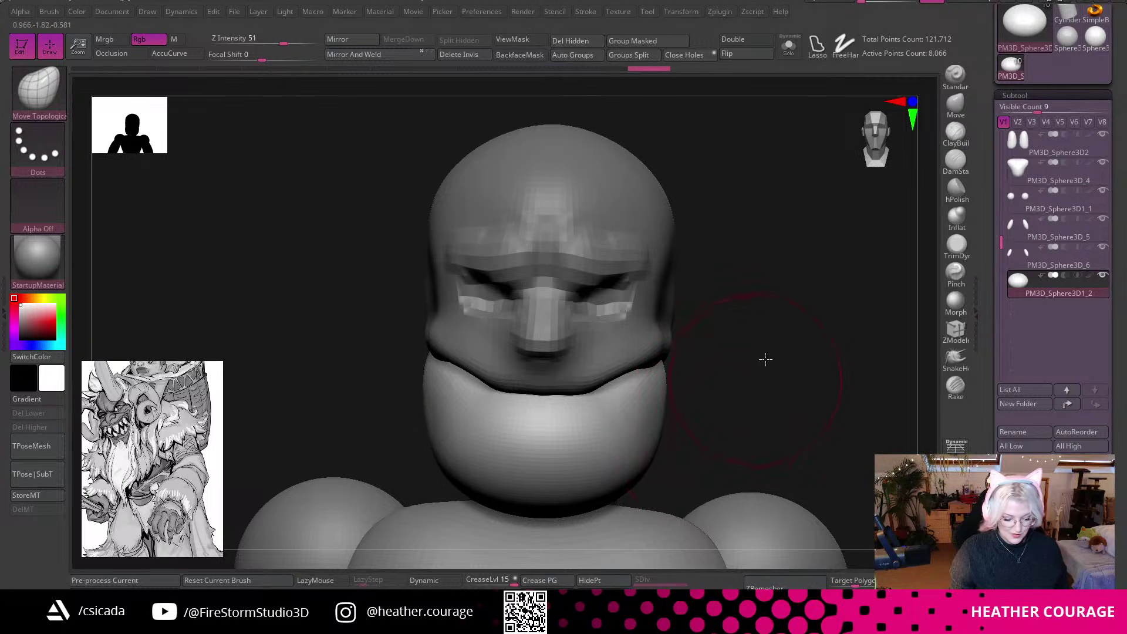
Push the lower sides of the jaw inward so it tapers towards the chin.
alt+drag(757, 375, 778, 336)
shift+drag(778, 336, 872, 153)
key(space)
mouse_move(658, 412)
mouse_down()
mouse_move(676, 410)
mouse_move(649, 410)
mouse_up()
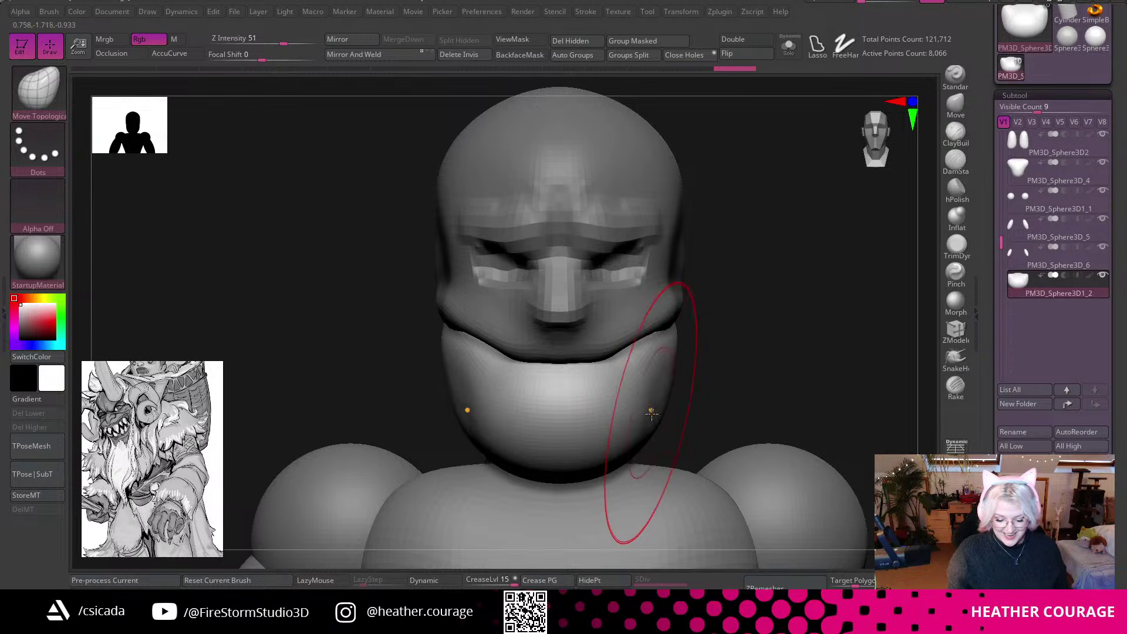
Stretch the rear of the lower jaw back towards the neck and push its underside up in profile.
drag(742, 388, 666, 382)
alt+drag(889, 284, 804, 293)
drag(694, 351, 725, 350)
drag(834, 299, 793, 276)
mouse_move(644, 417)
mouse_down()
mouse_move(627, 429)
mouse_move(617, 410)
mouse_up()
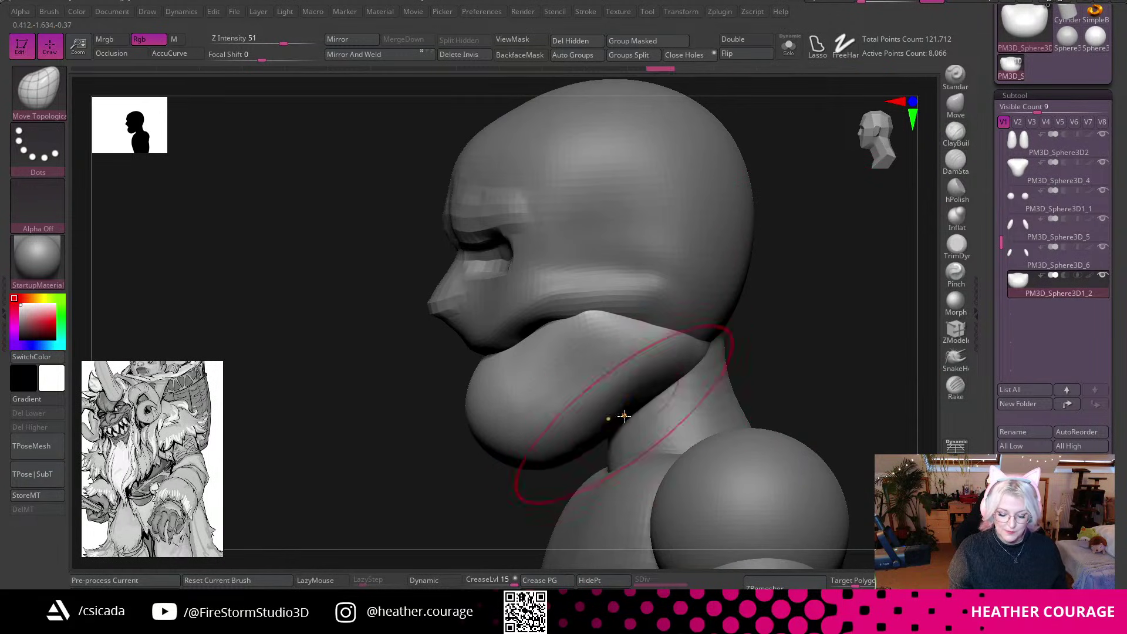
drag(565, 448, 561, 433)
Narrow the lower jaw around the chin and check its shape from the front.
drag(794, 309, 763, 336)
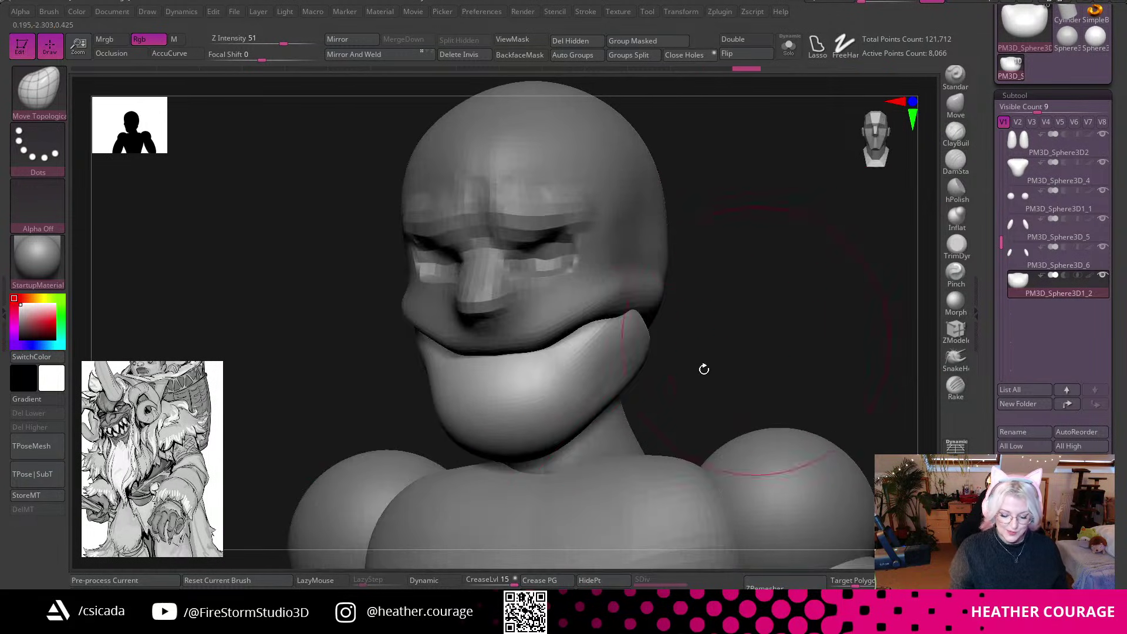
drag(584, 412, 565, 408)
drag(760, 338, 790, 335)
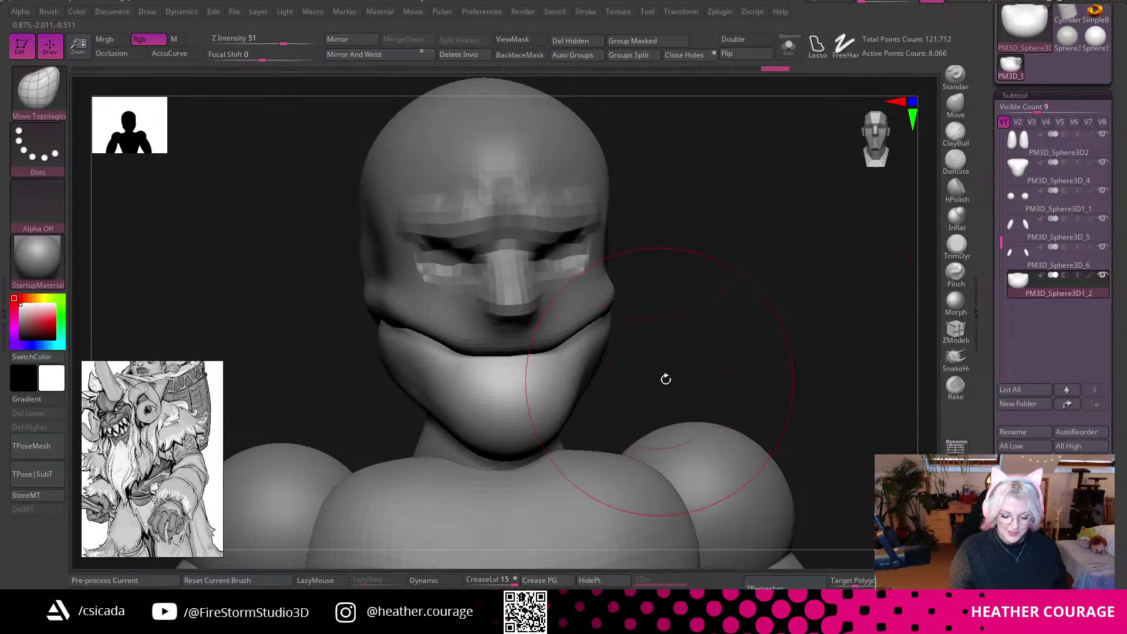
drag(660, 381, 798, 369)
Isolate the lower jaw and push its inner surface down with the Move Topological brush to hollow out the mouth.
click(789, 46)
mouse_move(710, 347)
alt+mouse_down()
mouse_move(719, 382)
mouse_move(716, 356)
mouse_move(763, 327)
alt+mouse_up()
key(space)
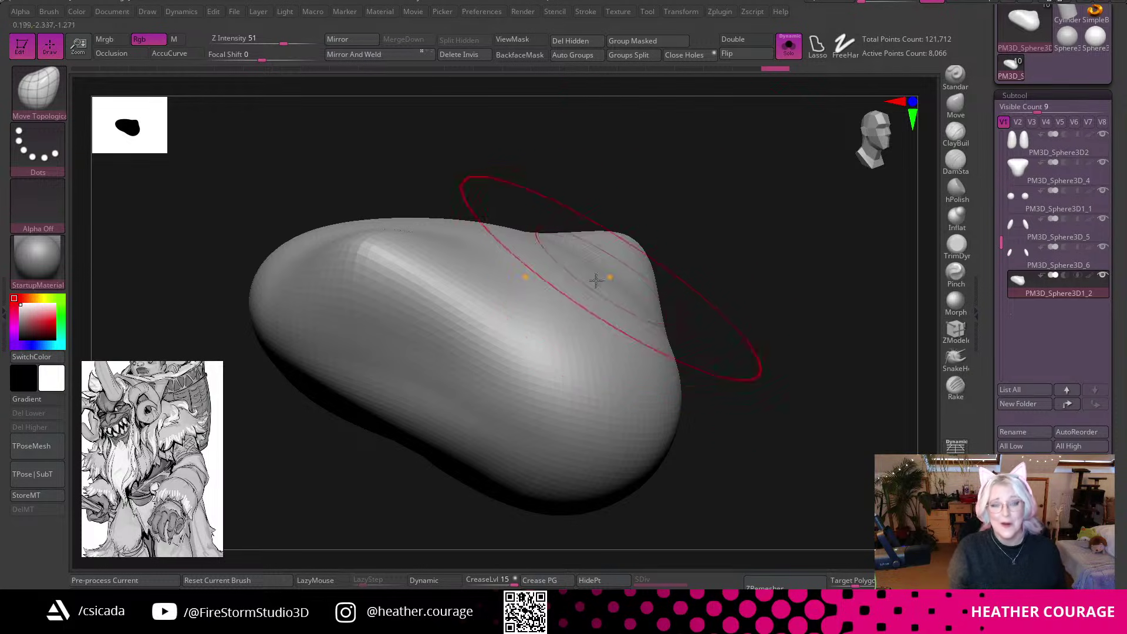
drag(539, 271, 573, 268)
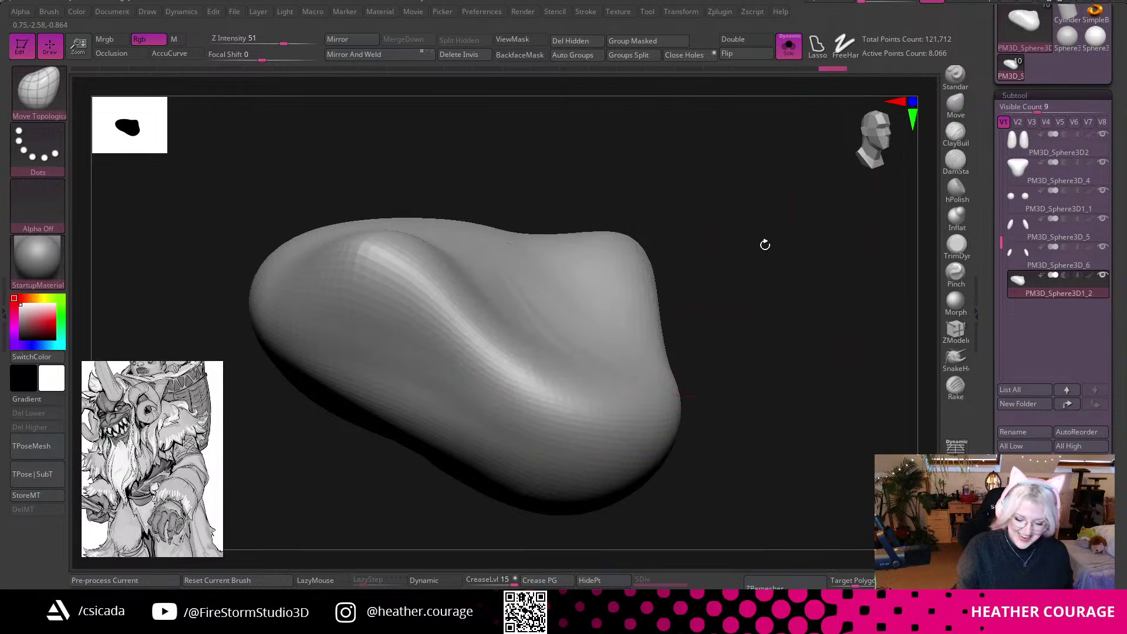
drag(750, 231, 772, 299)
drag(480, 317, 485, 275)
drag(787, 308, 693, 258)
drag(543, 305, 550, 328)
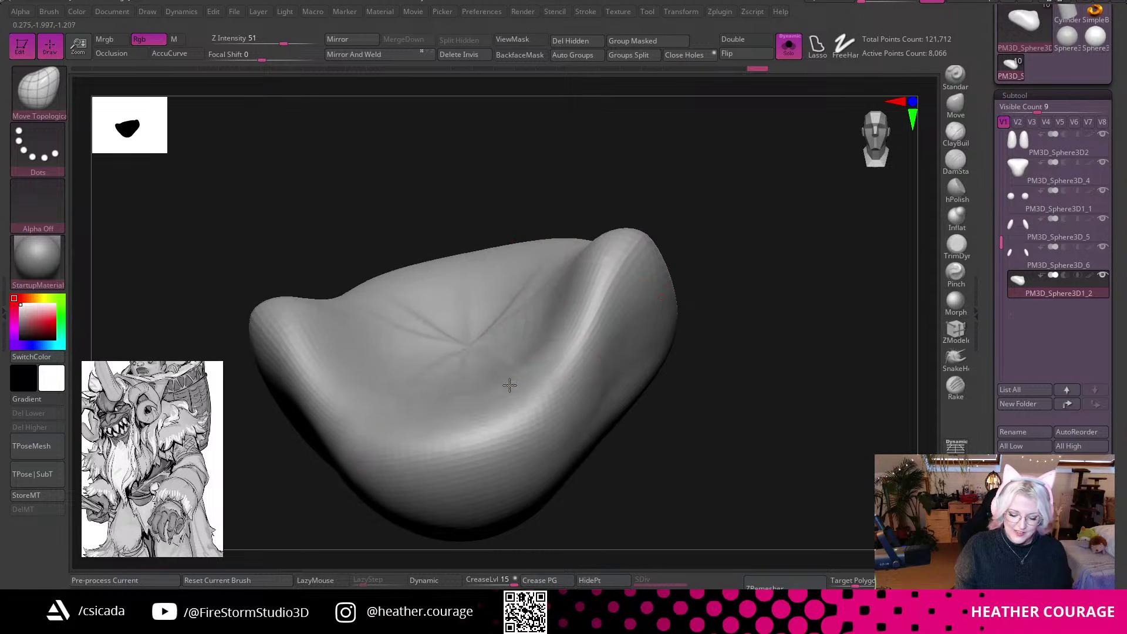
Deepen the hollow behind the isolated jaw's rim and push its outer sides inward towards a narrower chin.
mouse_move(804, 381)
mouse_down()
mouse_move(624, 344)
mouse_move(478, 337)
mouse_up()
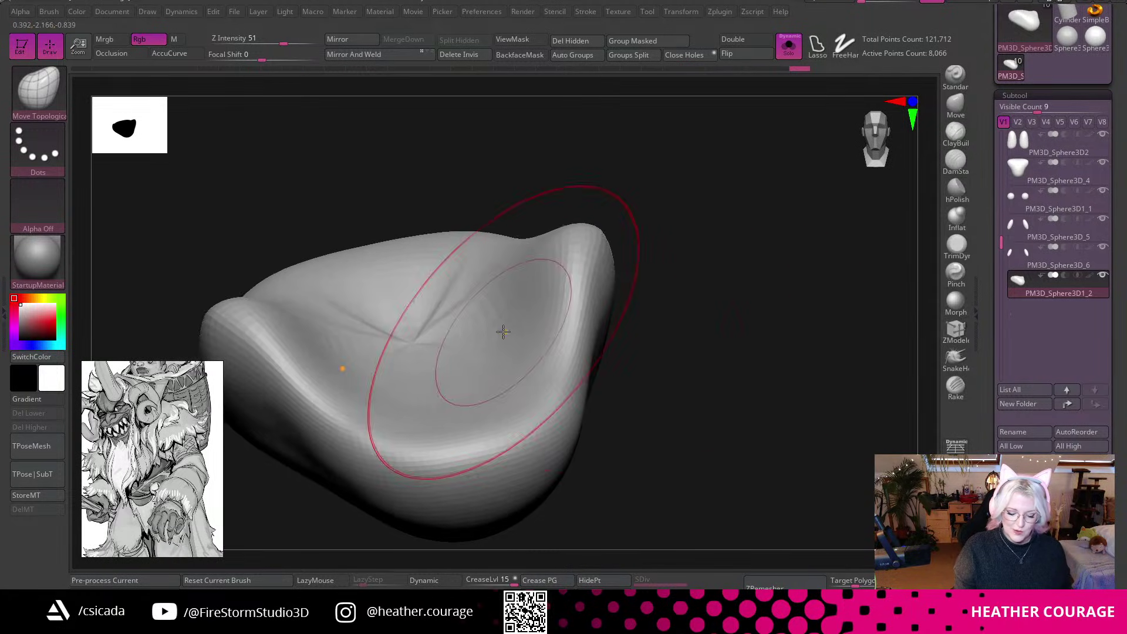
drag(639, 367, 604, 408)
drag(729, 387, 509, 463)
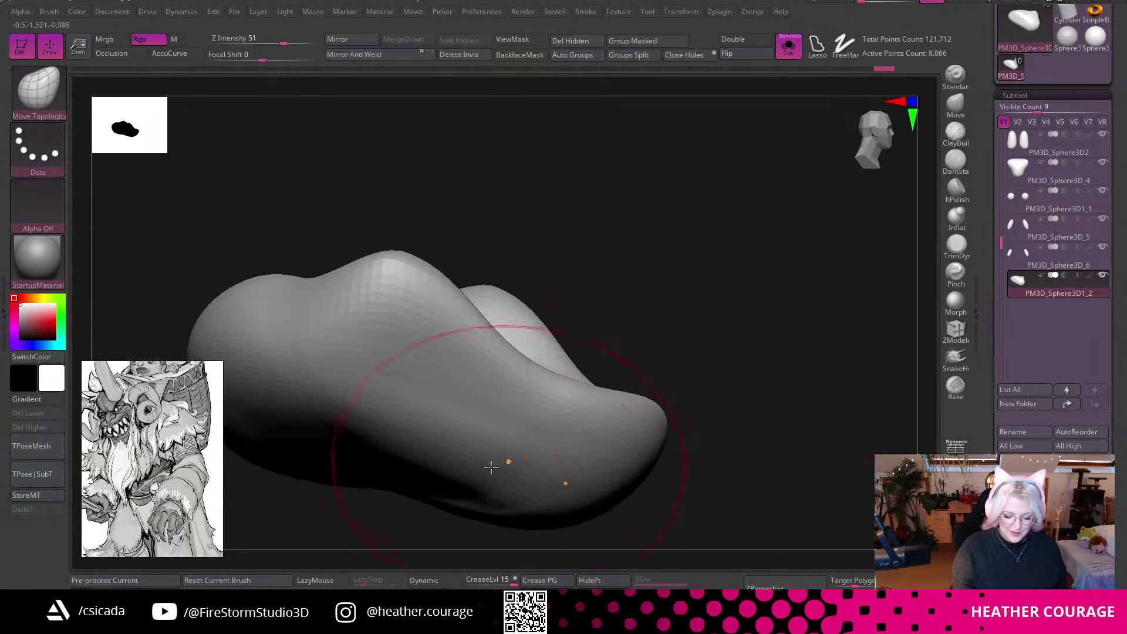
mouse_move(767, 387)
mouse_down()
mouse_move(717, 402)
mouse_move(687, 388)
mouse_up()
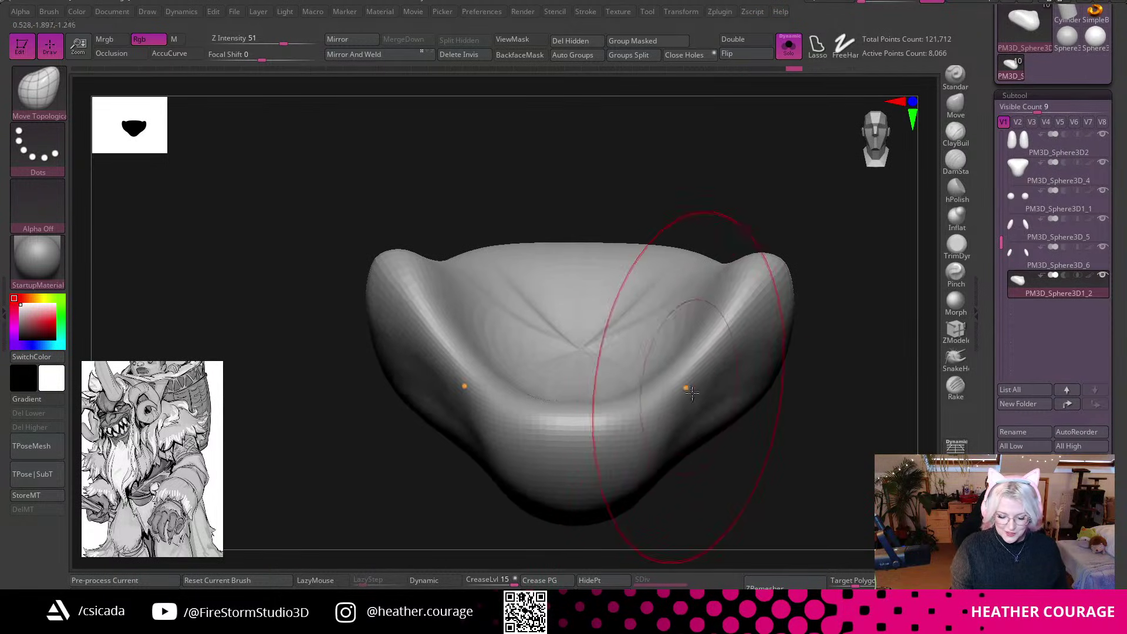
drag(812, 334, 823, 219)
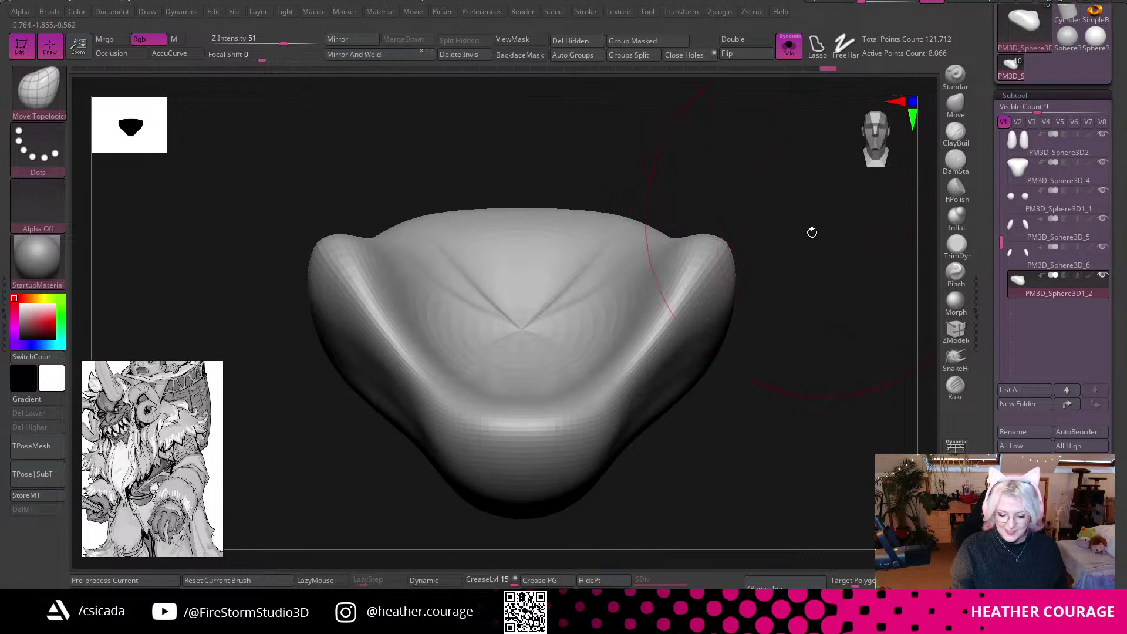
key(space)
mouse_move(720, 318)
mouse_down()
mouse_move(734, 318)
mouse_move(692, 300)
mouse_move(722, 327)
mouse_move(690, 316)
mouse_move(787, 360)
mouse_move(304, 456)
mouse_move(596, 416)
mouse_move(524, 379)
mouse_up()
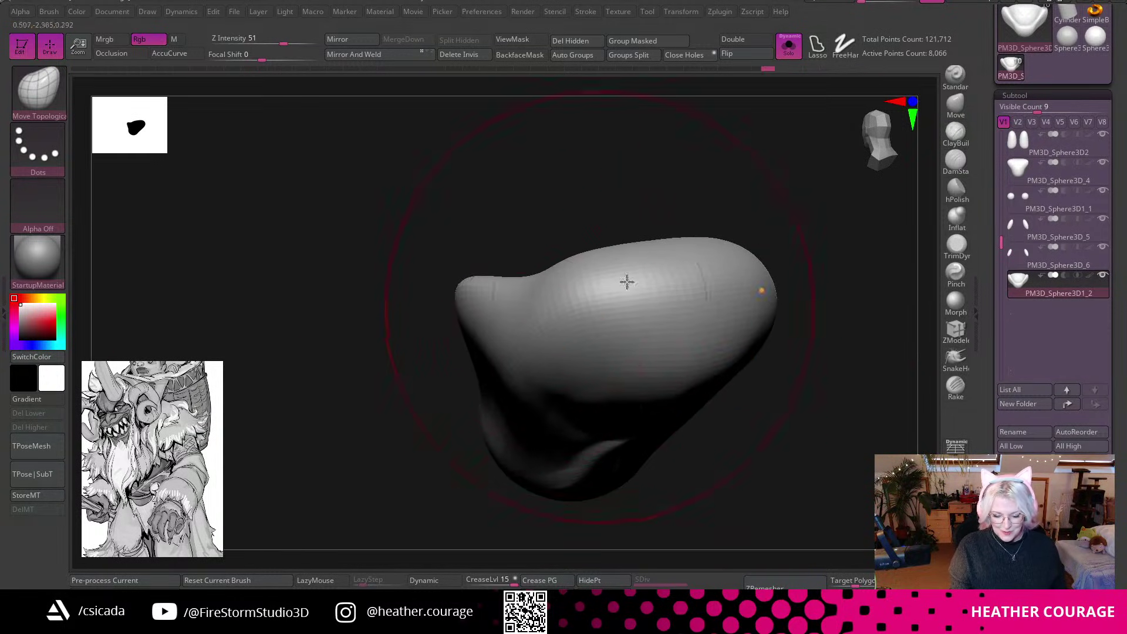
Show all the parts again and push the chin's underside and the jaw's sides up to fit the head.
click(790, 51)
mouse_move(819, 382)
mouse_down()
mouse_move(870, 332)
mouse_move(786, 321)
mouse_move(668, 359)
mouse_up()
drag(578, 437, 611, 390)
alt+drag(792, 321, 851, 306)
drag(542, 455, 534, 431)
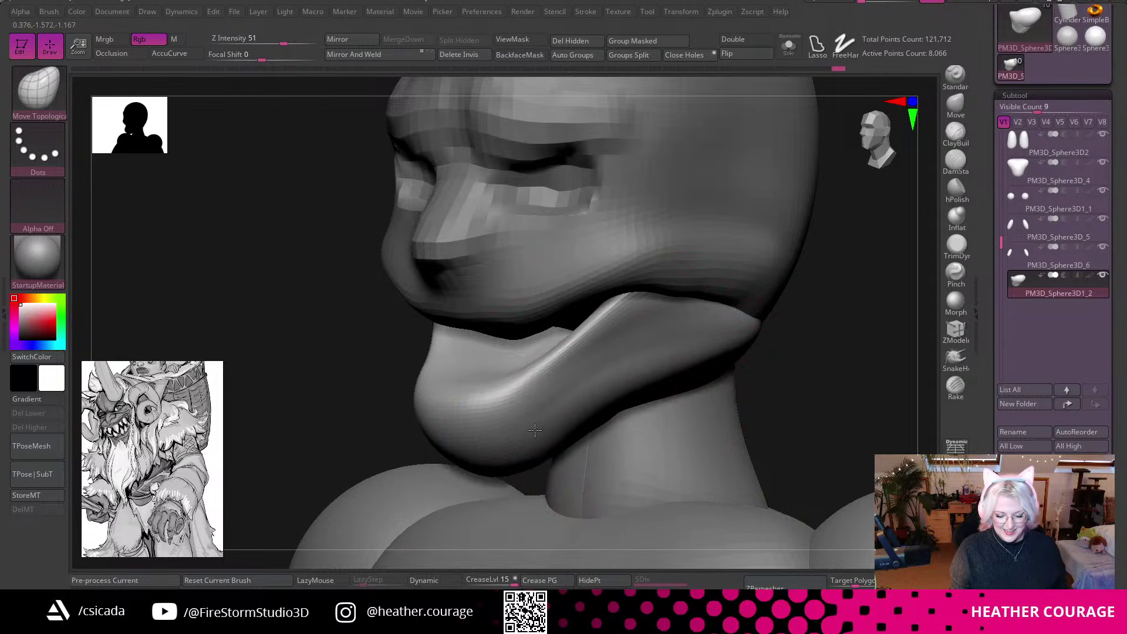
mouse_move(822, 334)
mouse_down()
mouse_move(775, 335)
mouse_move(728, 376)
mouse_up()
mouse_move(611, 402)
mouse_down()
mouse_move(661, 391)
mouse_move(692, 327)
mouse_move(719, 310)
mouse_move(755, 321)
mouse_up()
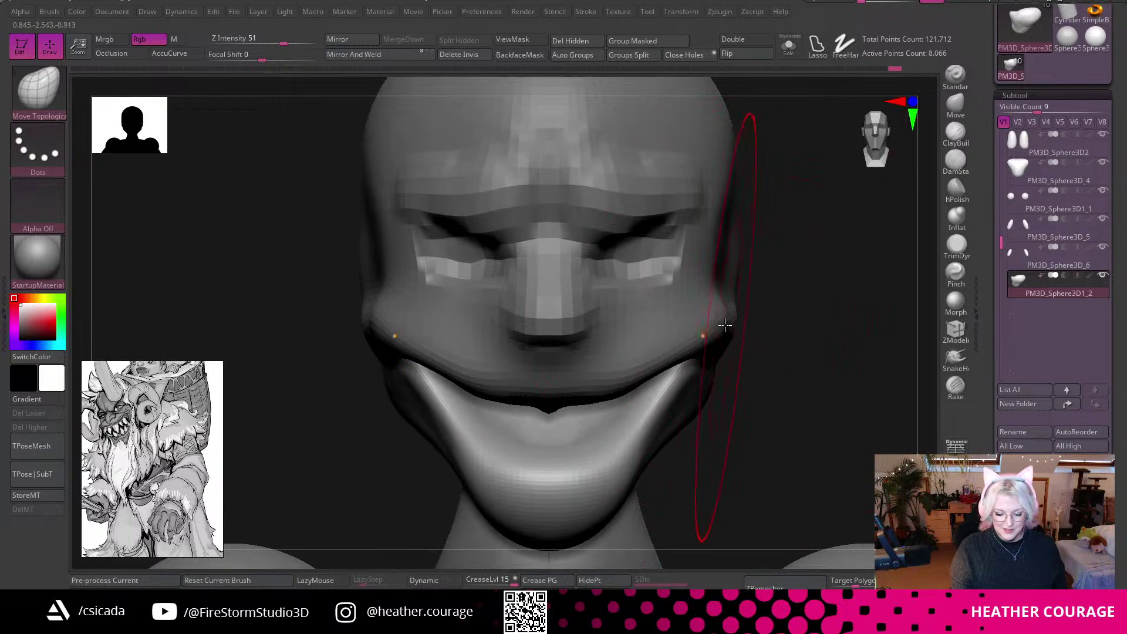
Select the head and push its cheeks and mouth corners inward and up above the jaw.
alt+click(722, 275)
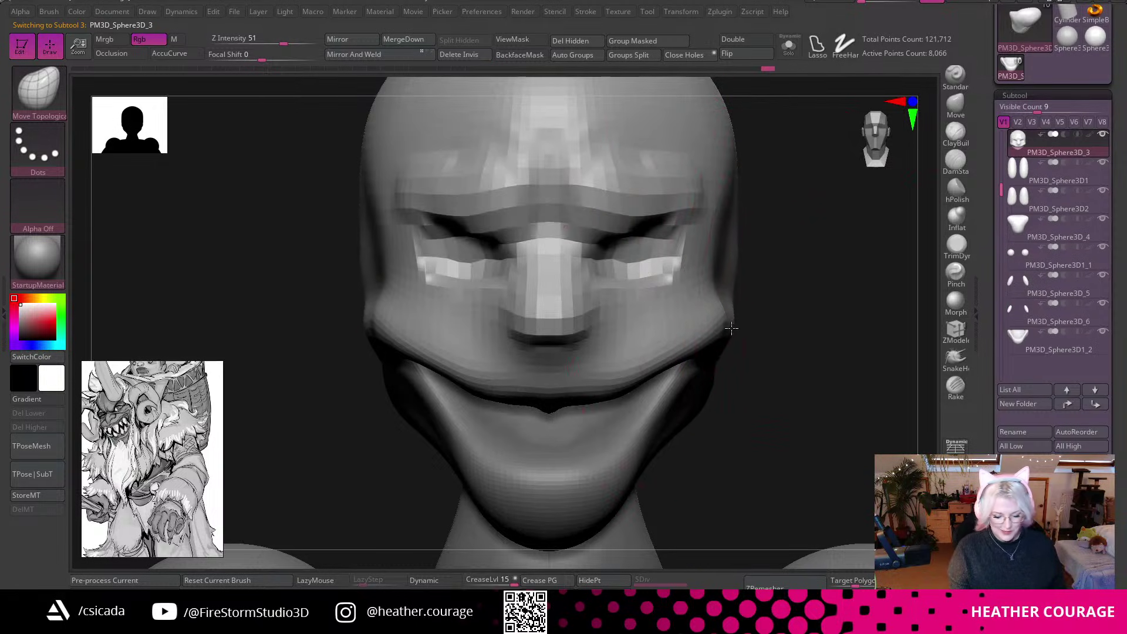
drag(723, 270, 717, 259)
mouse_move(735, 331)
mouse_down()
mouse_move(703, 322)
mouse_move(739, 314)
mouse_move(707, 299)
mouse_up()
key(space)
mouse_move(787, 257)
alt+mouse_down()
mouse_move(769, 221)
mouse_move(774, 259)
mouse_move(802, 280)
mouse_move(785, 279)
mouse_move(648, 395)
alt+mouse_up()
Select the lower jaw again and push the front of its chin back in profile.
alt+click(670, 391)
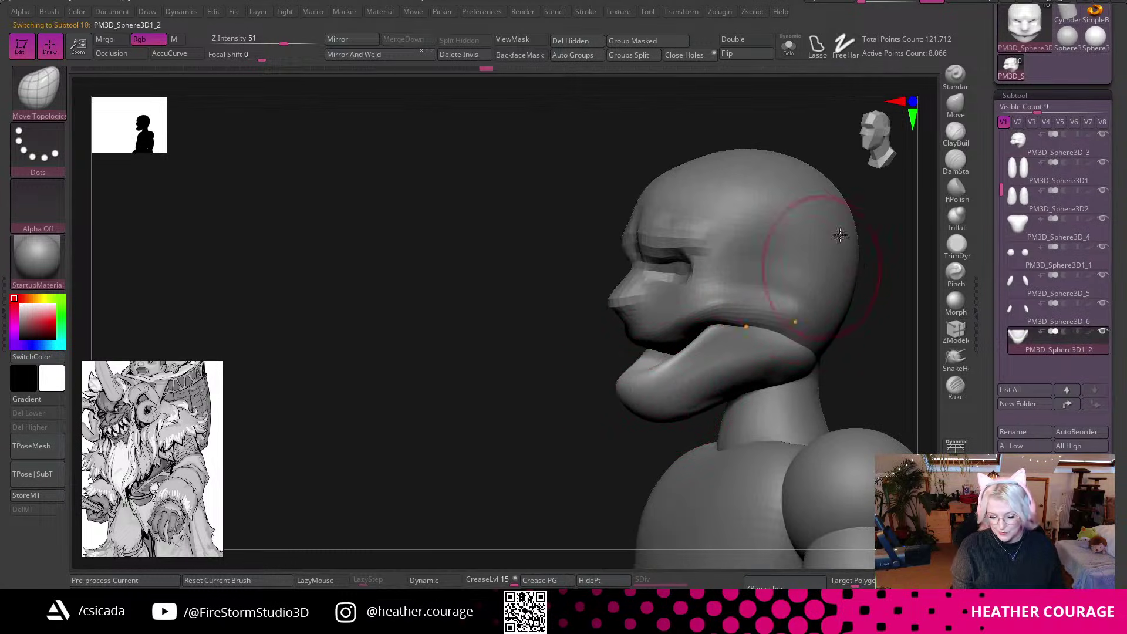
drag(805, 251, 742, 213)
key(space)
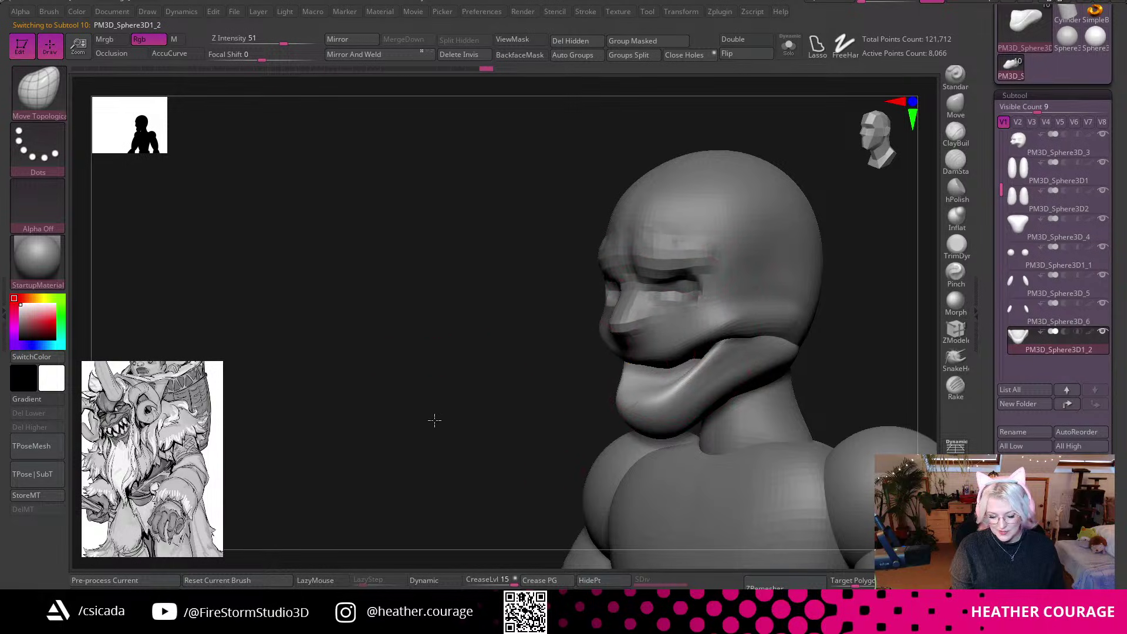
alt+drag(553, 366, 474, 356)
key(space)
mouse_move(840, 305)
mouse_down()
mouse_move(792, 315)
mouse_move(810, 313)
mouse_up()
drag(581, 390, 597, 384)
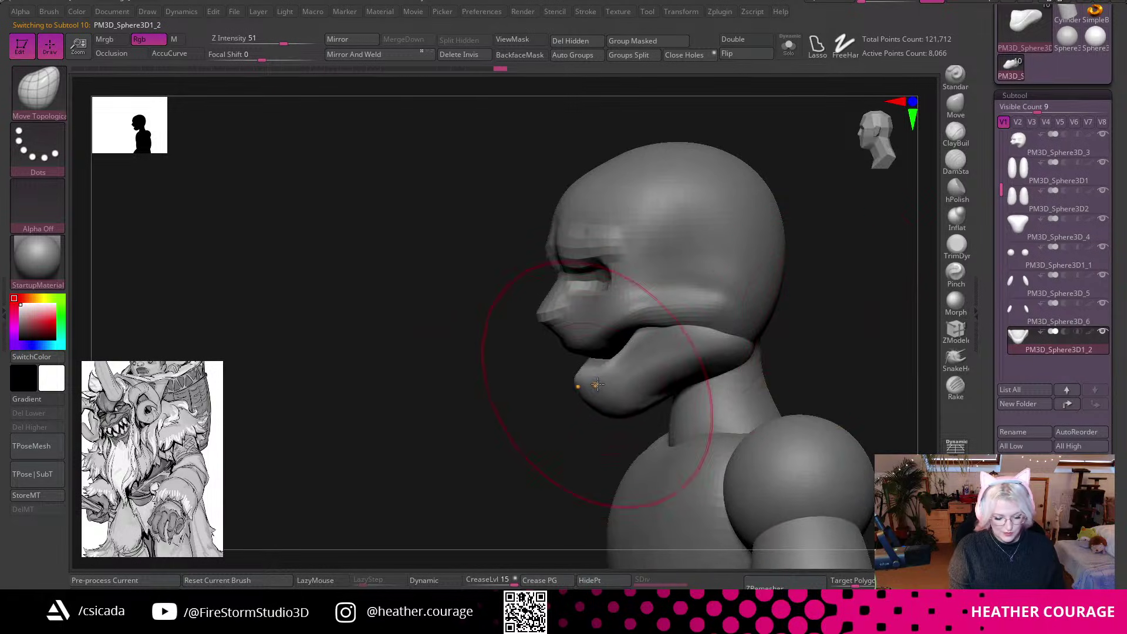
Shape the lower jaw's profile with a protruding front lip, a steeper rim towards the cheek and a smoother underside.
drag(487, 452, 780, 399)
mouse_move(873, 144)
shift+mouse_down()
mouse_move(704, 292)
mouse_move(753, 384)
shift+mouse_up()
mouse_move(586, 312)
mouse_down()
mouse_move(598, 326)
mouse_move(589, 319)
mouse_up()
key(space)
mouse_move(610, 317)
mouse_down()
mouse_move(548, 349)
mouse_move(552, 363)
mouse_move(586, 358)
mouse_move(574, 343)
mouse_up()
drag(551, 386, 586, 341)
drag(710, 305, 558, 311)
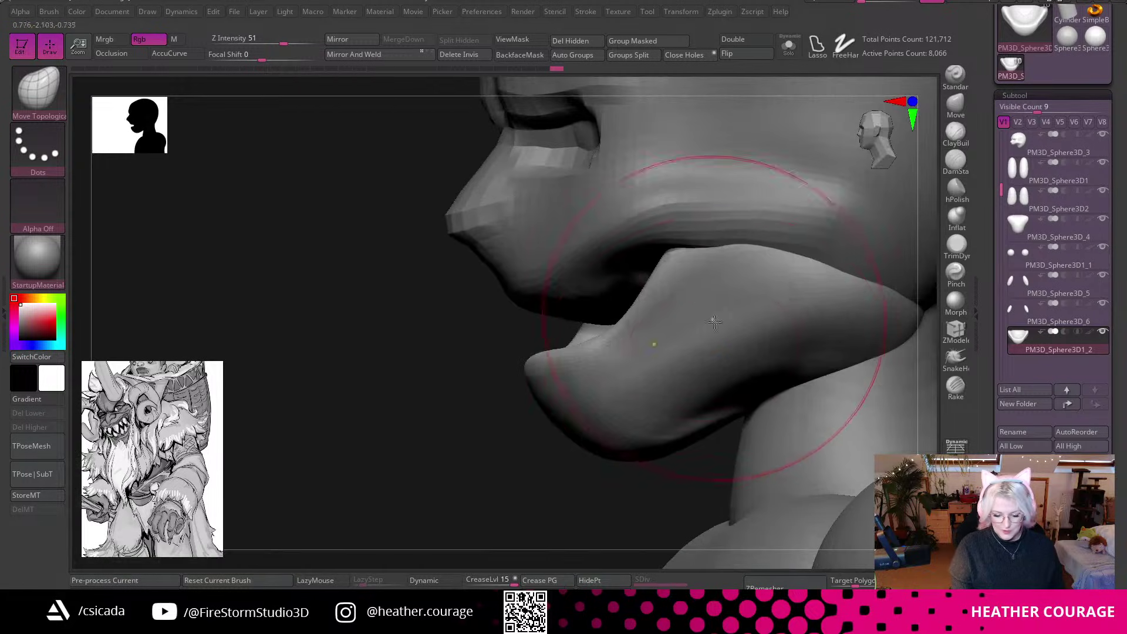
drag(672, 418, 694, 414)
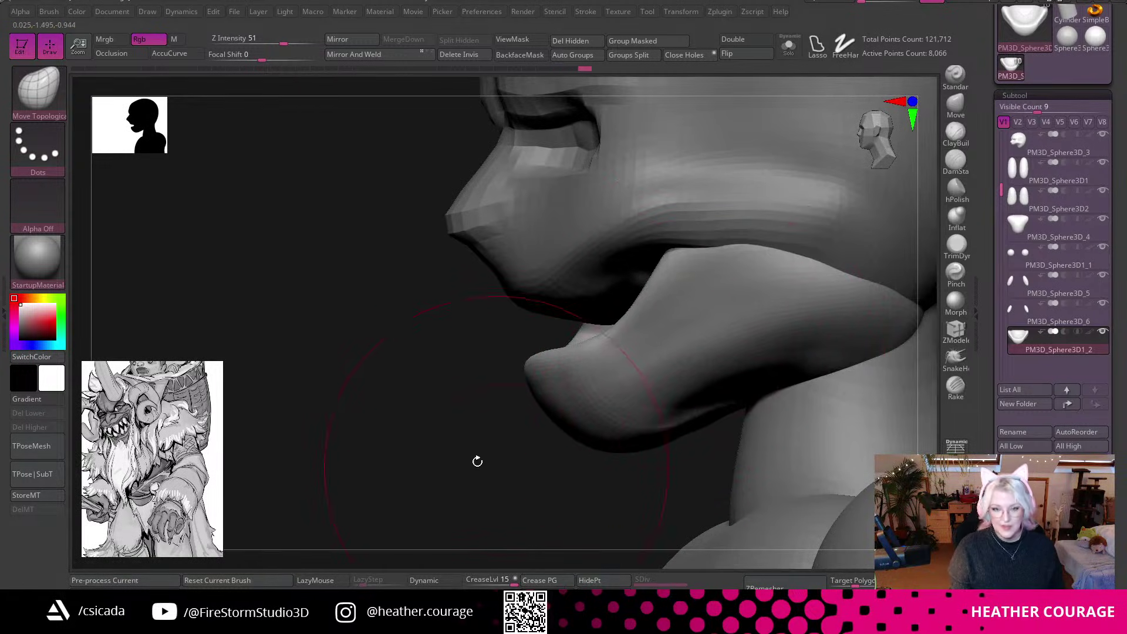
drag(490, 466, 671, 329)
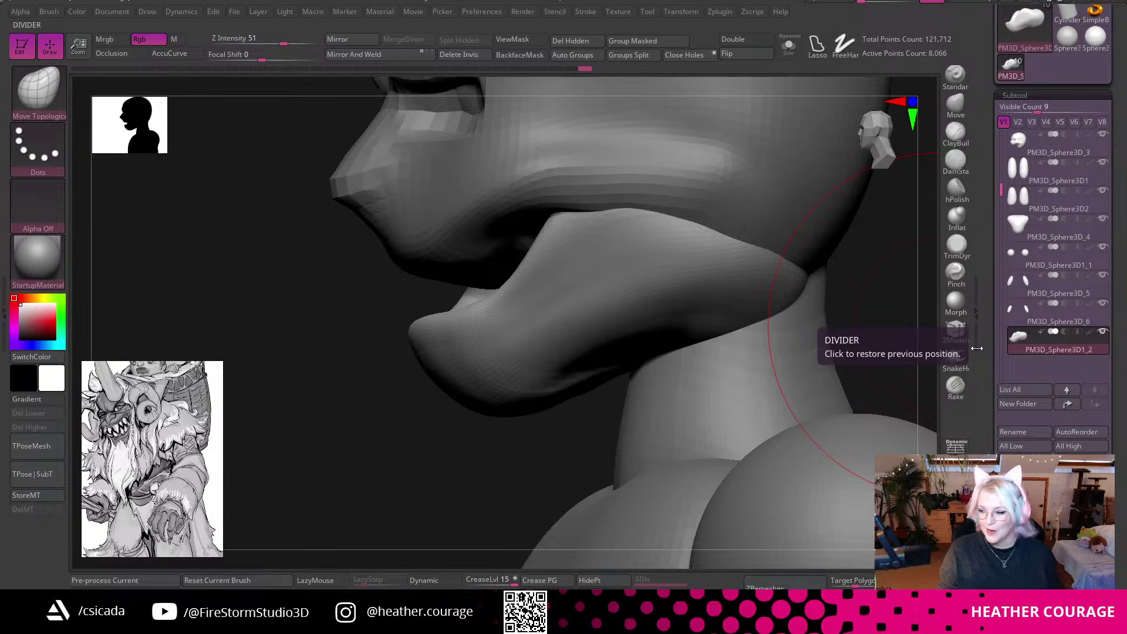
Pull the lower jaw's rear corners up and outward to wrap around the back of the head.
drag(785, 284, 846, 243)
mouse_move(812, 287)
mouse_down()
mouse_move(832, 252)
mouse_move(804, 214)
mouse_up()
mouse_move(855, 240)
mouse_down()
mouse_move(911, 254)
mouse_move(816, 238)
mouse_up()
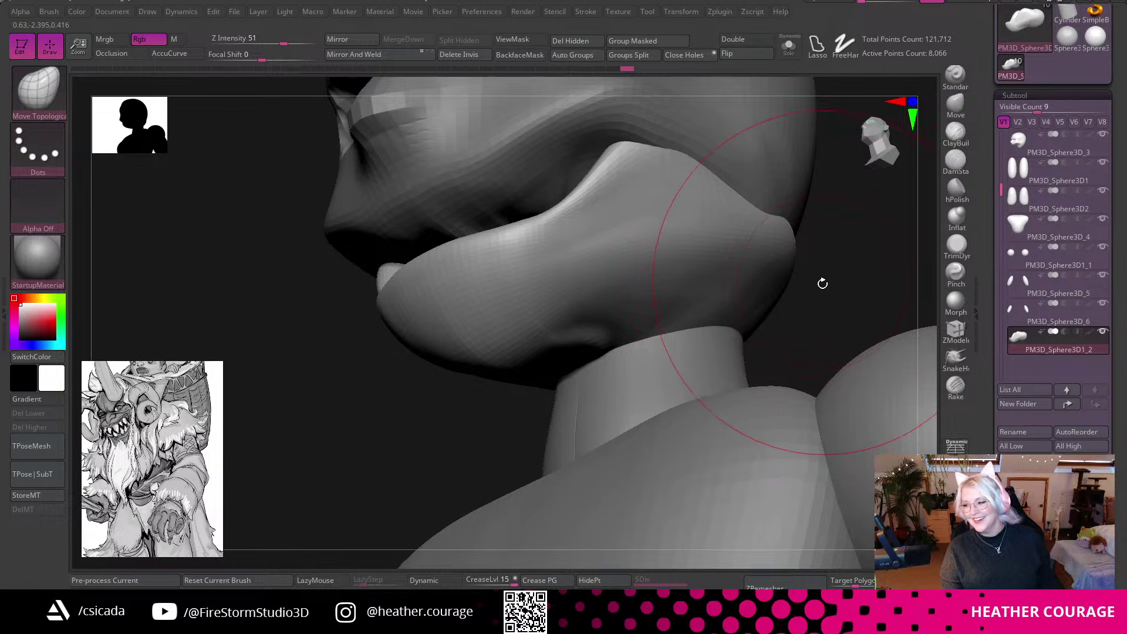
drag(779, 220, 790, 177)
drag(778, 226, 792, 238)
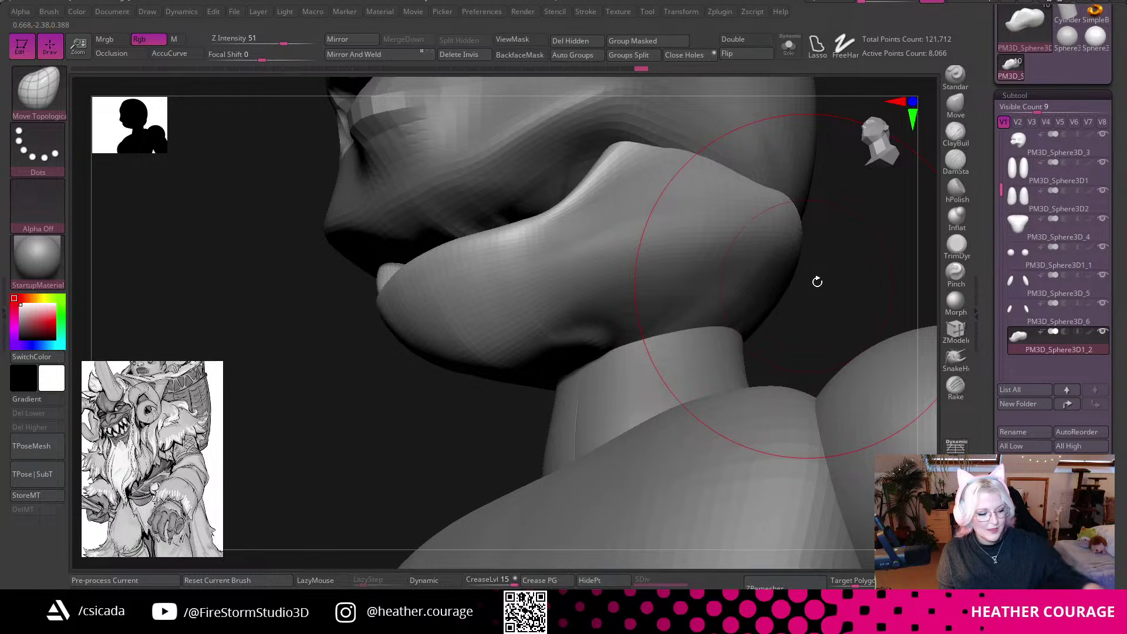
drag(838, 254, 854, 296)
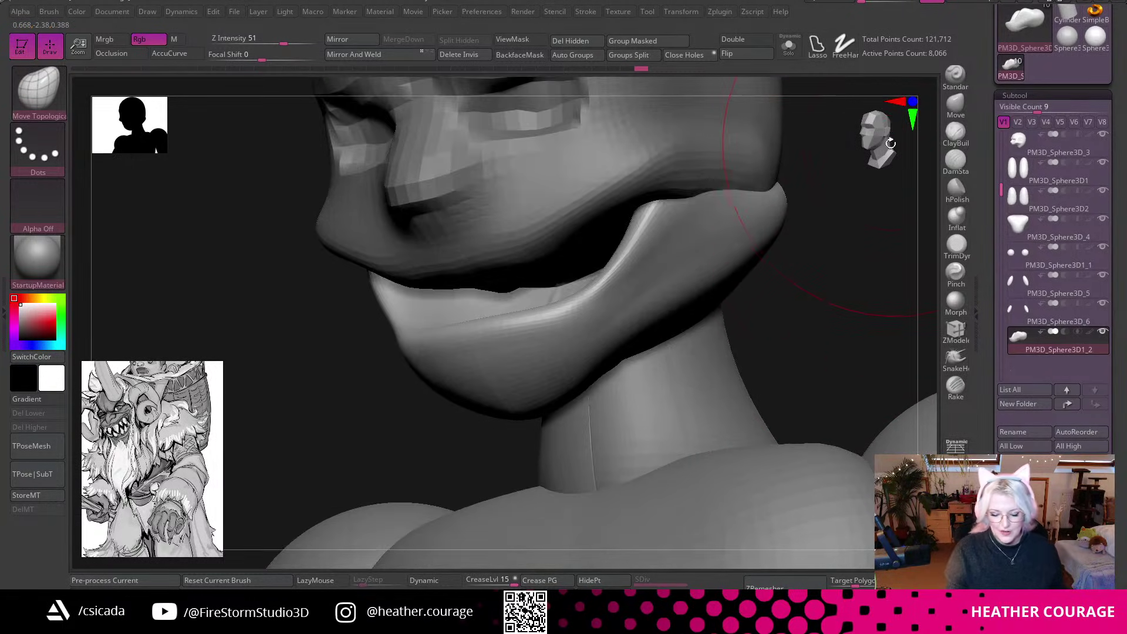
Pull the chin of the lower jaw down and check the face from the front.
click(891, 143)
click(891, 143)
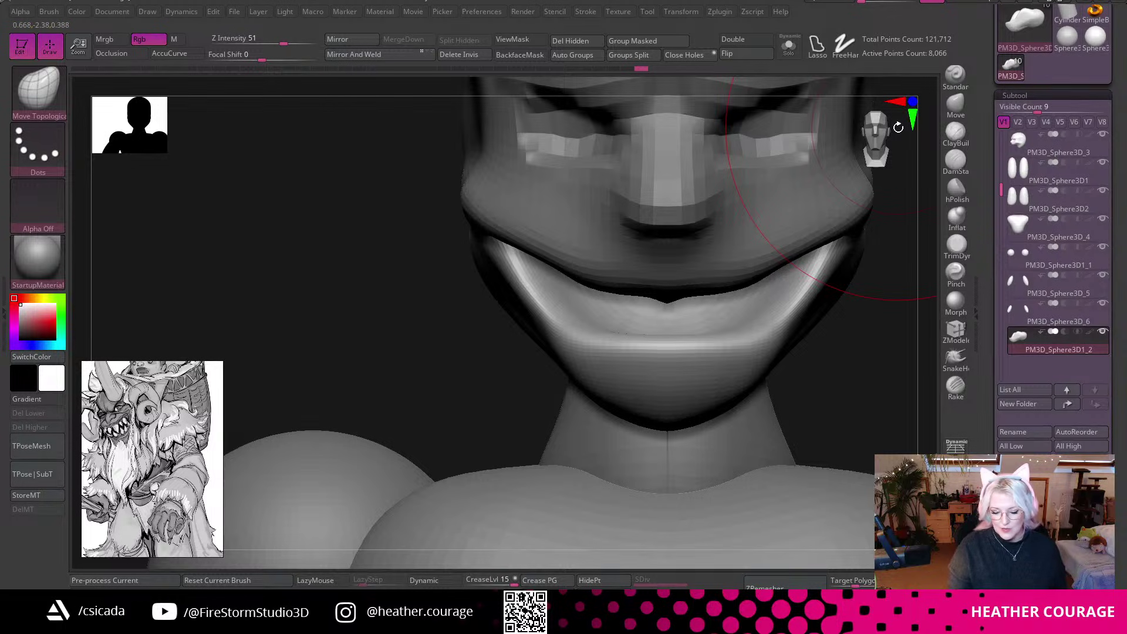
mouse_move(855, 293)
alt+mouse_down()
mouse_move(850, 311)
mouse_move(833, 276)
alt+mouse_up()
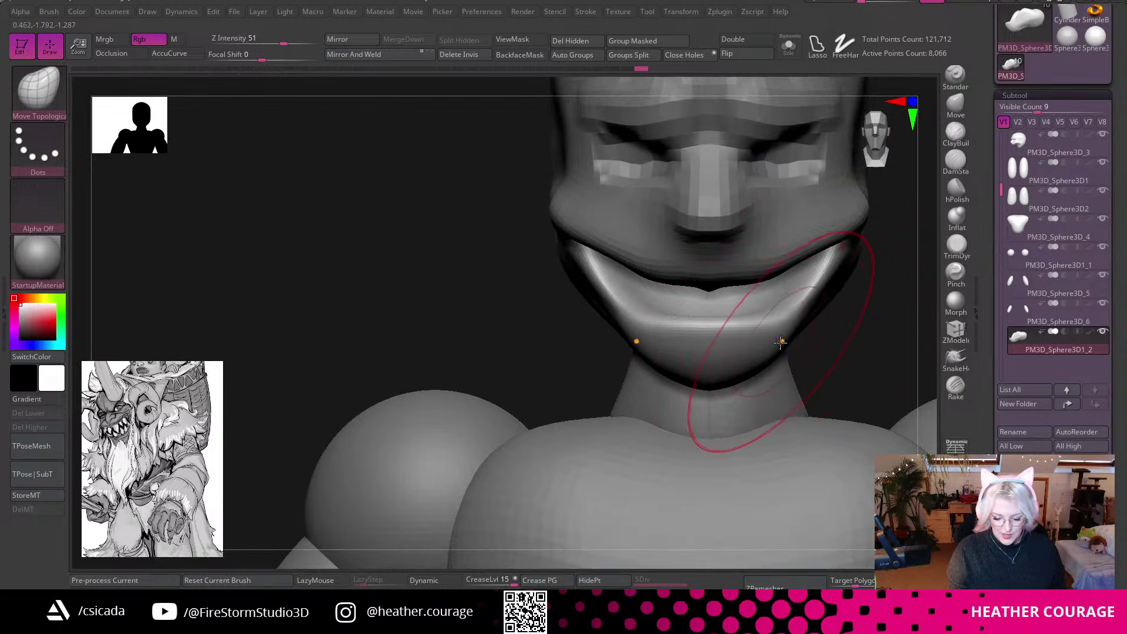
key(space)
drag(757, 347, 750, 382)
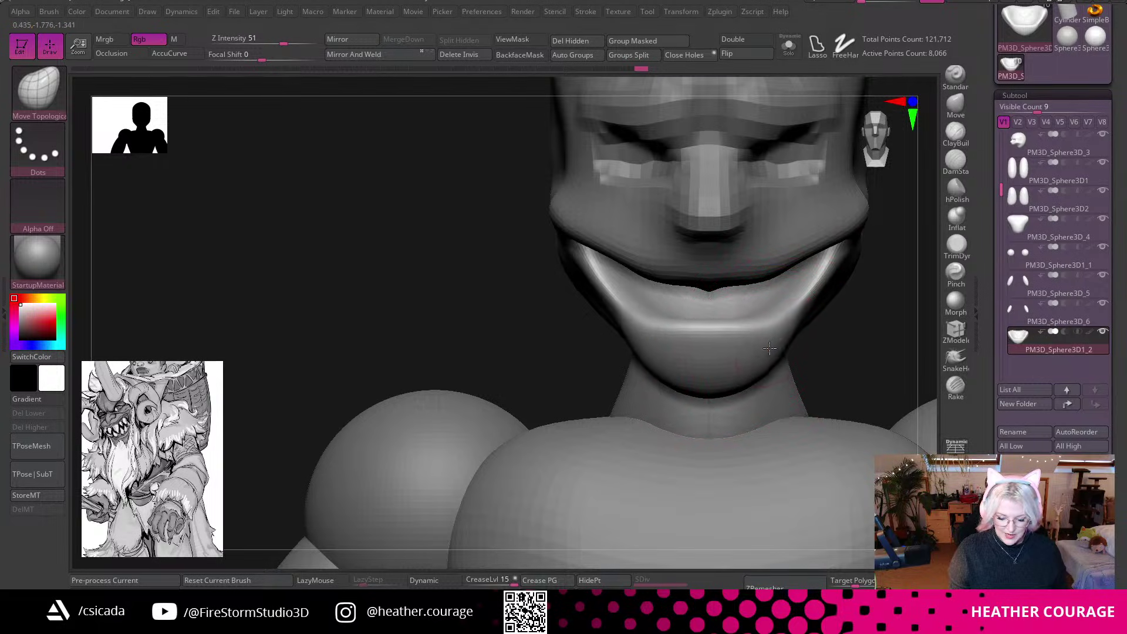
mouse_move(865, 320)
mouse_down()
mouse_move(848, 286)
mouse_move(712, 327)
mouse_up()
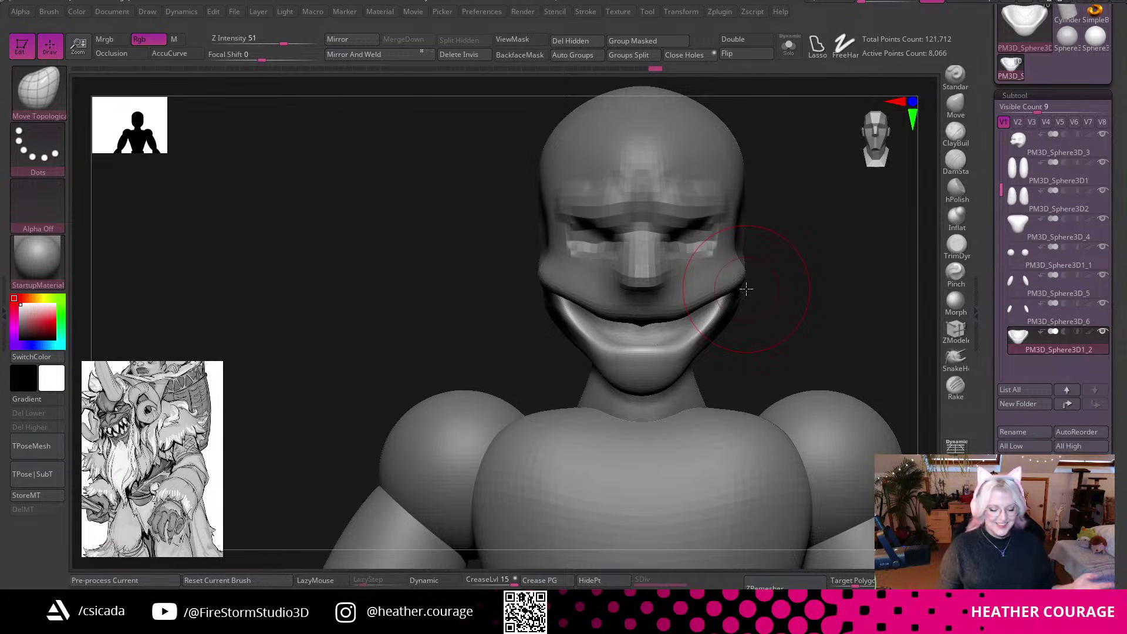
Select the head and pull the rear of its crown up and outward in side view.
mouse_move(810, 215)
alt+mouse_down()
mouse_move(752, 312)
mouse_move(802, 294)
mouse_move(722, 282)
mouse_move(667, 236)
mouse_move(642, 186)
alt+mouse_up()
alt+click(646, 286)
key(space)
key(space)
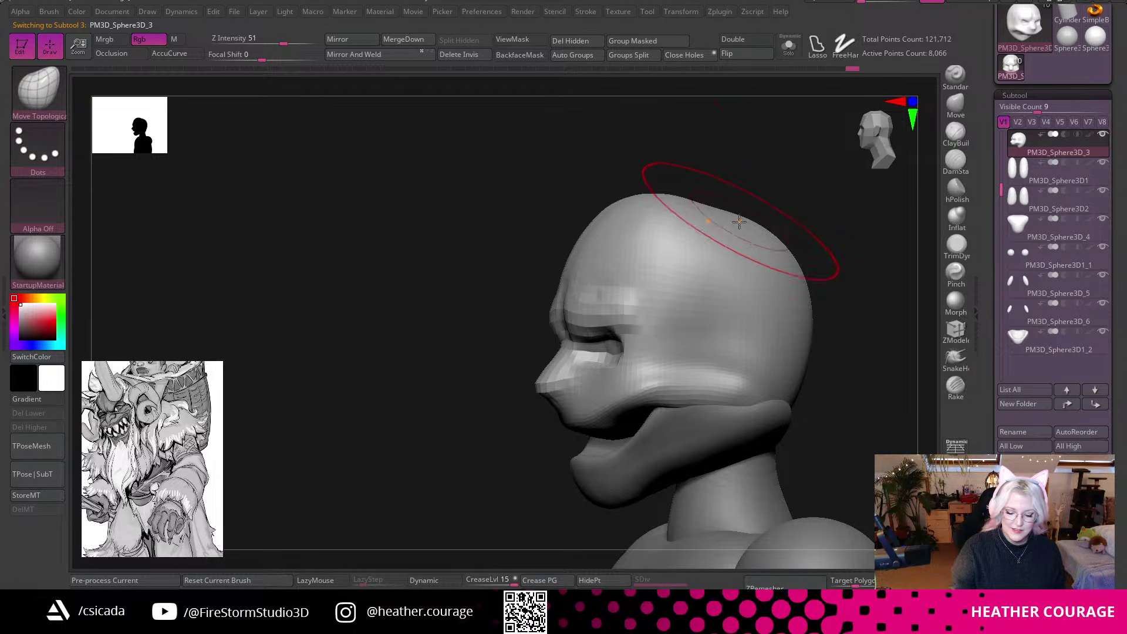
drag(740, 221, 744, 196)
drag(772, 244, 791, 243)
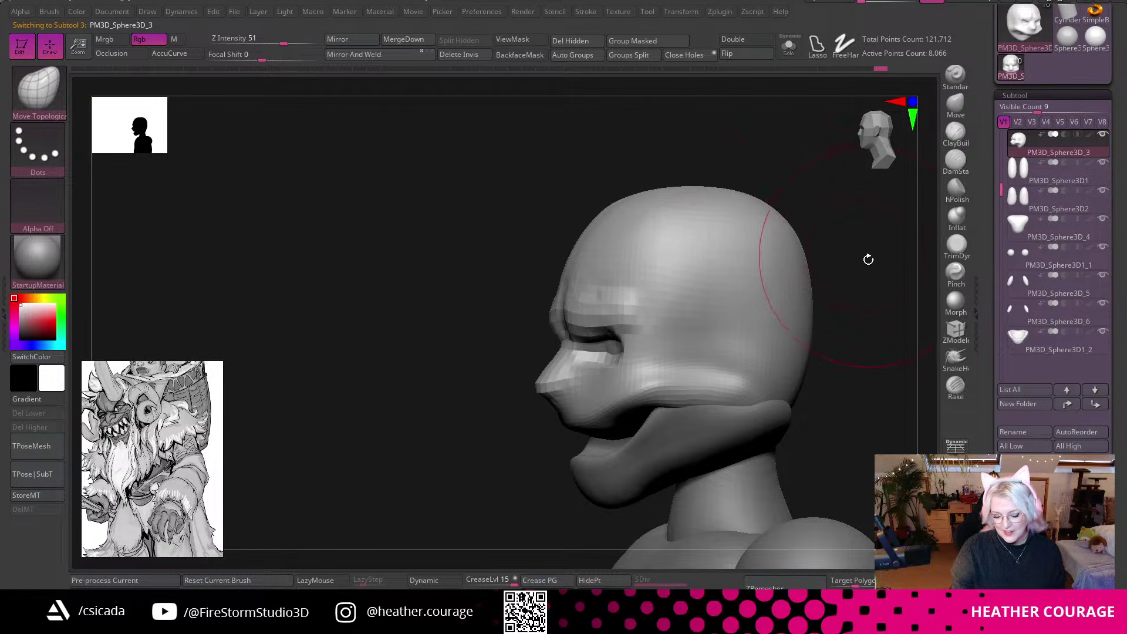
alt+drag(868, 255, 810, 304)
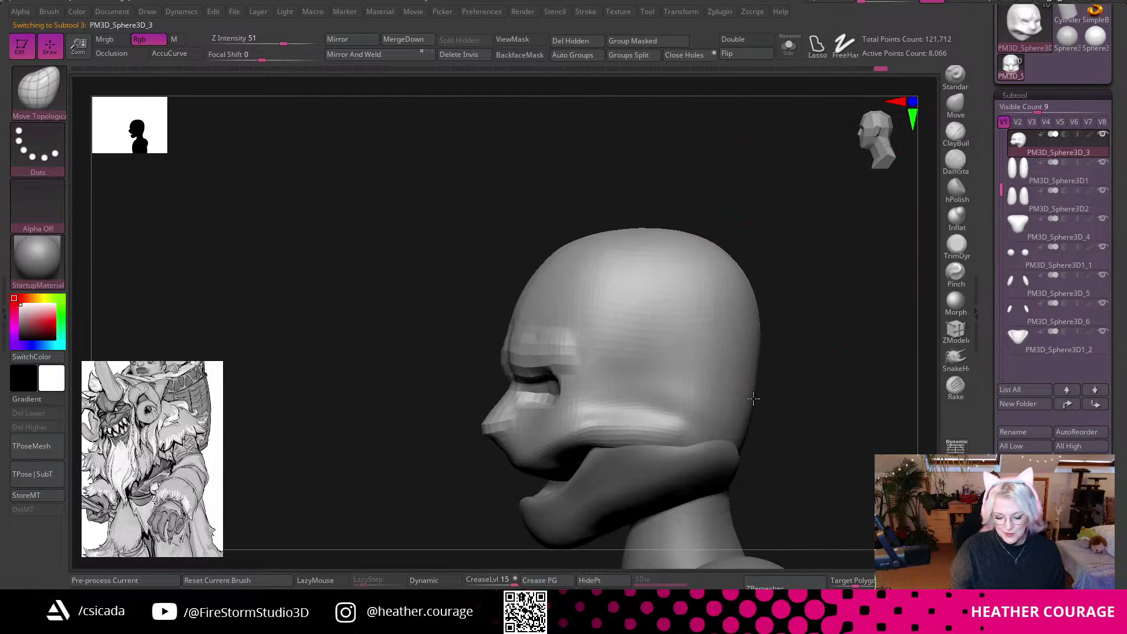
Reshape the back and top of the skull in profile and check the head from the front.
shift+drag(807, 357, 880, 165)
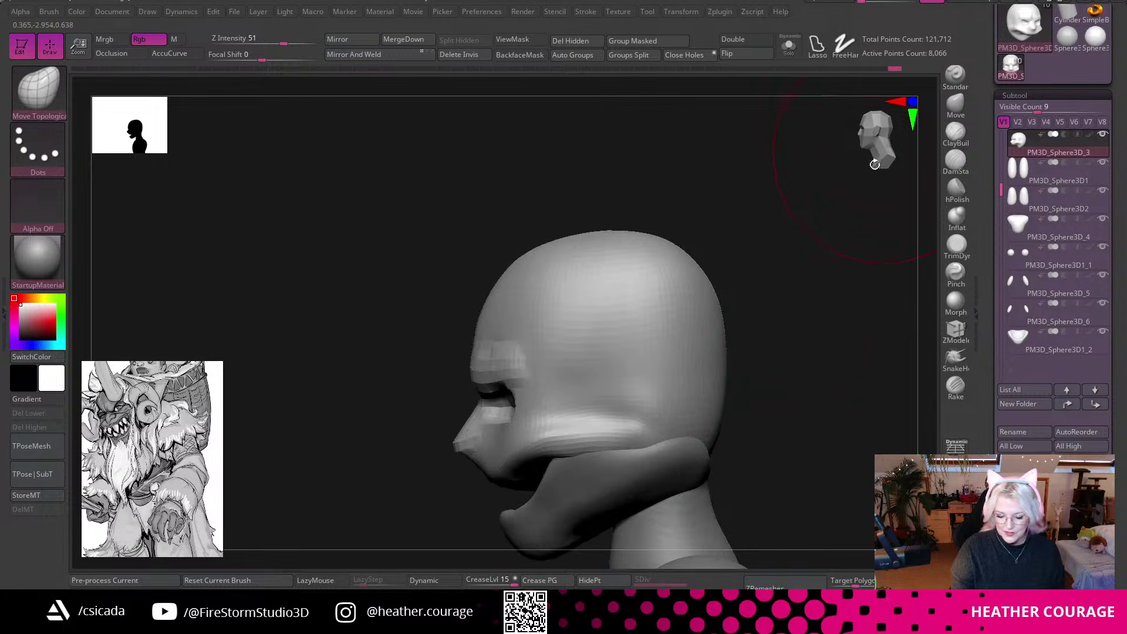
drag(722, 396, 711, 375)
drag(709, 329, 720, 297)
drag(599, 242, 590, 230)
drag(671, 194, 780, 223)
click(872, 132)
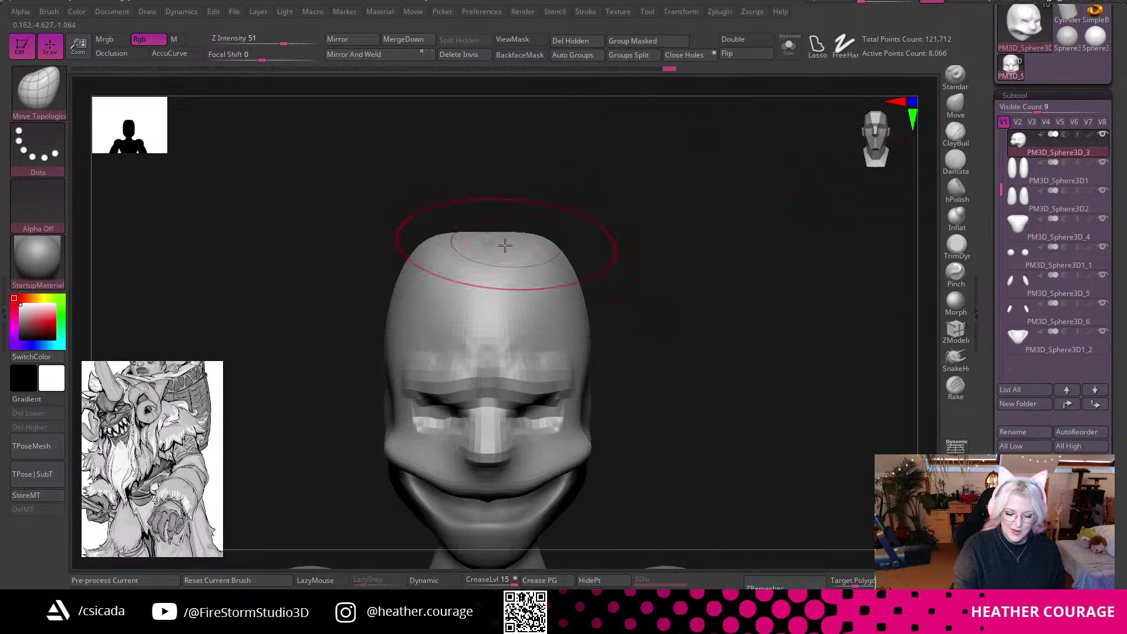
Round and widen the top of the character's skull with the Move Topological brush to match the reference drawing.
drag(572, 272, 602, 327)
mouse_move(672, 330)
alt+mouse_down()
mouse_move(754, 272)
mouse_move(775, 315)
mouse_move(799, 297)
mouse_move(838, 212)
alt+mouse_up()
key(space)
drag(809, 262, 776, 262)
mouse_move(136, 488)
middle_down()
mouse_move(138, 464)
mouse_move(112, 517)
mouse_move(119, 481)
middle_up()
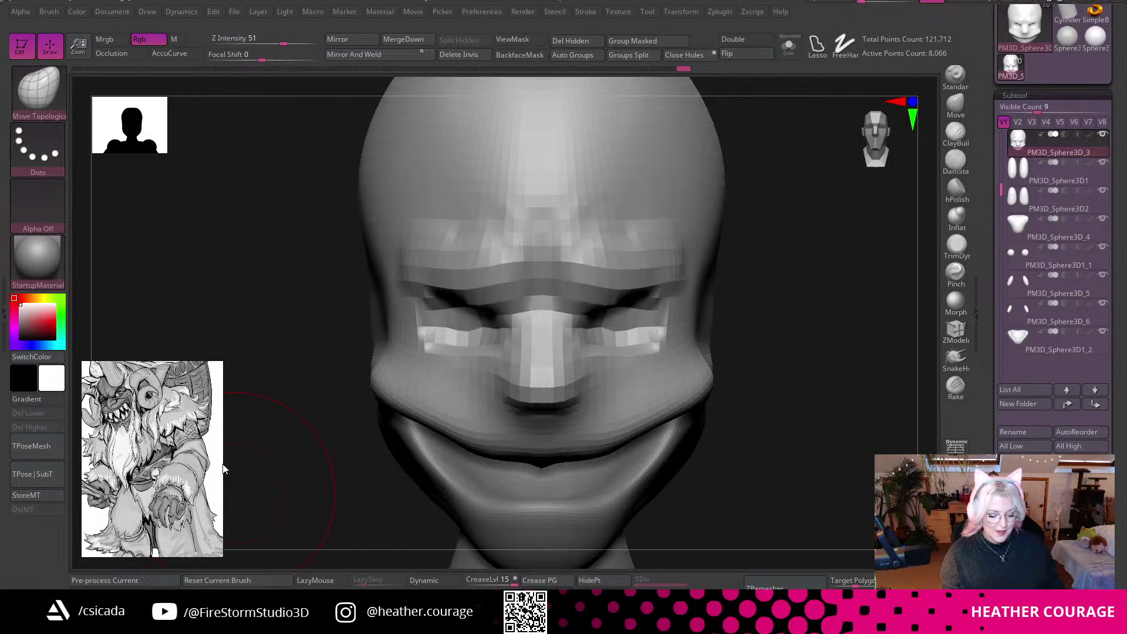
Remesh the head with ZRemesher using a target polygon count of 5.
drag(815, 430, 878, 194)
mouse_move(874, 146)
shift+mouse_down()
mouse_move(832, 333)
mouse_move(812, 264)
shift+mouse_up()
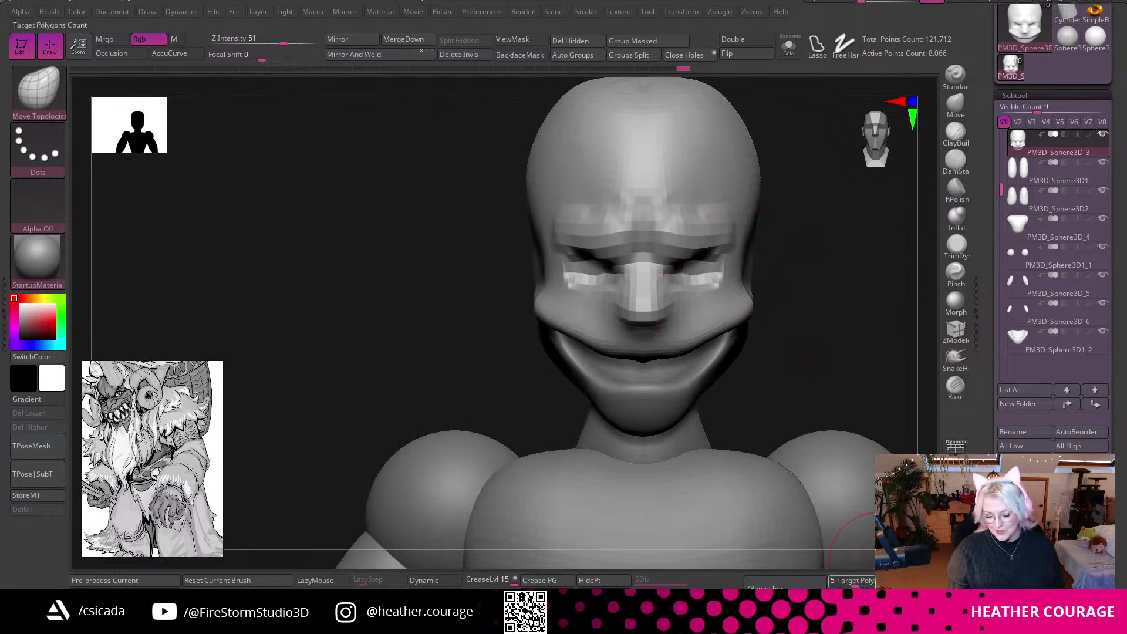
click(808, 587)
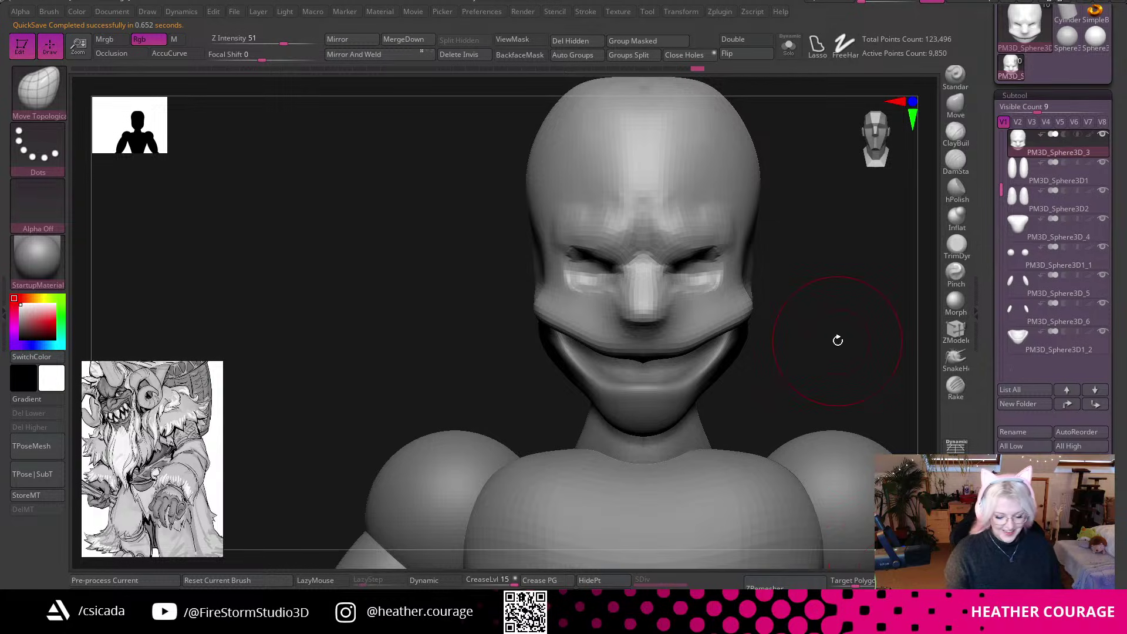
Turn on DynaMesh for the head at resolution 128 with blur 2.
alt+drag(826, 321, 822, 394)
drag(805, 297, 895, 291)
alt+drag(801, 270, 696, 270)
scroll(993, 418, down, 5)
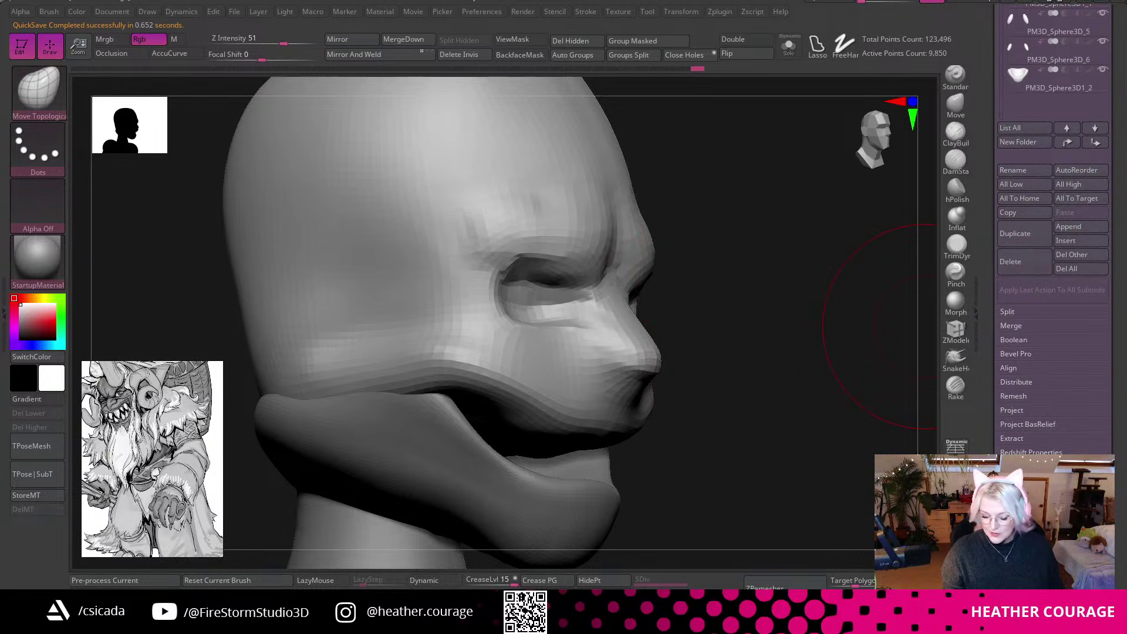
scroll(1023, 234, down, 6)
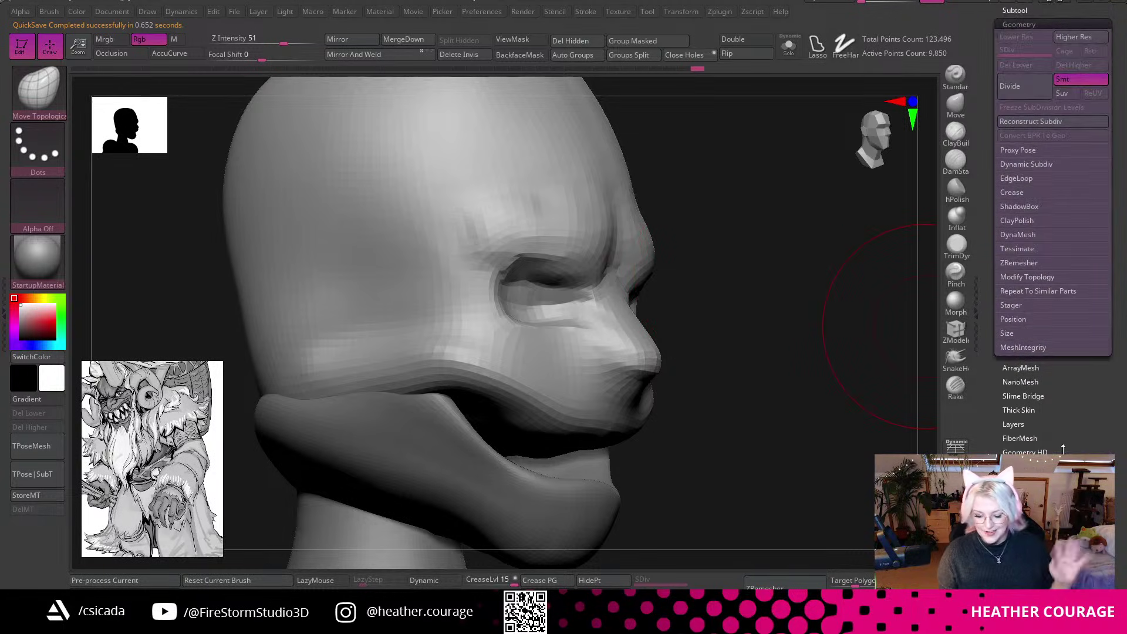
click(1023, 235)
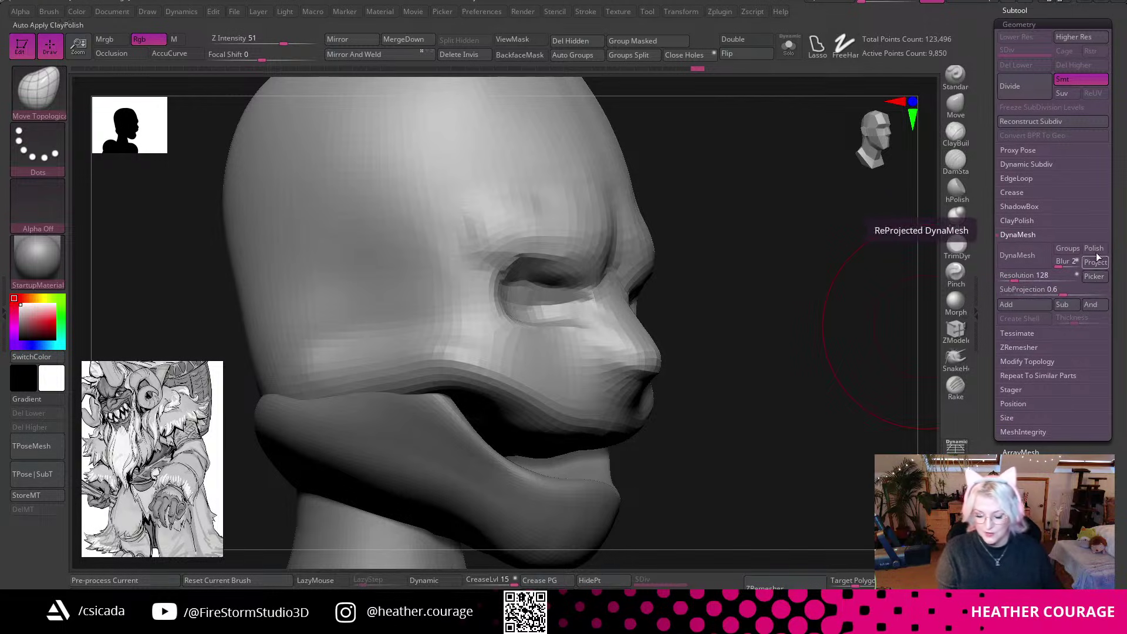
click(1015, 258)
Pull the nose forward and down into a long pointed shape with the Move Topological brush.
mouse_move(788, 368)
mouse_down()
mouse_move(772, 354)
mouse_move(822, 428)
mouse_move(769, 352)
mouse_move(753, 359)
mouse_move(820, 333)
mouse_up()
mouse_move(812, 386)
alt+mouse_down()
mouse_move(823, 343)
mouse_move(797, 329)
mouse_move(833, 339)
mouse_move(680, 376)
mouse_move(654, 411)
alt+mouse_up()
key(space)
key(space)
drag(776, 433, 737, 445)
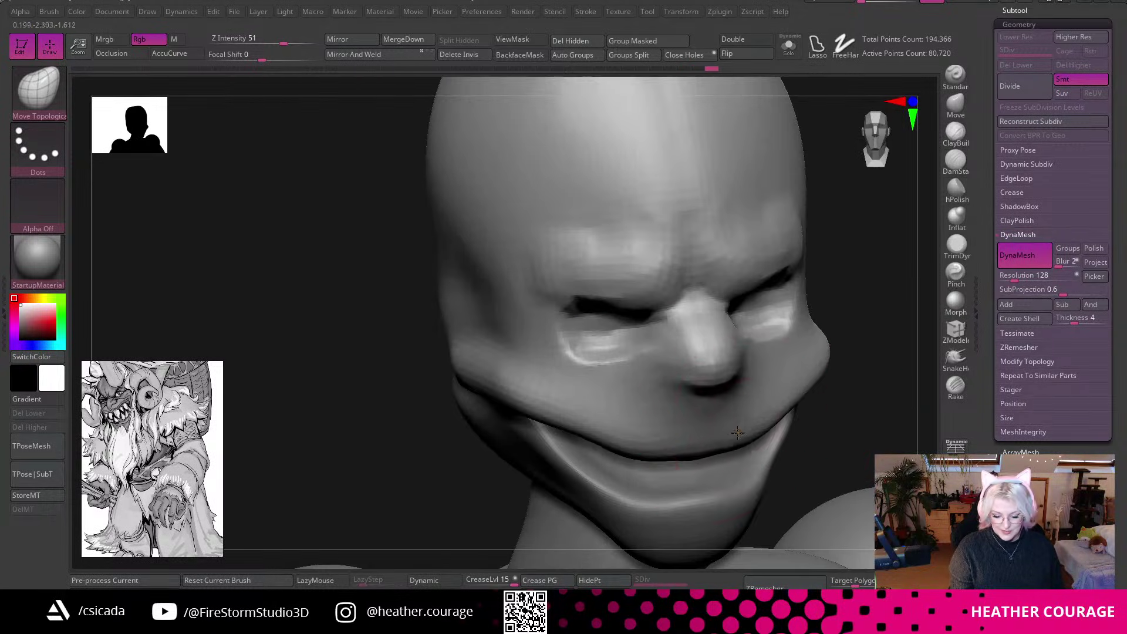
mouse_move(867, 357)
mouse_down()
mouse_move(846, 317)
mouse_move(794, 303)
mouse_move(663, 405)
mouse_up()
key(space)
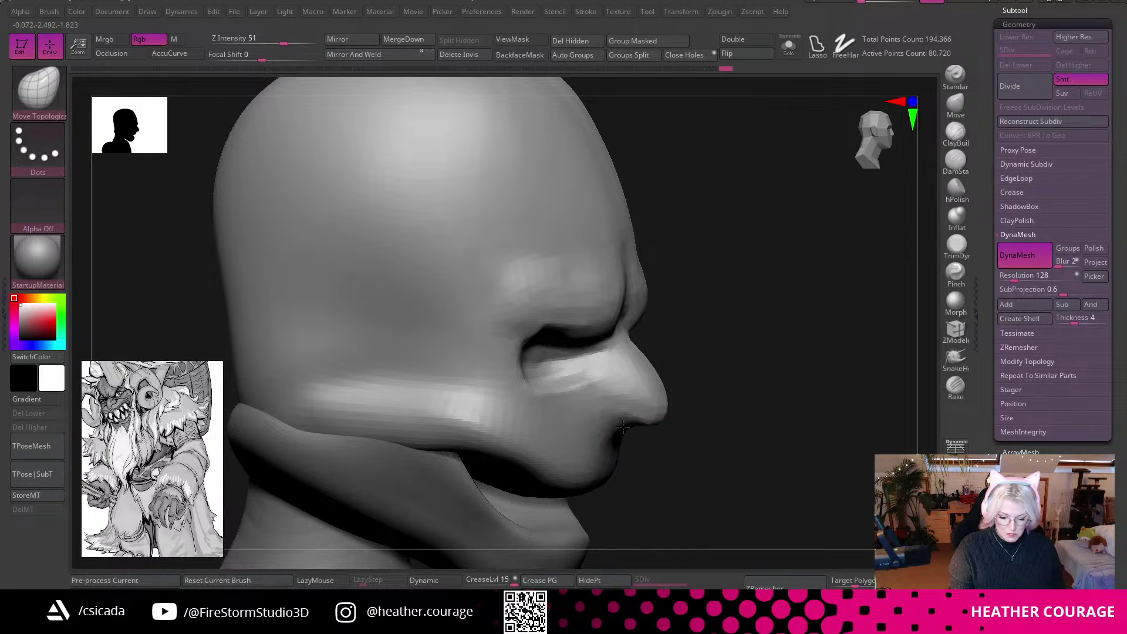
mouse_move(822, 411)
mouse_down()
mouse_move(692, 392)
mouse_move(652, 399)
mouse_up()
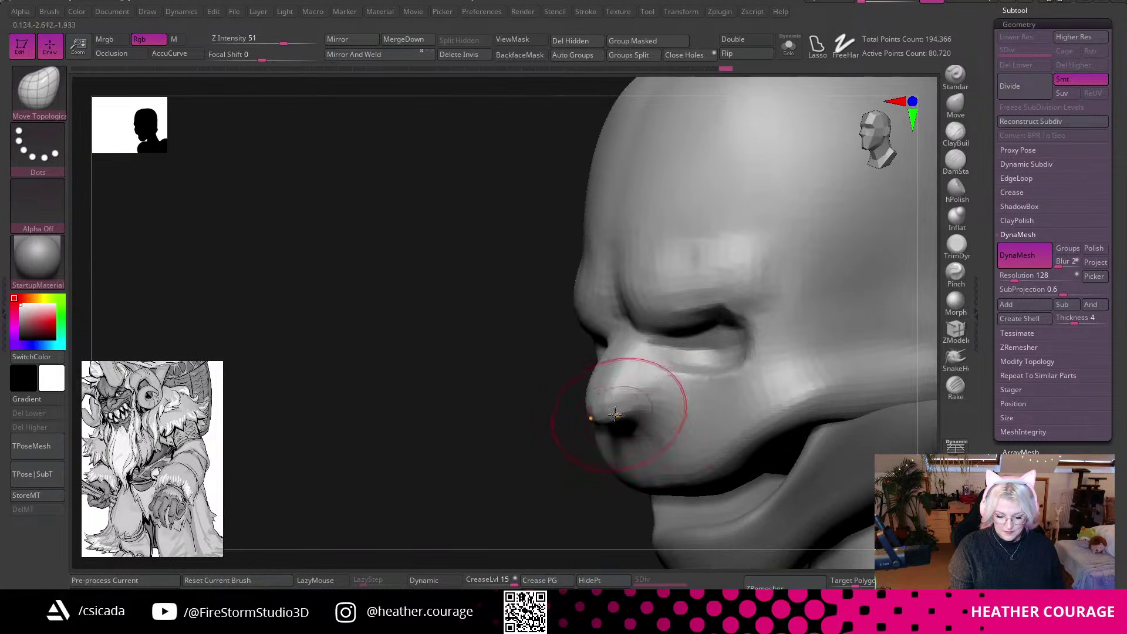
mouse_move(602, 457)
mouse_down()
mouse_move(759, 415)
mouse_move(628, 407)
mouse_move(607, 471)
mouse_up()
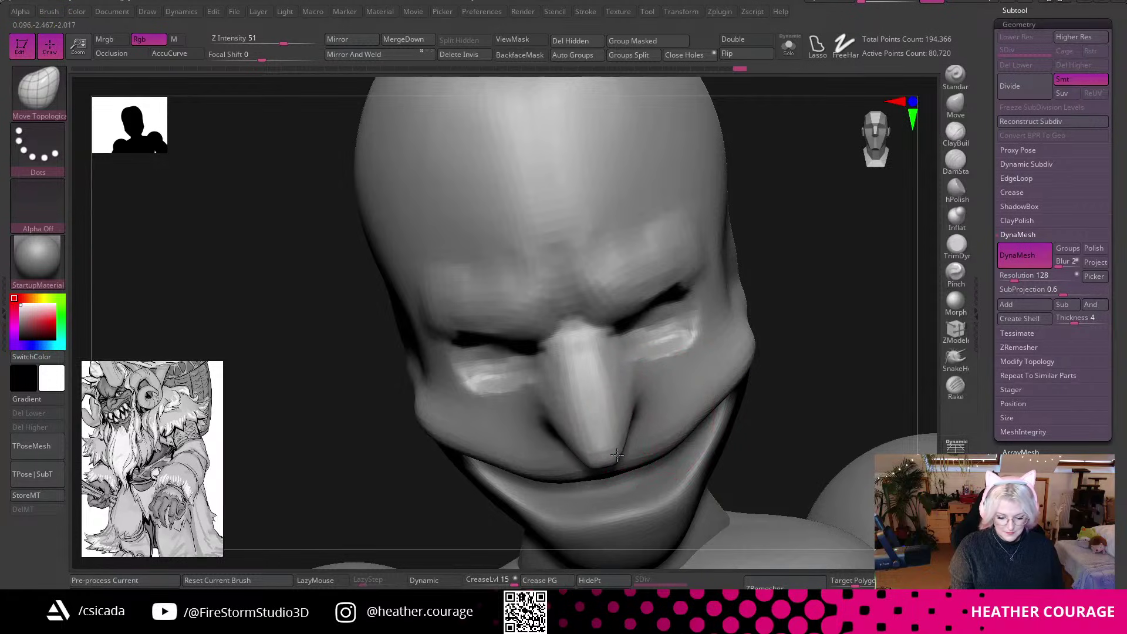
mouse_move(855, 289)
alt+mouse_down()
mouse_move(832, 315)
mouse_move(697, 314)
alt+mouse_up()
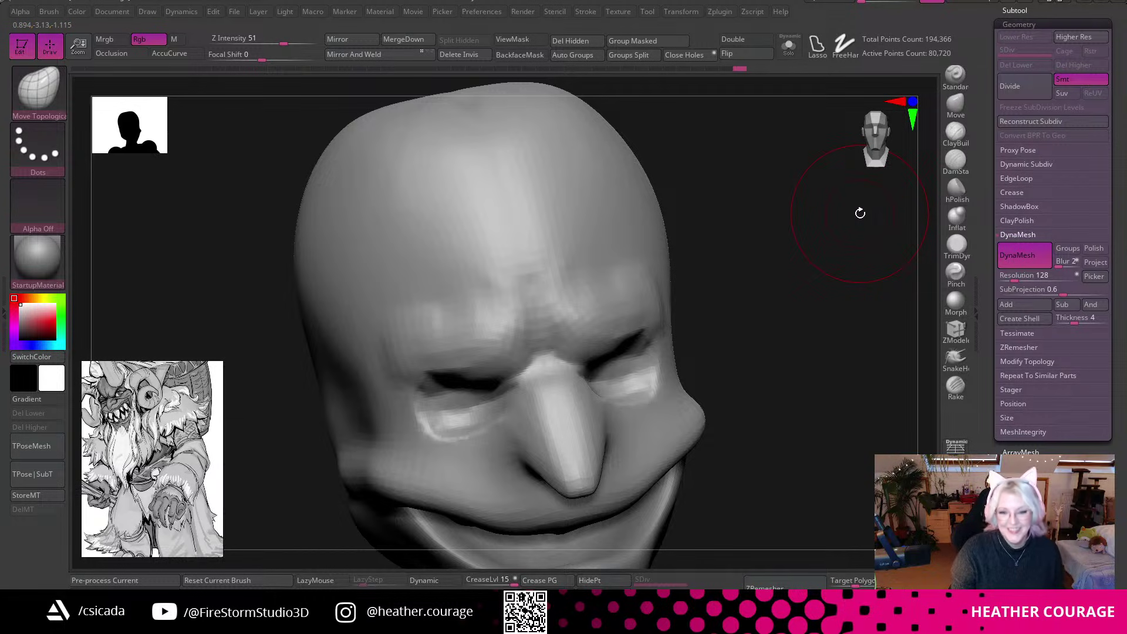
Enlarge the eye sockets and angle the brow ridges into a scowl with the Move Topological brush.
mouse_move(804, 287)
mouse_down()
mouse_move(812, 272)
mouse_move(802, 305)
mouse_move(744, 322)
mouse_move(757, 299)
mouse_up()
drag(571, 338, 560, 361)
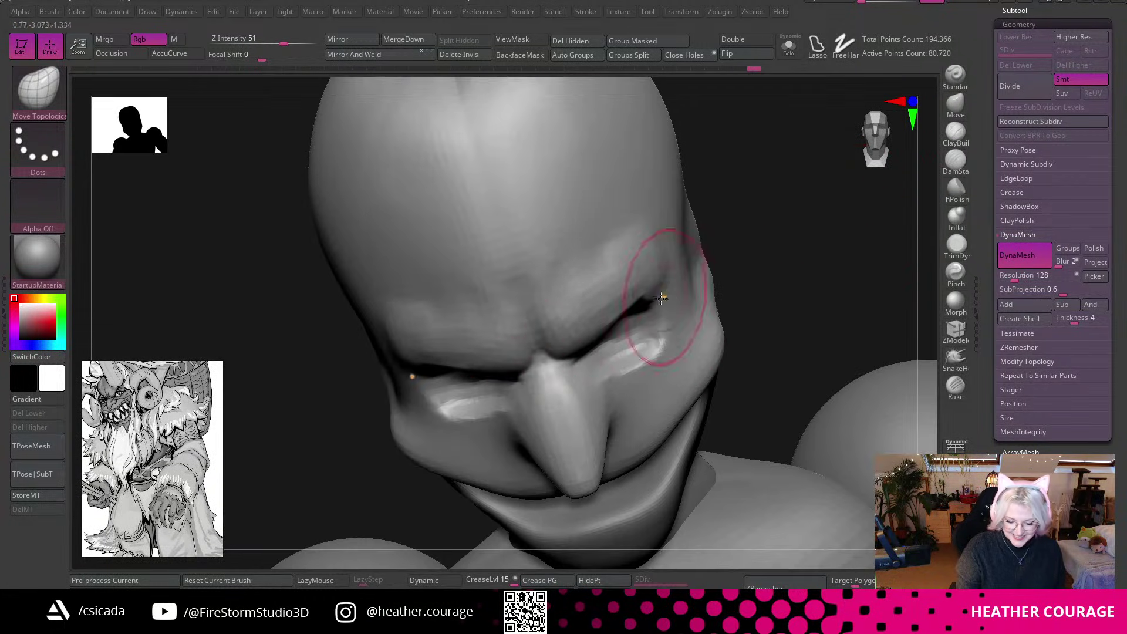
mouse_move(724, 234)
mouse_down()
mouse_move(726, 253)
mouse_move(704, 235)
mouse_up()
mouse_move(645, 323)
mouse_down()
mouse_move(617, 327)
mouse_move(659, 352)
mouse_up()
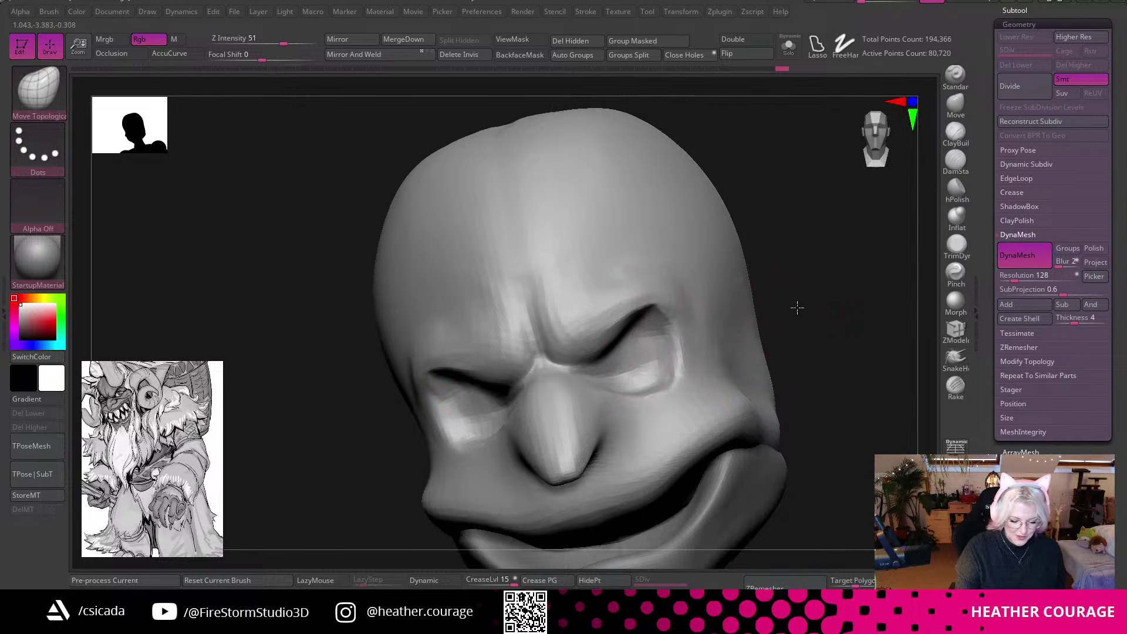
drag(800, 307, 754, 313)
mouse_move(662, 351)
mouse_down()
mouse_move(671, 355)
mouse_move(627, 362)
mouse_up()
drag(370, 473, 675, 384)
Carve creases along the brows above the eye sockets with the DamStandard brush and undo the last stroke.
drag(813, 287, 722, 259)
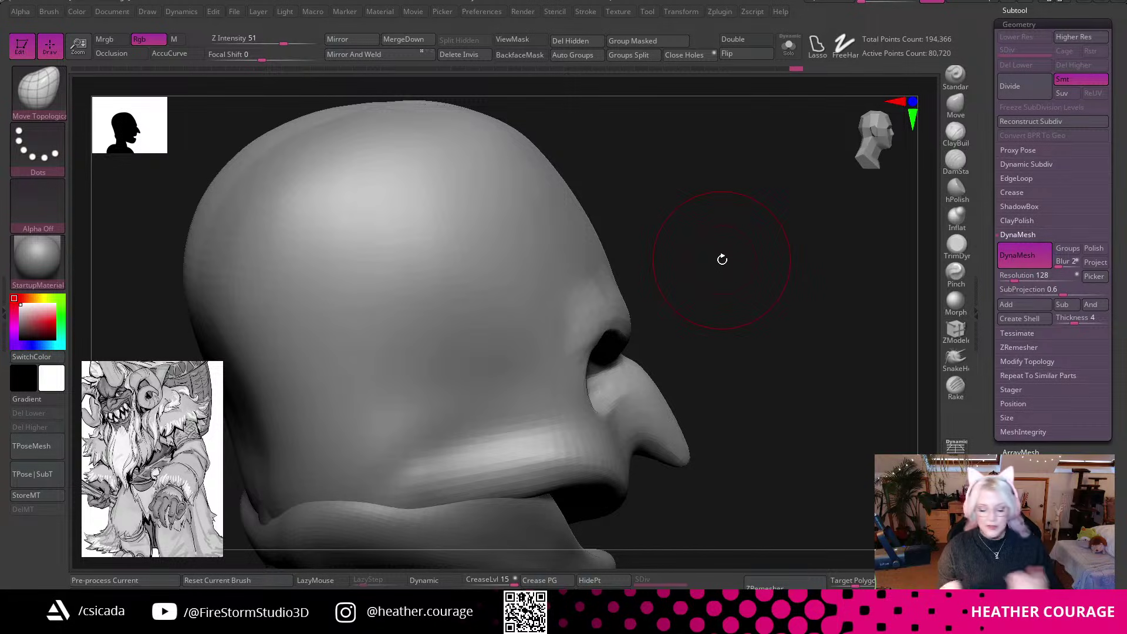
mouse_move(828, 337)
mouse_down()
mouse_move(785, 337)
mouse_move(886, 319)
mouse_move(842, 273)
mouse_move(821, 301)
mouse_move(812, 293)
mouse_up()
key(space)
drag(744, 324, 857, 311)
click(955, 162)
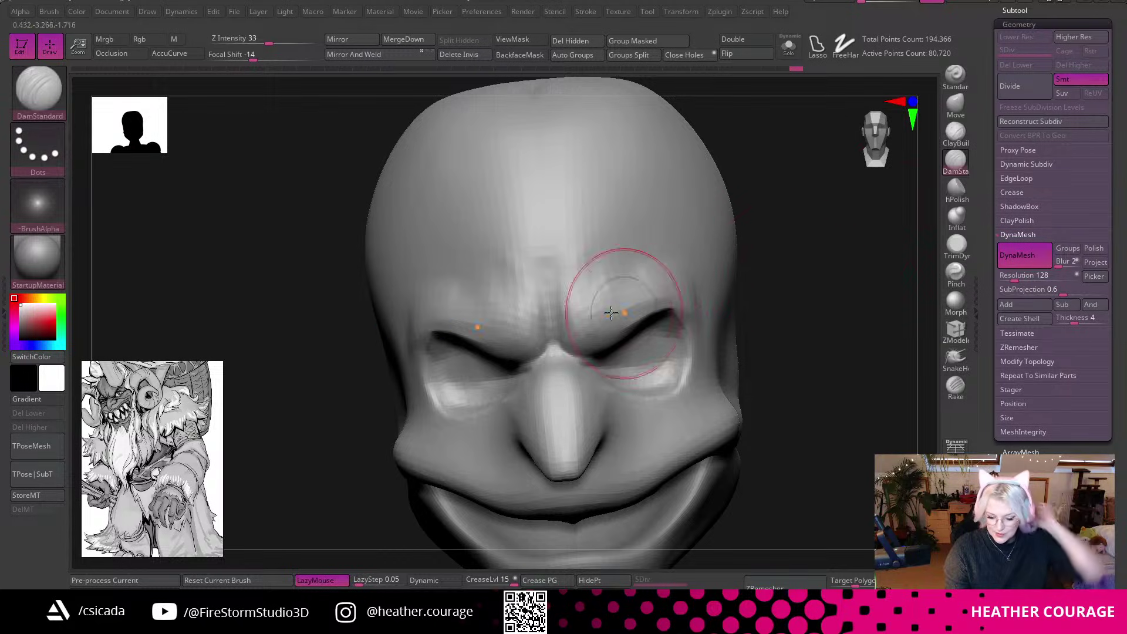
key(space)
drag(612, 325, 603, 320)
mouse_move(667, 294)
mouse_down()
mouse_move(599, 332)
mouse_move(657, 308)
mouse_up()
key(ctrl+z)
Build up thick brow ridges above both eyes with the ClayBuildup brush at intensity 20.
click(955, 132)
mouse_move(762, 291)
mouse_down()
mouse_move(830, 299)
mouse_move(810, 288)
mouse_move(812, 227)
mouse_move(784, 231)
mouse_up()
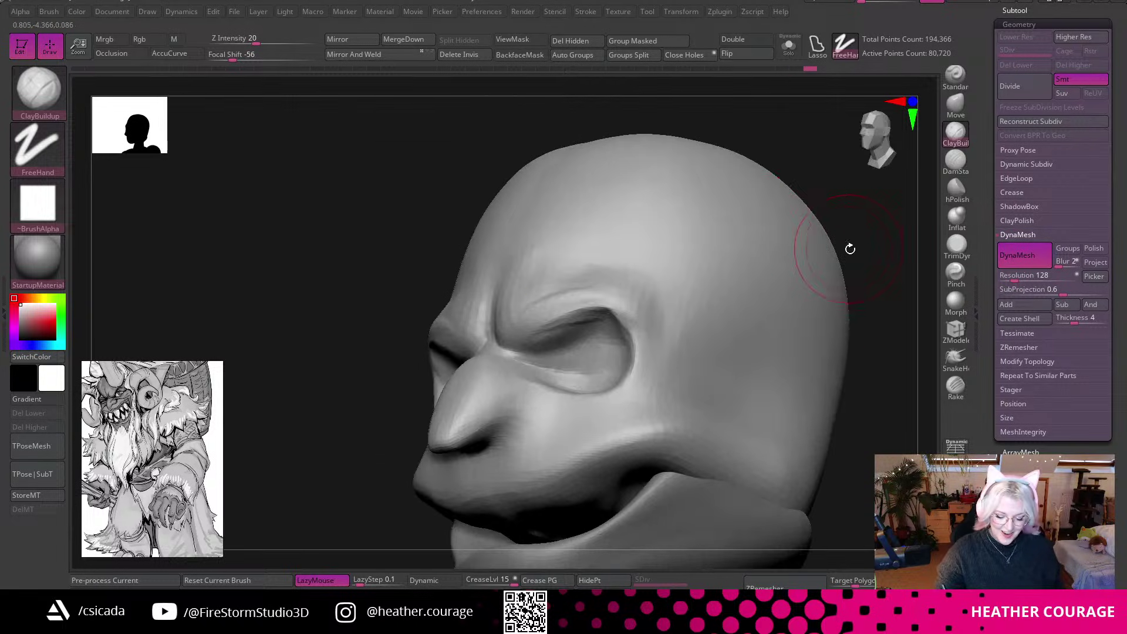
drag(848, 246, 805, 264)
drag(599, 303, 620, 312)
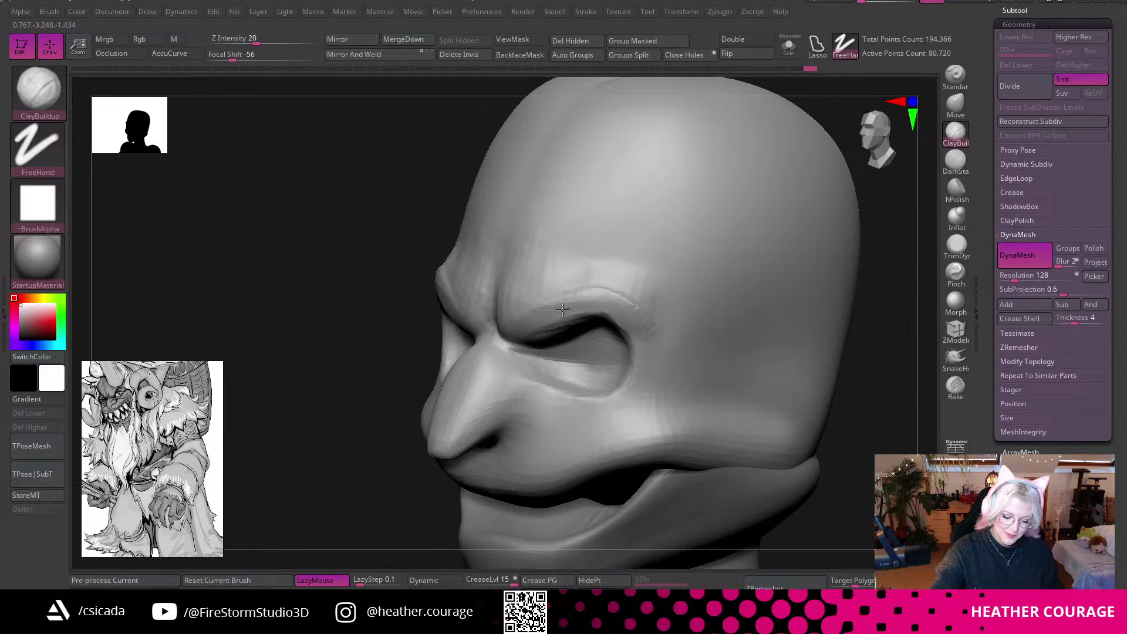
drag(514, 291, 584, 284)
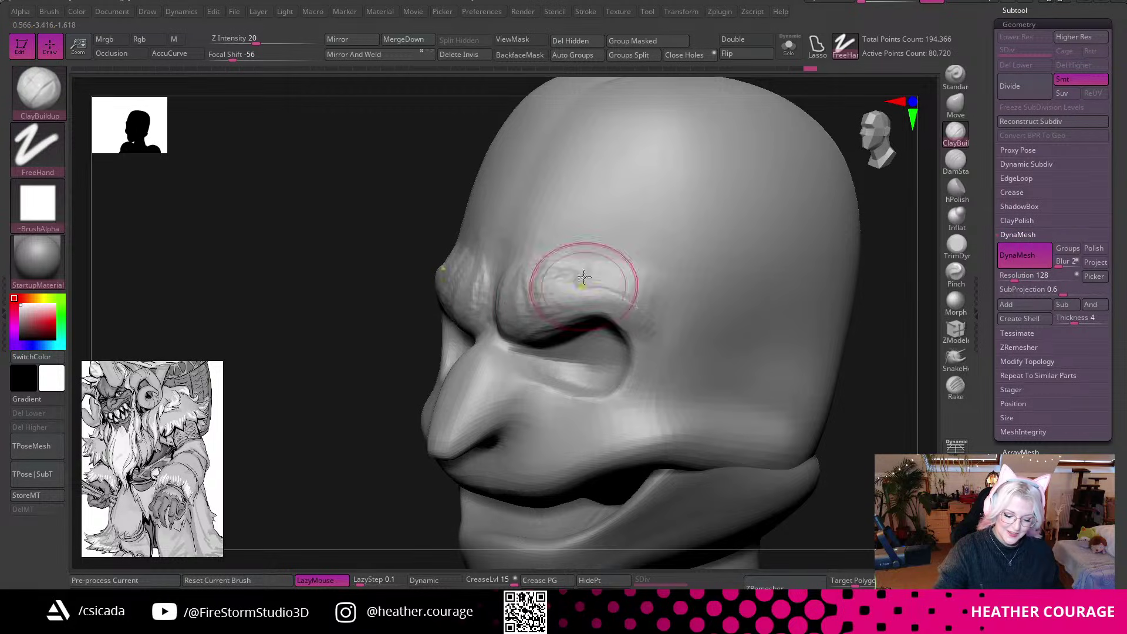
drag(890, 397, 838, 306)
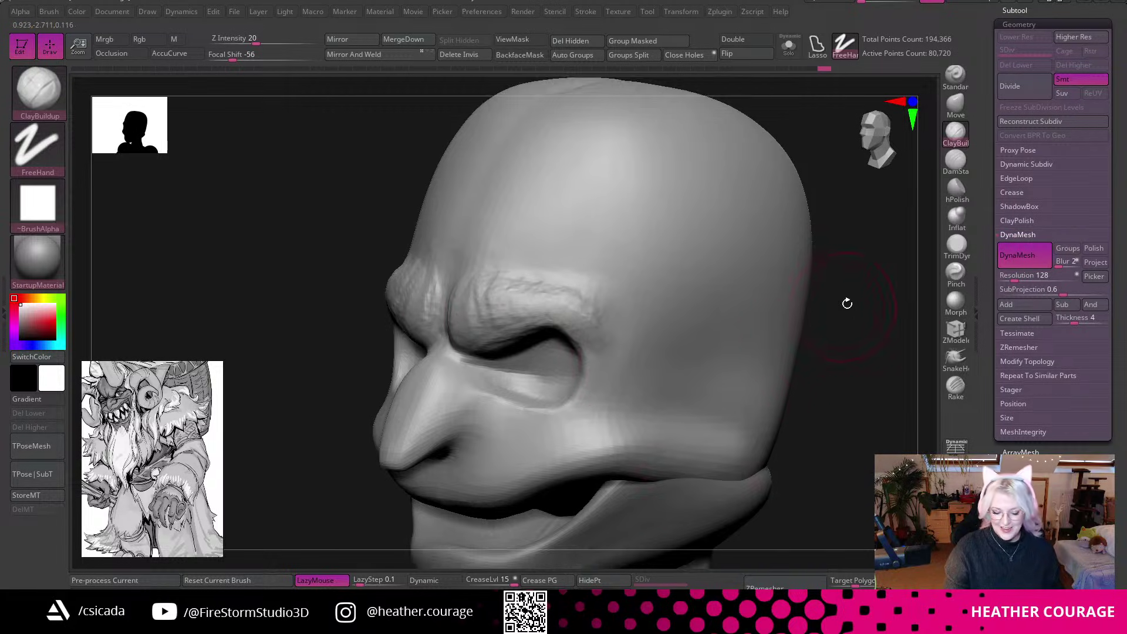
mouse_move(843, 377)
mouse_down()
mouse_move(886, 379)
mouse_move(790, 316)
mouse_up()
mouse_move(538, 280)
mouse_down()
mouse_move(584, 297)
mouse_move(610, 334)
mouse_up()
mouse_move(757, 317)
mouse_down()
mouse_move(631, 349)
mouse_move(645, 322)
mouse_move(676, 326)
mouse_move(650, 325)
mouse_up()
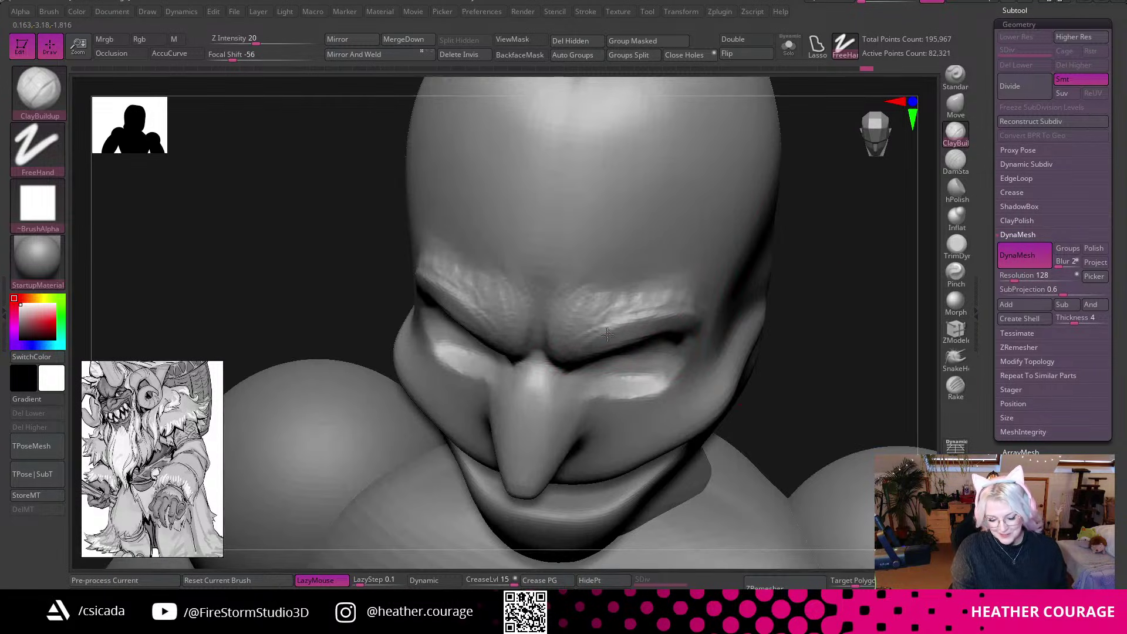
drag(868, 264, 837, 257)
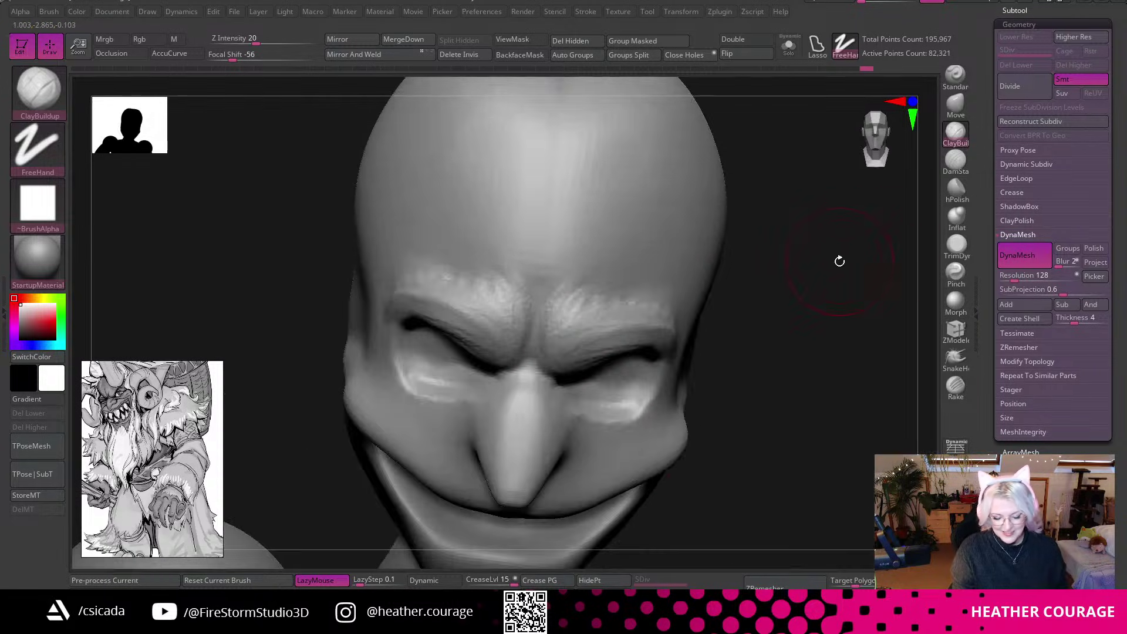
Add a raised rim beneath and around the outer side of the eye sockets with a smaller ClayBuildup brush.
mouse_move(833, 305)
mouse_down()
mouse_move(869, 271)
mouse_move(835, 279)
mouse_move(830, 214)
mouse_move(845, 269)
mouse_move(840, 327)
mouse_move(802, 324)
mouse_up()
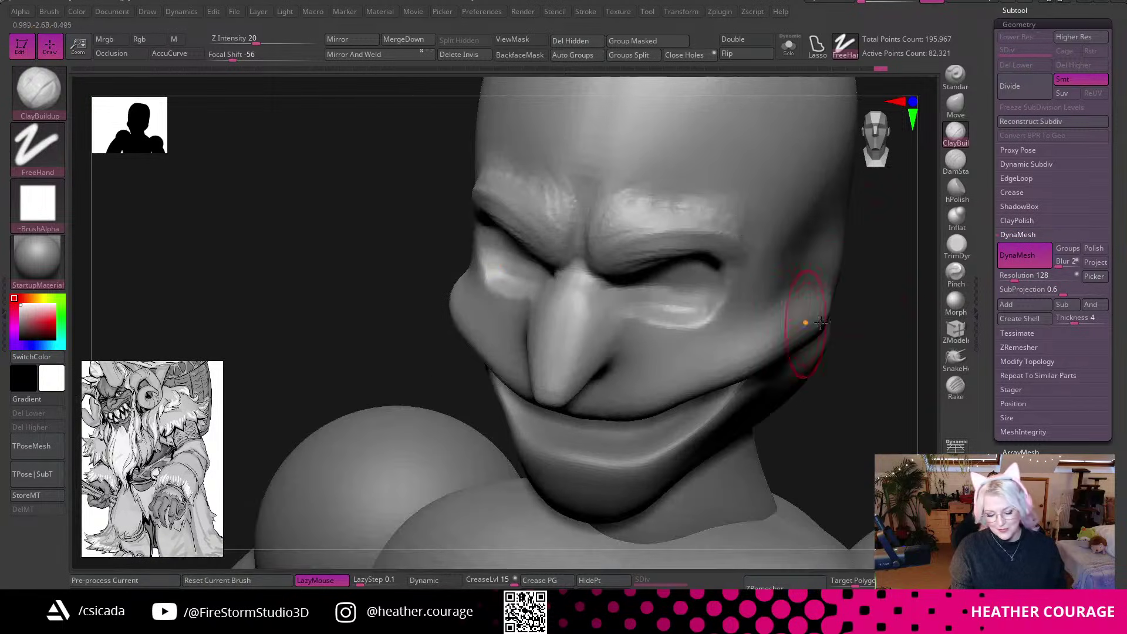
drag(875, 301, 787, 350)
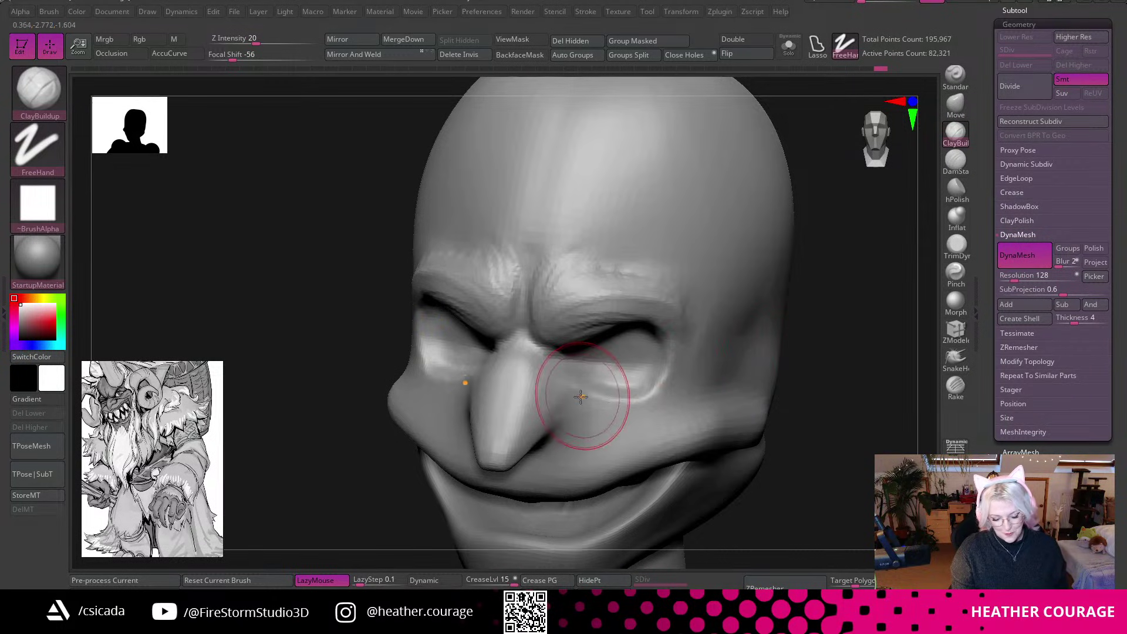
key(space)
drag(585, 366, 577, 366)
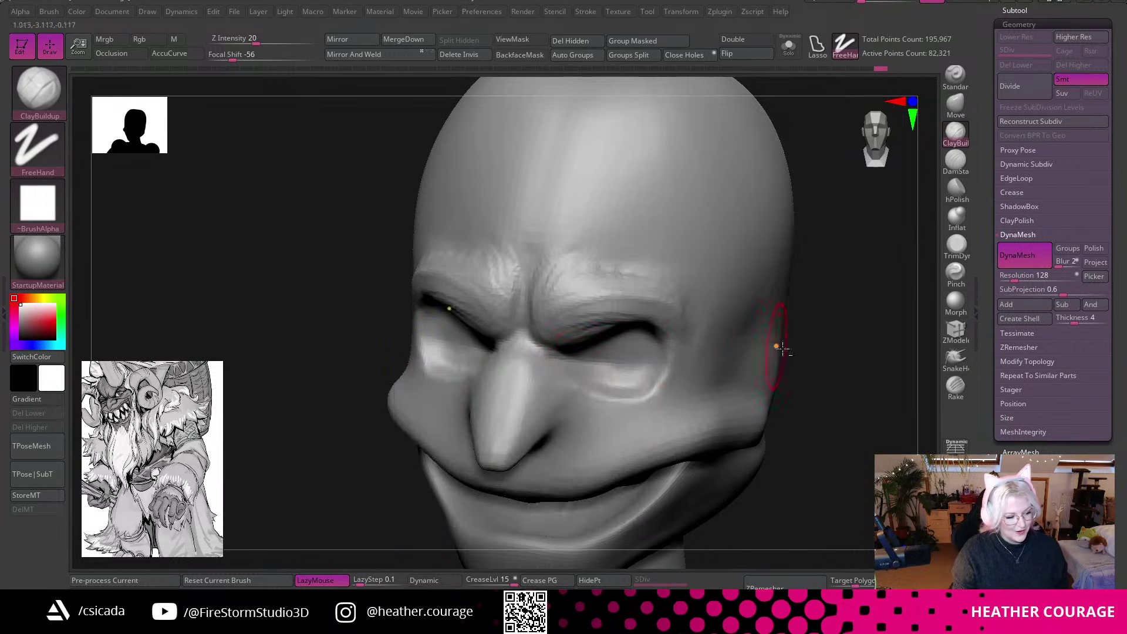
drag(796, 420, 813, 317)
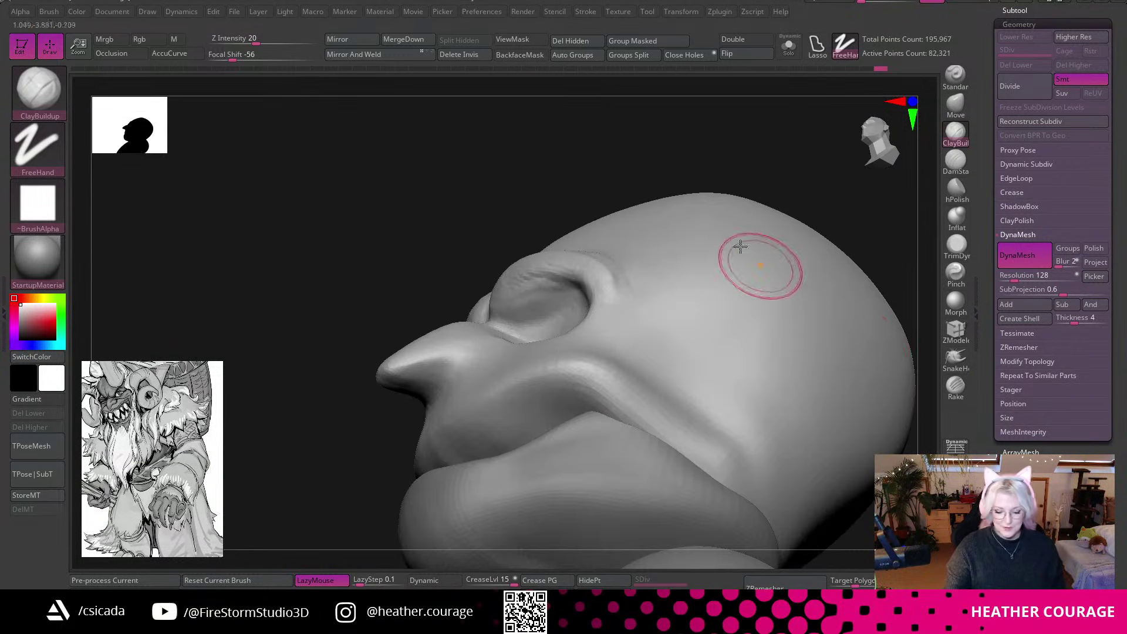
drag(756, 191, 748, 232)
drag(475, 347, 531, 411)
drag(495, 372, 531, 411)
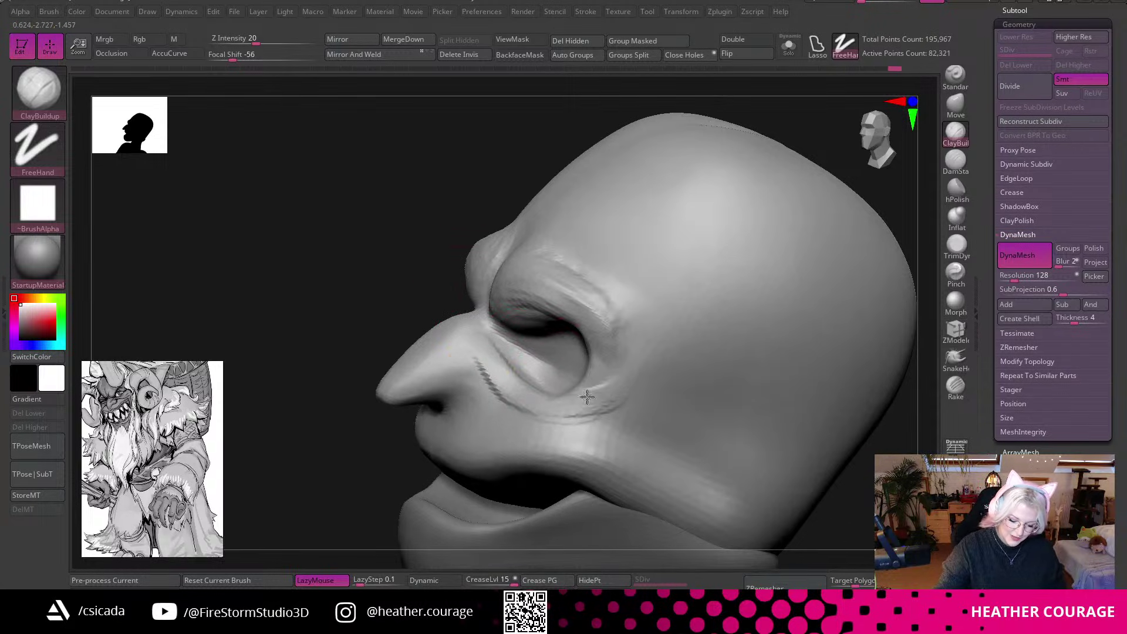
mouse_move(486, 359)
mouse_down()
mouse_move(512, 399)
mouse_move(604, 389)
mouse_up()
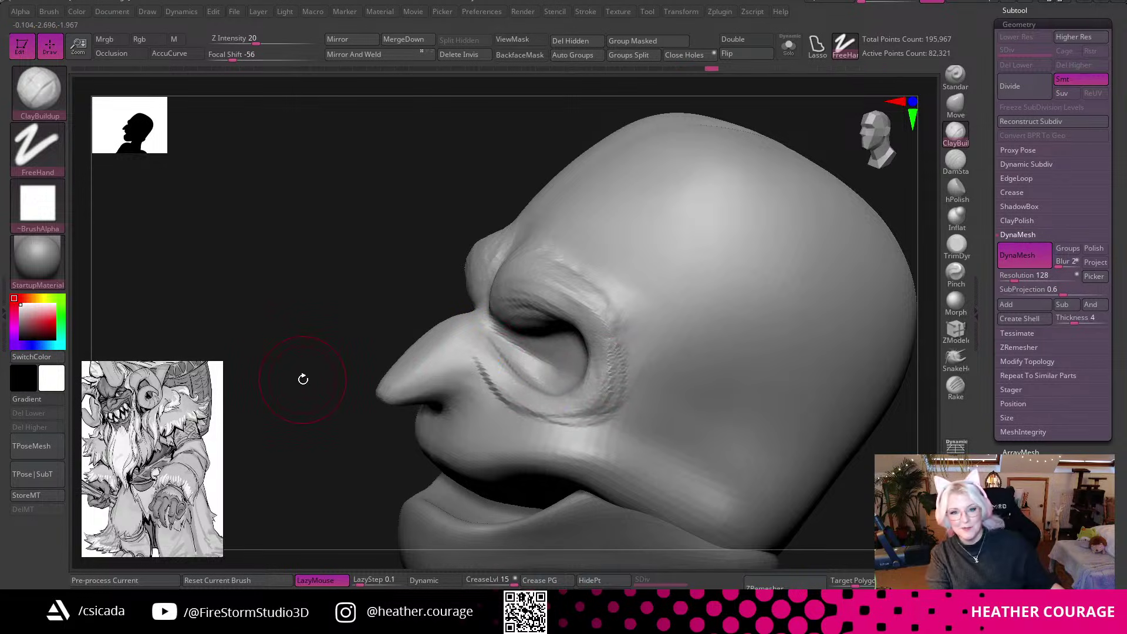
Extend the brow ridges upward over the temples and around the outer eye corners with ClayBuildup strokes.
drag(318, 445, 342, 456)
mouse_move(813, 452)
mouse_down()
mouse_move(777, 429)
mouse_move(798, 411)
mouse_up()
drag(747, 352, 622, 395)
drag(792, 254, 780, 299)
mouse_move(520, 406)
mouse_down()
mouse_move(568, 331)
mouse_move(565, 311)
mouse_move(556, 340)
mouse_move(516, 322)
mouse_move(466, 339)
mouse_move(484, 288)
mouse_move(462, 303)
mouse_move(496, 220)
mouse_move(410, 322)
mouse_move(435, 329)
mouse_up()
mouse_move(792, 184)
mouse_down()
mouse_move(755, 184)
mouse_move(782, 204)
mouse_up()
key(space)
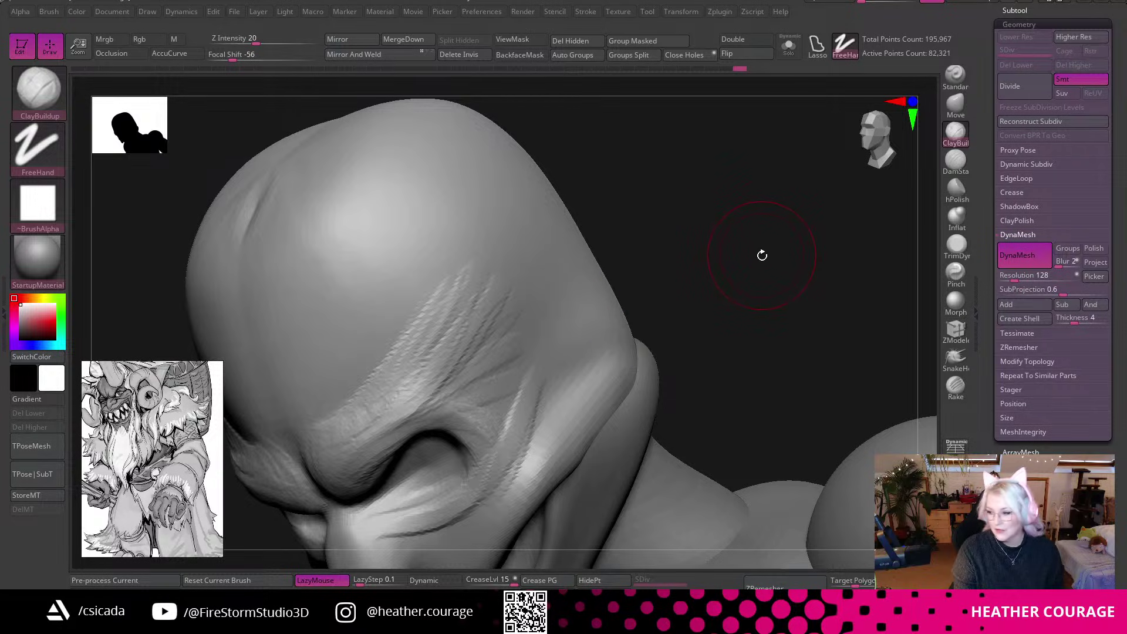
Build up full, rounded cheekbones from beside the nose to the outer eye corners with ClayBuildup strokes.
mouse_move(739, 268)
mouse_down()
mouse_move(753, 259)
mouse_move(747, 243)
mouse_move(717, 269)
mouse_move(590, 308)
mouse_up()
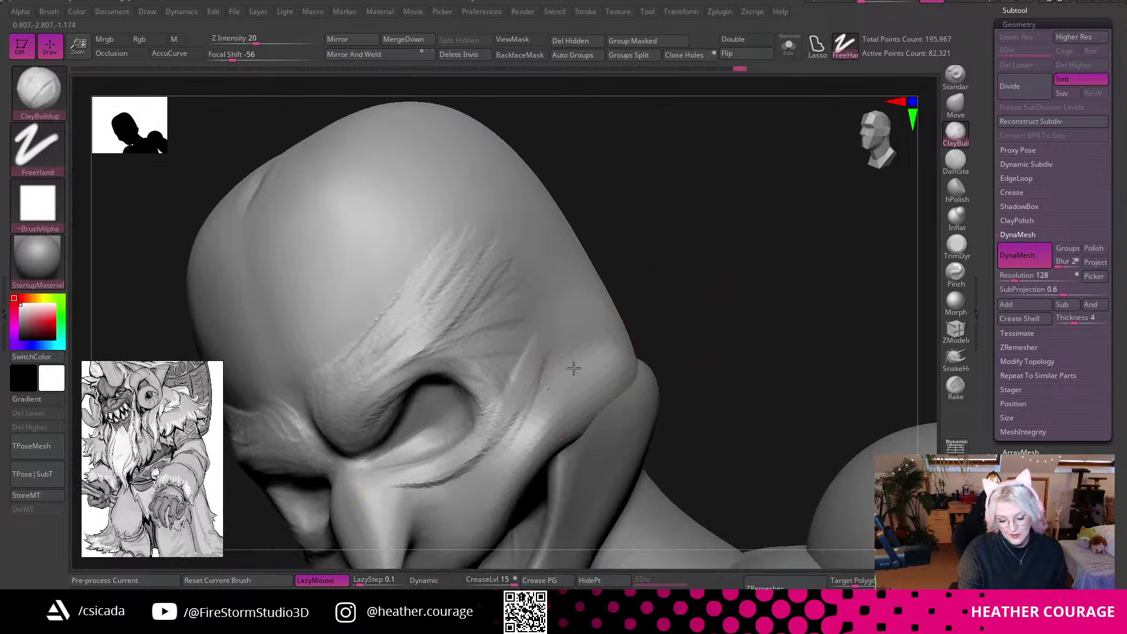
key(space)
mouse_move(570, 359)
mouse_down()
mouse_move(574, 348)
mouse_move(533, 370)
mouse_move(501, 406)
mouse_move(538, 377)
mouse_move(511, 434)
mouse_move(565, 332)
mouse_move(510, 431)
mouse_move(516, 384)
mouse_move(502, 398)
mouse_move(557, 321)
mouse_move(505, 418)
mouse_move(586, 325)
mouse_move(492, 446)
mouse_move(405, 488)
mouse_up()
mouse_move(750, 230)
mouse_down()
mouse_move(732, 247)
mouse_move(767, 192)
mouse_move(755, 219)
mouse_move(724, 219)
mouse_move(759, 340)
mouse_move(765, 329)
mouse_move(747, 326)
mouse_up()
drag(580, 423, 522, 455)
mouse_move(619, 395)
mouse_down()
mouse_move(502, 465)
mouse_move(625, 396)
mouse_move(591, 352)
mouse_move(610, 337)
mouse_move(583, 372)
mouse_move(629, 323)
mouse_up()
drag(585, 356, 607, 352)
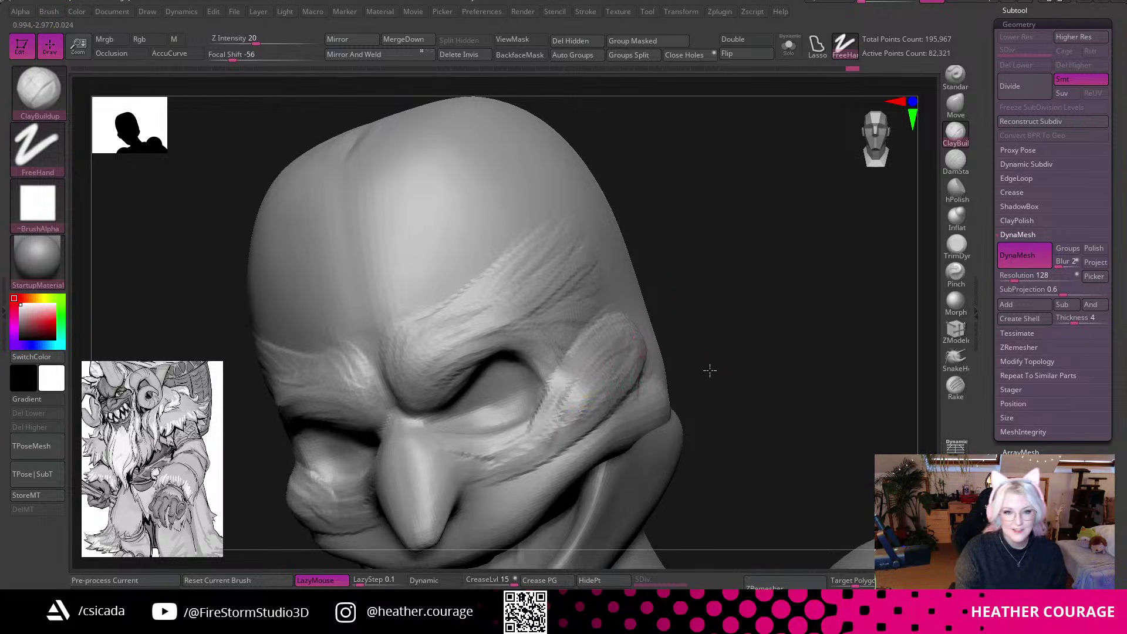
Smooth the clay strokes on the brows and cheekbones, and define creases between the brows and at the outer eye corners.
drag(712, 365, 708, 301)
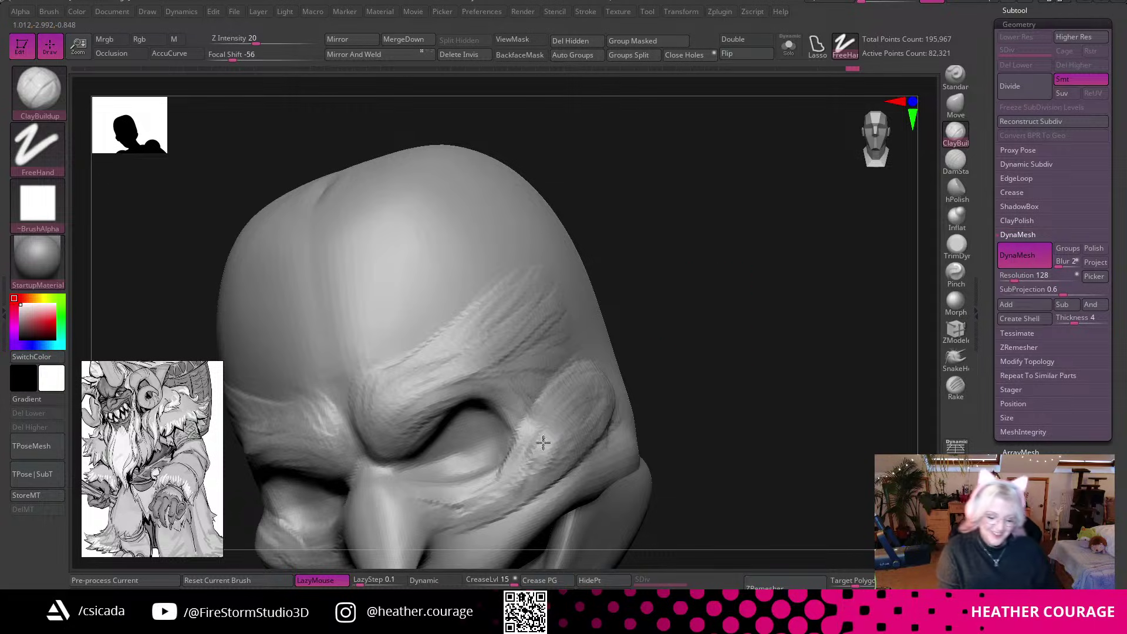
alt+drag(701, 249, 671, 199)
shift+drag(476, 450, 503, 389)
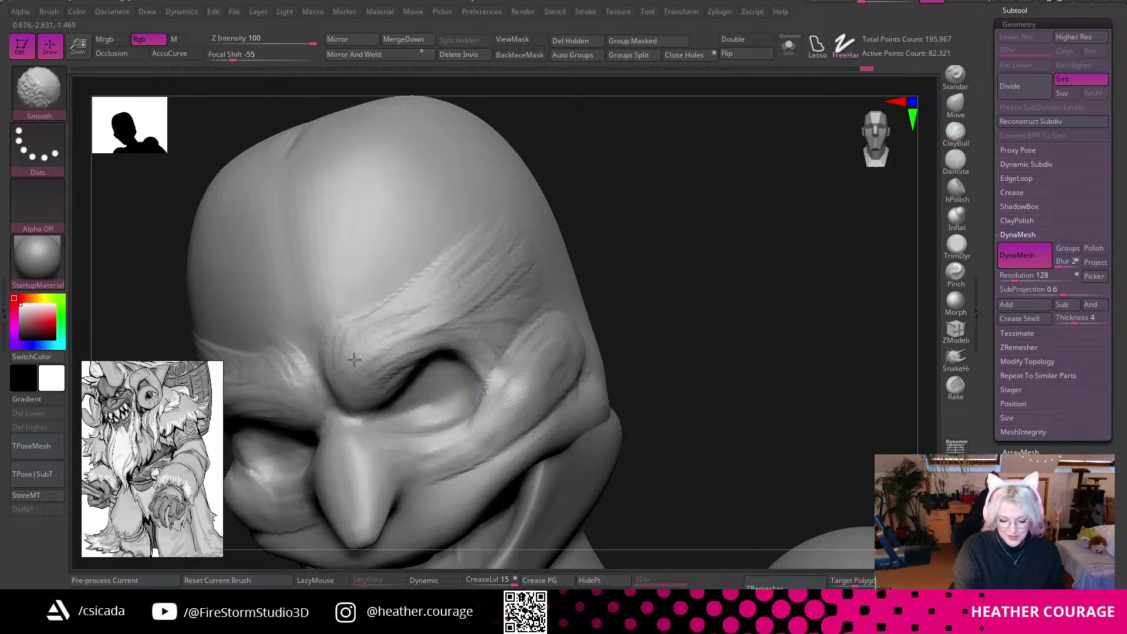
mouse_move(675, 246)
mouse_down()
mouse_move(737, 179)
mouse_move(818, 221)
mouse_move(785, 302)
mouse_move(783, 285)
mouse_up()
alt+drag(779, 348, 770, 371)
key(space)
click(761, 368)
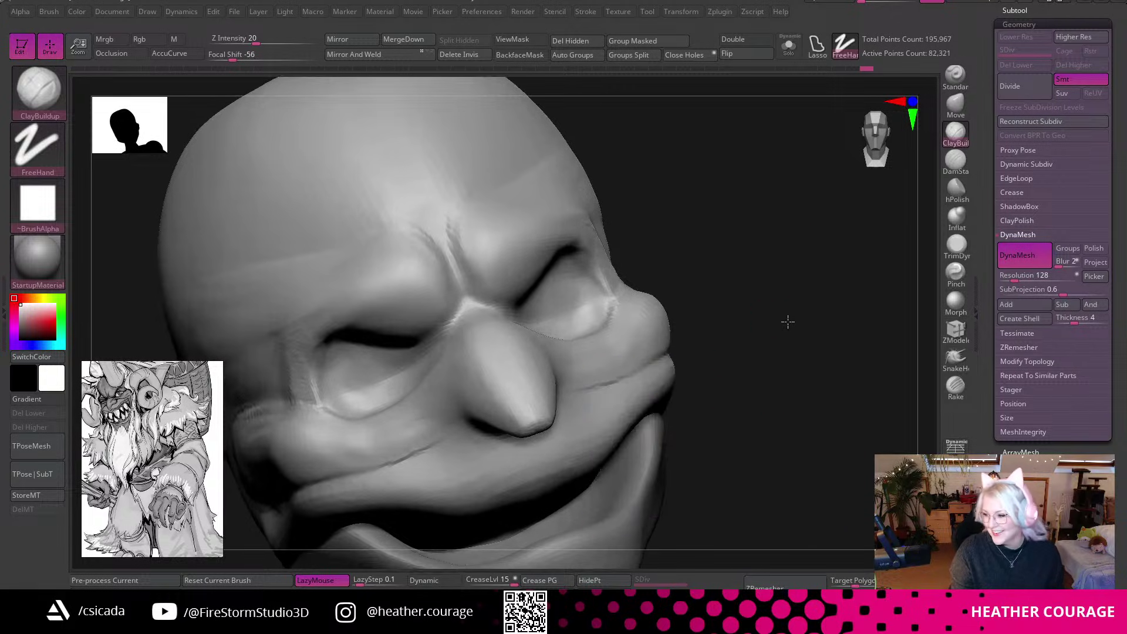
drag(780, 322, 802, 297)
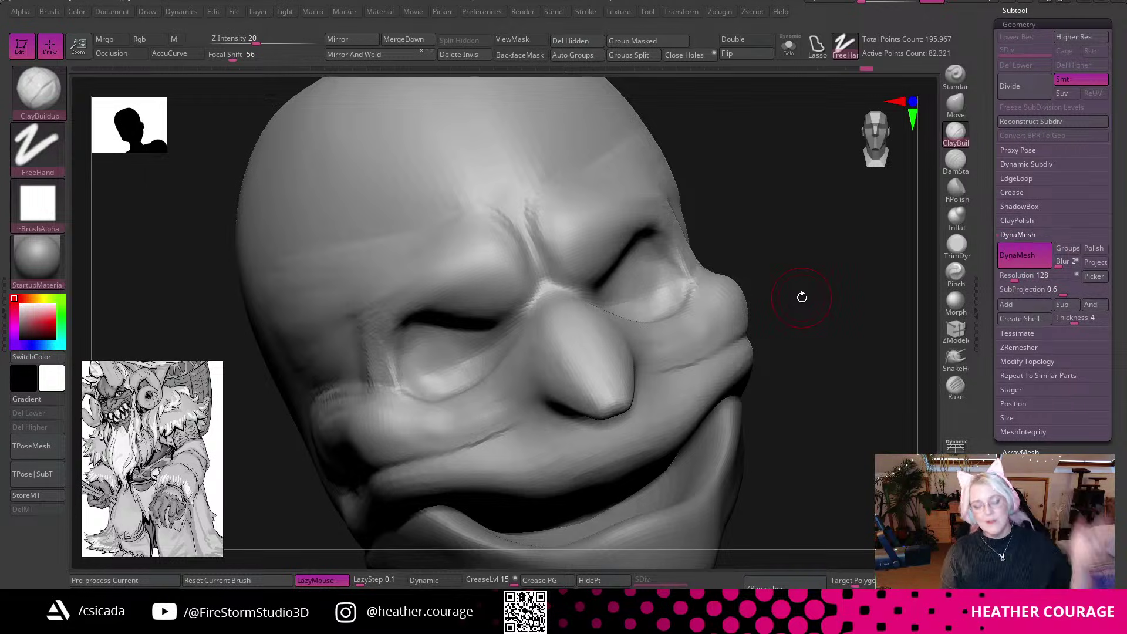
drag(811, 280, 832, 259)
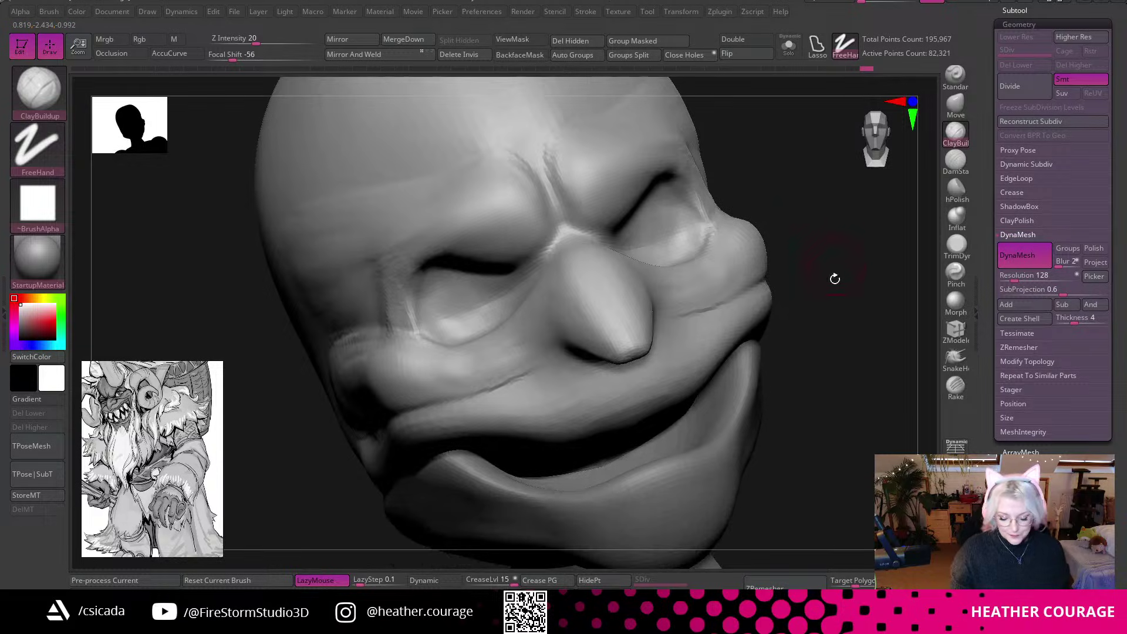
Build up nostril wings at the sides of the nose with ClayBuildup strokes and re-DynaMesh the head.
mouse_move(637, 382)
mouse_down()
mouse_move(585, 403)
mouse_move(625, 388)
mouse_move(593, 387)
mouse_up()
mouse_move(813, 249)
mouse_down()
mouse_move(885, 240)
mouse_move(903, 223)
mouse_up()
mouse_move(649, 374)
mouse_down()
mouse_move(603, 368)
mouse_move(497, 398)
mouse_move(539, 351)
mouse_move(581, 375)
mouse_move(569, 332)
mouse_up()
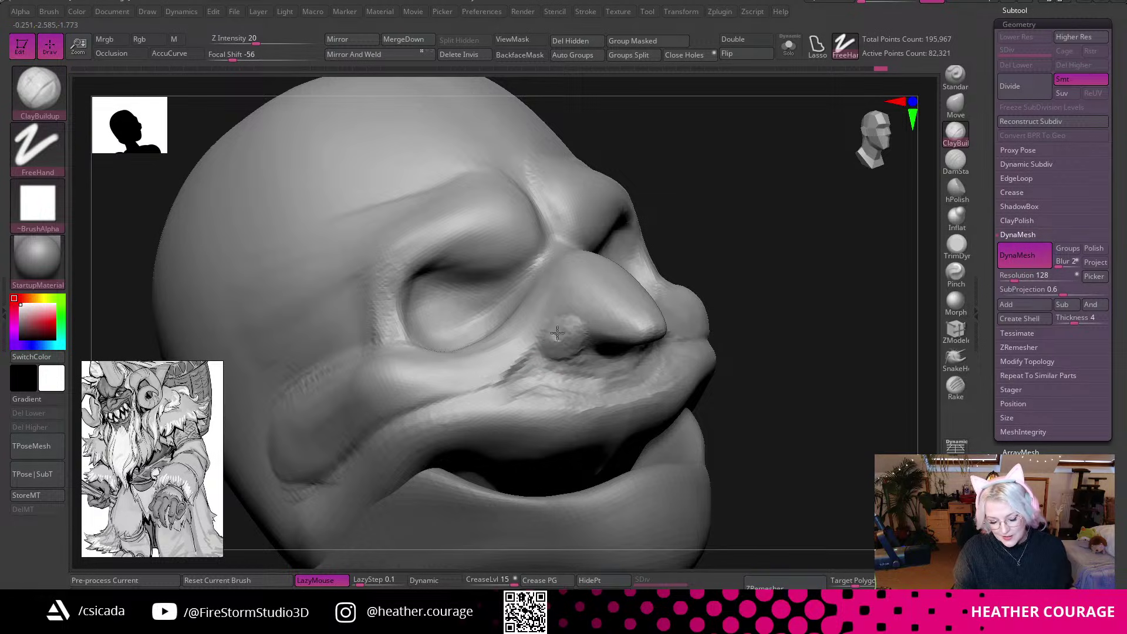
mouse_move(798, 241)
mouse_down()
mouse_move(775, 287)
mouse_move(704, 340)
mouse_move(732, 369)
mouse_move(767, 352)
mouse_move(771, 369)
mouse_up()
mouse_move(738, 288)
mouse_down()
mouse_move(628, 246)
mouse_move(618, 191)
mouse_move(504, 351)
mouse_move(603, 343)
mouse_move(618, 354)
mouse_up()
mouse_move(771, 176)
ctrl+mouse_down()
mouse_move(797, 292)
mouse_move(775, 266)
mouse_move(729, 262)
ctrl+mouse_up()
Add ClayBuildup strokes from above the nostril wing down toward the cheek and re-DynaMesh the head.
mouse_move(376, 230)
mouse_down()
mouse_move(411, 234)
mouse_move(389, 229)
mouse_move(346, 261)
mouse_move(307, 344)
mouse_up()
alt+drag(538, 198, 668, 179)
mouse_move(458, 223)
mouse_down()
mouse_move(354, 398)
mouse_move(301, 422)
mouse_up()
drag(408, 275, 304, 403)
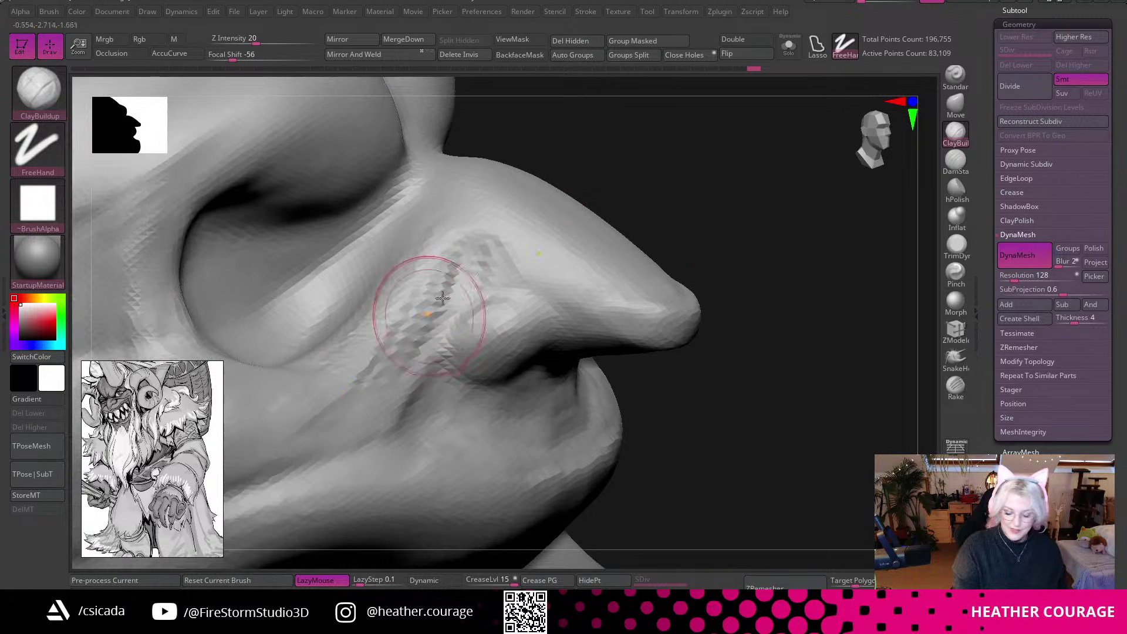
drag(794, 245, 777, 217)
mouse_move(781, 302)
mouse_down()
mouse_move(861, 307)
mouse_move(835, 309)
mouse_up()
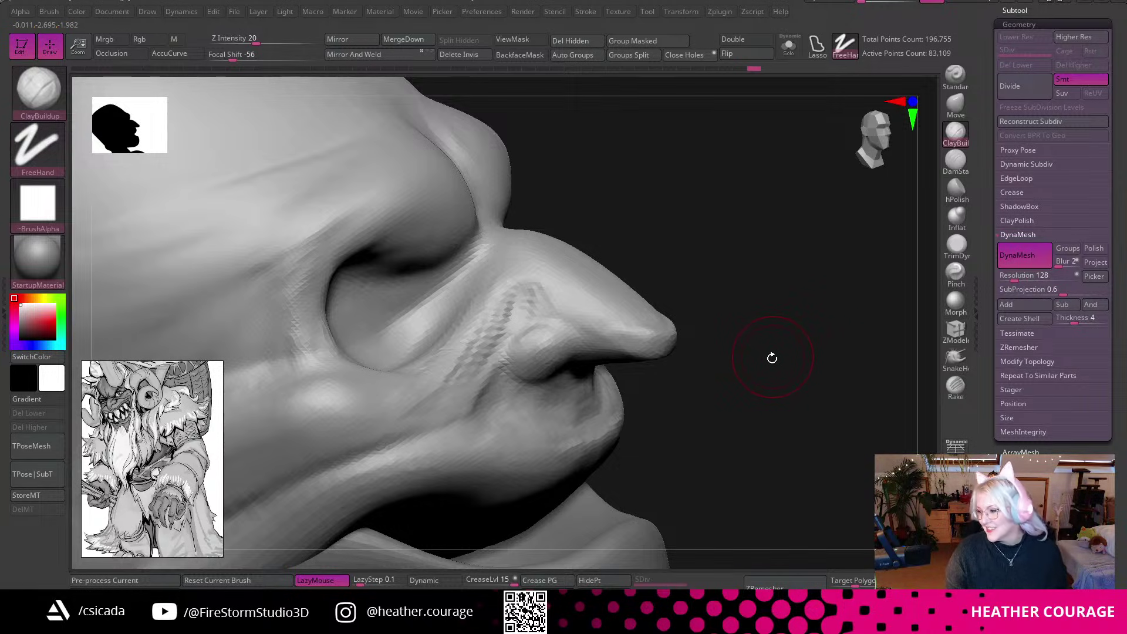
ctrl+drag(772, 244, 771, 342)
Build up the fold running from beside the nose, below the eye socket, to the cheekbone with ClayBuildup.
mouse_move(512, 303)
mouse_down()
mouse_move(415, 418)
mouse_move(446, 375)
mouse_move(432, 394)
mouse_up()
key(space)
alt+drag(757, 223, 805, 246)
mouse_move(523, 296)
mouse_down()
mouse_move(426, 426)
mouse_move(359, 440)
mouse_up()
drag(511, 321, 410, 421)
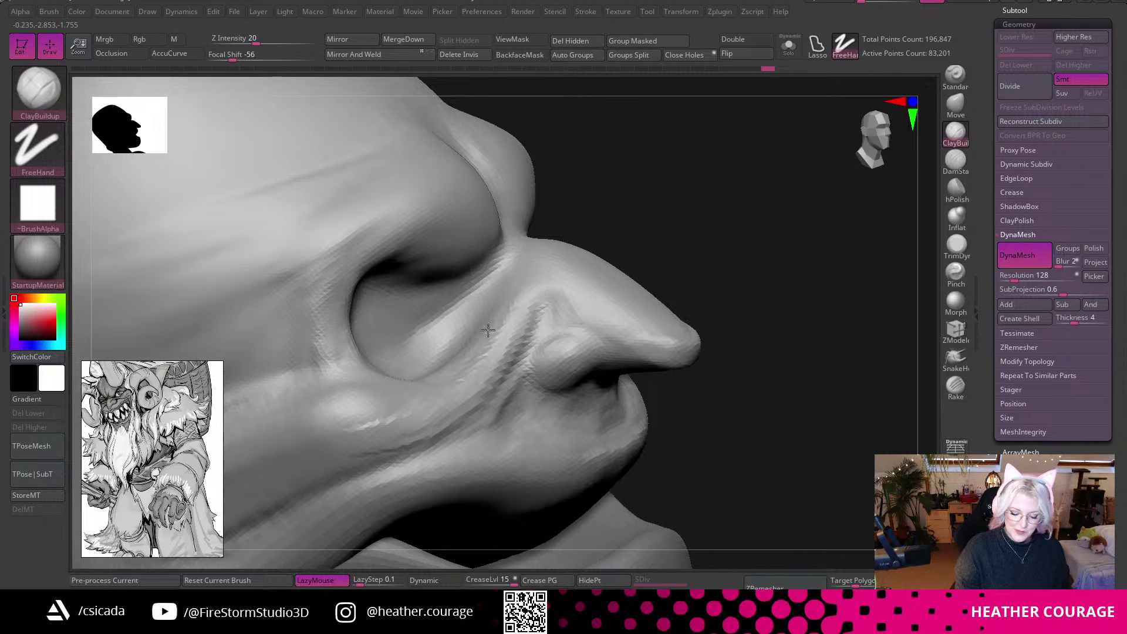
mouse_move(502, 319)
mouse_down()
mouse_move(447, 423)
mouse_move(317, 407)
mouse_move(370, 393)
mouse_move(346, 419)
mouse_up()
Smooth the clay strokes in the crease beside the nose and along the cheekbone.
shift+drag(509, 371, 516, 327)
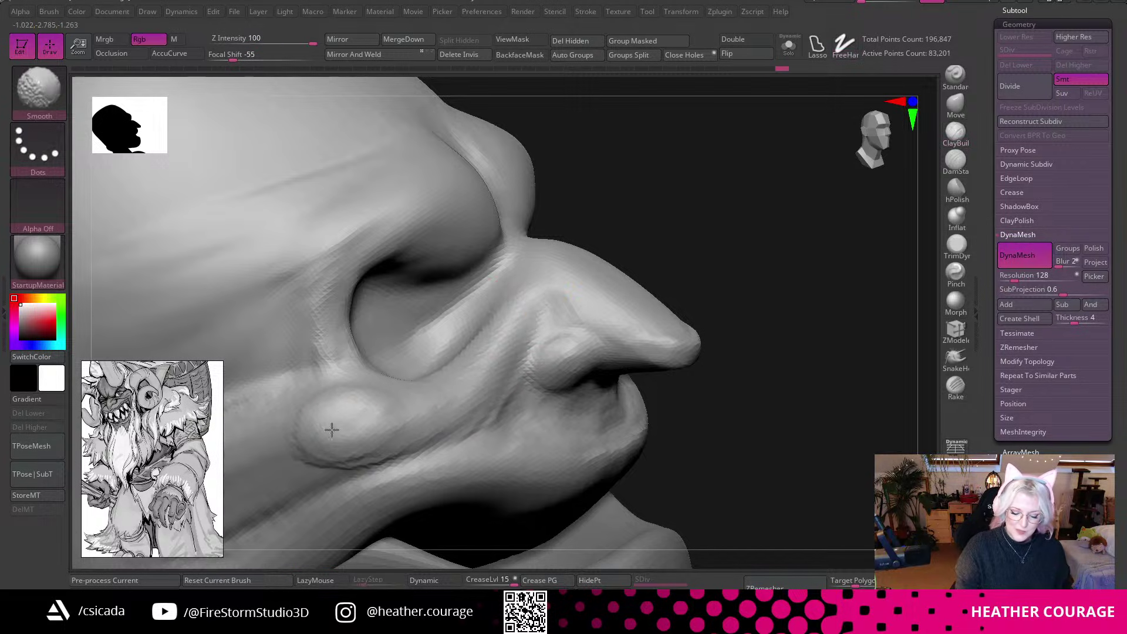
mouse_move(765, 272)
mouse_down()
mouse_move(835, 238)
mouse_move(816, 291)
mouse_move(707, 310)
mouse_move(712, 333)
mouse_up()
key(ctrl)
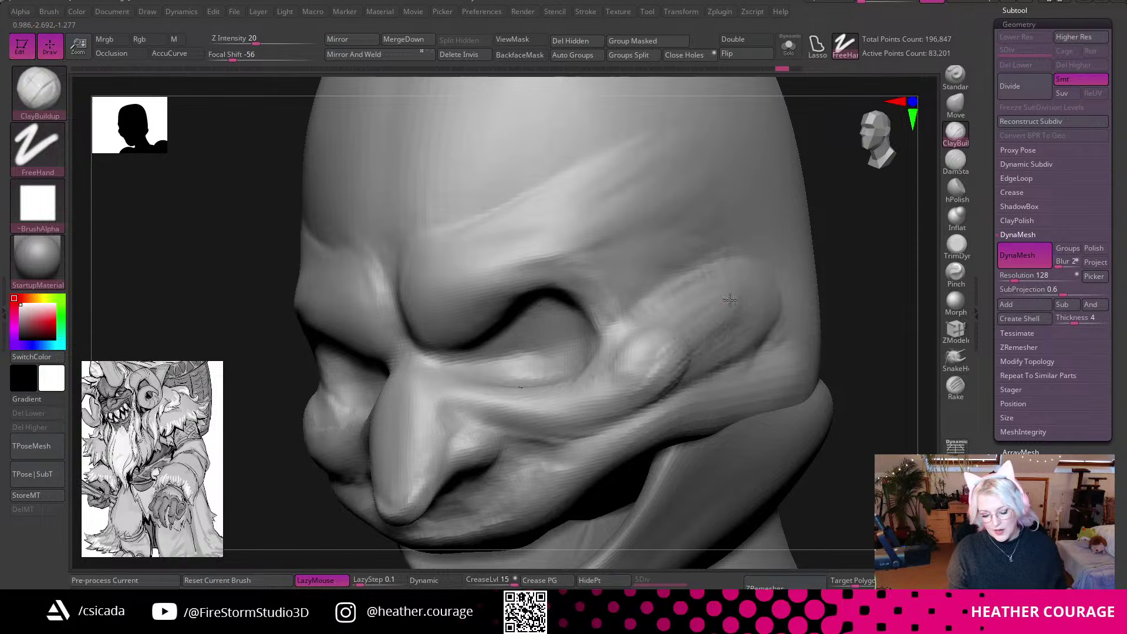
shift+drag(729, 289, 690, 360)
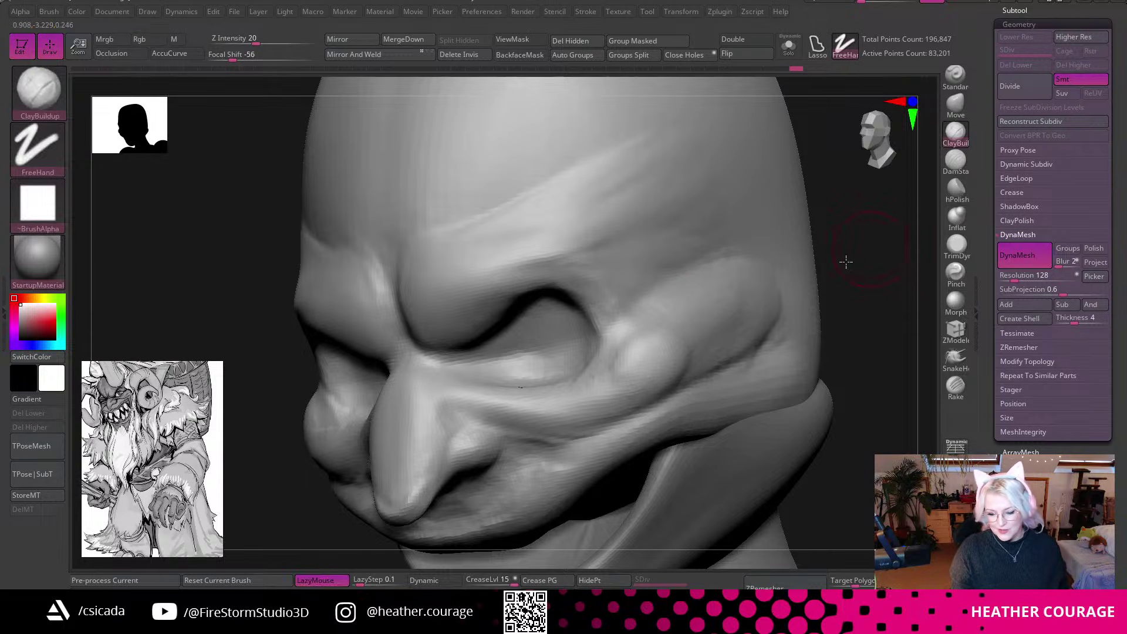
drag(863, 249, 820, 218)
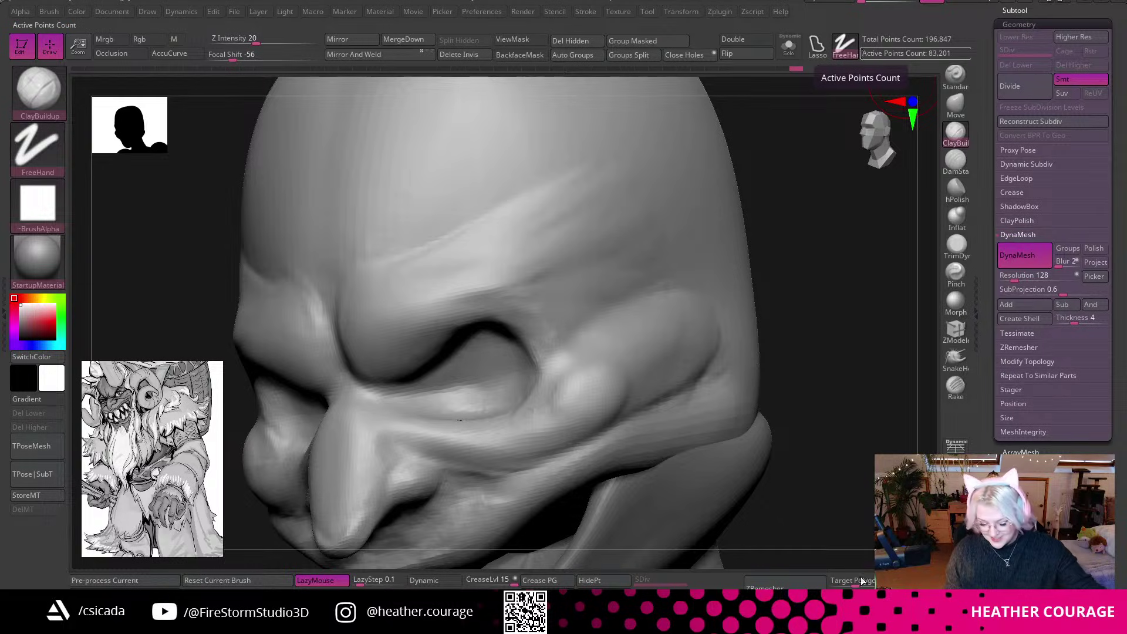
Retopologize the head with ZRemesher and check the new mesh from the front.
click(802, 581)
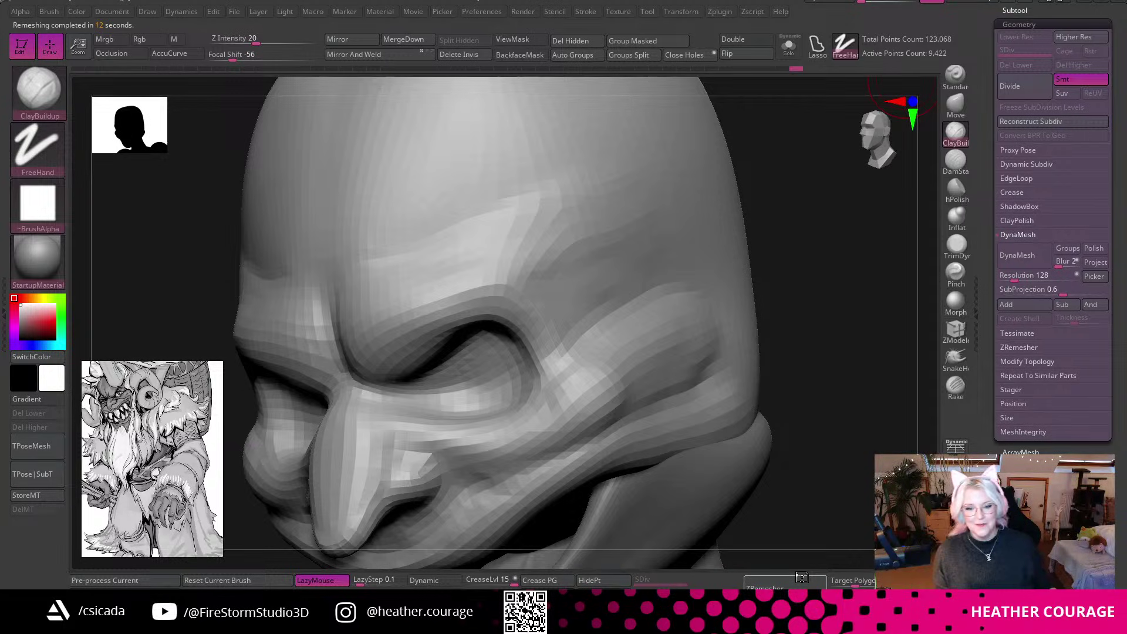
drag(853, 252, 835, 270)
alt+drag(828, 227, 797, 231)
shift+drag(884, 137, 873, 176)
mouse_move(842, 277)
alt+mouse_down()
mouse_move(832, 333)
mouse_move(820, 331)
alt+mouse_up()
key(space)
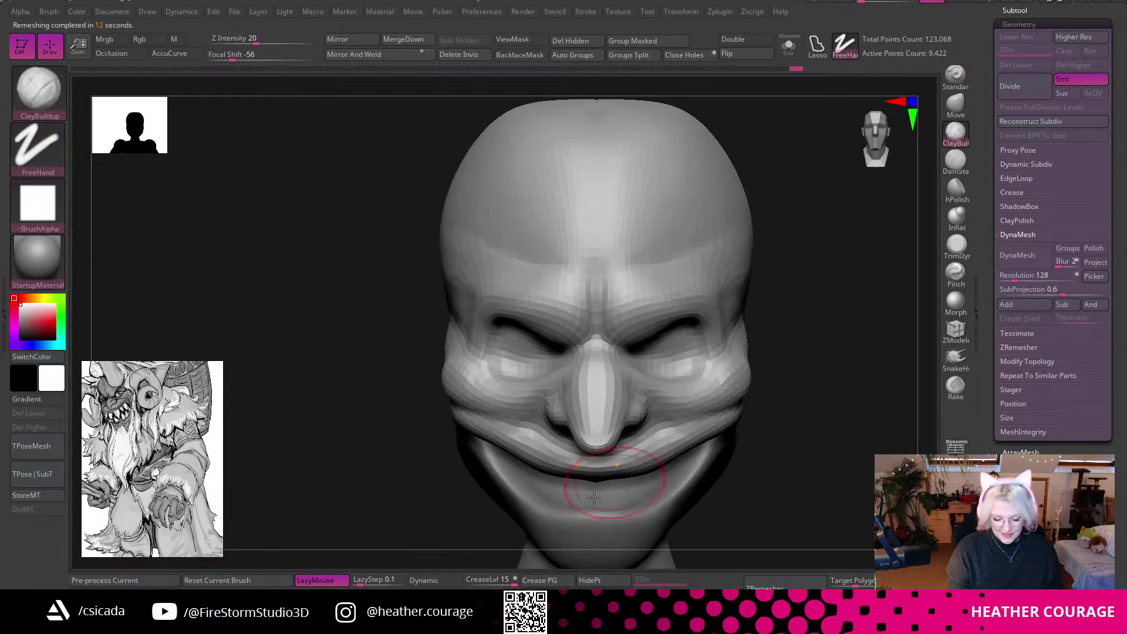
alt+drag(827, 433, 829, 517)
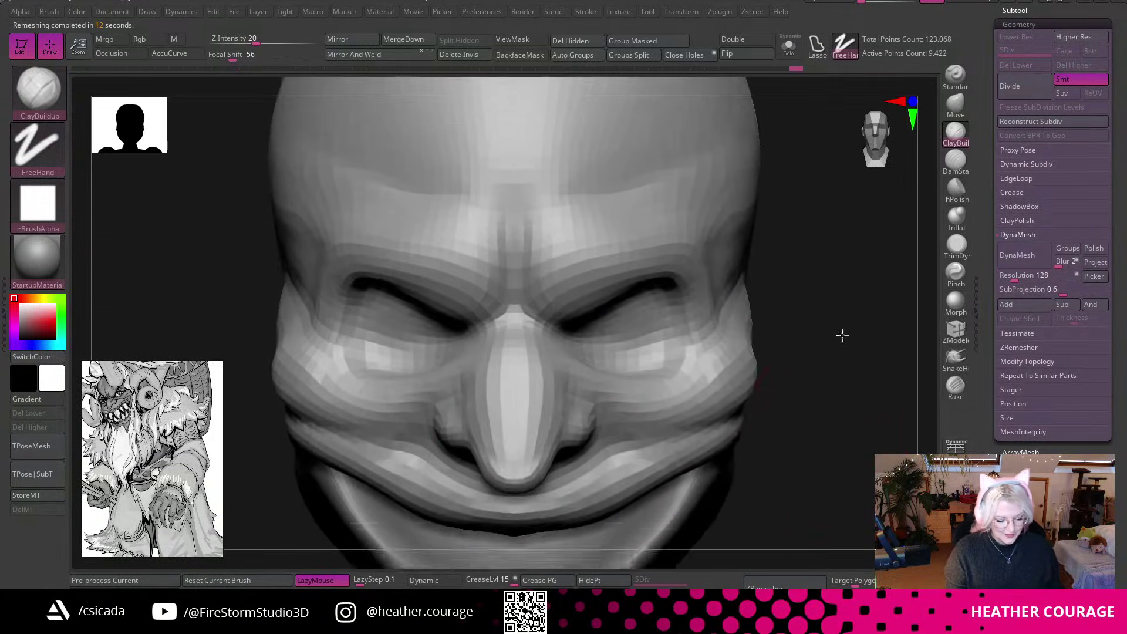
Select the lower jaw, DynaMesh it at resolution 128, and choose the Move Topological brush.
alt+drag(838, 362, 880, 132)
alt+click(605, 404)
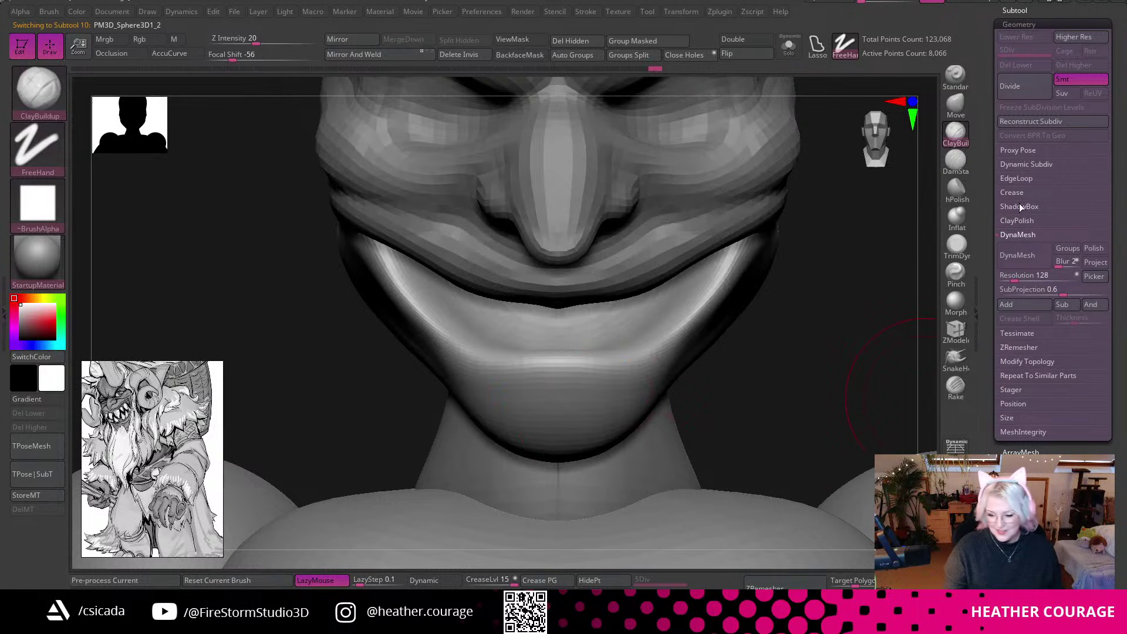
click(1023, 264)
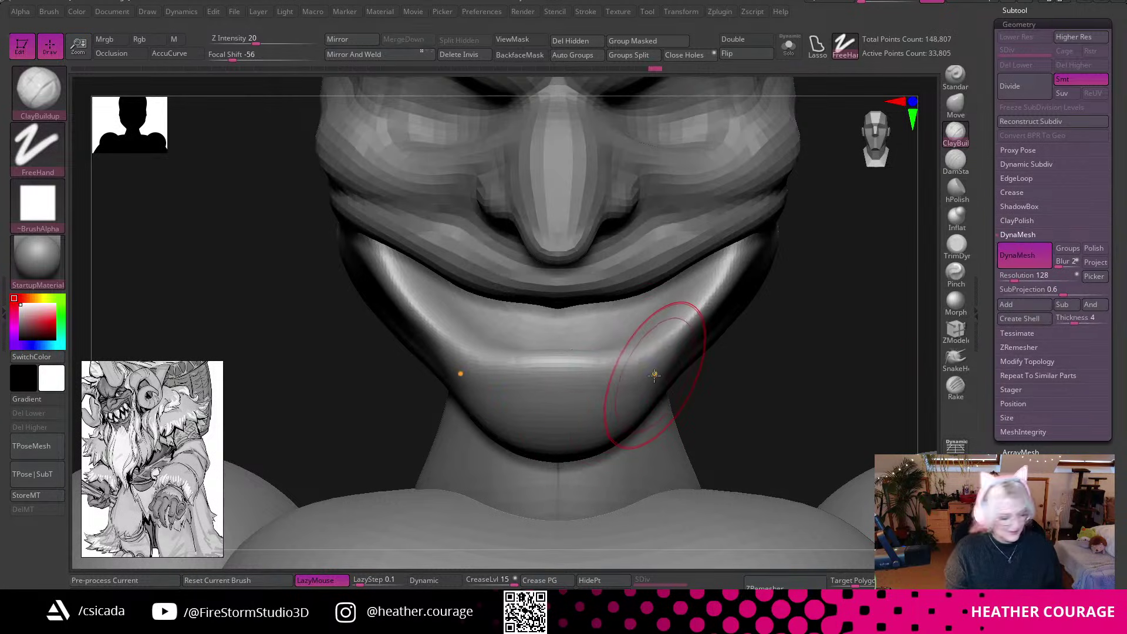
key(b)
key(m)
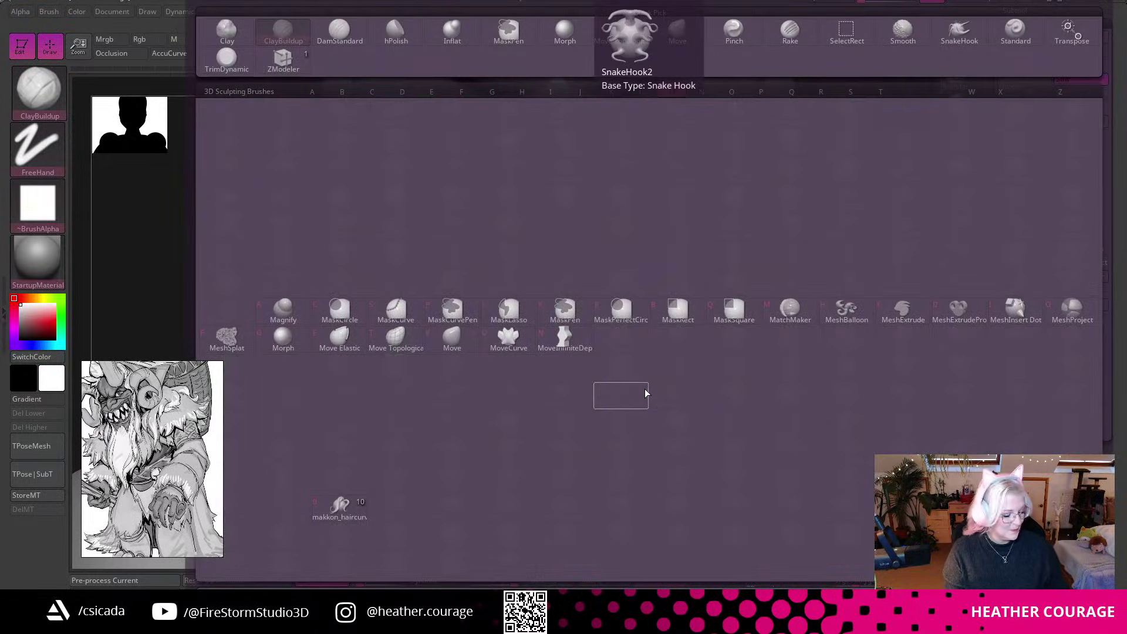
key(t)
Pull the chin downward and forward with Move Topological to lengthen the lower jaw.
drag(608, 436, 589, 488)
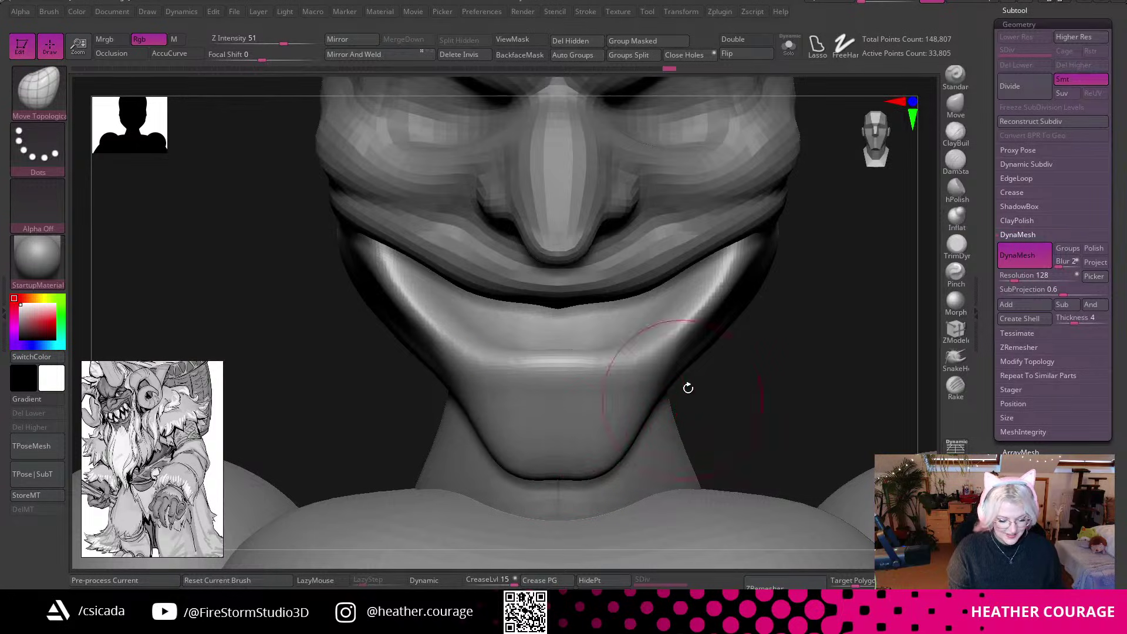
key(space)
mouse_move(815, 252)
alt+mouse_down()
mouse_move(814, 320)
mouse_move(739, 325)
alt+mouse_up()
shift+drag(743, 393, 697, 393)
drag(599, 486, 600, 497)
drag(689, 414, 839, 380)
drag(599, 495, 644, 514)
Refine the chin into a narrower, tapered shape with a resized Move Topological brush.
mouse_move(763, 410)
mouse_down()
mouse_move(773, 408)
mouse_move(757, 358)
mouse_move(728, 370)
mouse_up()
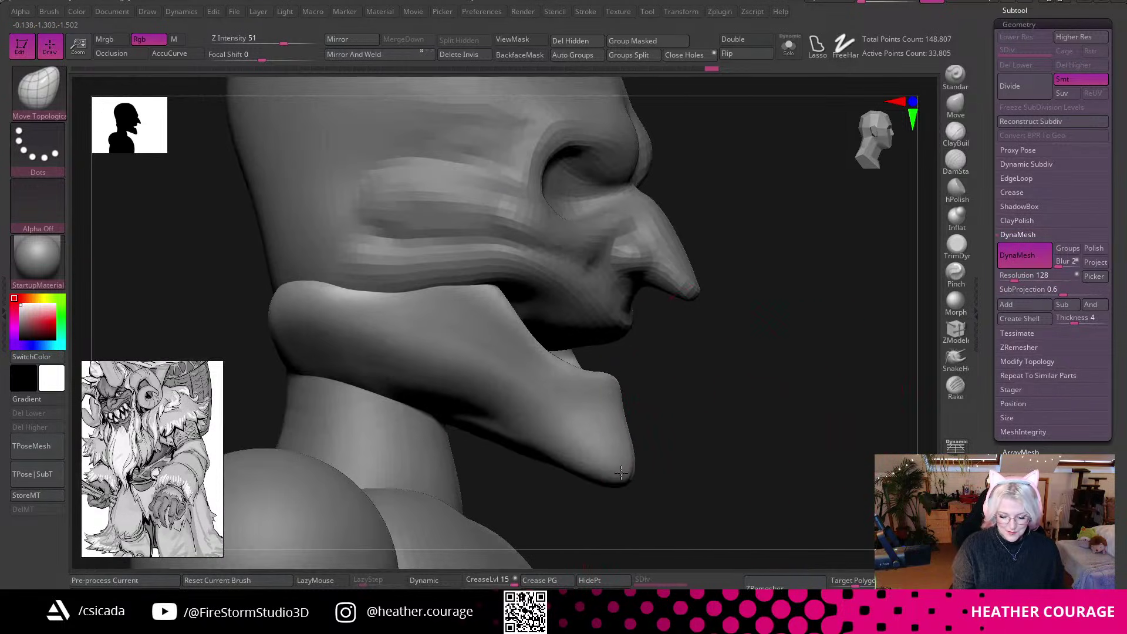
key(space)
mouse_move(718, 415)
alt+mouse_down()
mouse_move(760, 394)
mouse_move(724, 402)
alt+mouse_up()
mouse_move(792, 405)
mouse_down()
mouse_move(737, 407)
mouse_move(686, 388)
mouse_move(717, 381)
mouse_move(722, 397)
mouse_up()
mouse_move(856, 384)
alt+mouse_down()
mouse_move(823, 411)
mouse_move(858, 410)
alt+mouse_up()
drag(737, 398, 710, 420)
drag(780, 427, 778, 399)
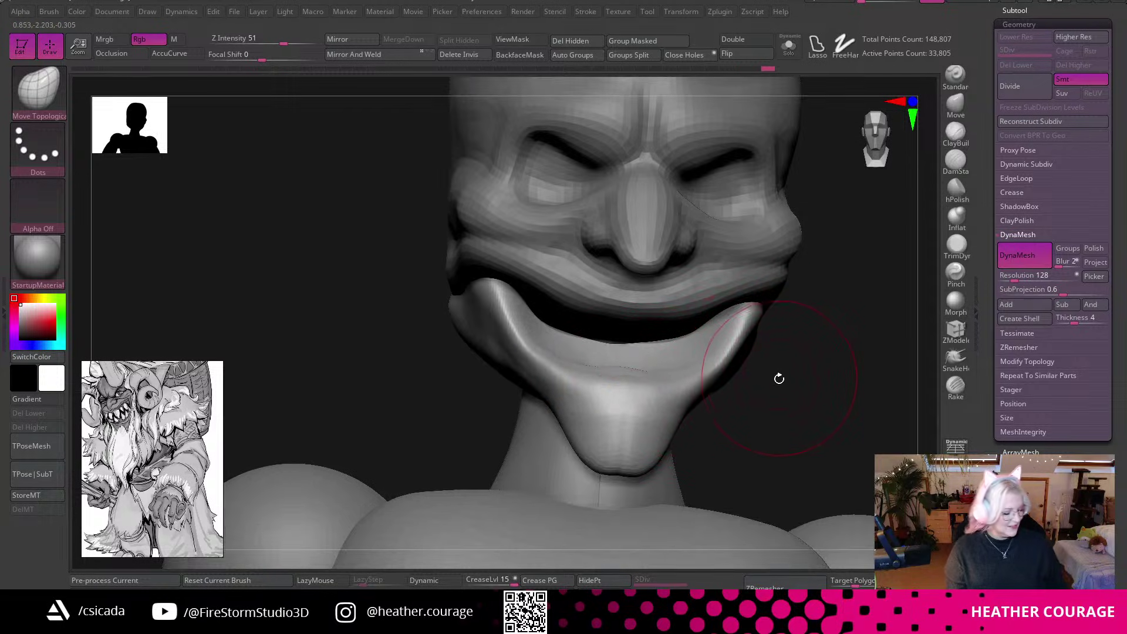
Adjust the lower jaw's placement beneath the head with the transform gizmo.
key(w)
mouse_move(877, 140)
mouse_down()
mouse_move(870, 133)
mouse_move(891, 129)
mouse_up()
alt+drag(510, 332, 424, 361)
drag(586, 301, 577, 322)
drag(867, 430, 810, 416)
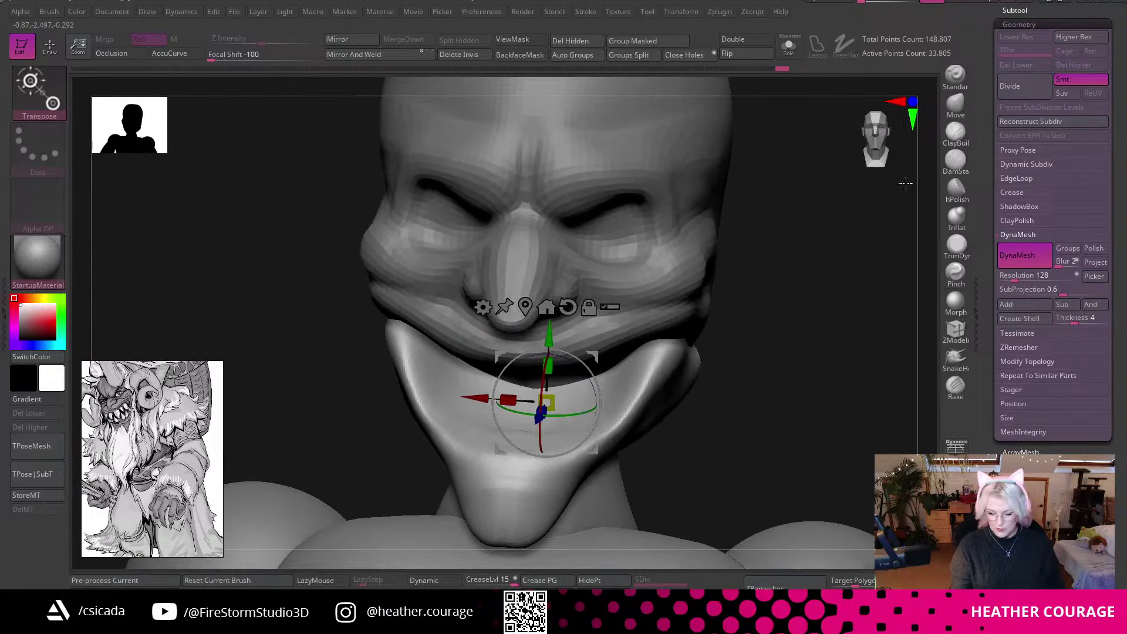
drag(893, 224, 851, 188)
alt+drag(808, 313, 869, 329)
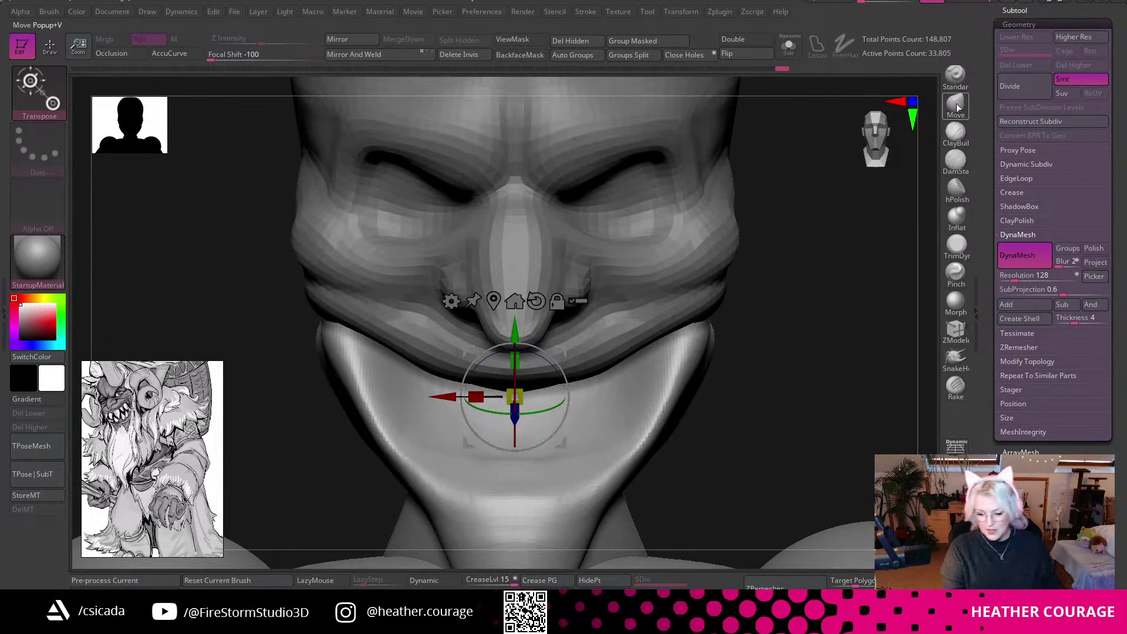
Reshape the lower jaw's upper edge and mouth corners with a resized Move brush.
click(955, 104)
key(space)
drag(756, 361, 770, 358)
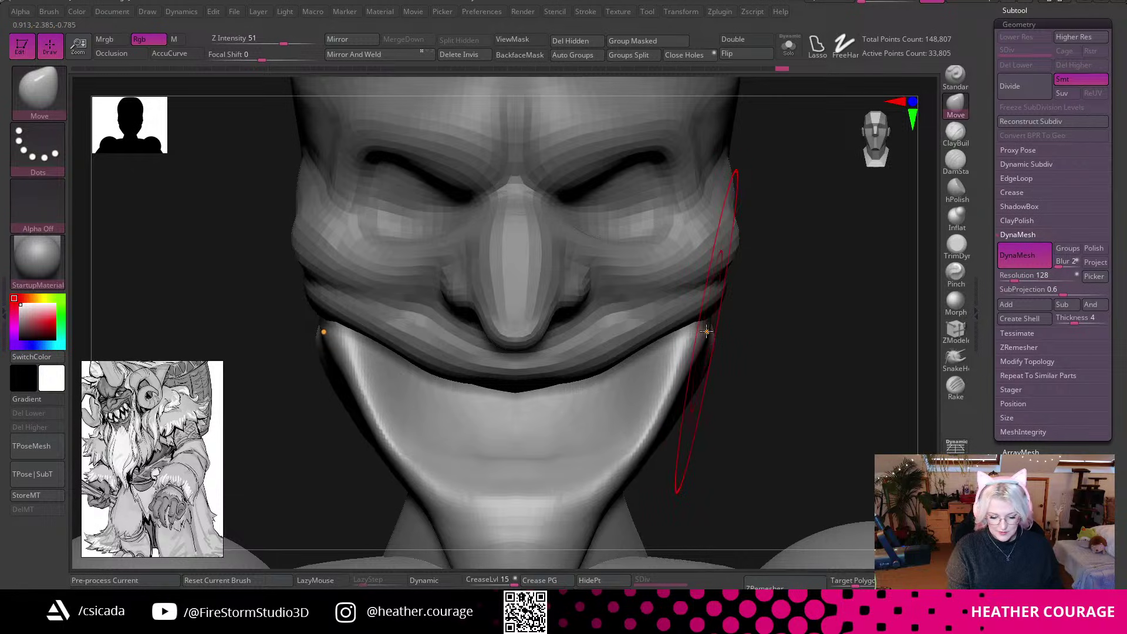
mouse_move(793, 311)
mouse_down()
mouse_move(805, 289)
mouse_move(720, 322)
mouse_up()
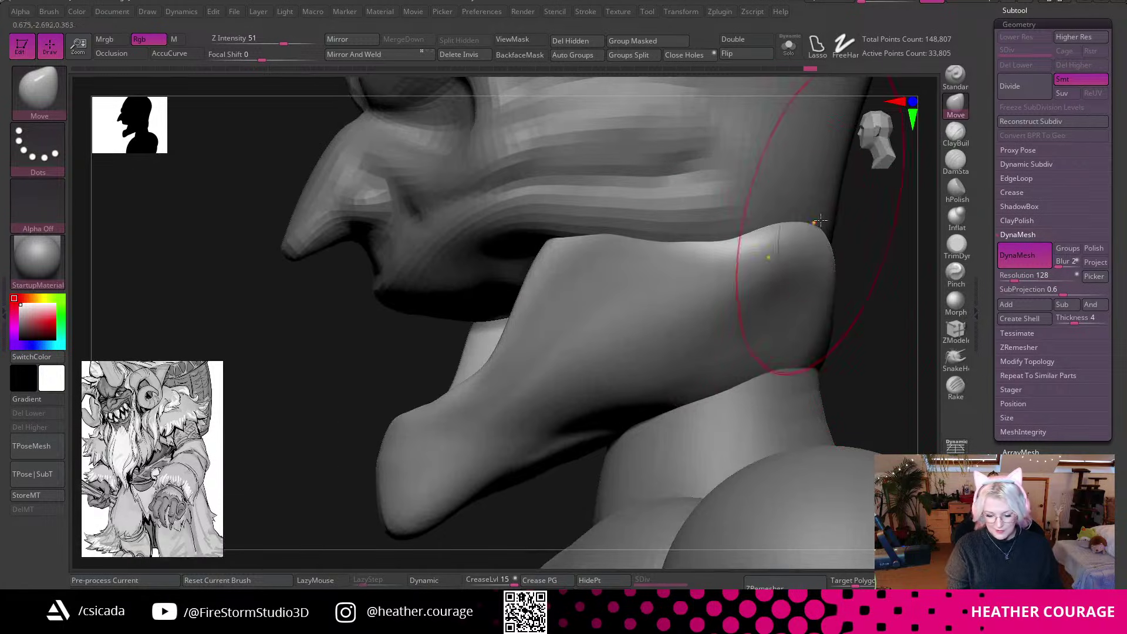
alt+drag(870, 279, 868, 234)
drag(679, 246, 650, 238)
mouse_move(877, 274)
alt+mouse_down()
mouse_move(853, 273)
mouse_move(921, 266)
alt+mouse_up()
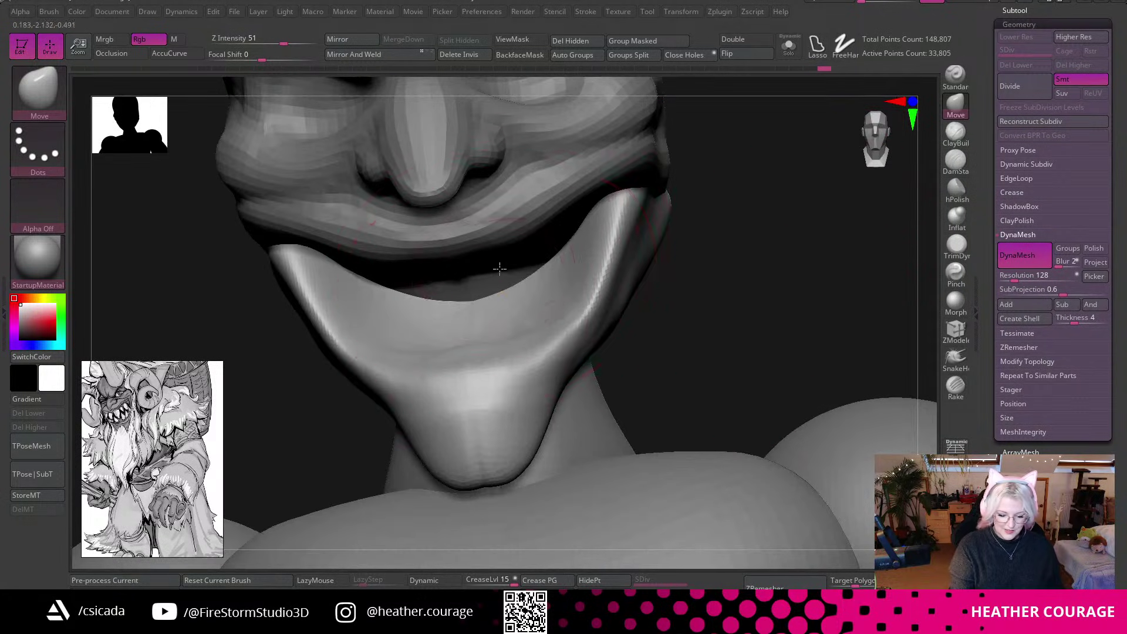
Isolate the head to inspect the mouth area from below, and restore the other parts.
alt+click(499, 269)
drag(755, 219, 809, 223)
click(788, 47)
mouse_move(777, 120)
mouse_down()
mouse_move(553, 272)
mouse_move(483, 196)
mouse_up()
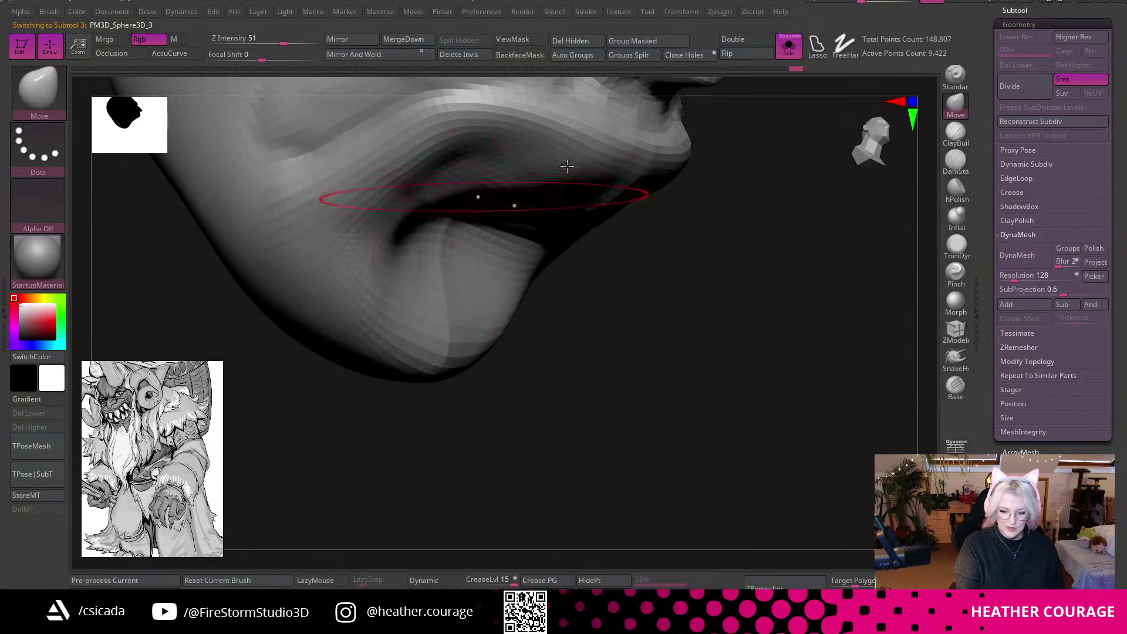
click(789, 47)
drag(830, 385, 880, 139)
alt+drag(795, 242, 734, 368)
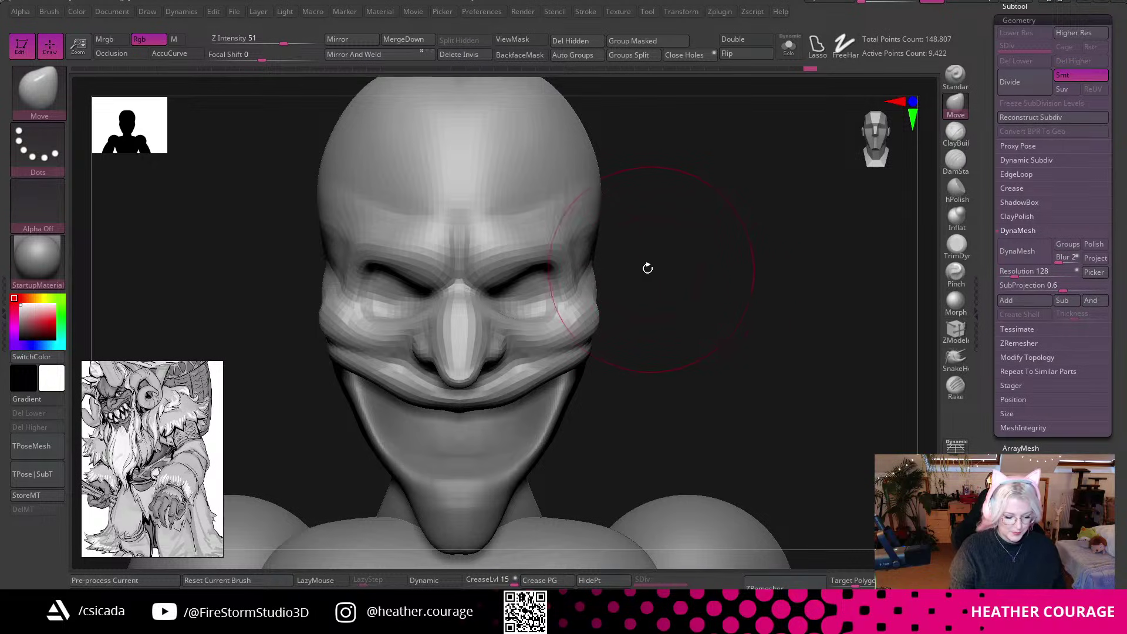
Append a Sphere3D subtool and select it for the eyeball.
click(1015, 6)
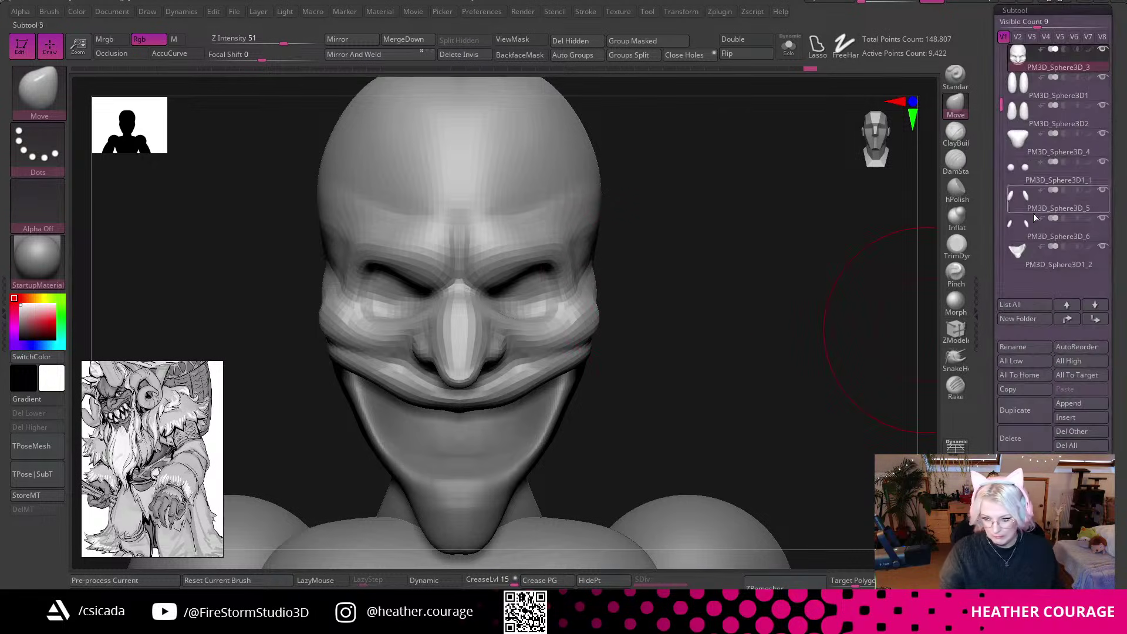
click(1083, 406)
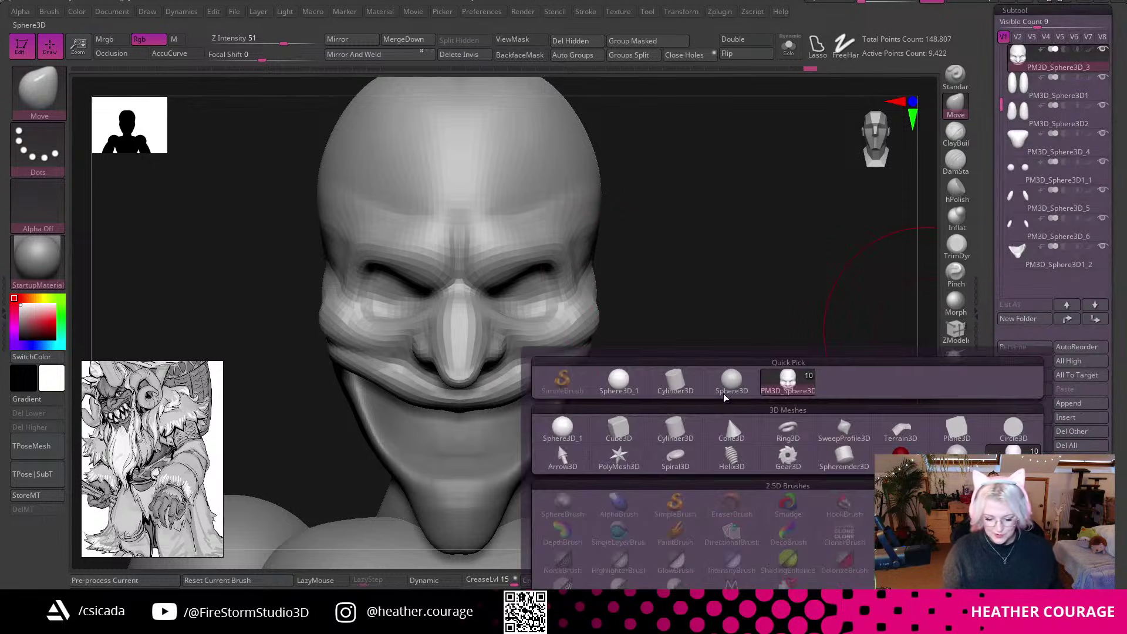
click(730, 385)
click(1017, 283)
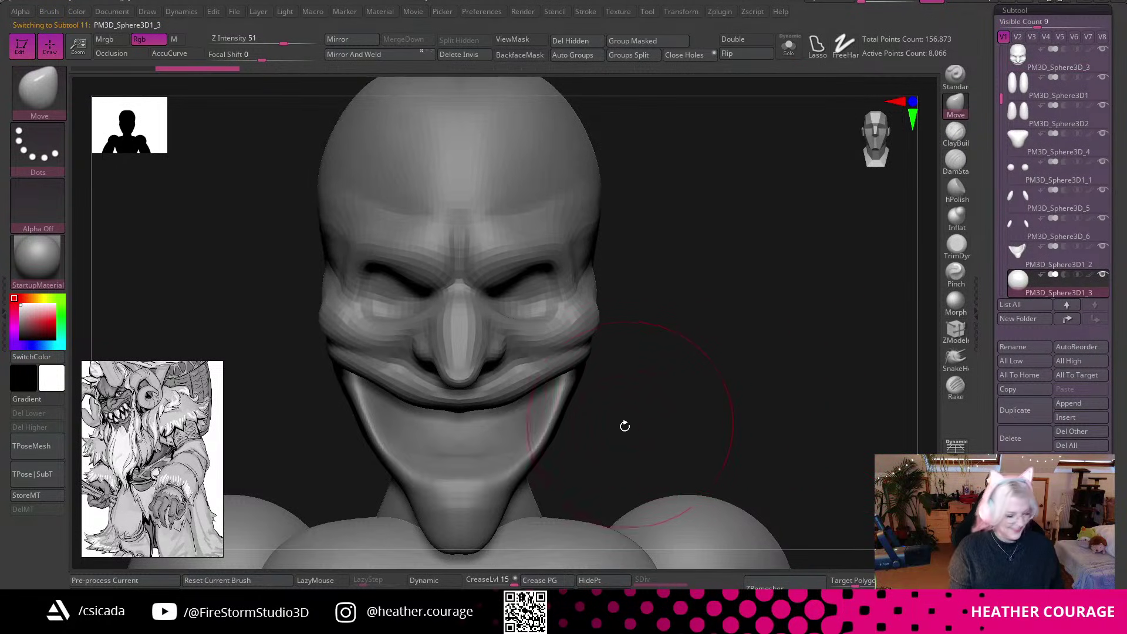
Raise the new sphere from the chest into the head and scale it down with the gizmo.
key(w)
key(f)
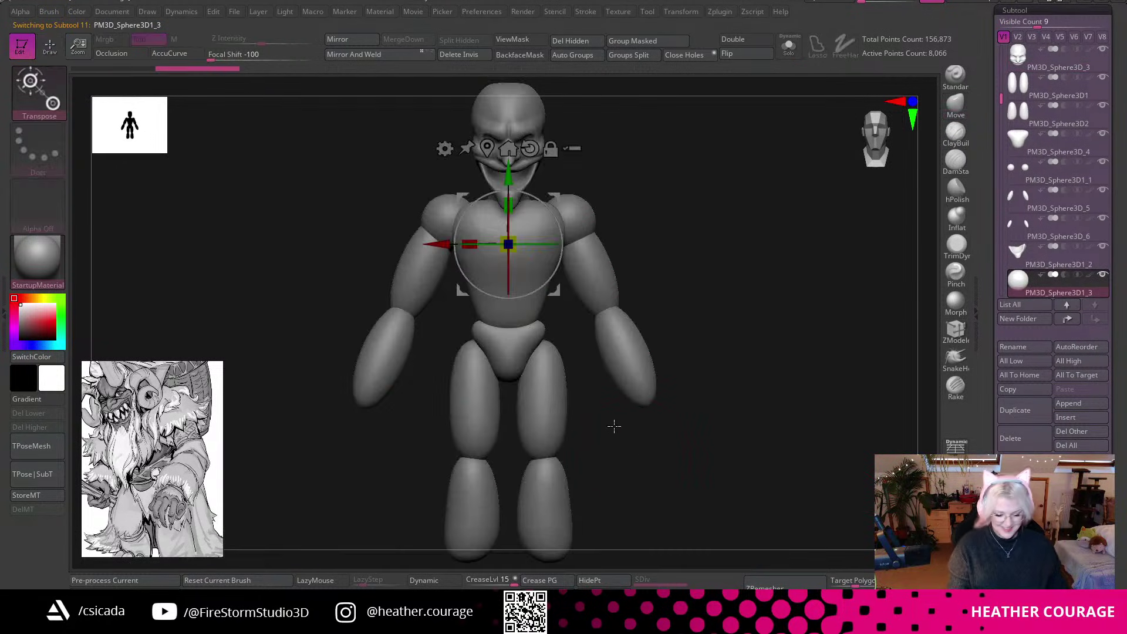
alt+drag(689, 176, 654, 314)
drag(475, 313, 475, 205)
alt+drag(649, 231, 734, 463)
drag(474, 275, 472, 281)
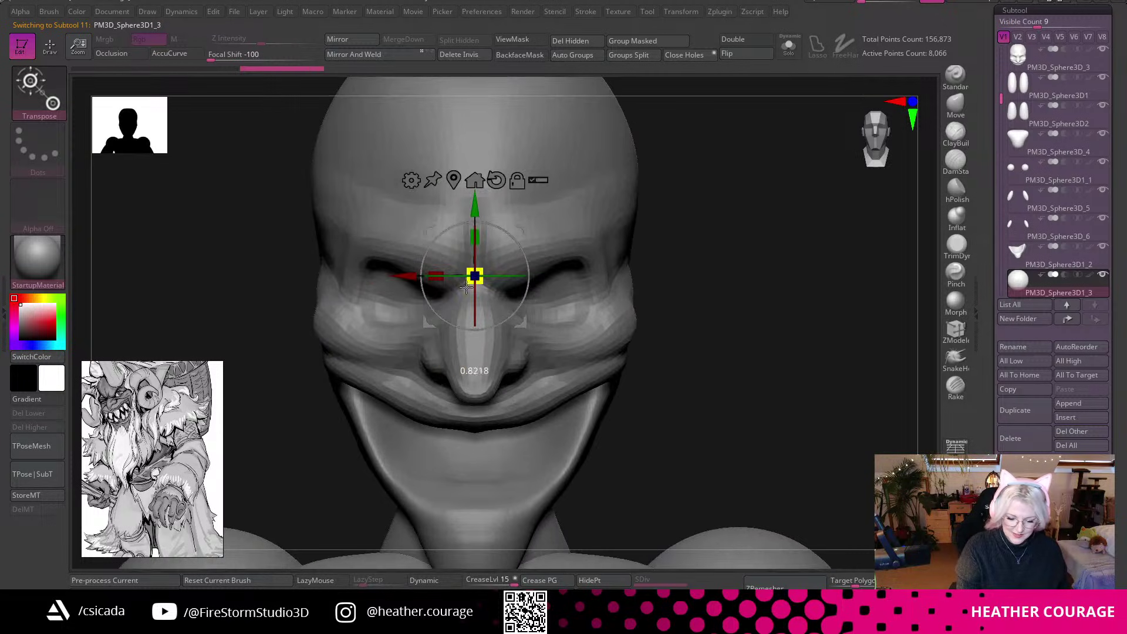
Move the sphere forward and sideways toward the character's right eye socket.
right_drag(762, 274, 809, 298)
drag(799, 292, 725, 342)
right_drag(847, 372, 261, 298)
drag(510, 293, 429, 293)
alt+drag(813, 259, 780, 269)
drag(498, 288, 487, 298)
drag(869, 278, 1045, 276)
drag(566, 291, 440, 300)
Fine-tune the eyeball's height, depth and size so it sits inside the eye socket beneath the brow.
drag(772, 256, 537, 284)
drag(364, 260, 364, 277)
ctrl+right_drag(812, 323, 493, 339)
drag(295, 348, 311, 348)
drag(840, 361, 848, 275)
alt+drag(862, 345, 741, 293)
drag(301, 352, 294, 354)
alt+drag(773, 343, 697, 268)
alt+drag(621, 343, 712, 273)
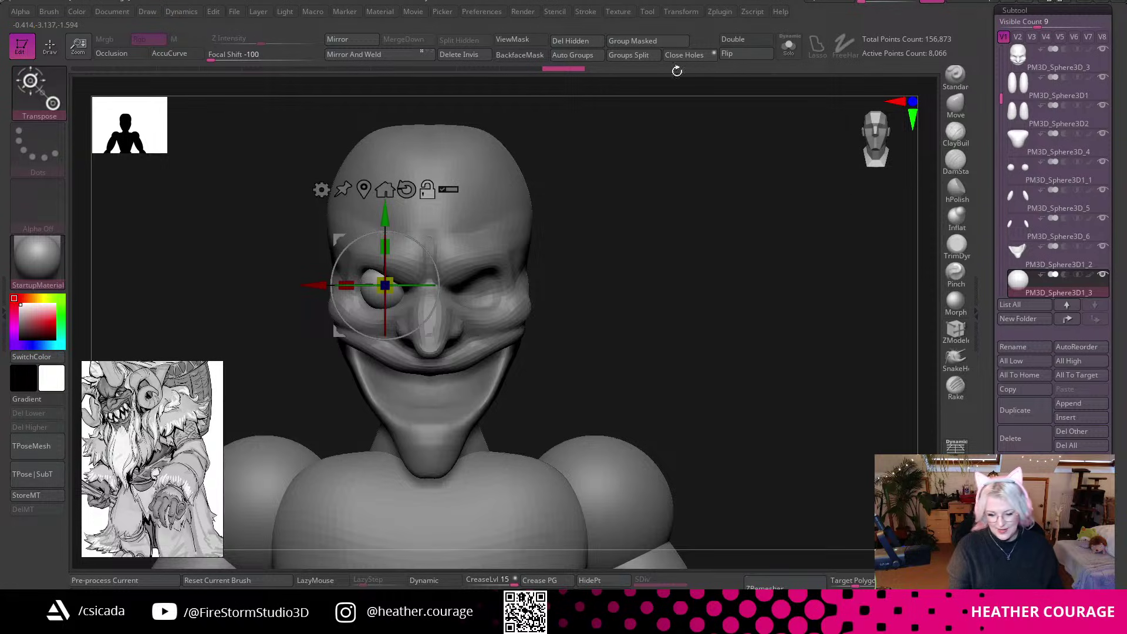
Mirror and weld the eyeball across to the opposite eye socket.
click(387, 54)
drag(686, 319, 739, 425)
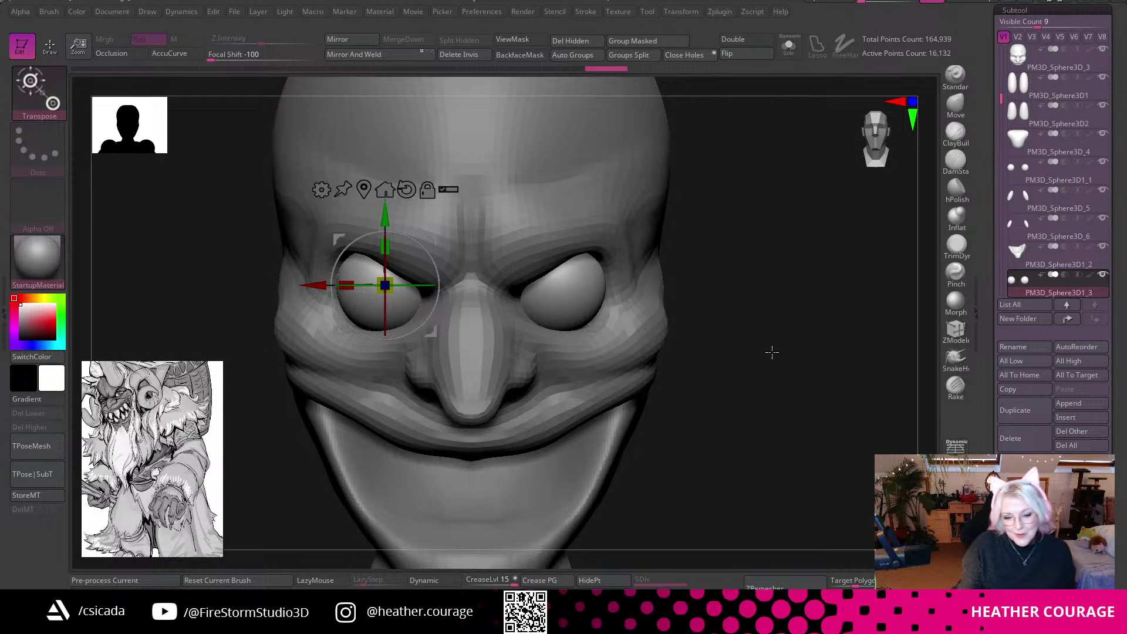
alt+drag(743, 379, 751, 346)
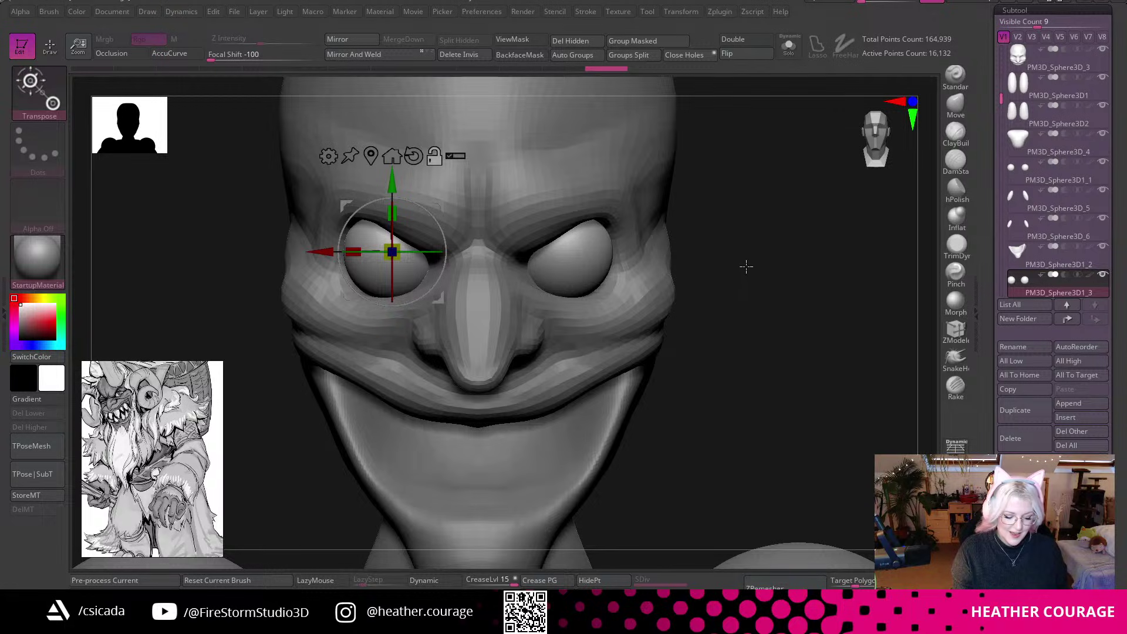
mouse_move(752, 300)
alt+mouse_down()
mouse_move(757, 307)
mouse_move(752, 289)
alt+mouse_up()
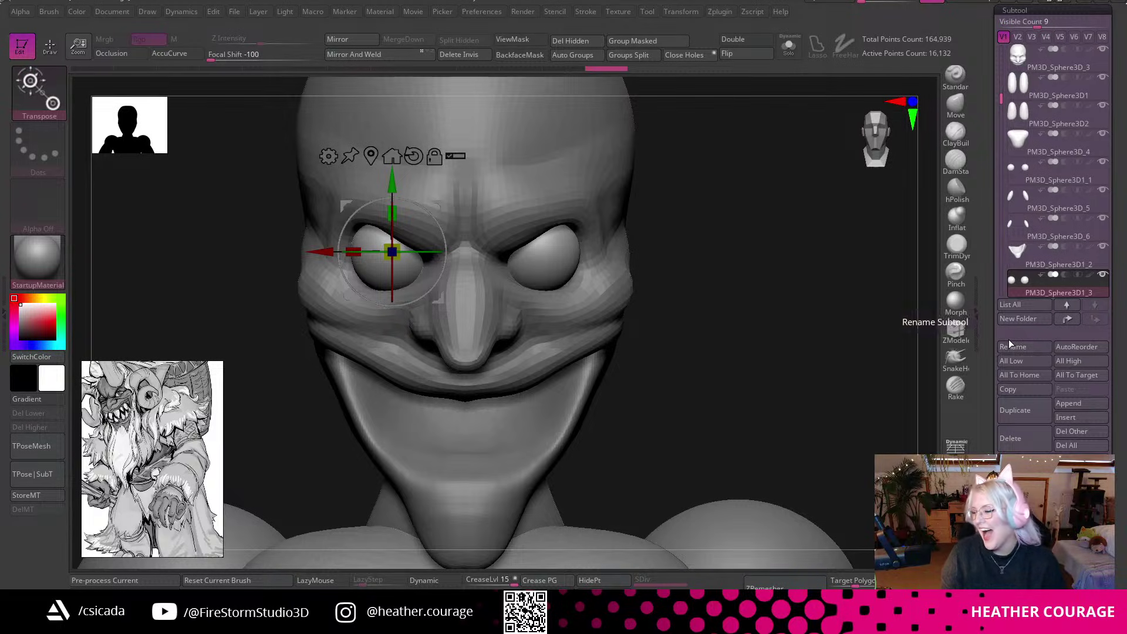
Append another sphere as a new subtool and make it active.
drag(1000, 100, 1000, 150)
click(1068, 403)
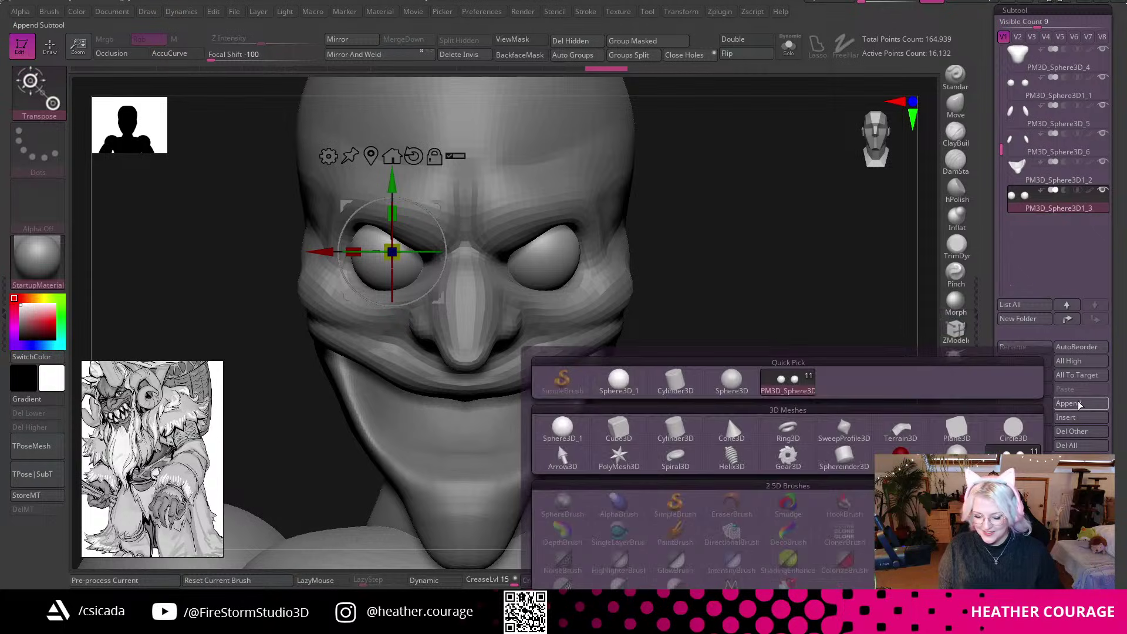
click(654, 379)
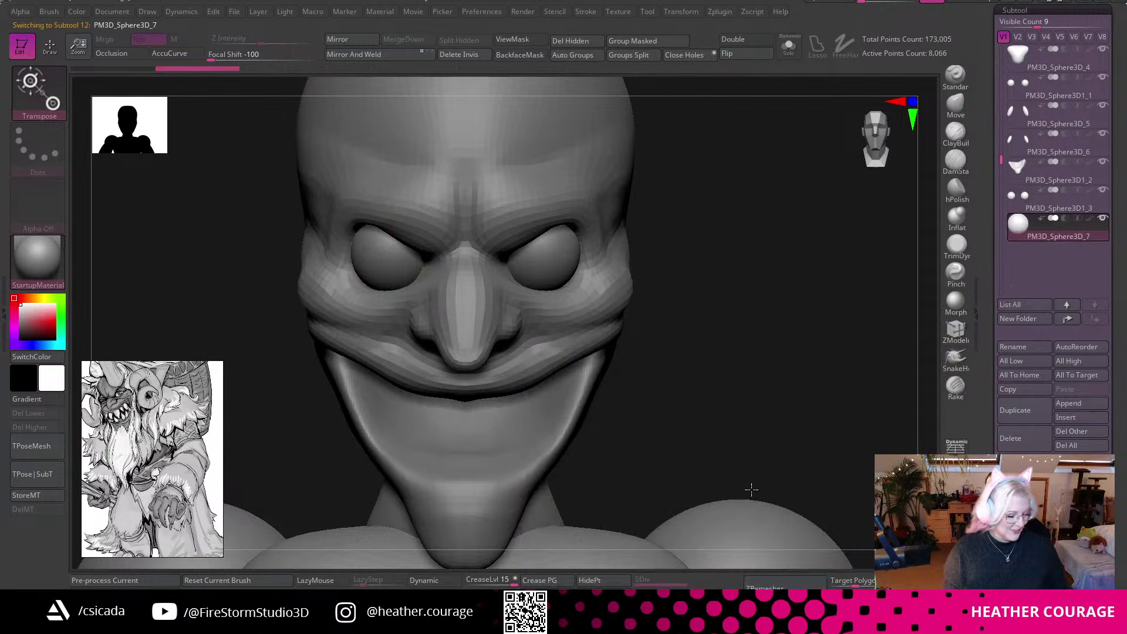
Move the new sphere up and forward out of the torso so it sits beneath the face.
key(f)
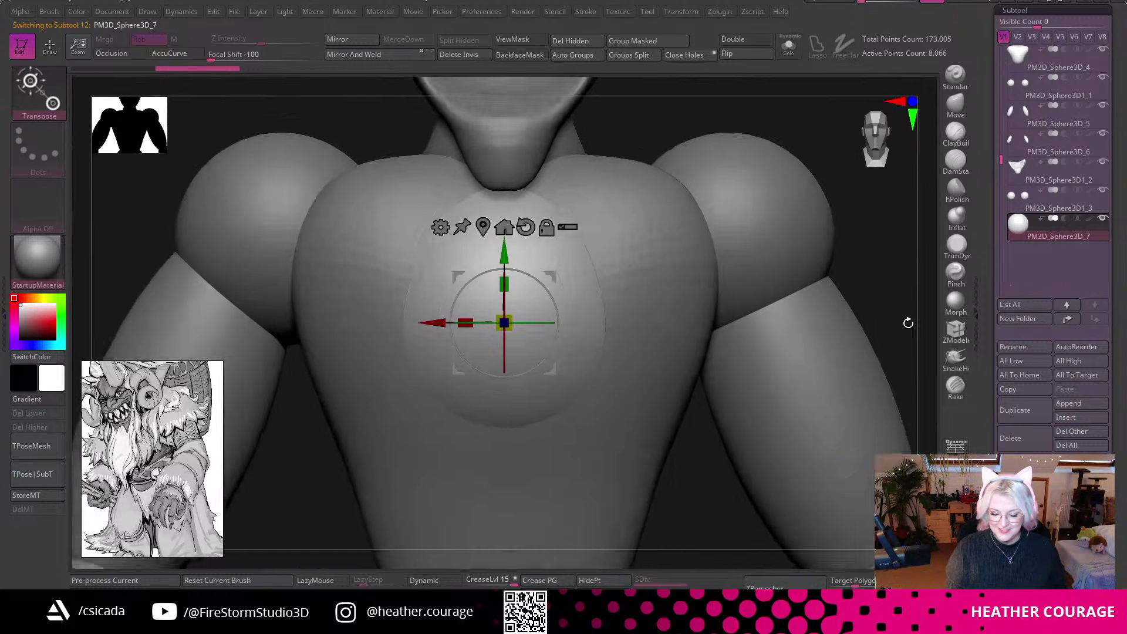
ctrl+right_drag(908, 323, 772, 271)
drag(503, 252, 504, 147)
drag(769, 256, 826, 263)
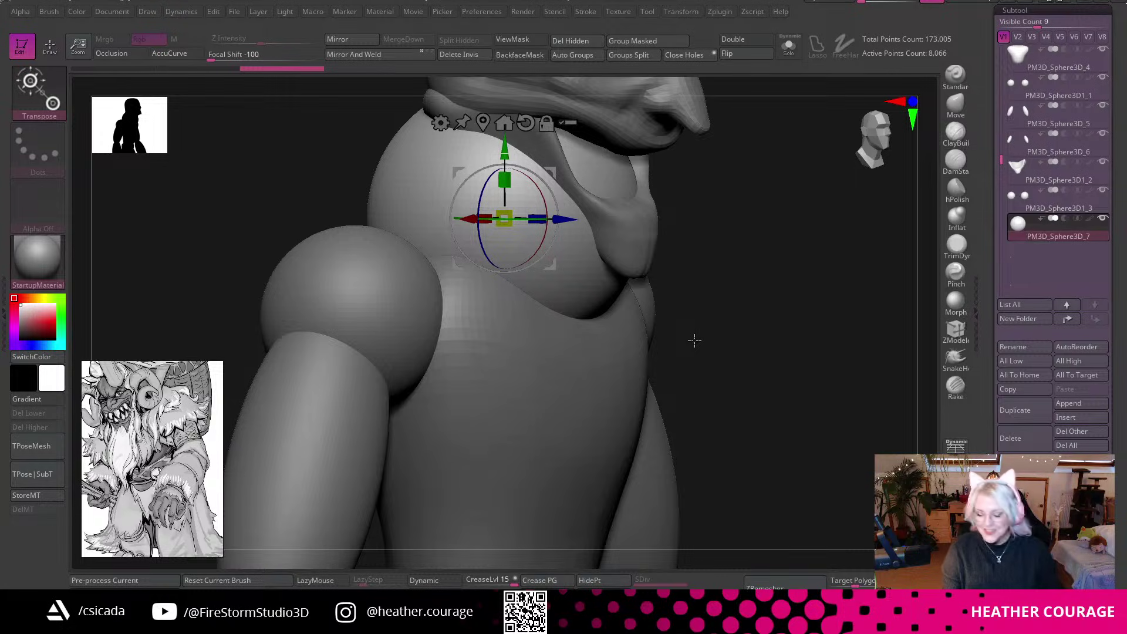
drag(795, 274, 811, 269)
drag(575, 221, 715, 244)
drag(833, 290, 728, 298)
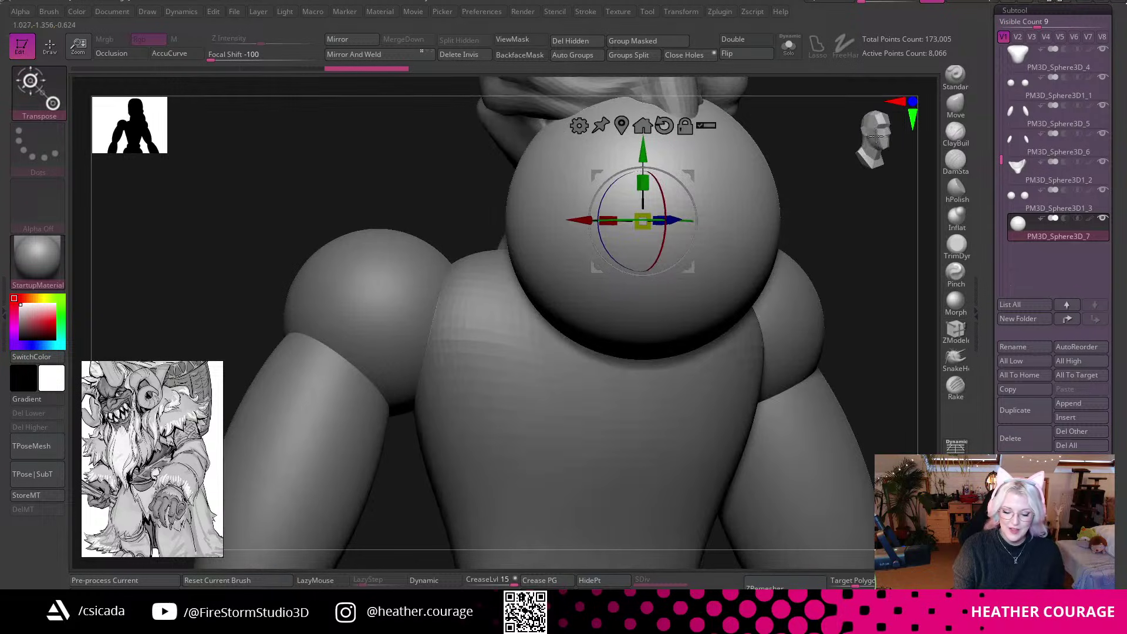
drag(875, 137, 877, 136)
drag(858, 202, 842, 199)
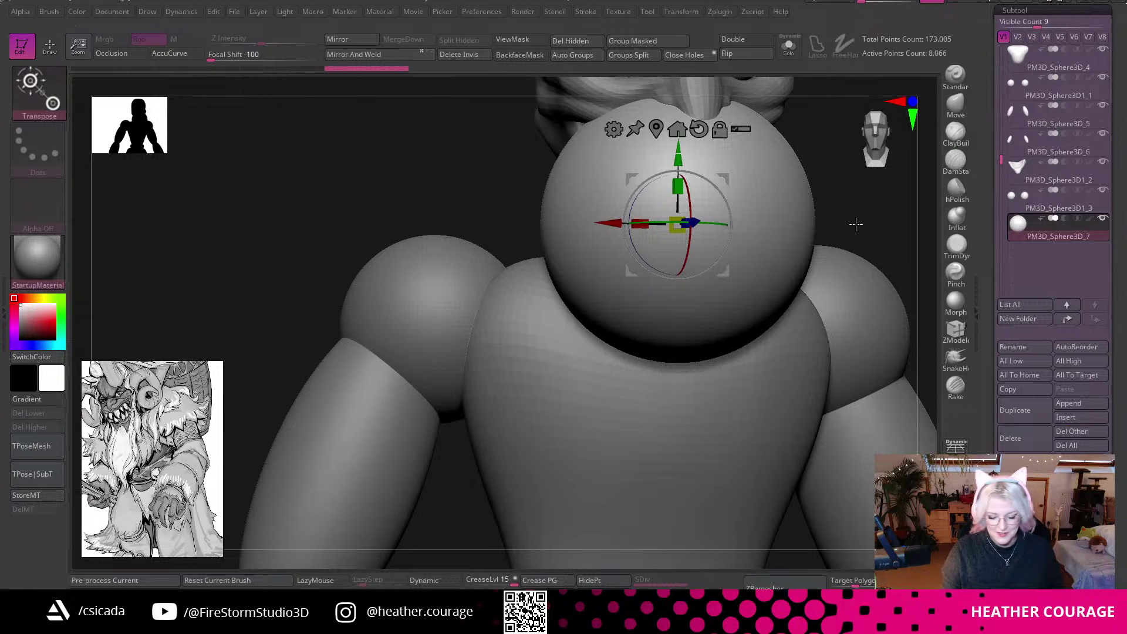
click(866, 153)
Shrink the sphere, then stretch it vertically into a tall egg shape hanging from the chin over the chest.
alt+drag(804, 231, 776, 312)
drag(611, 311, 588, 398)
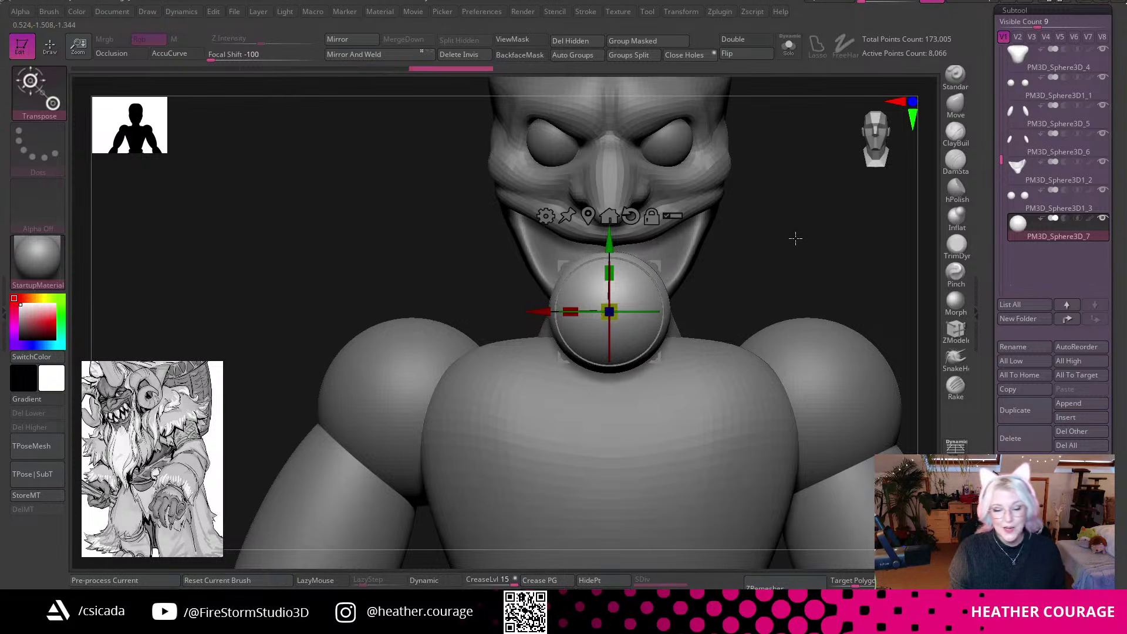
drag(570, 312, 525, 318)
drag(754, 246, 743, 268)
drag(608, 273, 597, 144)
shift+drag(805, 332, 780, 316)
drag(603, 241, 594, 192)
drag(869, 160, 874, 146)
drag(786, 250, 783, 361)
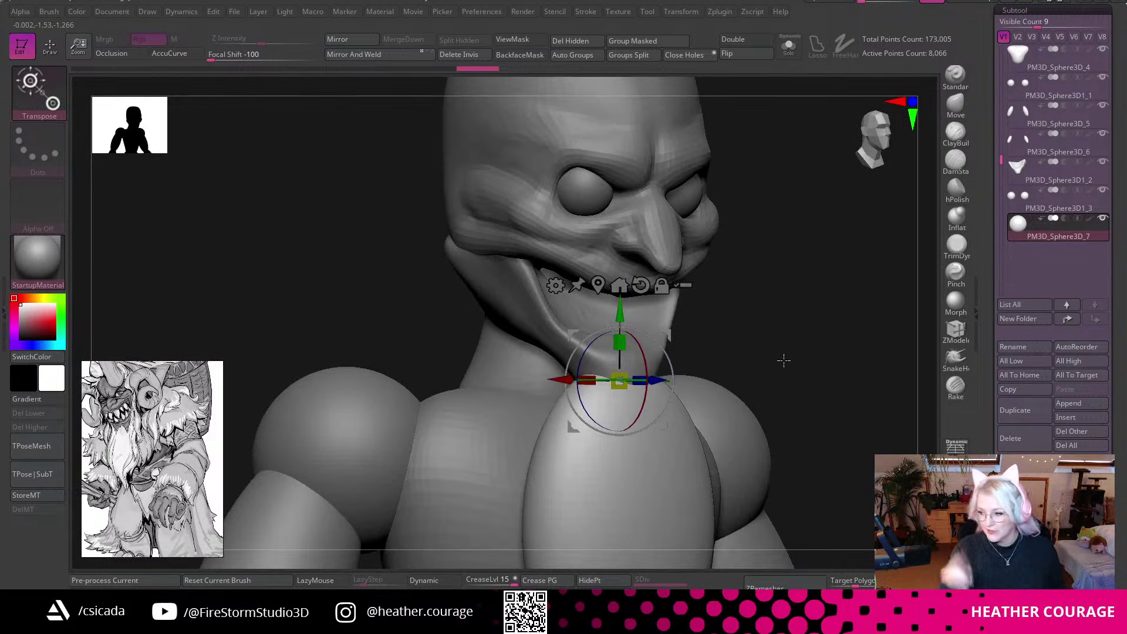
drag(845, 336, 825, 311)
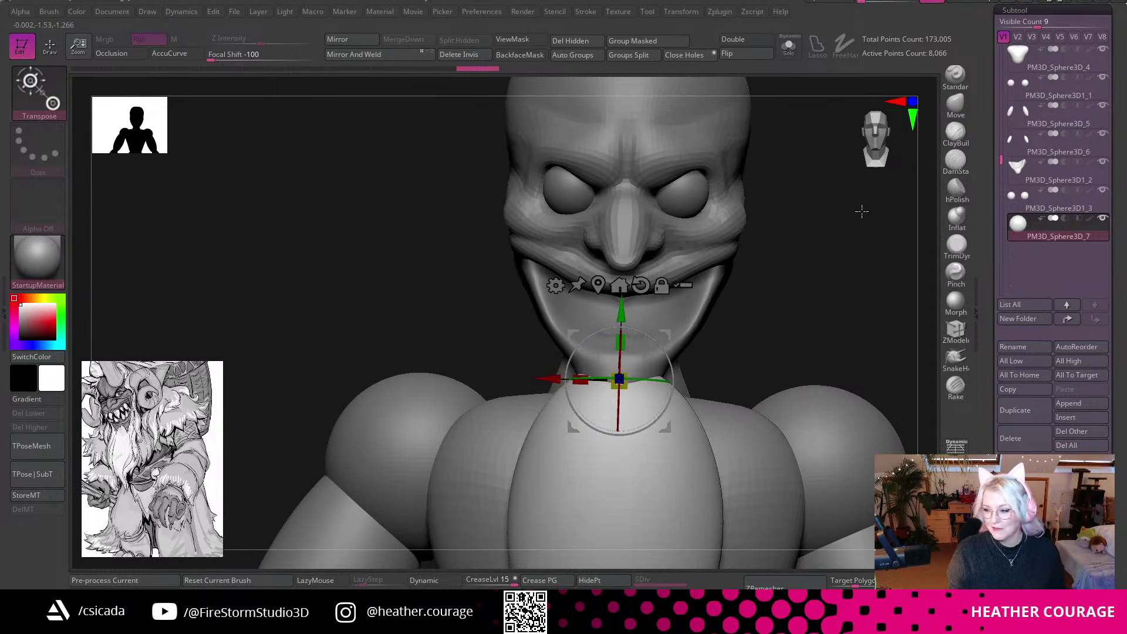
shift+drag(864, 209, 875, 156)
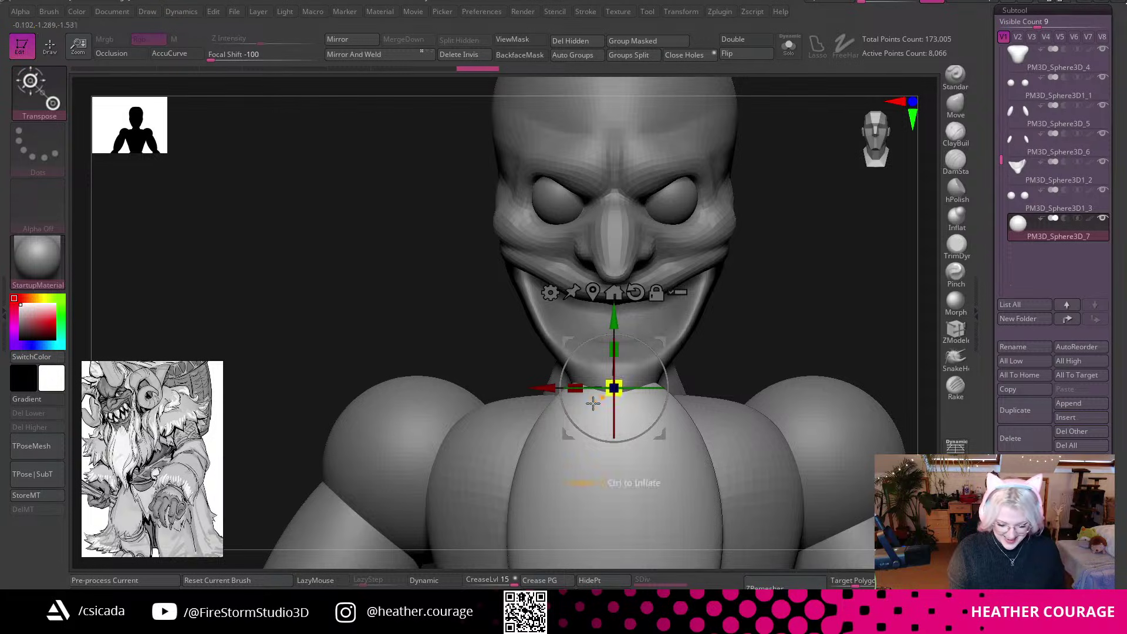
alt+drag(761, 285, 752, 203)
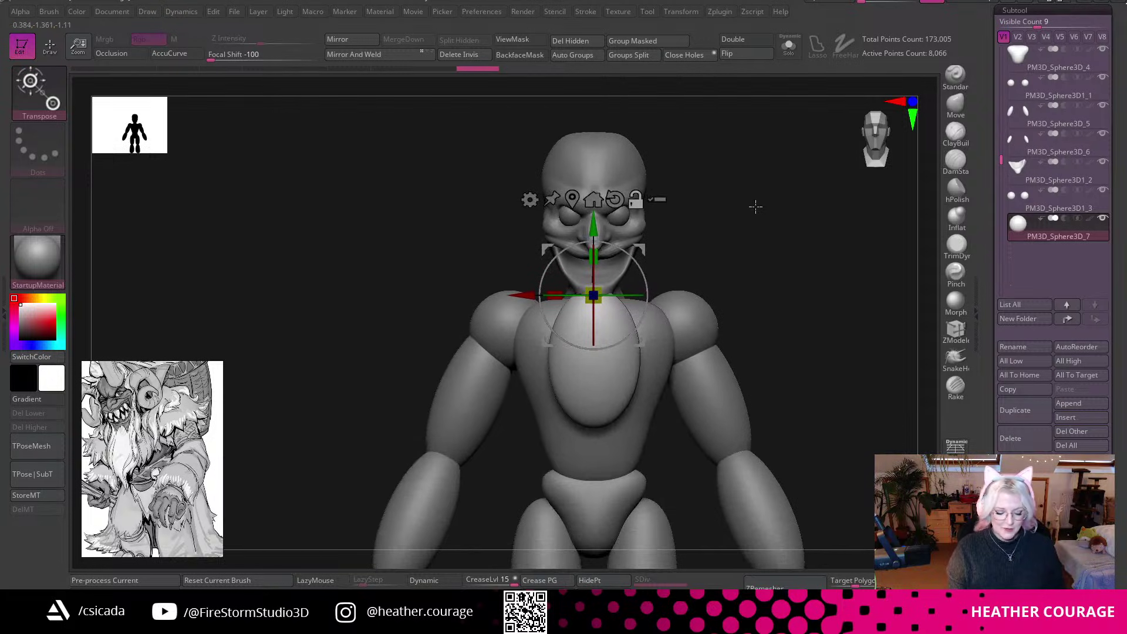
alt+drag(780, 246, 762, 297)
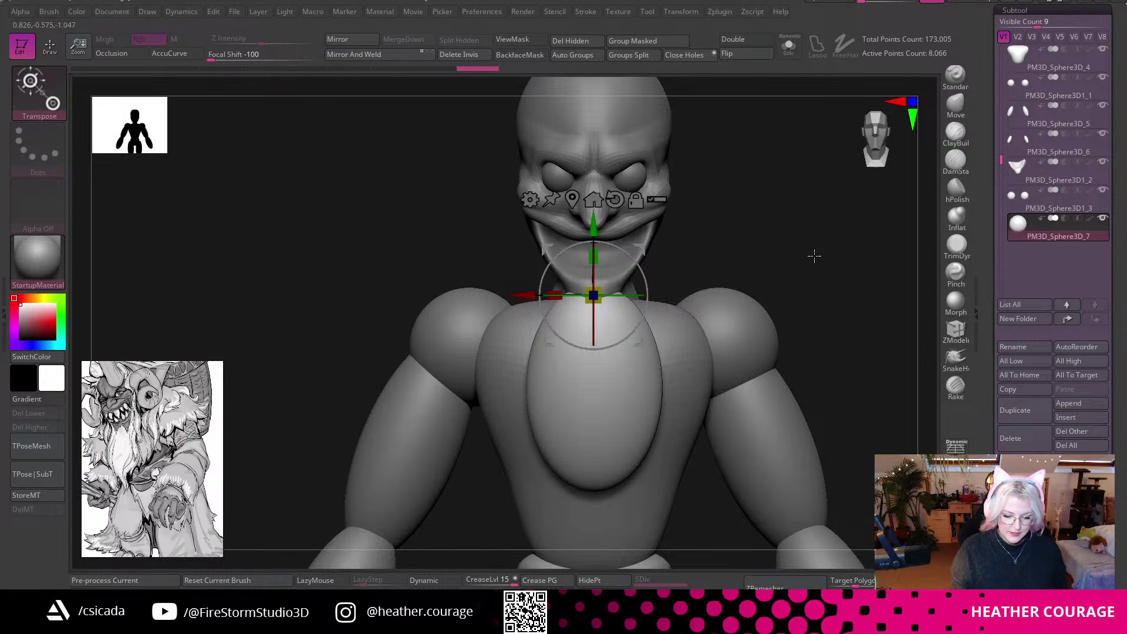
Apply a Taper deformer to the beard shape, widening its upper end, and return to the Gizmo 3D.
click(530, 199)
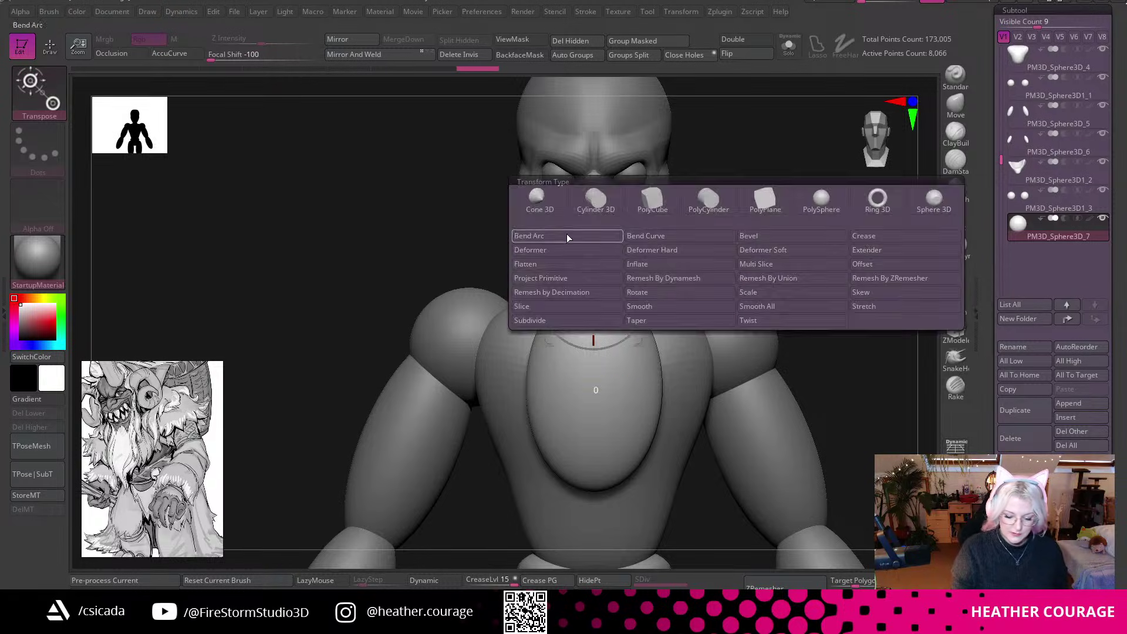
click(659, 322)
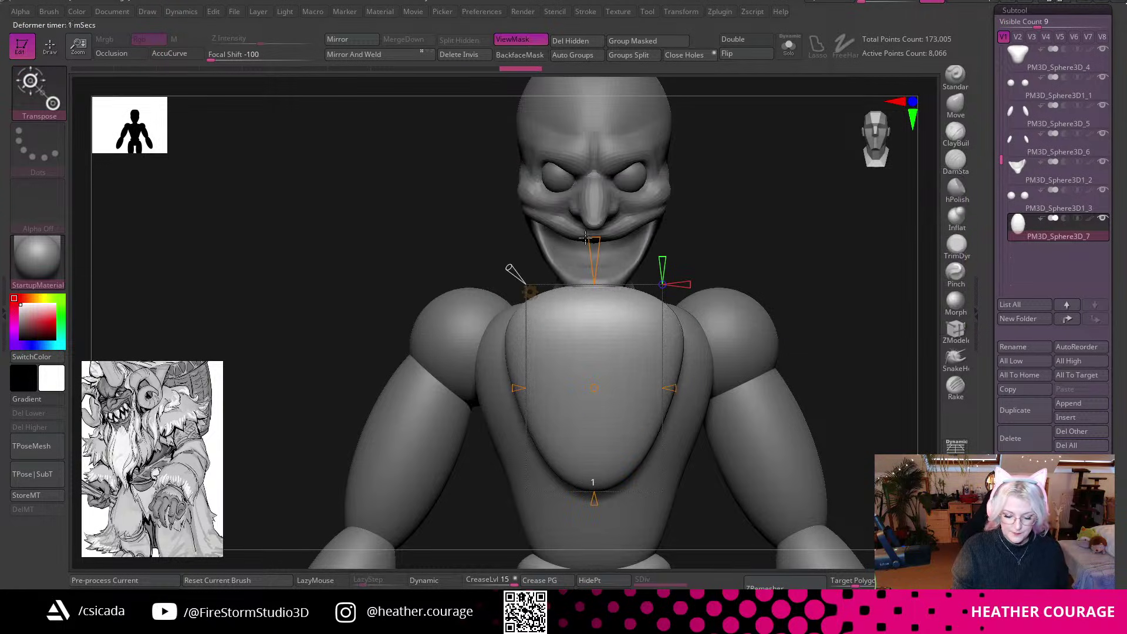
drag(588, 237, 589, 253)
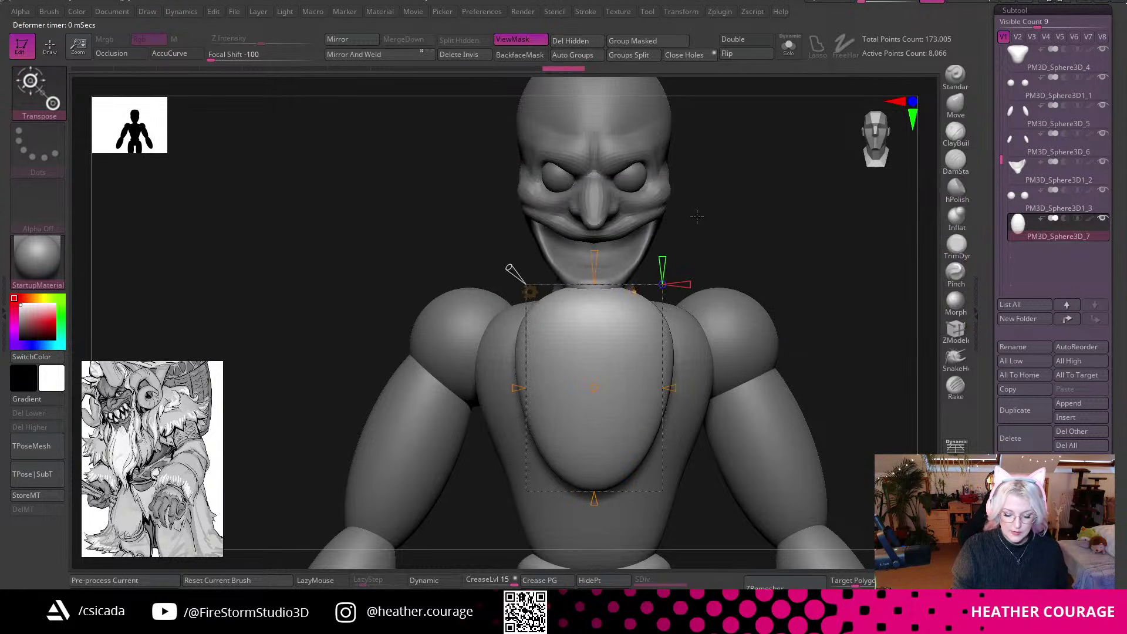
drag(748, 220, 790, 219)
click(530, 291)
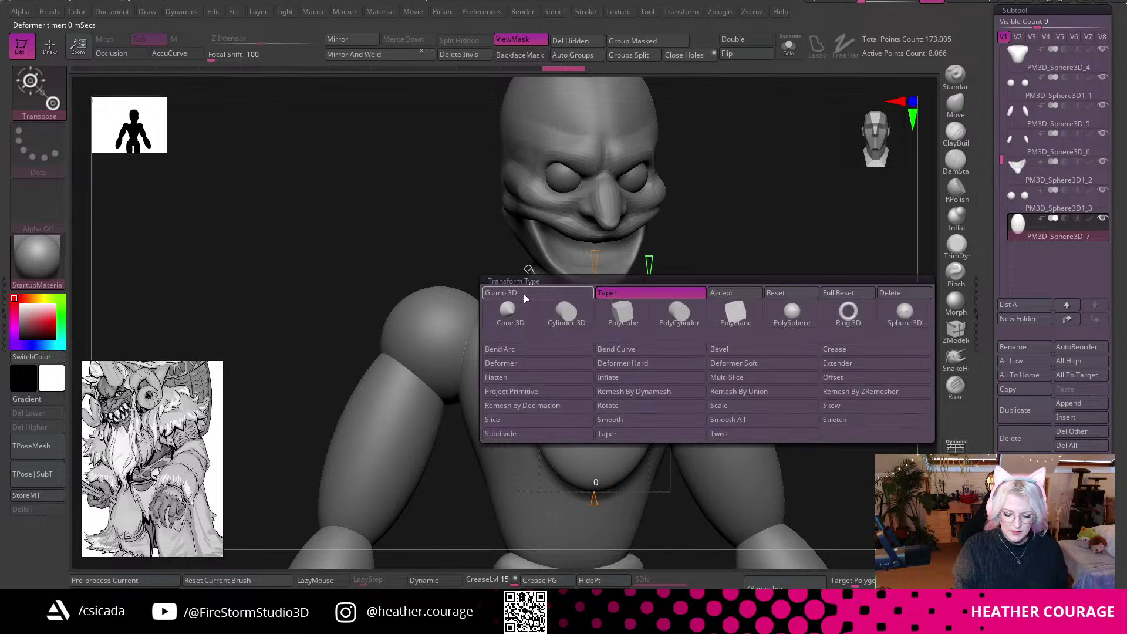
click(523, 294)
Raise the tapered beard shape, push it back against the chin and chest, and adjust its vertical scale.
drag(593, 318, 593, 267)
drag(782, 239, 898, 240)
drag(679, 341, 649, 342)
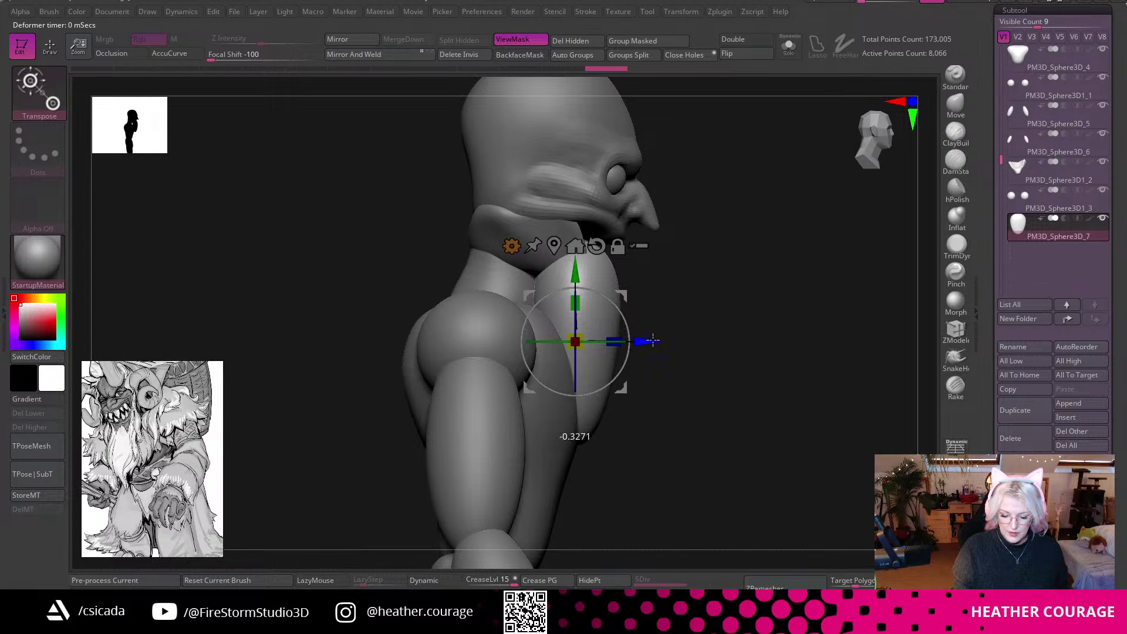
drag(767, 349, 783, 379)
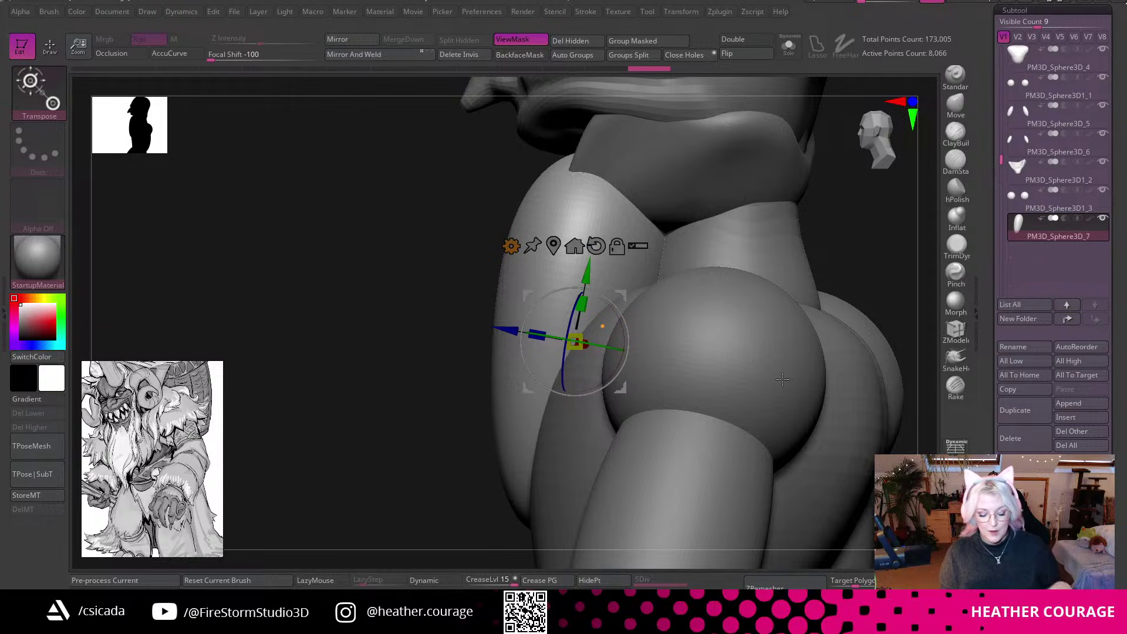
drag(860, 176, 868, 152)
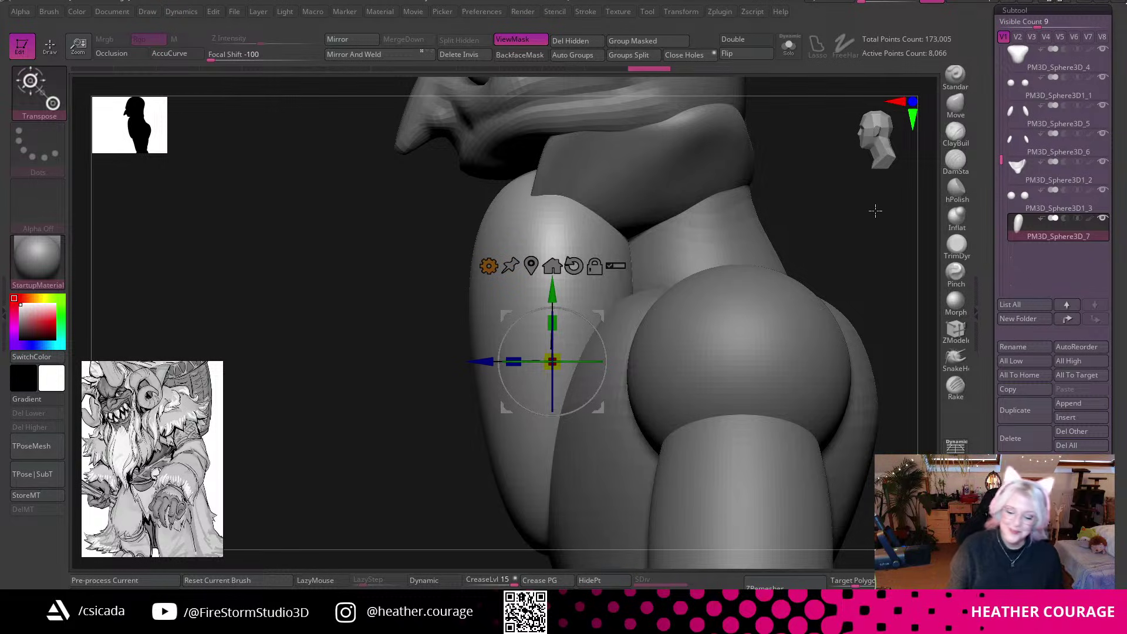
drag(825, 211, 629, 251)
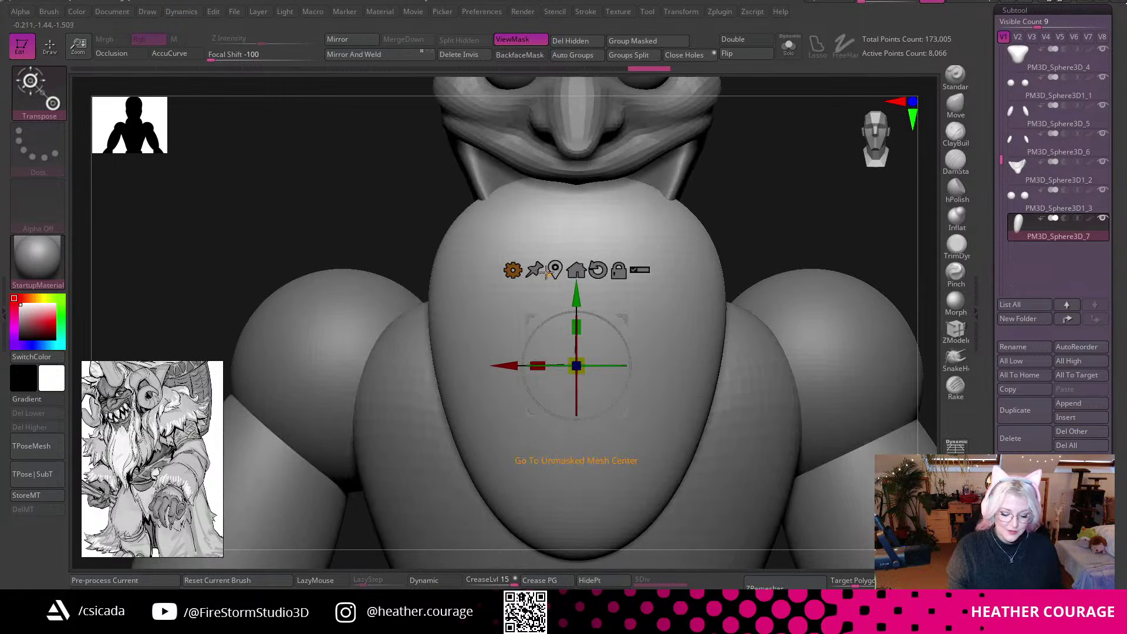
click(513, 270)
drag(777, 208, 839, 162)
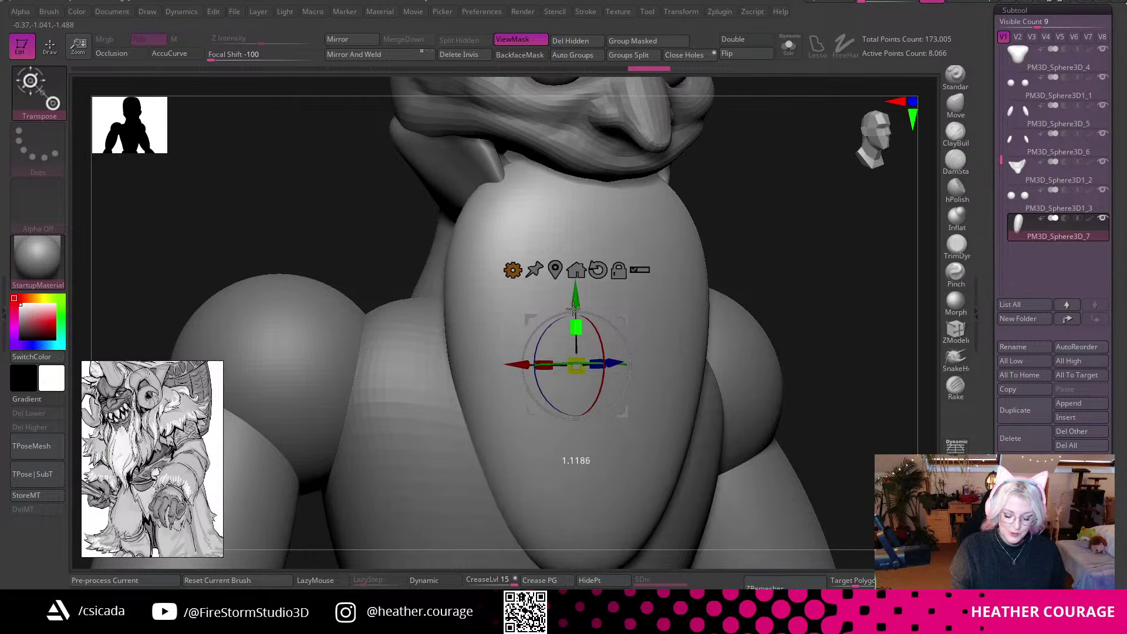
Pull the beard's lower end forward from the chest in profile with the Move brush.
click(952, 114)
drag(847, 227, 792, 241)
click(788, 45)
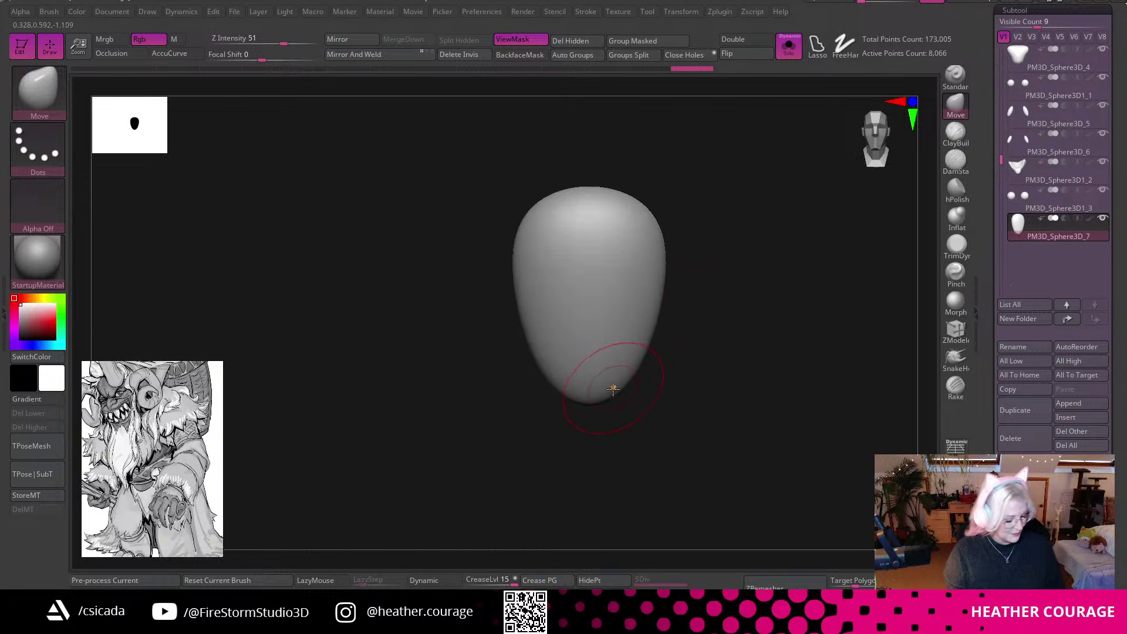
click(788, 45)
key(space)
click(859, 303)
drag(780, 304, 881, 309)
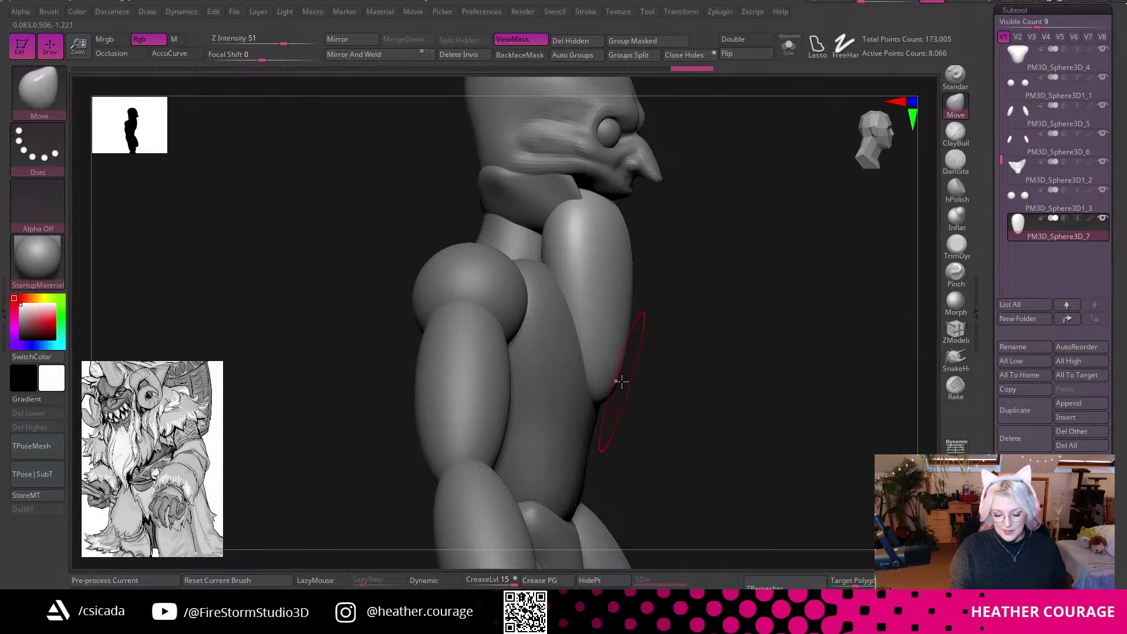
key(space)
drag(623, 381, 639, 379)
mouse_move(580, 329)
mouse_down()
mouse_move(599, 322)
mouse_move(589, 324)
mouse_up()
drag(750, 288, 725, 305)
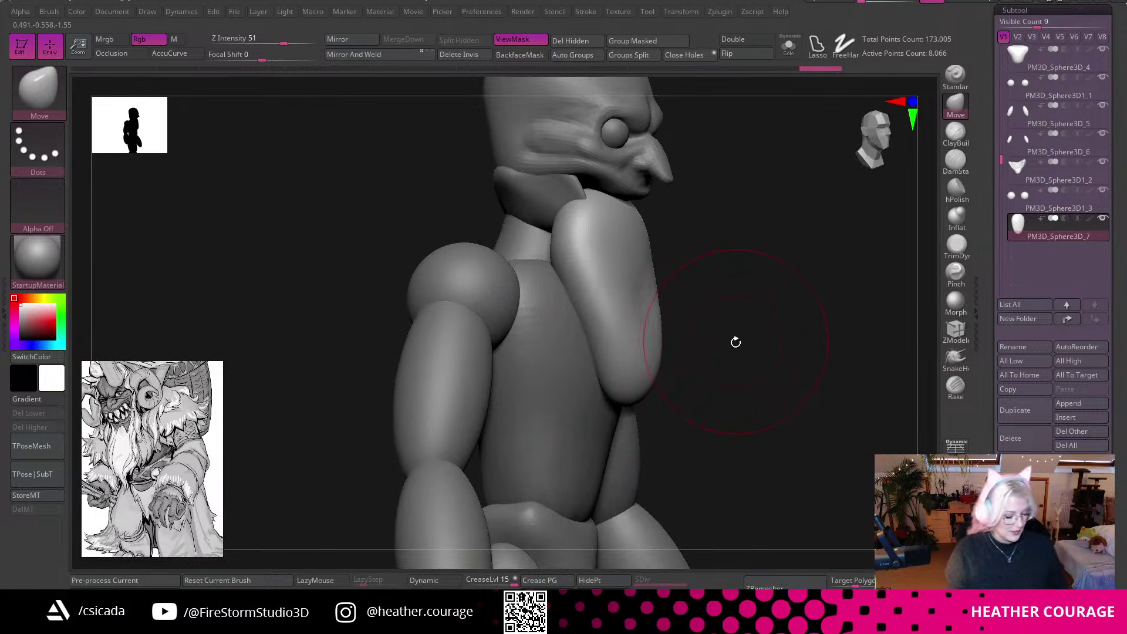
Switch to the Move Topological brush and refine the beard's front and back contours in side view.
key(b)
key(m)
key(t)
drag(740, 343, 777, 327)
drag(637, 322, 644, 312)
drag(581, 327, 588, 335)
mouse_move(715, 331)
mouse_down()
mouse_move(663, 358)
mouse_move(692, 347)
mouse_move(649, 336)
mouse_move(695, 341)
mouse_up()
mouse_move(697, 302)
right_down()
mouse_move(609, 211)
mouse_move(681, 248)
right_up()
right_drag(874, 317, 873, 304)
Pull in the beard's lower sides from the front to taper it toward a narrow tip.
click(881, 153)
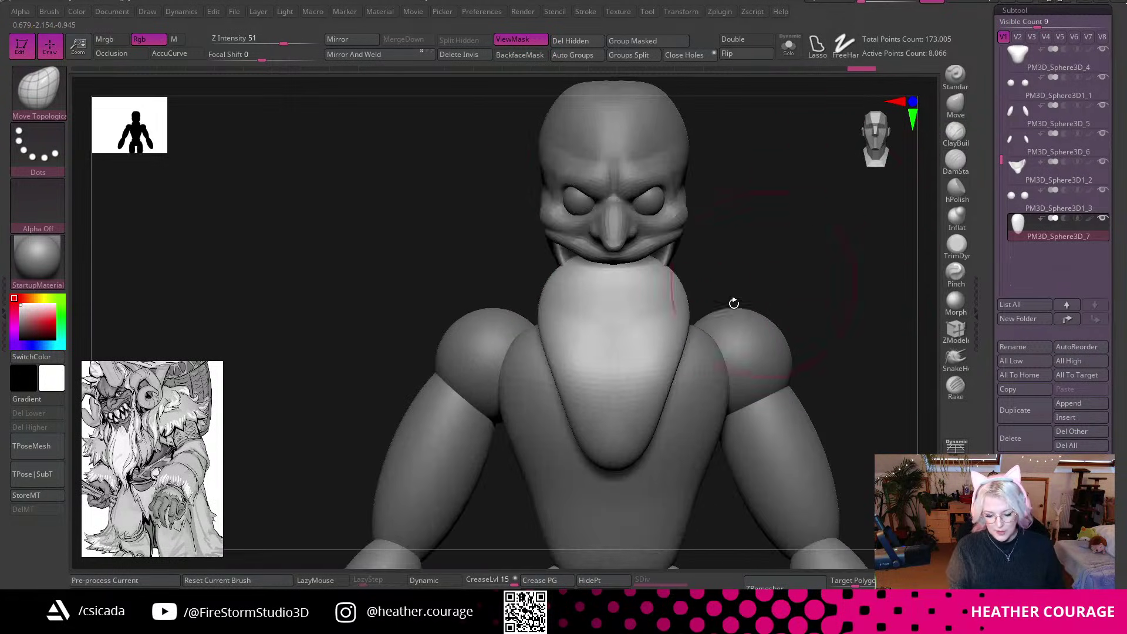
drag(660, 383, 670, 393)
mouse_move(656, 432)
mouse_down()
mouse_move(640, 435)
mouse_move(616, 482)
mouse_move(636, 446)
mouse_up()
ctrl+right_drag(788, 234, 784, 358)
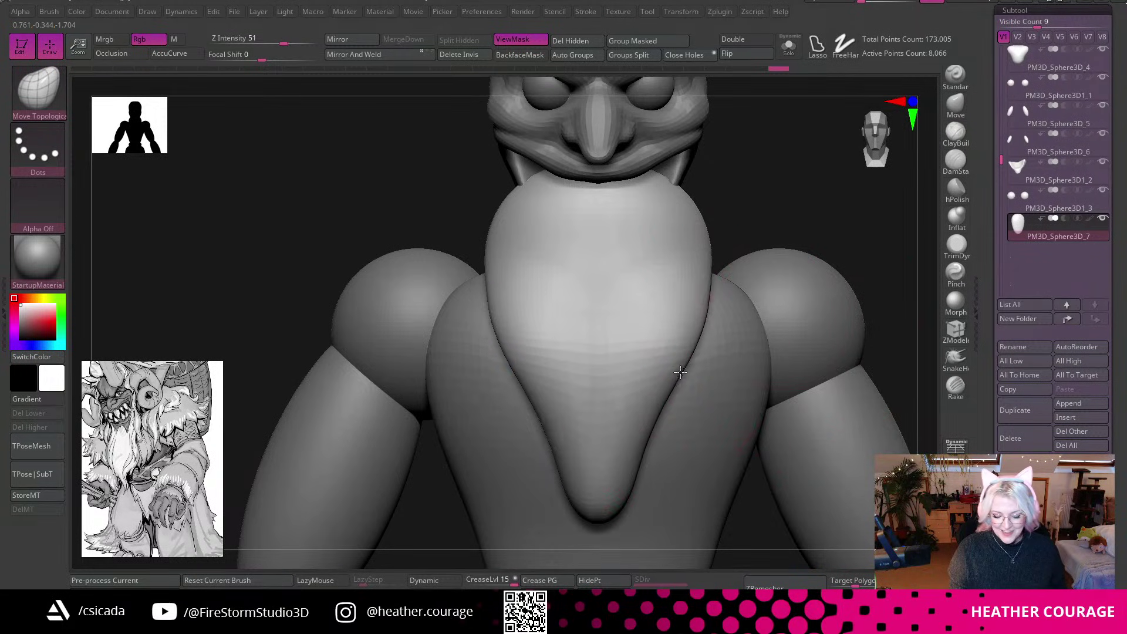
drag(675, 405, 689, 403)
alt+right_drag(772, 168, 749, 287)
drag(682, 382, 654, 390)
Drag the beard's upper front edge down below the mouth so the lower jaw is exposed.
right_drag(816, 285, 730, 275)
drag(631, 317, 646, 319)
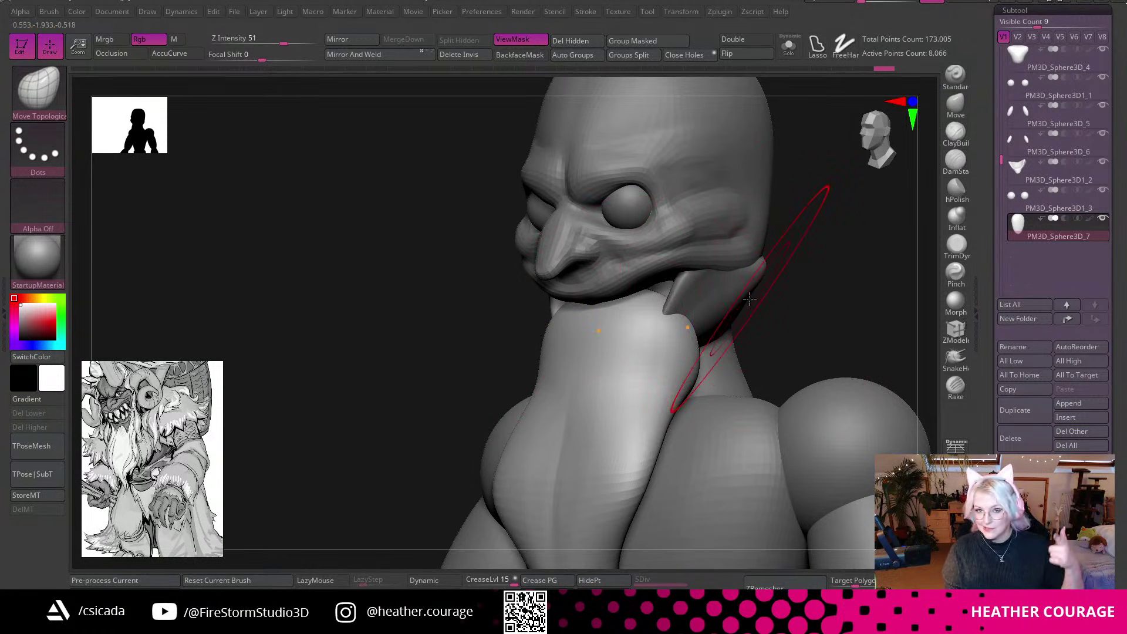
right_drag(822, 258, 927, 253)
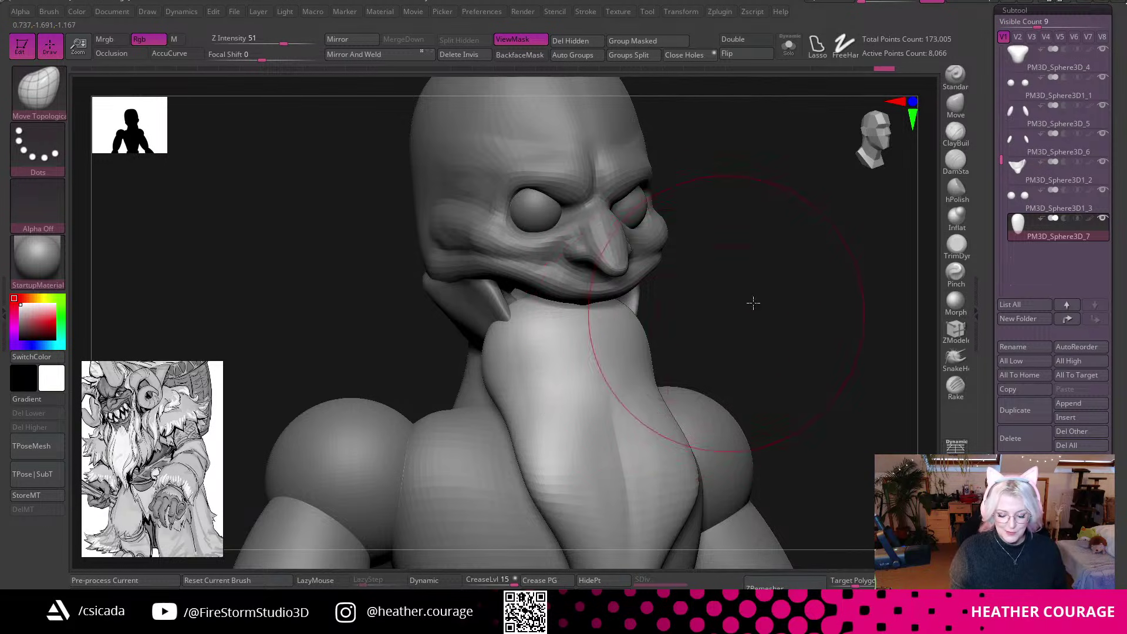
right_drag(747, 304, 827, 302)
drag(545, 379, 592, 442)
right_drag(749, 322, 656, 312)
drag(626, 320, 627, 370)
Pull the beard's upper side corners up and back along the jawline to form sideburns.
right_drag(767, 344, 692, 343)
drag(675, 346, 701, 322)
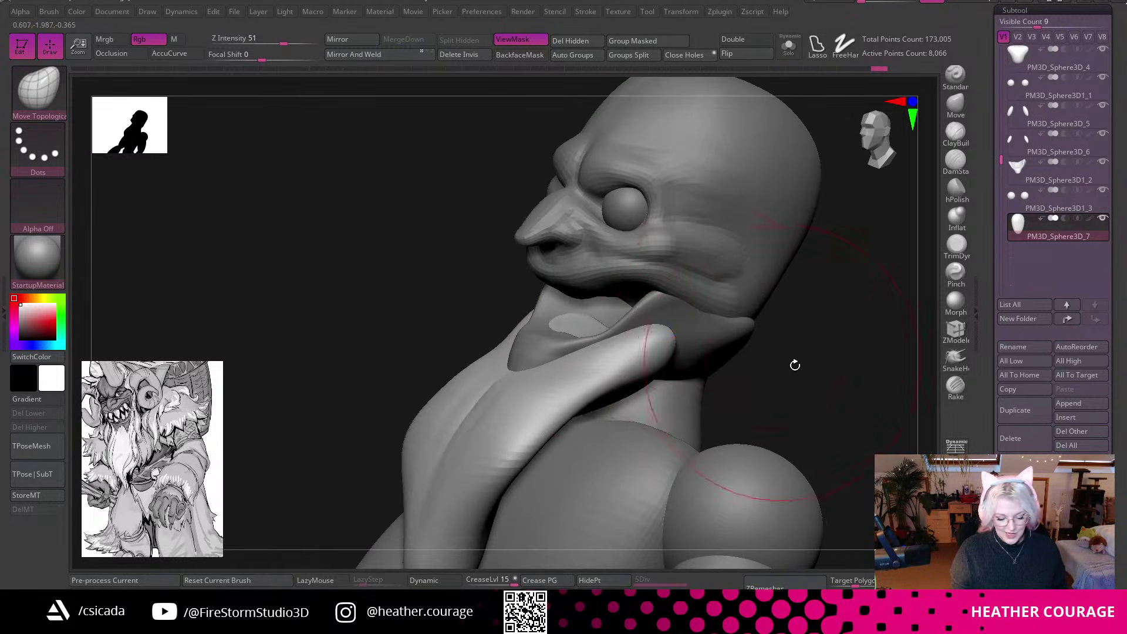
right_drag(785, 362, 722, 352)
drag(678, 342, 691, 324)
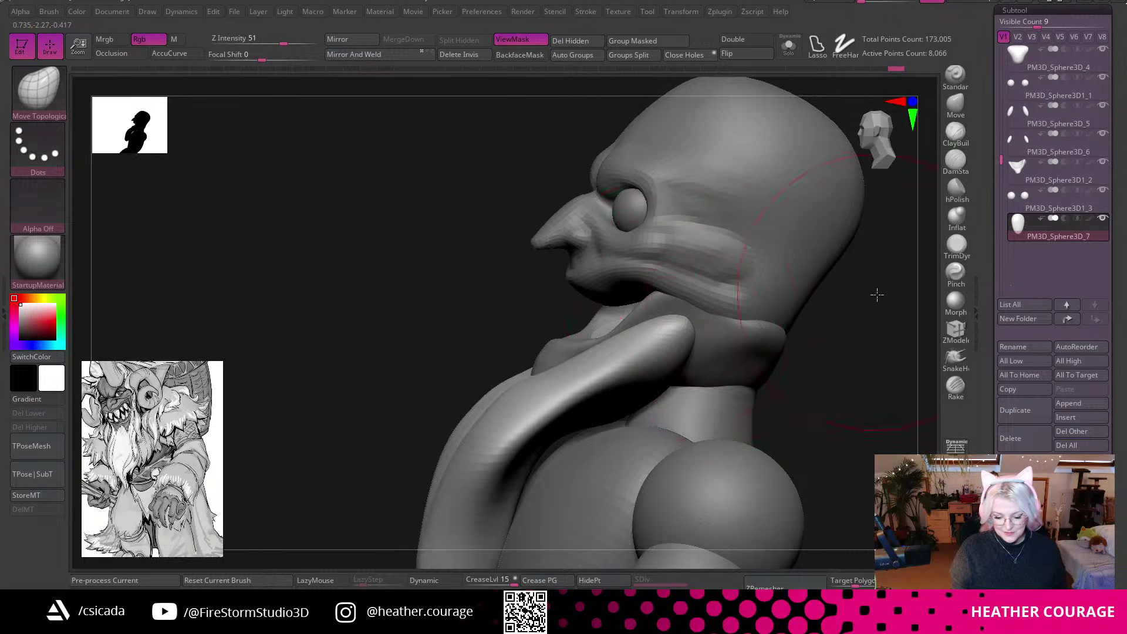
right_drag(875, 291, 933, 296)
drag(590, 335, 583, 345)
drag(665, 329, 667, 302)
drag(562, 336, 564, 338)
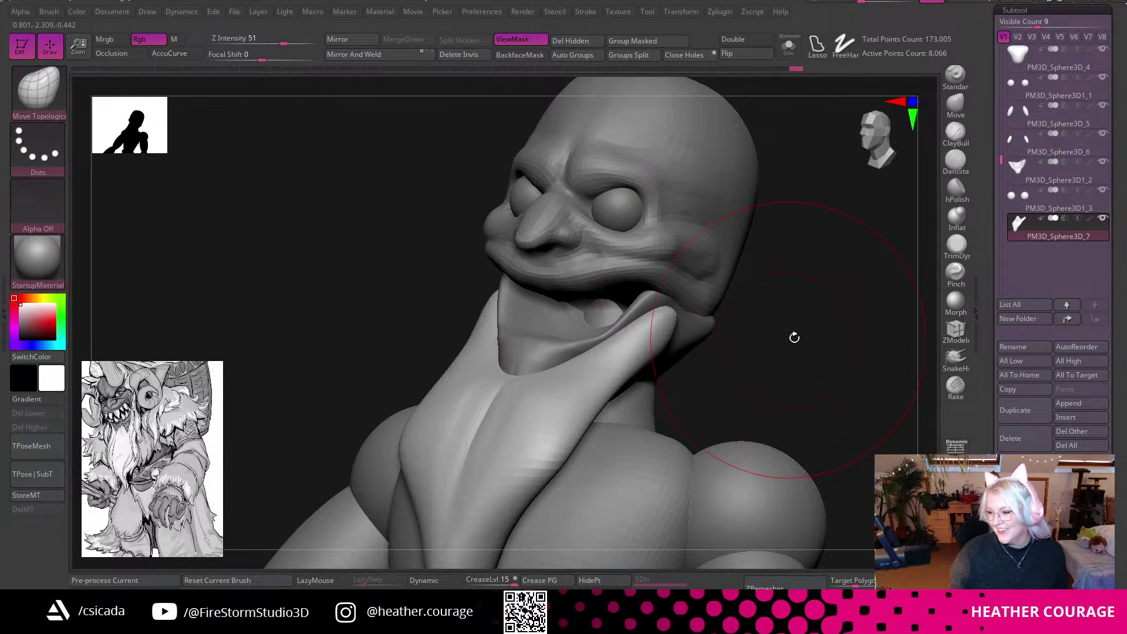
Shape the middle of the beard's upper edge into a raised peak over the chin with dips on both sides.
key(space)
drag(783, 318, 769, 319)
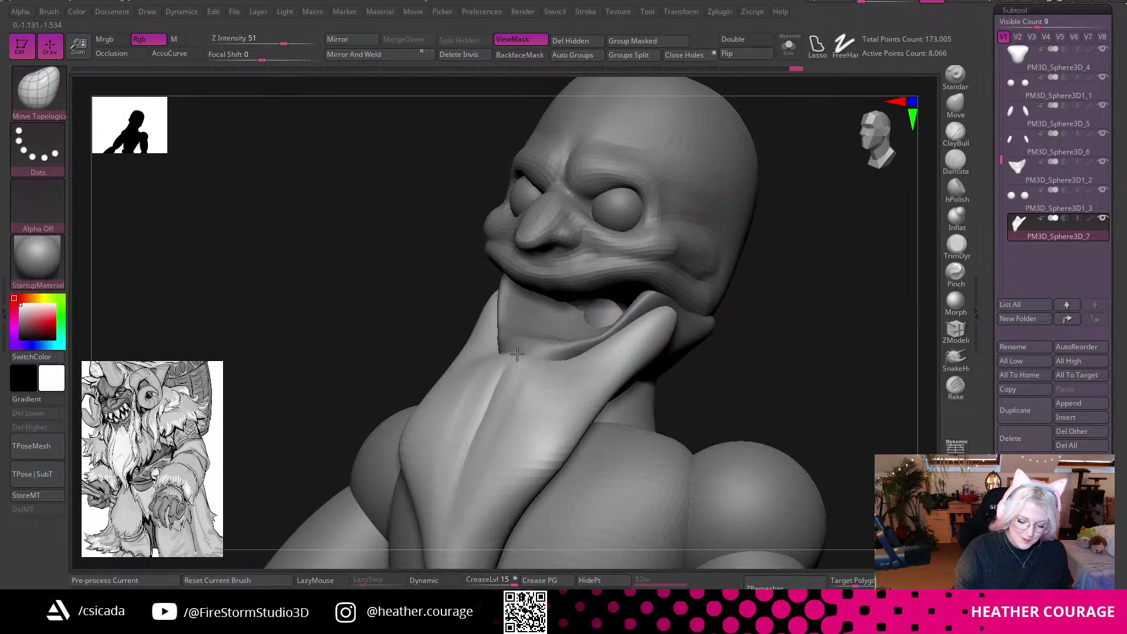
drag(550, 364, 540, 373)
mouse_move(740, 334)
mouse_down()
mouse_move(845, 329)
mouse_move(782, 382)
mouse_move(818, 344)
mouse_up()
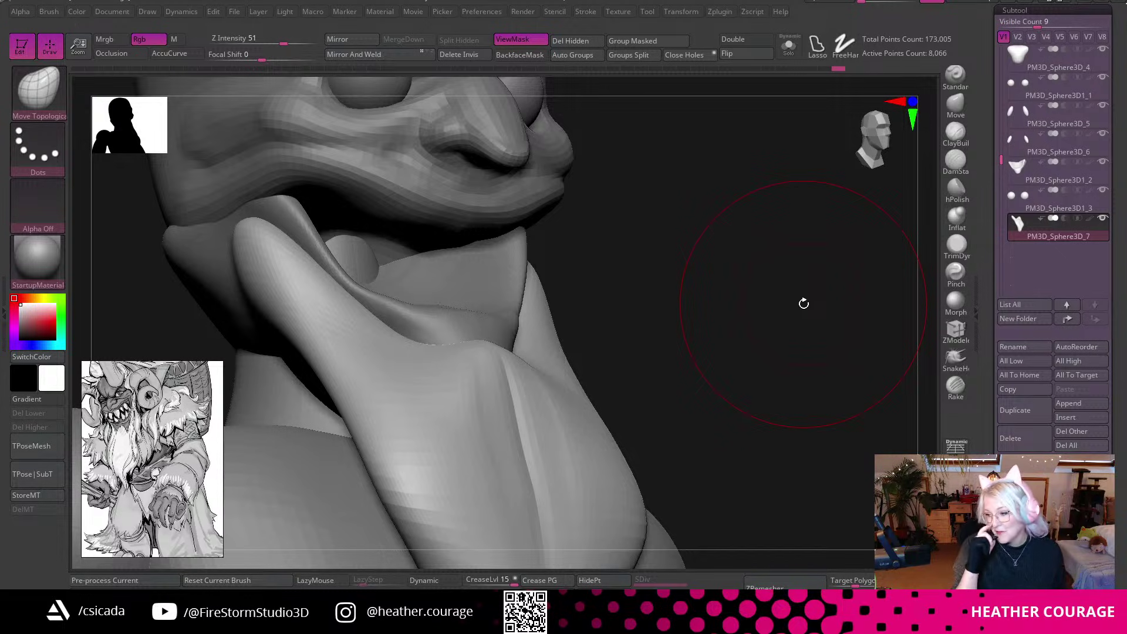
drag(495, 357, 501, 347)
mouse_move(718, 328)
mouse_down()
mouse_move(587, 347)
mouse_move(553, 386)
mouse_up()
mouse_move(800, 327)
mouse_down()
mouse_move(820, 329)
mouse_move(707, 344)
mouse_up()
mouse_move(502, 367)
mouse_down()
mouse_move(503, 344)
mouse_move(518, 355)
mouse_up()
drag(742, 314, 666, 331)
drag(603, 395, 588, 404)
drag(800, 252, 813, 271)
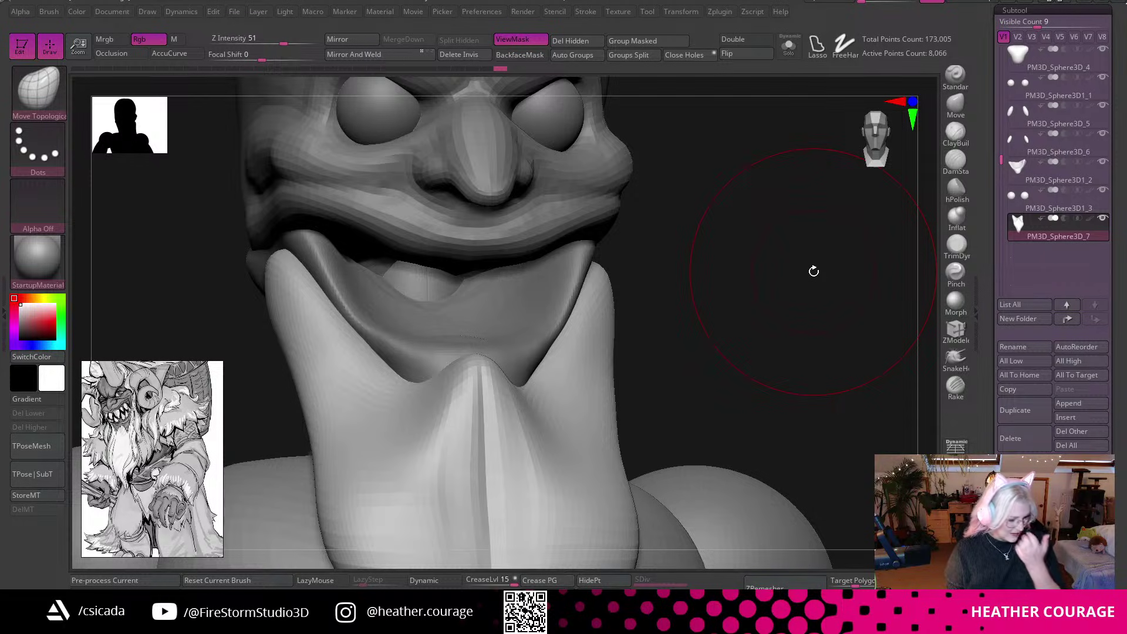
Reshape the beard in side view so its lower part hangs longer and straighter down in front of the chest.
mouse_move(766, 345)
mouse_down()
mouse_move(732, 297)
mouse_move(724, 337)
mouse_up()
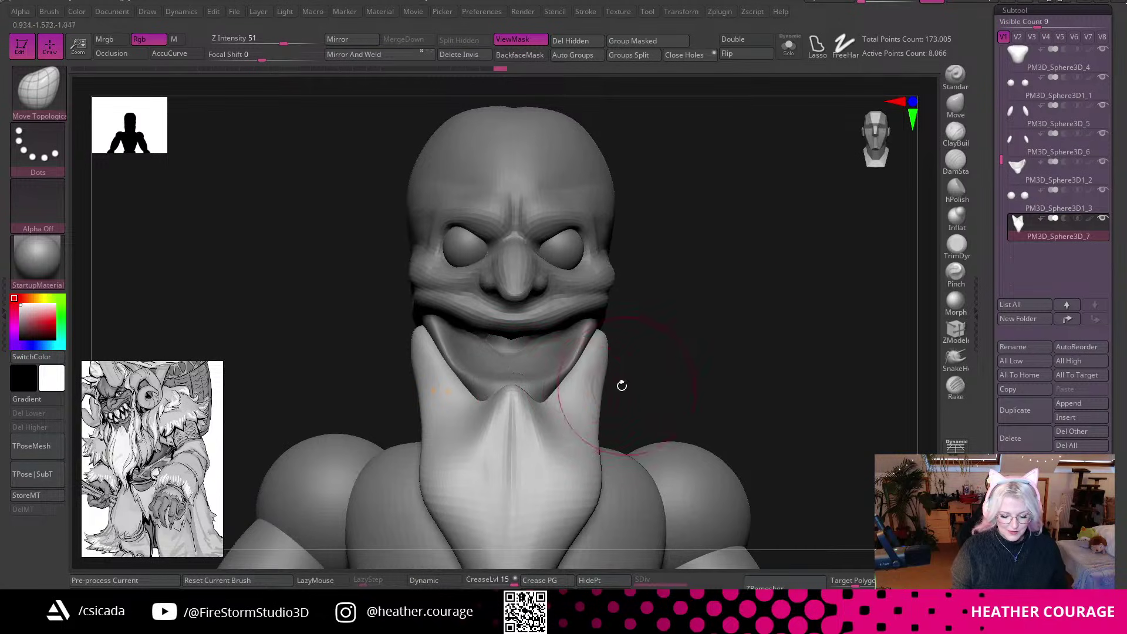
mouse_move(729, 383)
mouse_down()
mouse_move(769, 377)
mouse_move(760, 349)
mouse_move(750, 362)
mouse_up()
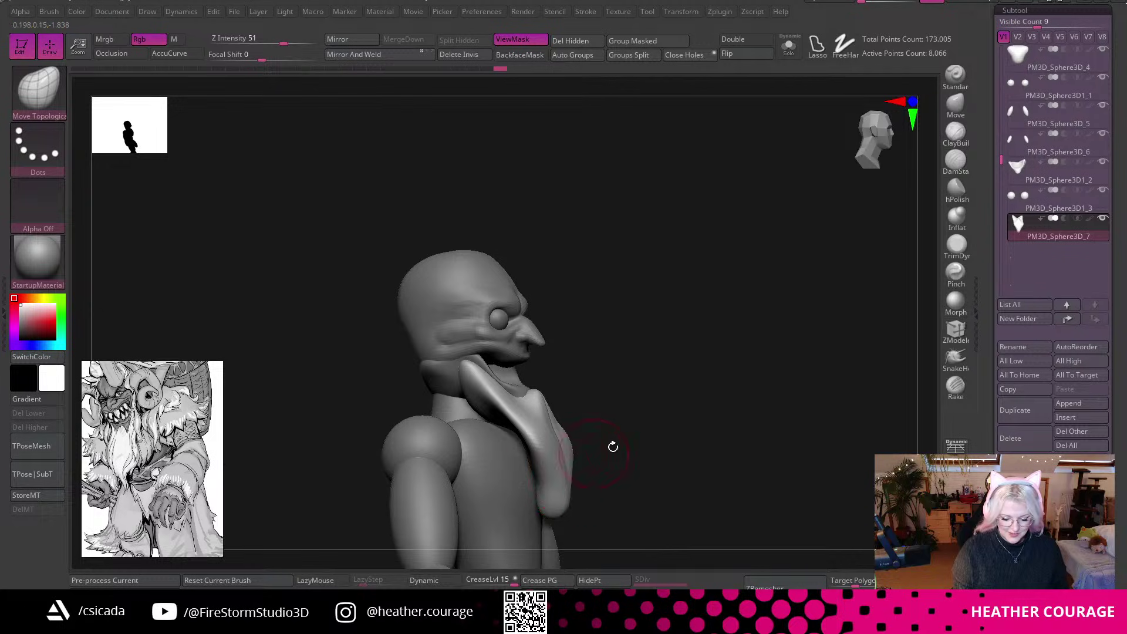
mouse_move(700, 421)
alt+mouse_down()
mouse_move(739, 407)
mouse_move(705, 382)
mouse_move(611, 372)
alt+mouse_up()
key(space)
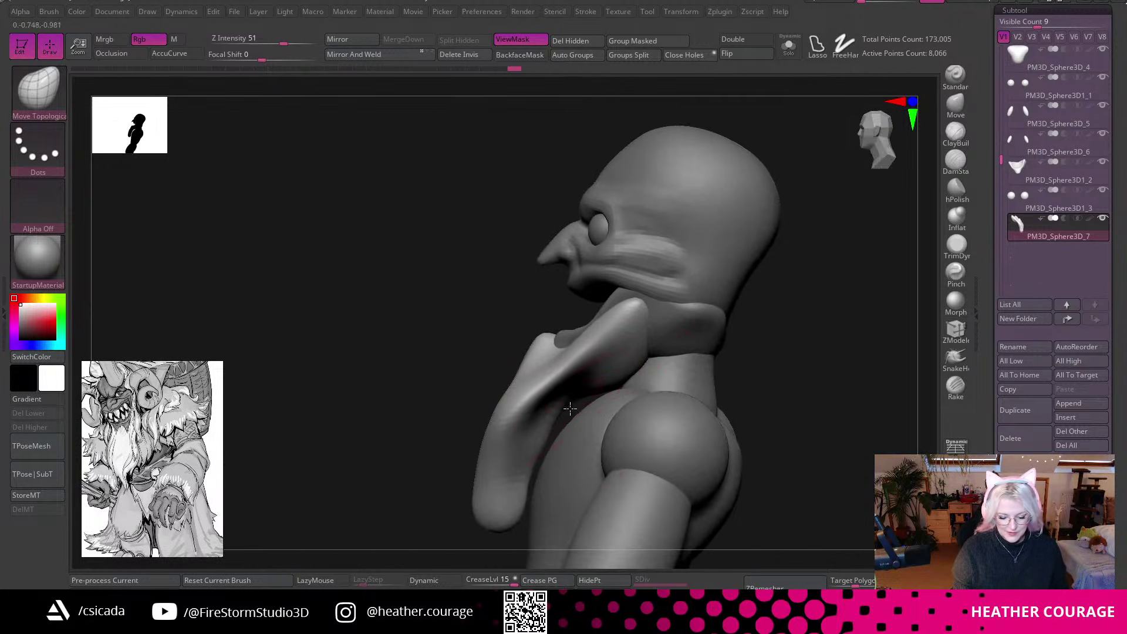
shift+drag(882, 155, 822, 187)
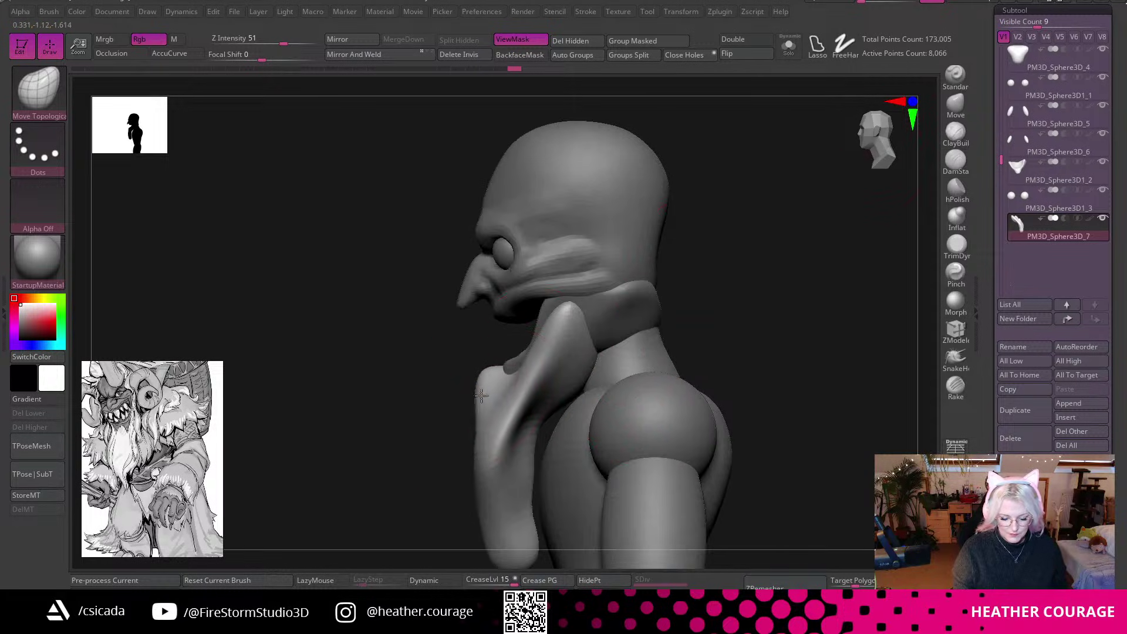
drag(488, 442, 479, 446)
drag(534, 469, 515, 490)
alt+drag(784, 290, 866, 288)
Select the lower jaw and nudge the front of its lip slightly upward in side view.
alt+click(552, 352)
drag(748, 322, 822, 312)
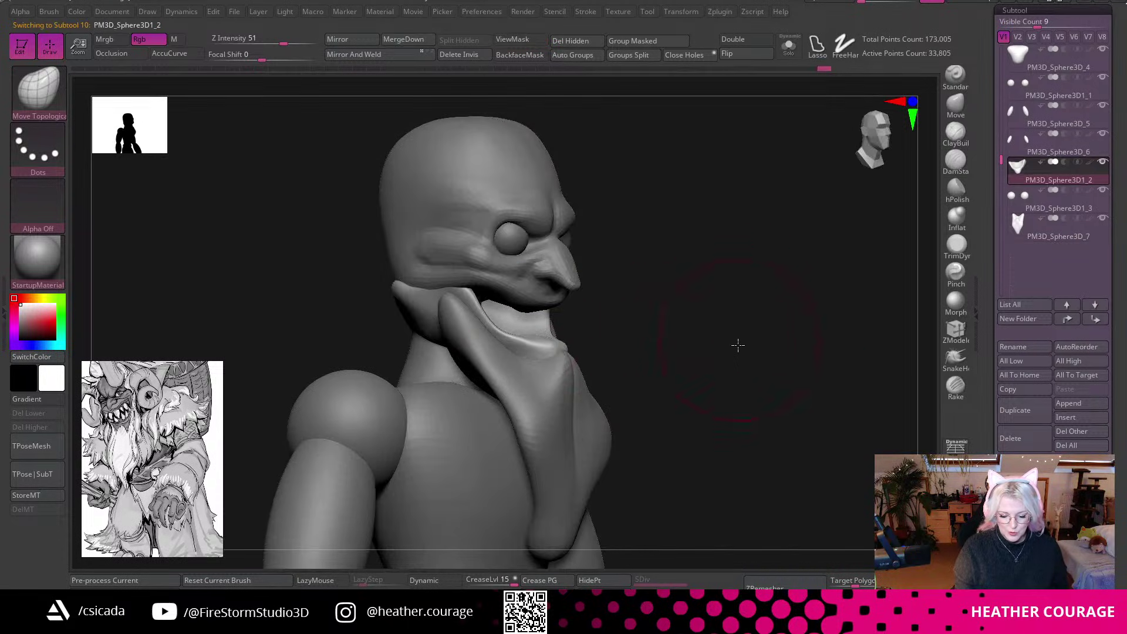
drag(739, 340, 655, 357)
drag(602, 332, 594, 328)
drag(762, 294, 800, 285)
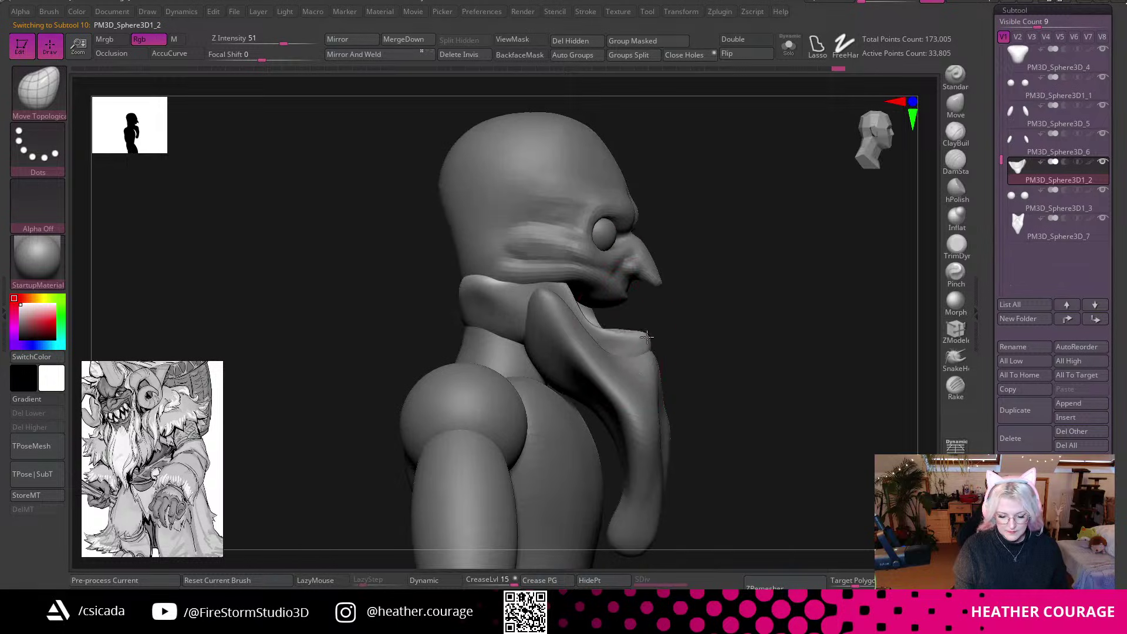
Select the head, pull the nose downward and push the forehead slightly forward in side view.
alt+click(638, 269)
key(space)
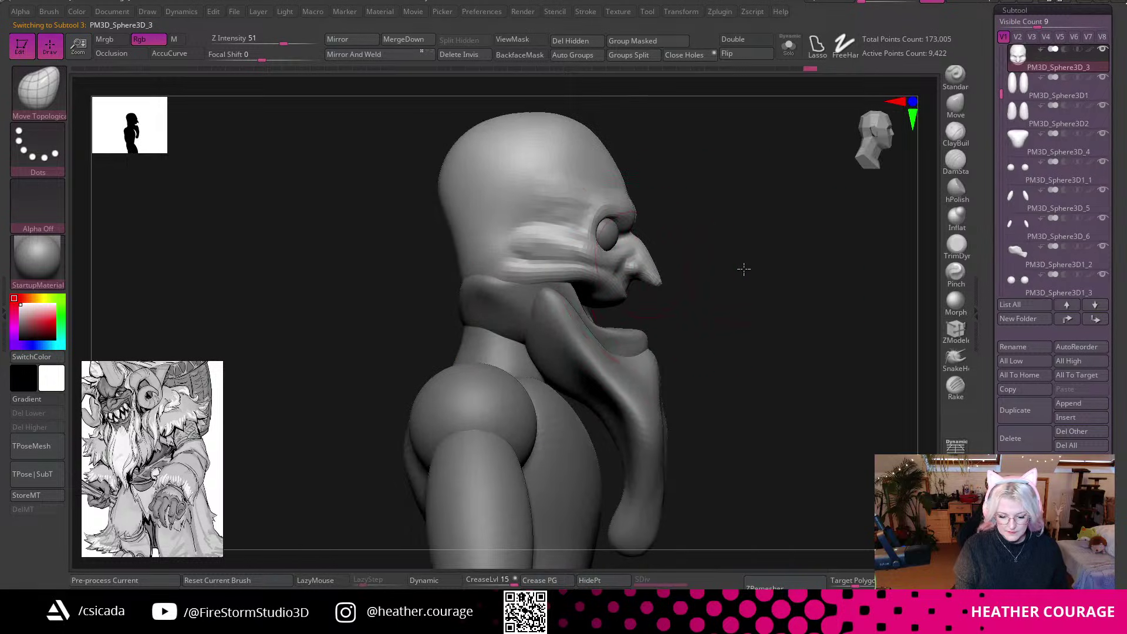
mouse_move(638, 268)
mouse_down()
mouse_move(651, 269)
mouse_move(645, 289)
mouse_up()
drag(605, 157, 620, 154)
ctrl+right_drag(749, 186, 762, 273)
Move the eyeballs forward in their sockets, check them from the front, and reselect the head.
alt+click(610, 296)
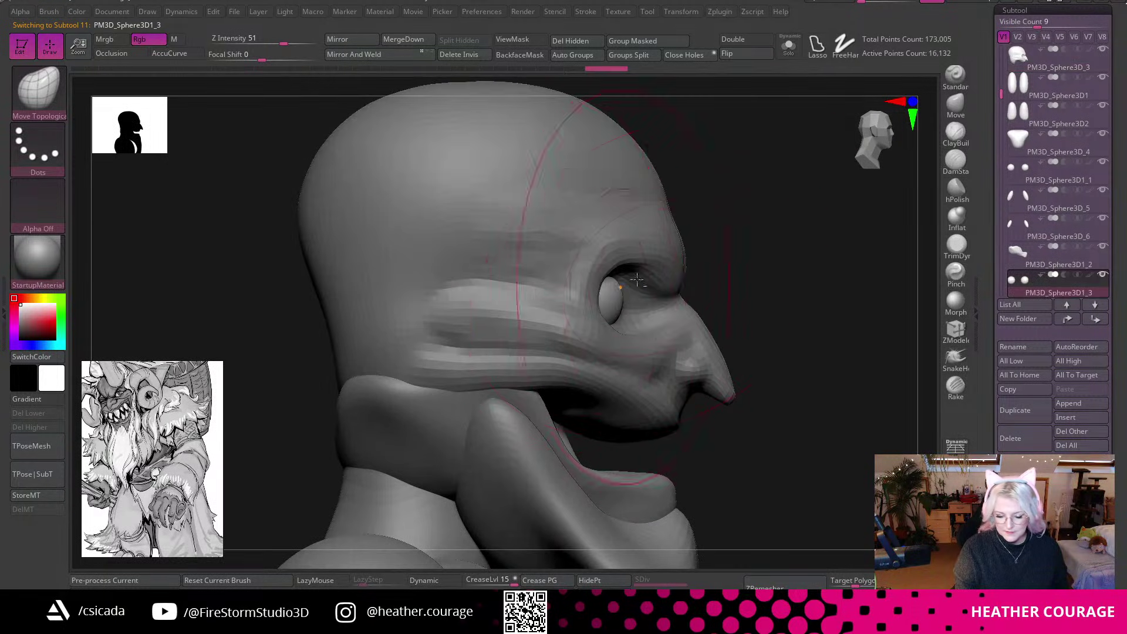
key(w)
drag(651, 292, 678, 289)
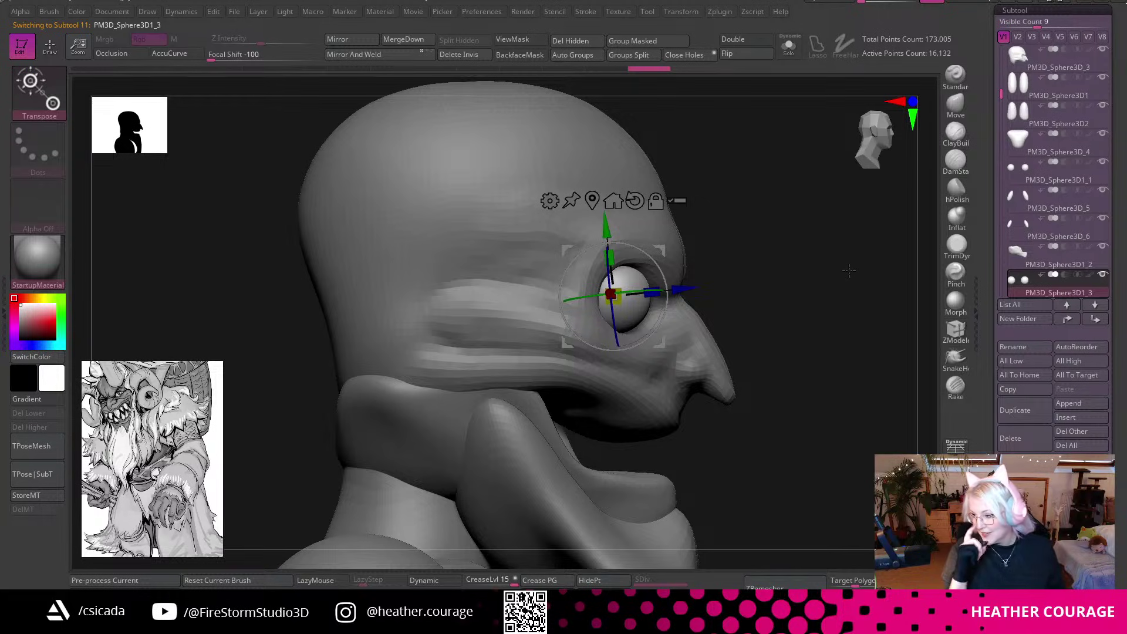
drag(814, 283, 842, 171)
mouse_move(481, 261)
mouse_down()
mouse_move(481, 274)
mouse_move(481, 264)
mouse_up()
alt+drag(815, 315, 734, 417)
alt+click(734, 416)
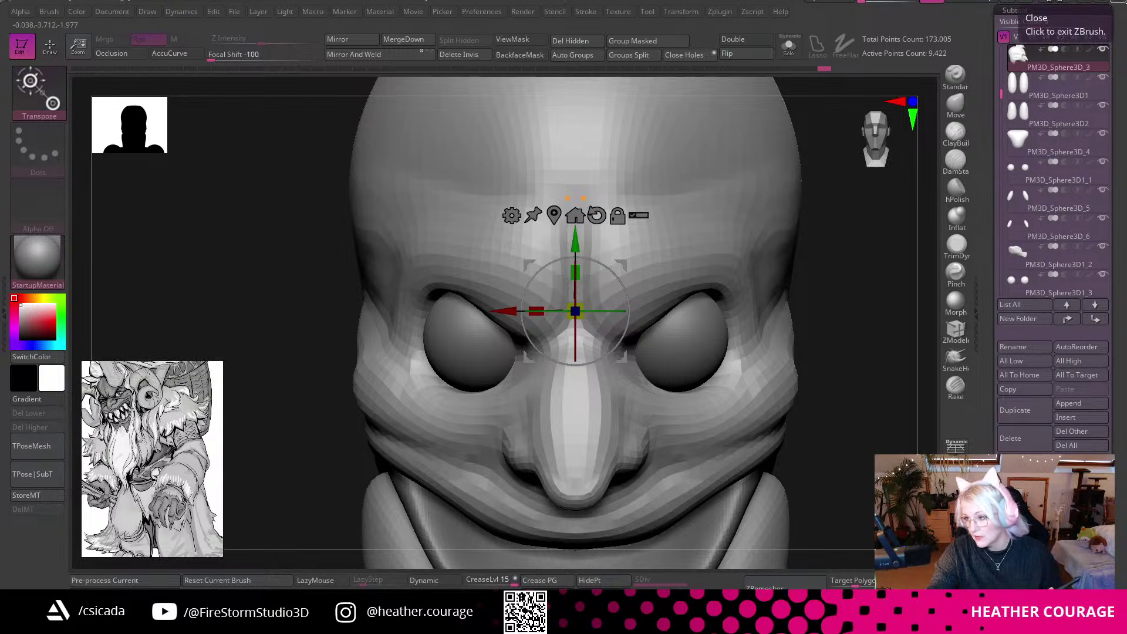
Switch to the browser and open the artist's ArtStation portfolio from the artwork page.
drag(1126, 253, 385, 56)
click(1078, 59)
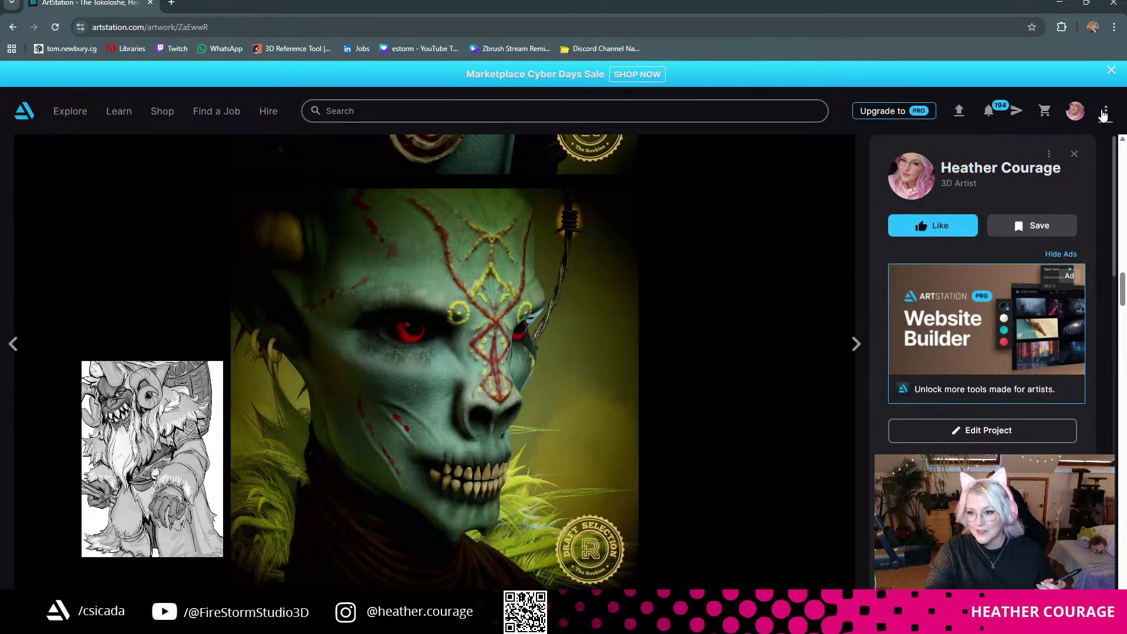
click(938, 173)
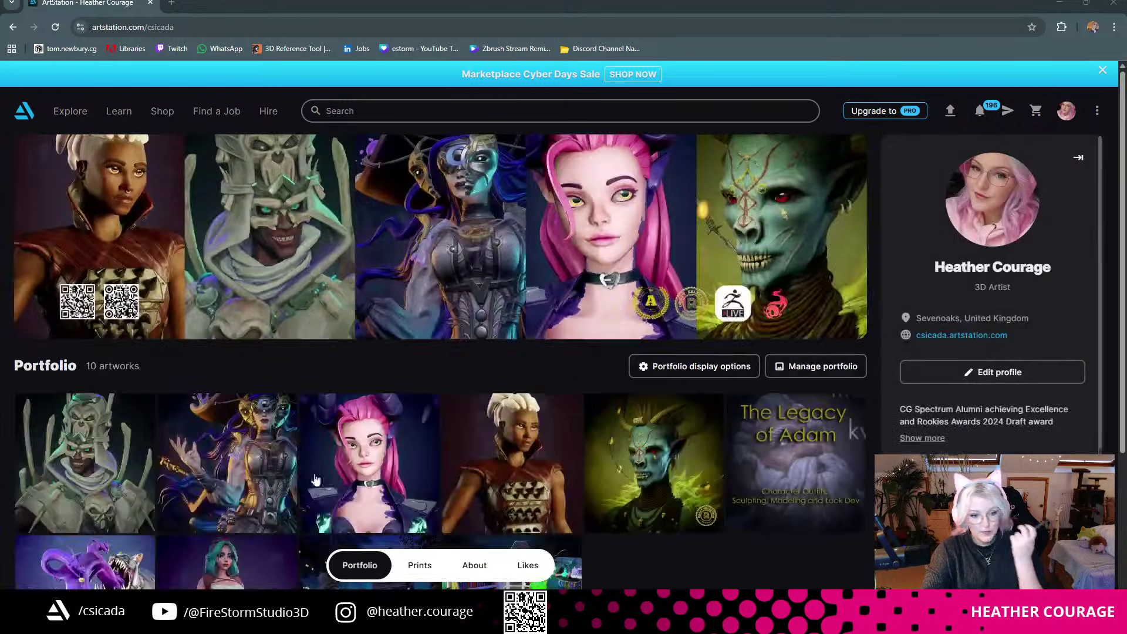
Open the Witch of the Moon project, look through its breakdown images down to the rigged pose, and return to ZBrush.
click(455, 477)
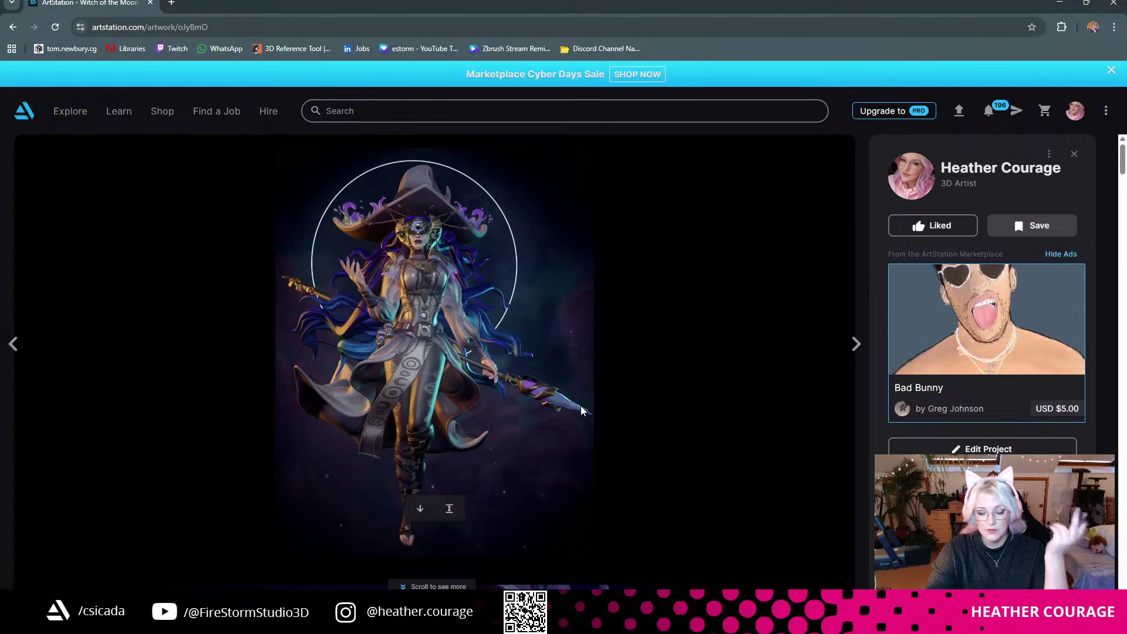
scroll(580, 406, down, 5)
scroll(580, 405, down, 15)
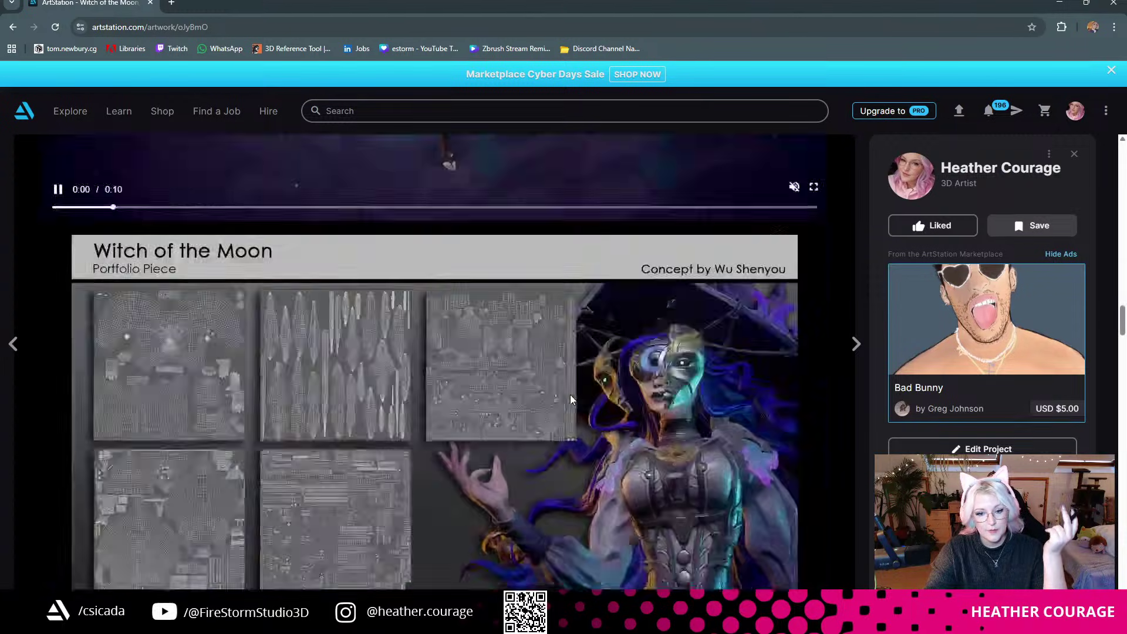
scroll(558, 405, down, 15)
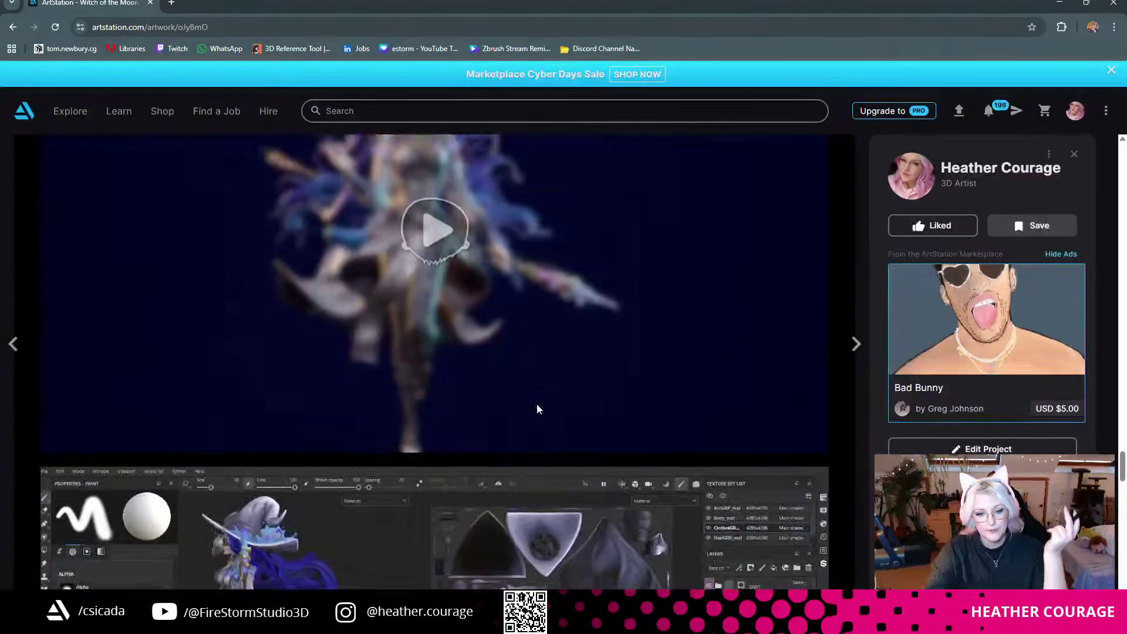
scroll(533, 405, down, 8)
scroll(529, 396, up, 3)
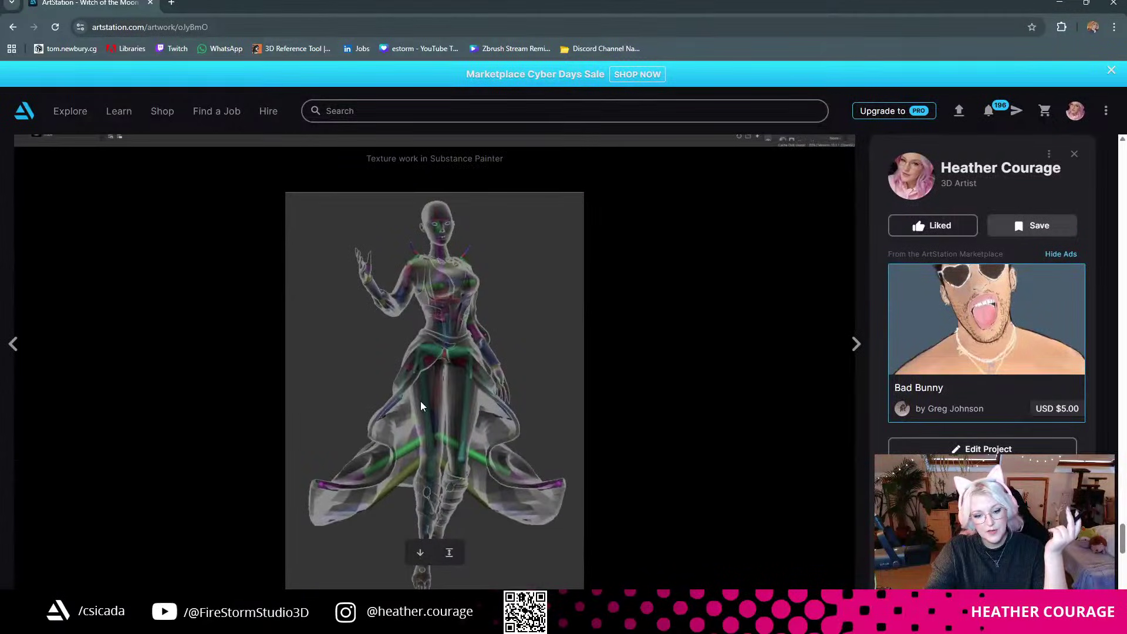
scroll(483, 446, down, 1)
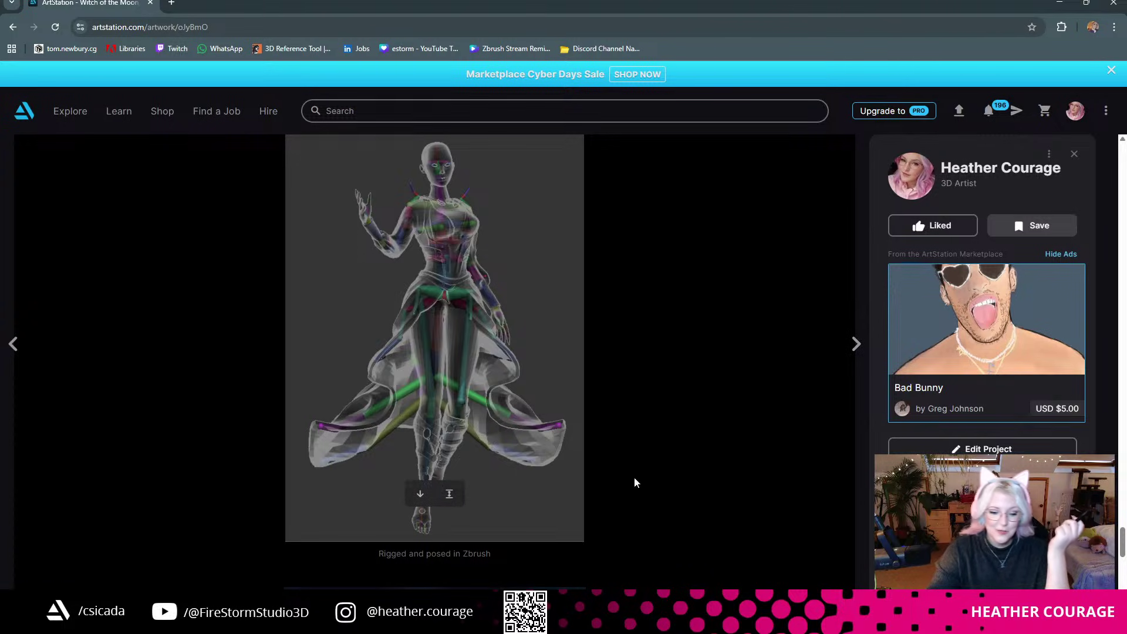
click(1060, 5)
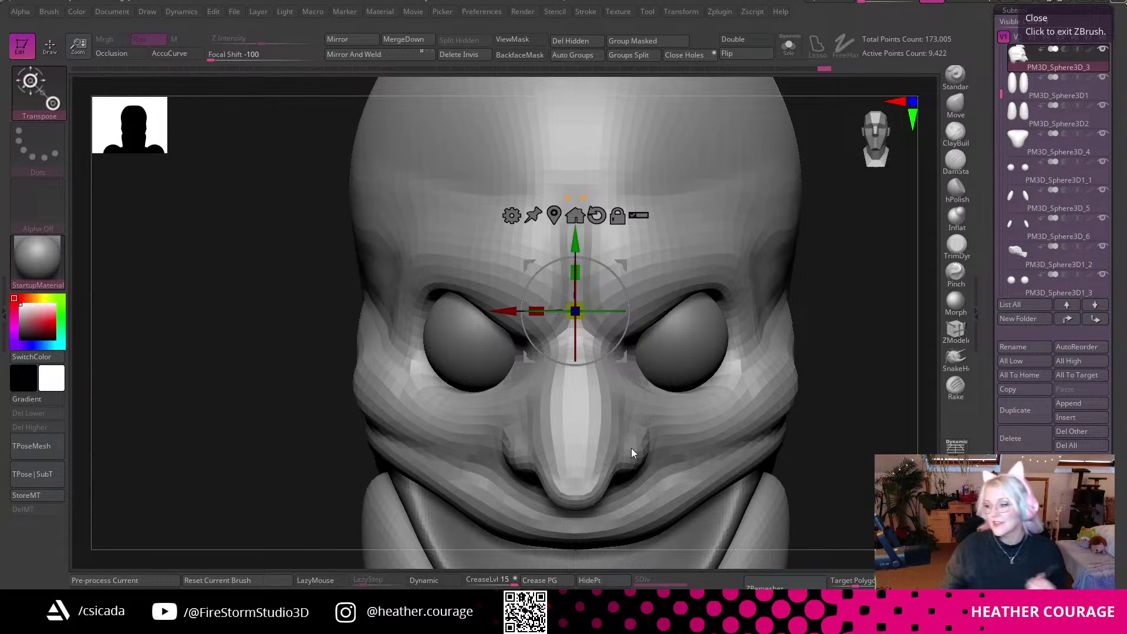
Move the reference drawing up beside the head and fit the whole figure in view from the front.
drag(1126, 387, 189, 533)
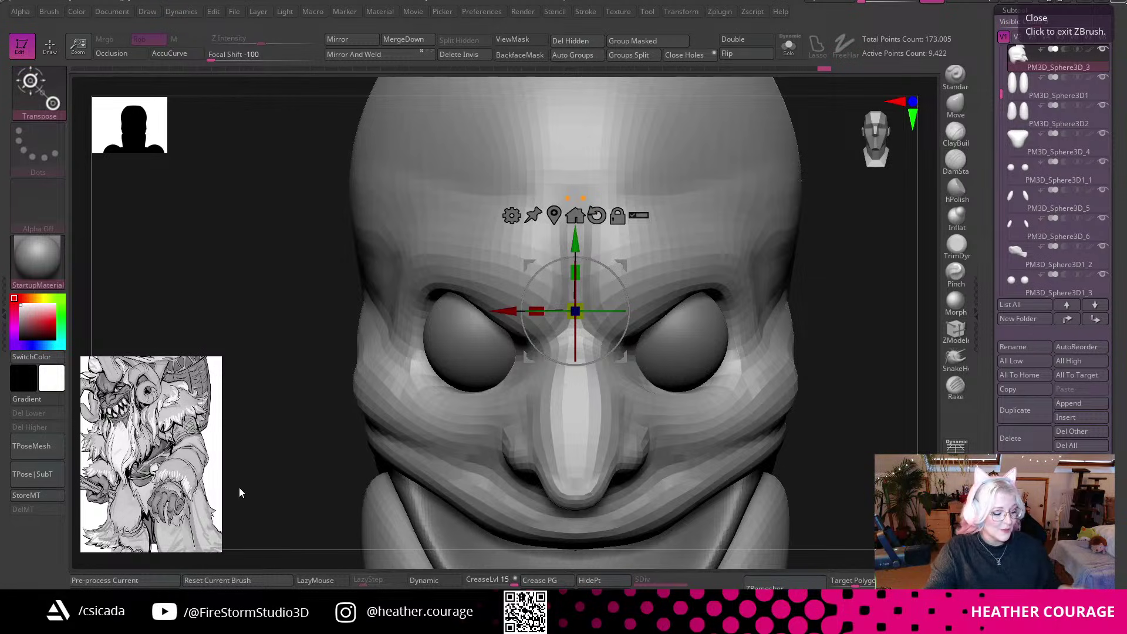
drag(176, 475, 251, 303)
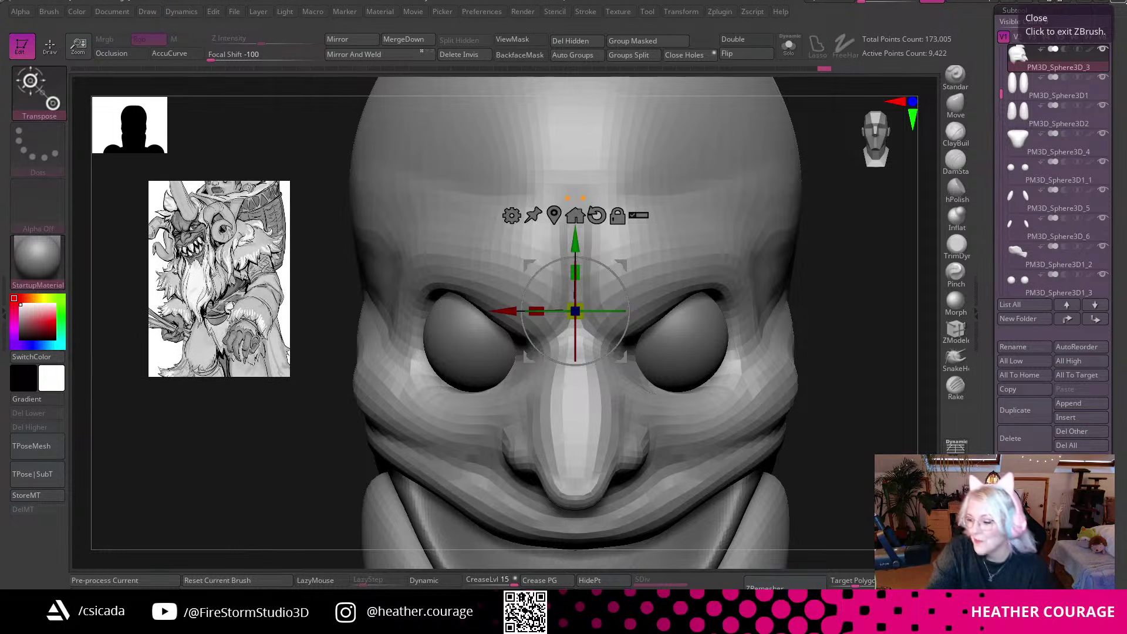
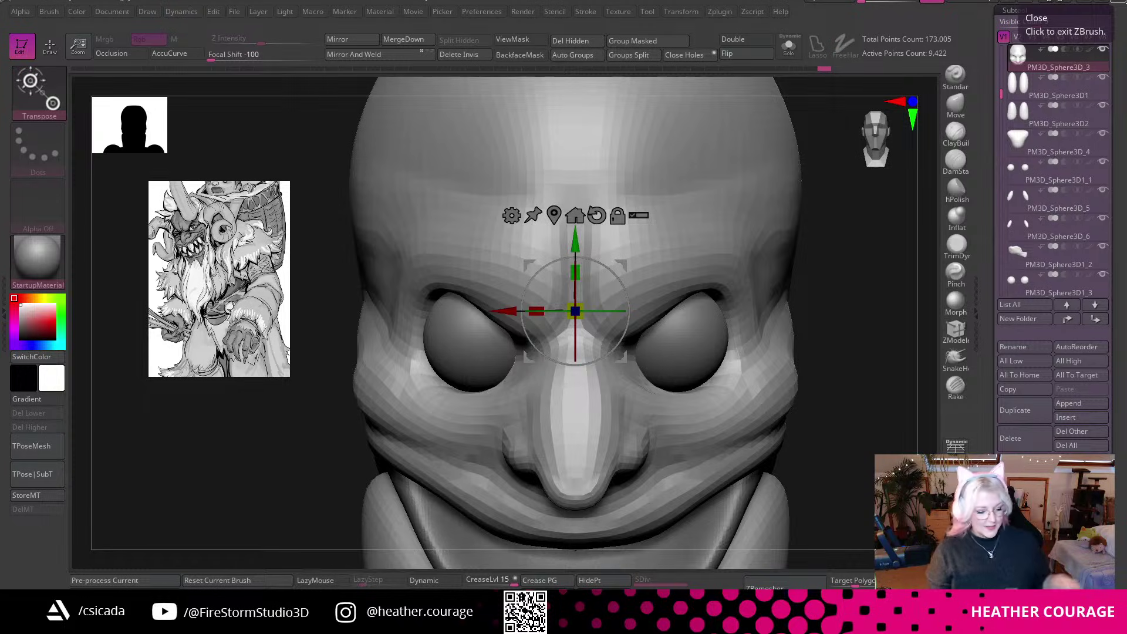
click(878, 135)
click(875, 133)
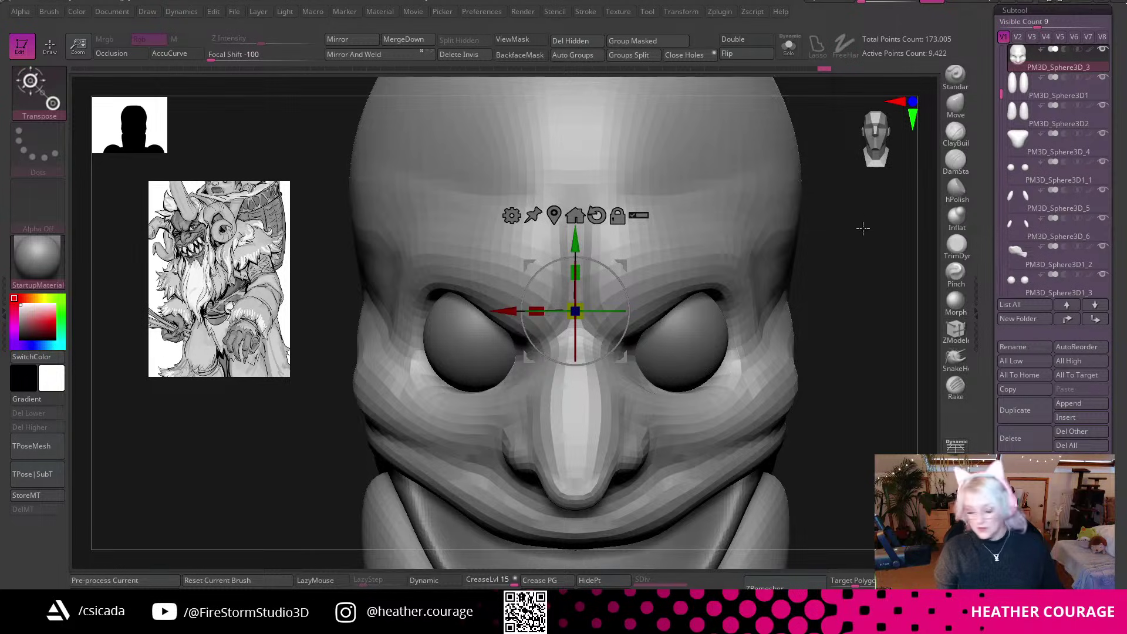
key(f)
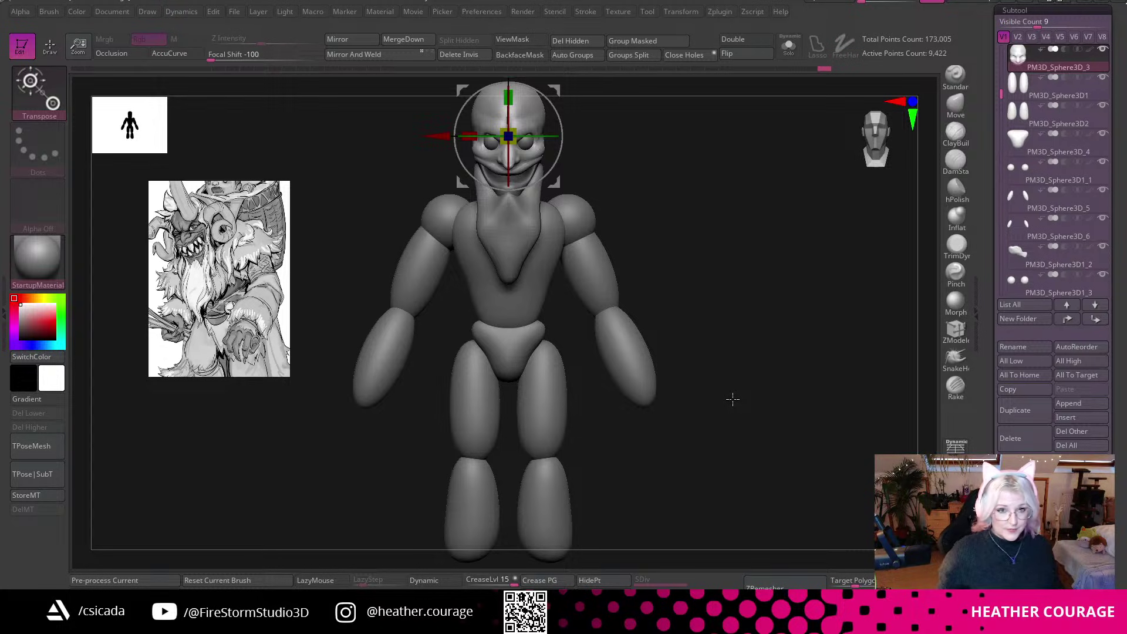
Merge the thighs down with the shins, pelvis and arm pieces into a single subtool.
drag(773, 374, 708, 370)
click(1030, 92)
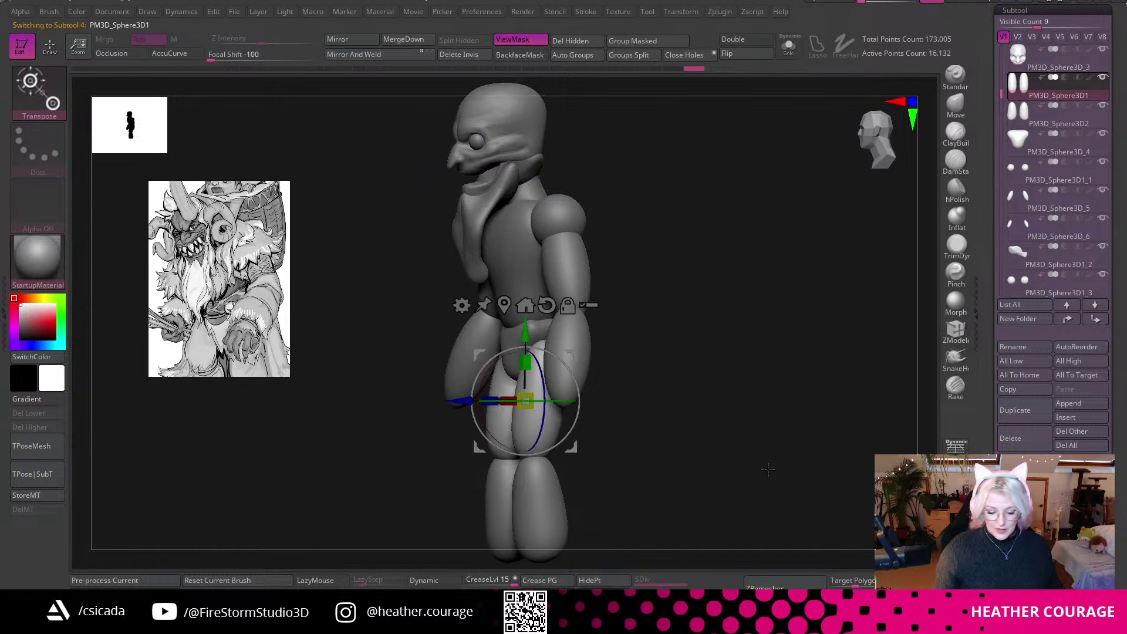
shift+drag(773, 468, 803, 461)
click(414, 41)
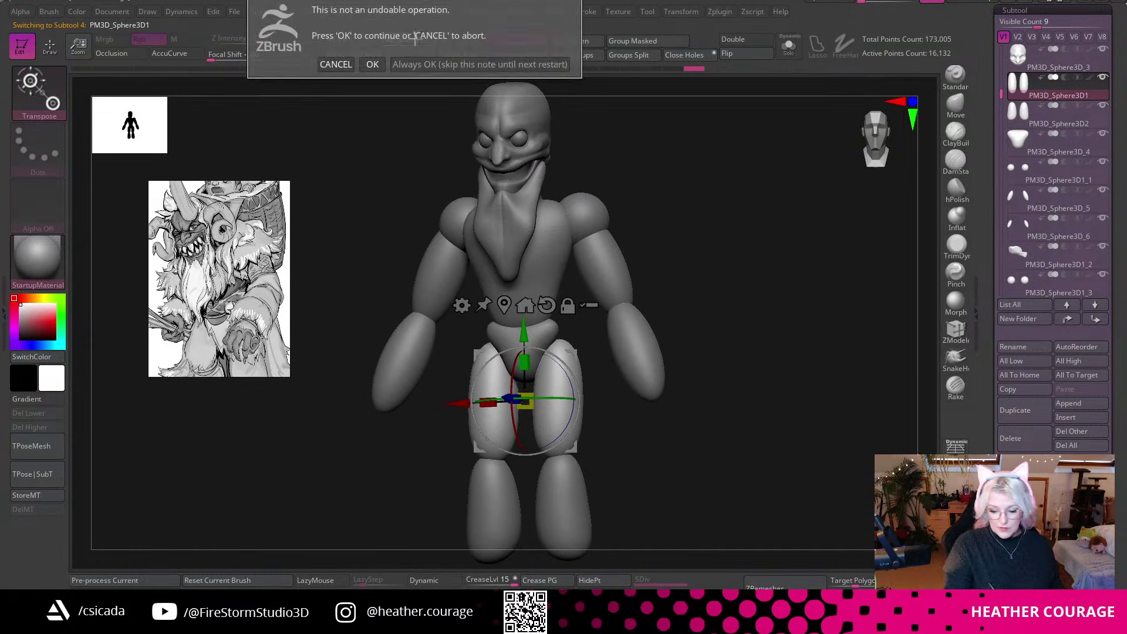
key(Return)
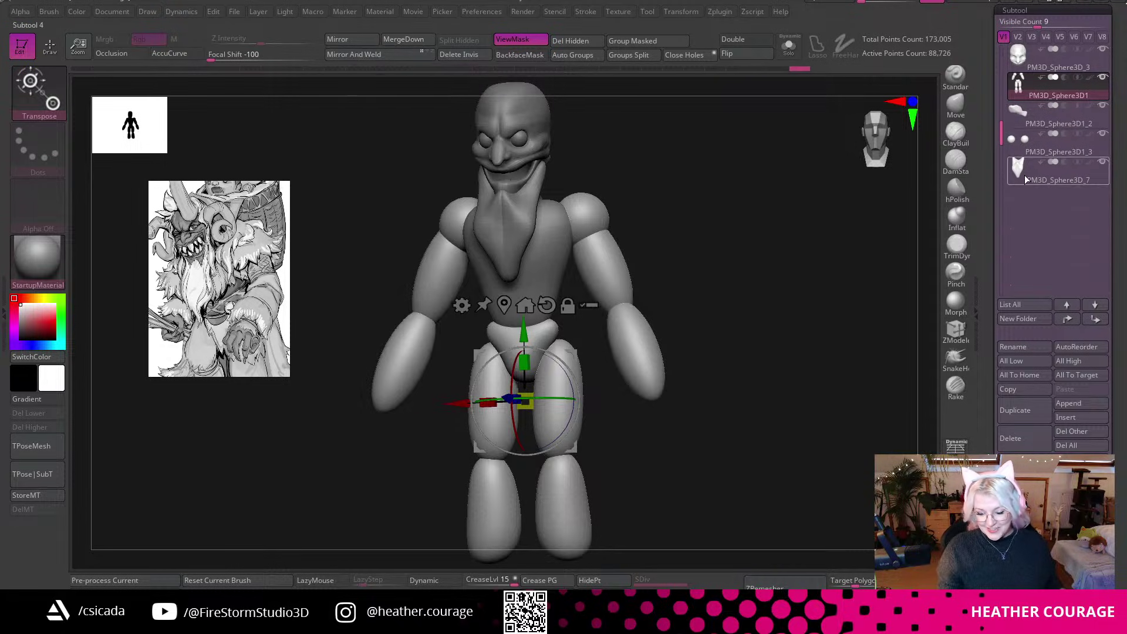
Reorder the merged limbs subtool directly below the torso and merge the torso down into it.
drag(1031, 78, 1038, 120)
drag(772, 329, 845, 306)
click(788, 46)
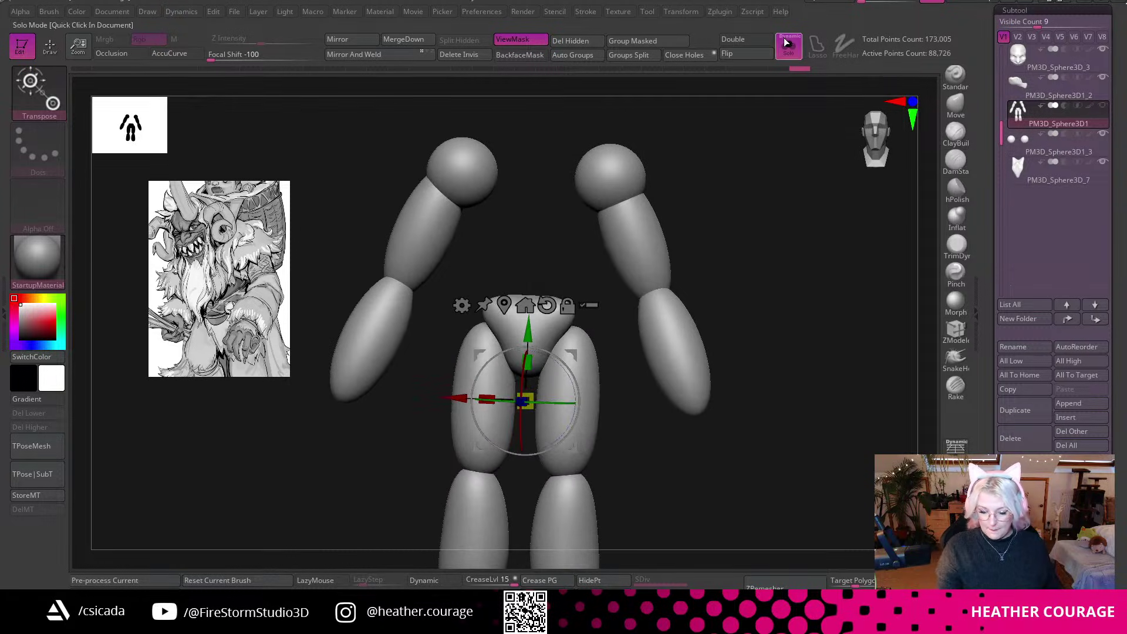
drag(999, 96, 1042, 157)
click(789, 45)
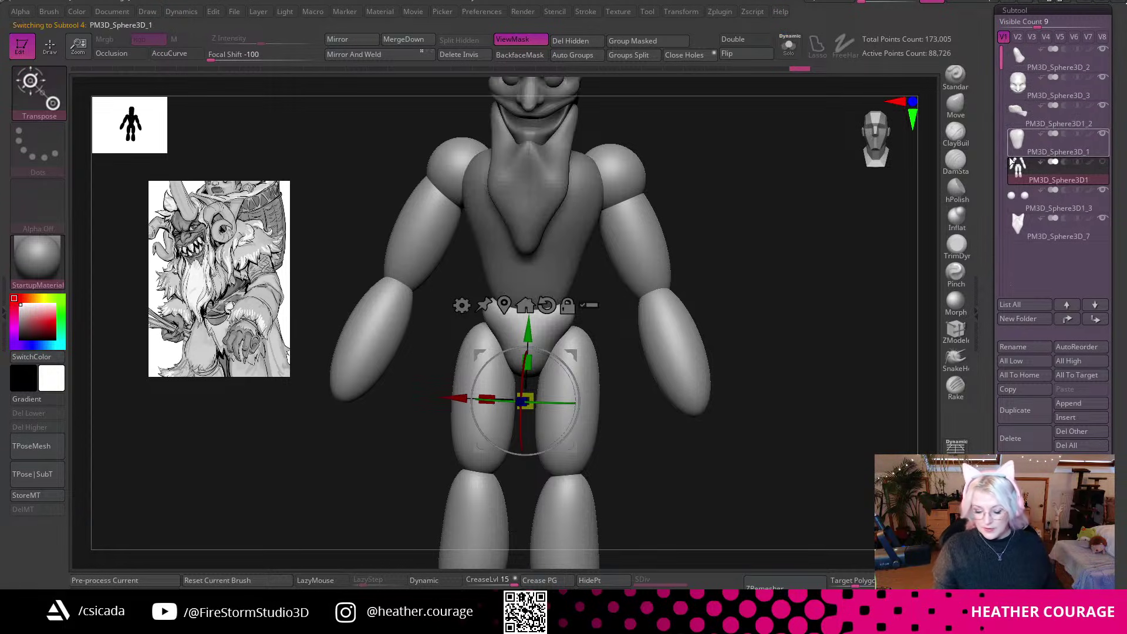
click(1034, 148)
click(408, 39)
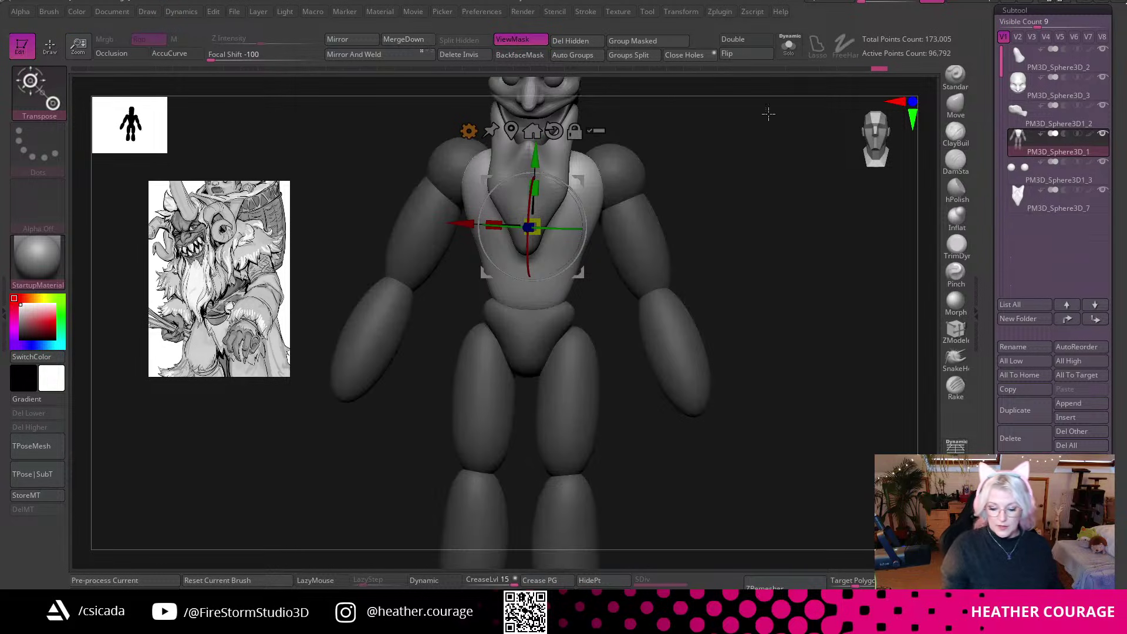
DynaMesh the merged body at resolution 128 and check the torso and shoulder joins up close.
ctrl+right_drag(775, 257, 810, 168)
alt+right_drag(799, 94, 770, 186)
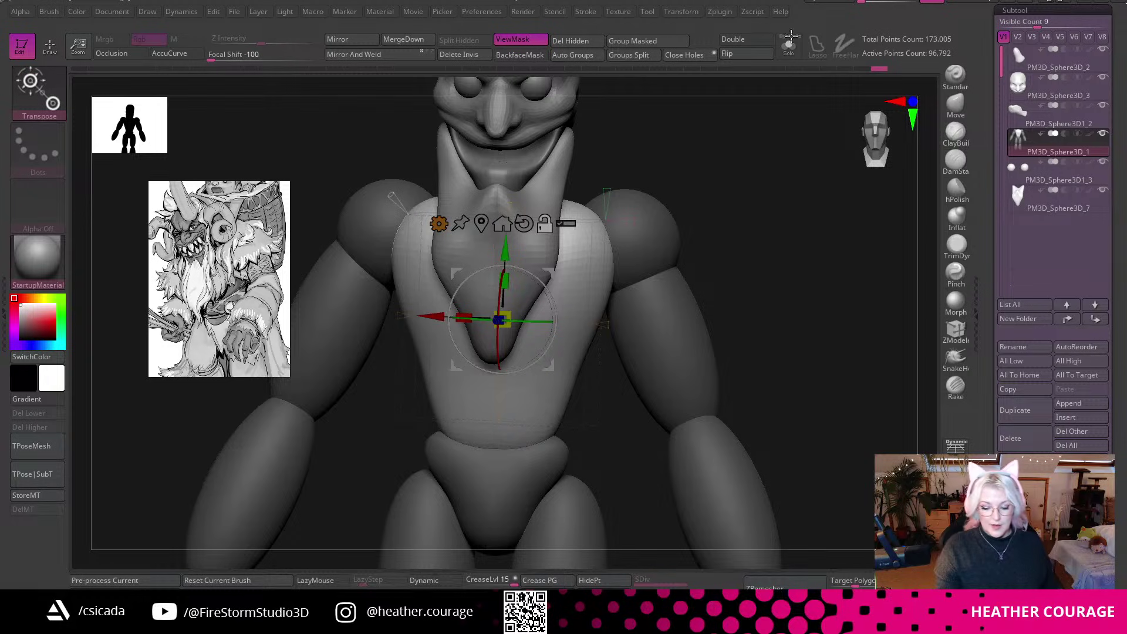
drag(770, 186, 770, 438)
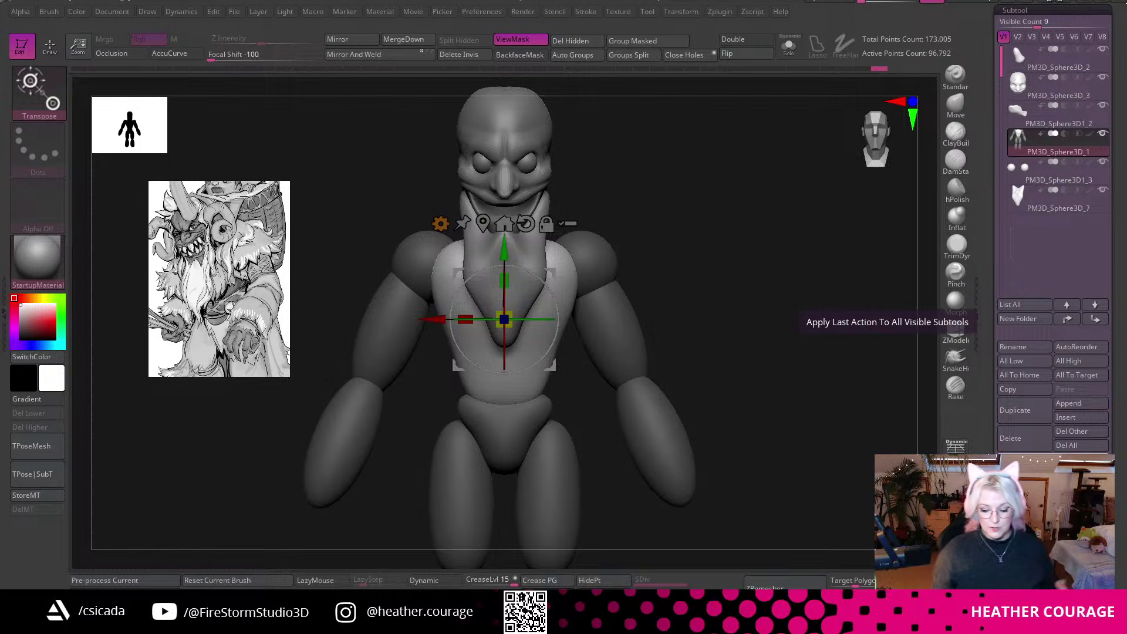
drag(833, 415, 812, 377)
alt+drag(820, 440, 996, 249)
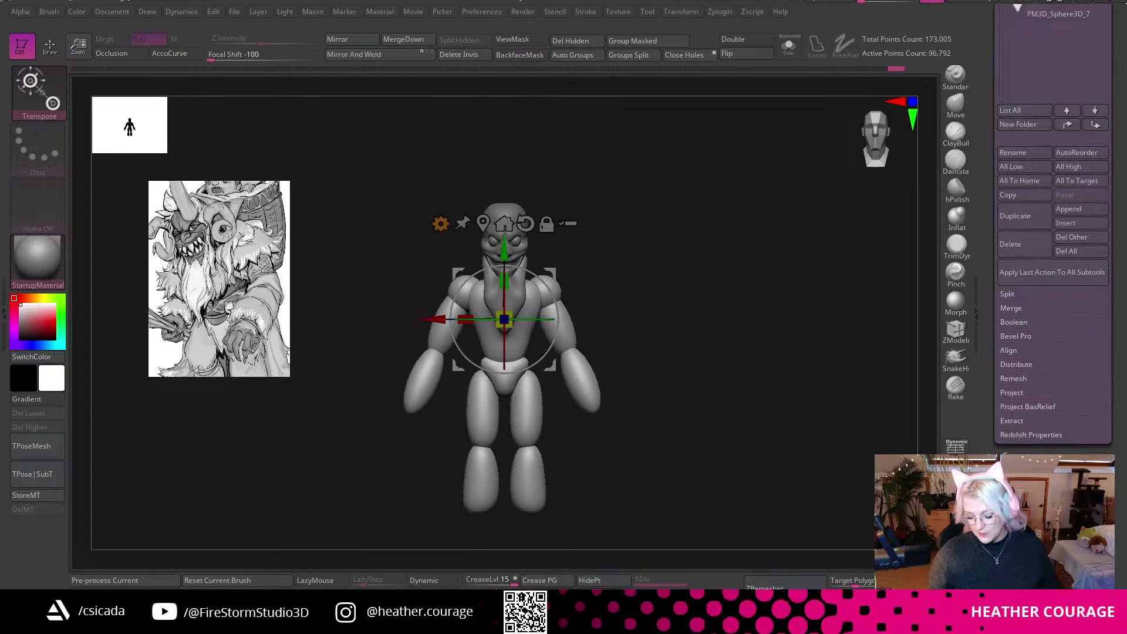
click(1022, 454)
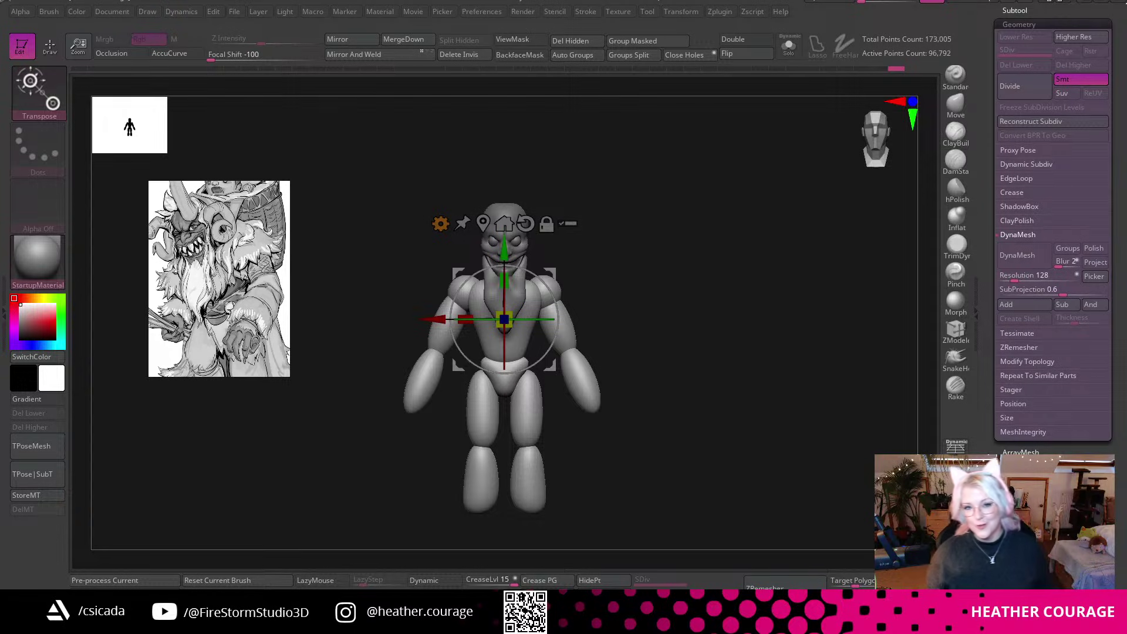
click(1023, 256)
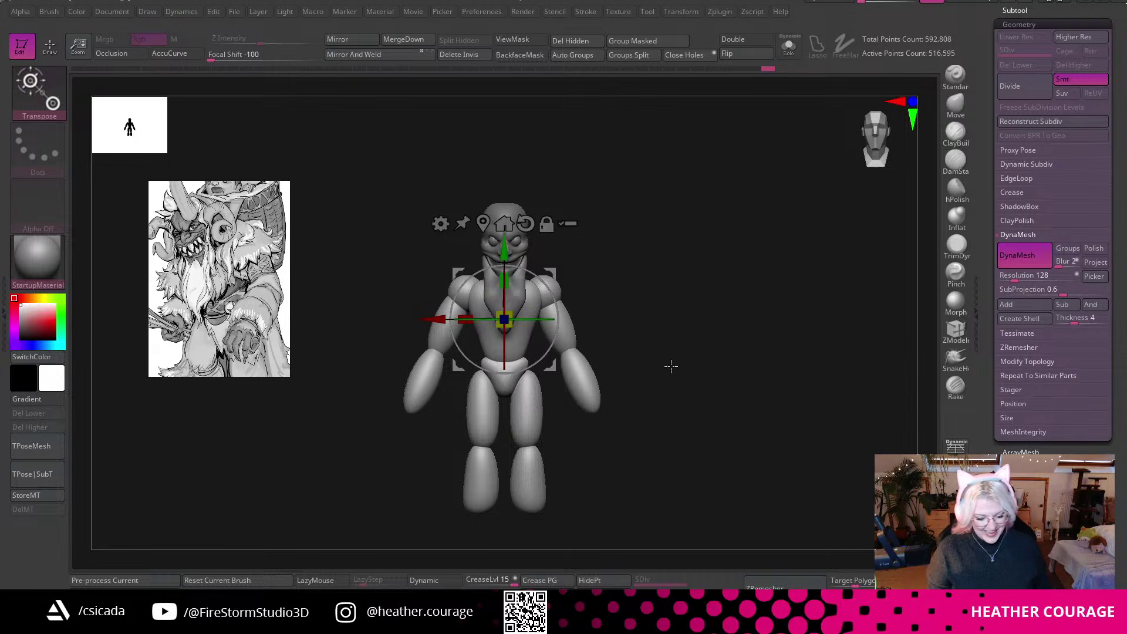
ctrl+right_drag(680, 350, 845, 426)
alt+right_drag(816, 387, 792, 384)
drag(783, 386, 795, 395)
key(space)
drag(774, 312, 750, 315)
drag(830, 355, 905, 286)
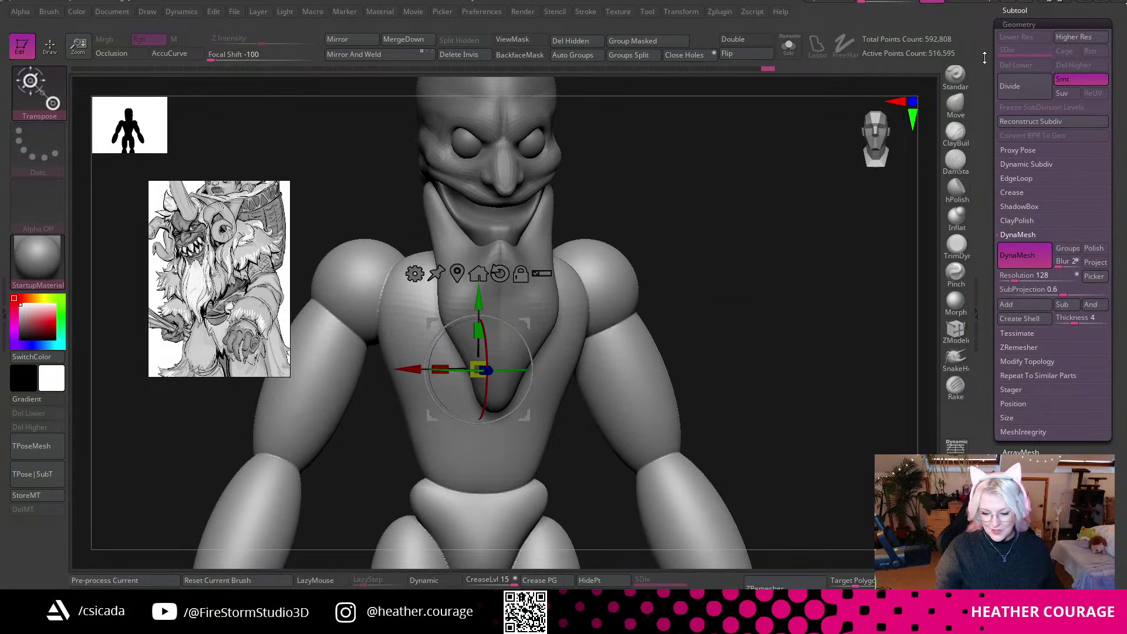
Select the first subtool in the list, PM3D_Sphere3D_2, and switch to the Move brush with the figure in view.
drag(985, 58, 986, 207)
drag(1012, 153, 1012, 159)
click(1014, 161)
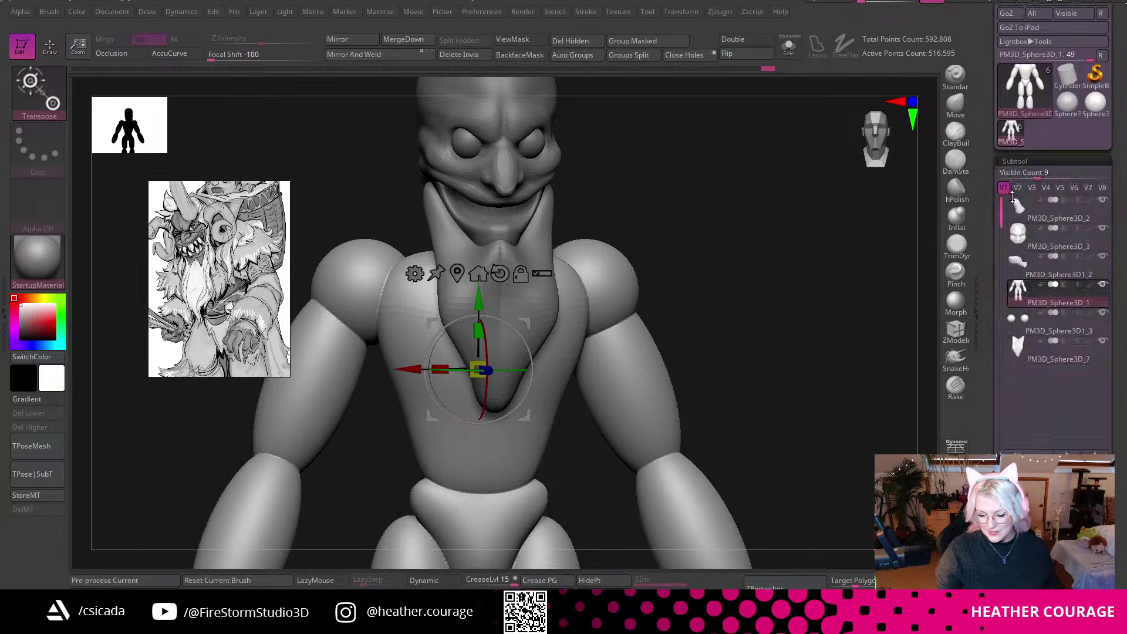
scroll(1013, 179, down, 5)
click(1050, 62)
alt+drag(783, 392, 835, 272)
shift+drag(881, 136, 868, 198)
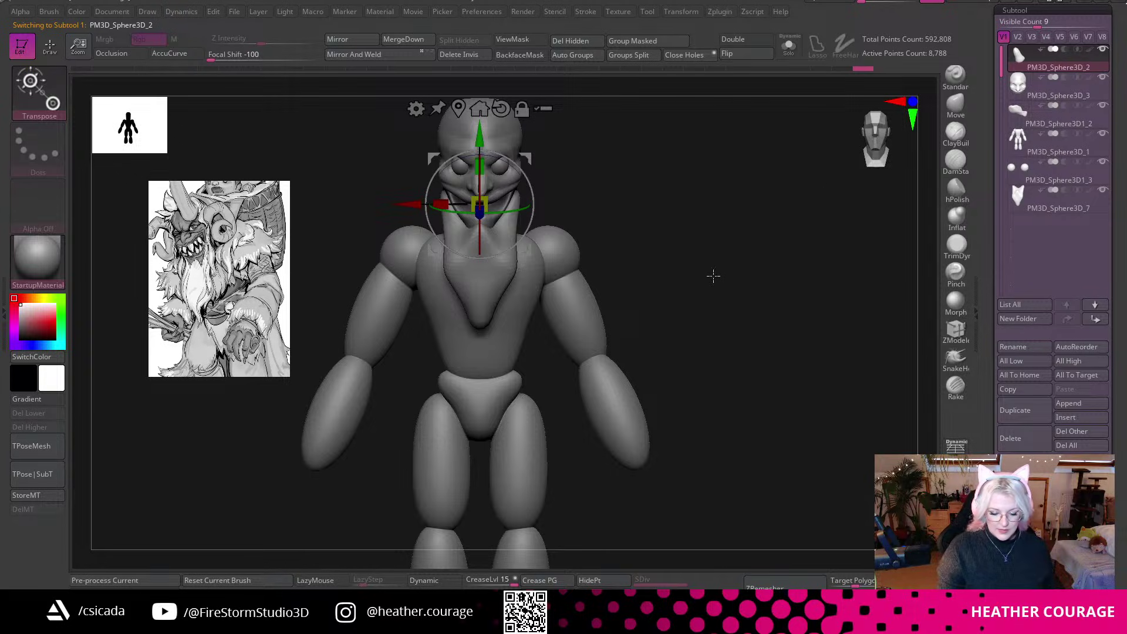
alt+drag(690, 285, 769, 327)
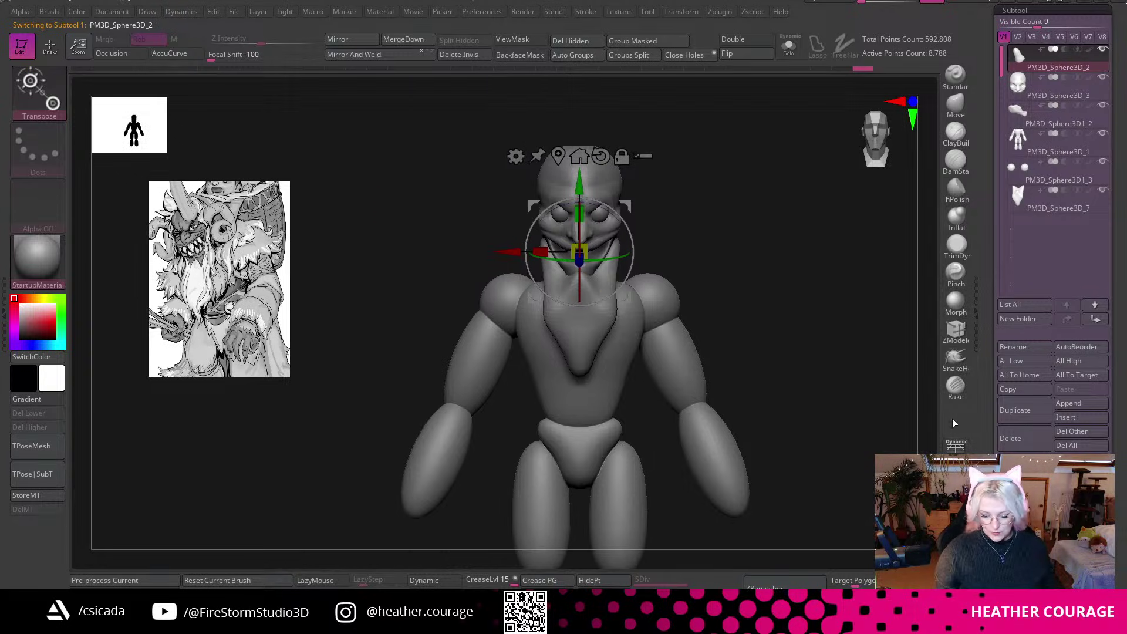
click(956, 105)
key(space)
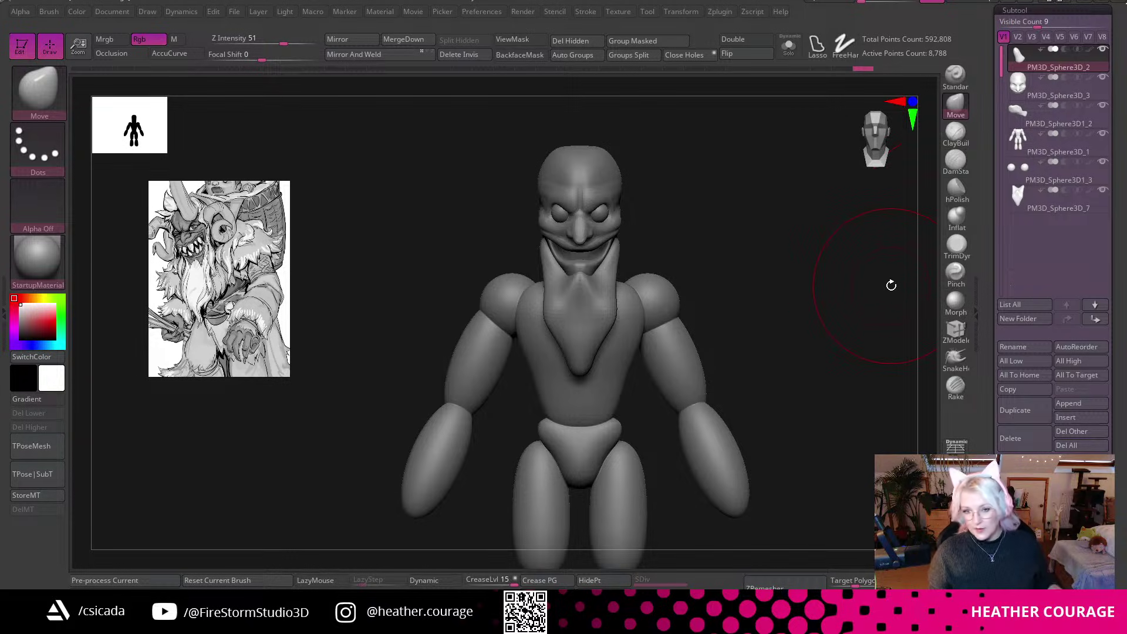
Merge the selected subtool down repeatedly until head, eyes, beard and body form a single subtool.
click(419, 40)
click(419, 41)
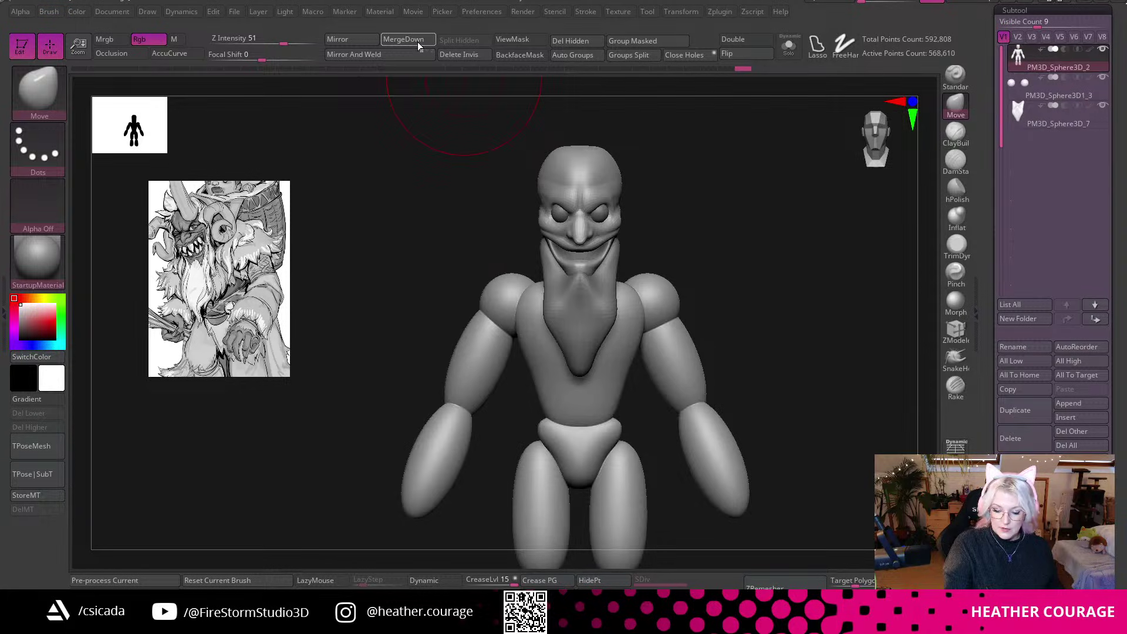
click(419, 43)
click(418, 43)
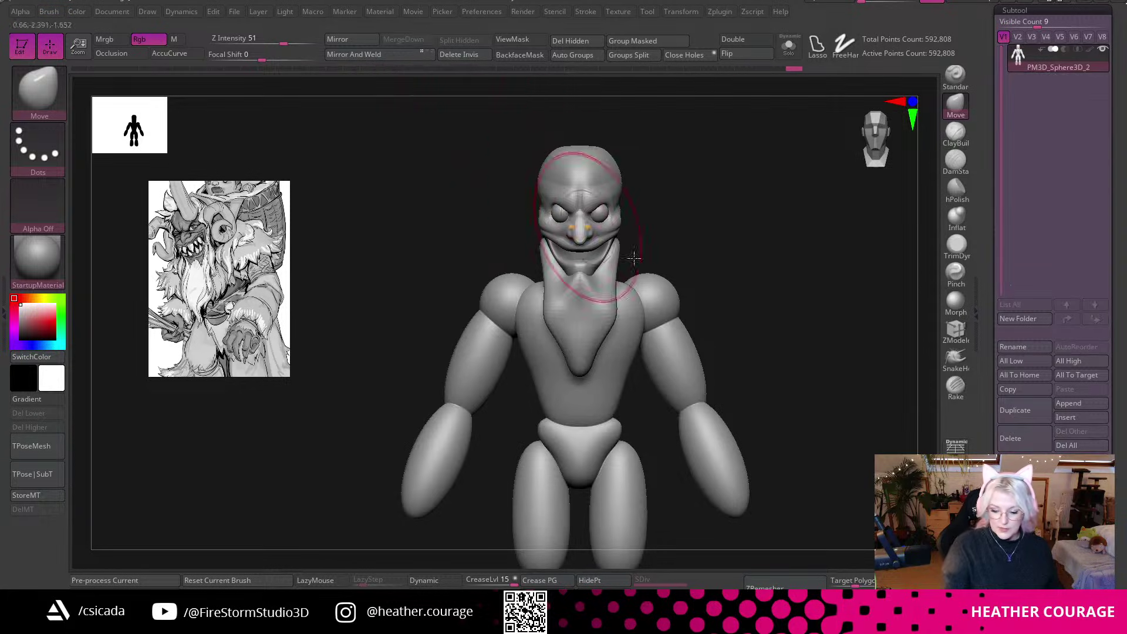
Unify the size of the merged figure with the Deformation settings and frame the whole figure.
ctrl+right_drag(805, 370, 827, 381)
scroll(1054, 234, down, 5)
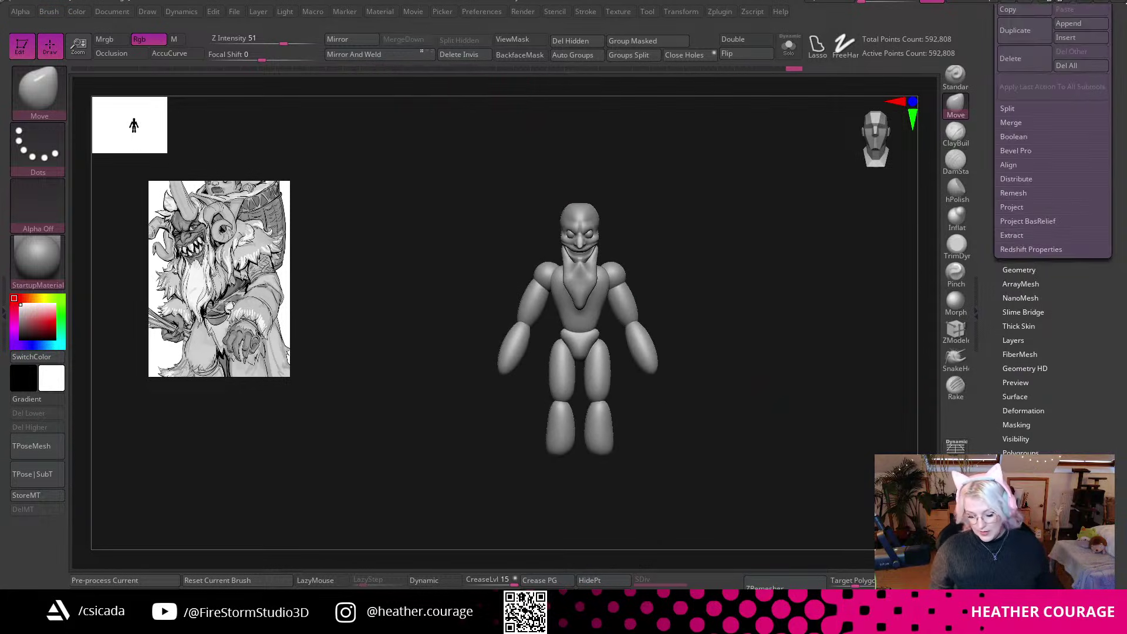
scroll(1054, 235, down, 3)
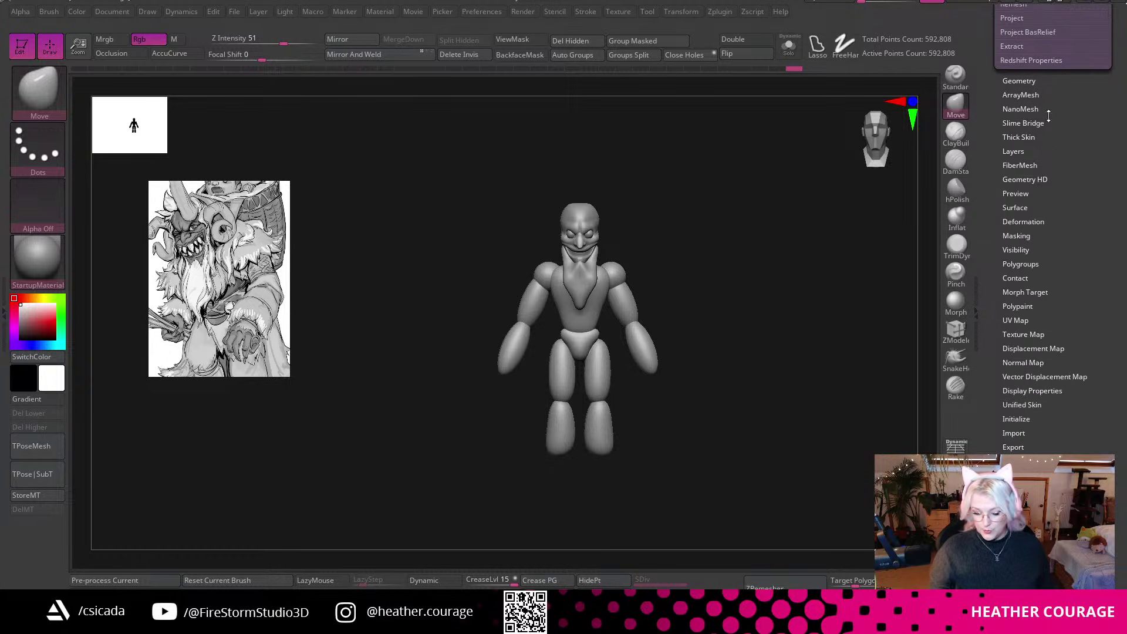
click(1023, 221)
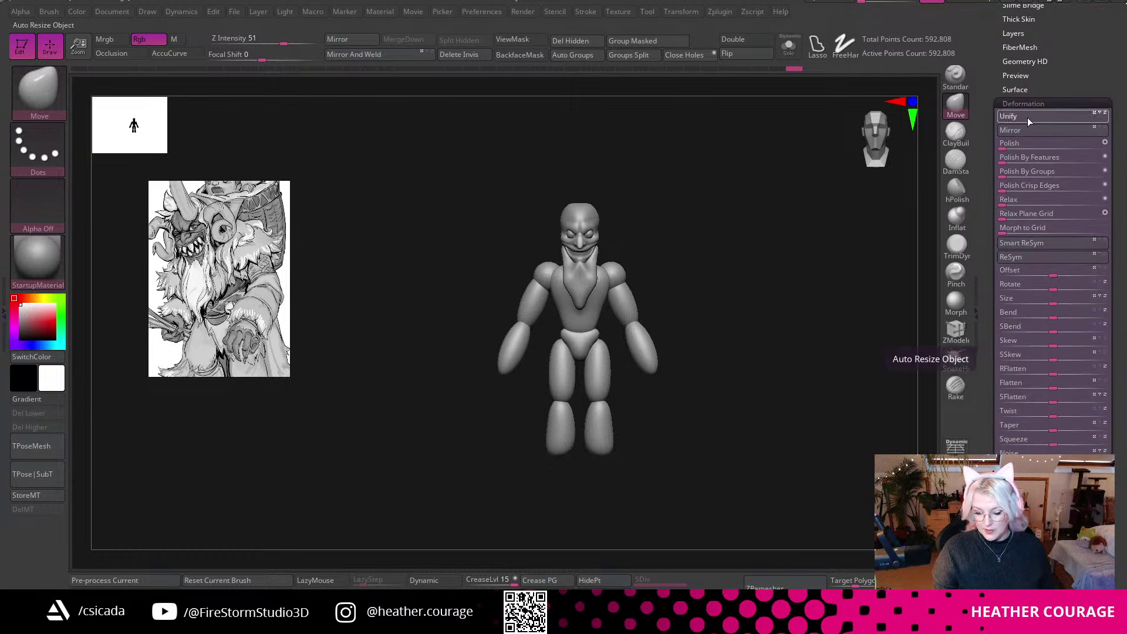
drag(822, 376, 812, 368)
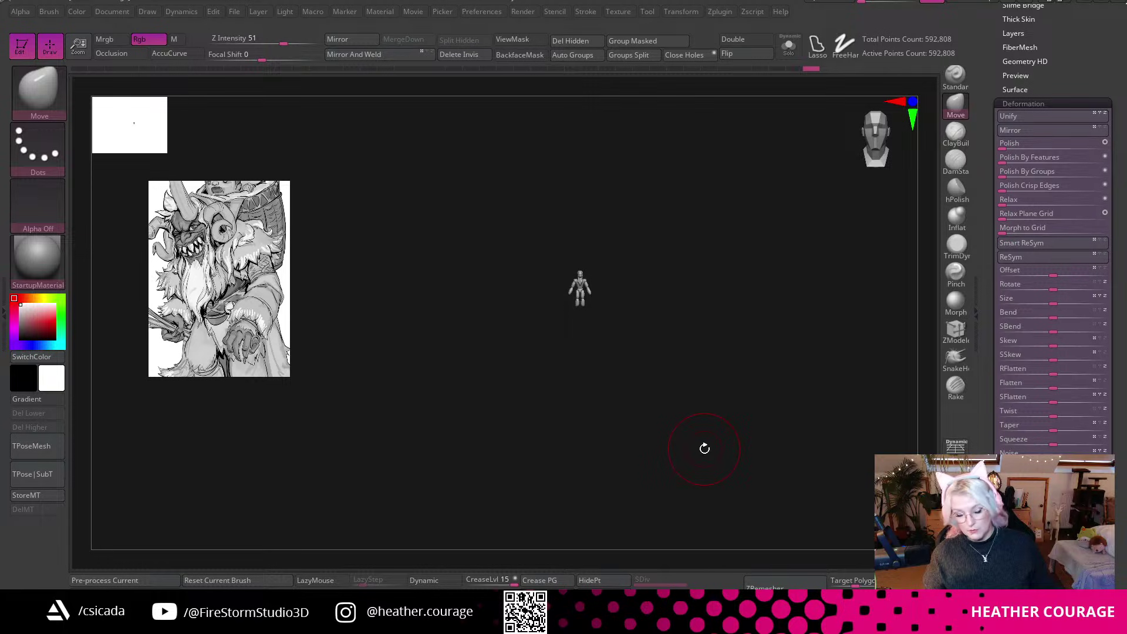
key(f)
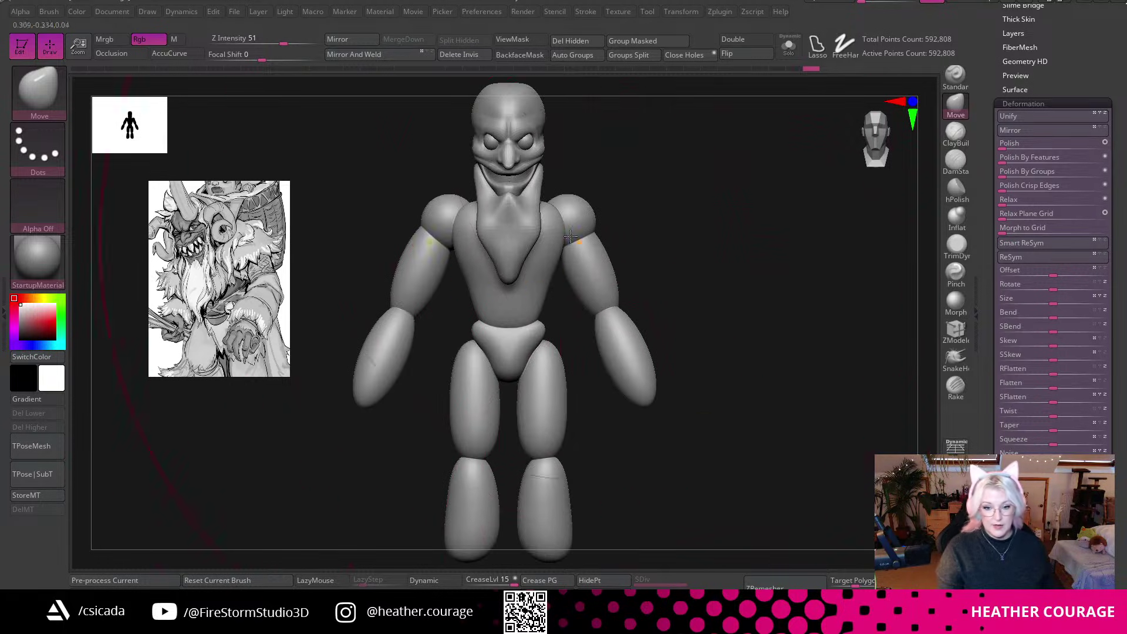
Display the polyframe and regroup the merged figure with Auto Groups so each separate mesh piece has its own polygroup.
key(space)
drag(706, 235, 626, 234)
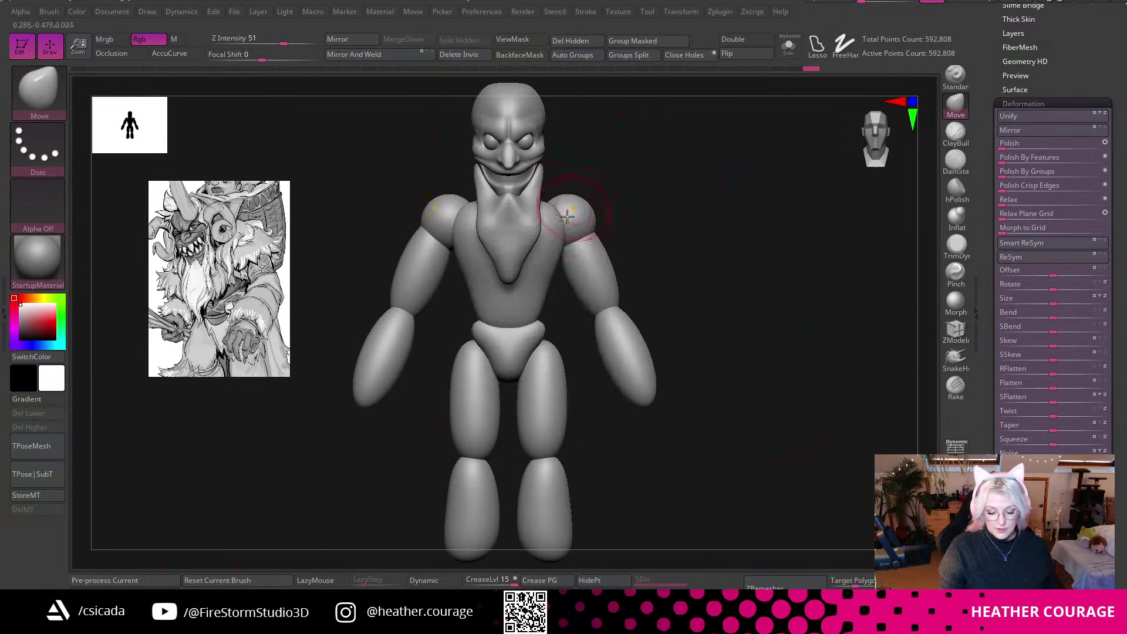
alt+drag(698, 230, 847, 339)
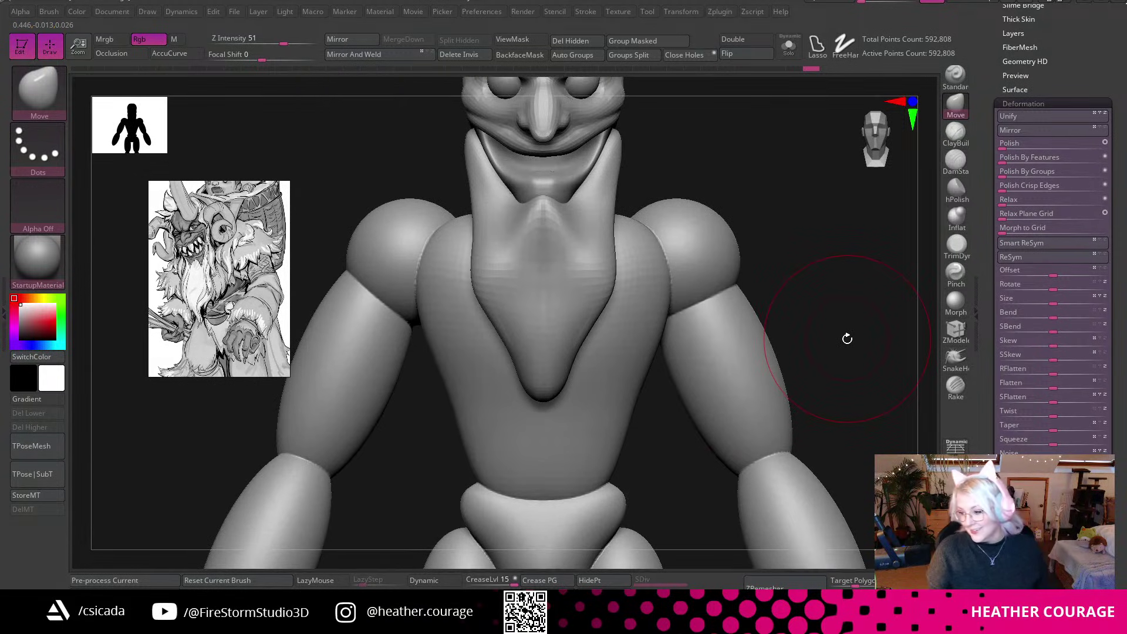
alt+drag(795, 278, 788, 393)
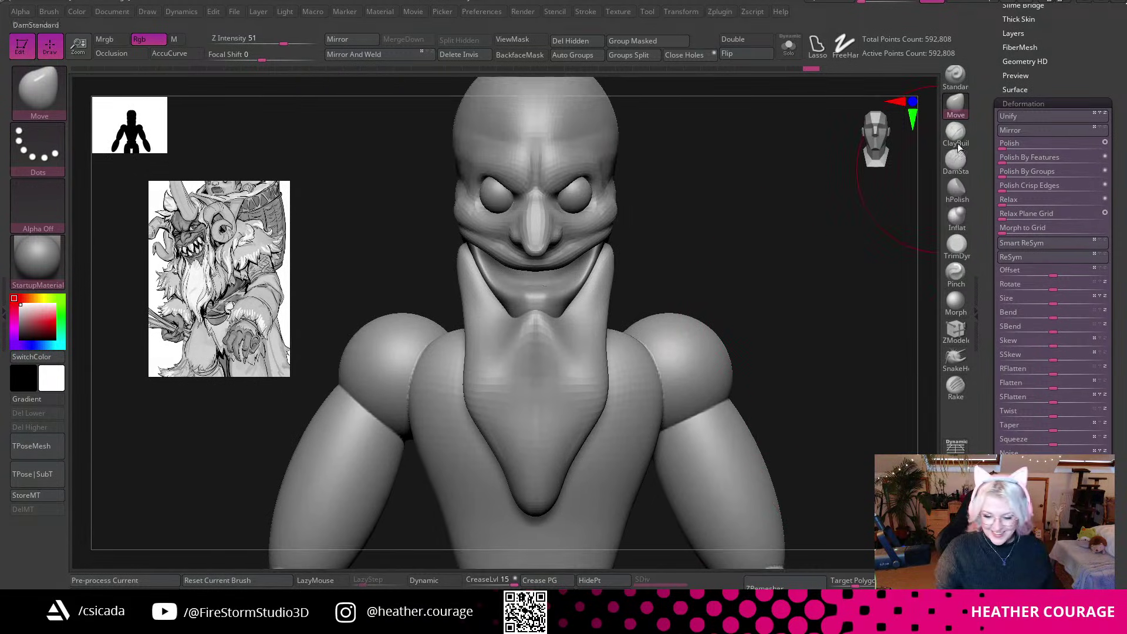
key(shift+f)
alt+drag(785, 311, 816, 244)
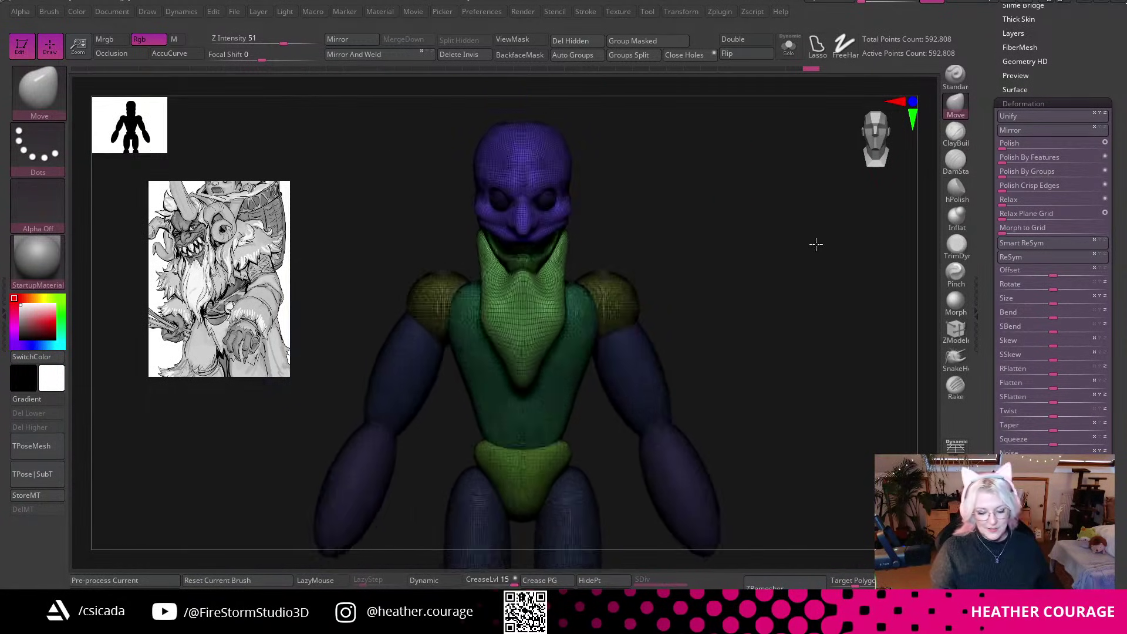
click(578, 55)
alt+drag(737, 354, 807, 327)
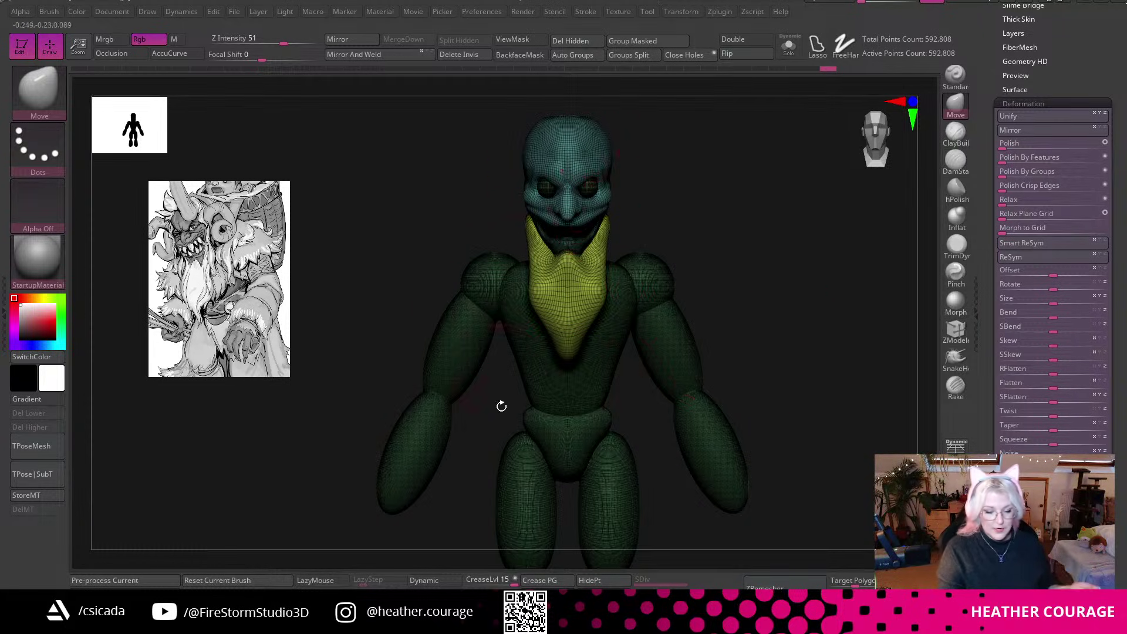
Isolate the body's polygroup and split the hidden head, eyes and beard off into a separate subtool.
mouse_move(786, 246)
alt+mouse_down()
mouse_move(780, 274)
mouse_move(802, 361)
alt+mouse_up()
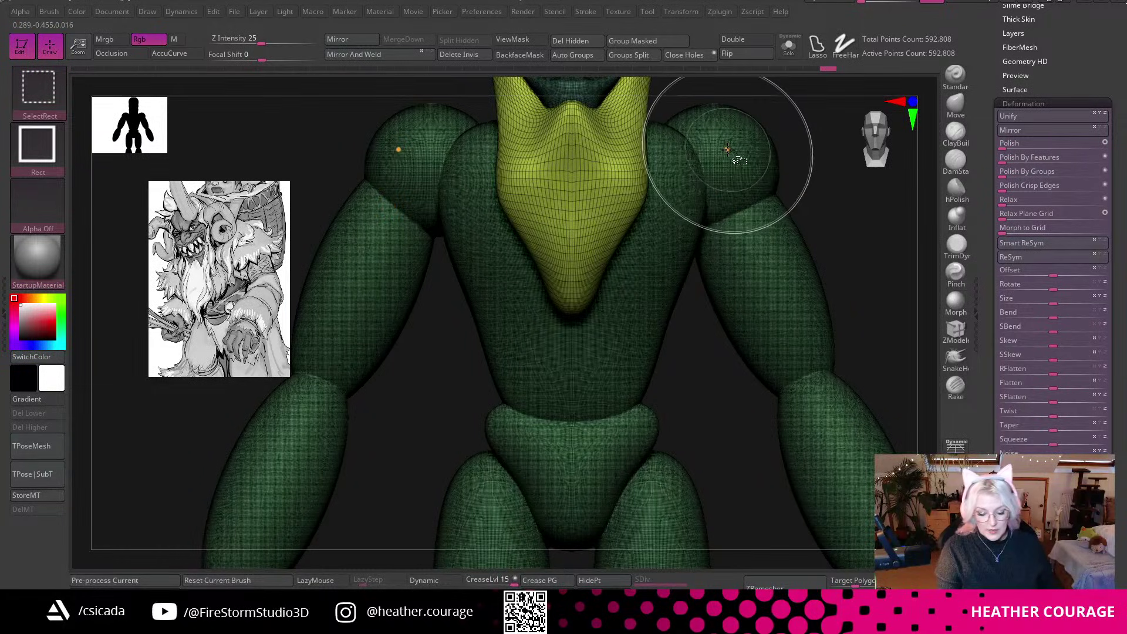
ctrl+shift+click(809, 317)
mouse_move(707, 420)
alt+mouse_down()
mouse_move(706, 387)
mouse_move(668, 395)
mouse_move(650, 427)
alt+mouse_up()
alt+drag(810, 280, 669, 428)
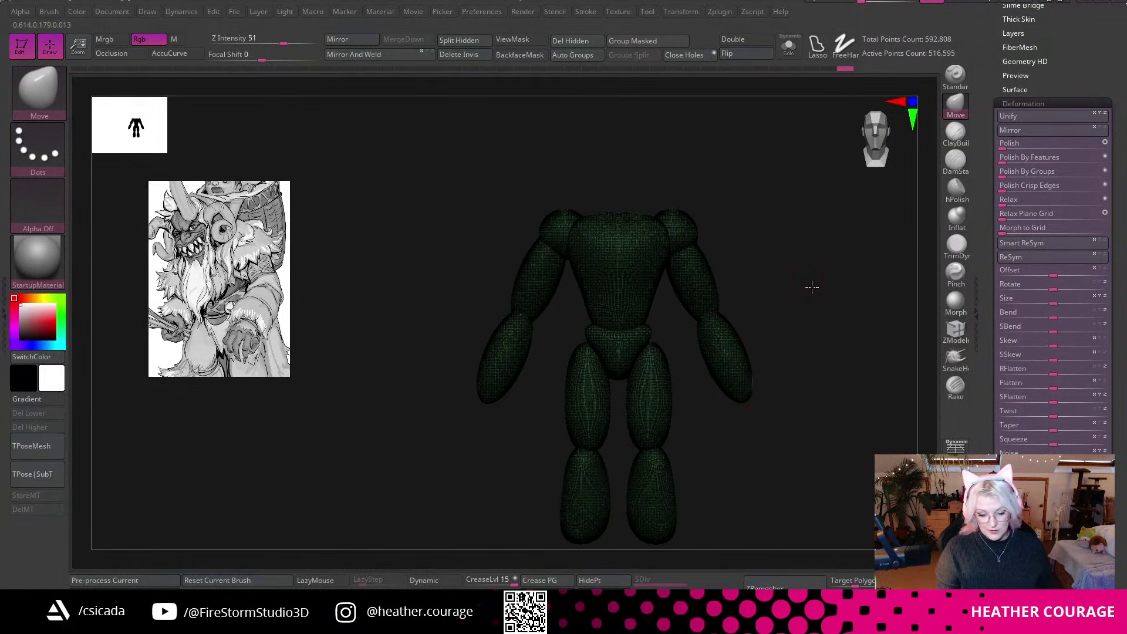
alt+drag(811, 283, 724, 404)
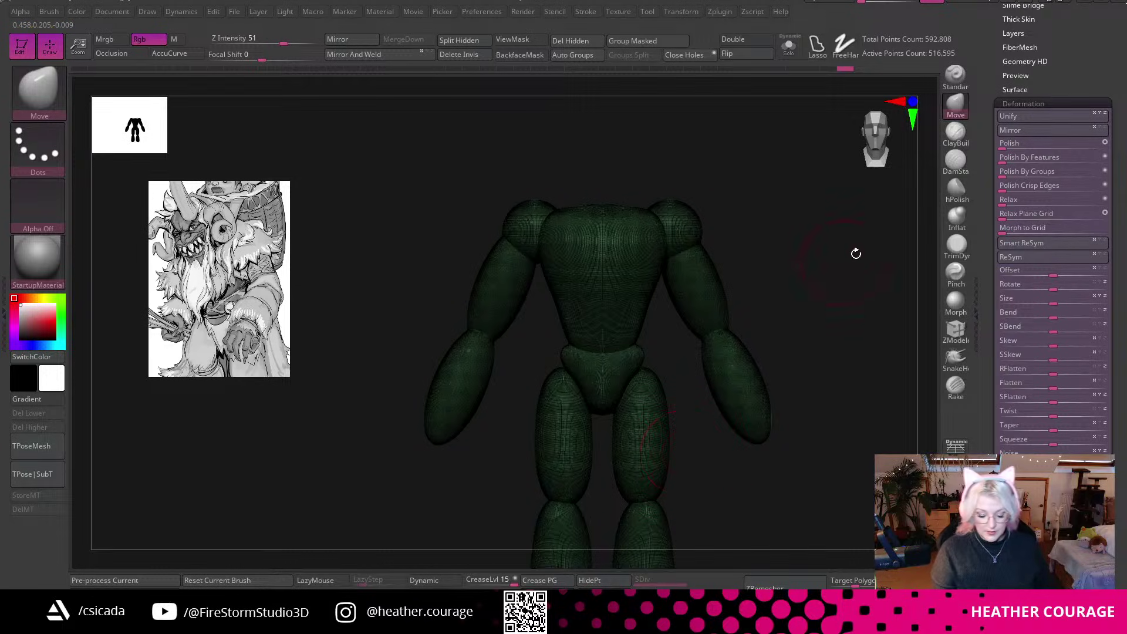
click(464, 40)
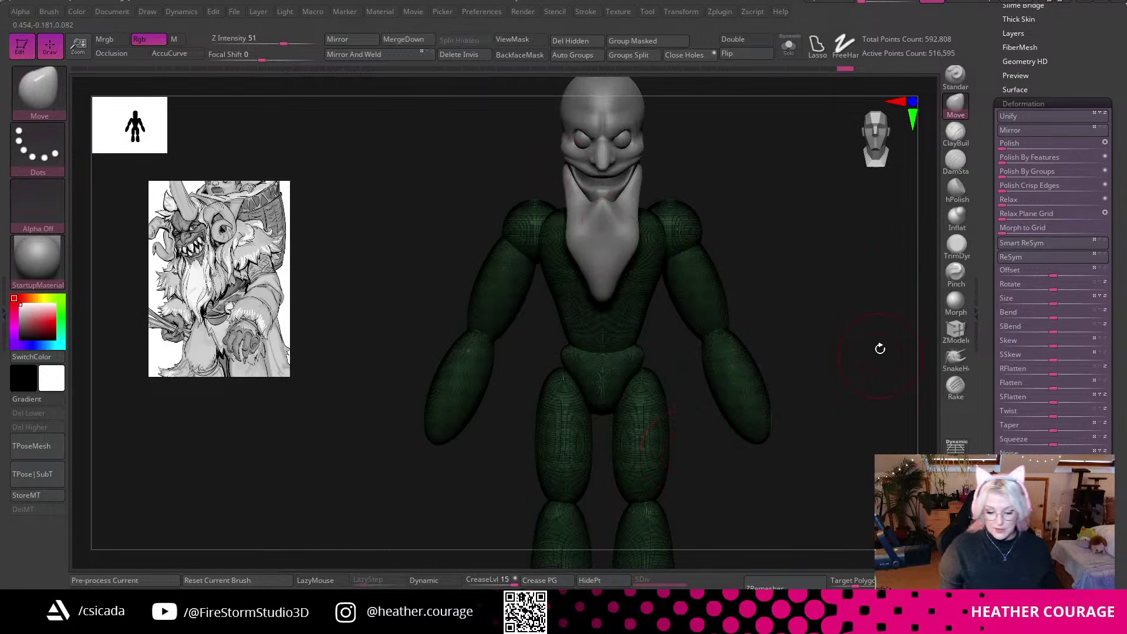
Make the split-off head and beard subtool active and view it up close from the front.
ctrl+right_drag(784, 183, 802, 216)
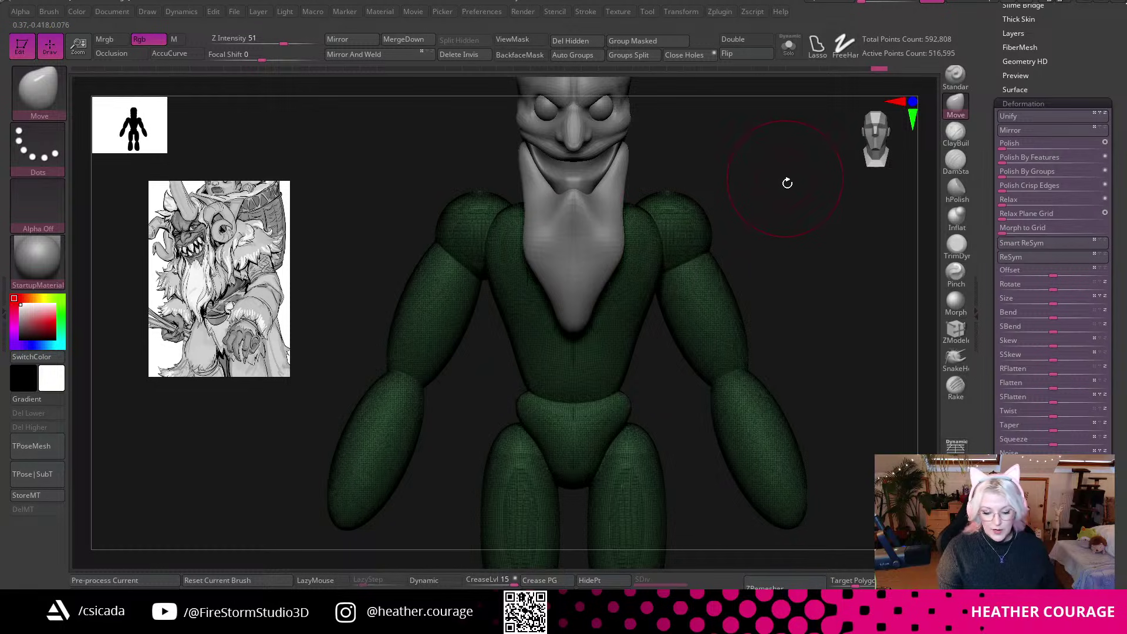
alt+drag(784, 175, 784, 336)
alt+click(605, 234)
ctrl+right_drag(712, 219, 727, 253)
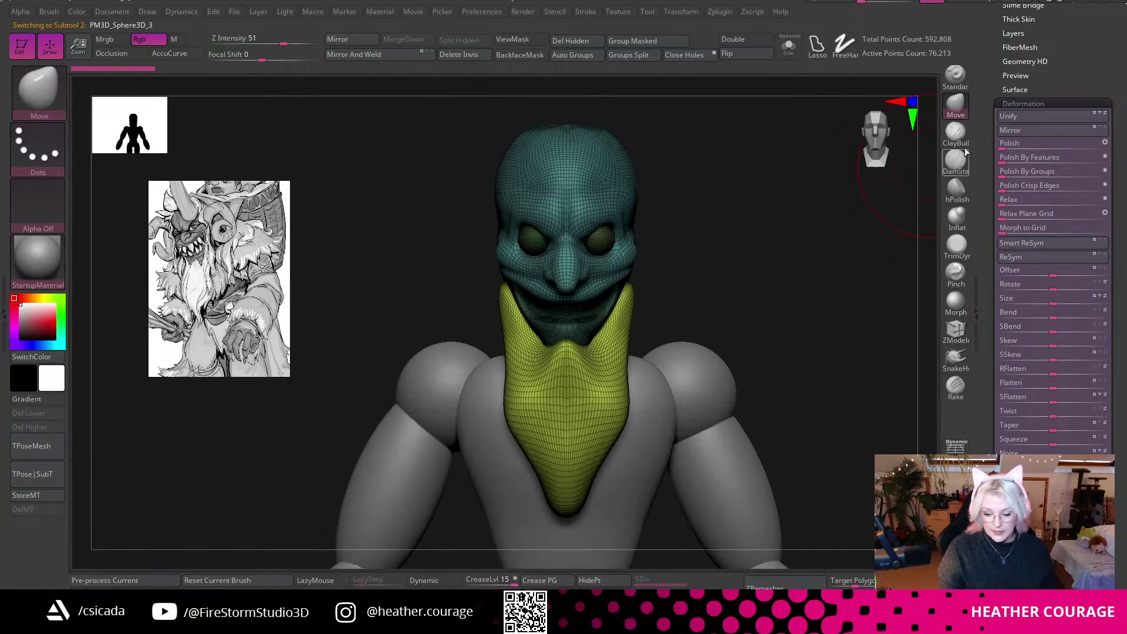
ctrl+right_drag(851, 368, 851, 387)
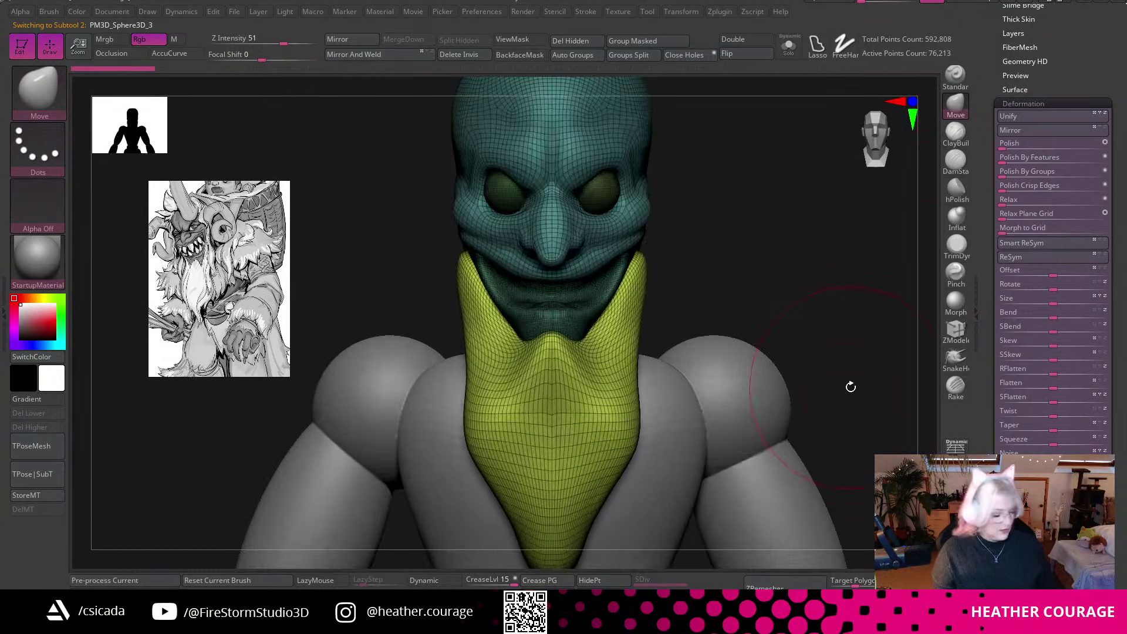
key(w)
alt+right_drag(738, 203, 793, 326)
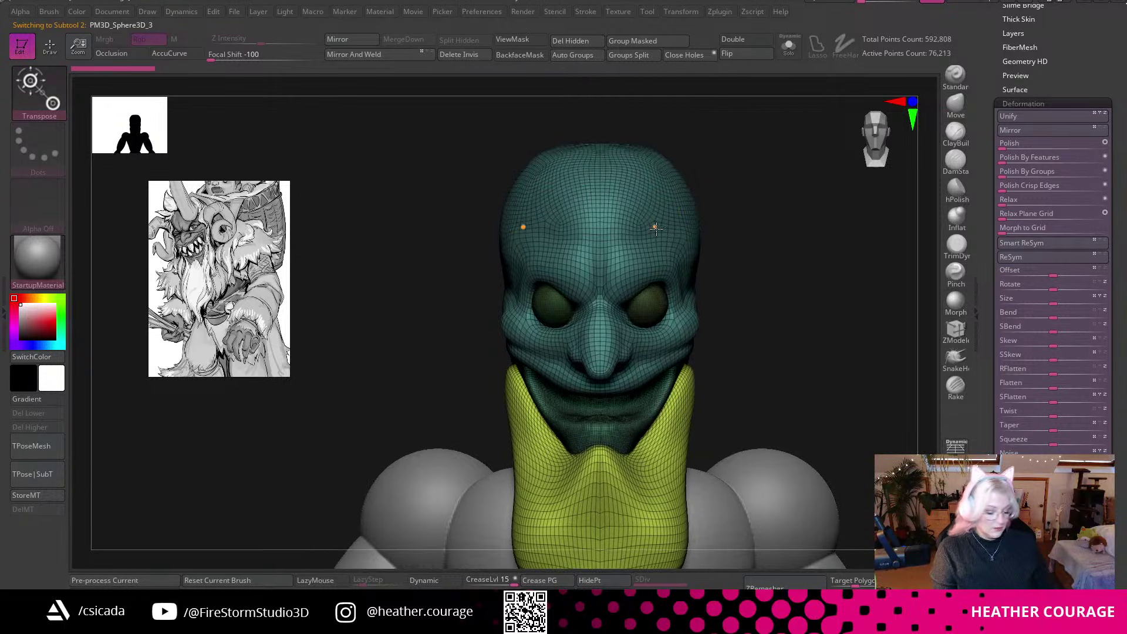
ctrl+click(655, 220)
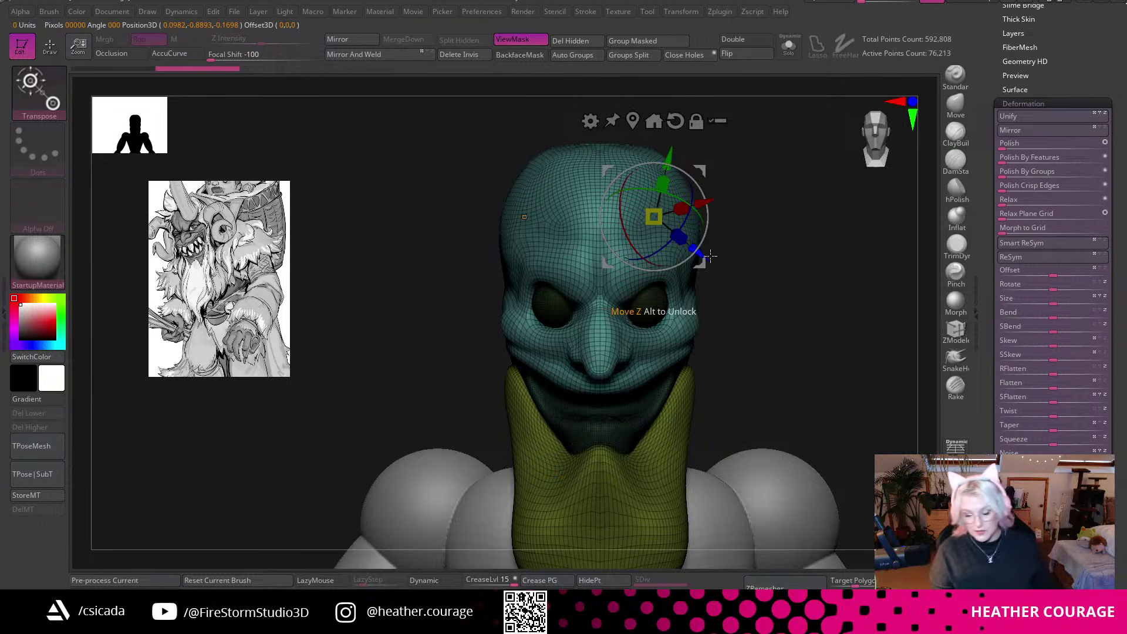
ctrl+drag(836, 246, 827, 371)
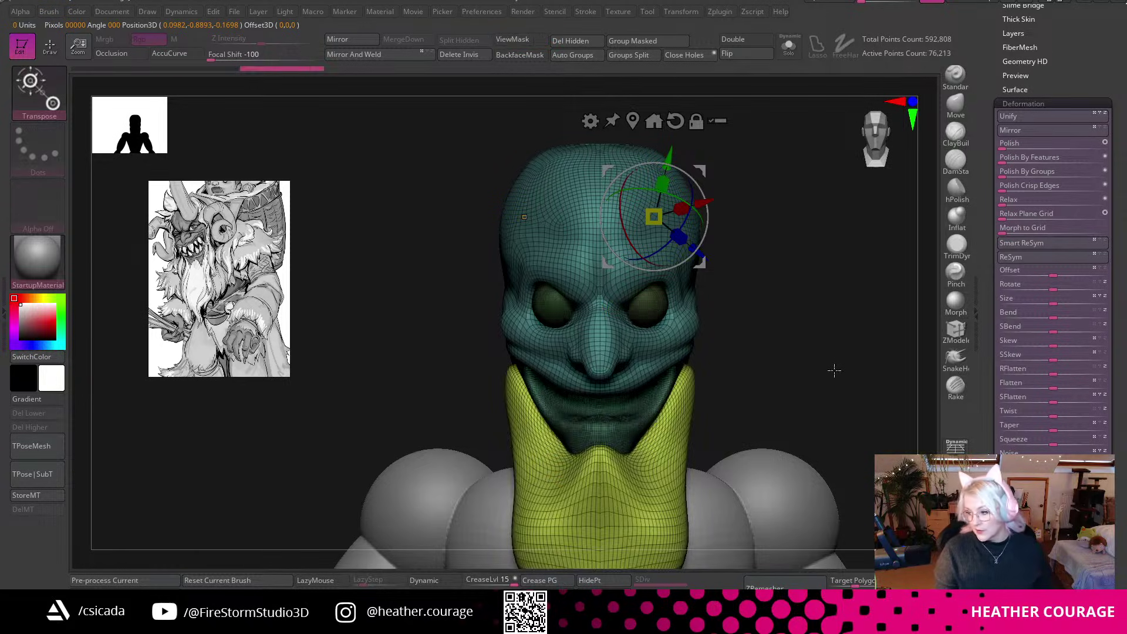
Isolate the upper head's polygroup and split the hidden eyes, jaw and beard off into another subtool.
click(955, 77)
ctrl+shift+click(628, 238)
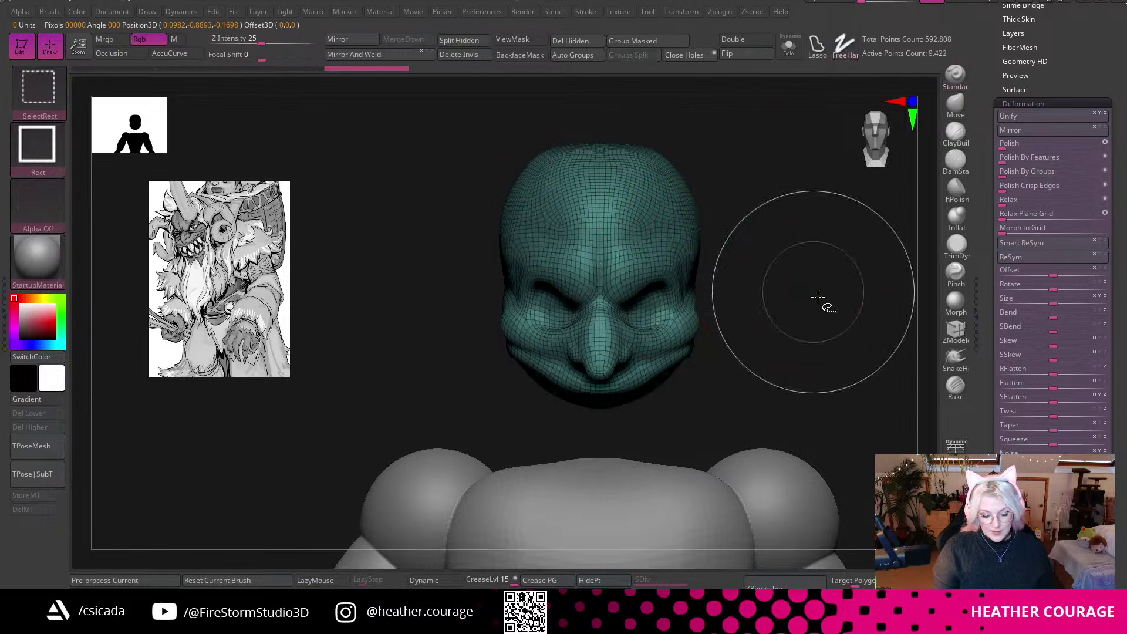
alt+drag(787, 291, 712, 237)
click(470, 40)
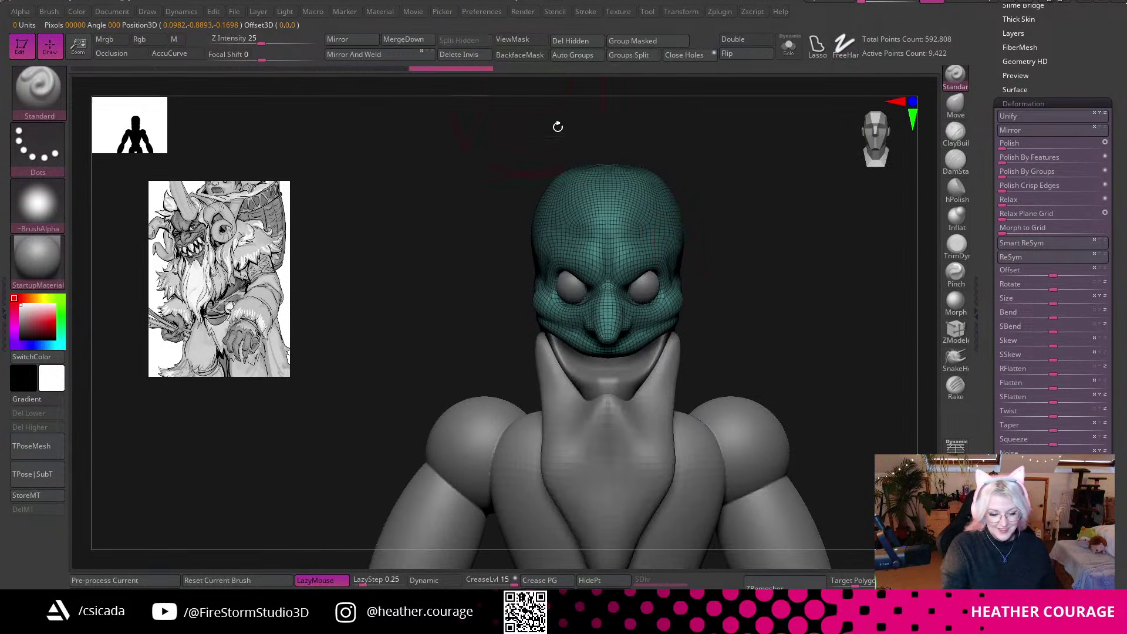
Open the Geometry settings and make the subtool holding the eyes, jaw and beard active.
drag(991, 49, 991, 98)
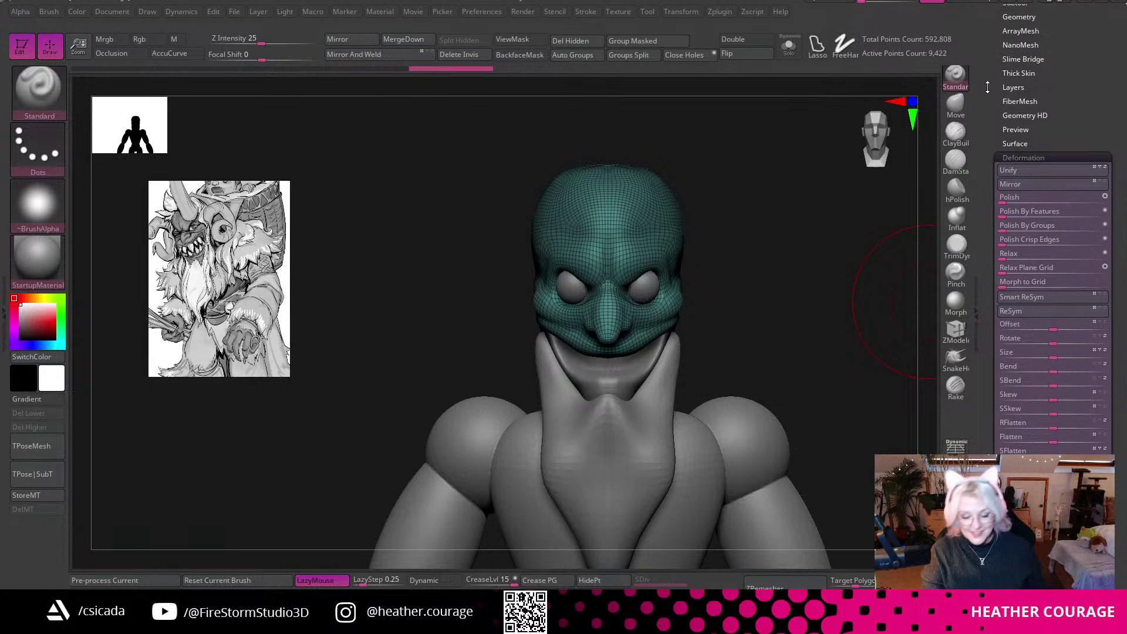
click(1017, 18)
alt+click(662, 395)
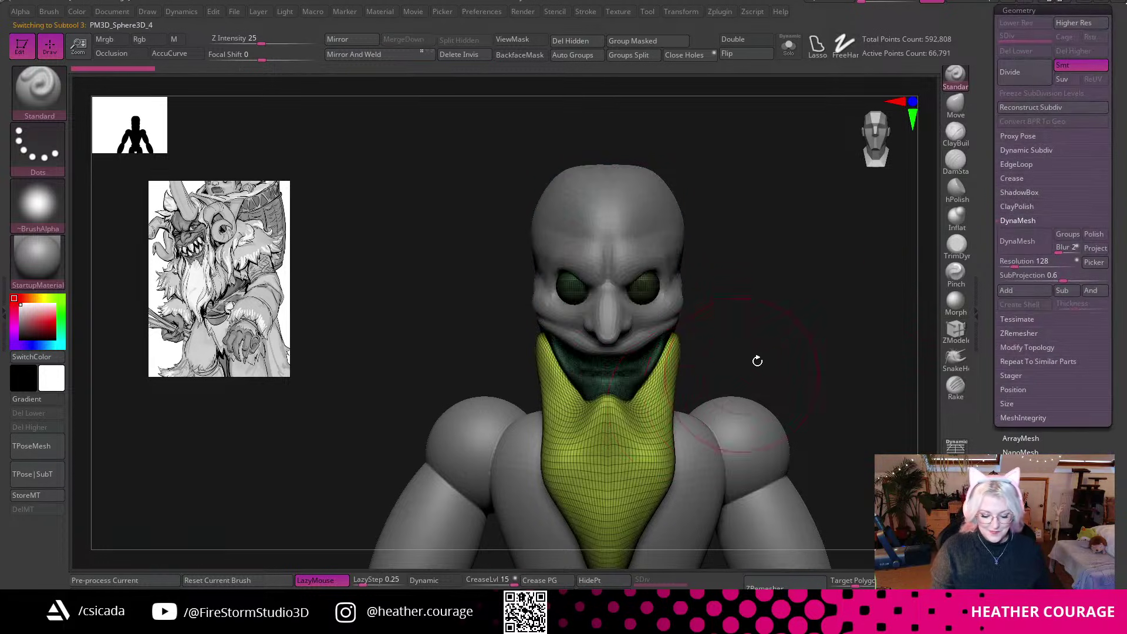
Isolate one eyeball's polygroup and invert the visibility so that only this eyeball is hidden in the subtool.
alt+drag(775, 237, 882, 377)
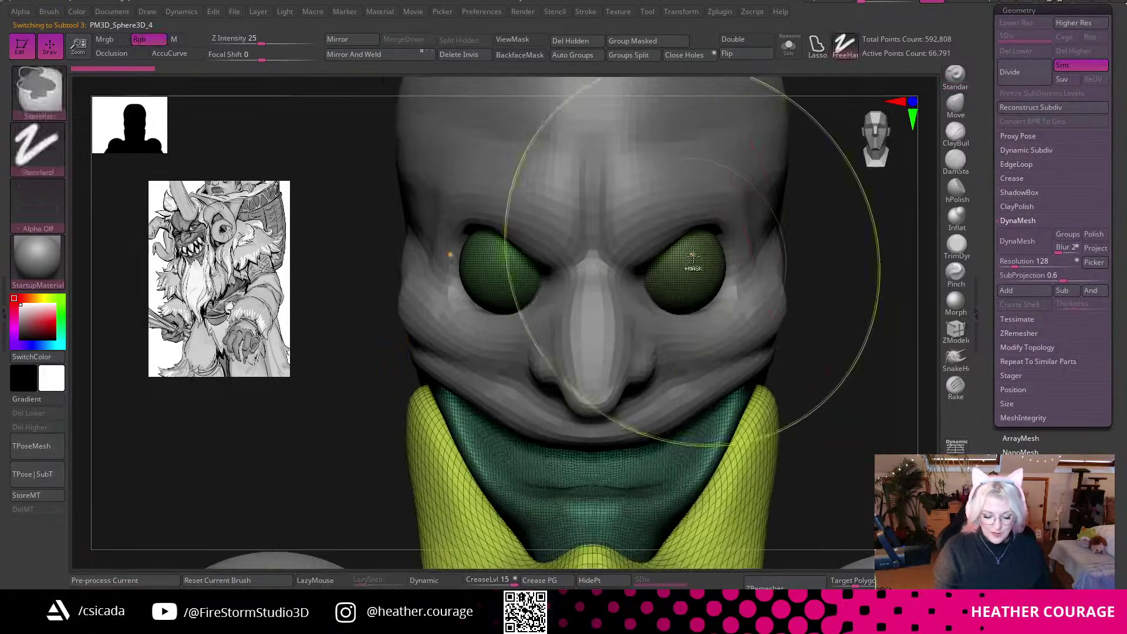
ctrl+shift+click(701, 268)
ctrl+shift+drag(904, 226, 795, 331)
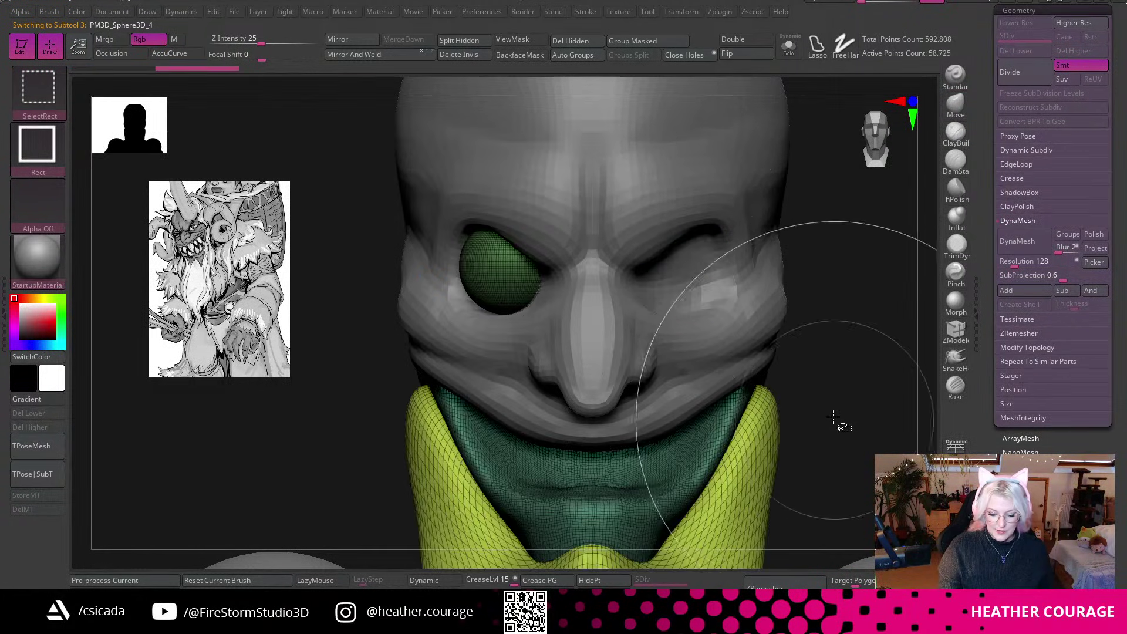
key(ctrl+z)
mouse_move(849, 282)
alt+mouse_down()
mouse_move(828, 241)
mouse_move(812, 247)
alt+mouse_up()
key(space)
alt+drag(748, 268, 712, 304)
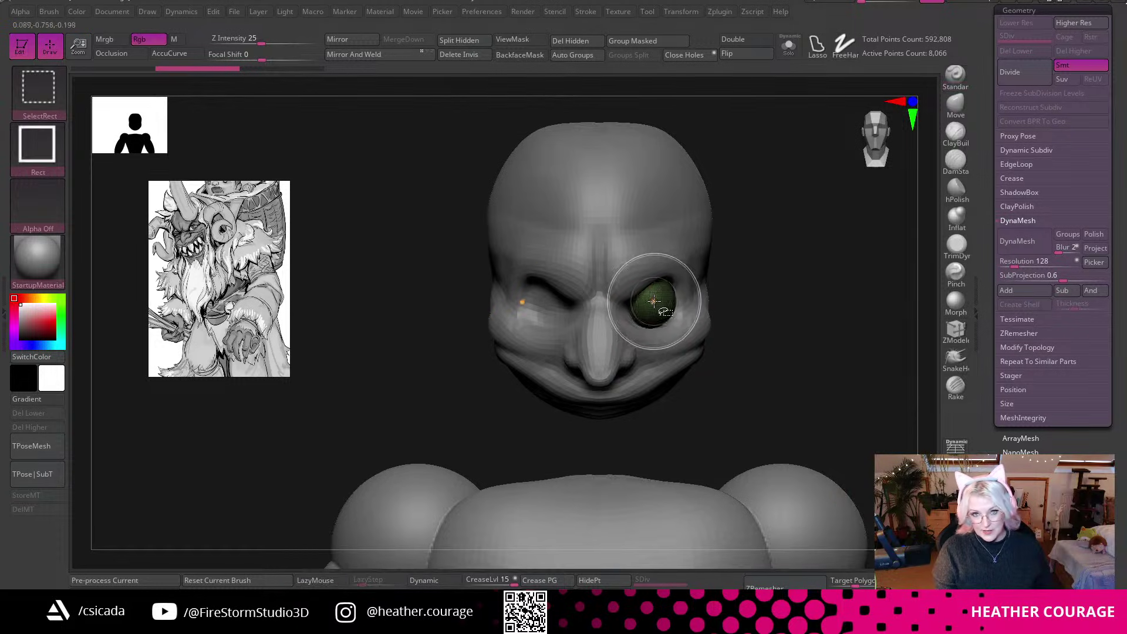
key(ctrl)
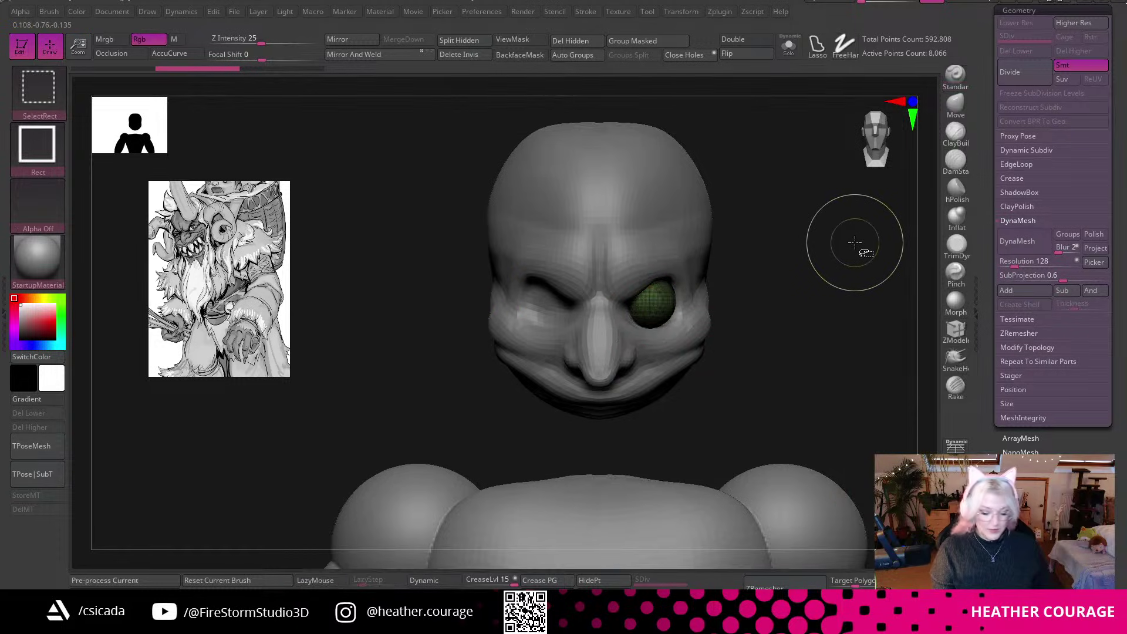
ctrl+shift+drag(854, 240, 846, 271)
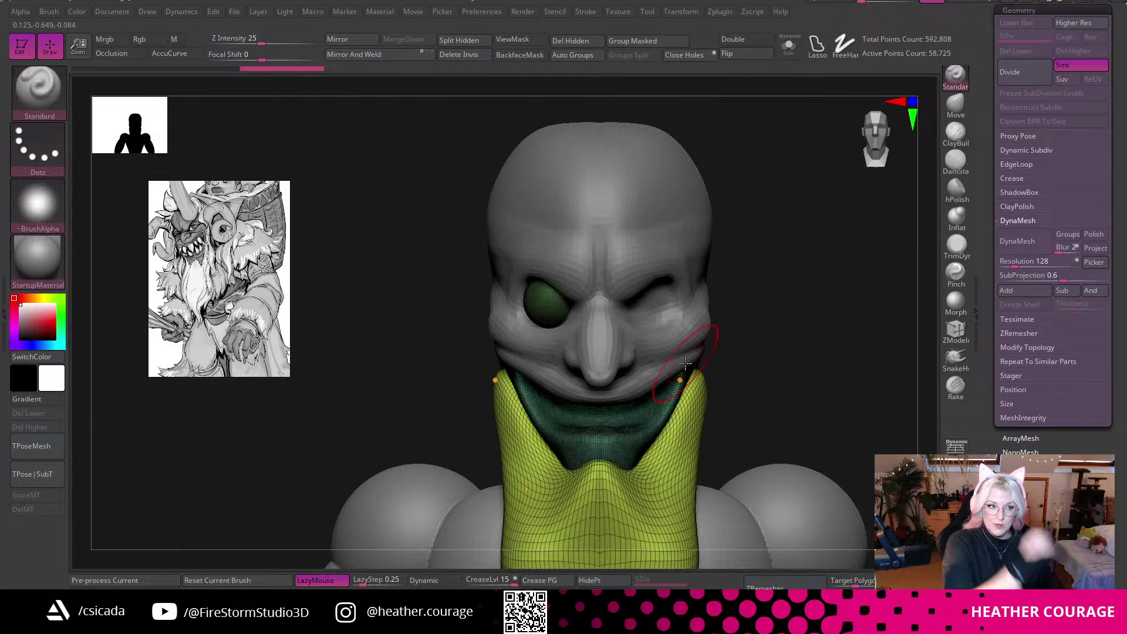
Hide the second eyeball too, invert the visibility, and split the hidden jaw and beard off into their own subtool.
ctrl+shift+click(551, 309)
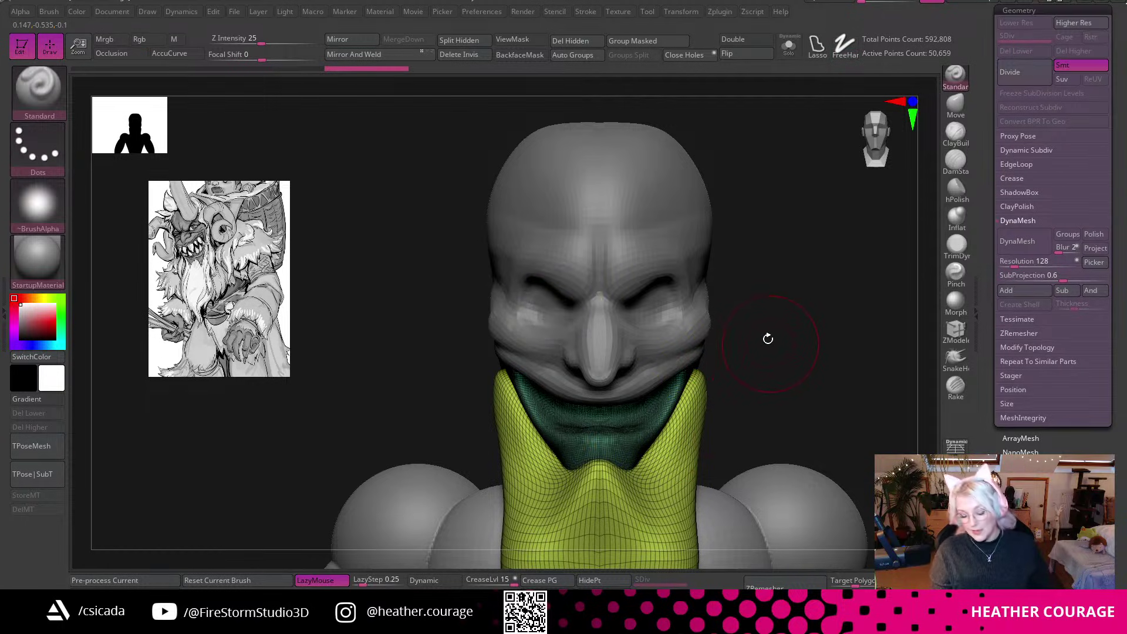
alt+drag(771, 343, 762, 219)
ctrl+shift+click(826, 370)
ctrl+shift+drag(834, 215, 831, 373)
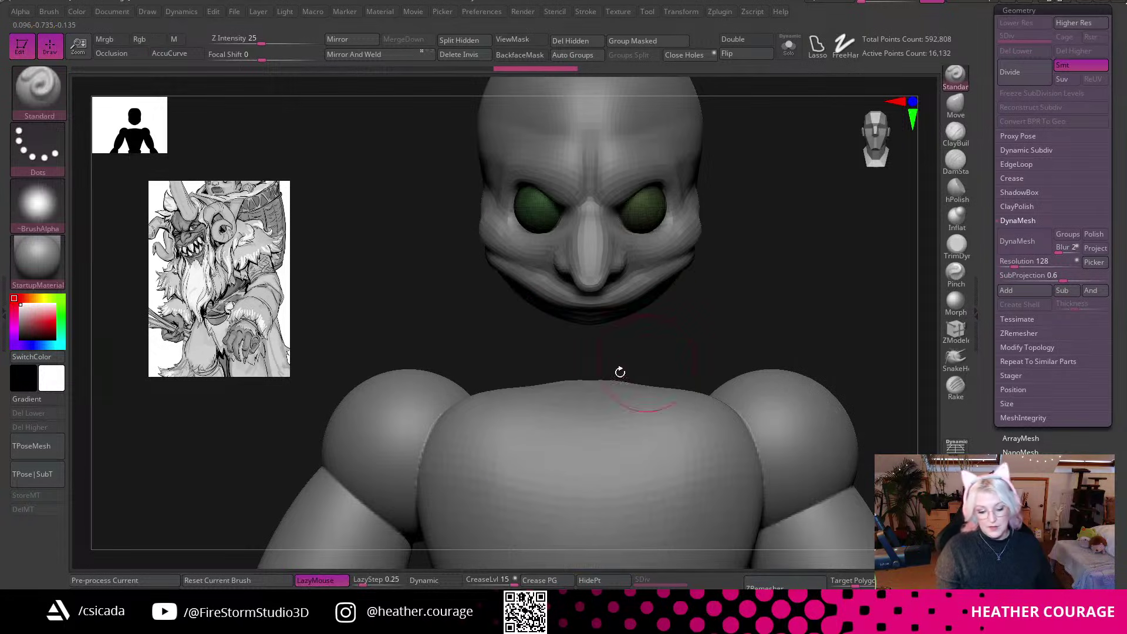
click(464, 41)
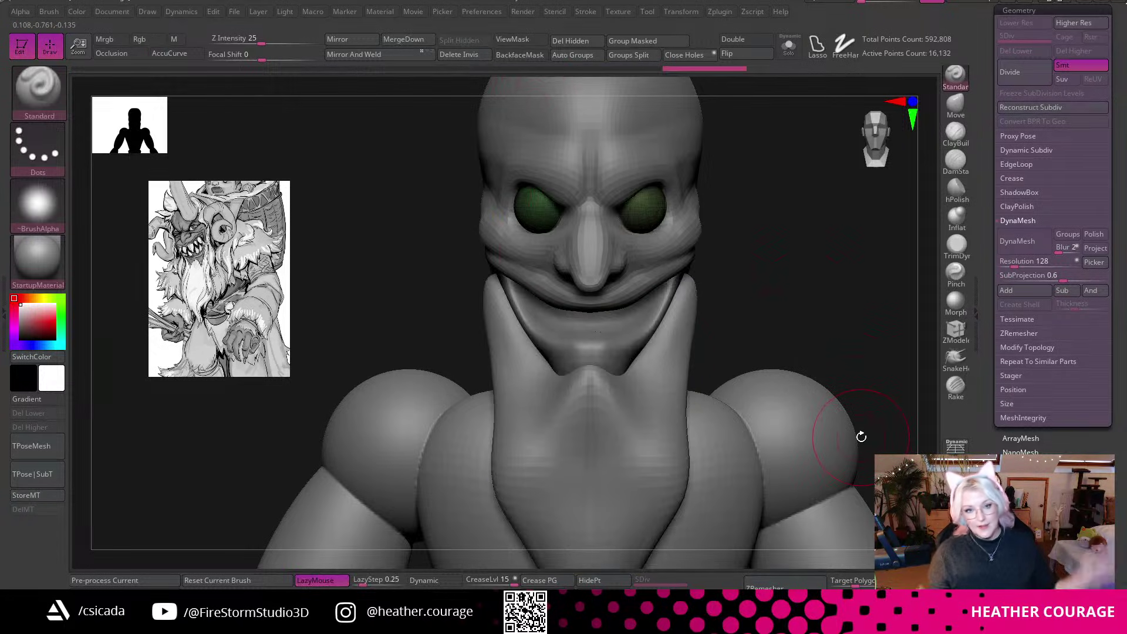
Make the jaw and beard subtool active, isolate the jaw's polygroup and split the hidden beard off as a separate subtool.
ctrl+right_drag(810, 293, 812, 317)
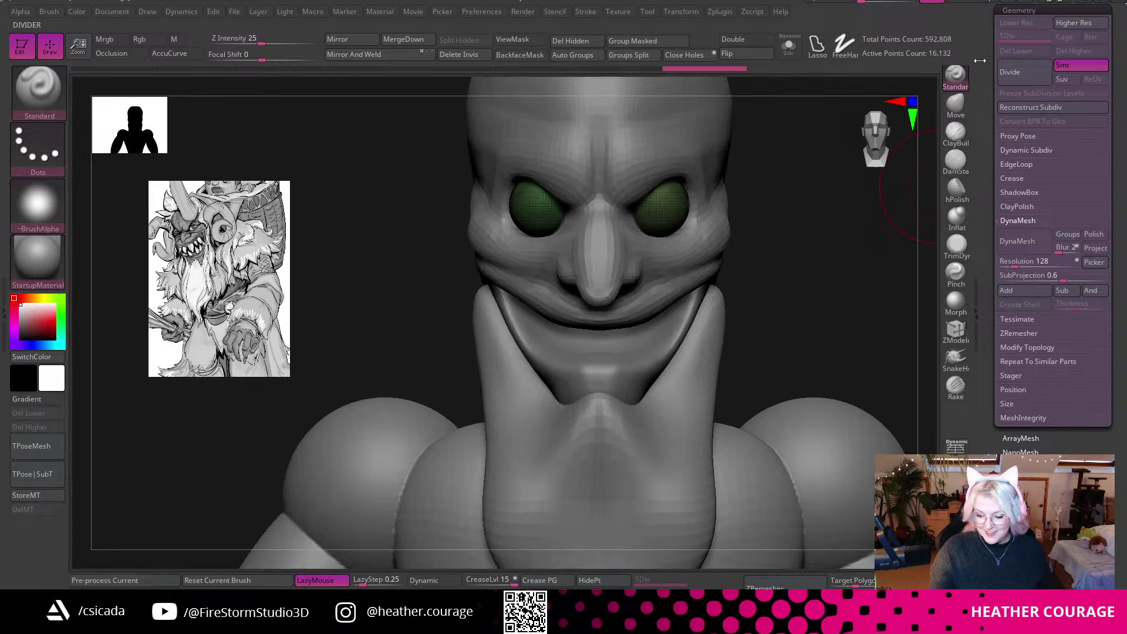
drag(991, 45, 992, 133)
click(1014, 86)
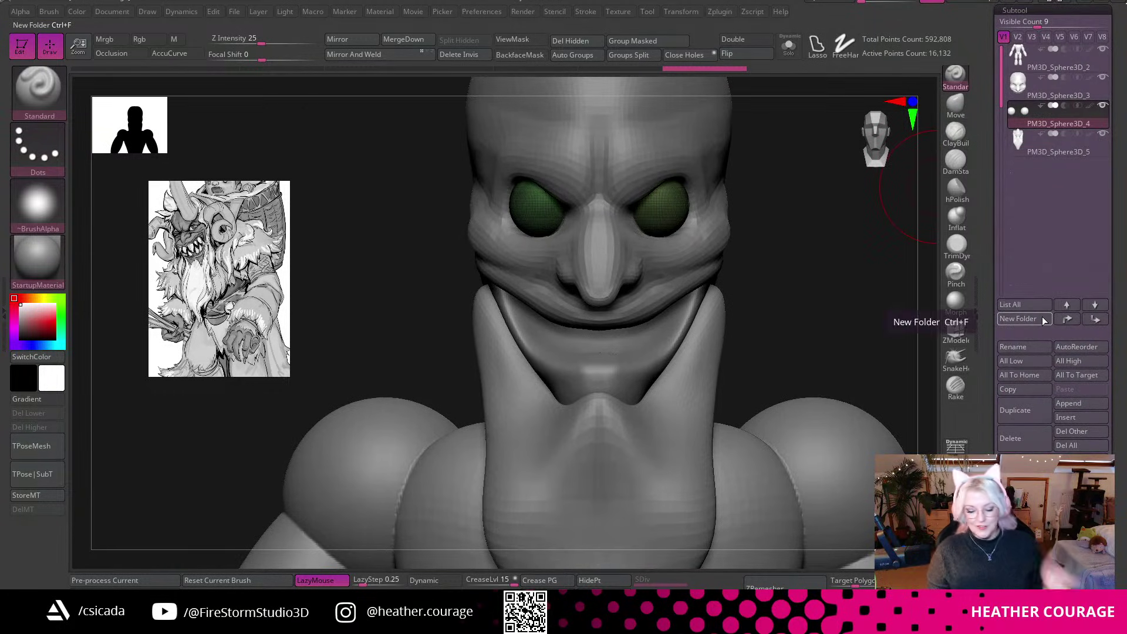
click(1026, 149)
ctrl+shift+click(637, 356)
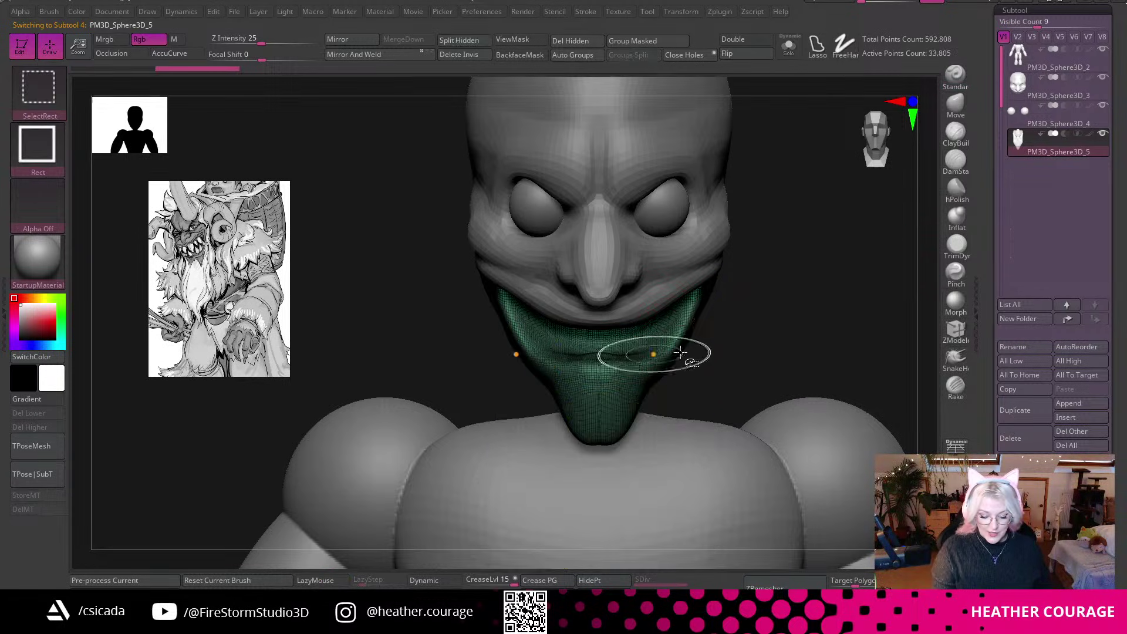
alt+drag(819, 274, 818, 363)
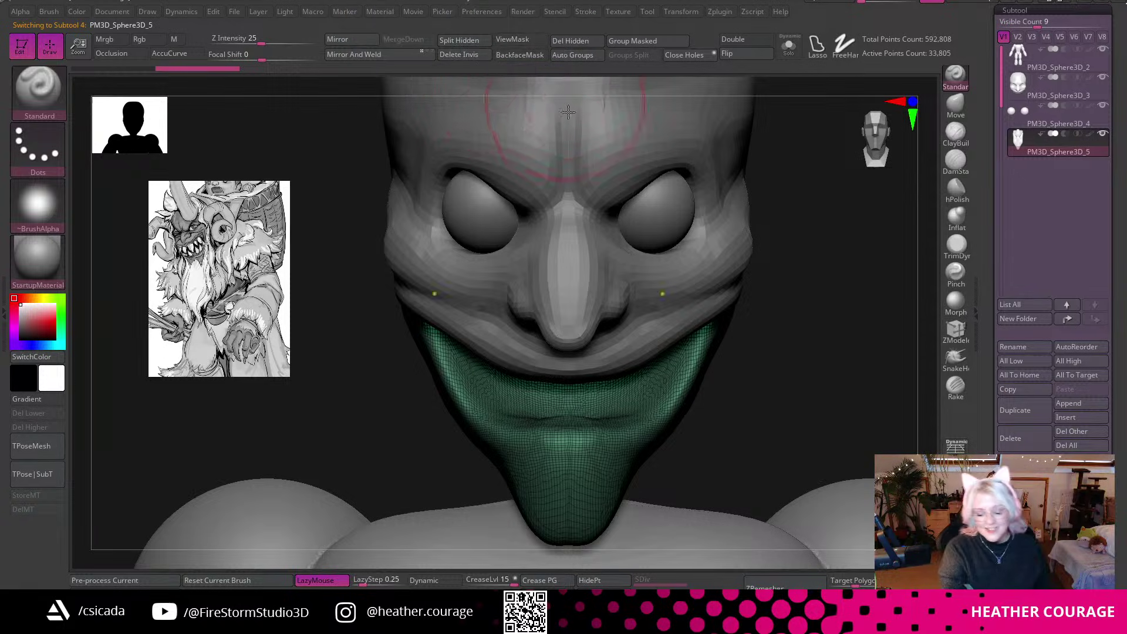
click(459, 40)
ctrl+right_drag(849, 348, 832, 317)
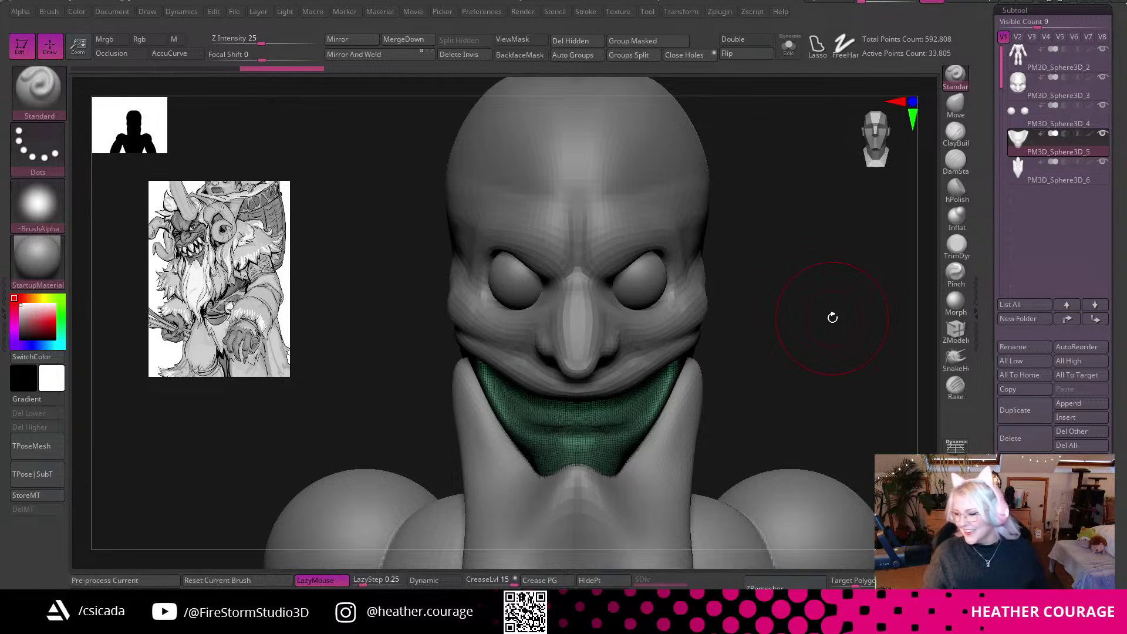
Make the body subtool active and ZRemesh it into a lighter, even quad mesh.
drag(803, 398, 790, 392)
mouse_move(775, 355)
mouse_down()
mouse_move(752, 323)
mouse_move(843, 290)
mouse_move(855, 270)
mouse_up()
click(876, 163)
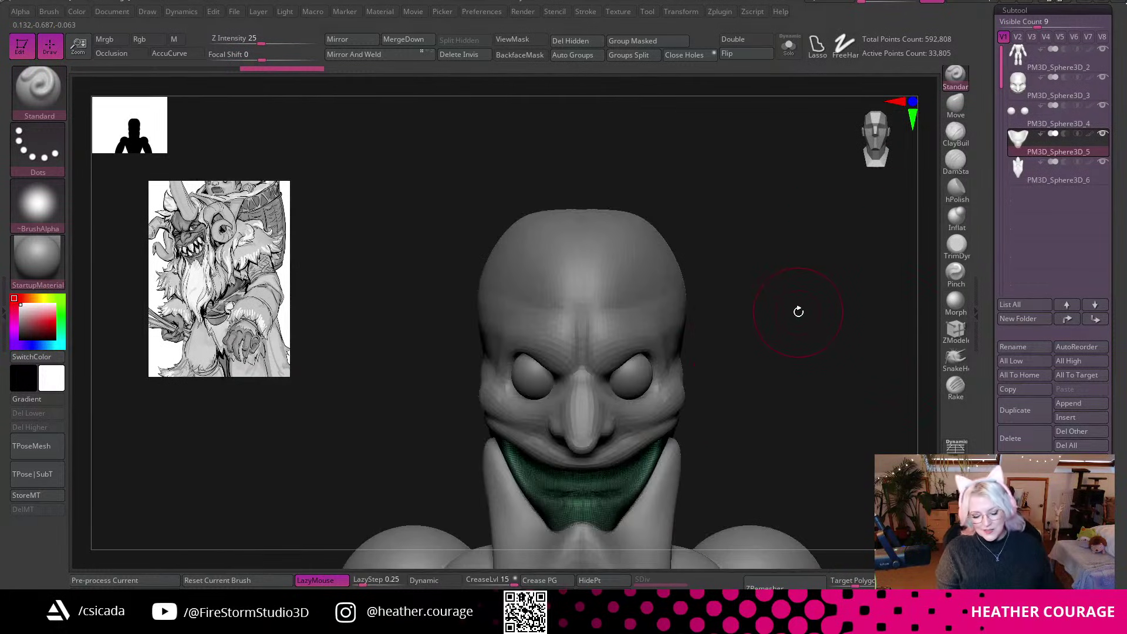
key(space)
mouse_move(795, 308)
mouse_down()
mouse_move(793, 364)
mouse_move(763, 411)
mouse_up()
key(space)
mouse_move(779, 339)
mouse_down()
mouse_move(767, 339)
mouse_move(811, 383)
mouse_up()
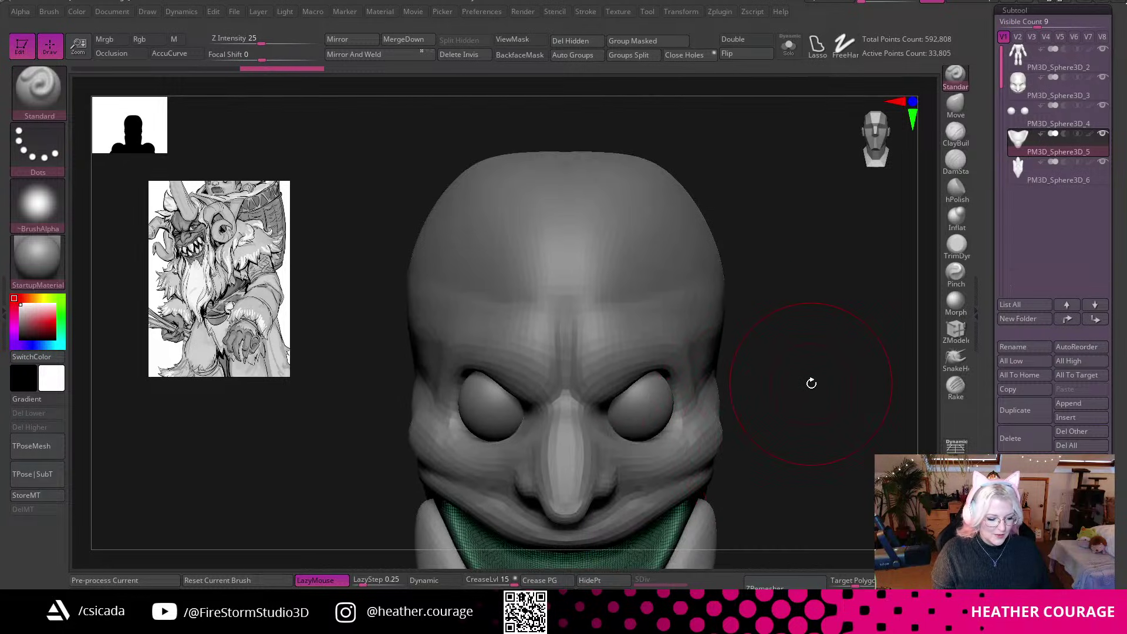
mouse_move(820, 440)
alt+mouse_down()
mouse_move(785, 325)
mouse_move(727, 206)
mouse_move(816, 352)
mouse_move(808, 289)
alt+mouse_up()
alt+click(737, 339)
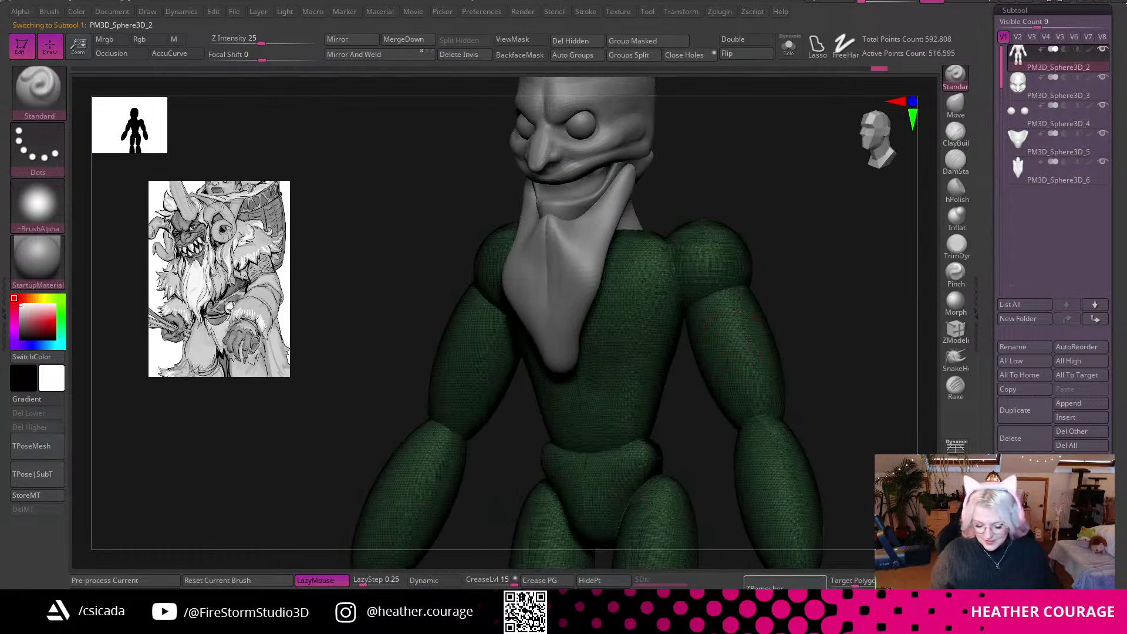
click(784, 583)
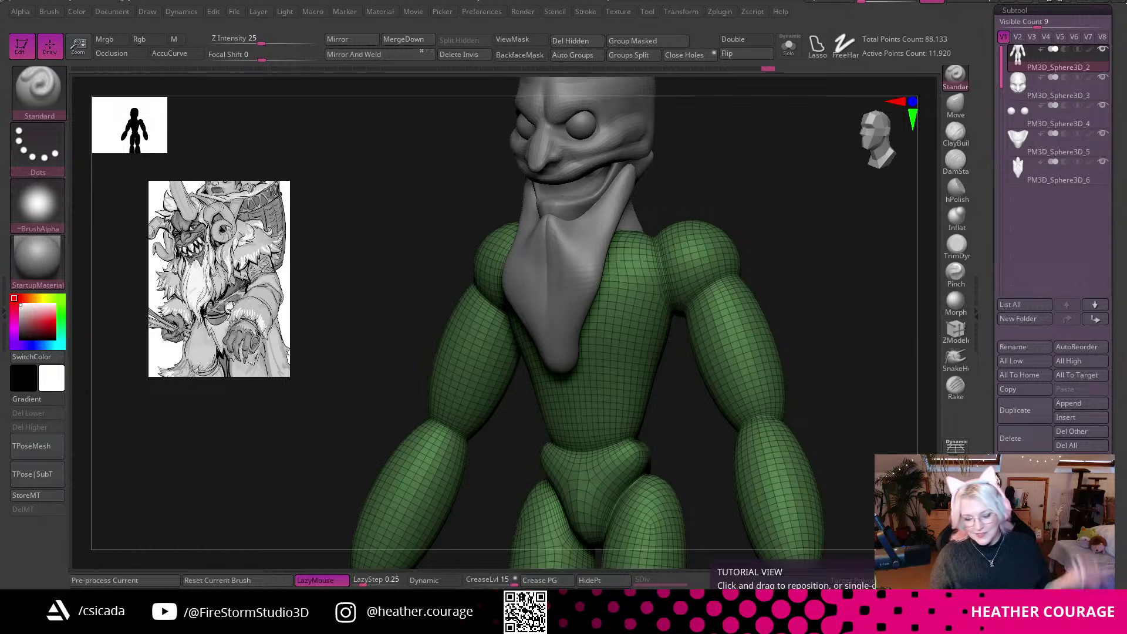
Turn off the polyframe display and solo the body subtool so that only the body is shown.
mouse_move(834, 350)
mouse_down()
mouse_move(851, 359)
mouse_move(820, 344)
mouse_move(762, 380)
mouse_move(790, 425)
mouse_move(593, 513)
mouse_move(782, 390)
mouse_move(888, 270)
mouse_move(825, 260)
mouse_move(835, 317)
mouse_move(822, 164)
mouse_move(846, 176)
mouse_up()
key(shift+f)
key(shift)
click(787, 46)
mouse_move(802, 335)
alt+mouse_down()
mouse_move(788, 339)
mouse_move(810, 345)
mouse_move(805, 330)
mouse_move(773, 342)
mouse_move(833, 312)
alt+mouse_up()
key(space)
mouse_move(640, 284)
shift+mouse_down()
mouse_move(633, 267)
mouse_move(640, 282)
shift+mouse_up()
key(ctrl+z)
Build up clay with the ClayBuildup brush where the shoulders meet the torso at the back.
click(956, 133)
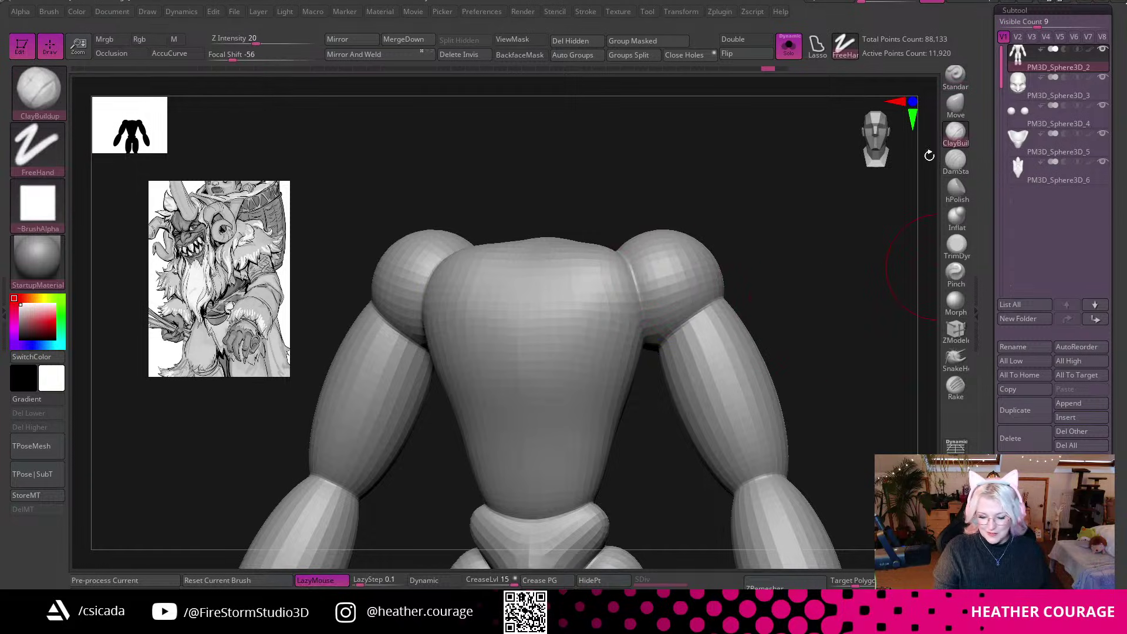
mouse_move(741, 253)
mouse_down()
mouse_move(717, 283)
mouse_move(777, 252)
mouse_move(701, 246)
mouse_move(785, 243)
mouse_move(812, 332)
mouse_move(827, 282)
mouse_move(684, 347)
mouse_move(673, 374)
mouse_move(707, 323)
mouse_move(709, 347)
mouse_up()
mouse_move(807, 248)
alt+mouse_down()
mouse_move(794, 186)
mouse_move(763, 164)
alt+mouse_up()
drag(679, 288, 747, 297)
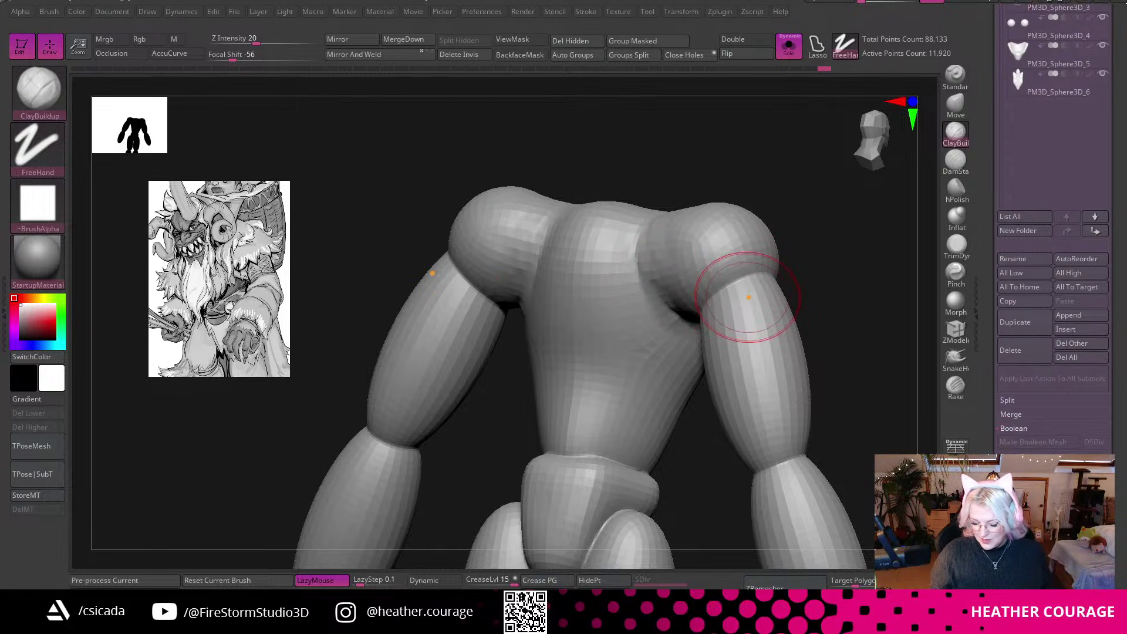
Open the body's Geometry settings and DynaMesh it at resolution 128.
drag(1022, 458, 1022, 398)
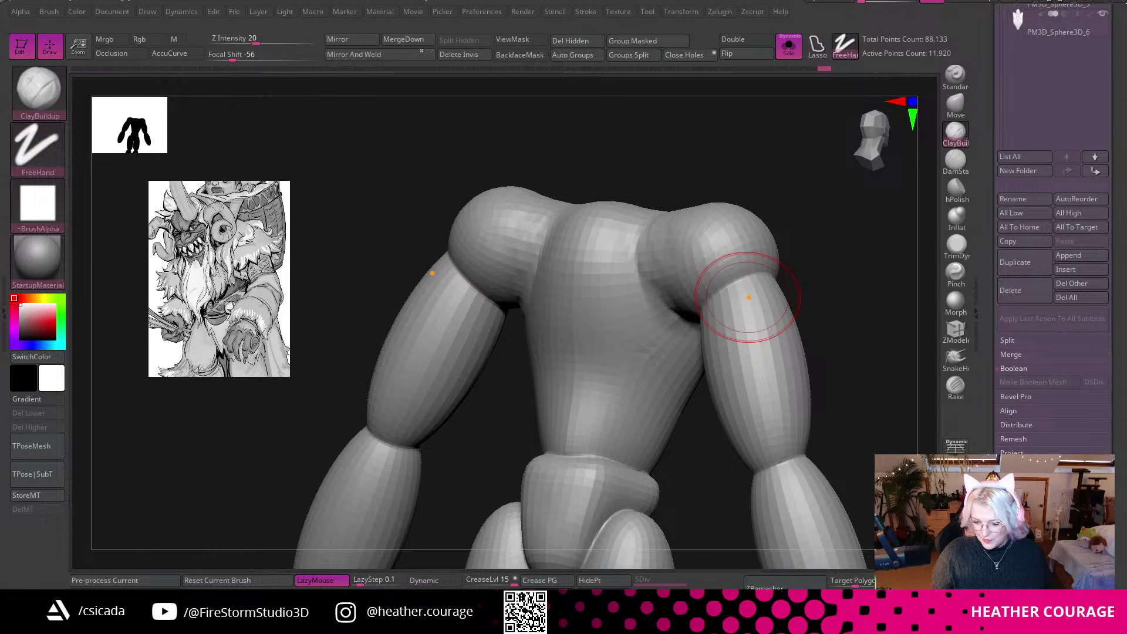
scroll(1011, 446, down, 5)
click(1017, 254)
Fill and blend the joints between shoulders, upper back and arms with clay strokes, re-DynaMeshing the body.
mouse_move(873, 378)
mouse_down()
mouse_move(675, 294)
mouse_move(675, 247)
mouse_up()
mouse_move(669, 310)
mouse_down()
mouse_move(675, 294)
mouse_move(663, 305)
mouse_move(655, 274)
mouse_move(671, 231)
mouse_up()
alt+drag(819, 227, 837, 169)
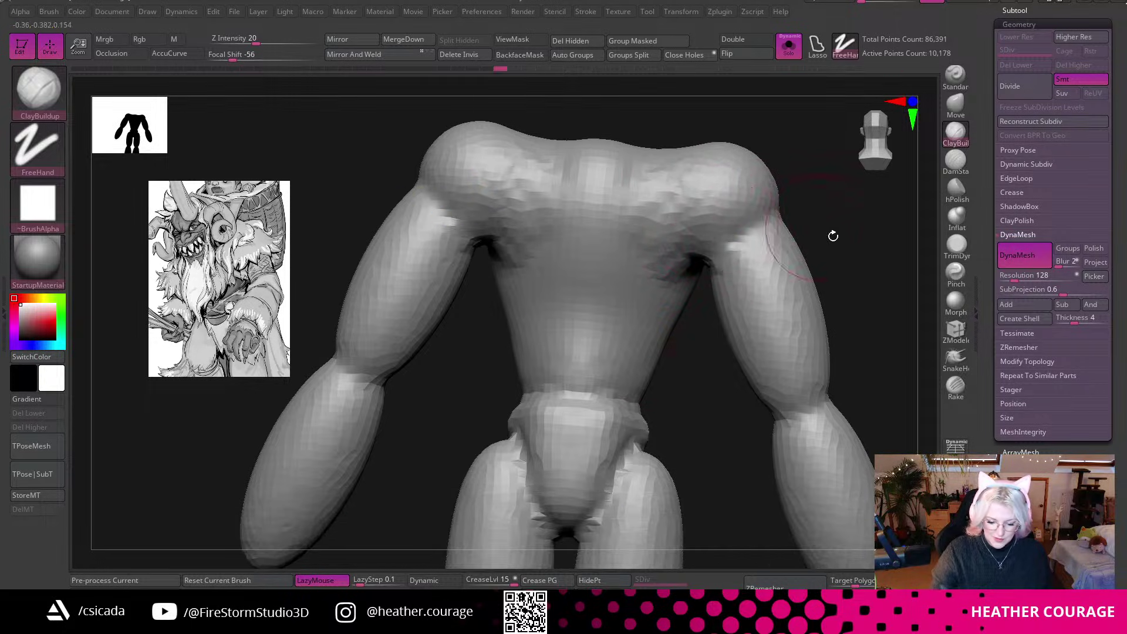
ctrl+click(848, 214)
ctrl+drag(870, 232, 879, 306)
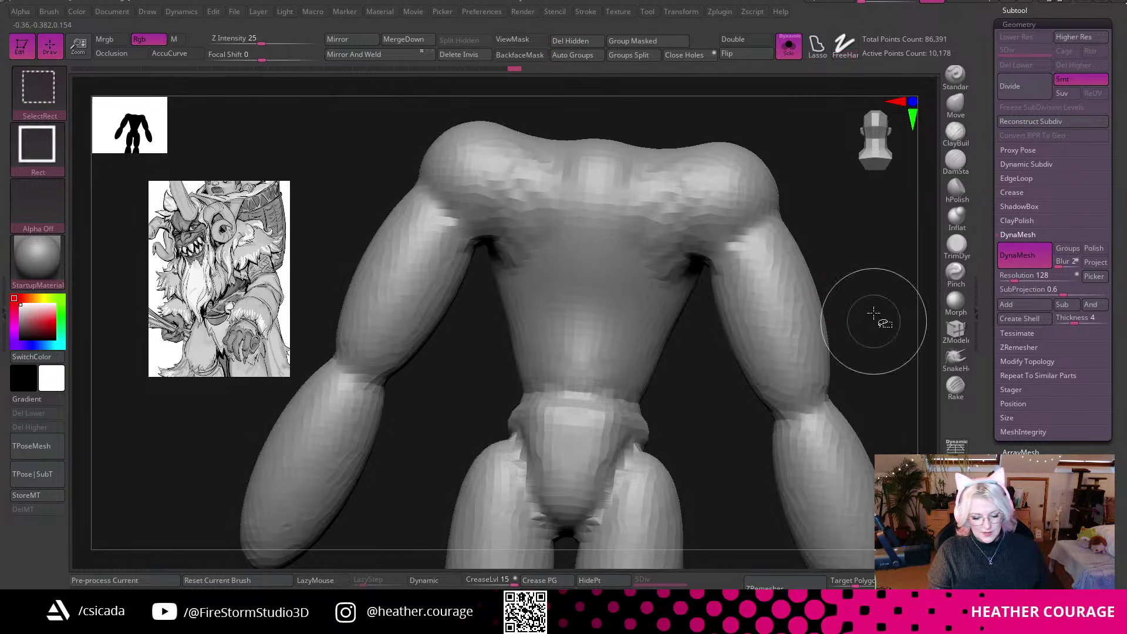
alt+drag(871, 259, 880, 147)
alt+drag(854, 297, 868, 302)
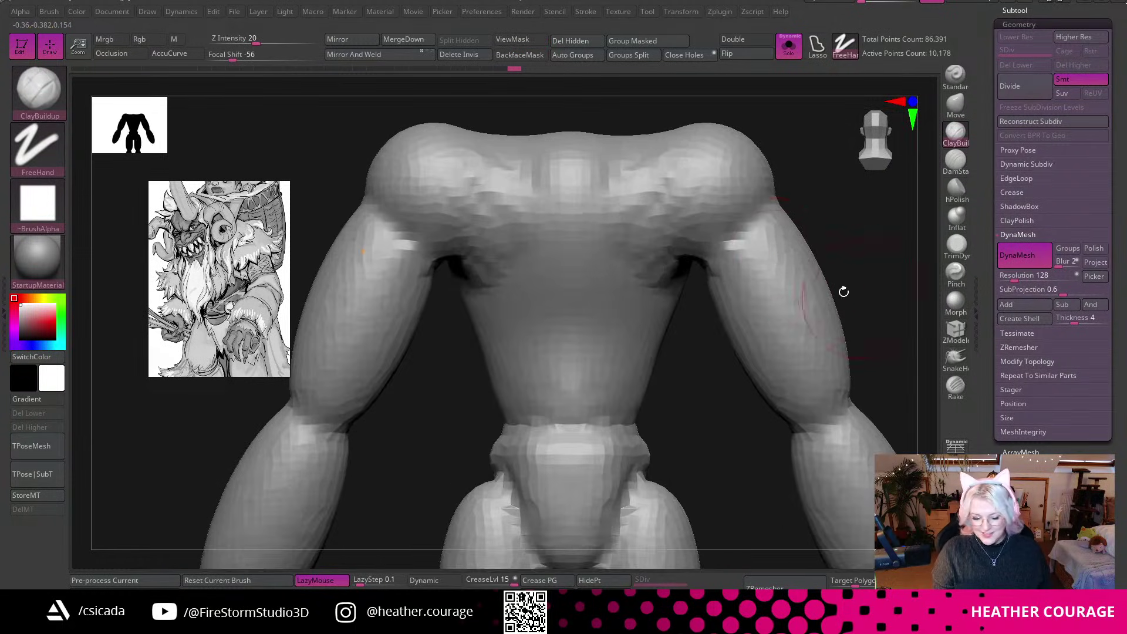
key(ctrl+shift+z)
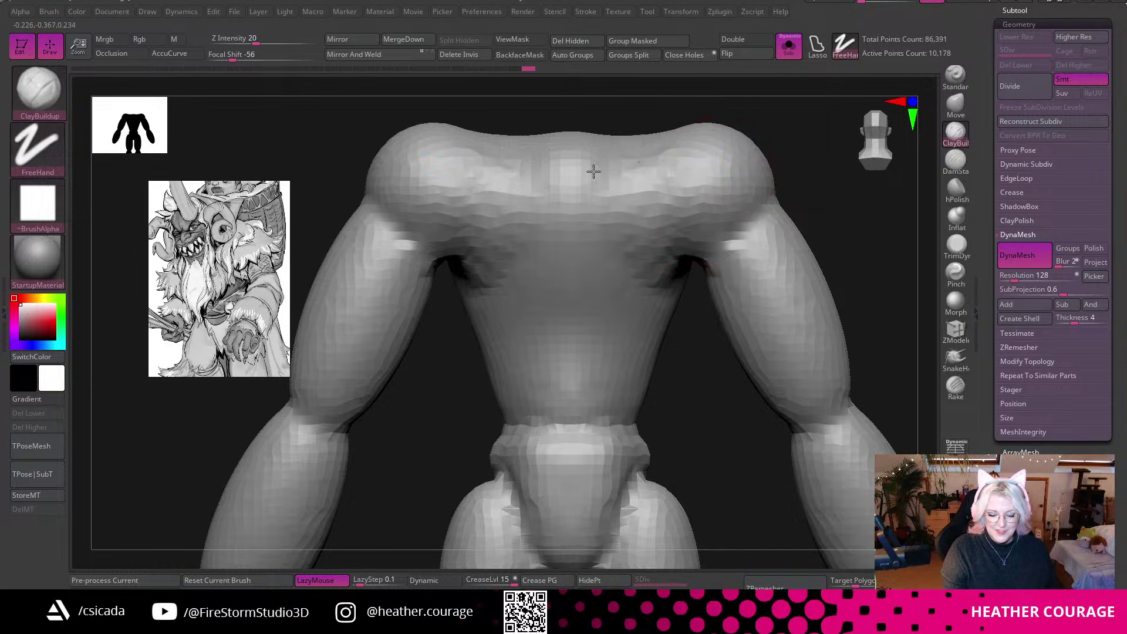
Set the ClayBuildup focal shift to -30 and build up the buttocks to join the pelvis to the thighs.
key(space)
mouse_move(847, 205)
mouse_down()
mouse_move(858, 206)
mouse_move(848, 164)
mouse_up()
key(space)
mouse_move(604, 430)
mouse_down()
mouse_move(616, 429)
mouse_move(605, 417)
mouse_move(625, 398)
mouse_move(614, 347)
mouse_up()
drag(719, 447, 599, 322)
mouse_move(504, 238)
mouse_down()
mouse_move(488, 246)
mouse_move(600, 323)
mouse_up()
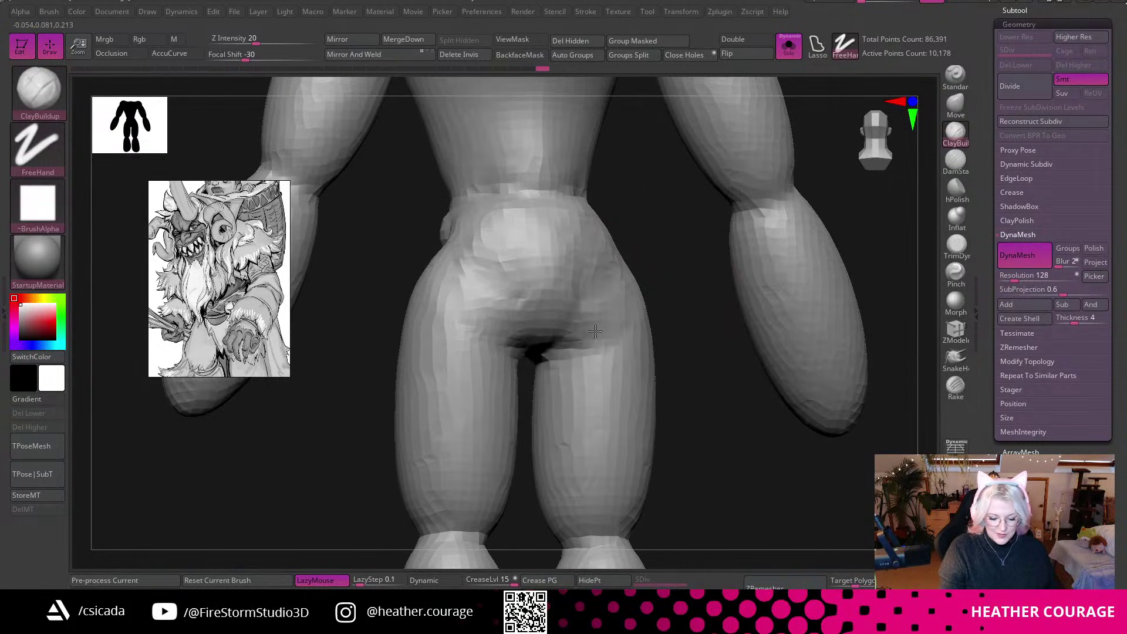
mouse_move(495, 312)
mouse_down()
mouse_move(465, 302)
mouse_move(490, 284)
mouse_move(506, 297)
mouse_move(467, 252)
mouse_up()
mouse_move(709, 382)
mouse_down()
mouse_move(747, 448)
mouse_move(731, 443)
mouse_move(760, 430)
mouse_move(651, 364)
mouse_move(570, 263)
mouse_move(772, 297)
mouse_move(456, 284)
mouse_move(517, 375)
mouse_up()
Re-DynaMesh the body and fill the transitions between the outer hips and the waist with clay.
mouse_move(775, 325)
alt+mouse_down()
mouse_move(772, 404)
mouse_move(792, 413)
alt+mouse_up()
mouse_move(674, 347)
mouse_down()
mouse_move(695, 392)
mouse_move(740, 108)
mouse_move(709, 293)
mouse_move(624, 317)
mouse_up()
mouse_move(776, 274)
ctrl+mouse_down()
mouse_move(787, 410)
mouse_move(745, 399)
ctrl+mouse_up()
drag(624, 368, 661, 440)
alt+drag(757, 375, 736, 320)
mouse_move(675, 362)
mouse_down()
mouse_move(674, 272)
mouse_move(681, 370)
mouse_move(689, 246)
mouse_up()
mouse_move(740, 384)
mouse_down()
mouse_move(687, 272)
mouse_move(689, 235)
mouse_up()
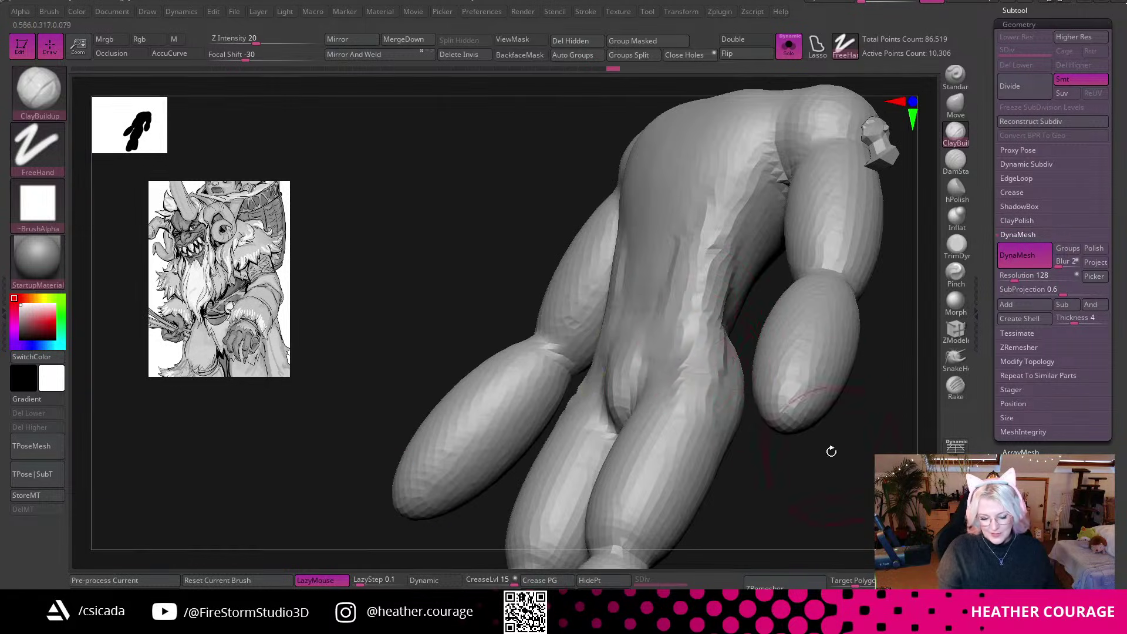
Build up and smooth the crease between the waist and the buttocks from the side and back.
drag(835, 455, 740, 393)
drag(732, 355, 757, 311)
mouse_move(839, 493)
alt+mouse_down()
mouse_move(784, 459)
mouse_move(790, 385)
alt+mouse_up()
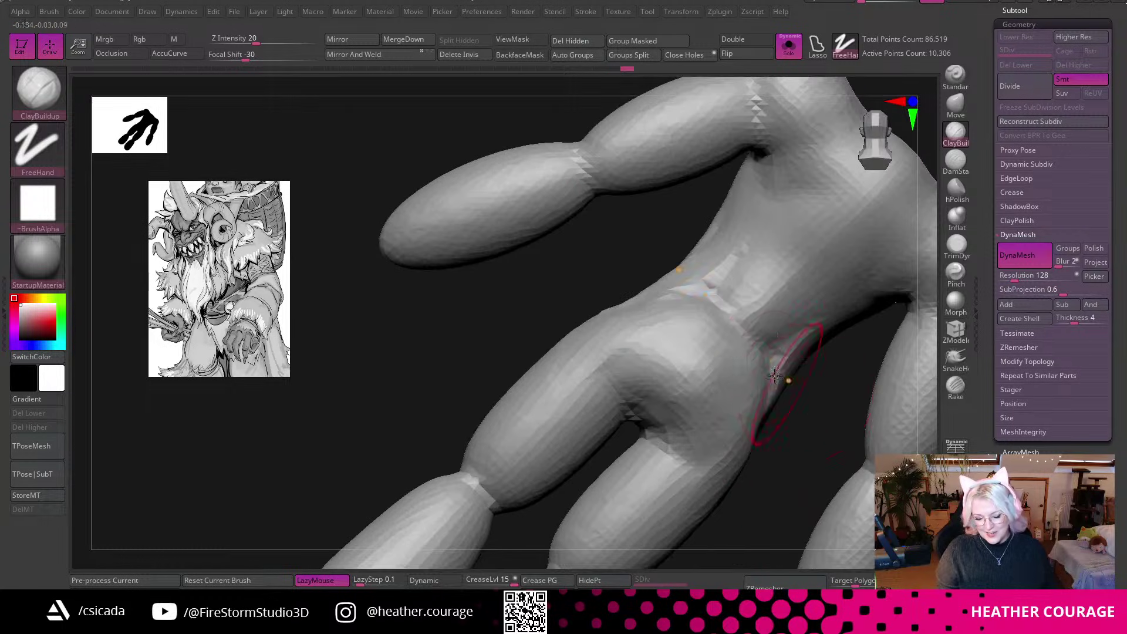
drag(780, 332, 825, 342)
key(shift)
key(shift)
key(shift)
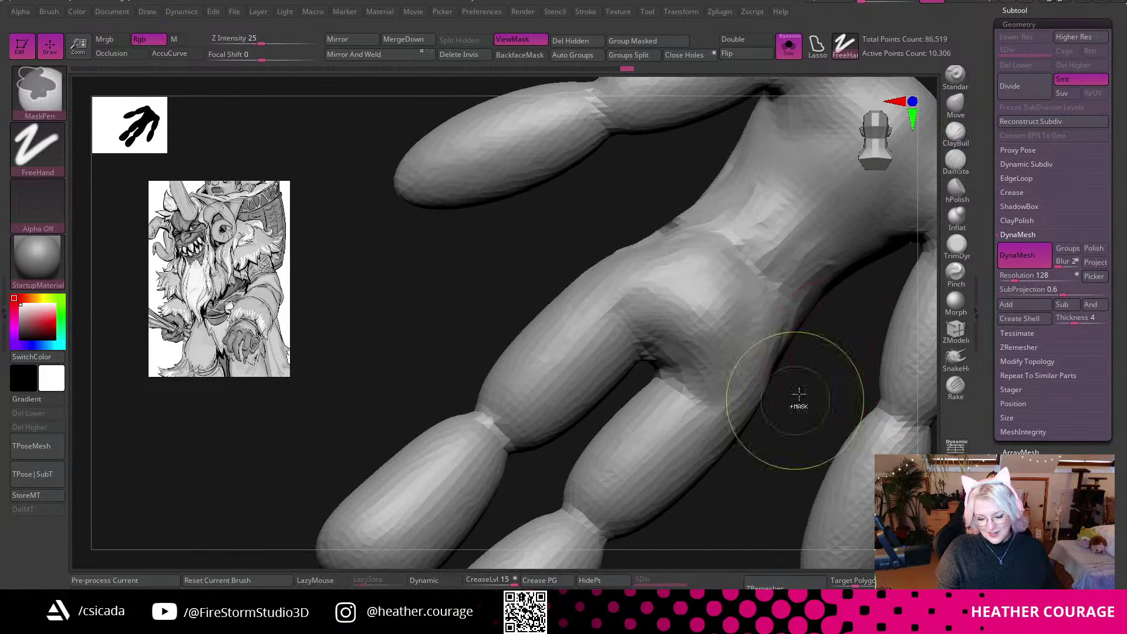
key(shift)
key(shift)
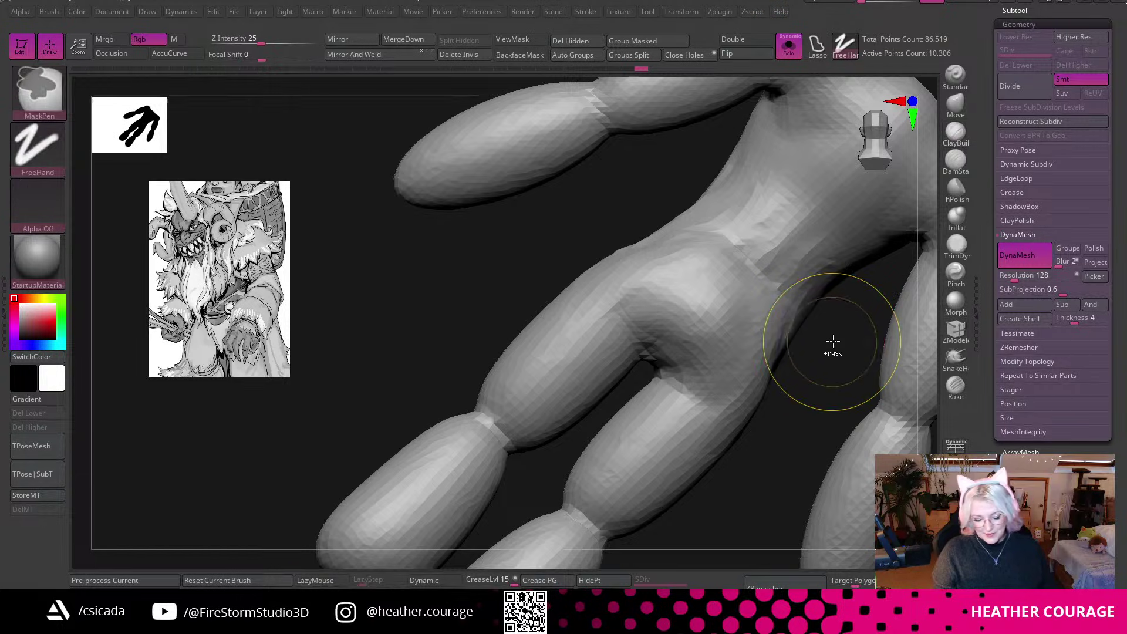
Fill out the lower back above the buttocks from the back view and re-DynaMesh the body.
click(884, 156)
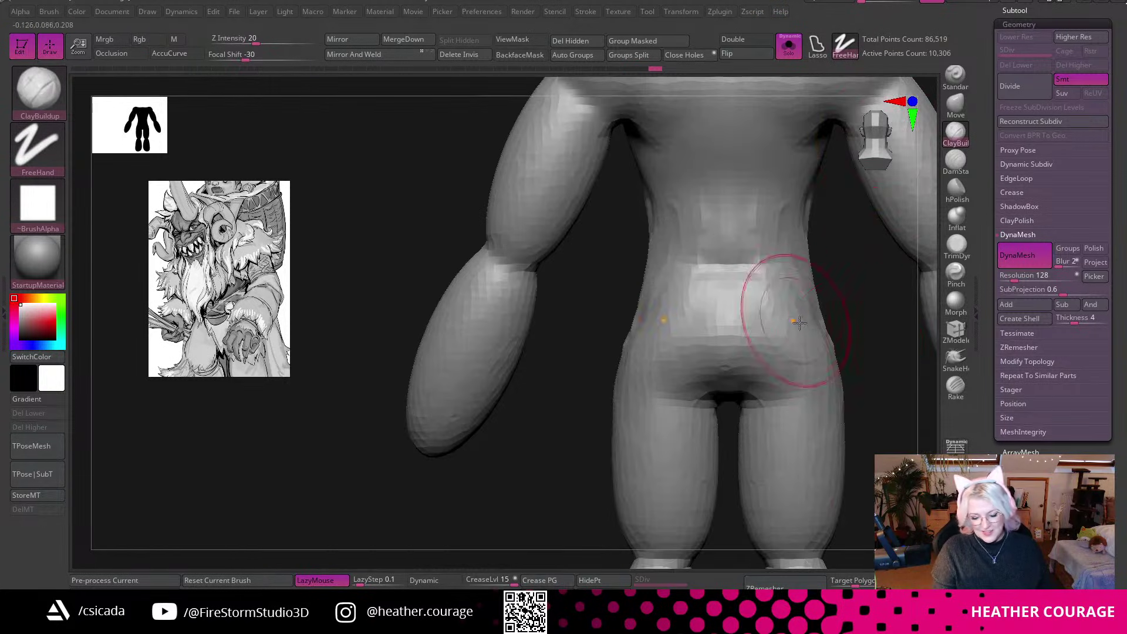
ctrl+drag(843, 322, 780, 312)
mouse_move(695, 314)
mouse_down()
mouse_move(687, 290)
mouse_move(684, 300)
mouse_move(667, 281)
mouse_up()
ctrl+drag(810, 376, 866, 488)
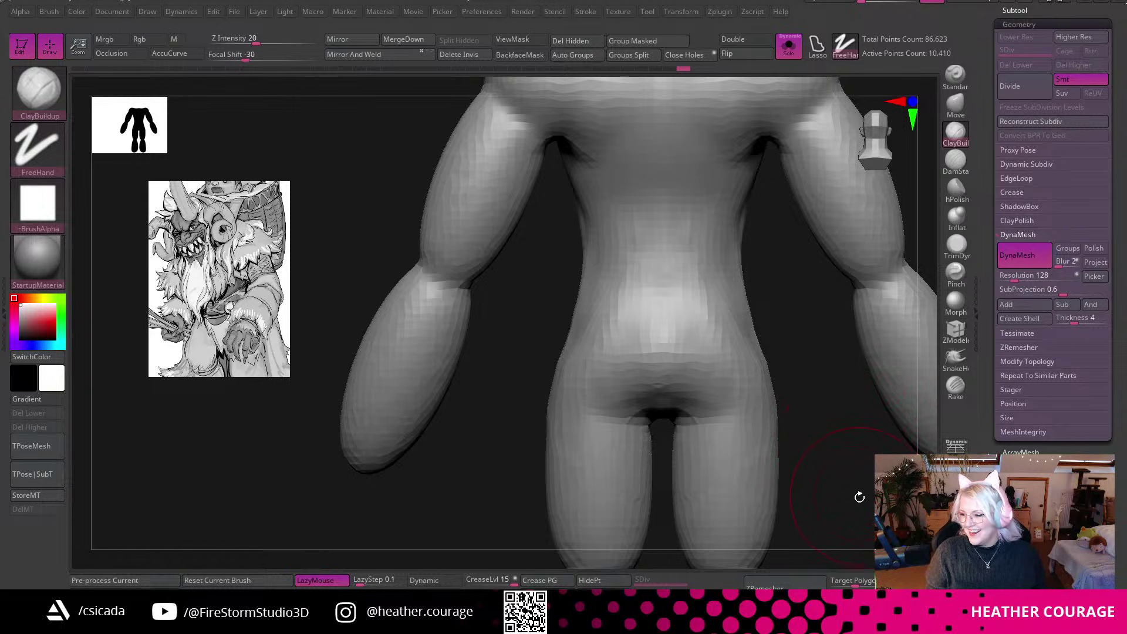
Blend the front of the pelvis into the thighs and waist with clay strokes and re-DynaMesh the body.
alt+drag(840, 500, 826, 293)
drag(750, 407, 688, 359)
mouse_move(822, 422)
mouse_down()
mouse_move(817, 402)
mouse_move(720, 388)
mouse_move(737, 370)
mouse_move(731, 405)
mouse_up()
drag(878, 444, 915, 440)
drag(719, 370, 707, 397)
mouse_move(840, 436)
mouse_down()
mouse_move(867, 436)
mouse_move(827, 443)
mouse_move(815, 354)
mouse_up()
ctrl+drag(815, 302, 823, 455)
Smooth the belly into the pelvis on the front of the torso and refresh the DynaMesh.
mouse_move(822, 357)
alt+mouse_down()
mouse_move(793, 285)
mouse_move(781, 471)
mouse_move(885, 335)
mouse_move(822, 363)
mouse_move(780, 304)
mouse_move(823, 279)
alt+mouse_up()
drag(590, 322, 588, 331)
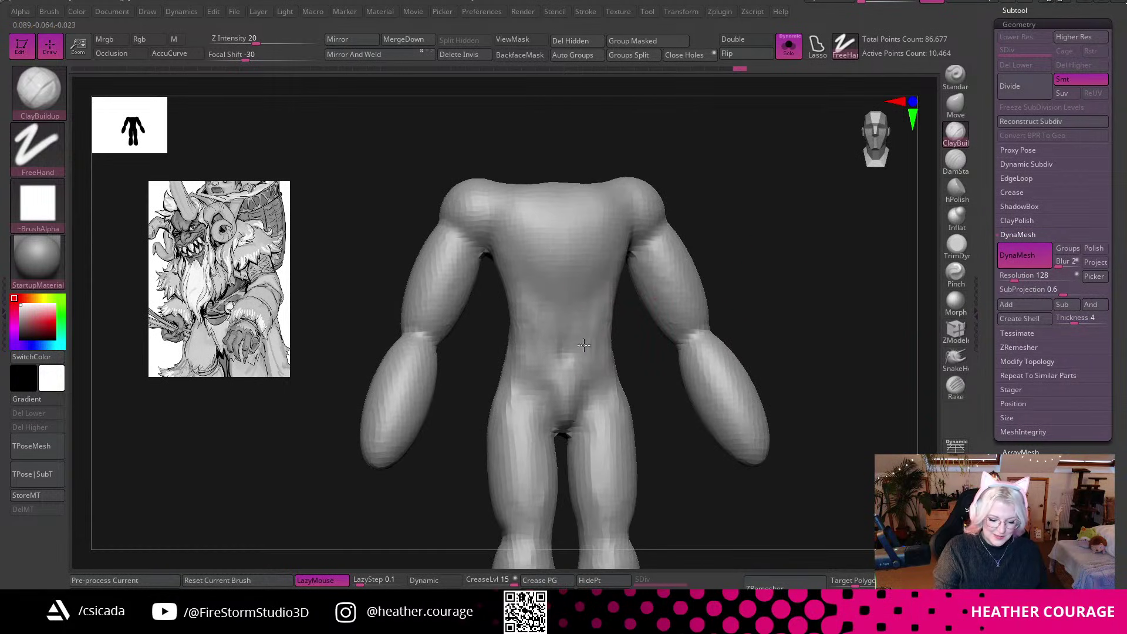
key(ctrl)
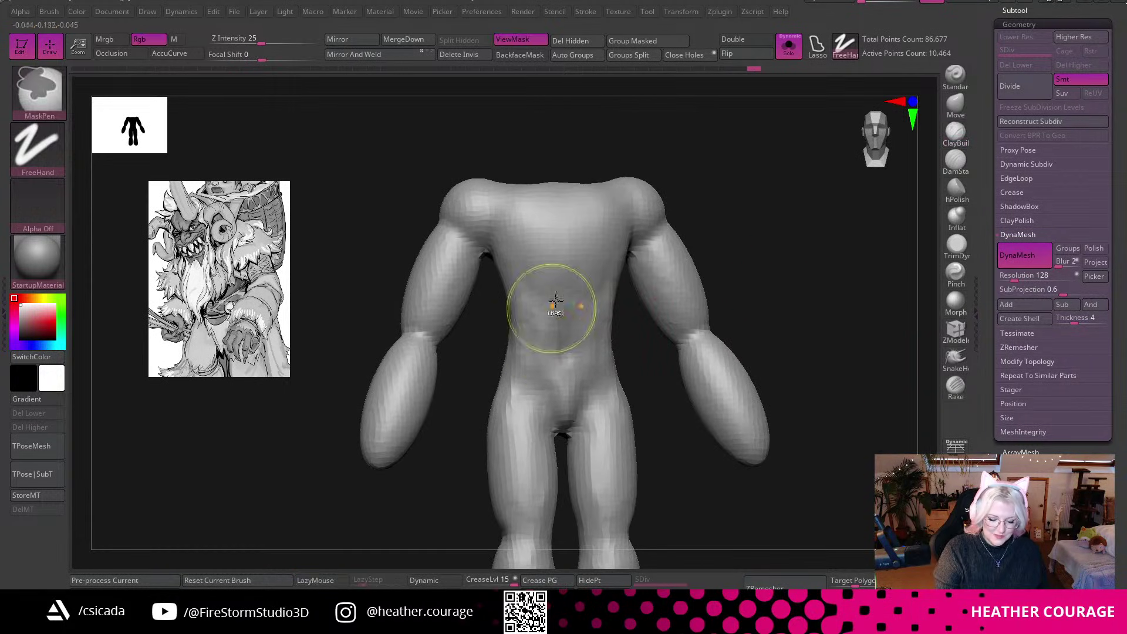
mouse_move(768, 344)
mouse_down()
mouse_move(768, 312)
mouse_move(808, 292)
mouse_move(805, 316)
mouse_up()
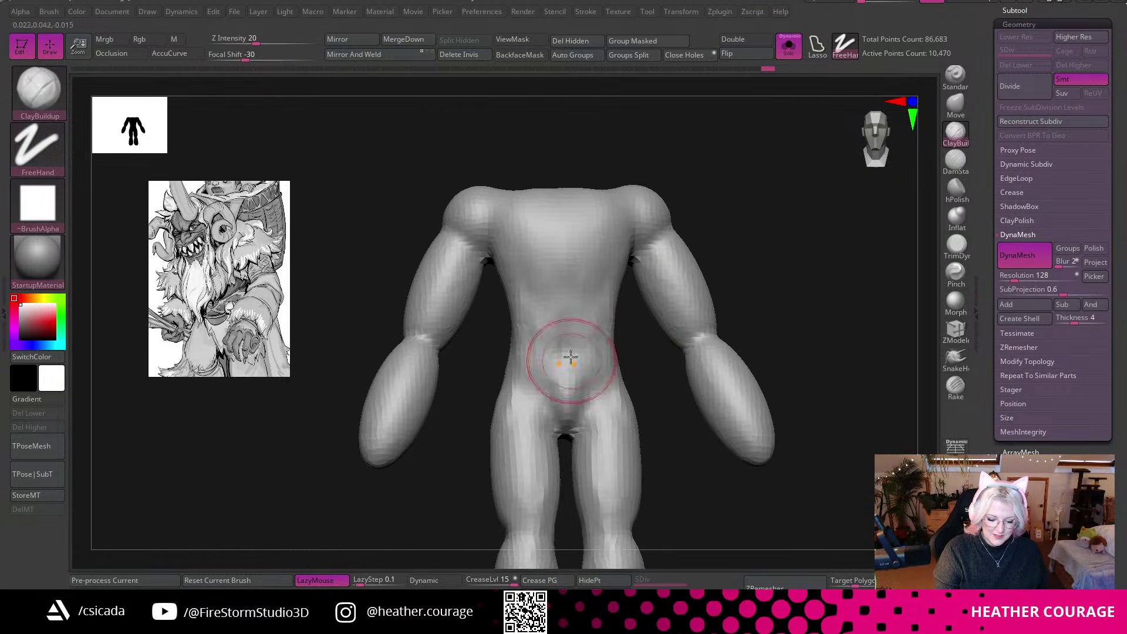
drag(569, 358, 561, 327)
ctrl+drag(649, 449, 684, 558)
alt+drag(786, 388, 798, 329)
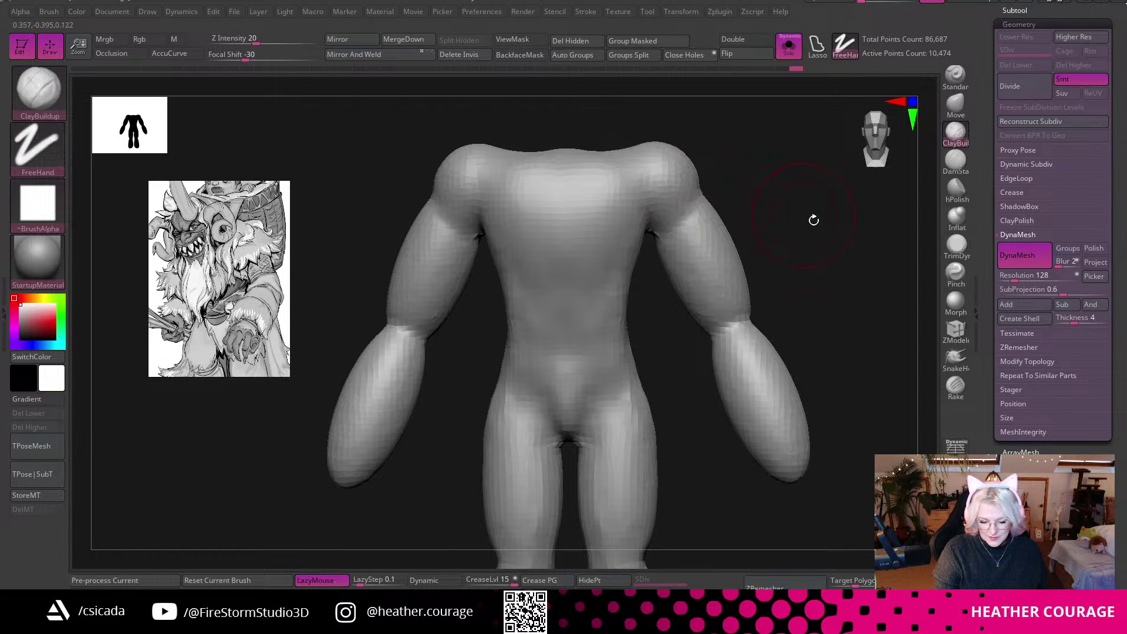
Build clay along the back of the arms to blend the shoulders, upper arms, elbows and forearms together.
shift+drag(804, 215, 708, 205)
shift+right_drag(720, 278, 786, 258)
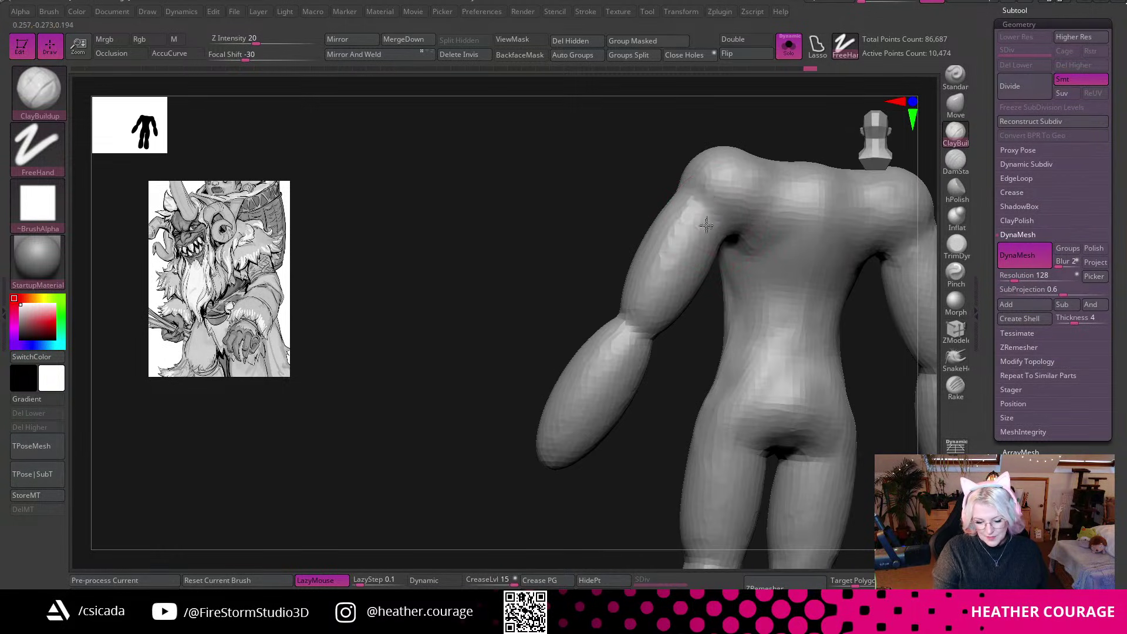
drag(709, 207, 704, 206)
mouse_move(636, 337)
mouse_down()
mouse_move(653, 297)
mouse_move(610, 363)
mouse_up()
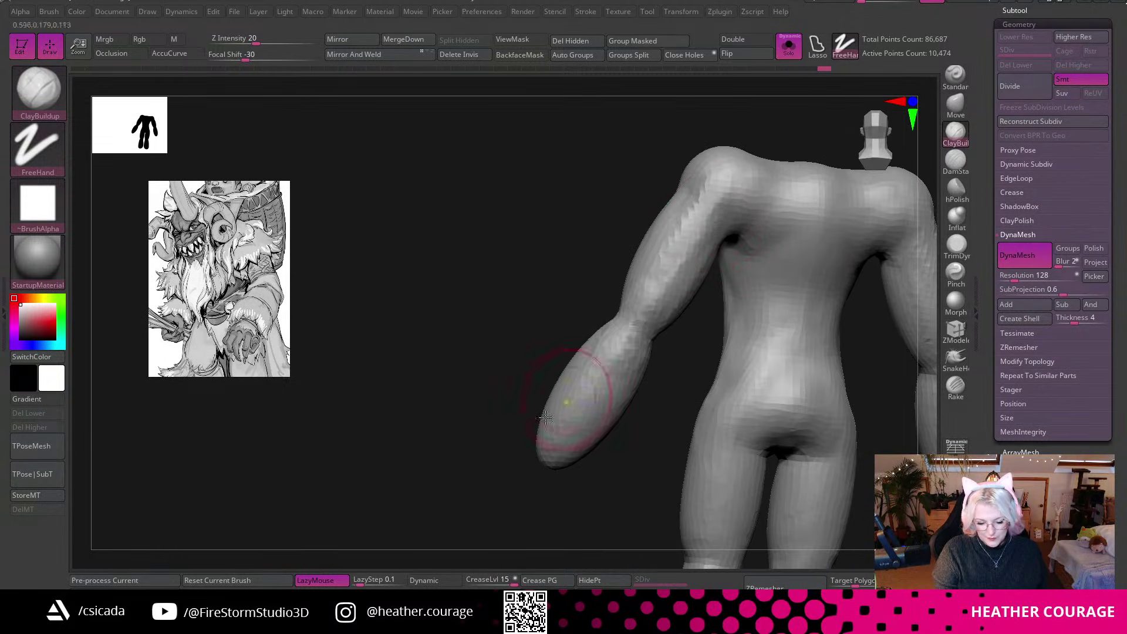
right_drag(572, 397, 617, 383)
drag(661, 346, 679, 317)
mouse_move(868, 313)
mouse_down()
mouse_move(852, 302)
mouse_move(728, 329)
mouse_up()
mouse_move(594, 452)
mouse_down()
mouse_move(609, 414)
mouse_move(599, 452)
mouse_move(710, 470)
mouse_up()
mouse_move(675, 422)
mouse_down()
mouse_move(779, 422)
mouse_move(573, 443)
mouse_move(549, 457)
mouse_up()
Re-DynaMesh the body and continue blending its limb joints, including the outer hip and the knees.
ctrl+drag(675, 400, 722, 266)
alt+drag(688, 364, 827, 321)
mouse_move(757, 387)
mouse_down()
mouse_move(847, 370)
mouse_move(810, 305)
mouse_move(660, 357)
mouse_move(672, 381)
mouse_up()
drag(793, 304, 253, 311)
mouse_move(336, 467)
alt+mouse_down()
mouse_move(291, 483)
mouse_move(246, 469)
alt+mouse_up()
key(ctrl+h)
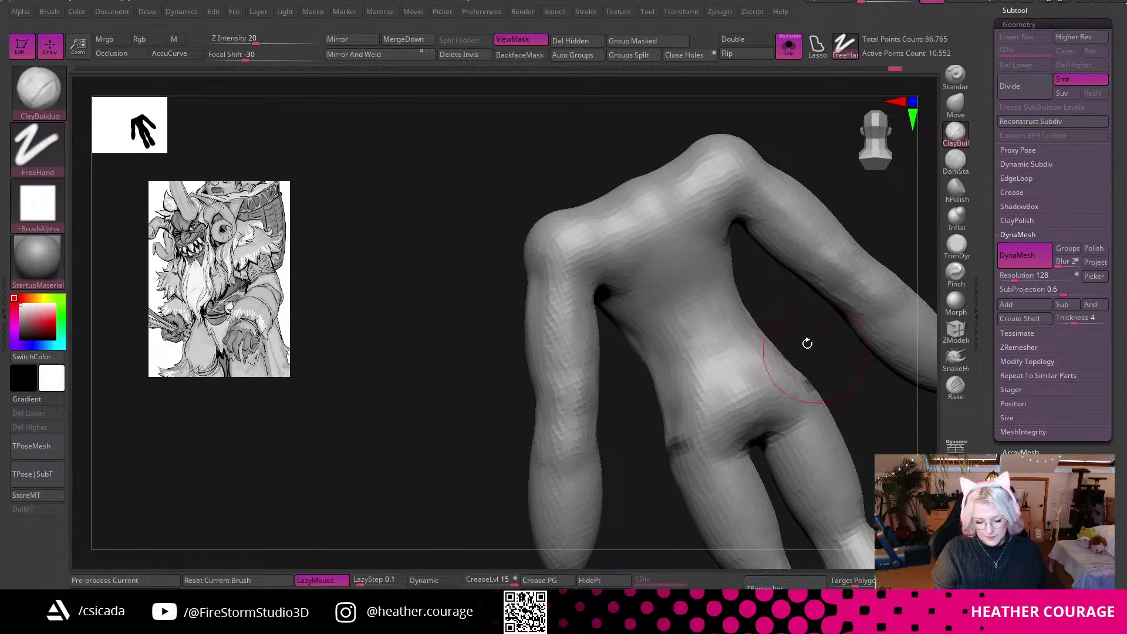
mouse_move(385, 531)
mouse_down()
mouse_move(553, 385)
mouse_move(862, 241)
mouse_move(822, 231)
mouse_move(801, 278)
mouse_up()
Touch up the front of the pelvis with the reference's lower half in view and re-DynaMesh the body.
drag(236, 323, 230, 252)
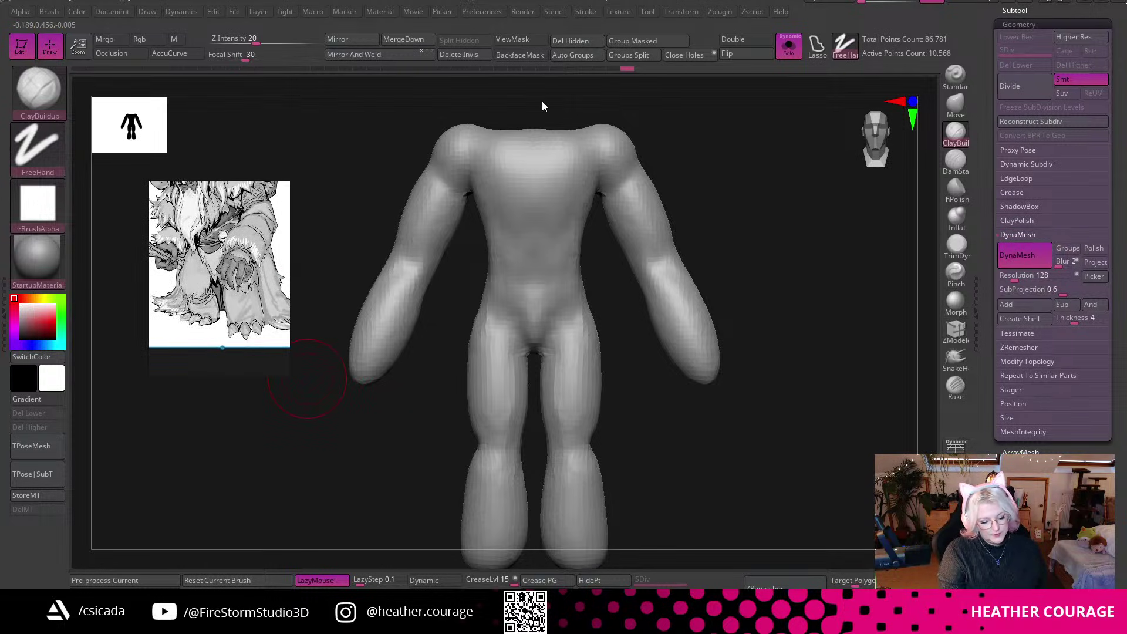
mouse_move(792, 254)
mouse_down()
mouse_move(865, 252)
mouse_move(800, 237)
mouse_move(801, 273)
mouse_up()
mouse_move(504, 352)
mouse_down()
mouse_move(530, 340)
mouse_move(515, 320)
mouse_move(522, 349)
mouse_up()
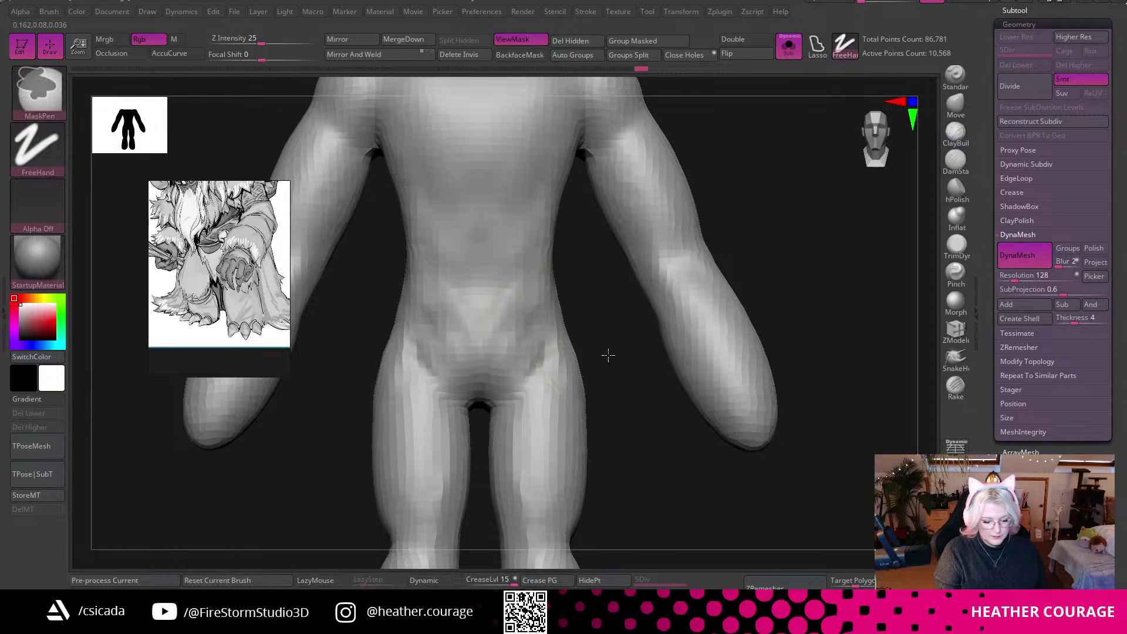
alt+drag(654, 463, 717, 299)
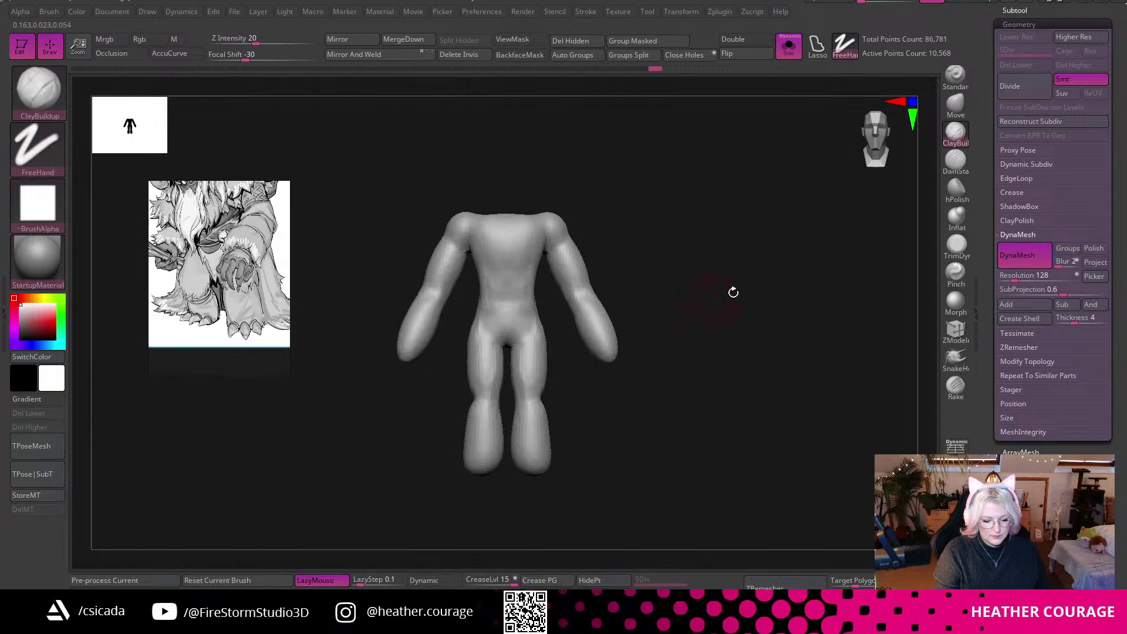
mouse_move(747, 408)
ctrl+mouse_down()
mouse_move(706, 389)
mouse_move(695, 356)
mouse_move(709, 400)
mouse_move(733, 393)
ctrl+mouse_up()
Mask everything above the knees, nudge the lower legs slightly upward to shorten the legs, and clear the mask.
key(ctrl)
ctrl+drag(516, 360, 656, 519)
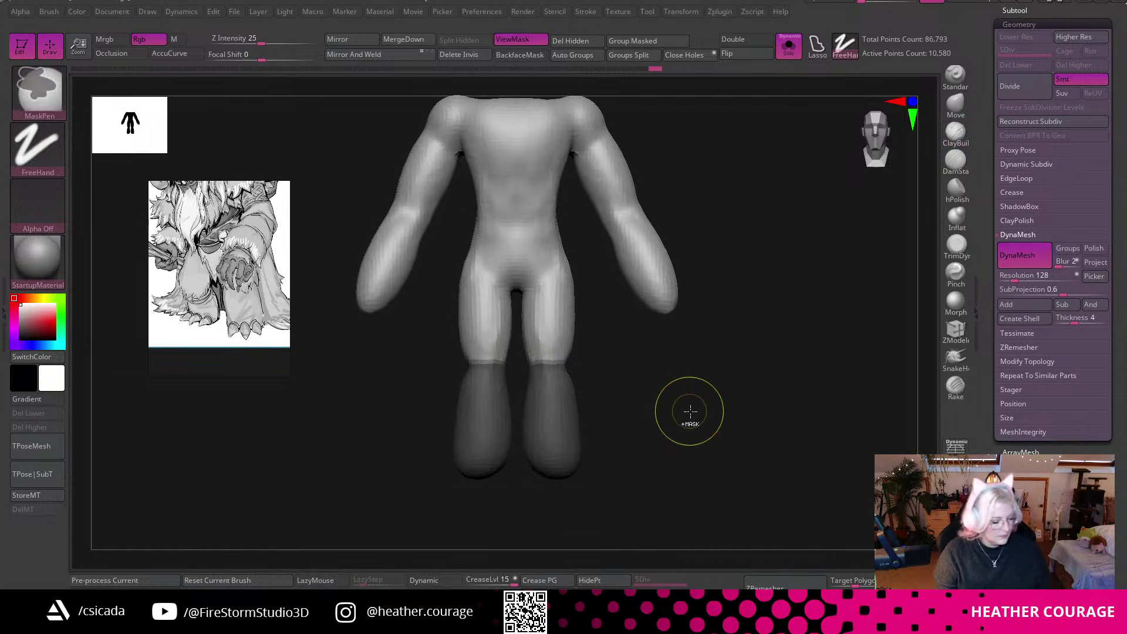
ctrl+click(711, 439)
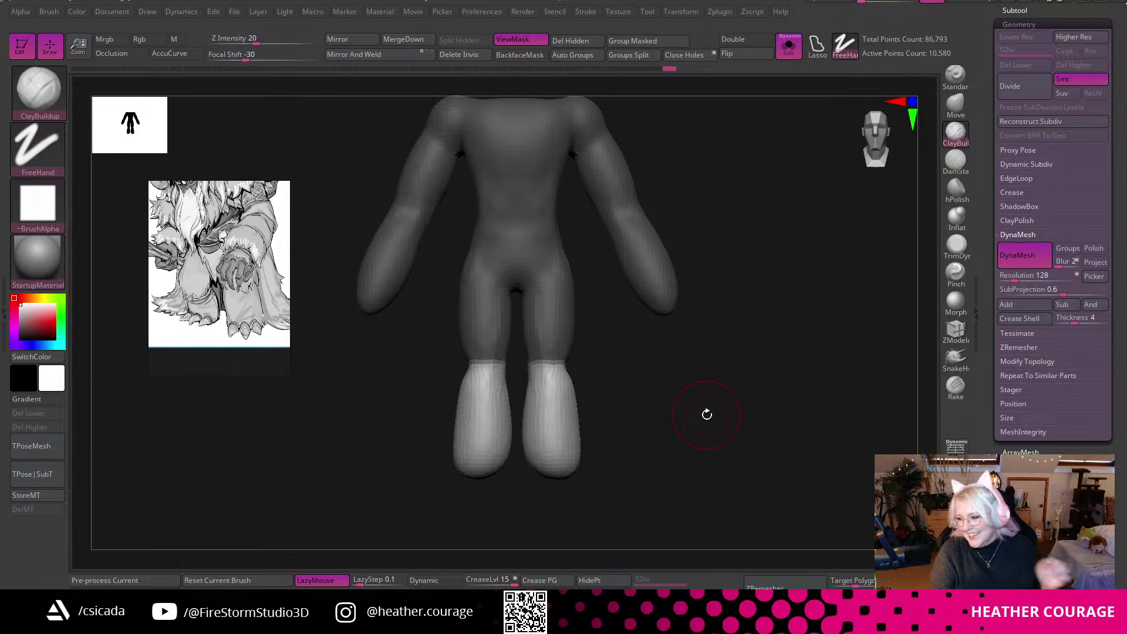
key(w)
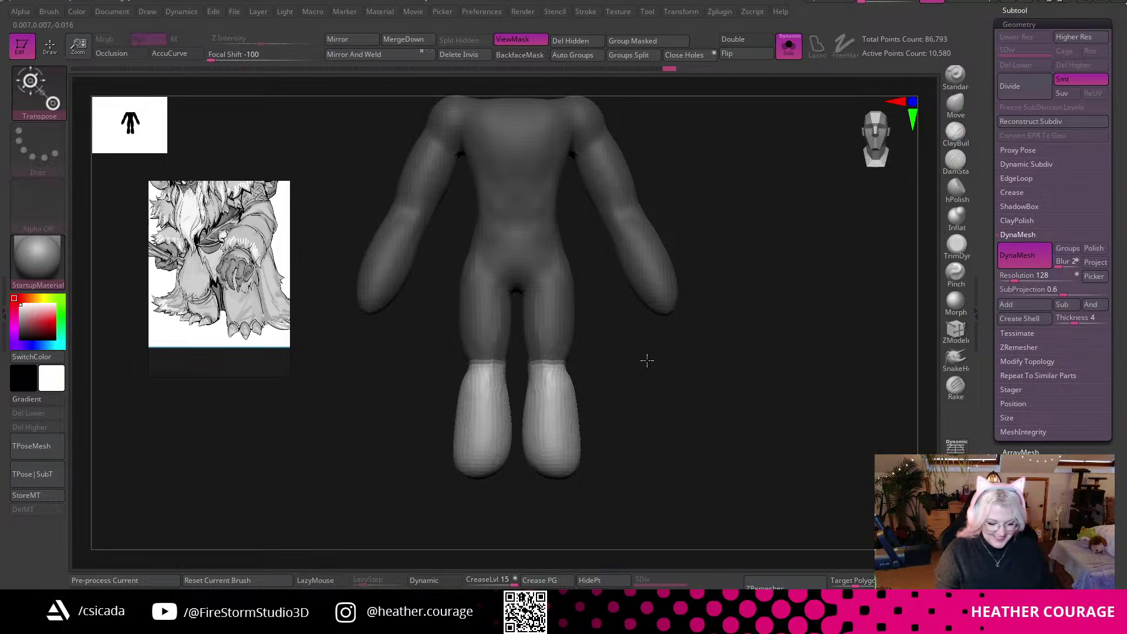
click(878, 147)
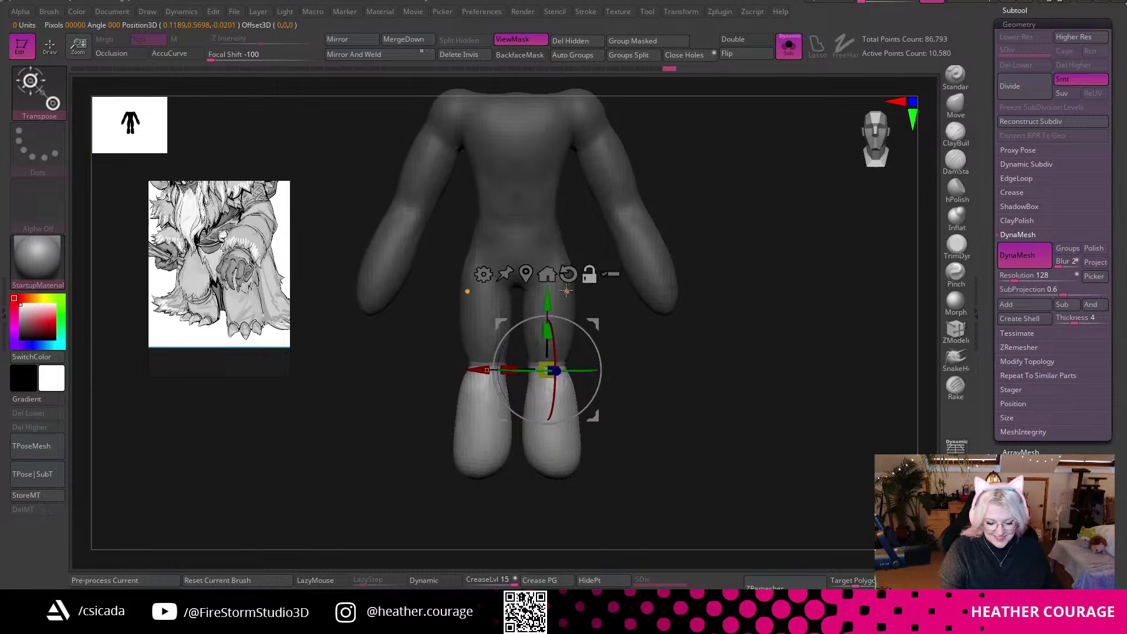
mouse_move(546, 301)
mouse_down()
mouse_move(545, 316)
mouse_move(545, 296)
mouse_up()
ctrl+right_drag(634, 395, 686, 466)
mouse_move(543, 310)
mouse_down()
mouse_move(544, 299)
mouse_move(547, 319)
mouse_move(546, 300)
mouse_up()
key(ctrl)
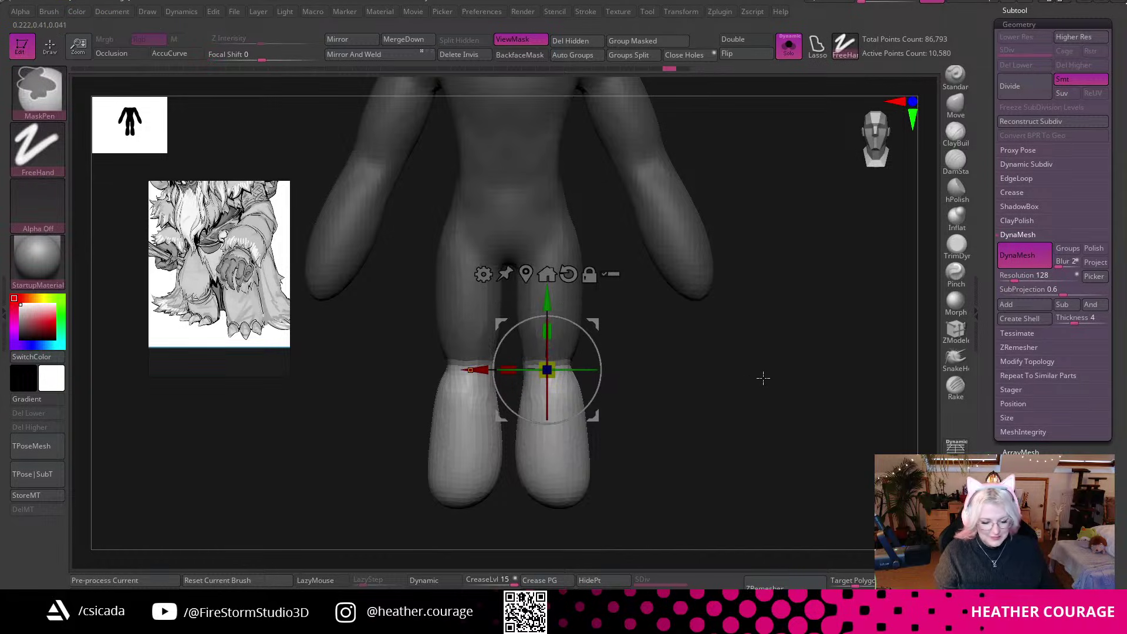
key(ctrl+h)
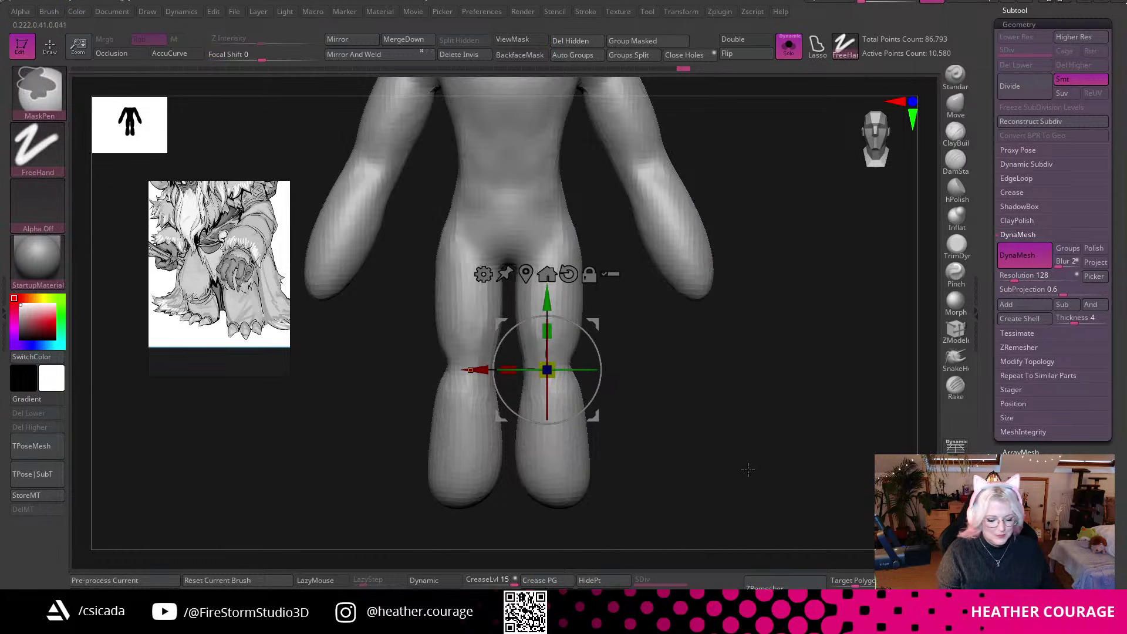
Move the reference drawing beside the creature's lower legs and set the masking stroke to Lasso.
click(53, 148)
mouse_move(214, 176)
mouse_down()
mouse_move(151, 413)
mouse_move(148, 396)
mouse_up()
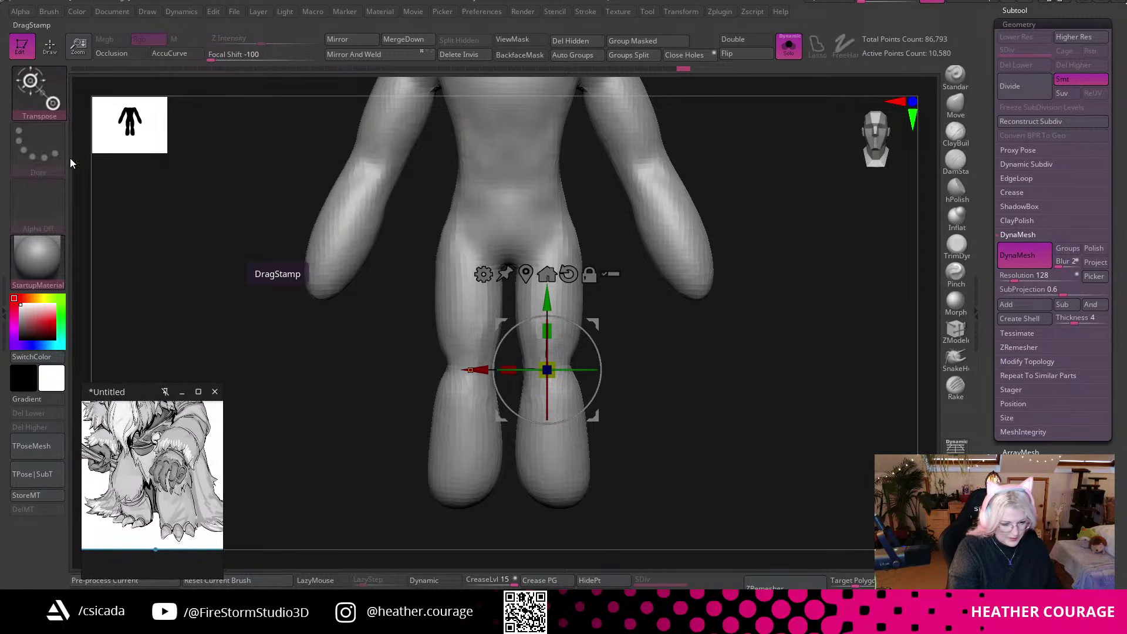
key(ctrl)
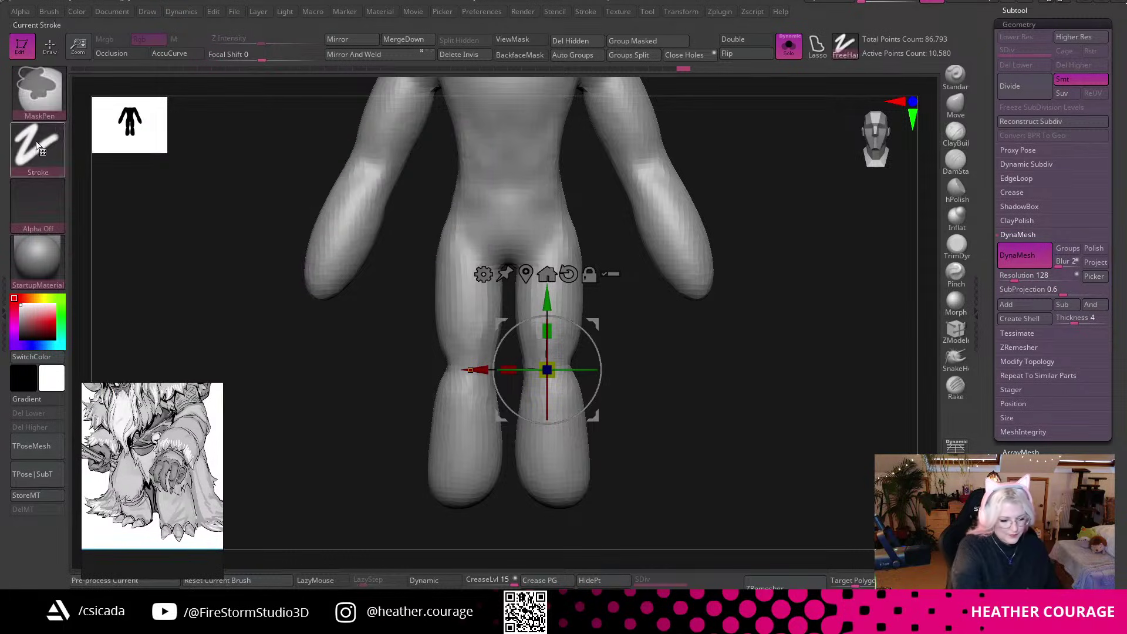
click(37, 155)
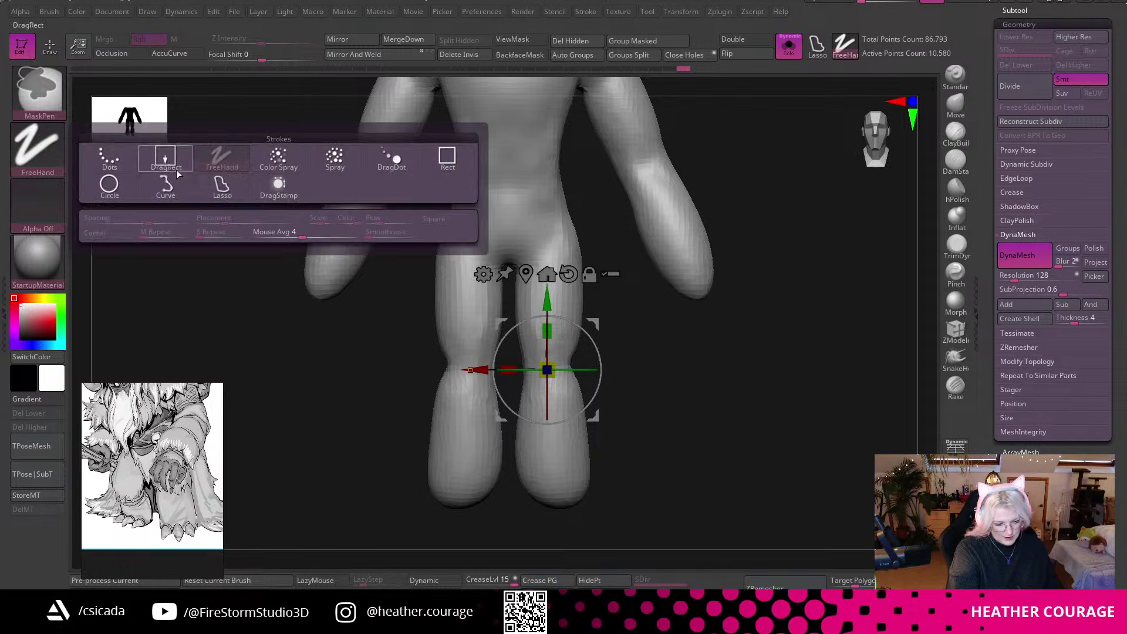
click(223, 187)
Lasso-mask the torso and arms down to the hip line and shift the legs slightly downward from the hips.
key(q)
ctrl+drag(583, 214, 545, 252)
mouse_move(513, 286)
ctrl+mouse_down()
mouse_move(510, 372)
mouse_move(610, 540)
mouse_move(584, 216)
ctrl+mouse_up()
mouse_move(617, 358)
mouse_down()
mouse_move(691, 398)
mouse_move(664, 405)
mouse_move(799, 237)
mouse_up()
ctrl+click(657, 446)
key(w)
mouse_move(547, 300)
mouse_down()
mouse_move(547, 322)
mouse_move(554, 287)
mouse_up()
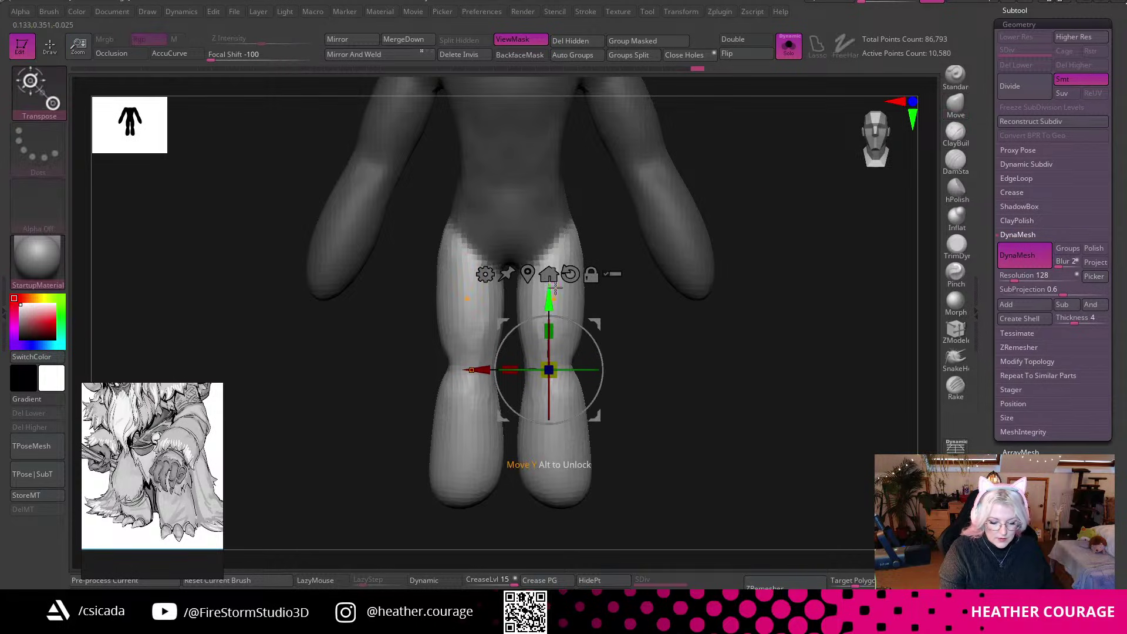
click(559, 248)
drag(557, 174, 553, 183)
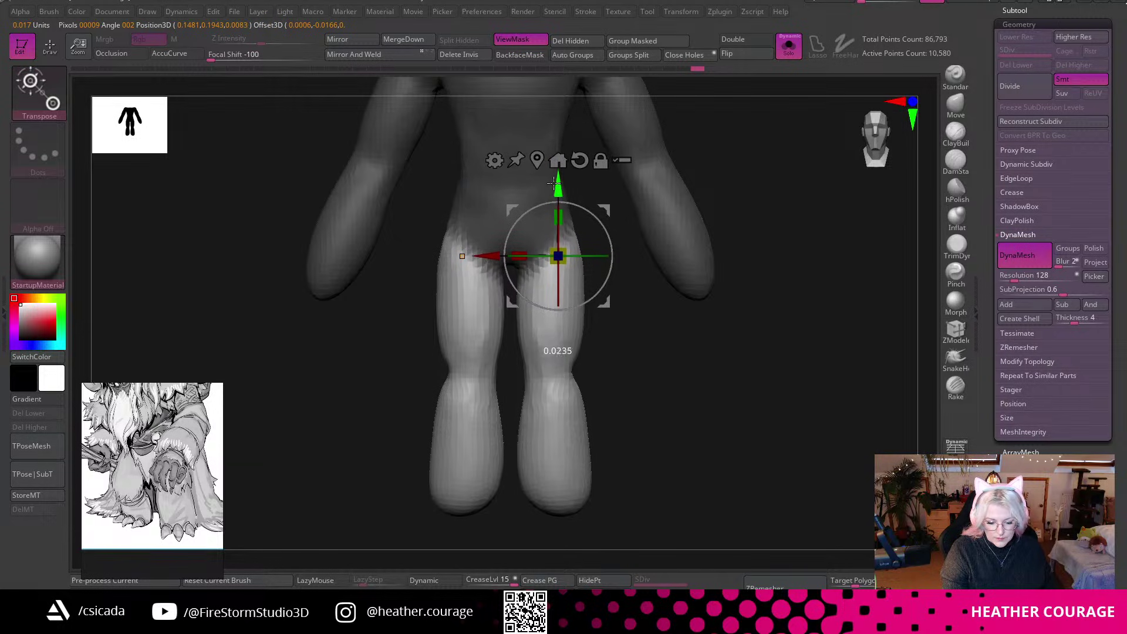
alt+drag(641, 298, 757, 385)
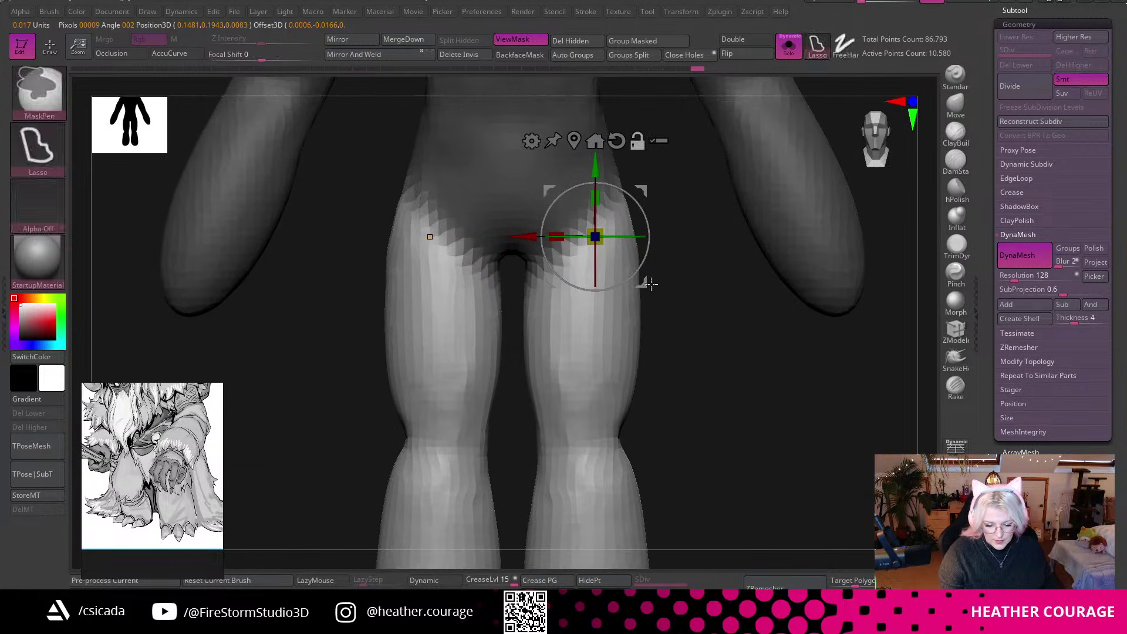
drag(591, 172, 591, 217)
Mask the body above the knees and rotate the lower legs backward in side view, lowering them slightly.
mouse_move(743, 406)
alt+mouse_down()
mouse_move(722, 332)
mouse_move(724, 344)
mouse_move(739, 309)
mouse_move(689, 314)
mouse_move(714, 370)
mouse_move(780, 382)
mouse_move(790, 317)
mouse_move(845, 199)
mouse_move(769, 322)
alt+mouse_up()
key(ctrl)
ctrl+drag(681, 334, 701, 311)
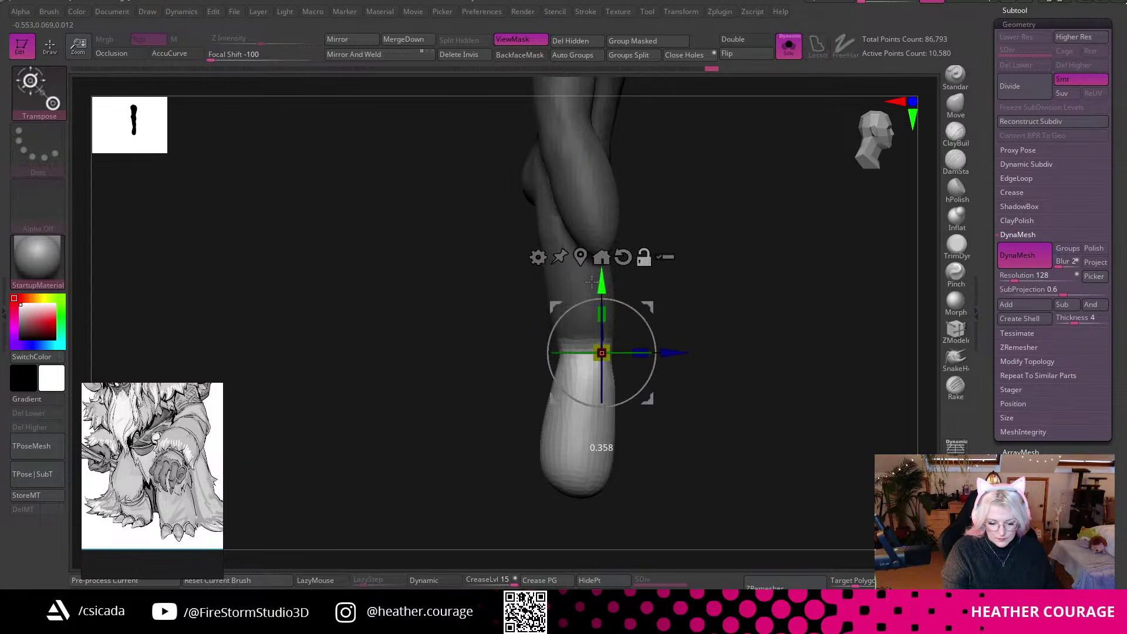
drag(652, 330, 653, 341)
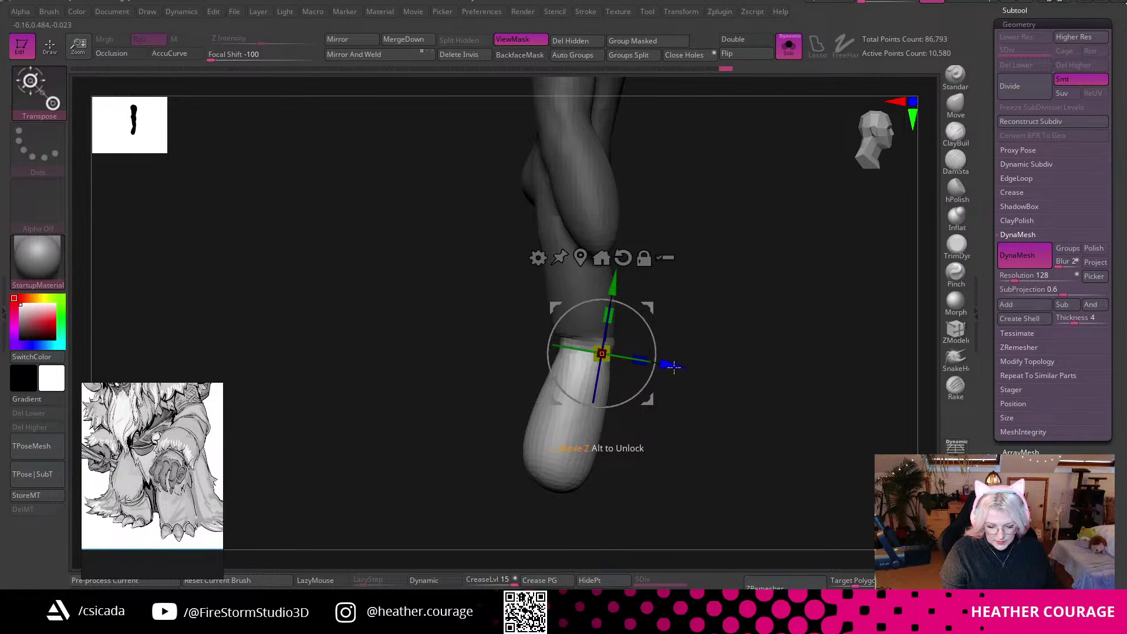
drag(611, 282, 608, 286)
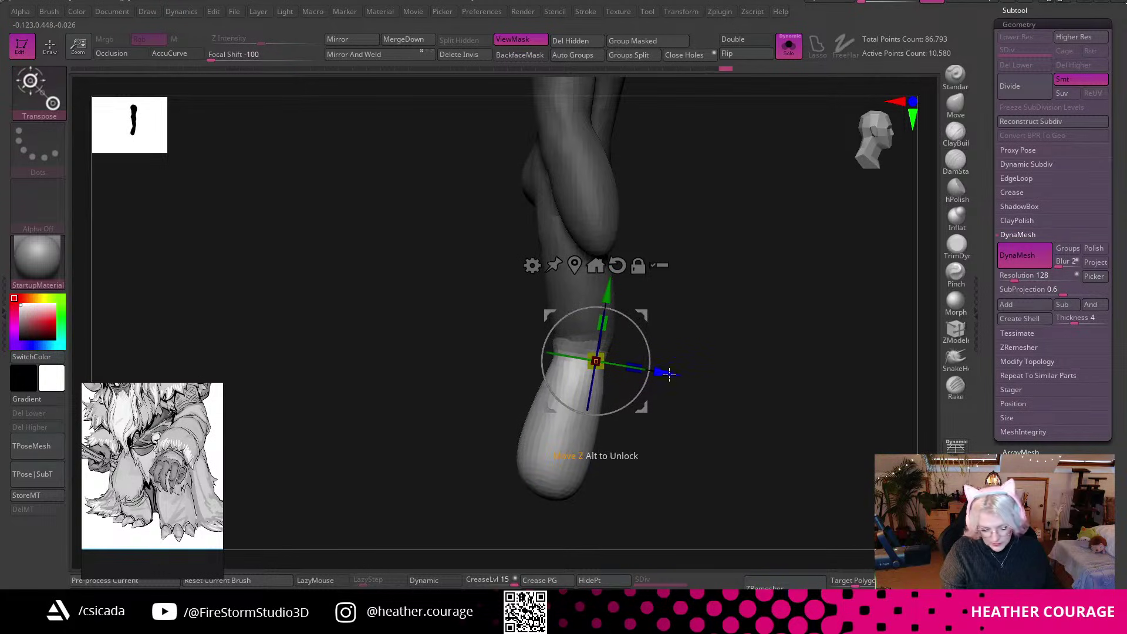
drag(653, 343, 652, 349)
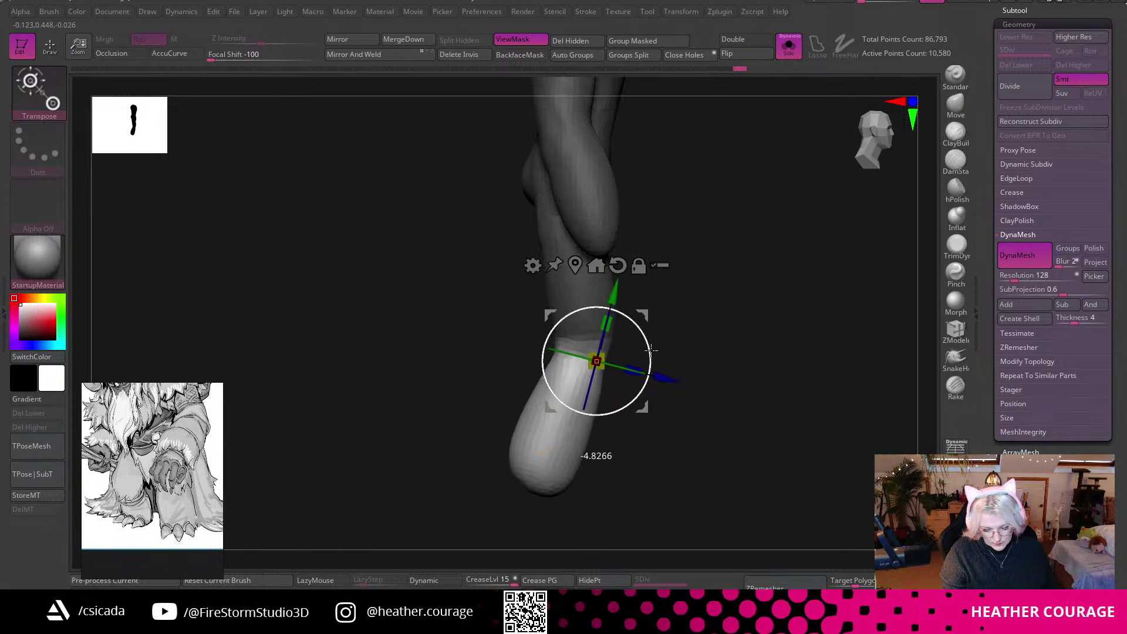
drag(721, 331, 773, 322)
Rotate the legs forward from the hips with the torso masked, and swing the lower legs back at the knees.
key(ctrl)
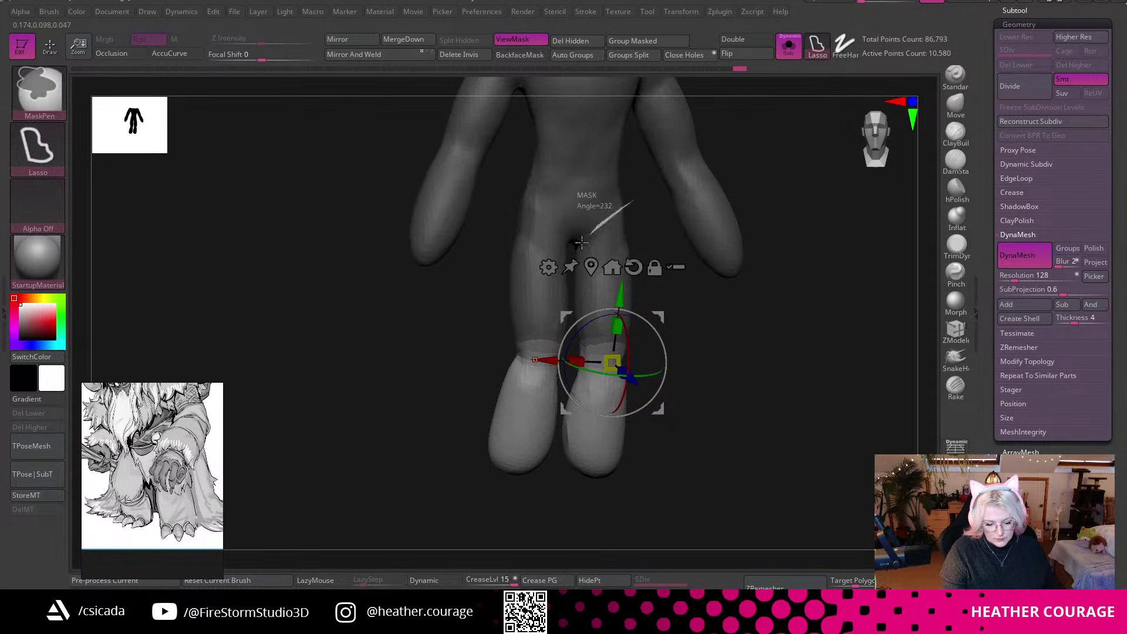
ctrl+drag(635, 196, 662, 272)
drag(765, 375, 833, 370)
alt+click(610, 226)
drag(810, 158, 894, 138)
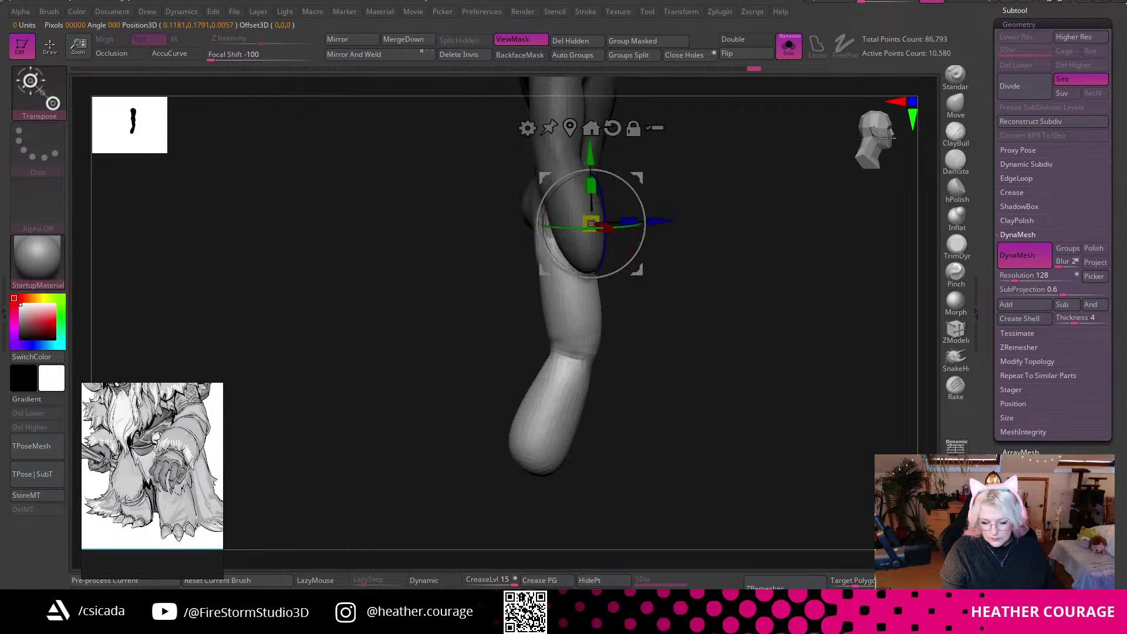
drag(639, 198, 641, 189)
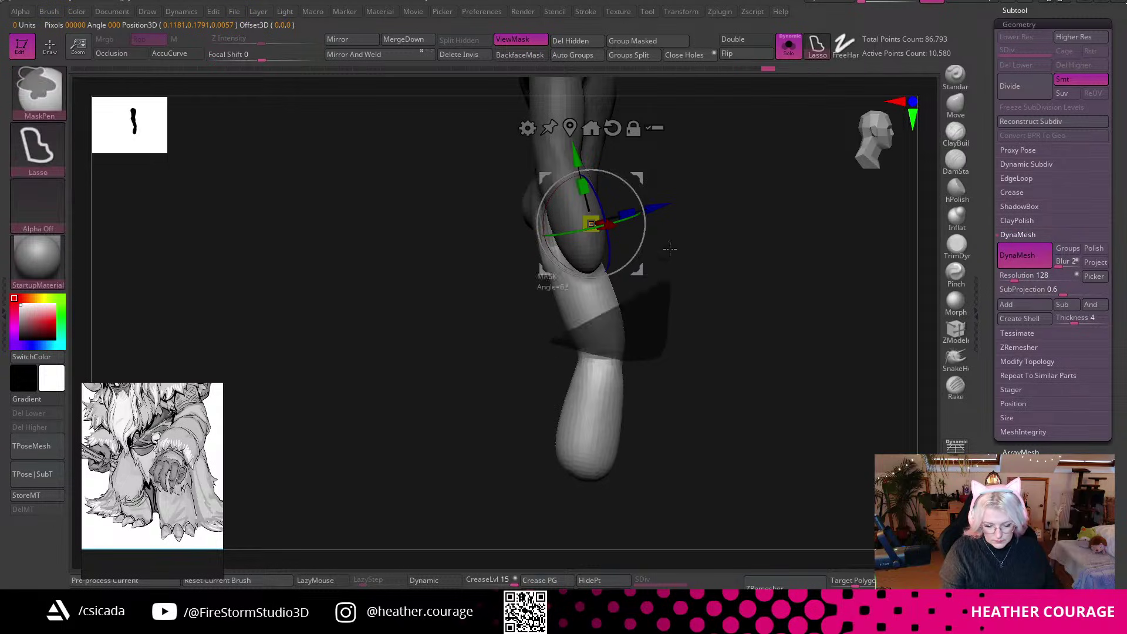
click(605, 360)
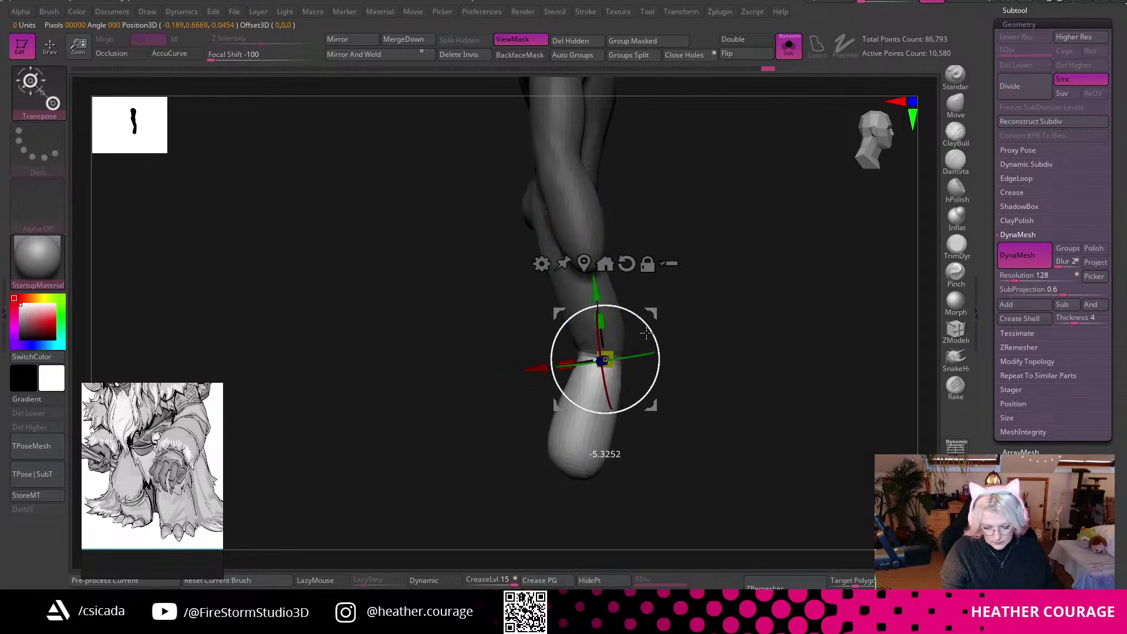
Mask the pelvis and legs below the waist and tilt the upper body slightly forward in side view.
alt+drag(760, 215, 554, 279)
key(ctrl)
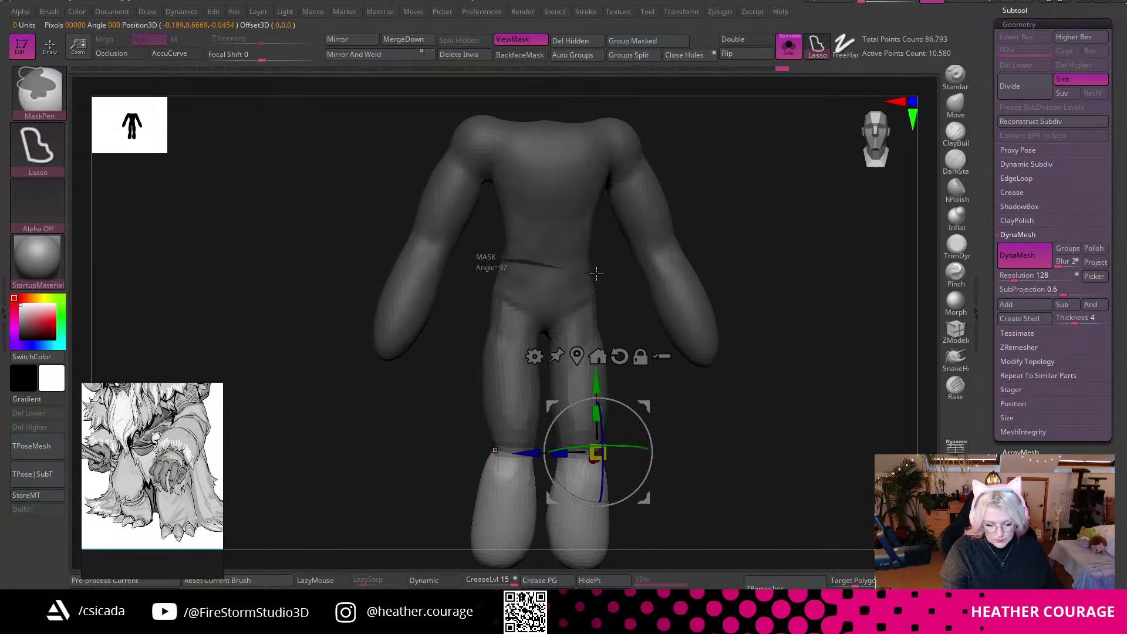
mouse_move(649, 415)
ctrl+mouse_down()
mouse_move(464, 258)
mouse_move(503, 242)
ctrl+mouse_up()
ctrl+click(503, 243)
drag(733, 323, 886, 352)
click(578, 260)
drag(704, 308, 807, 311)
drag(632, 248, 634, 259)
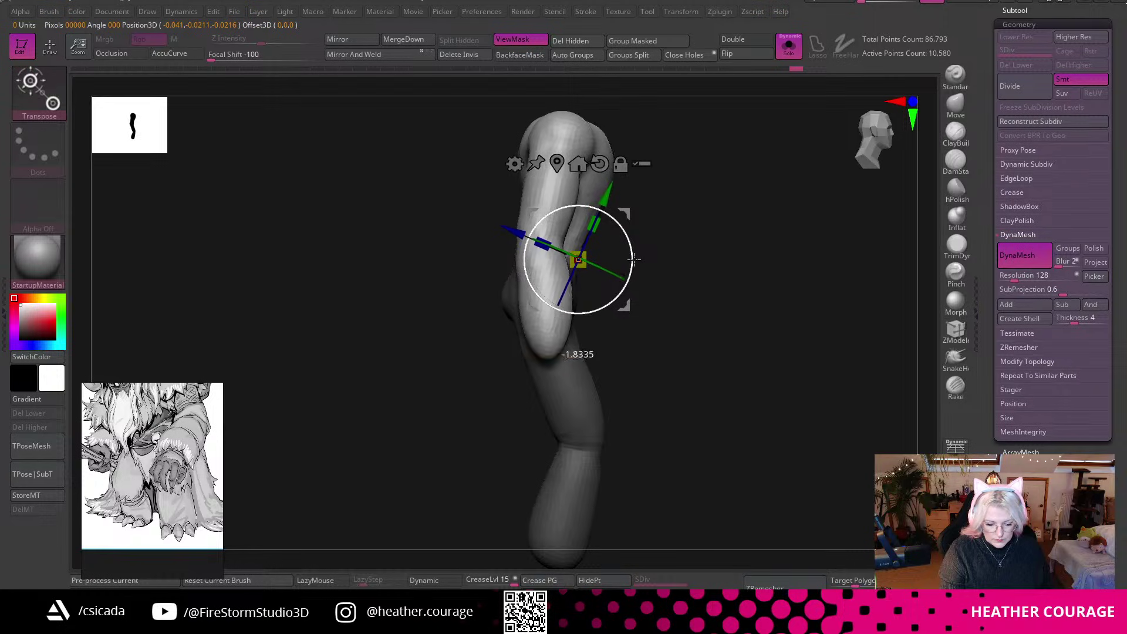
Merge the head, eyes and beard parts down into one subtool and reset the gizmo's orientation.
alt+drag(739, 305, 659, 290)
alt+drag(745, 307, 824, 257)
alt+click(555, 217)
drag(990, 39, 992, 69)
click(1015, 39)
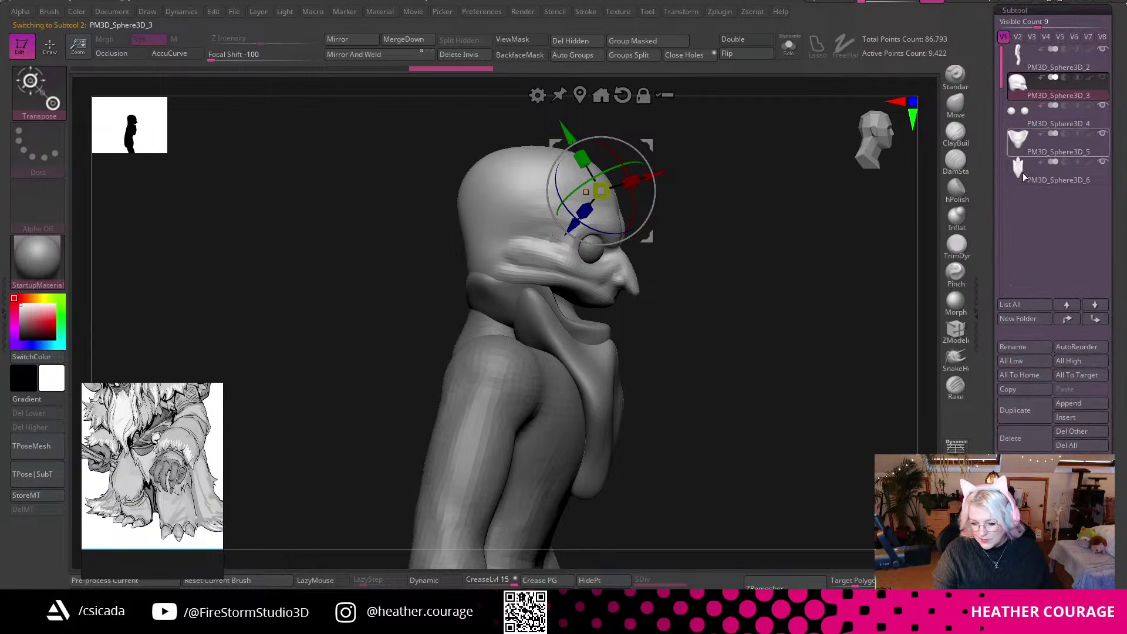
click(404, 40)
click(404, 39)
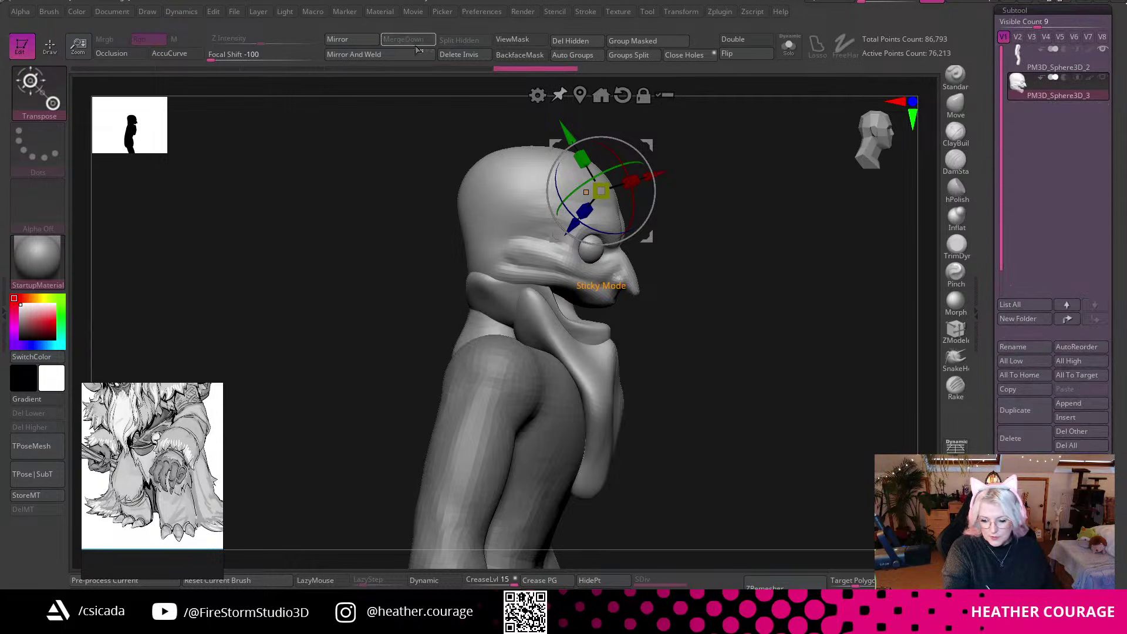
alt+click(622, 95)
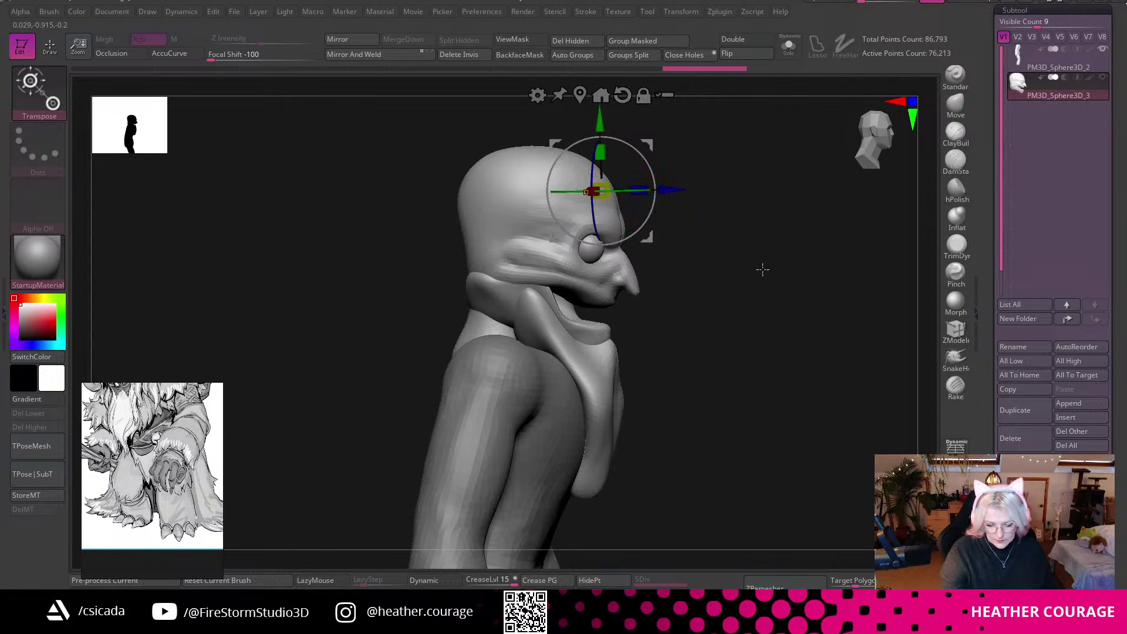
Examine the whole figure from the sides and the front to judge its posture and leg proportions.
alt+drag(801, 269, 843, 284)
click(886, 144)
drag(710, 211, 758, 195)
drag(822, 219, 744, 254)
alt+drag(849, 276, 817, 215)
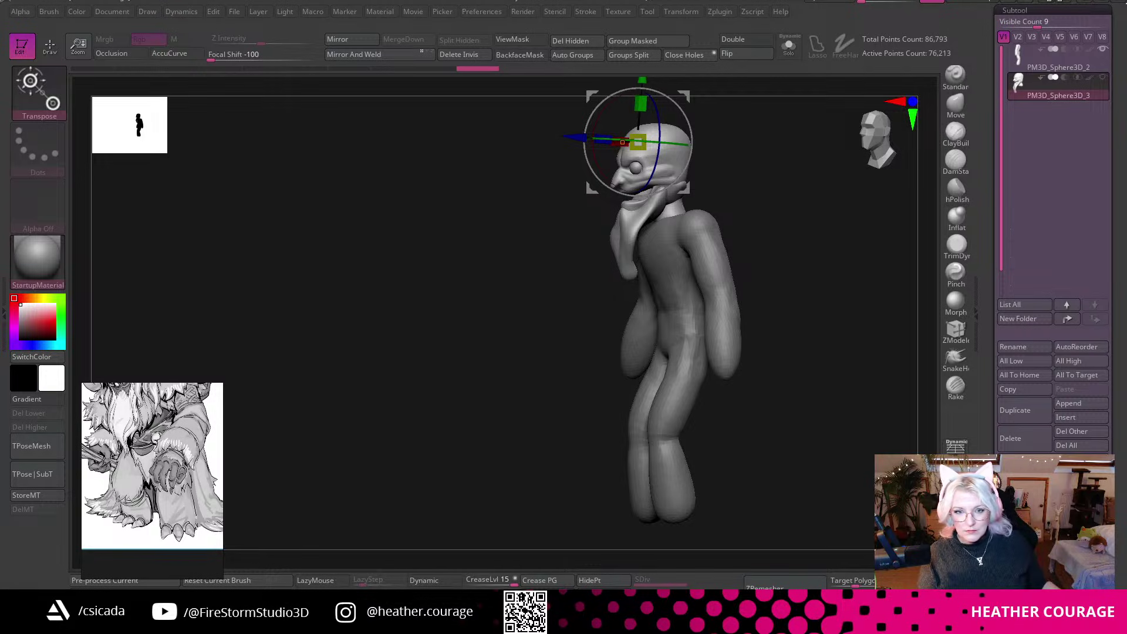
mouse_move(840, 364)
mouse_down()
mouse_move(867, 359)
mouse_move(810, 329)
mouse_move(827, 385)
mouse_up()
alt+drag(844, 368, 809, 237)
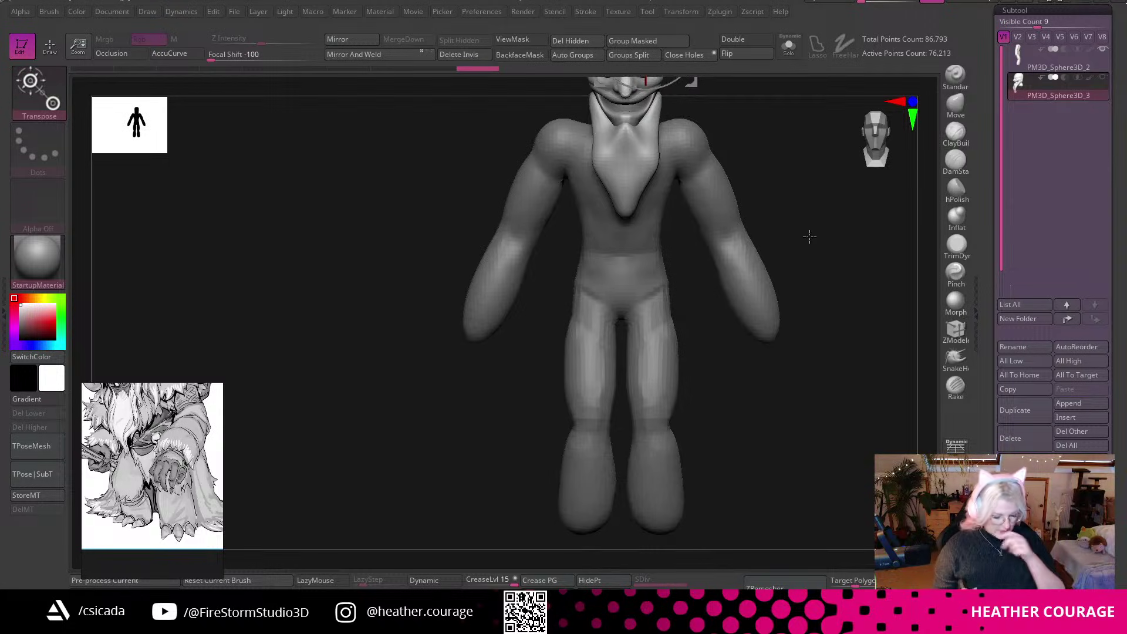
alt+drag(770, 450, 755, 389)
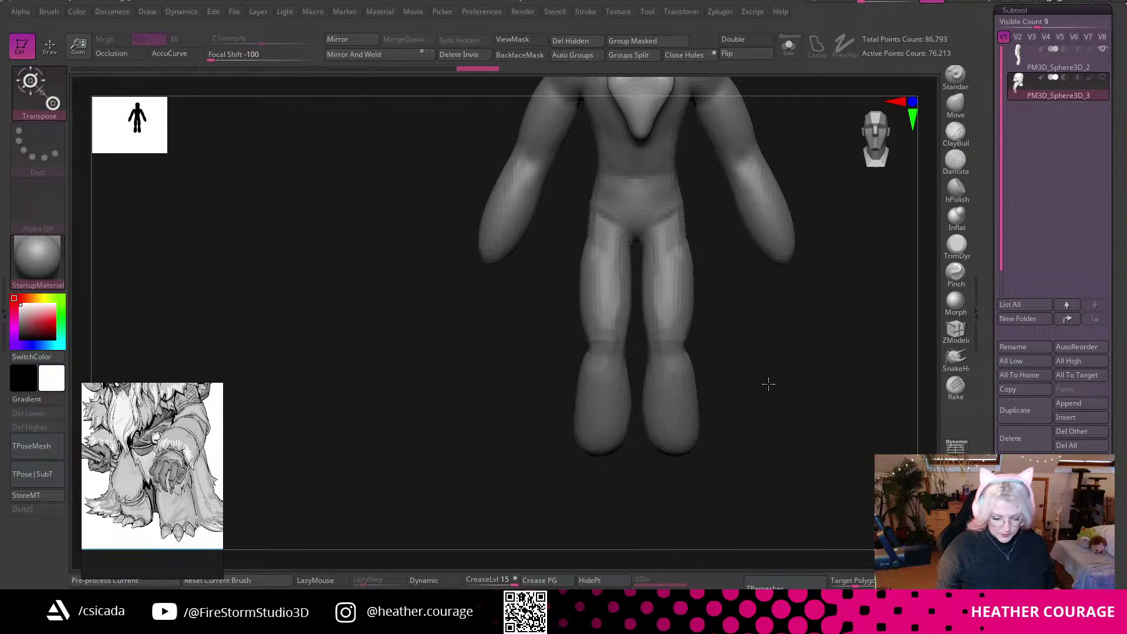
Select the body subtool, mask everything above the thighs, and rotate and shift the legs outward from the hips.
click(956, 132)
mouse_move(810, 352)
alt+mouse_down()
mouse_move(762, 423)
mouse_move(751, 121)
alt+mouse_up()
alt+drag(781, 230, 749, 342)
alt+drag(719, 200, 703, 272)
mouse_move(670, 152)
ctrl+mouse_down()
mouse_move(594, 257)
mouse_move(607, 501)
mouse_move(705, 239)
mouse_move(675, 130)
mouse_move(592, 301)
mouse_move(611, 507)
mouse_move(669, 140)
ctrl+mouse_up()
alt+click(654, 302)
key(ctrl+h)
ctrl+click(706, 319)
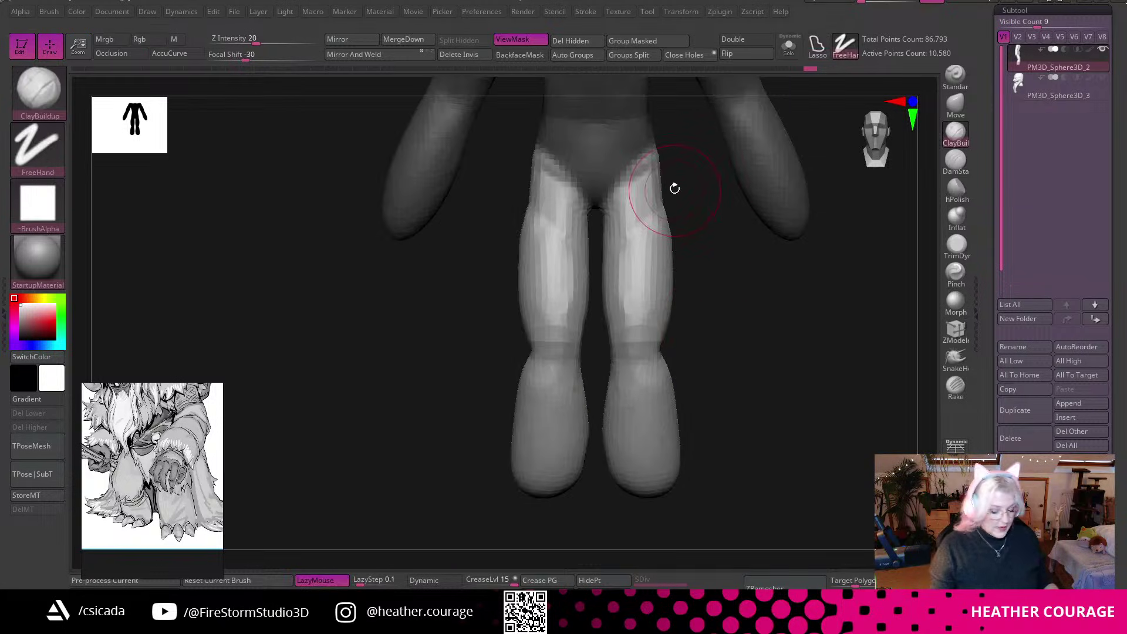
mouse_move(718, 352)
alt+mouse_down()
mouse_move(716, 397)
mouse_move(697, 388)
mouse_move(722, 379)
mouse_move(707, 547)
alt+mouse_up()
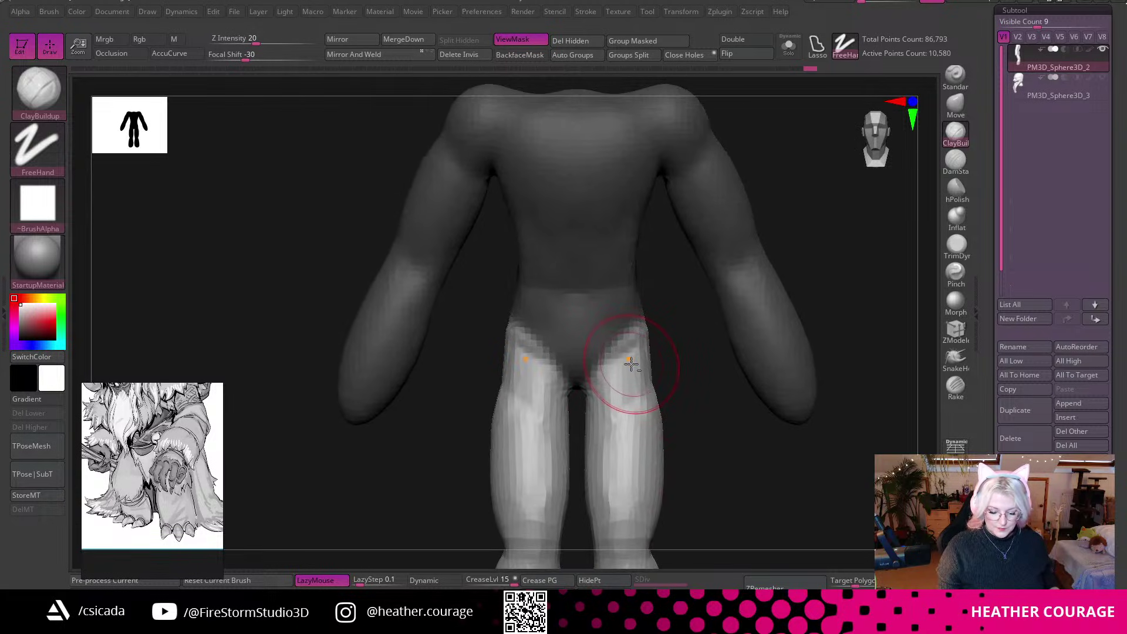
key(w)
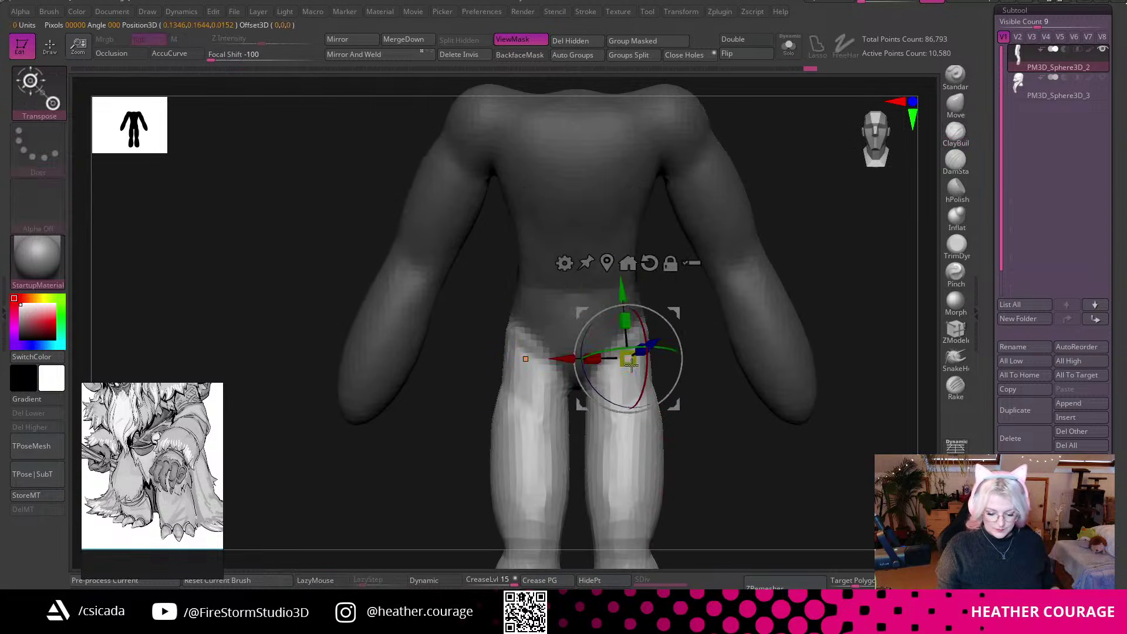
drag(678, 327, 683, 333)
drag(558, 367, 566, 367)
Mask the body above the knees, place the gizmo at the knee and rotate the lower legs.
alt+drag(732, 474, 781, 370)
mouse_move(654, 388)
ctrl+mouse_down()
mouse_move(629, 391)
mouse_move(636, 246)
mouse_move(625, 258)
ctrl+mouse_up()
alt+click(665, 392)
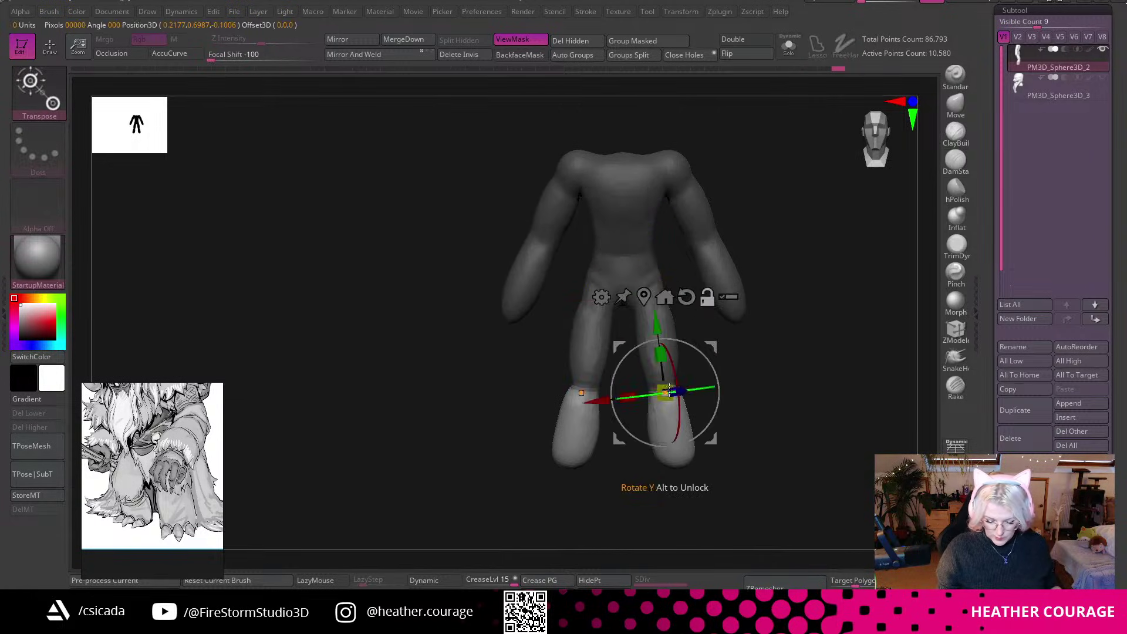
drag(715, 372, 717, 381)
ctrl+right_drag(781, 375, 792, 390)
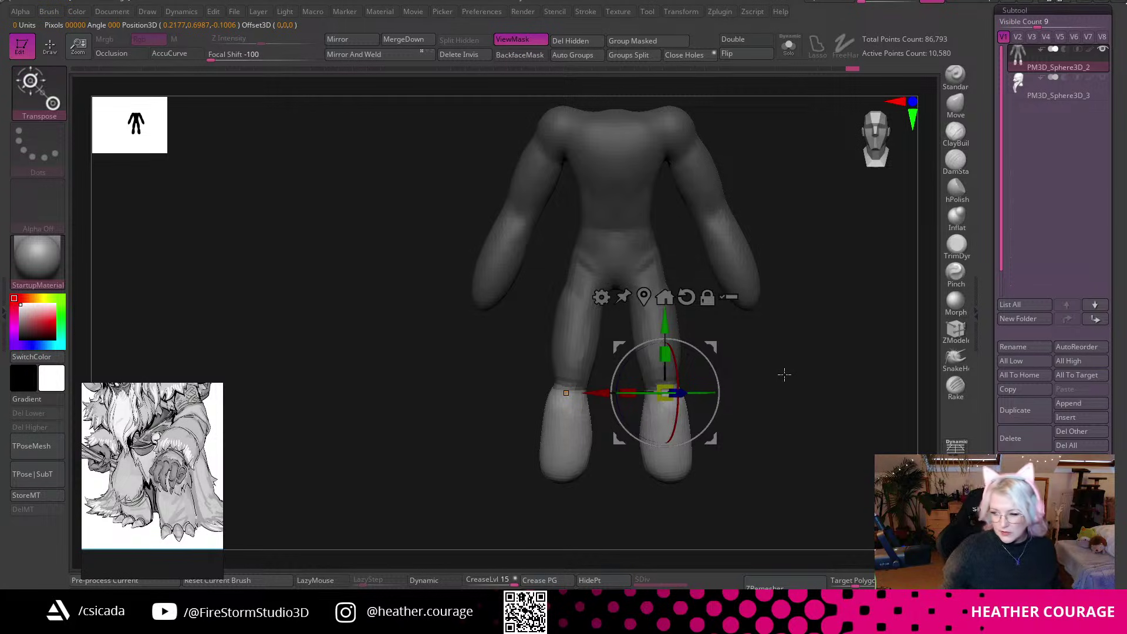
ctrl+right_drag(806, 394, 749, 393)
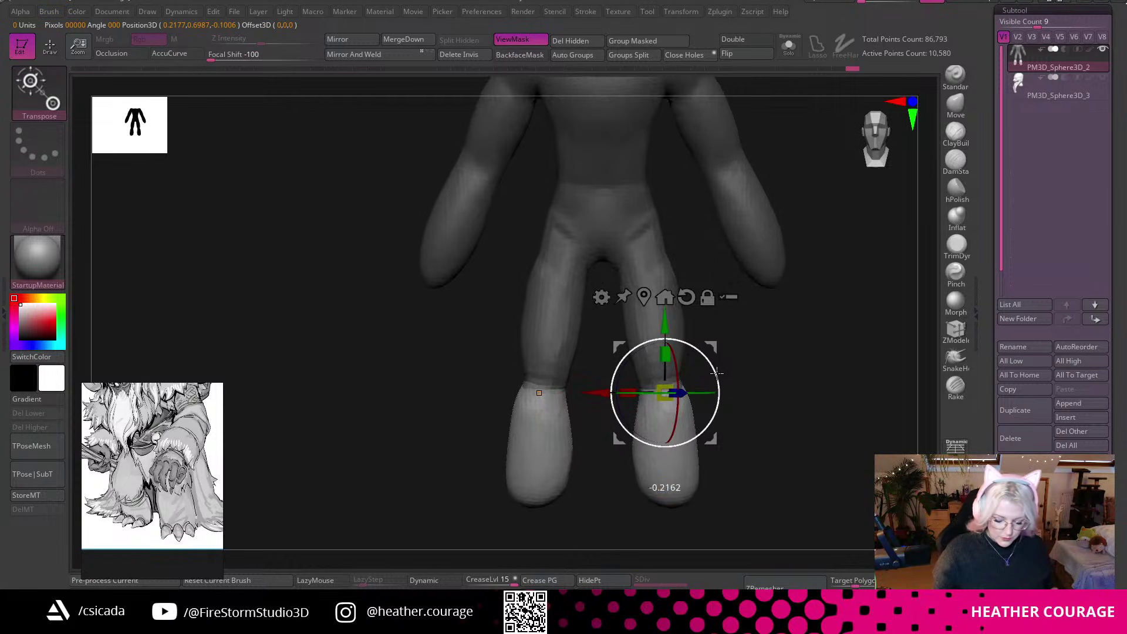
Reset the gizmo's orientation, rotate the lower legs slightly, undo the last sideways shift and raise them toward the thighs.
click(683, 298)
drag(716, 380, 718, 385)
drag(599, 392, 596, 392)
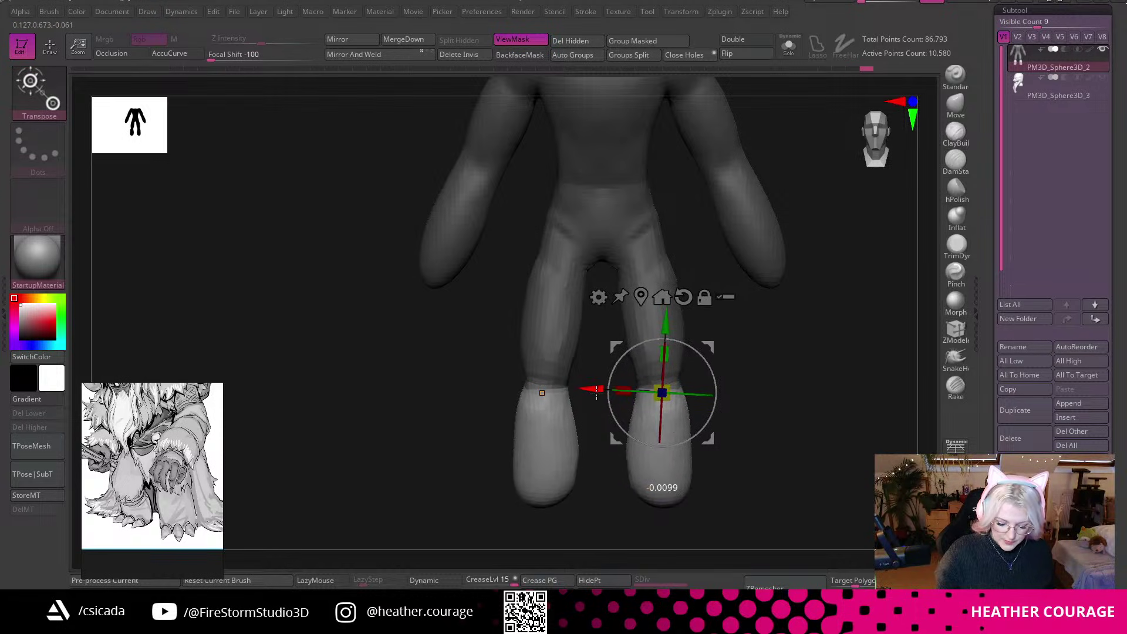
key(ctrl+z)
drag(669, 323, 669, 315)
drag(851, 425, 815, 425)
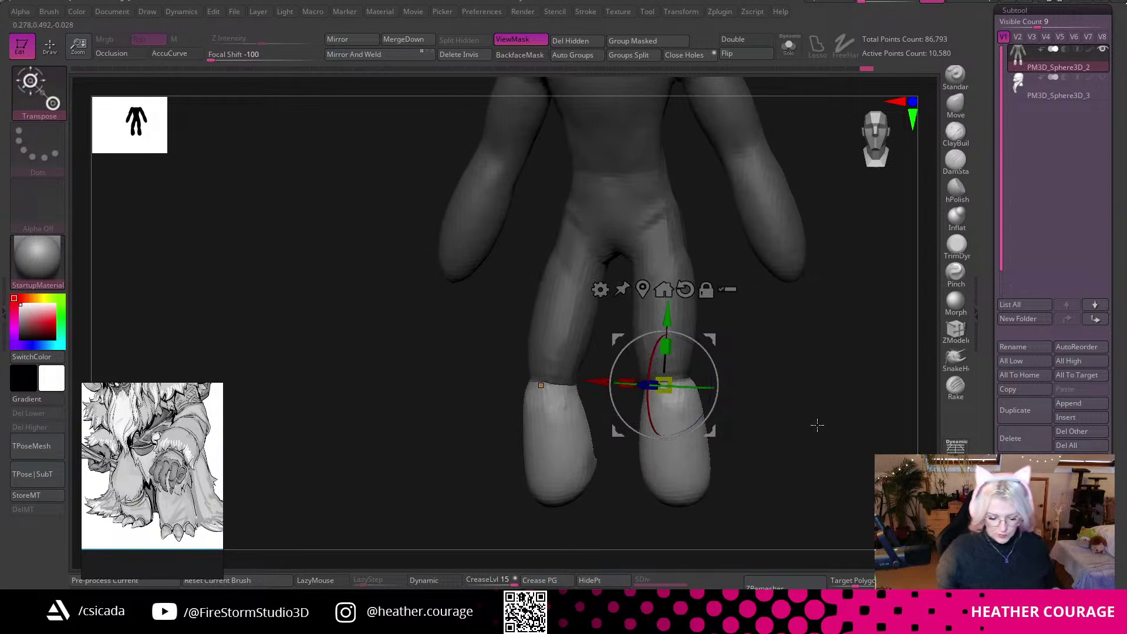
Turn off the mask display, clear the mask and remesh the body with DynaMesh.
key(ctrl+h)
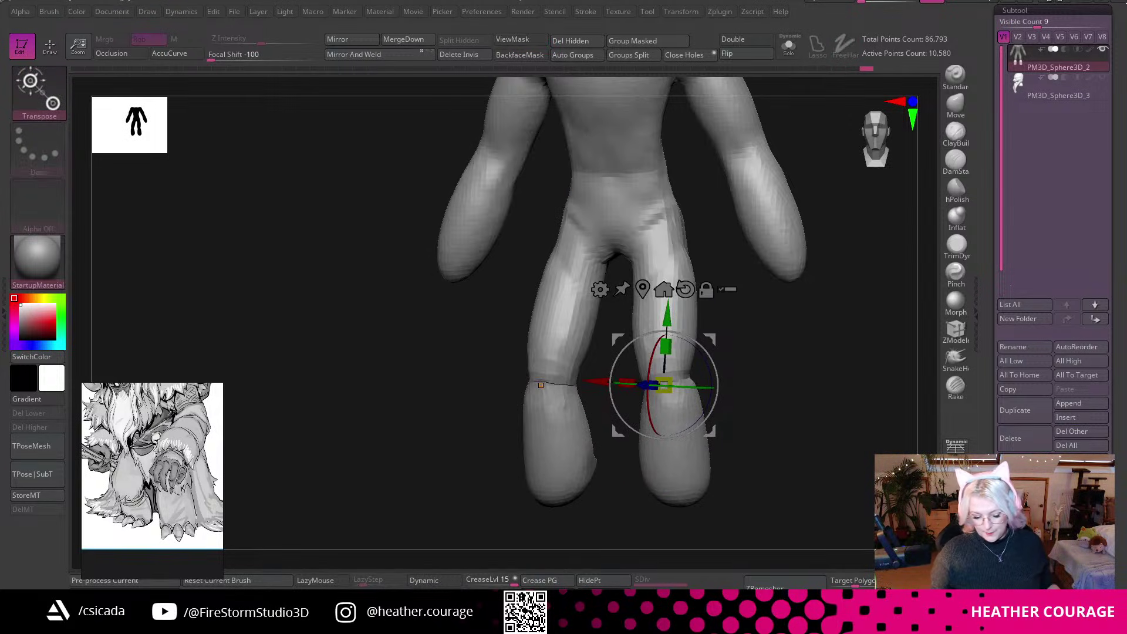
drag(849, 505, 859, 510)
drag(783, 328, 875, 169)
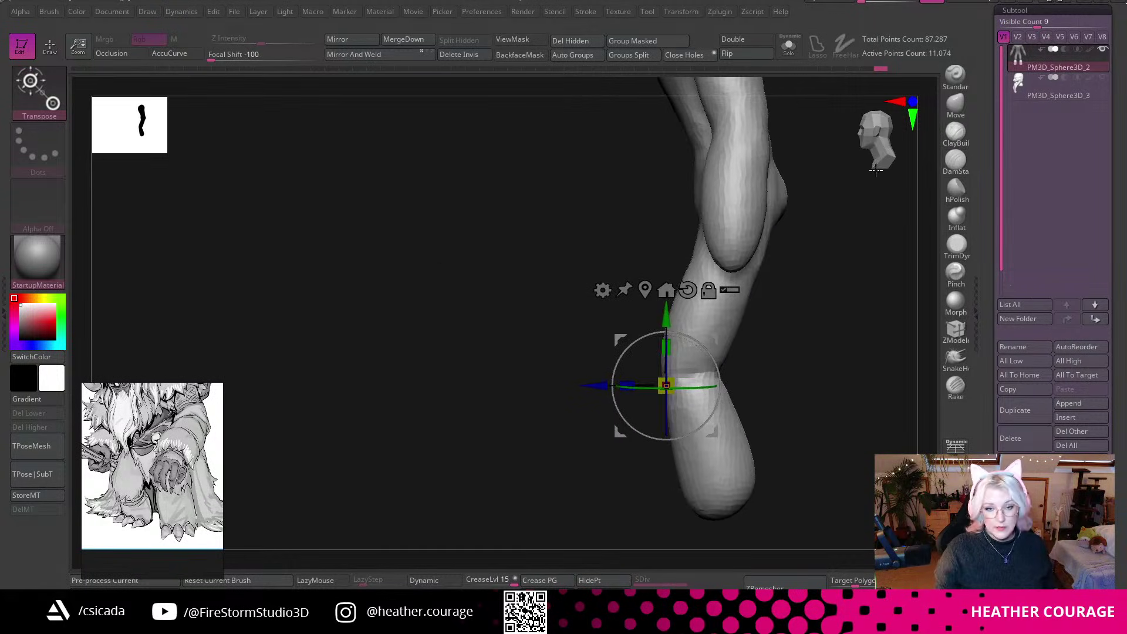
Flare the lower ends of both legs outward into broad feet with the Move brush, working from the side and front.
click(956, 111)
drag(825, 319, 772, 302)
key(space)
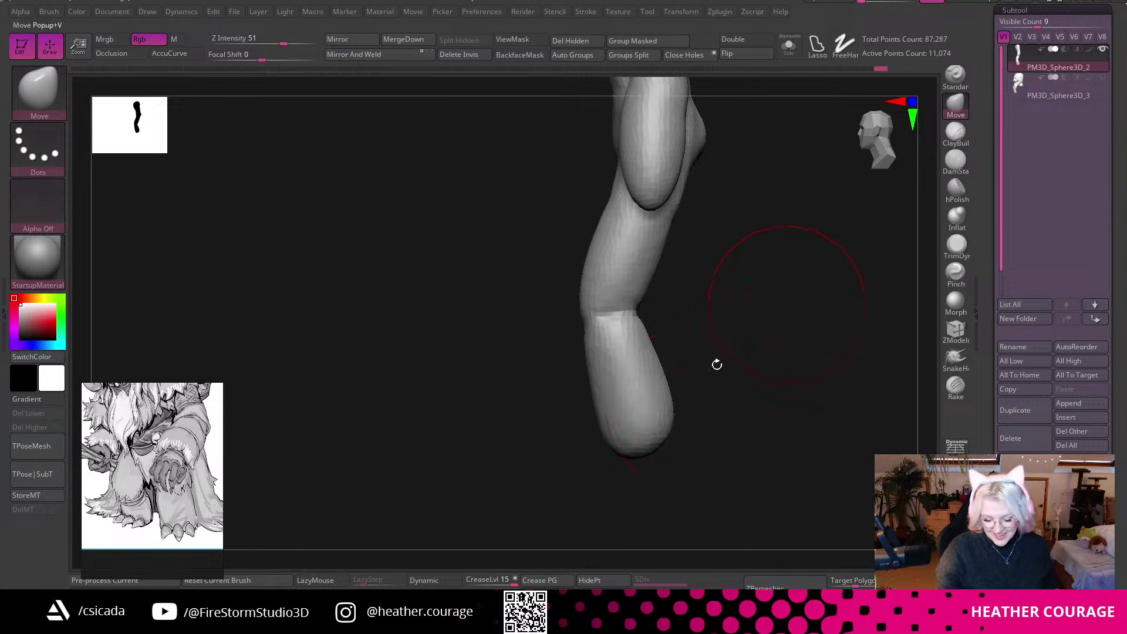
drag(675, 420, 687, 450)
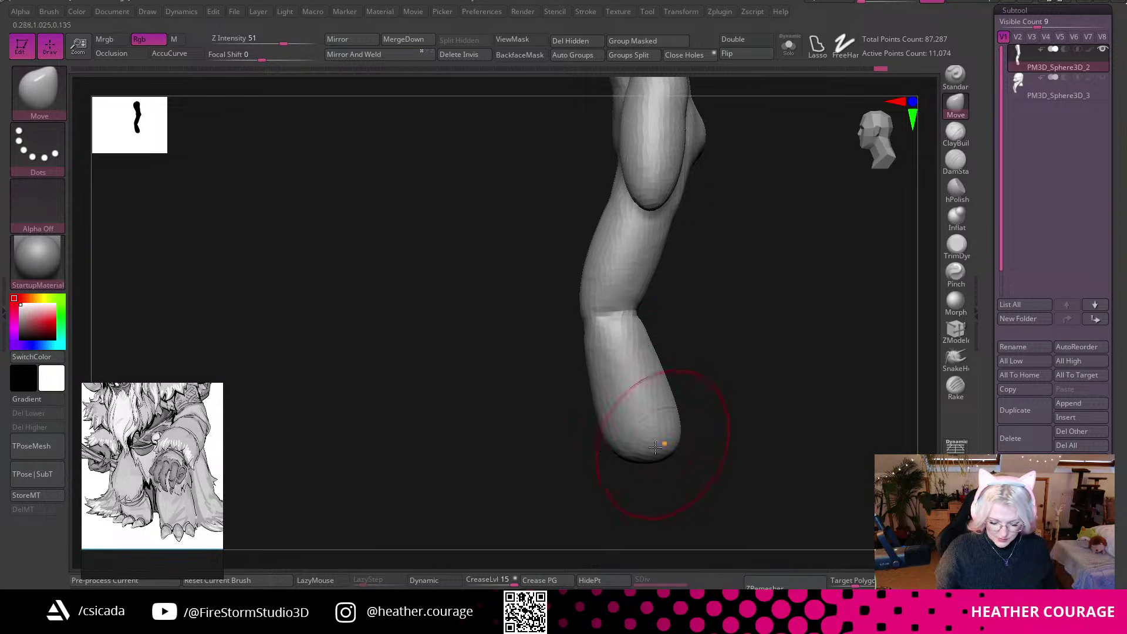
drag(614, 450, 588, 456)
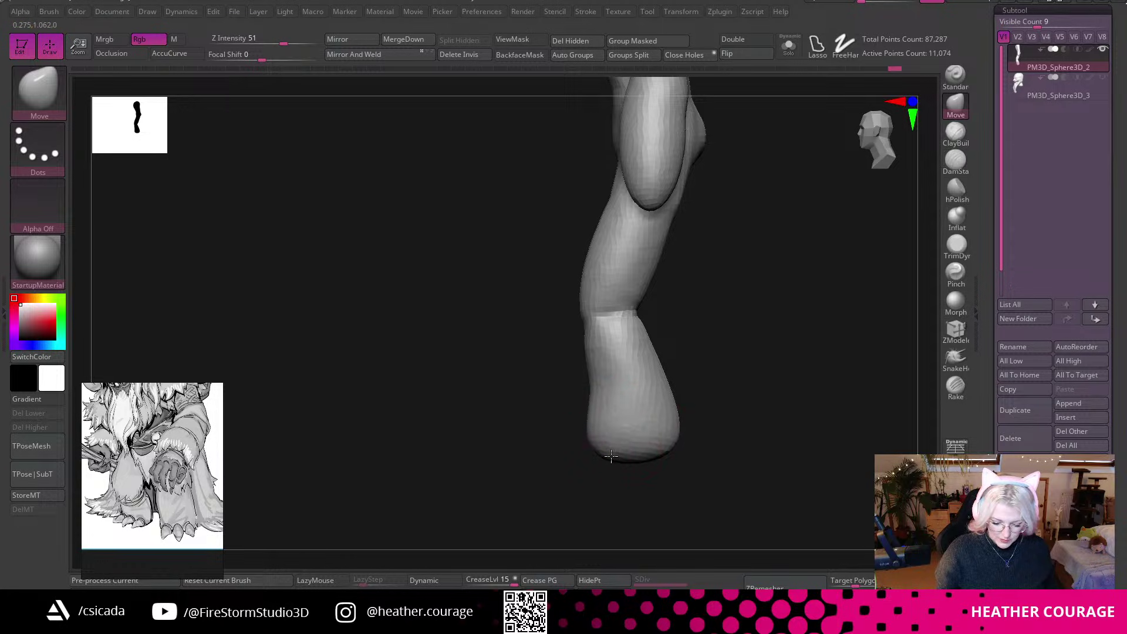
right_drag(605, 449, 748, 448)
drag(633, 436, 657, 440)
mouse_move(669, 443)
right_down()
mouse_move(702, 450)
mouse_move(634, 455)
right_up()
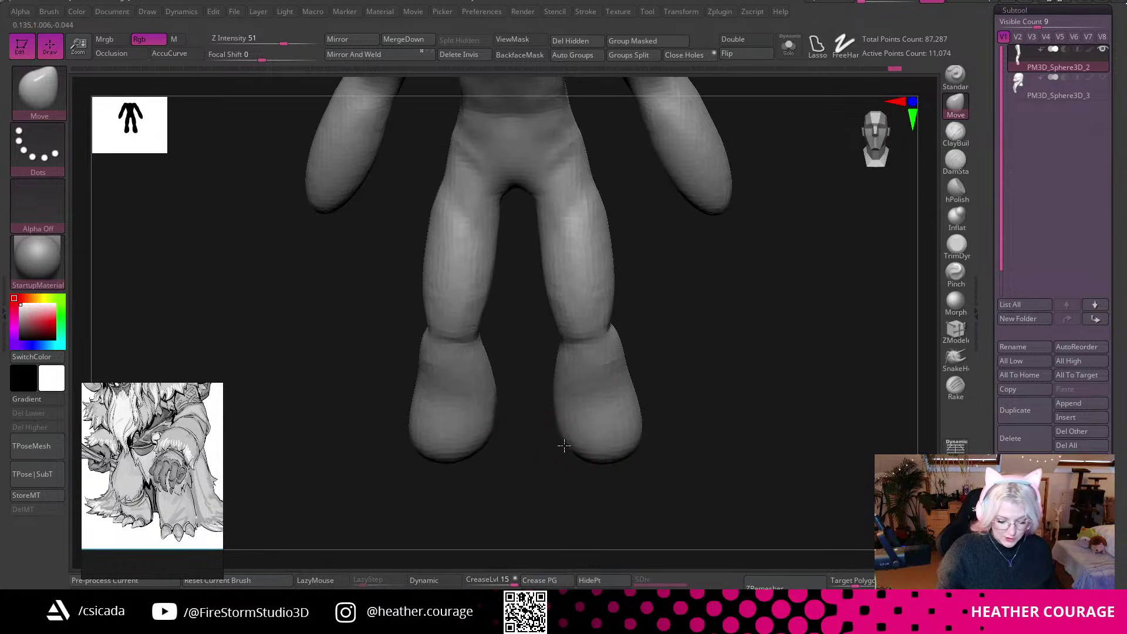
drag(565, 444, 548, 452)
Remesh the body and refine the inner and outer contours of the flared lower legs with the Move brush.
mouse_move(759, 360)
right_down()
mouse_move(735, 428)
mouse_move(843, 398)
mouse_move(786, 408)
right_up()
mouse_move(652, 417)
shift+mouse_down()
mouse_move(637, 411)
mouse_move(648, 405)
shift+mouse_up()
right_drag(769, 393, 807, 385)
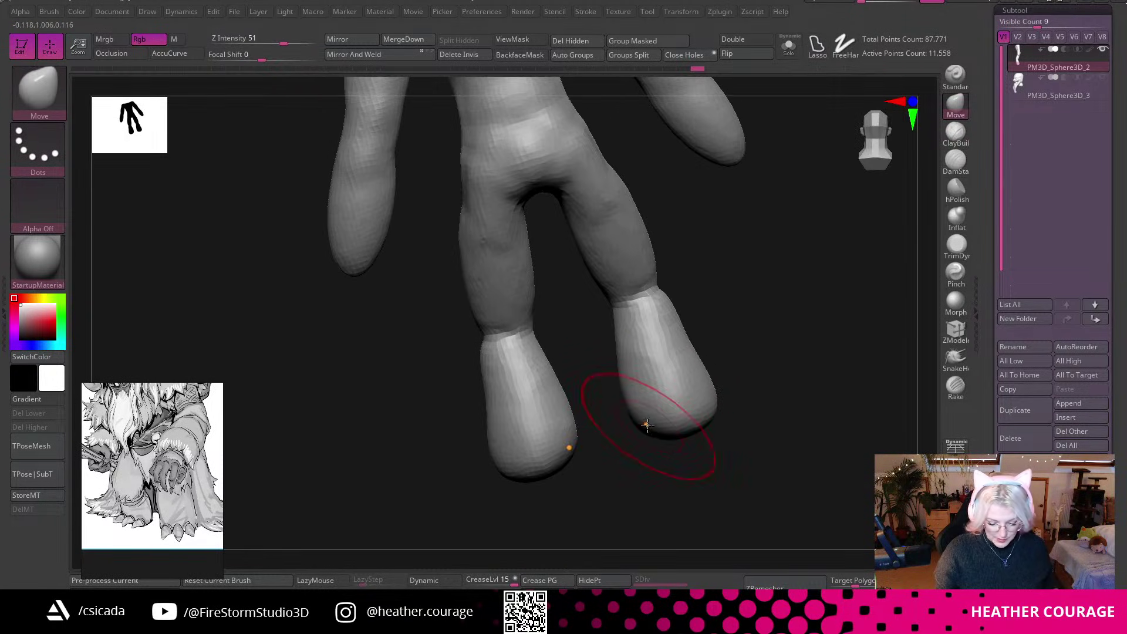
drag(648, 426, 636, 427)
right_drag(757, 366, 767, 359)
drag(697, 359, 707, 355)
mouse_move(724, 321)
right_down()
mouse_move(808, 304)
mouse_move(712, 370)
right_up()
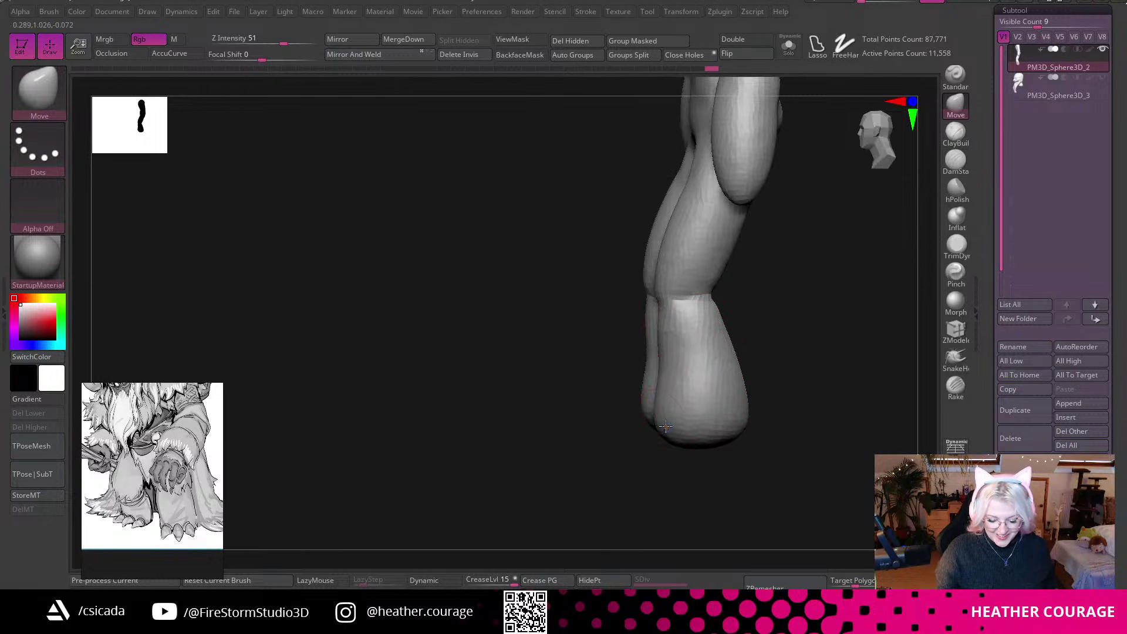
Pull out the front and back of the feet and adjust the back of the knees and the buttocks in side view.
drag(665, 425, 651, 428)
right_drag(813, 408, 787, 410)
drag(747, 420, 753, 434)
mouse_move(763, 411)
right_down()
mouse_move(855, 352)
mouse_move(840, 388)
mouse_move(810, 329)
mouse_move(800, 355)
mouse_move(810, 355)
mouse_move(784, 352)
right_up()
drag(738, 305, 751, 304)
drag(717, 238, 722, 203)
mouse_move(829, 208)
right_down()
mouse_move(768, 312)
mouse_move(810, 310)
mouse_move(833, 387)
mouse_move(777, 248)
mouse_move(842, 226)
right_up()
Build up volume on the buttocks and the tops of the rear thighs with the ClayBuildup brush.
click(955, 134)
mouse_move(900, 266)
right_down()
mouse_move(838, 428)
mouse_move(826, 430)
mouse_move(840, 463)
mouse_move(832, 390)
right_up()
key(space)
drag(840, 390, 834, 393)
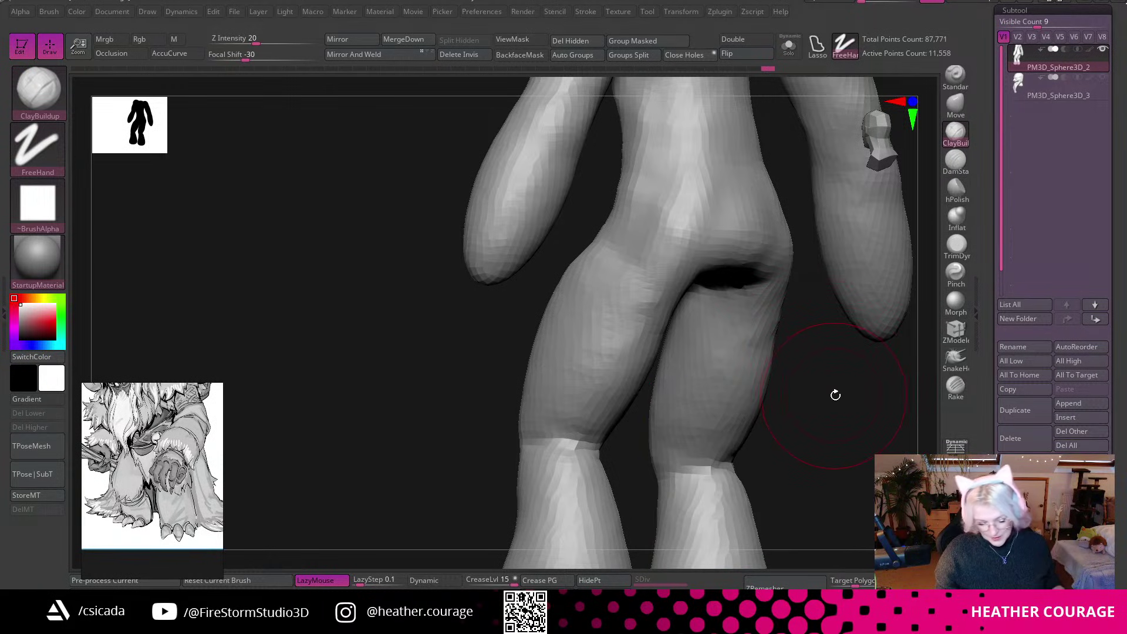
mouse_move(851, 404)
right_down()
mouse_move(832, 402)
mouse_move(707, 251)
right_up()
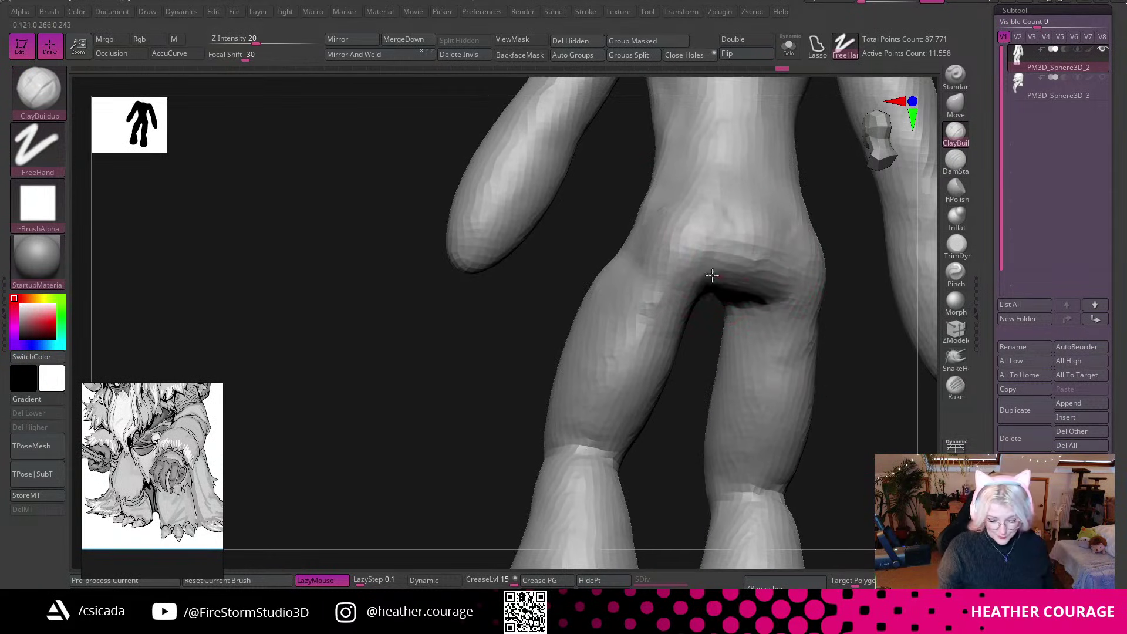
right_drag(834, 371, 752, 229)
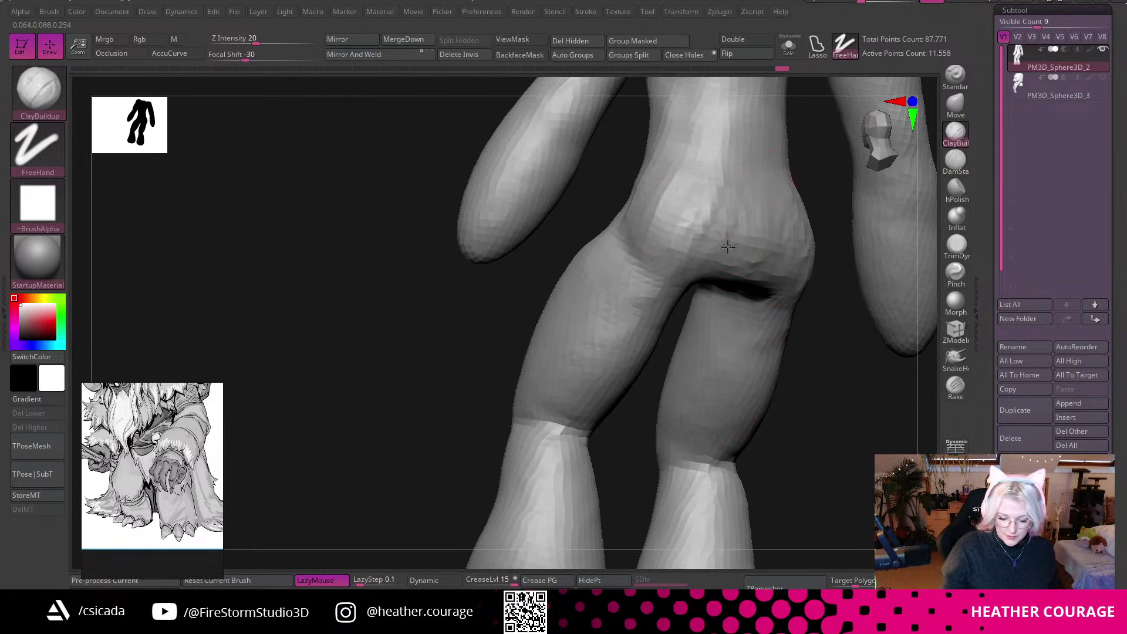
right_drag(760, 294, 748, 269)
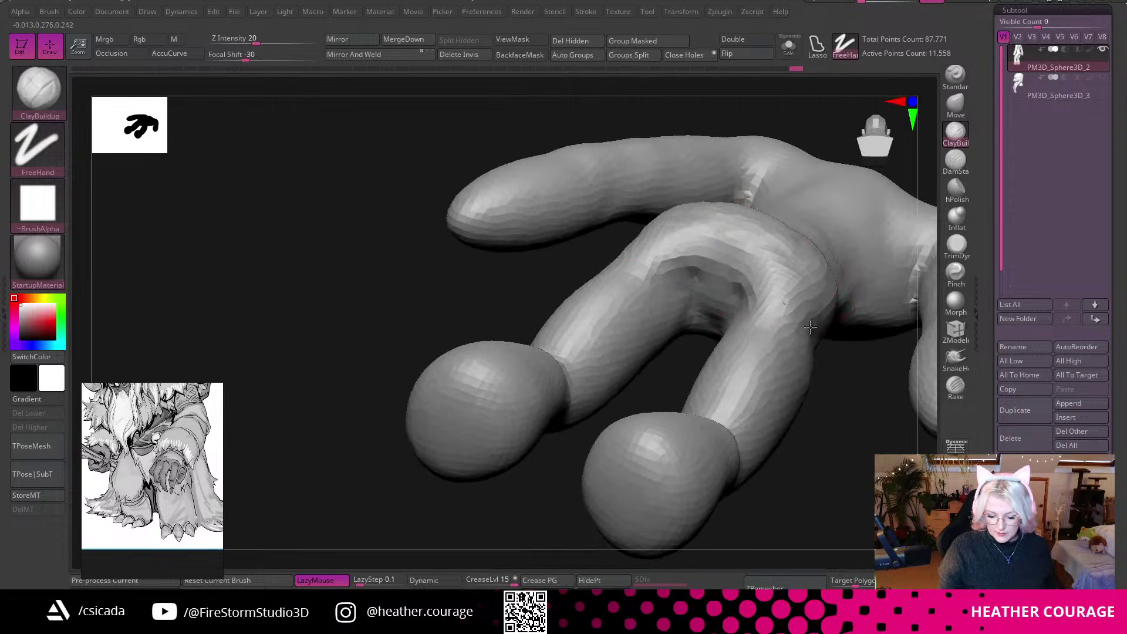
right_drag(797, 316, 819, 417)
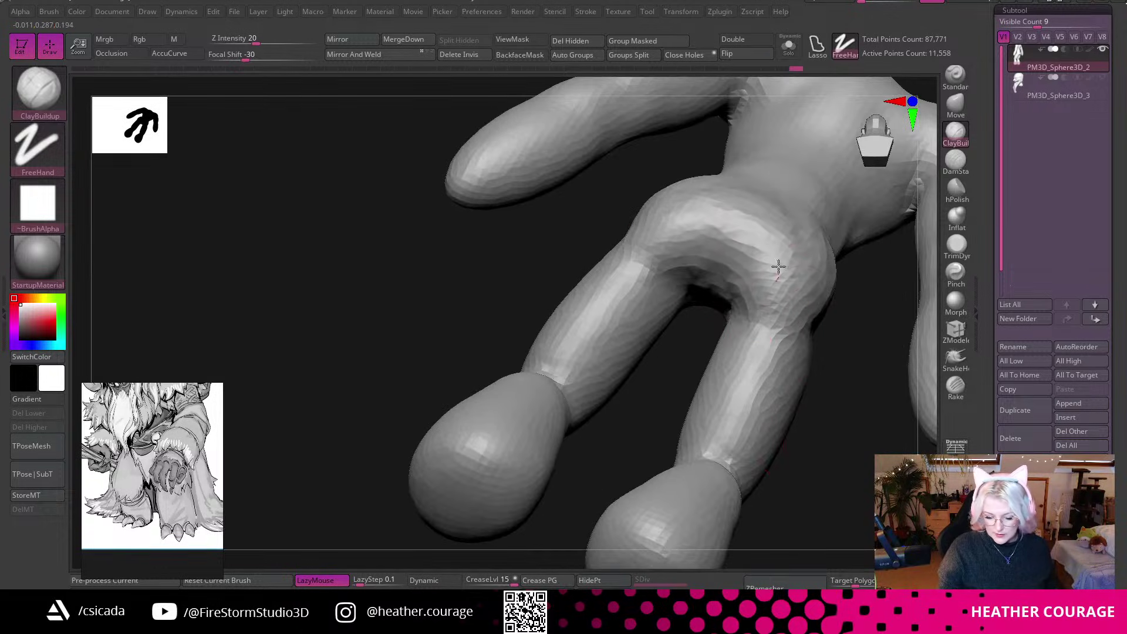
right_drag(851, 454, 823, 382)
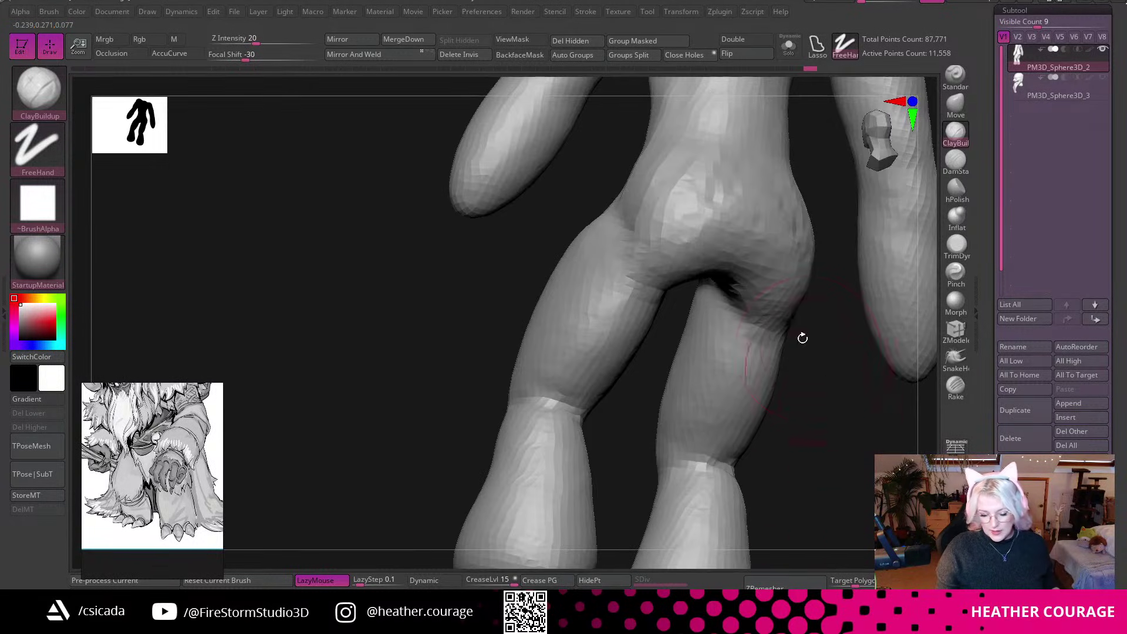
Build up and smooth the lower back and waist above the buttocks, then remesh the body with DynaMesh.
mouse_move(765, 208)
mouse_down()
mouse_move(674, 181)
mouse_move(657, 203)
mouse_up()
mouse_move(823, 448)
ctrl+right_down()
mouse_move(780, 496)
mouse_move(830, 420)
mouse_move(808, 382)
mouse_move(783, 372)
ctrl+right_up()
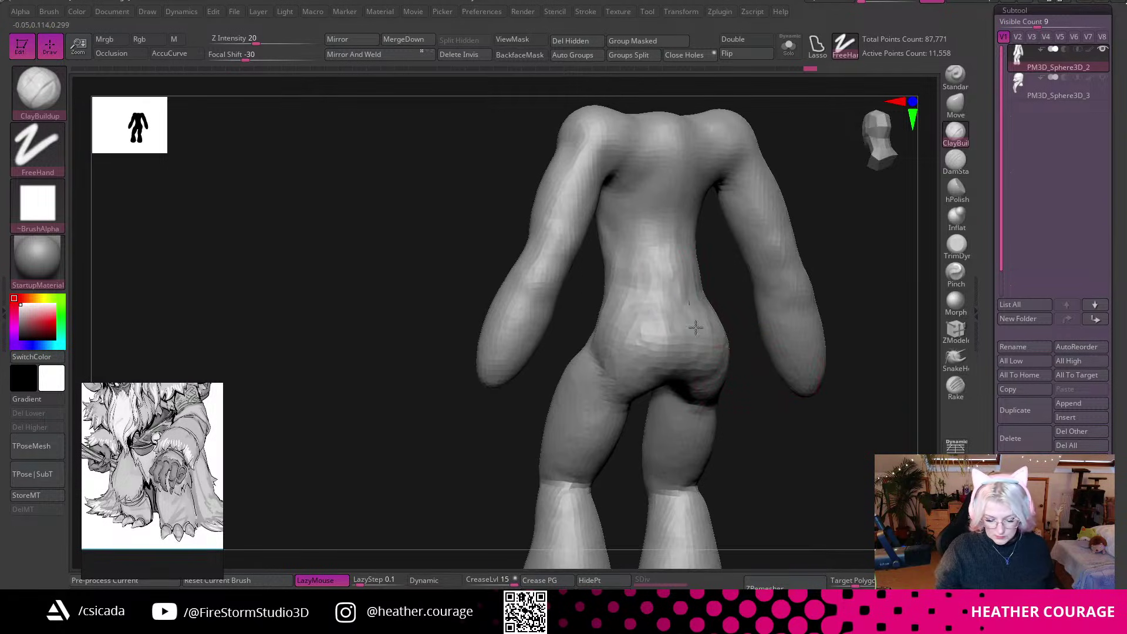
right_drag(831, 474, 787, 396)
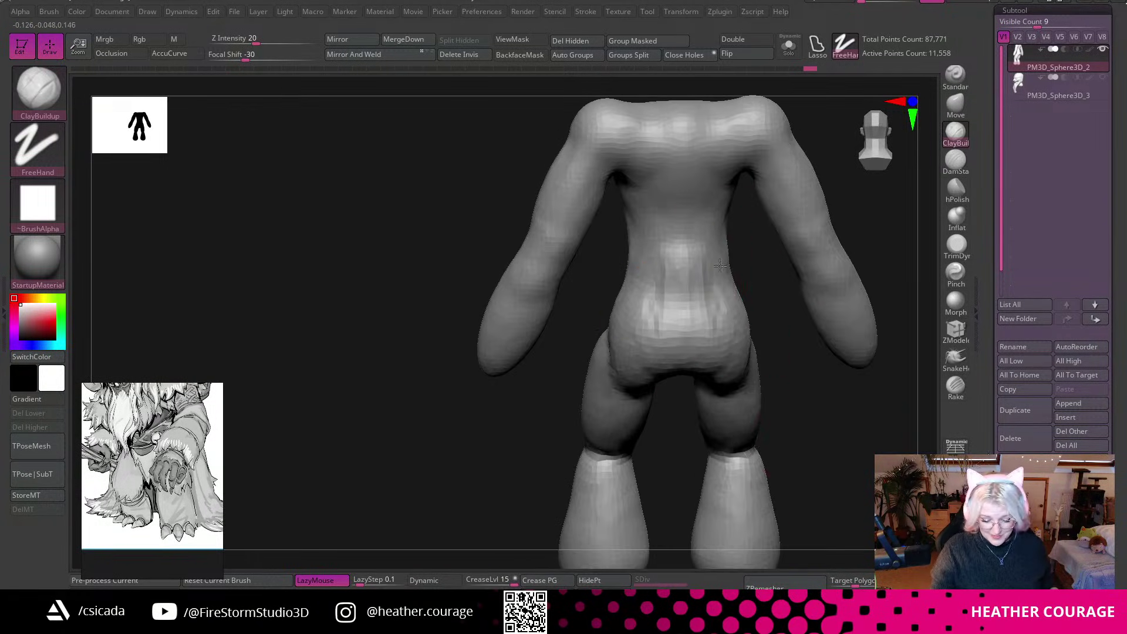
shift+drag(715, 276, 755, 289)
mouse_move(830, 483)
right_down()
mouse_move(847, 463)
mouse_move(881, 467)
right_up()
drag(848, 357, 813, 296)
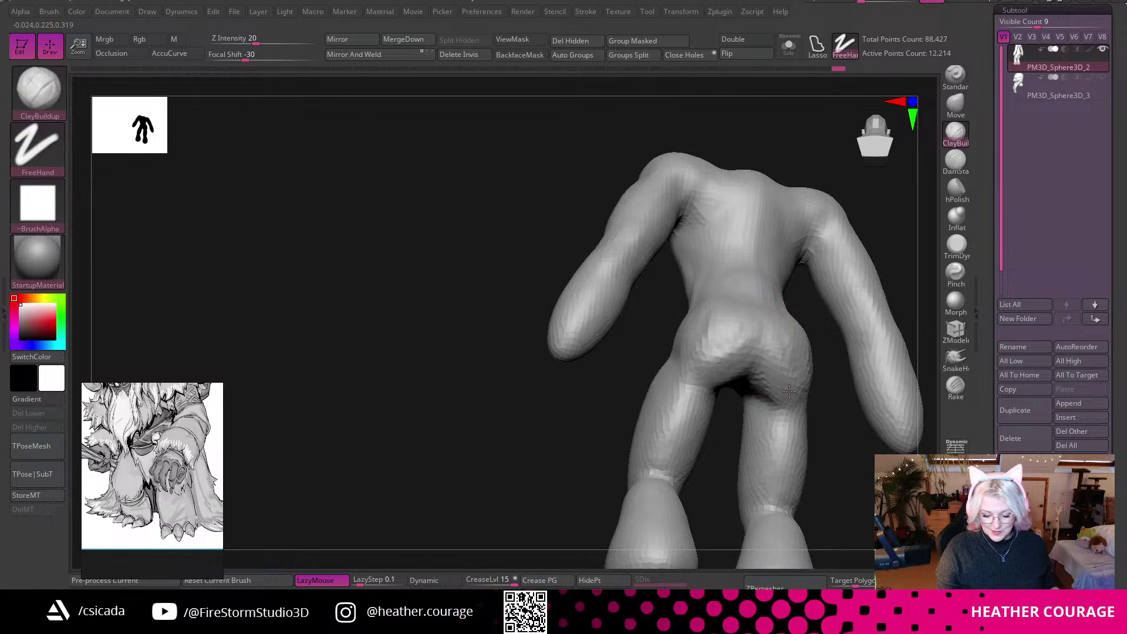
ctrl+drag(834, 432, 820, 483)
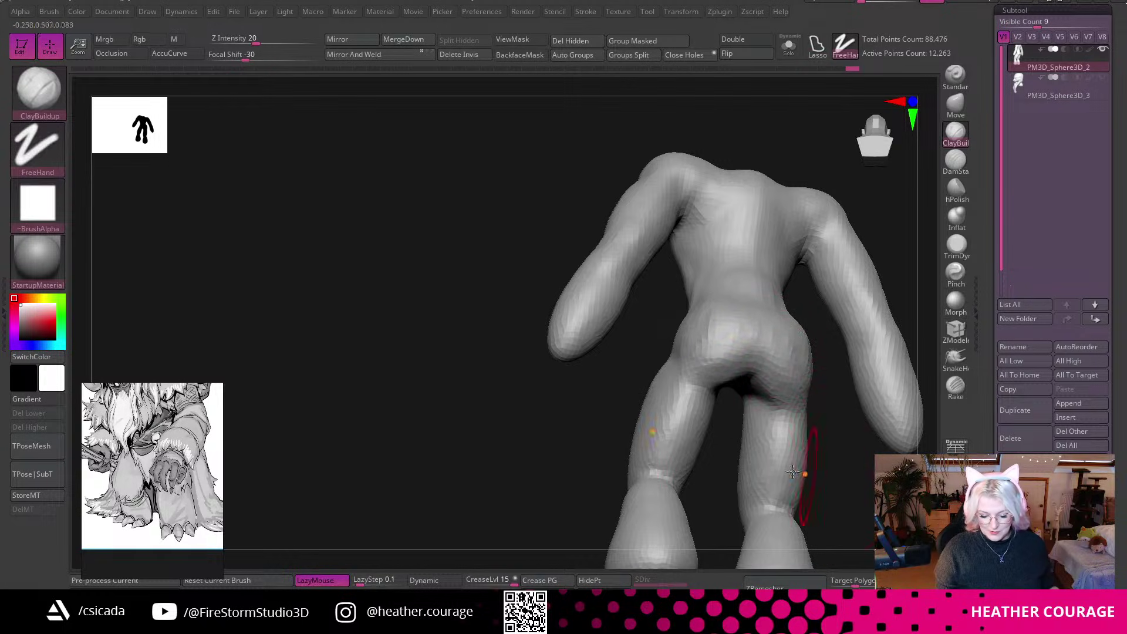
drag(529, 457, 569, 478)
Add clay along the spine from the upper back down to the waist.
alt+drag(846, 319, 895, 125)
alt+drag(784, 305, 780, 356)
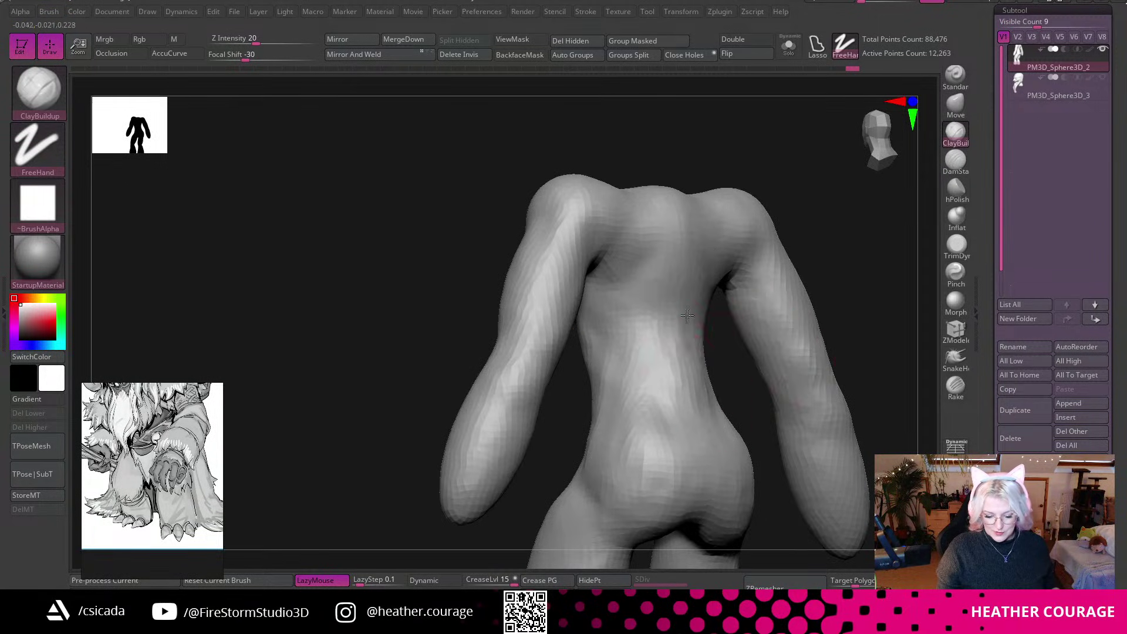
drag(694, 258, 684, 370)
drag(711, 281, 699, 411)
Build up the shoulder blade areas and the sides of the back with ClayBuildup, then remesh the body.
drag(768, 169, 816, 175)
mouse_move(730, 287)
mouse_down()
mouse_move(713, 368)
mouse_move(734, 352)
mouse_move(734, 389)
mouse_up()
drag(774, 265, 738, 311)
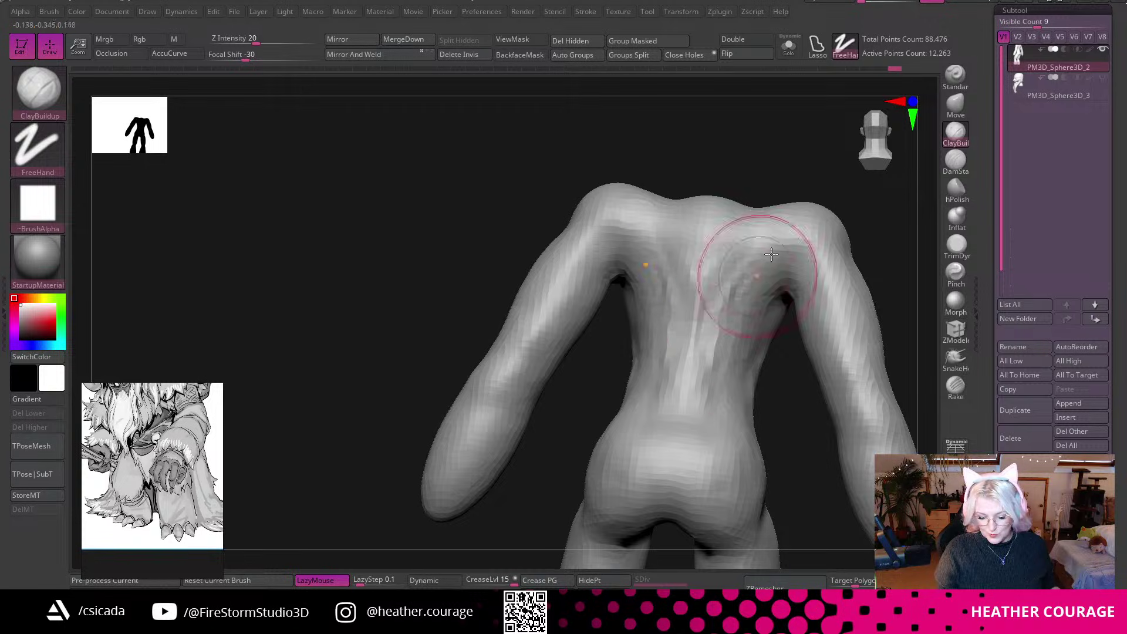
ctrl+drag(878, 219, 883, 258)
mouse_move(784, 269)
mouse_down()
mouse_move(745, 306)
mouse_move(792, 284)
mouse_move(725, 311)
mouse_up()
mouse_move(878, 241)
ctrl+mouse_down()
mouse_move(875, 279)
mouse_move(870, 241)
mouse_move(861, 243)
mouse_move(875, 220)
ctrl+mouse_up()
Reshape the shoulders, waist and upper torso outlines with the Move brush from the back and side.
click(956, 106)
key(space)
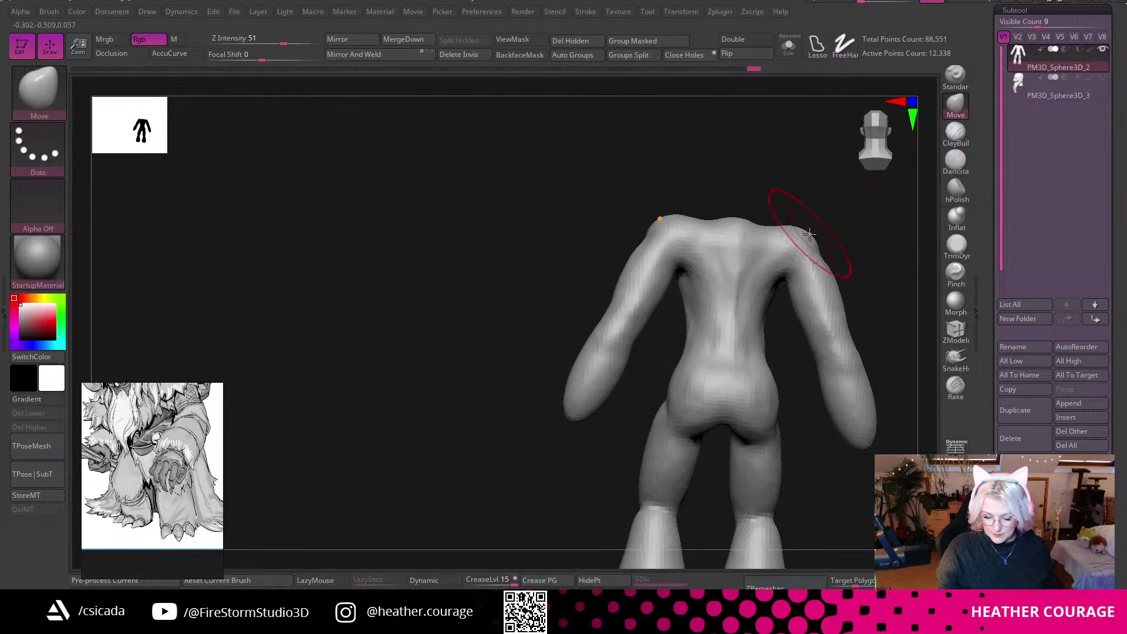
drag(767, 306, 771, 349)
mouse_move(803, 303)
mouse_down()
mouse_move(813, 328)
mouse_move(832, 293)
mouse_move(812, 297)
mouse_move(818, 219)
mouse_move(558, 473)
mouse_move(527, 432)
mouse_move(792, 405)
mouse_move(720, 369)
mouse_move(614, 343)
mouse_up()
drag(508, 315, 492, 306)
drag(719, 240, 666, 253)
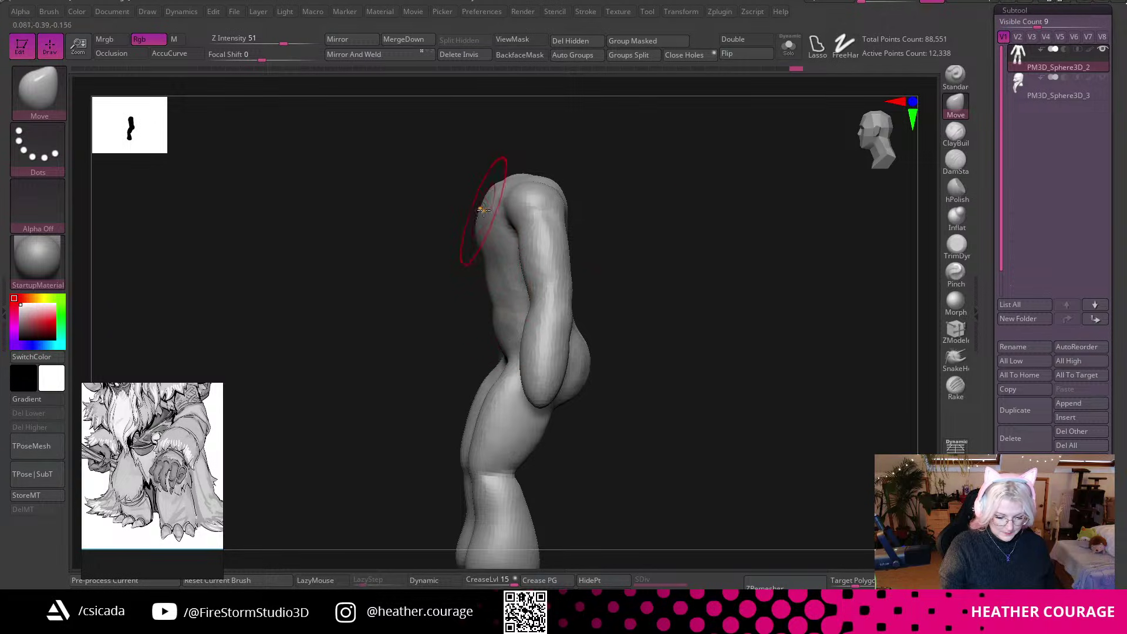
Adjust the side profile of the torso, buttocks and legs with small Move brush pulls.
alt+drag(649, 221, 755, 317)
mouse_move(672, 437)
mouse_down()
mouse_move(636, 437)
mouse_move(674, 444)
mouse_up()
drag(712, 245, 724, 241)
drag(743, 139, 748, 138)
mouse_move(814, 209)
alt+mouse_down()
mouse_move(797, 262)
mouse_move(709, 289)
mouse_move(798, 304)
mouse_move(720, 281)
alt+mouse_up()
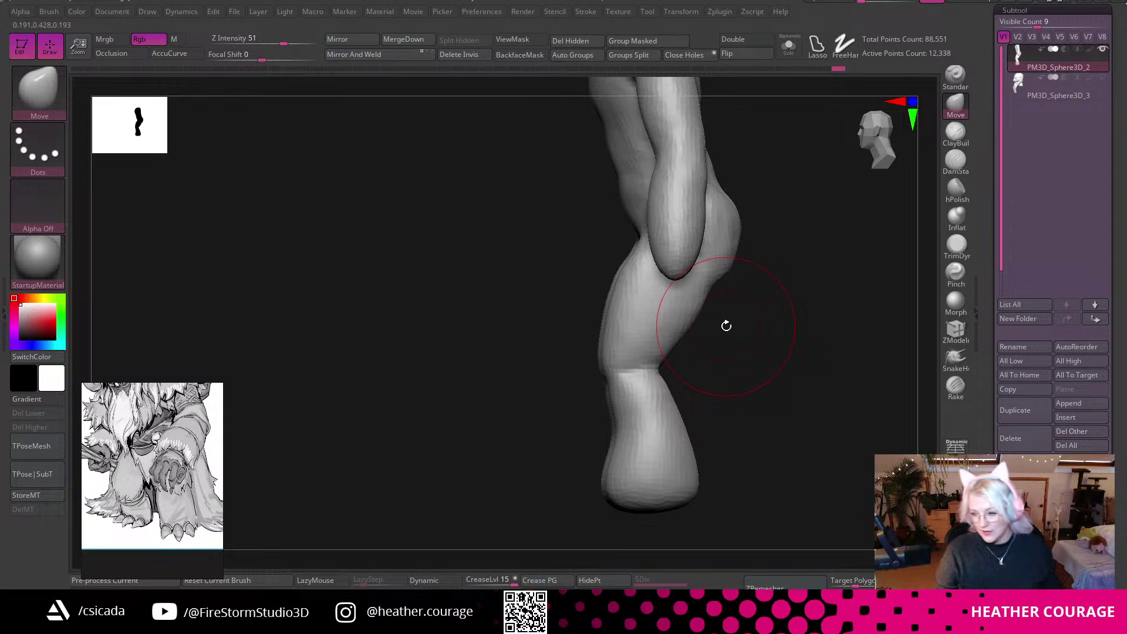
Reshape the inner and outer thighs with the Move brush from the back and front, remeshing the body in between.
drag(843, 358, 836, 254)
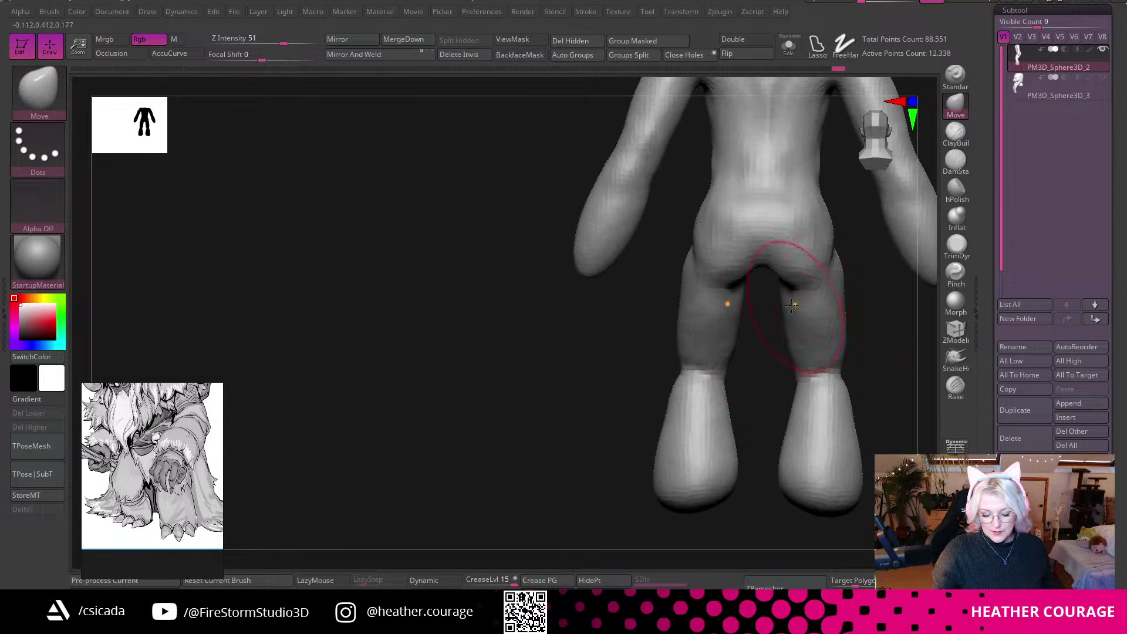
alt+drag(453, 421, 322, 373)
click(878, 145)
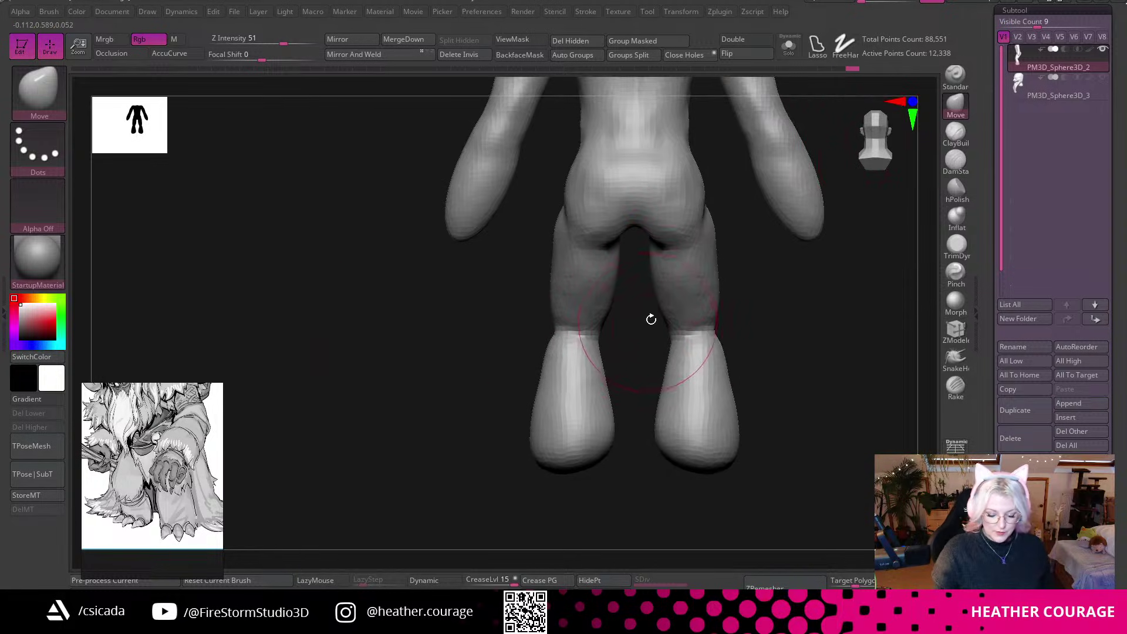
mouse_move(810, 428)
mouse_down()
mouse_move(805, 375)
mouse_move(851, 351)
mouse_up()
mouse_move(750, 256)
mouse_down()
mouse_move(767, 255)
mouse_move(732, 255)
mouse_up()
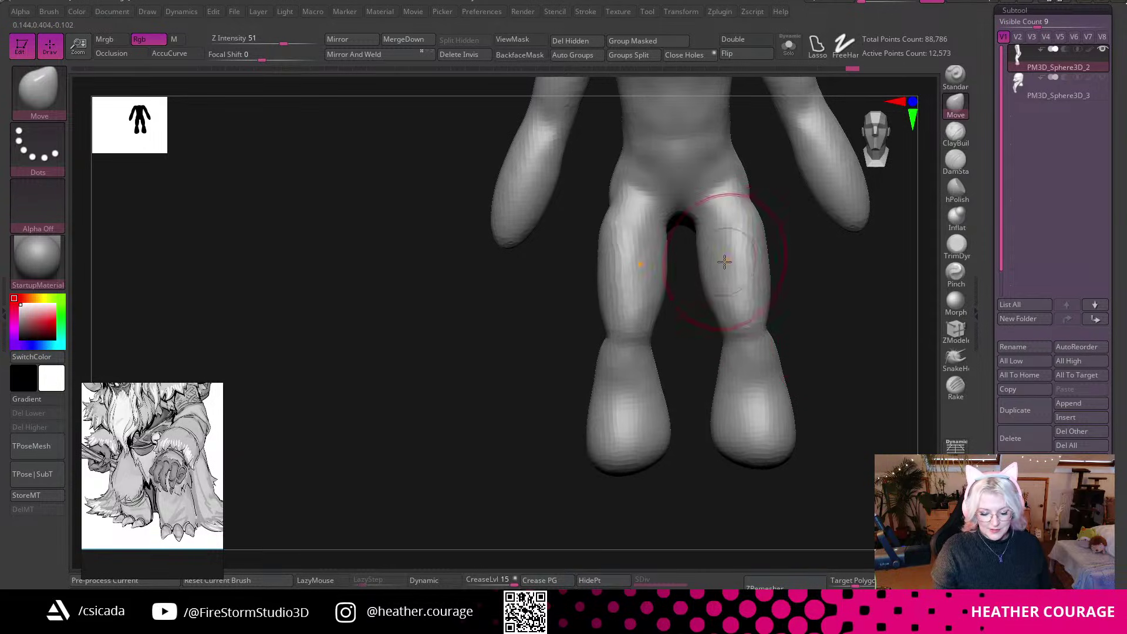
Adjust the hips from the front and the arm, shoulder and upper back contours from the side with the Move brush.
alt+drag(842, 358, 790, 275)
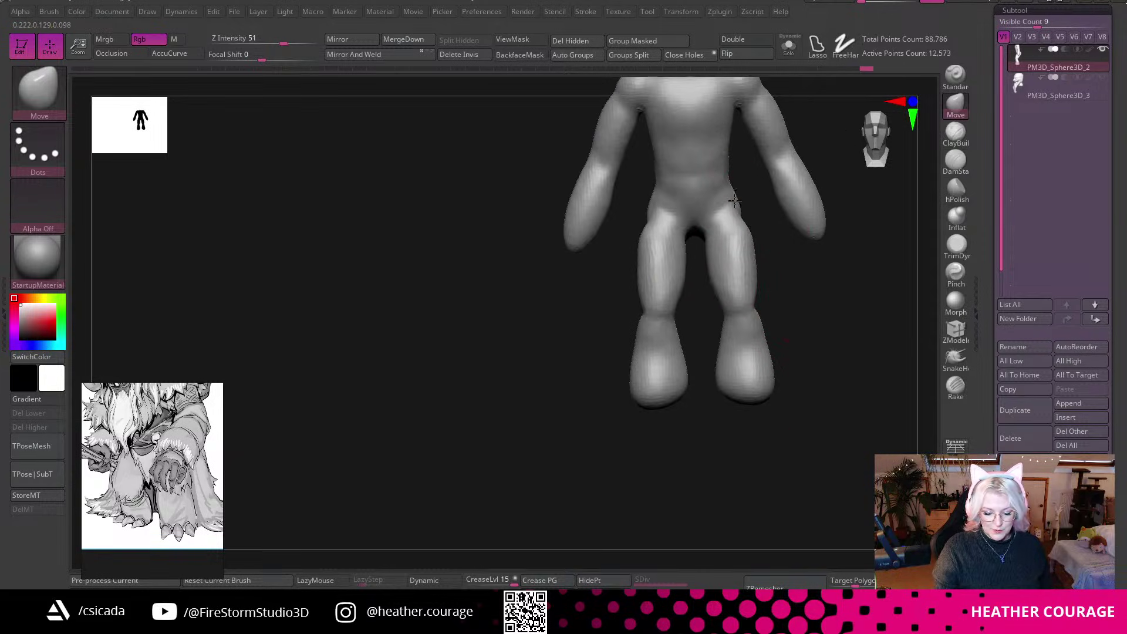
alt+drag(824, 371, 773, 500)
mouse_move(761, 351)
mouse_down()
mouse_move(780, 282)
mouse_move(742, 297)
mouse_move(847, 256)
mouse_move(847, 196)
mouse_up()
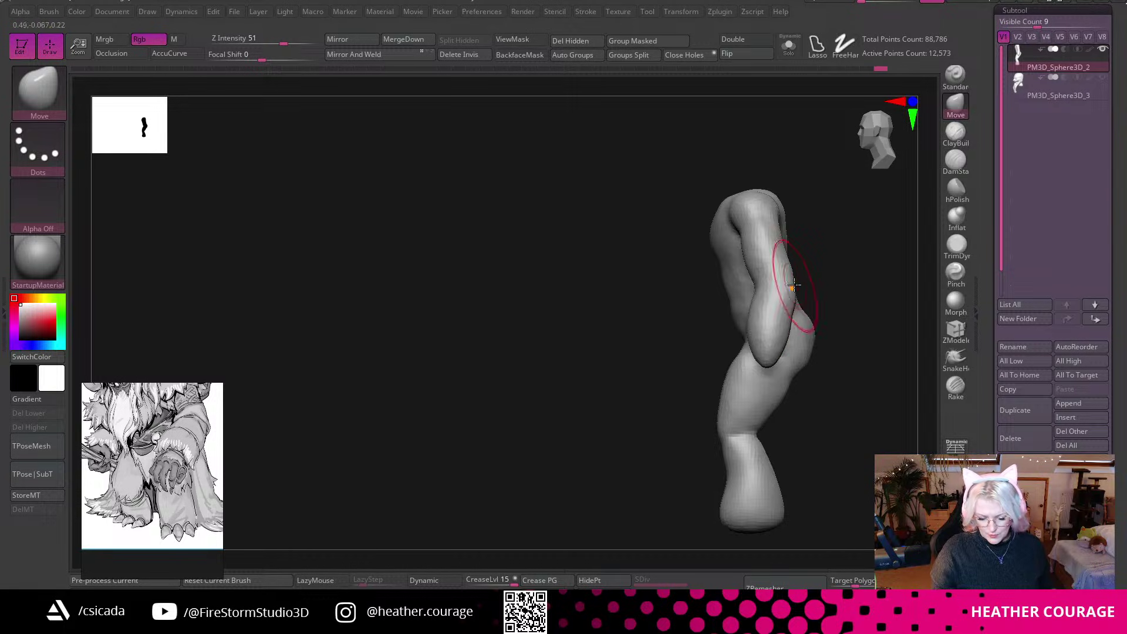
alt+drag(836, 221, 840, 262)
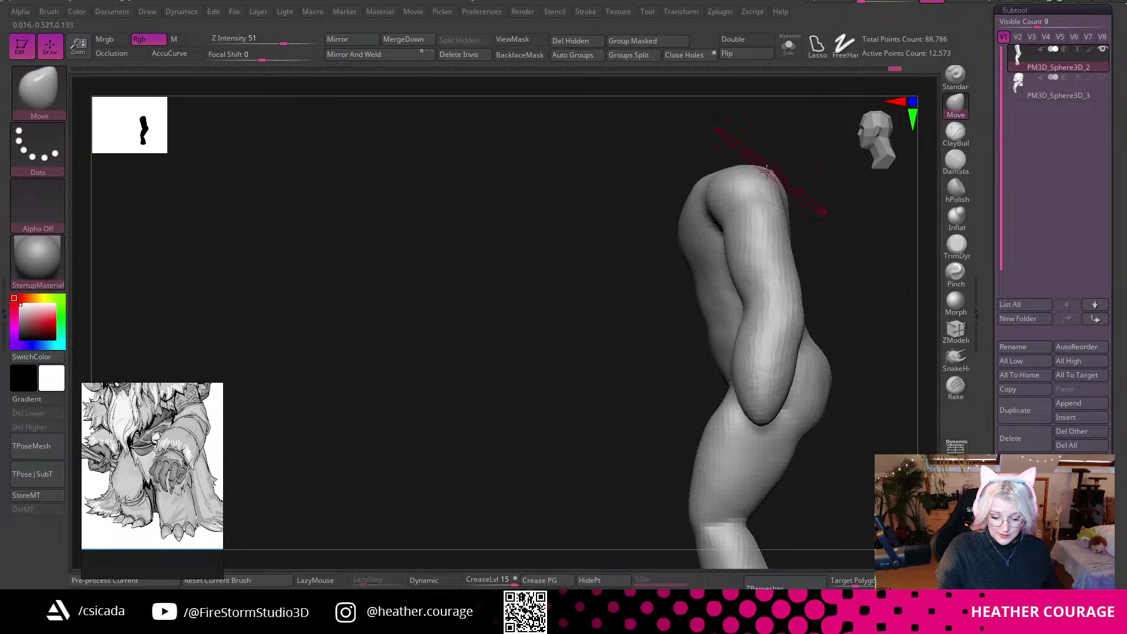
mouse_move(821, 234)
mouse_down()
mouse_move(875, 229)
mouse_move(868, 219)
mouse_move(852, 345)
mouse_move(858, 168)
mouse_up()
Remesh the body and pull the belly forward with the Move brush.
mouse_move(861, 256)
alt+mouse_down()
mouse_move(847, 360)
mouse_move(862, 368)
mouse_move(831, 388)
mouse_move(866, 384)
alt+mouse_up()
mouse_move(699, 356)
mouse_down()
mouse_move(675, 346)
mouse_move(663, 320)
mouse_up()
mouse_move(863, 317)
mouse_down()
mouse_move(834, 337)
mouse_move(663, 325)
mouse_up()
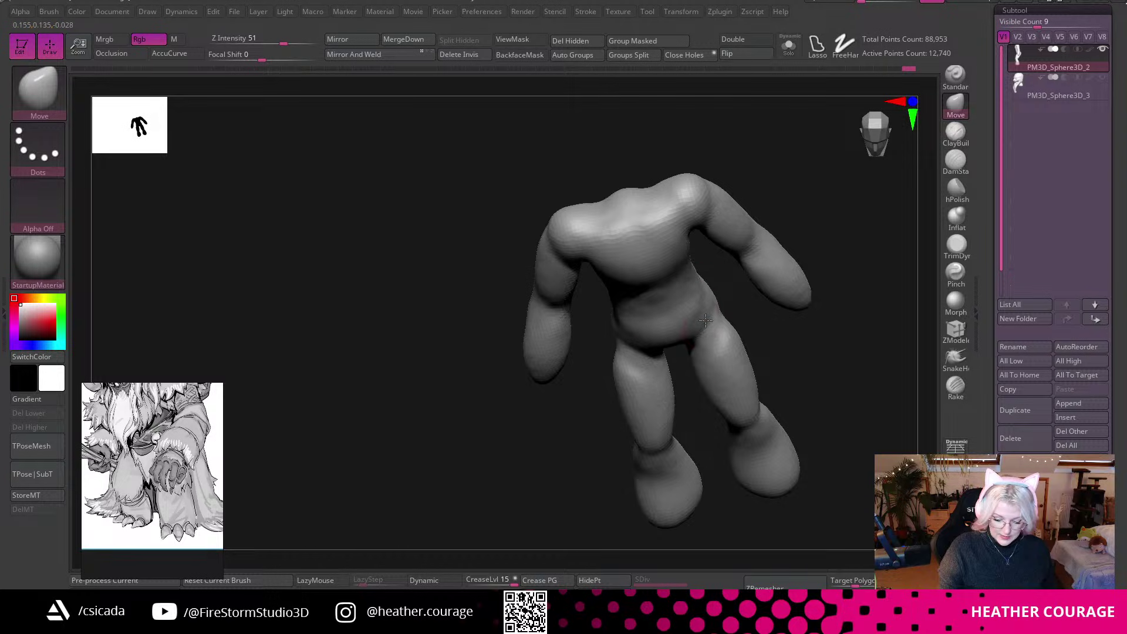
Adjust the side of the belly and the armpits of the body with the Move brush.
mouse_move(847, 383)
mouse_down()
mouse_move(877, 324)
mouse_move(915, 327)
mouse_up()
mouse_move(710, 326)
mouse_down()
mouse_move(720, 289)
mouse_move(684, 269)
mouse_up()
drag(847, 355, 839, 397)
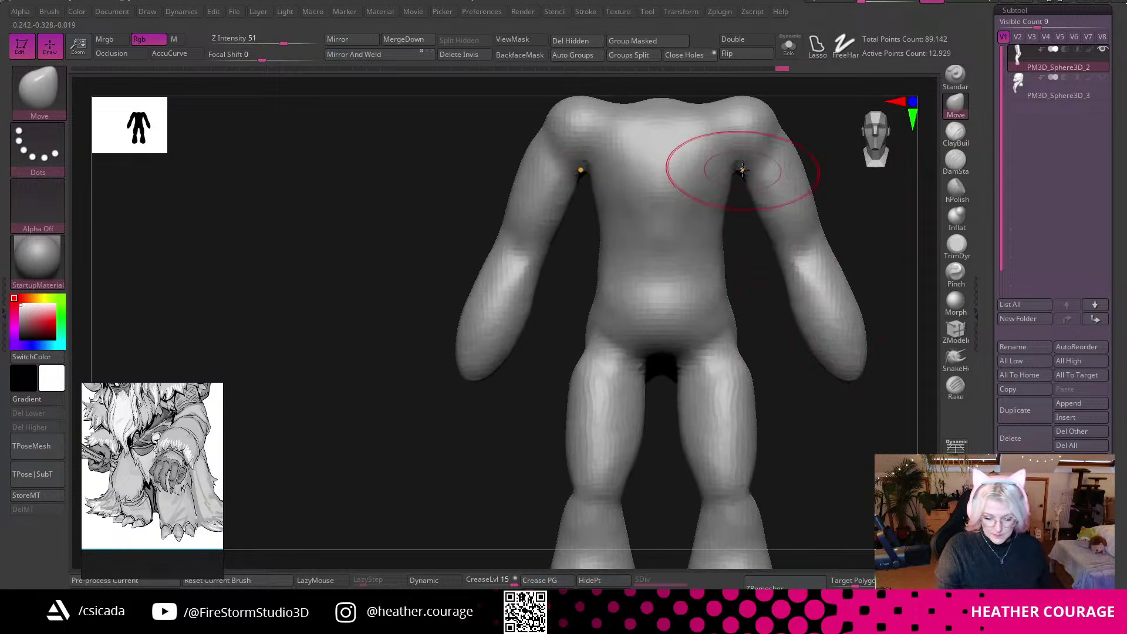
drag(743, 194, 743, 200)
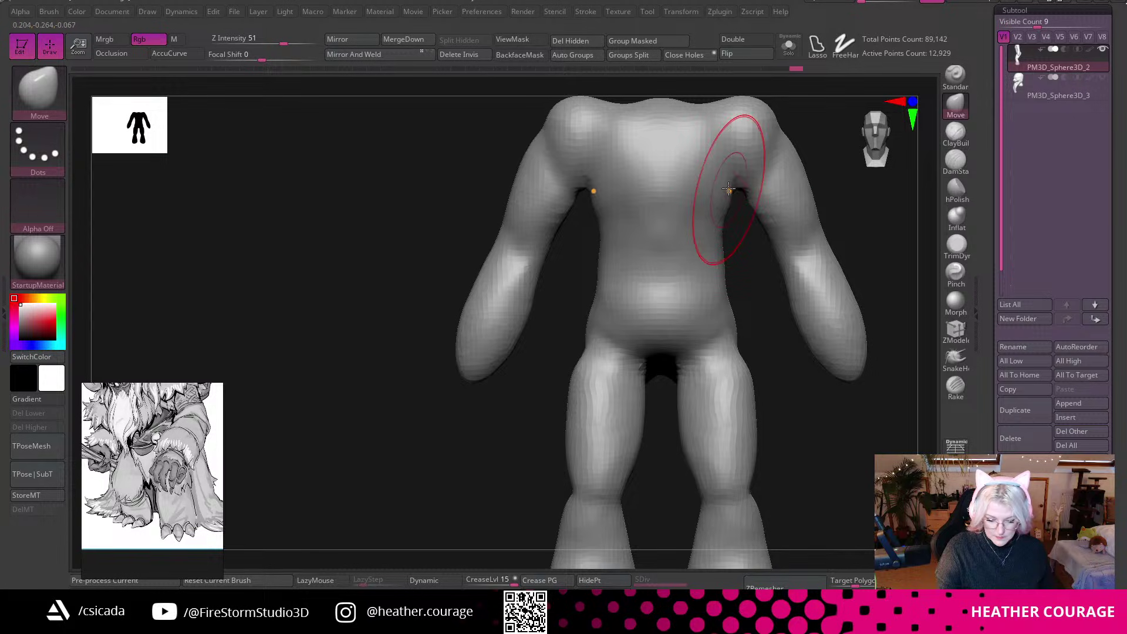
mouse_move(821, 460)
alt+mouse_down()
mouse_move(824, 477)
mouse_move(829, 407)
mouse_move(812, 428)
mouse_move(833, 433)
mouse_move(823, 421)
alt+mouse_up()
Show the head subtool with the body and reshape the hips, lower legs and feet with the Move brush.
click(788, 45)
click(788, 46)
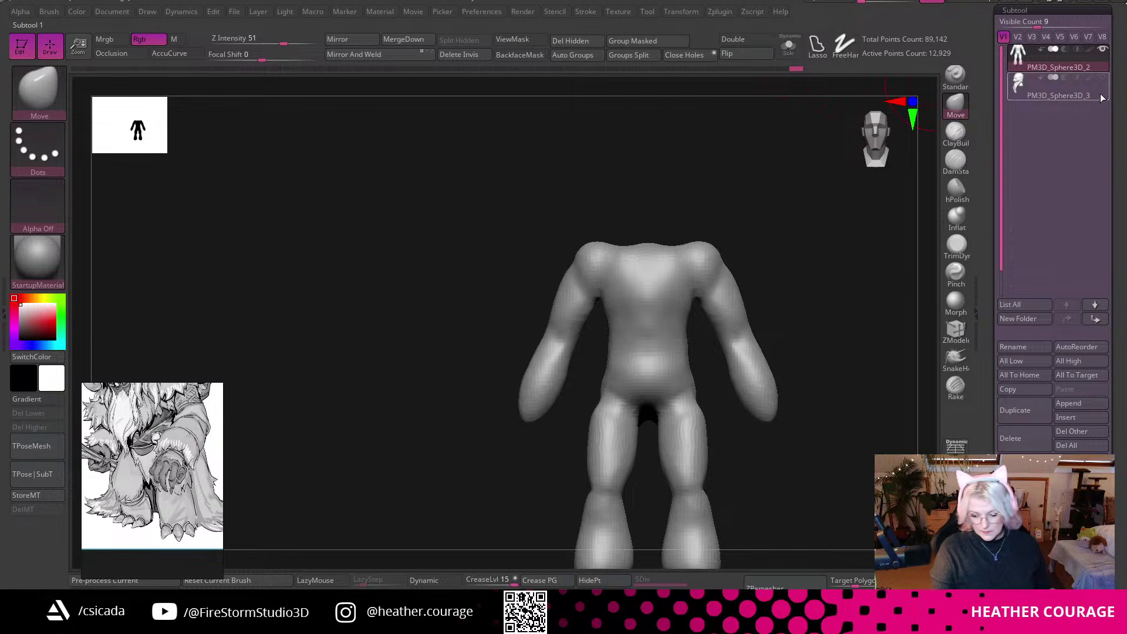
mouse_move(853, 327)
mouse_down()
mouse_move(873, 342)
mouse_move(851, 317)
mouse_move(847, 342)
mouse_move(845, 302)
mouse_up()
key(space)
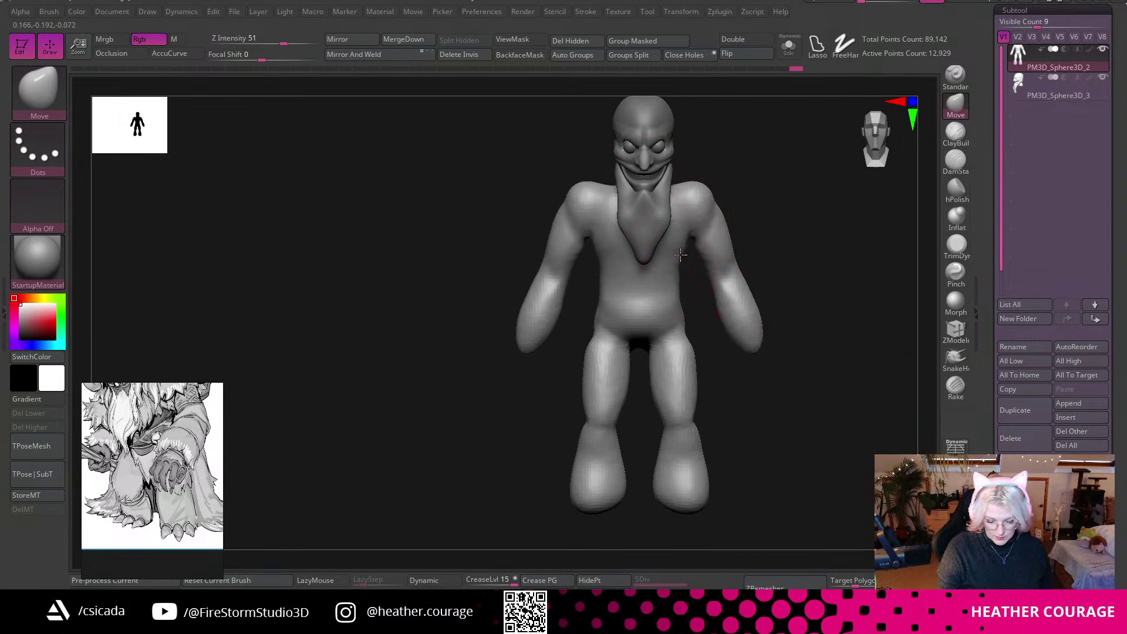
drag(672, 340, 672, 352)
drag(674, 493, 676, 518)
drag(757, 455, 692, 415)
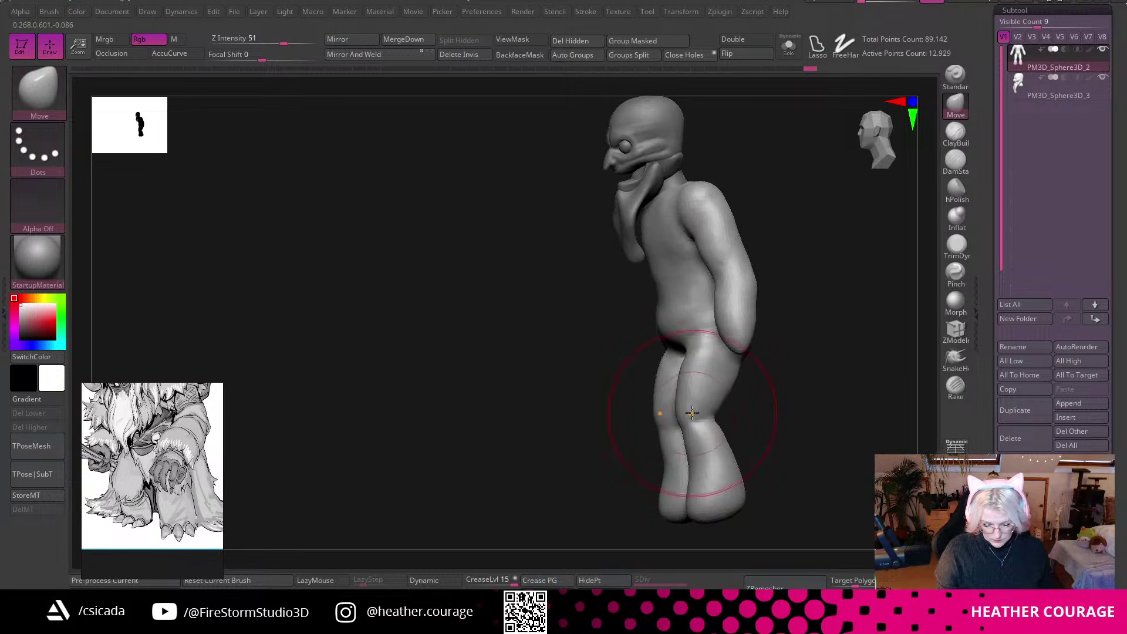
drag(797, 456, 763, 463)
mouse_move(740, 508)
mouse_down()
mouse_move(747, 523)
mouse_move(681, 512)
mouse_up()
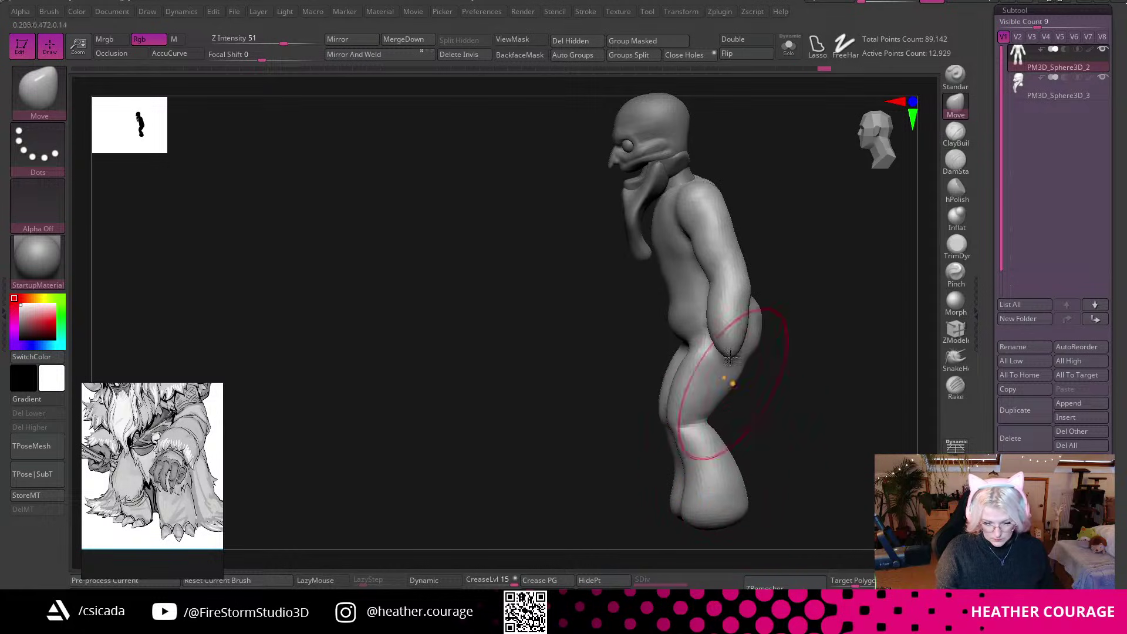
Reshape the shoulders from the front with the Move brush, remeshing the body and reducing the draw size in between.
mouse_move(717, 181)
mouse_down()
mouse_move(740, 220)
mouse_move(810, 241)
mouse_move(817, 259)
mouse_move(684, 282)
mouse_move(866, 327)
mouse_move(877, 287)
mouse_up()
click(879, 130)
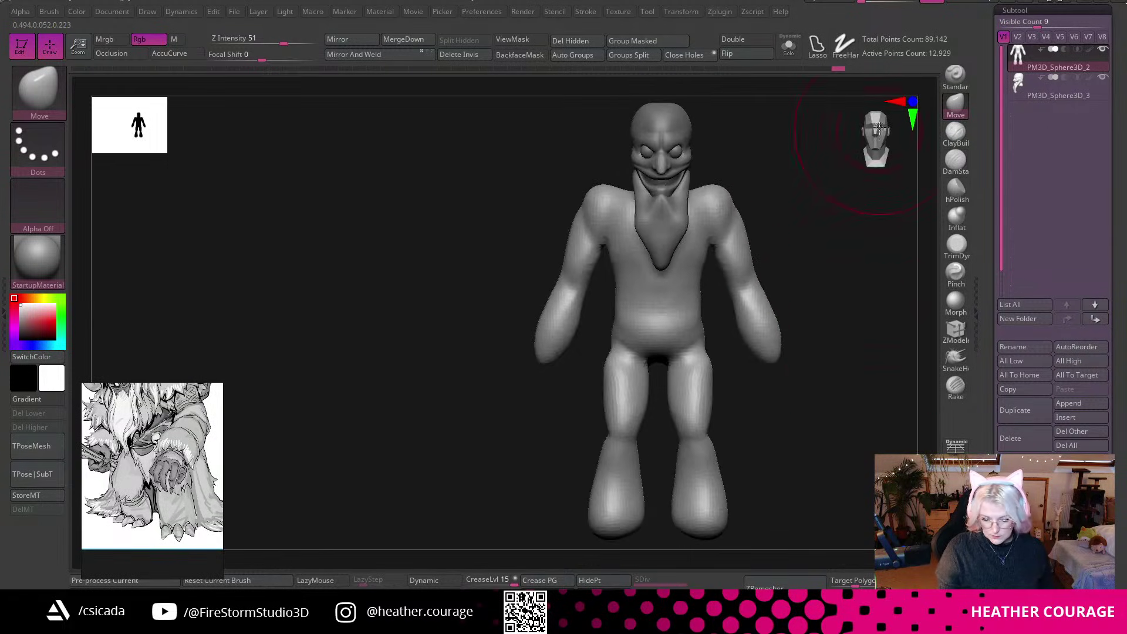
drag(725, 196, 740, 225)
alt+drag(834, 240, 838, 265)
key(space)
key(space)
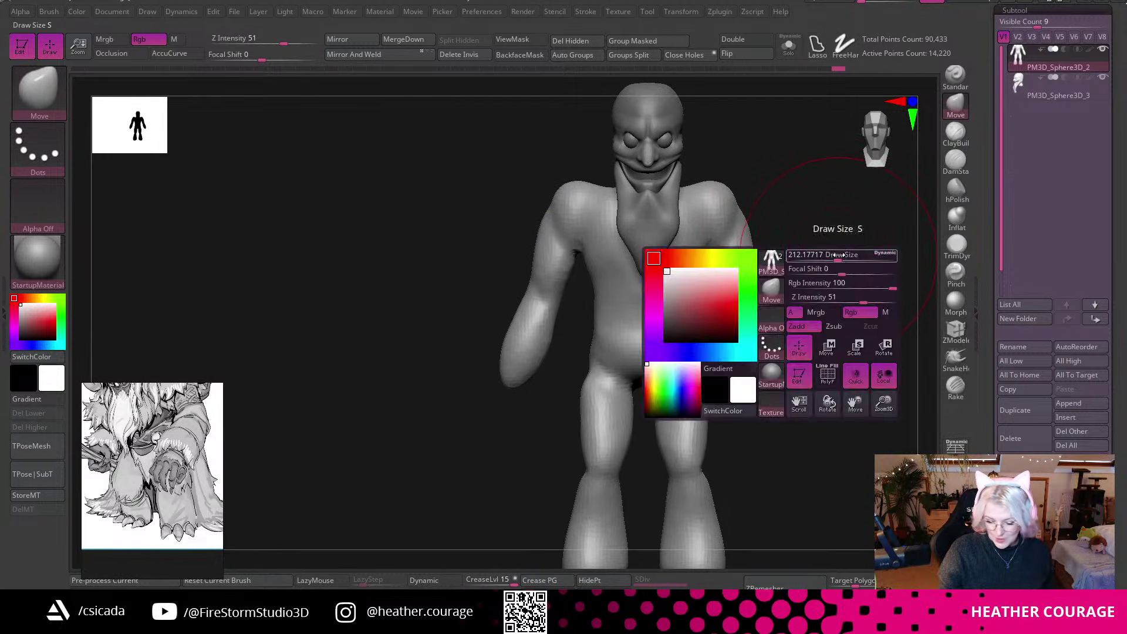
drag(730, 198, 733, 204)
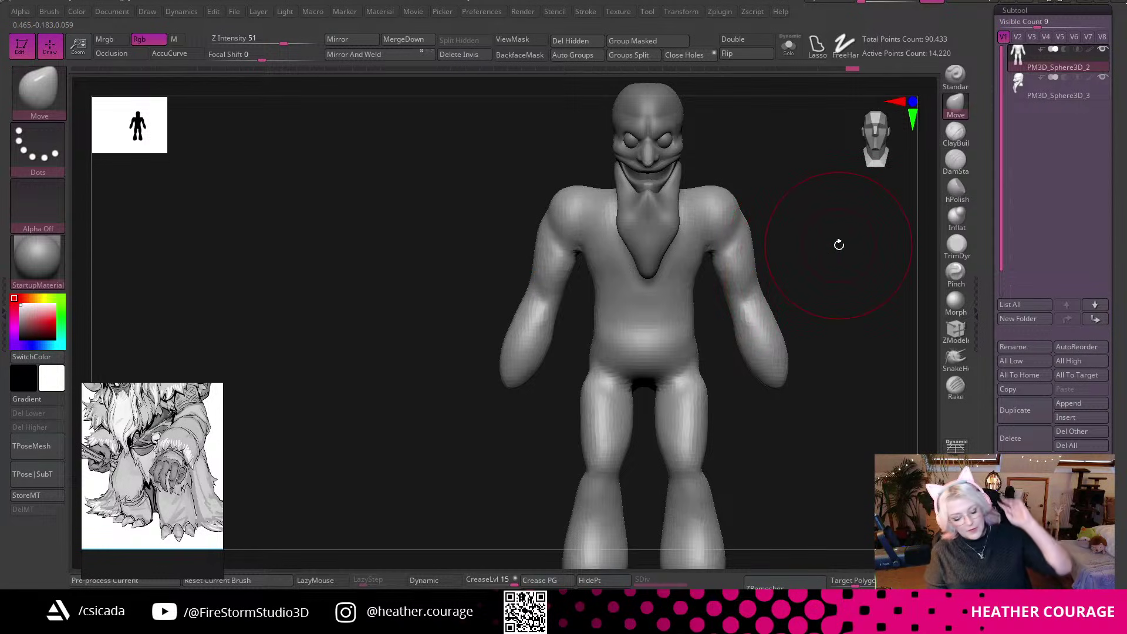
ZRemesh the body and subdivide it twice to reach subdivision level 3.
click(780, 584)
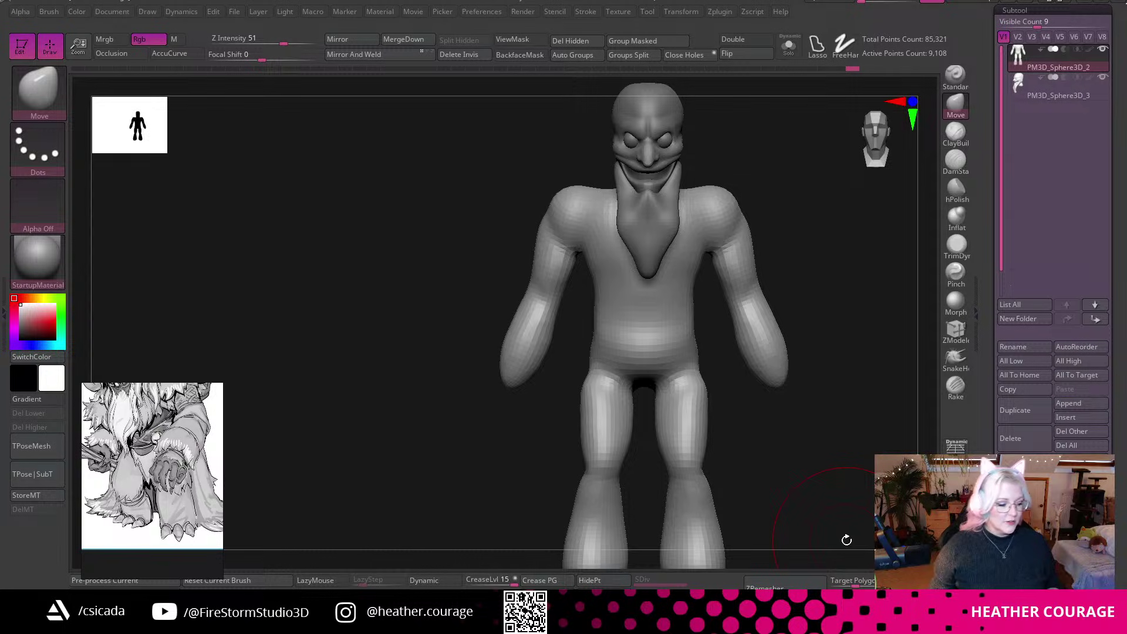
drag(830, 249, 860, 245)
middle_drag(161, 455, 167, 510)
mouse_move(817, 442)
mouse_down()
mouse_move(878, 136)
mouse_move(828, 282)
mouse_move(836, 297)
mouse_move(829, 271)
mouse_move(807, 271)
mouse_up()
key(ctrl+d)
key(ctrl+d)
key(space)
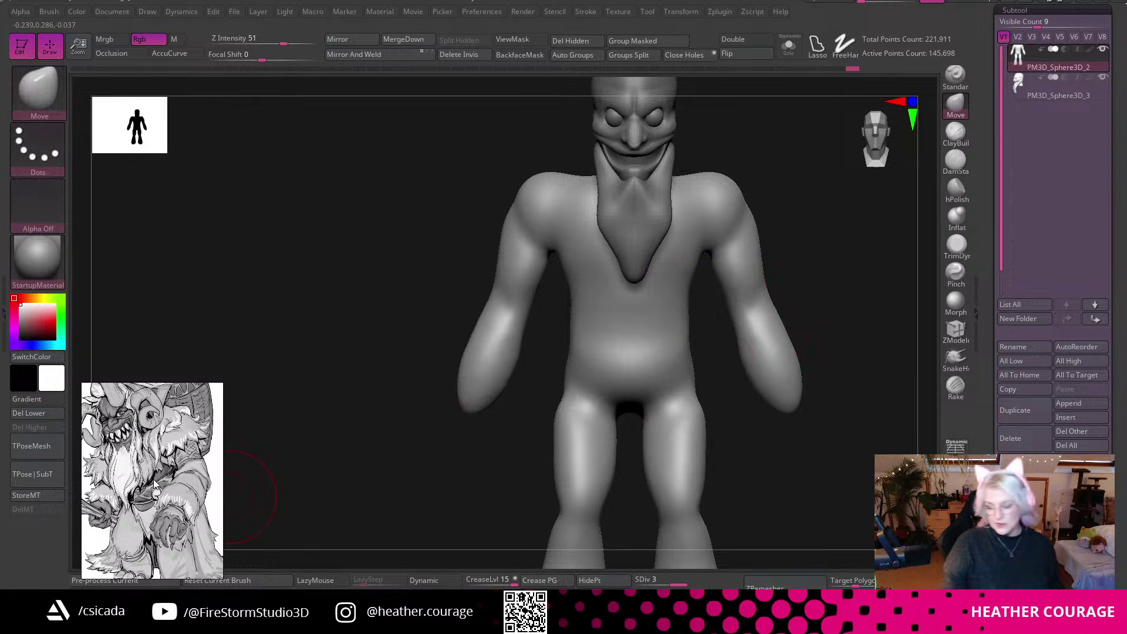
Enlarge the reference window over the canvas and frame the creature drawing in it.
drag(151, 479, 358, 213)
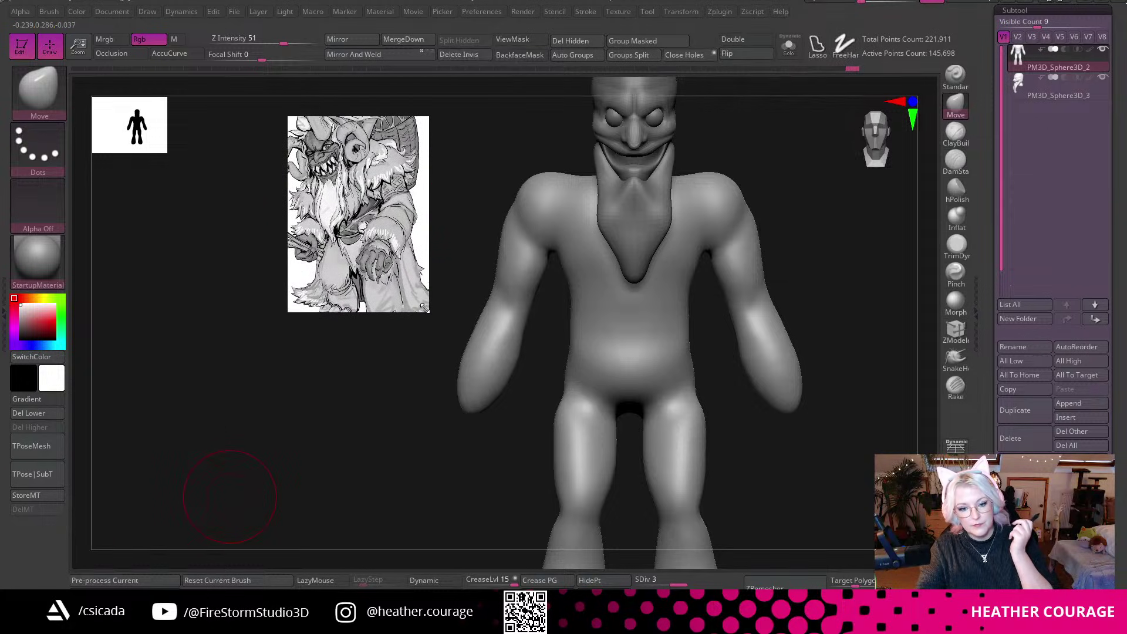
drag(428, 311, 706, 490)
middle_drag(566, 336, 670, 431)
scroll(474, 303, up, 3)
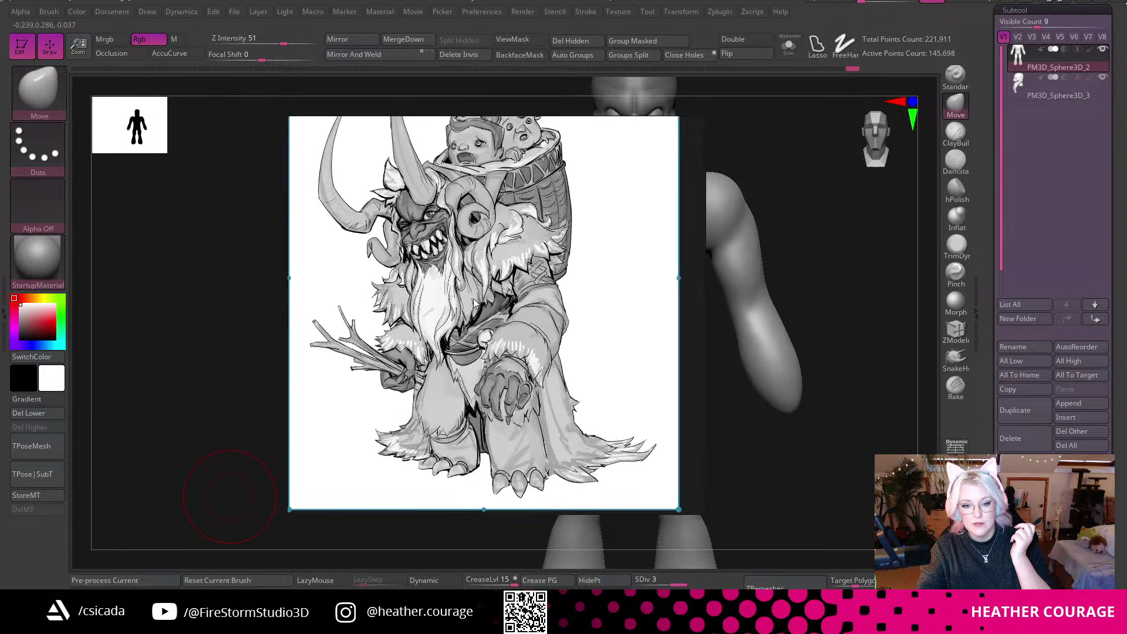
middle_drag(474, 303, 530, 313)
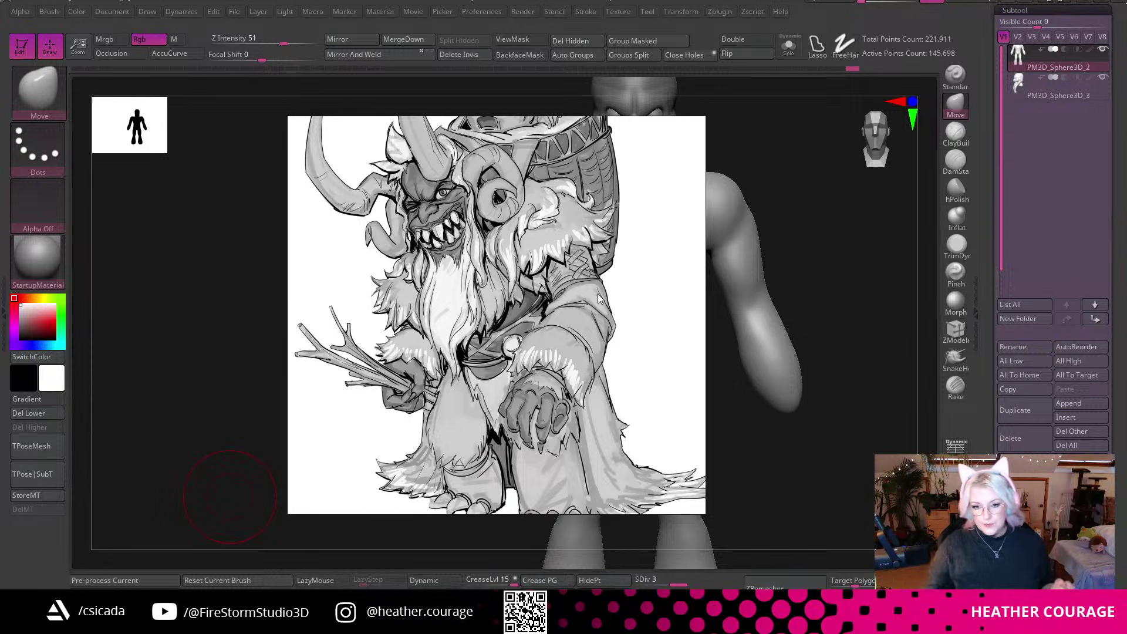
Copy the clean creature drawing and paste a duplicate beside the annotated one in the reference window.
scroll(598, 293, down, 3)
mouse_move(597, 293)
middle_down()
mouse_move(358, 278)
mouse_move(429, 270)
middle_up()
right_click(352, 203)
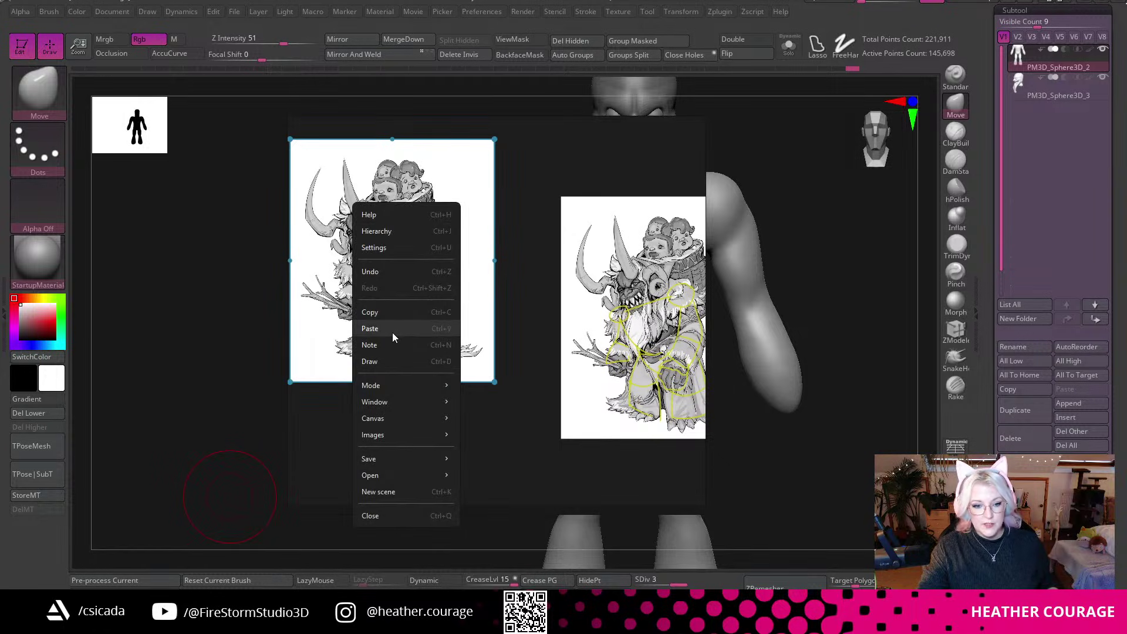
click(387, 316)
scroll(632, 327, down, 3)
middle_drag(703, 297, 398, 243)
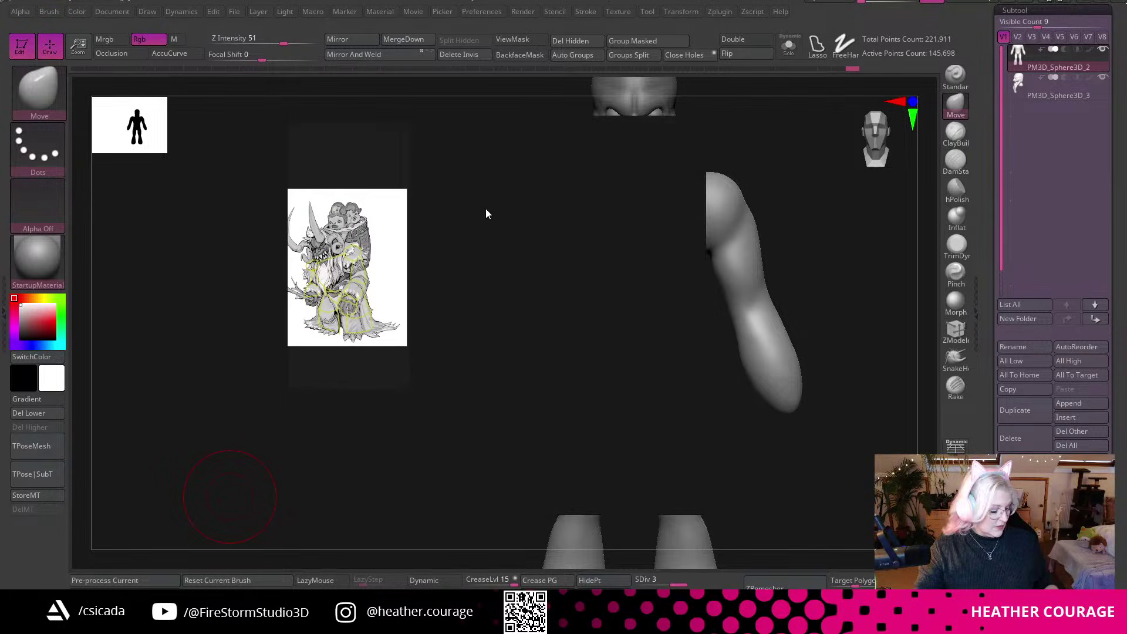
key(ctrl+v)
drag(488, 261, 494, 322)
scroll(490, 301, up, 6)
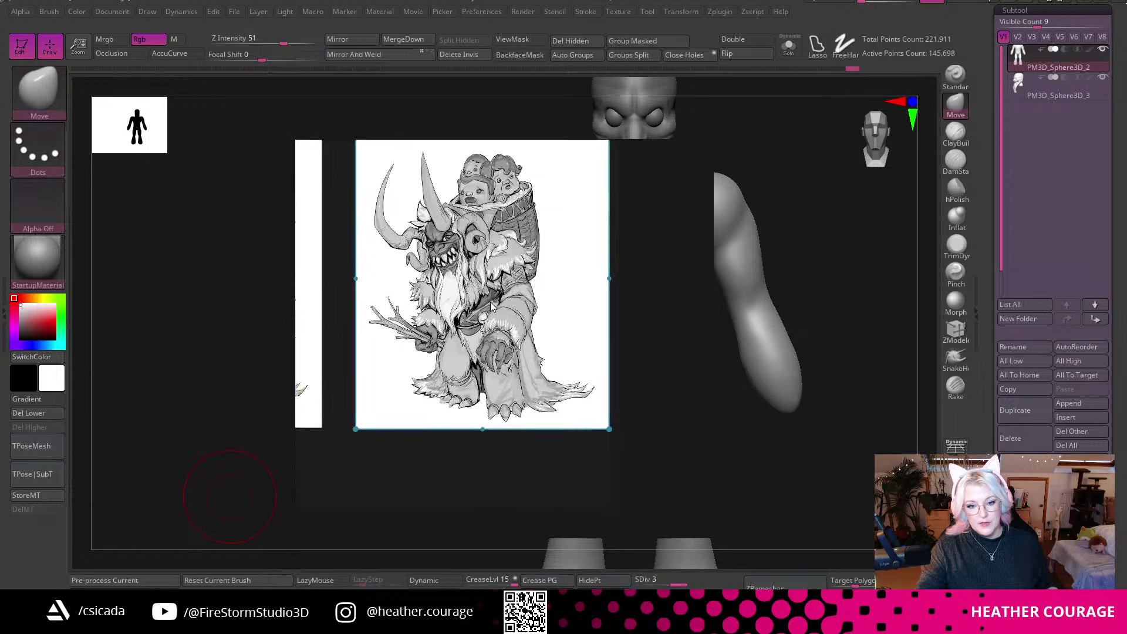
Switch the reference window to drawing mode and outline the sleeve above the fur cuff in yellow.
scroll(535, 286, up, 2)
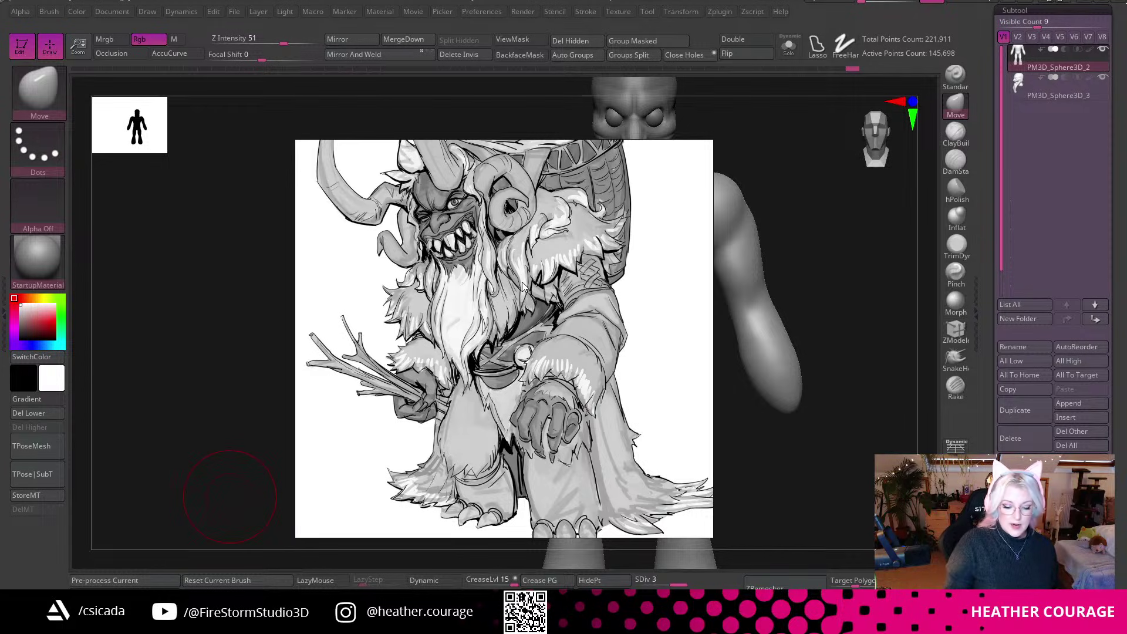
right_click(654, 318)
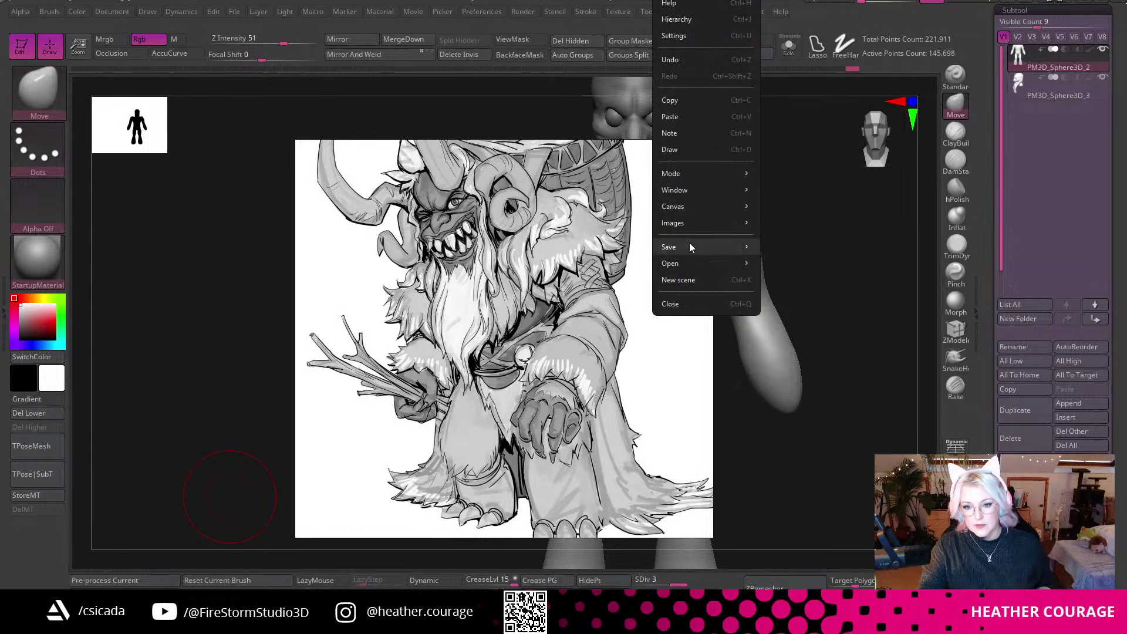
click(692, 150)
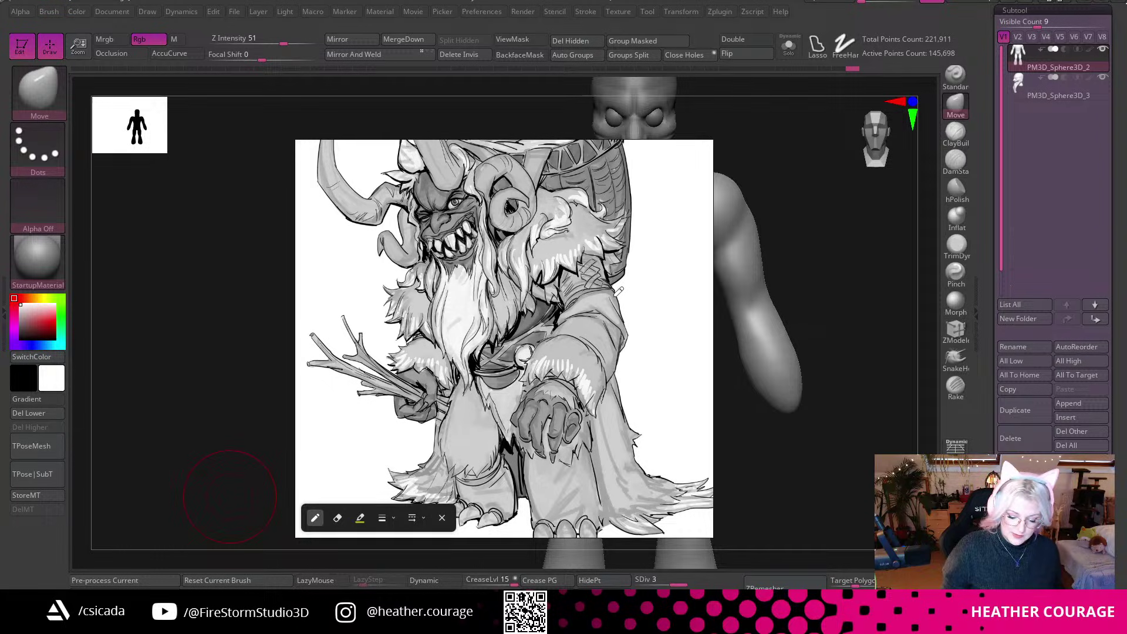
mouse_move(618, 293)
mouse_down()
mouse_move(626, 347)
mouse_move(608, 379)
mouse_move(555, 329)
mouse_move(607, 285)
mouse_up()
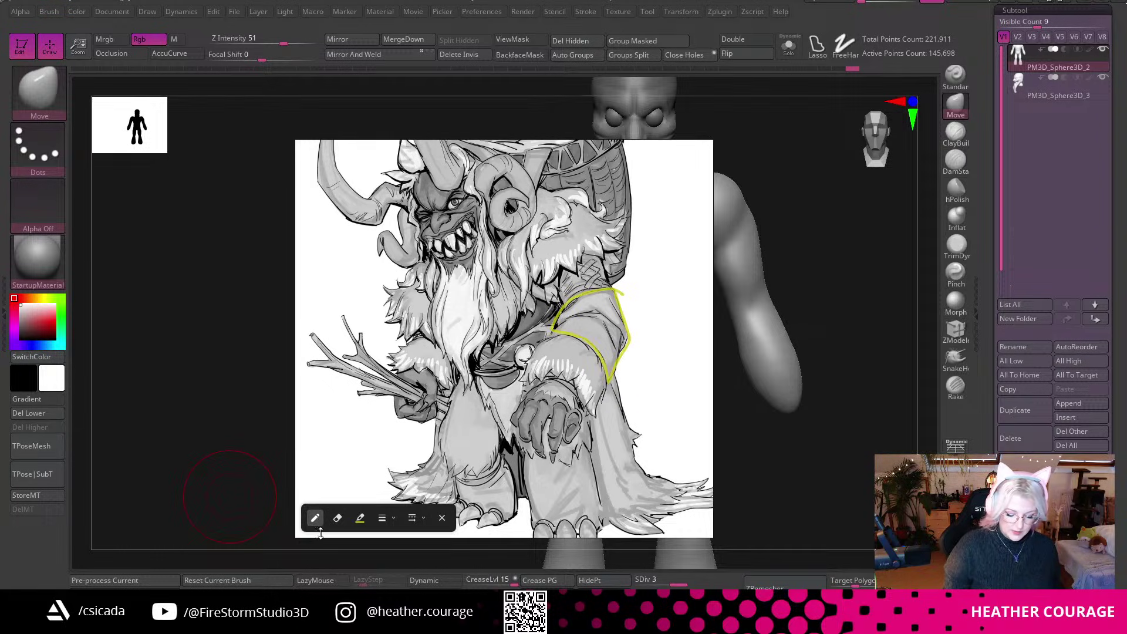
click(360, 517)
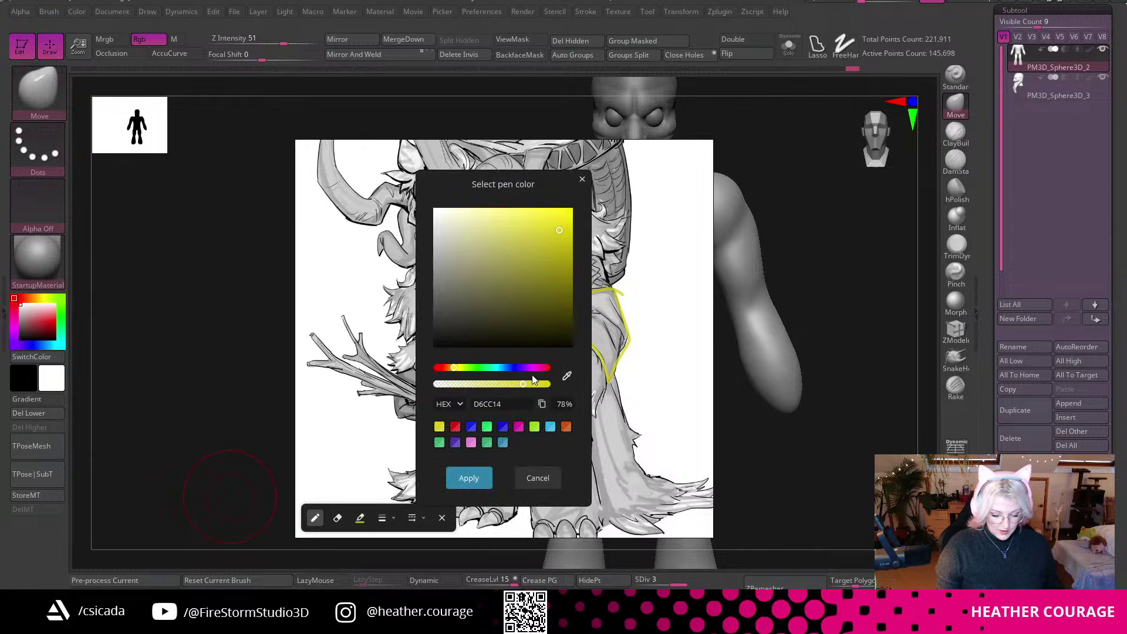
drag(454, 367, 472, 370)
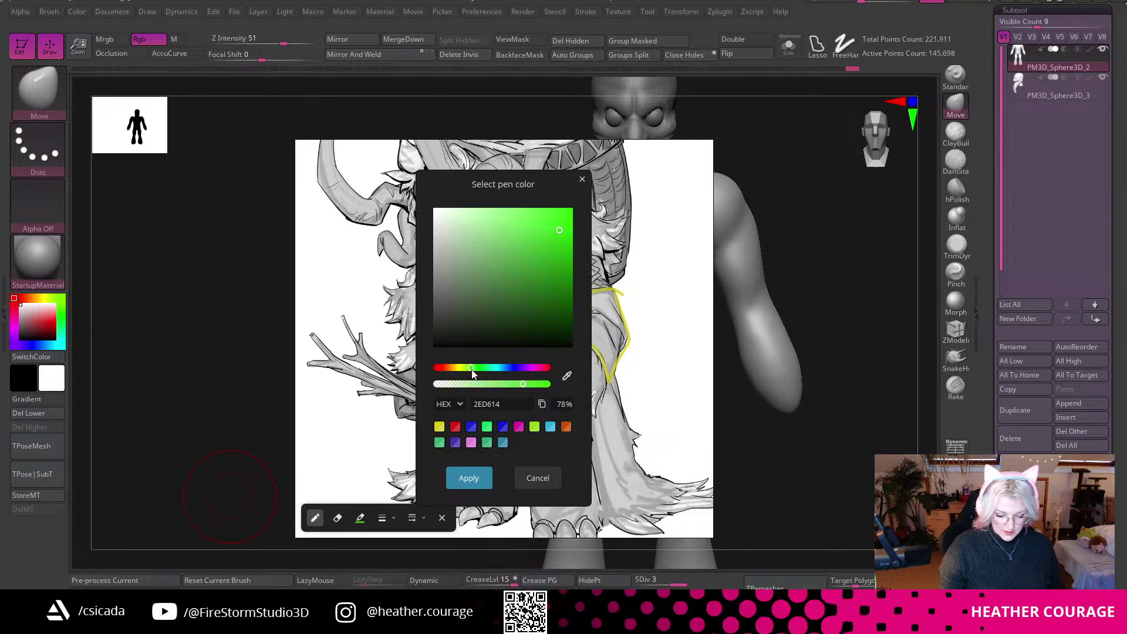
drag(560, 230, 549, 218)
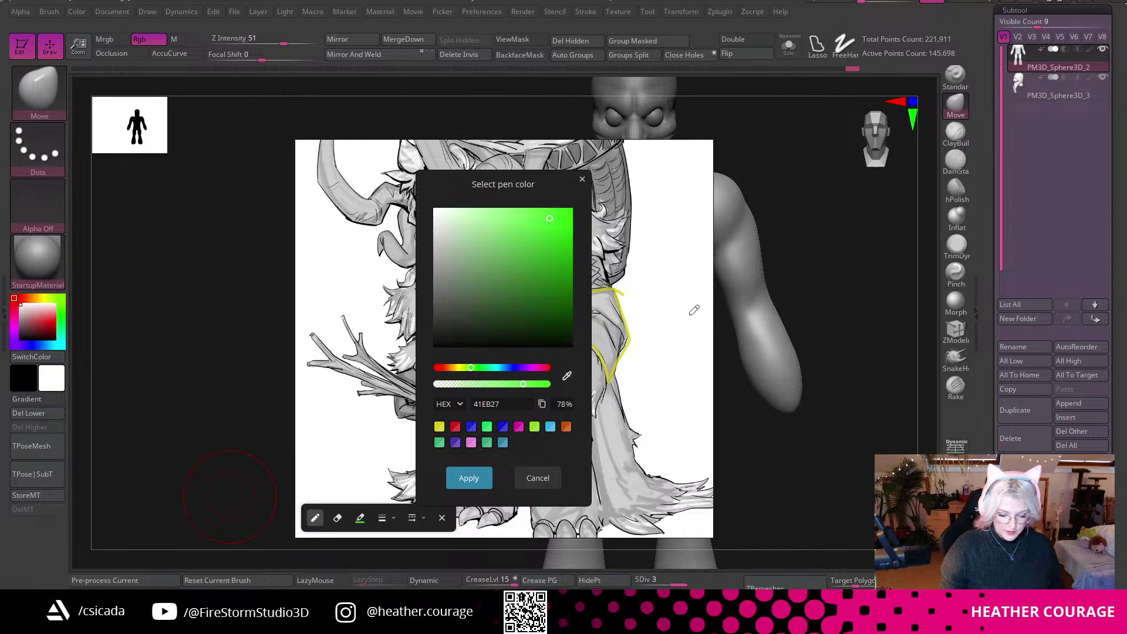
click(581, 180)
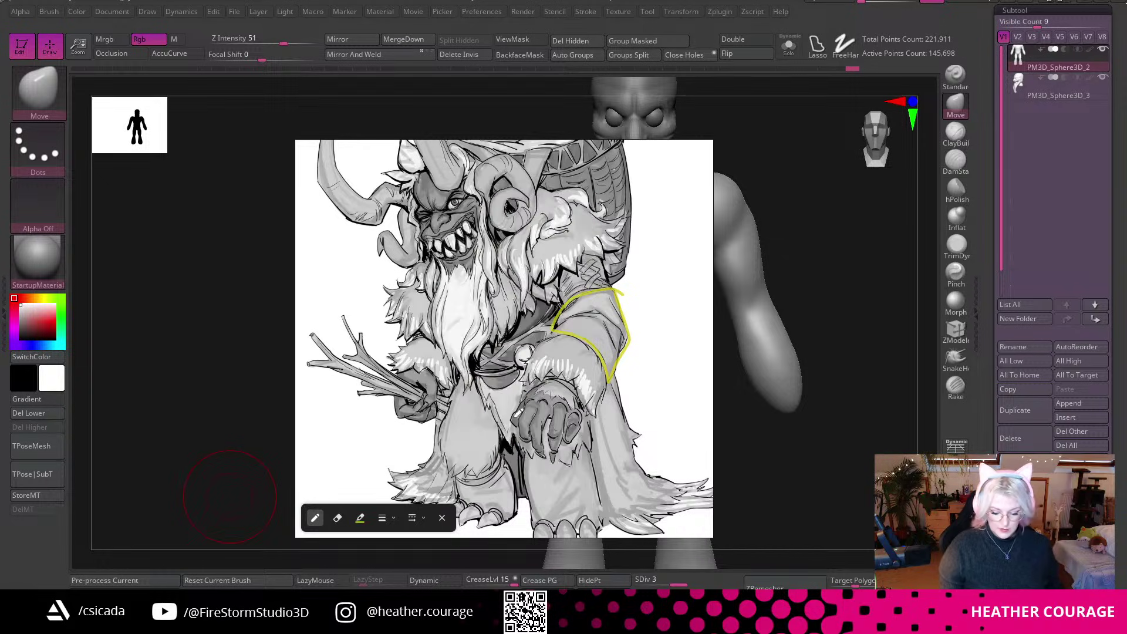
Set the pen to the green swatch and outline the laced upper-arm section above the sleeve.
click(359, 518)
click(486, 427)
click(472, 477)
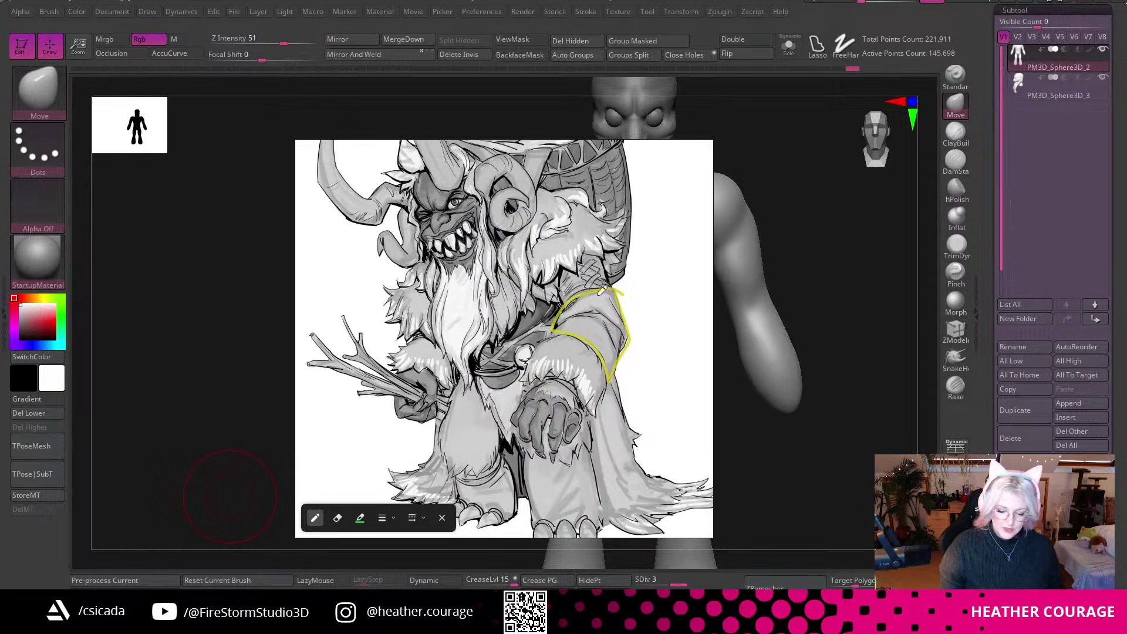
mouse_move(560, 290)
mouse_down()
mouse_move(558, 276)
mouse_move(610, 267)
mouse_move(585, 293)
mouse_up()
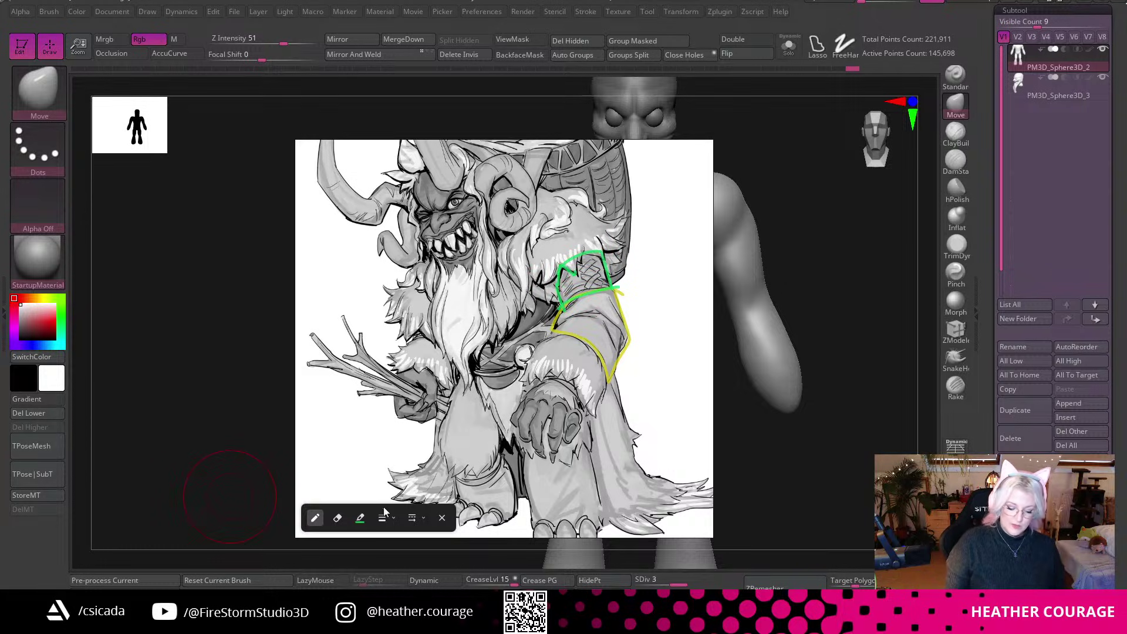
Set the pen color to magenta D6149F for marking the reference drawing.
click(360, 518)
click(519, 428)
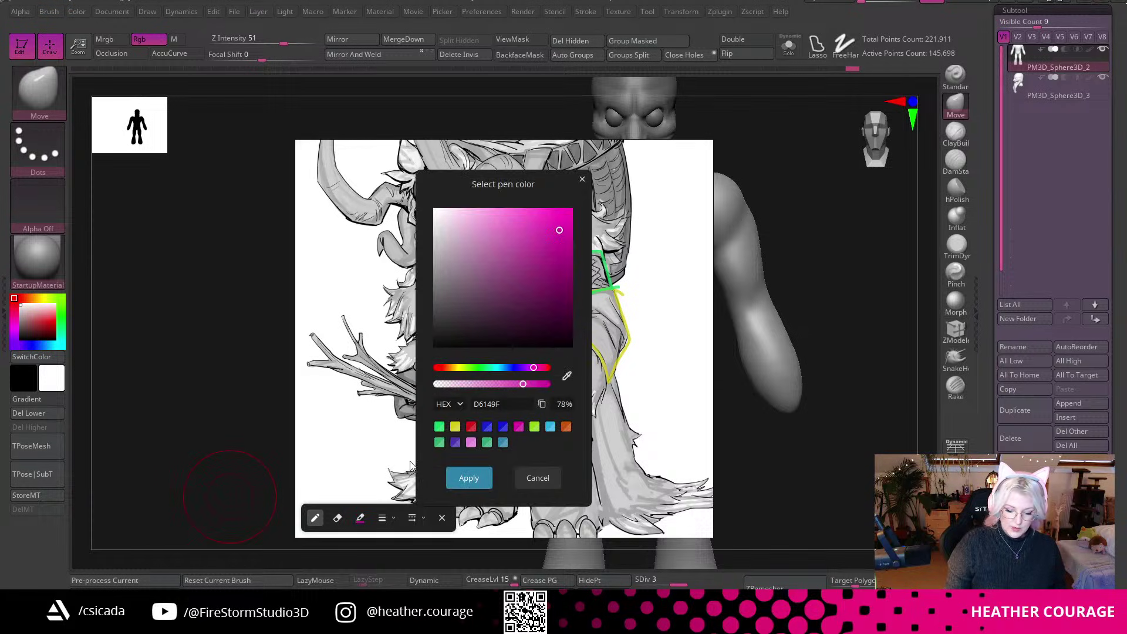
click(469, 478)
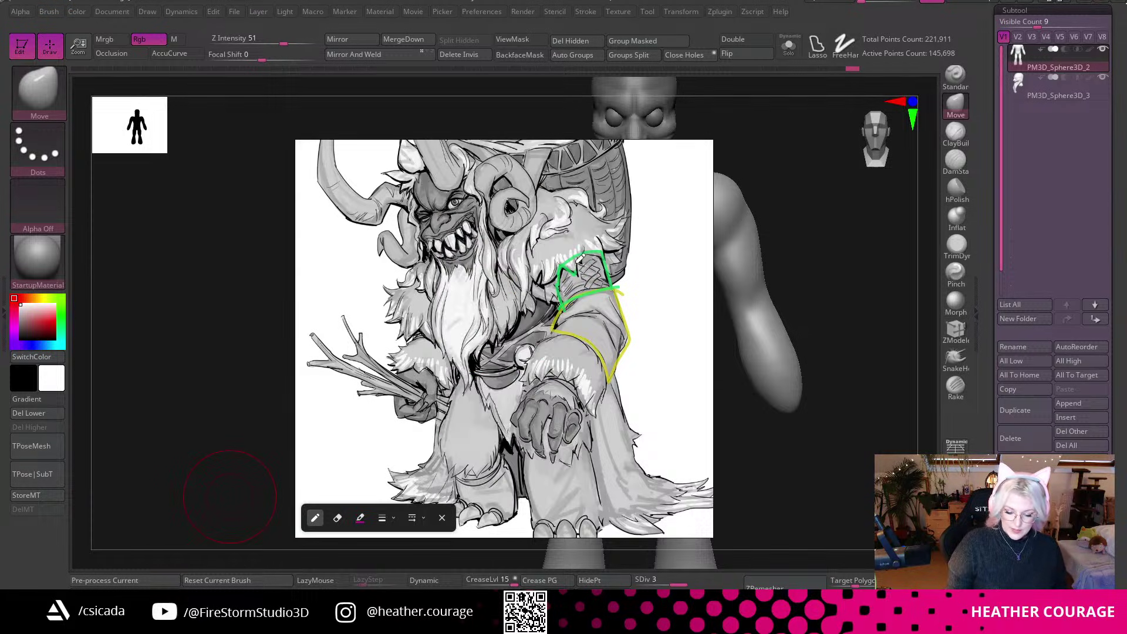
Scribble over the laced upper-arm patch in magenta, and mark the furry sleeve cuff in light blue (2BAEE1).
mouse_move(600, 256)
mouse_down()
mouse_move(586, 259)
mouse_move(587, 288)
mouse_move(580, 273)
mouse_up()
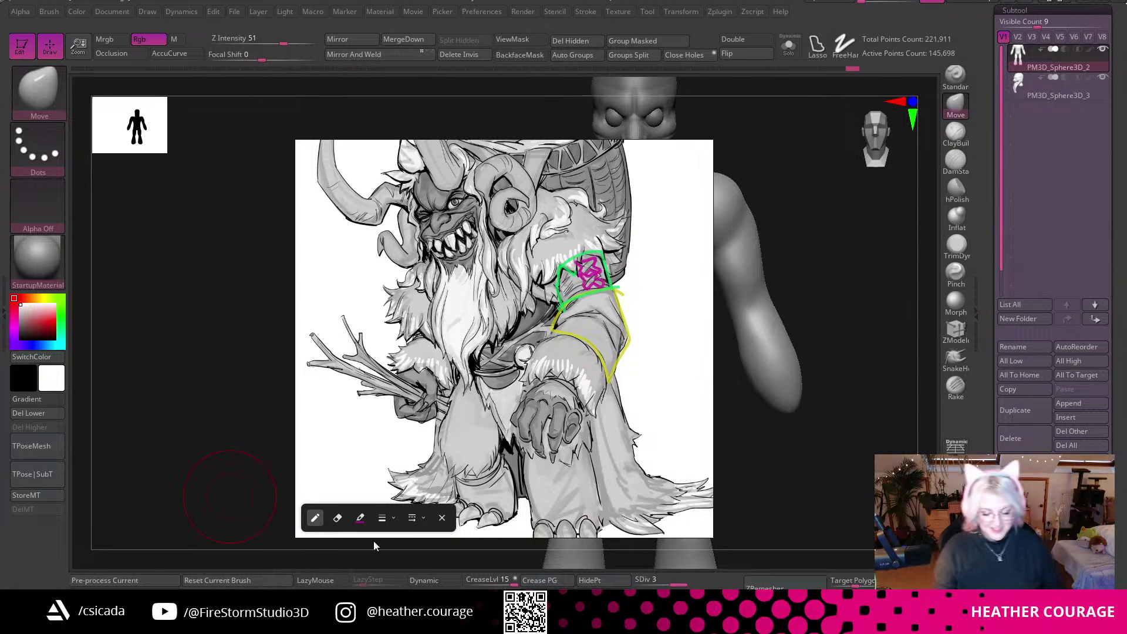
click(360, 517)
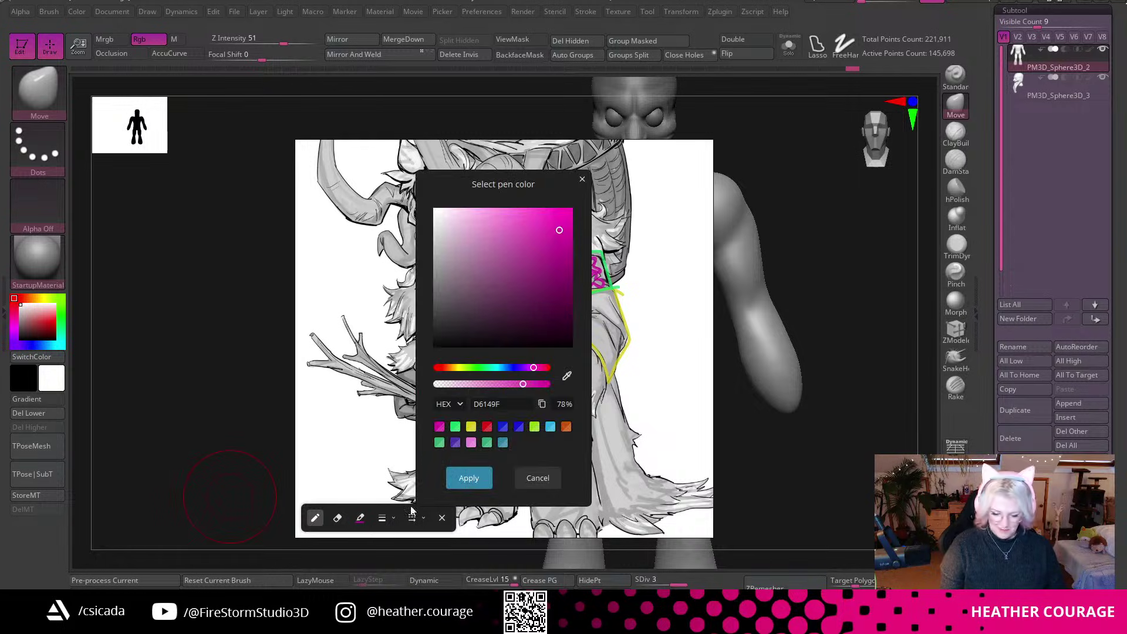
click(551, 427)
click(469, 478)
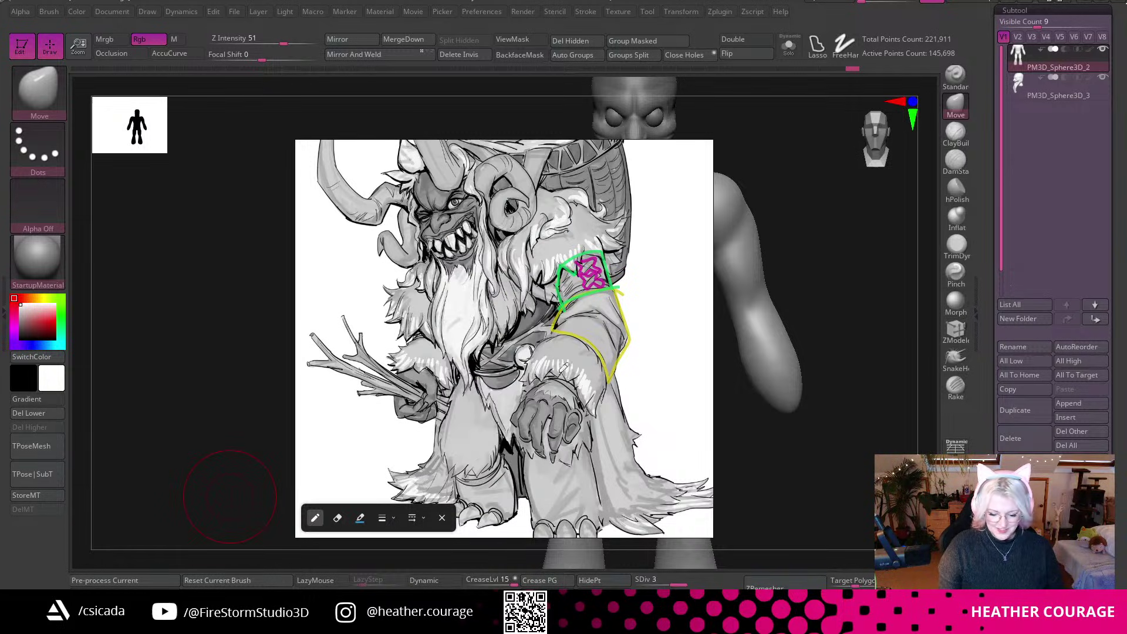
mouse_move(557, 332)
mouse_down()
mouse_move(531, 345)
mouse_move(528, 383)
mouse_move(587, 411)
mouse_move(605, 378)
mouse_up()
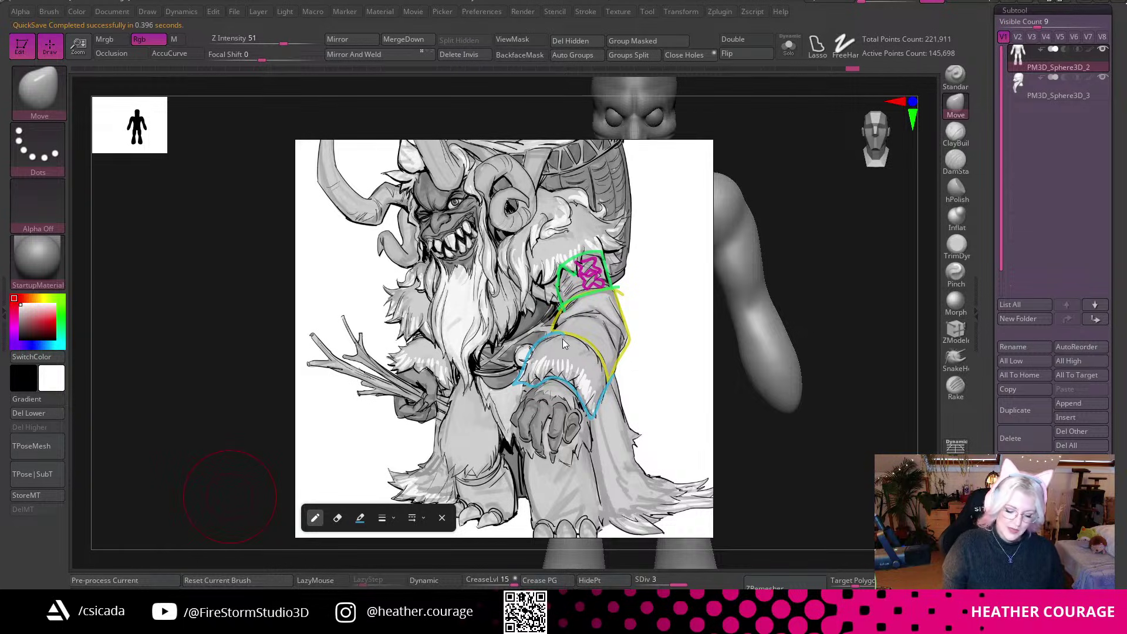
mouse_move(522, 368)
mouse_down()
mouse_move(514, 385)
mouse_move(528, 373)
mouse_move(529, 389)
mouse_move(558, 361)
mouse_move(569, 390)
mouse_move(581, 376)
mouse_move(585, 411)
mouse_up()
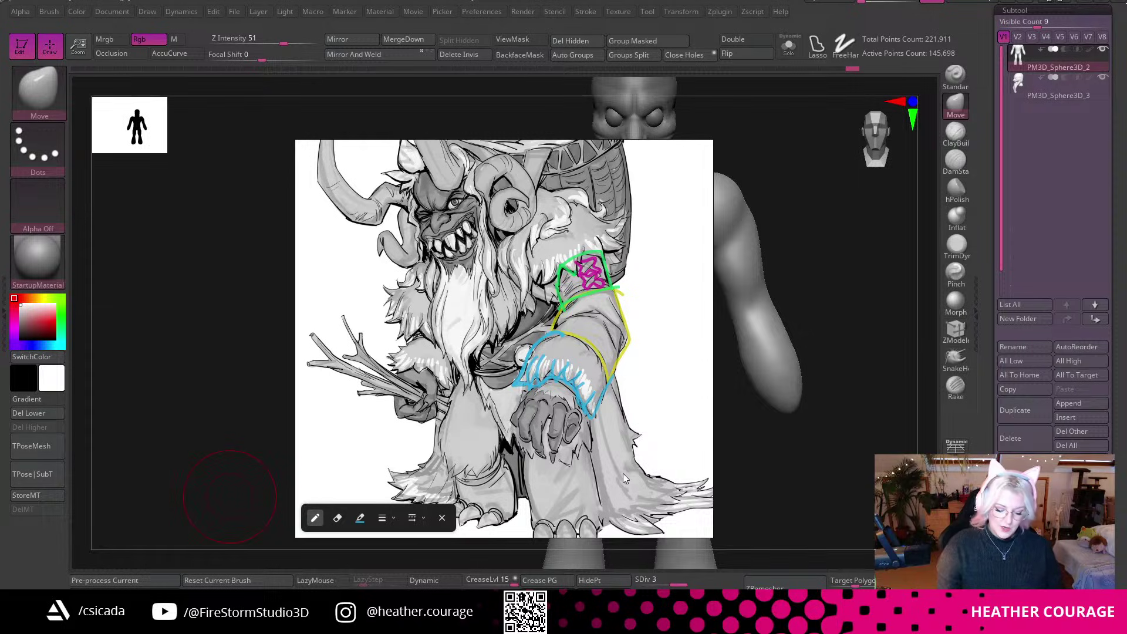
Trace the ragged fur around the shoulder with a lime green pen (8FD614).
click(360, 517)
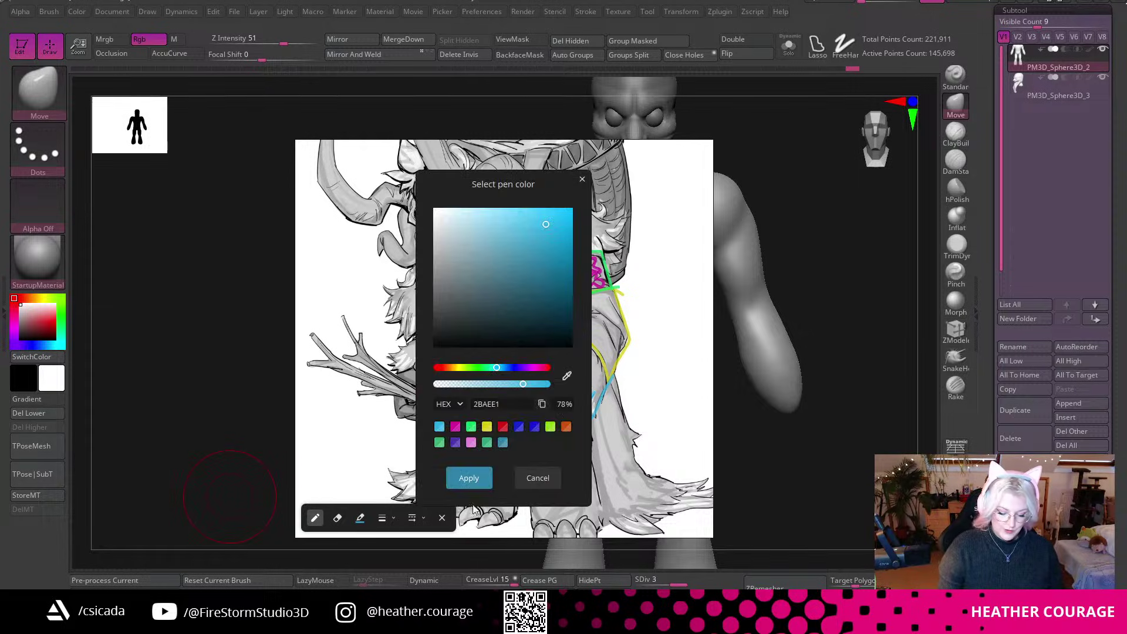
click(550, 426)
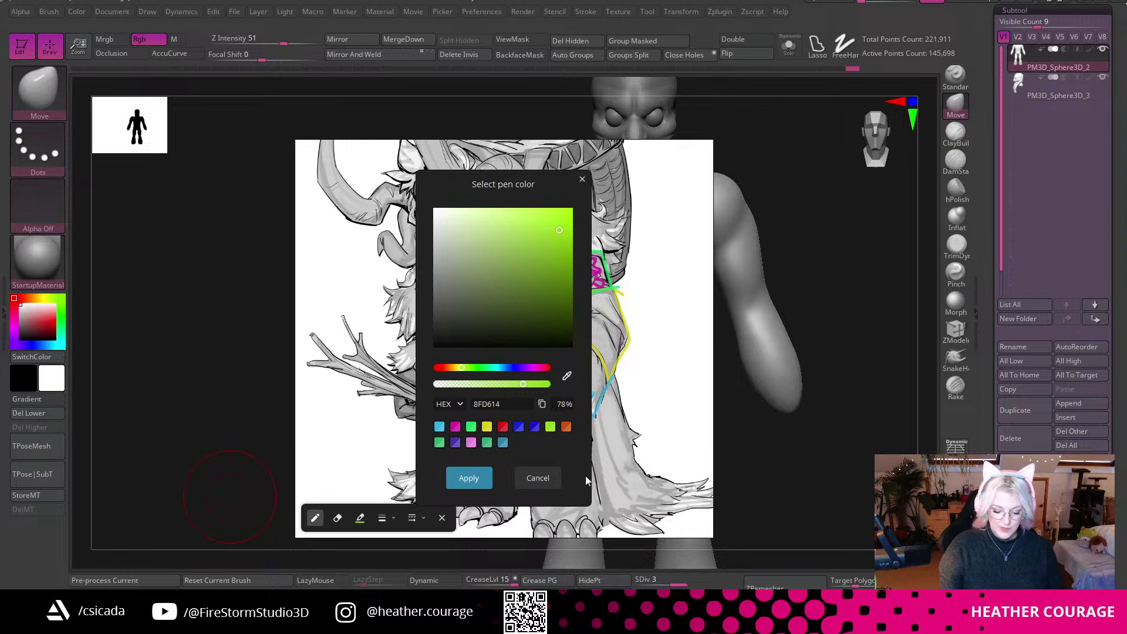
click(482, 477)
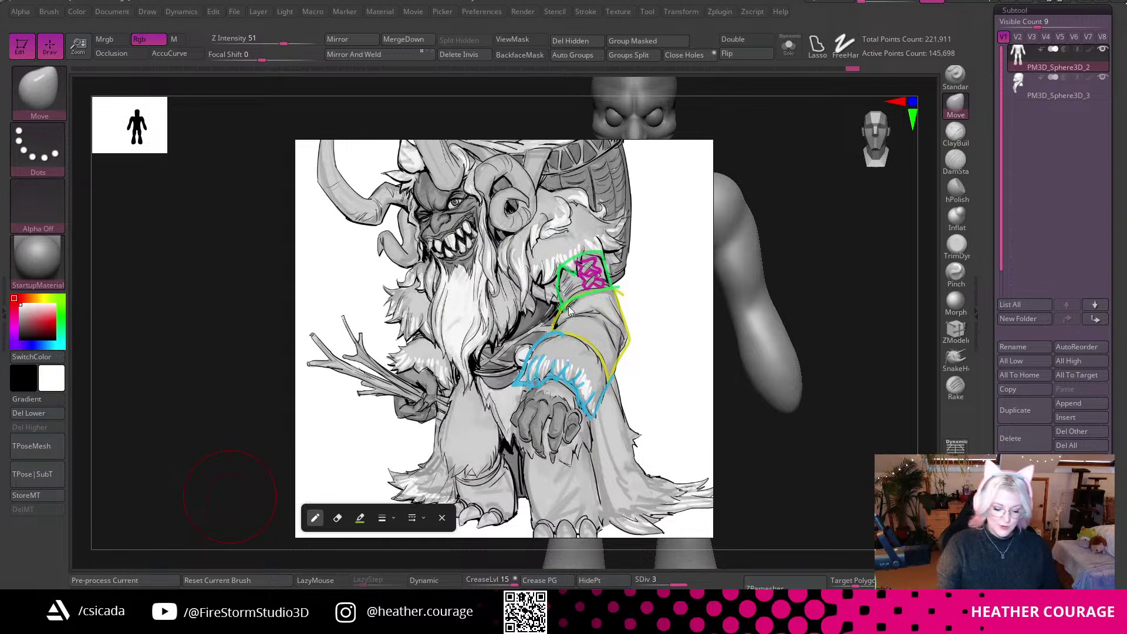
mouse_move(532, 269)
mouse_down()
mouse_move(535, 280)
mouse_move(560, 261)
mouse_move(574, 281)
mouse_move(579, 258)
mouse_move(604, 261)
mouse_move(620, 233)
mouse_move(586, 205)
mouse_move(534, 259)
mouse_move(530, 285)
mouse_up()
drag(611, 253, 608, 276)
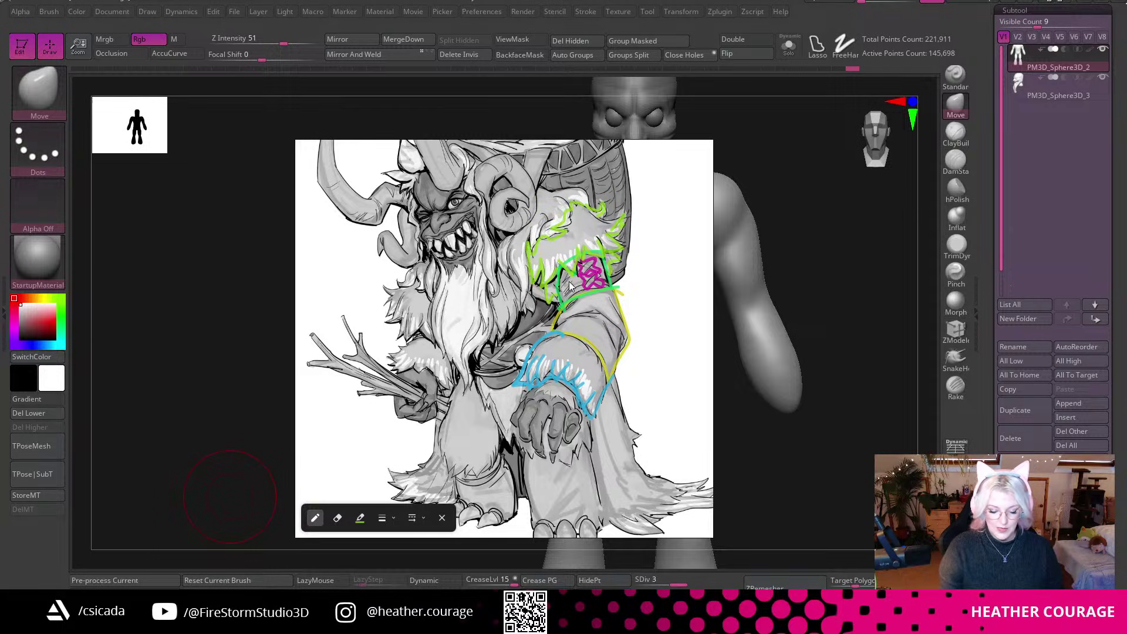
Trace the jagged garment hem running beneath the clawed hand with a red pen (D61414).
click(360, 518)
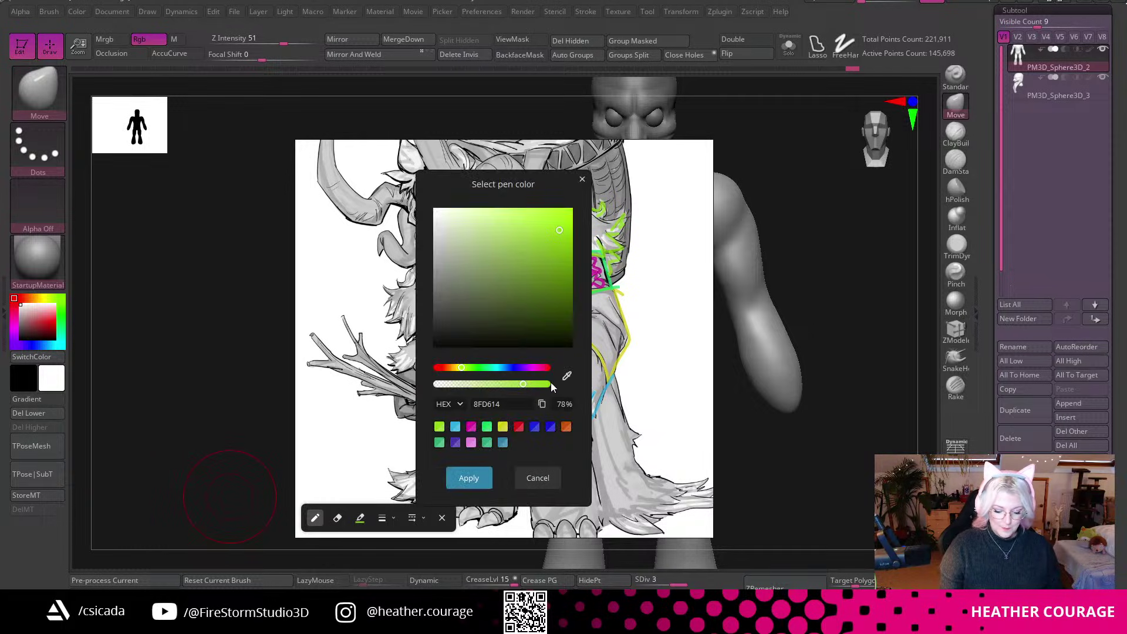
click(519, 425)
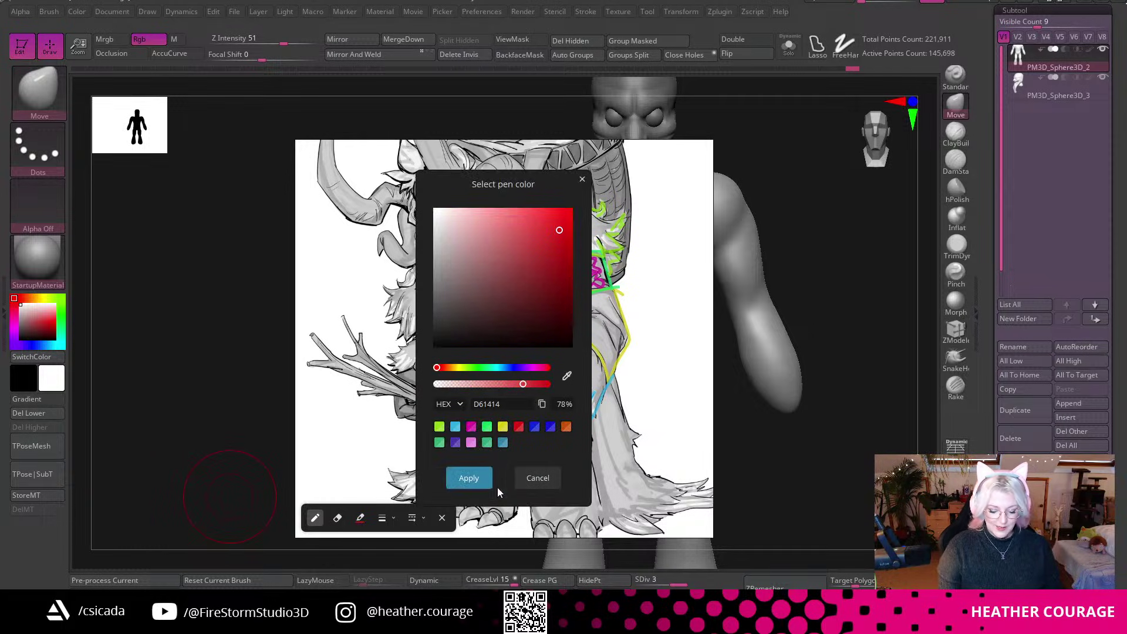
click(469, 477)
mouse_move(478, 373)
mouse_down()
mouse_move(512, 439)
mouse_move(581, 461)
mouse_move(602, 393)
mouse_up()
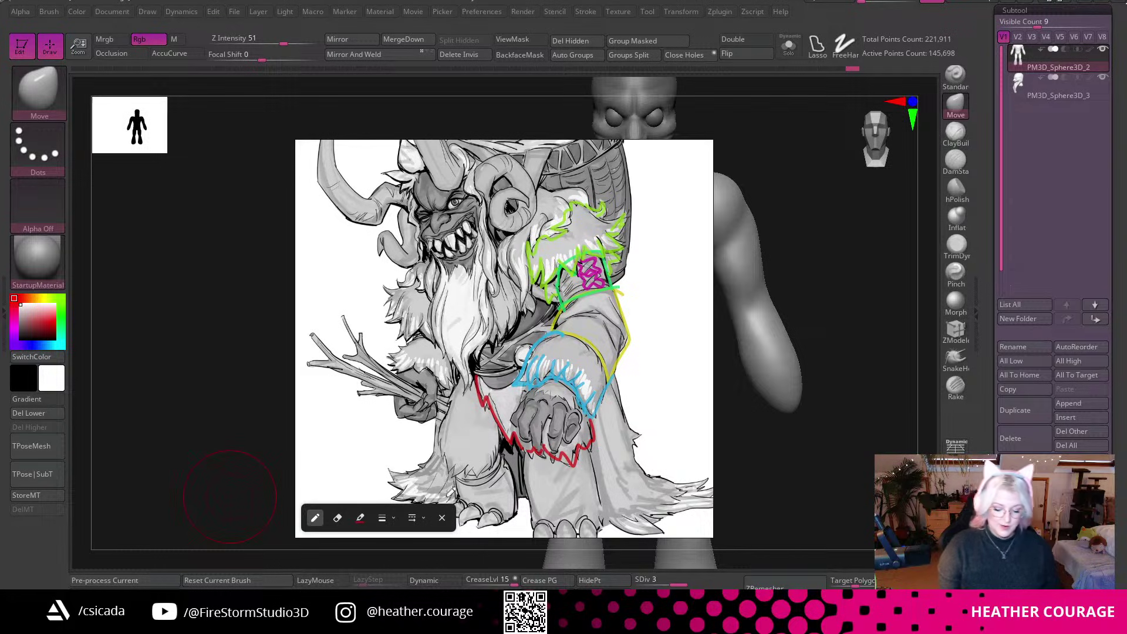
Outline the long cloak trailing behind the leg with a pink pen (E581DB).
click(359, 517)
click(473, 443)
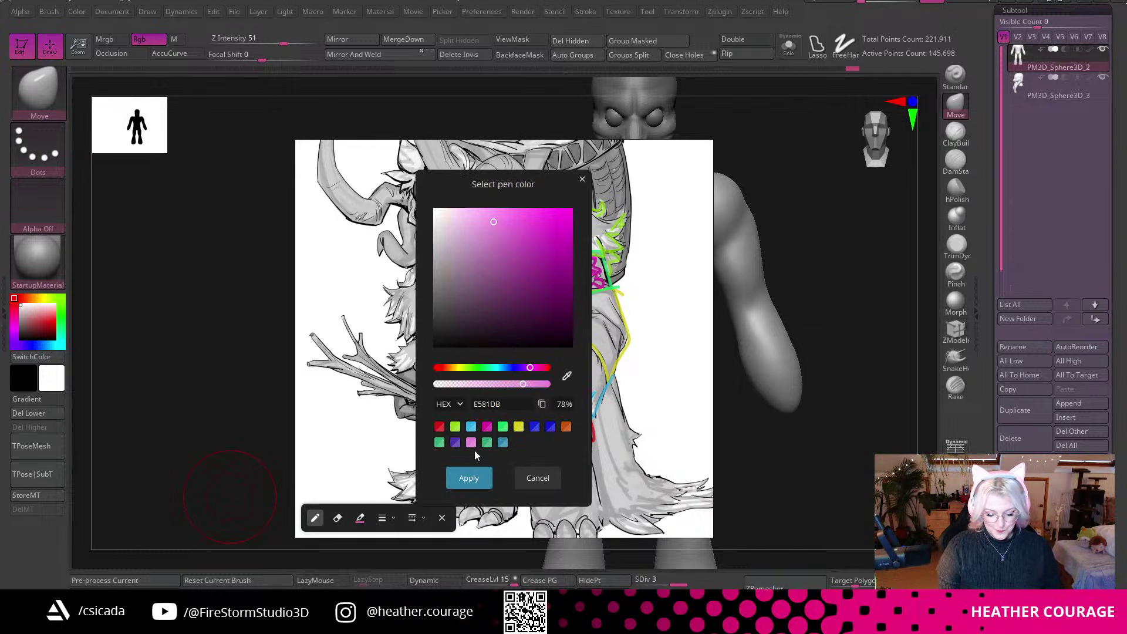
click(477, 479)
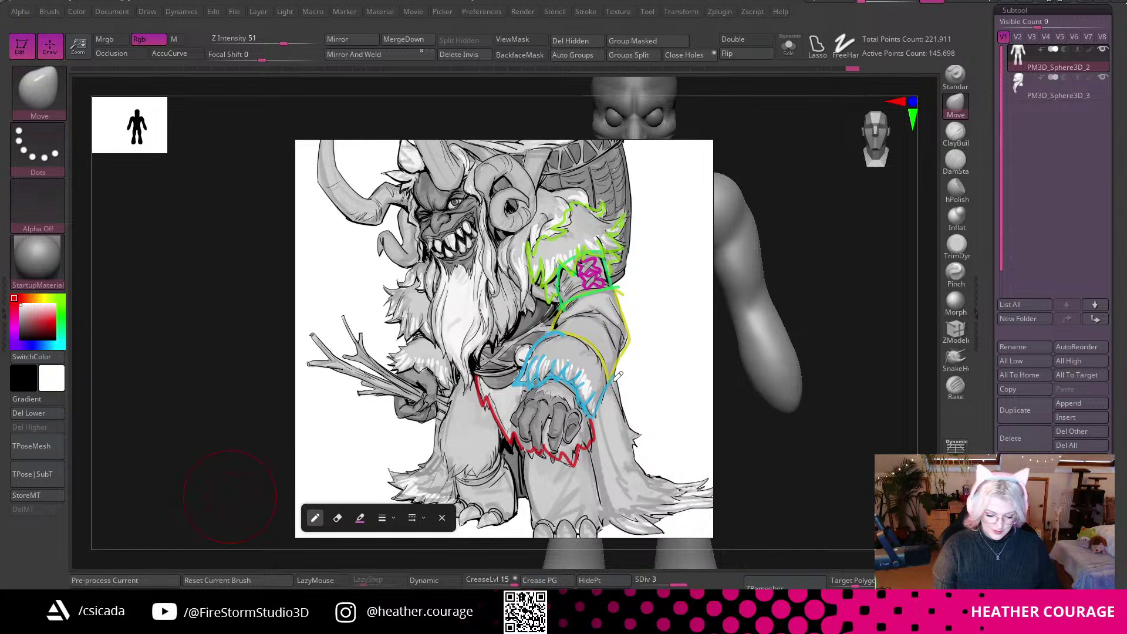
mouse_move(628, 365)
mouse_down()
mouse_move(622, 385)
mouse_move(643, 437)
mouse_move(675, 476)
mouse_move(658, 531)
mouse_move(602, 492)
mouse_move(600, 419)
mouse_up()
Outline both lower legs down to the claws with a periwinkle pen (818DE5).
click(361, 517)
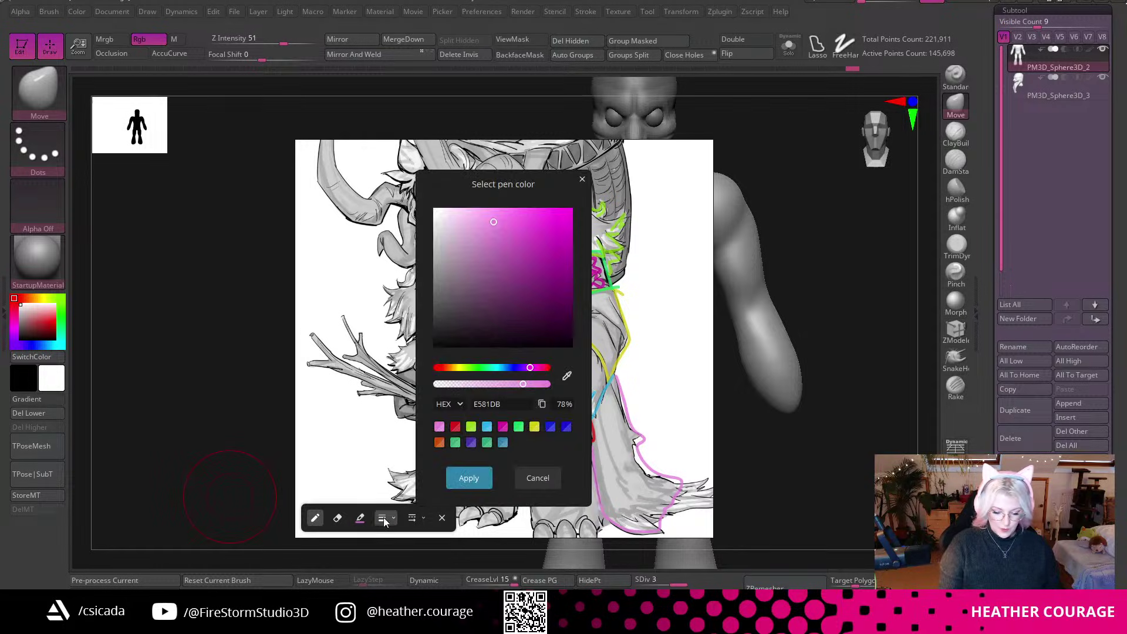
drag(524, 373, 511, 368)
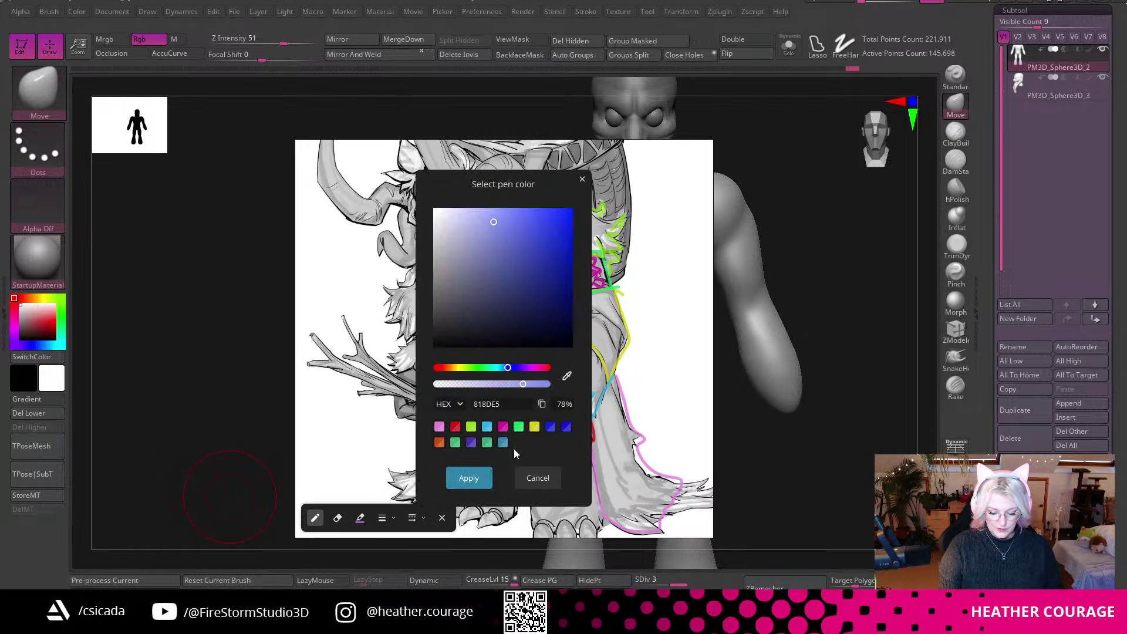
click(486, 483)
drag(532, 518, 601, 524)
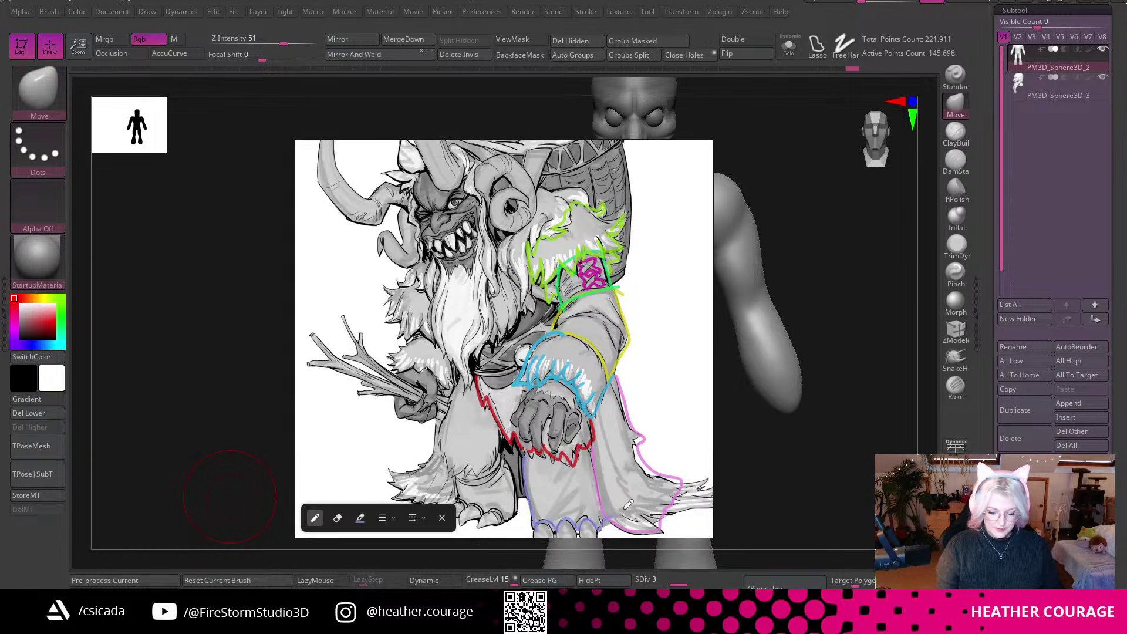
right_drag(584, 452, 589, 464)
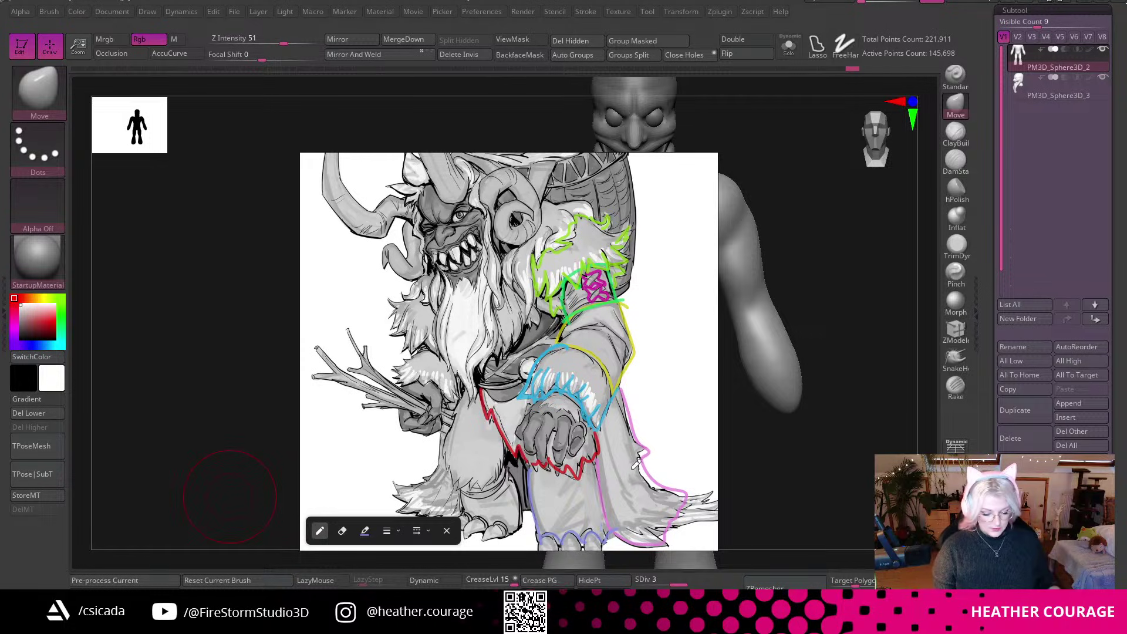
mouse_move(520, 480)
mouse_down()
mouse_move(508, 531)
mouse_move(475, 520)
mouse_move(463, 485)
mouse_up()
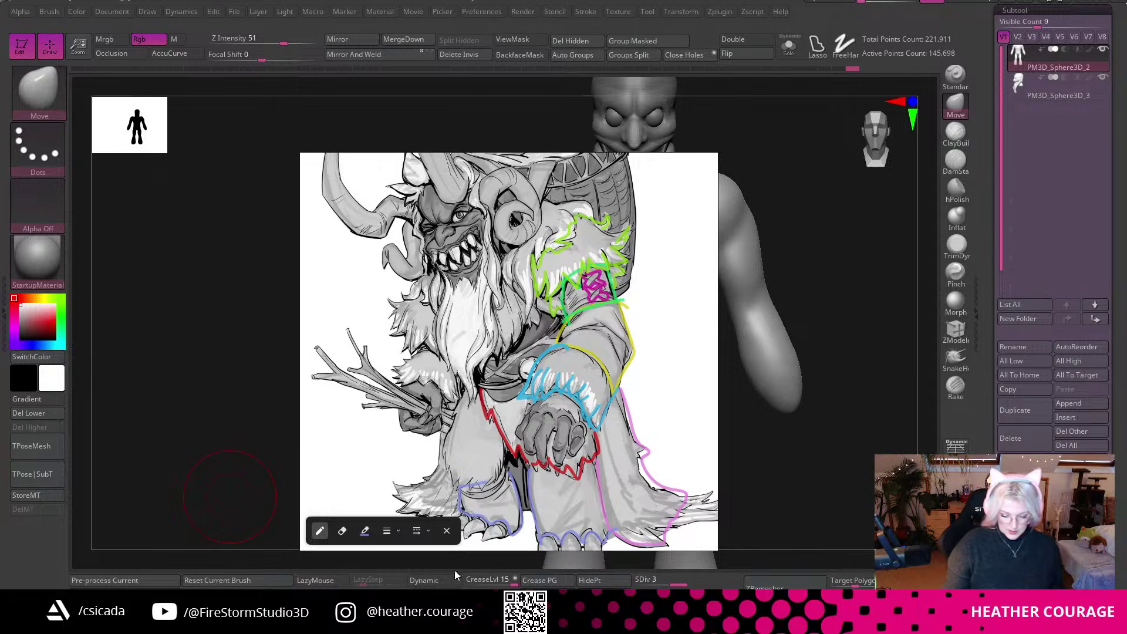
Outline the thigh beside the stick-holding hand with an orange pen.
click(364, 531)
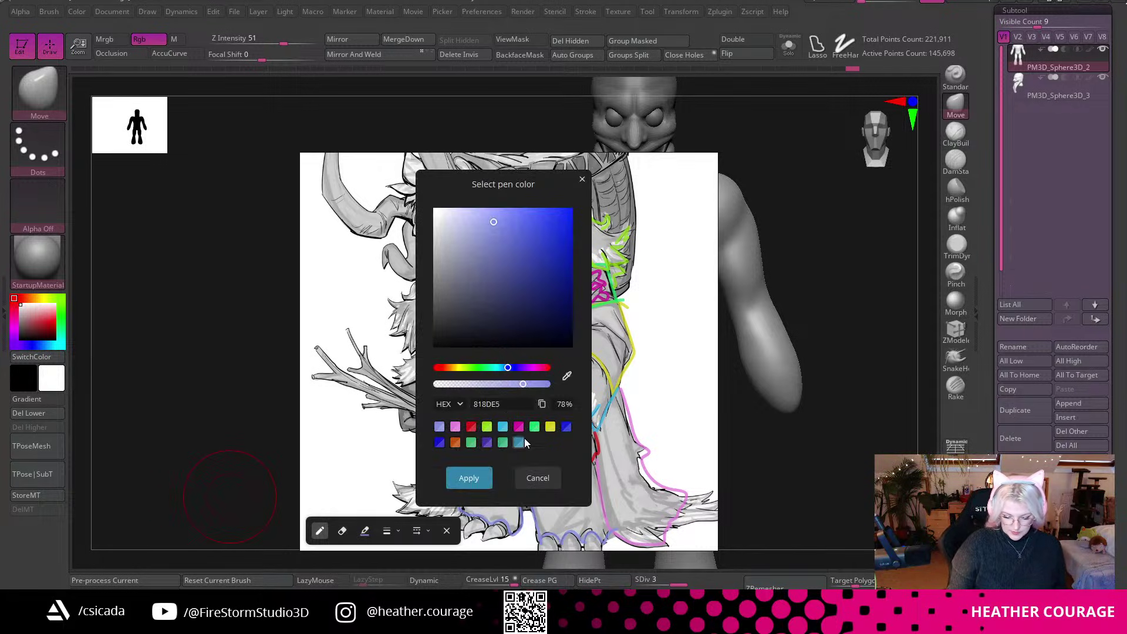
click(454, 442)
click(468, 478)
mouse_move(465, 385)
mouse_down()
mouse_move(455, 485)
mouse_move(504, 472)
mouse_move(511, 446)
mouse_up()
click(365, 530)
click(566, 426)
click(468, 478)
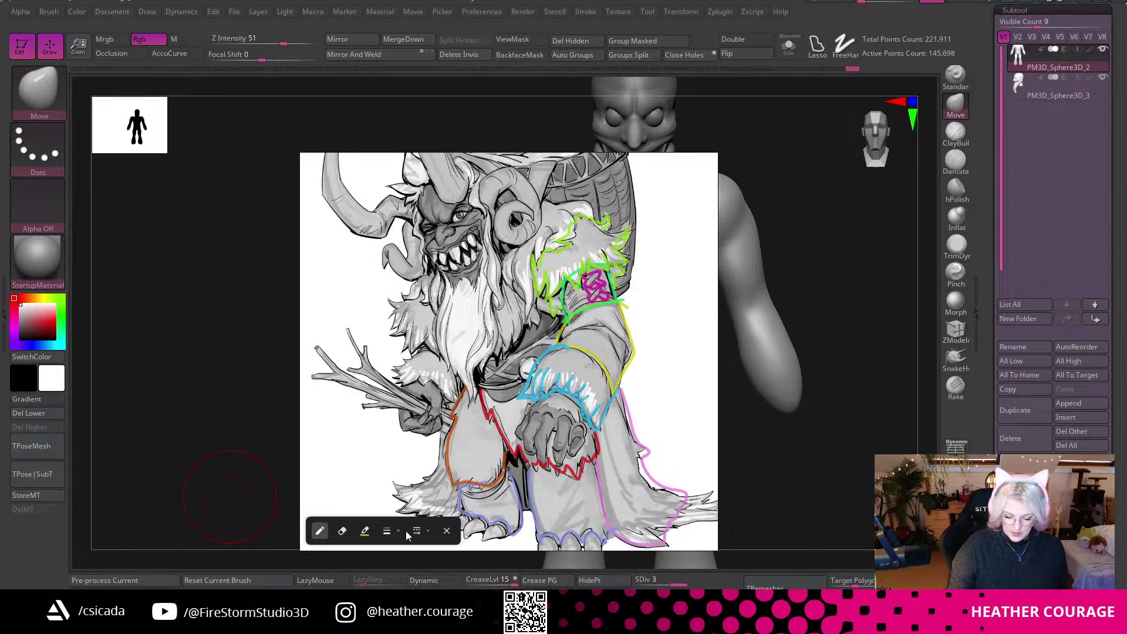
Mark the waist area between the beard and the sleeve with a blue pen (1462D6).
click(364, 530)
click(503, 368)
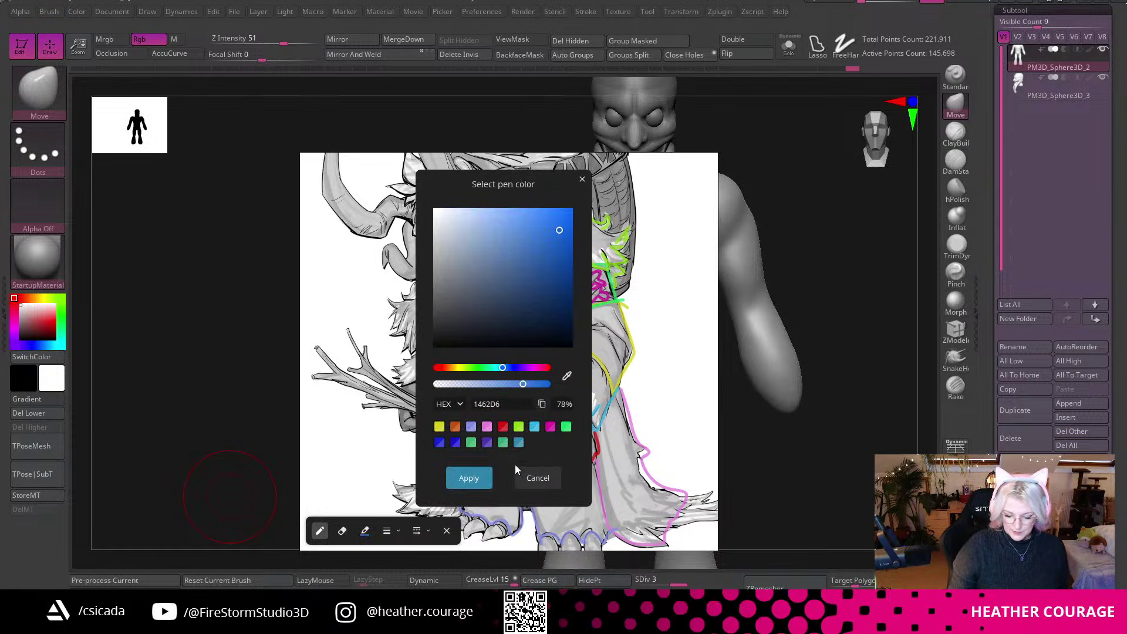
click(464, 478)
mouse_move(478, 386)
mouse_down()
mouse_move(526, 380)
mouse_move(567, 324)
mouse_up()
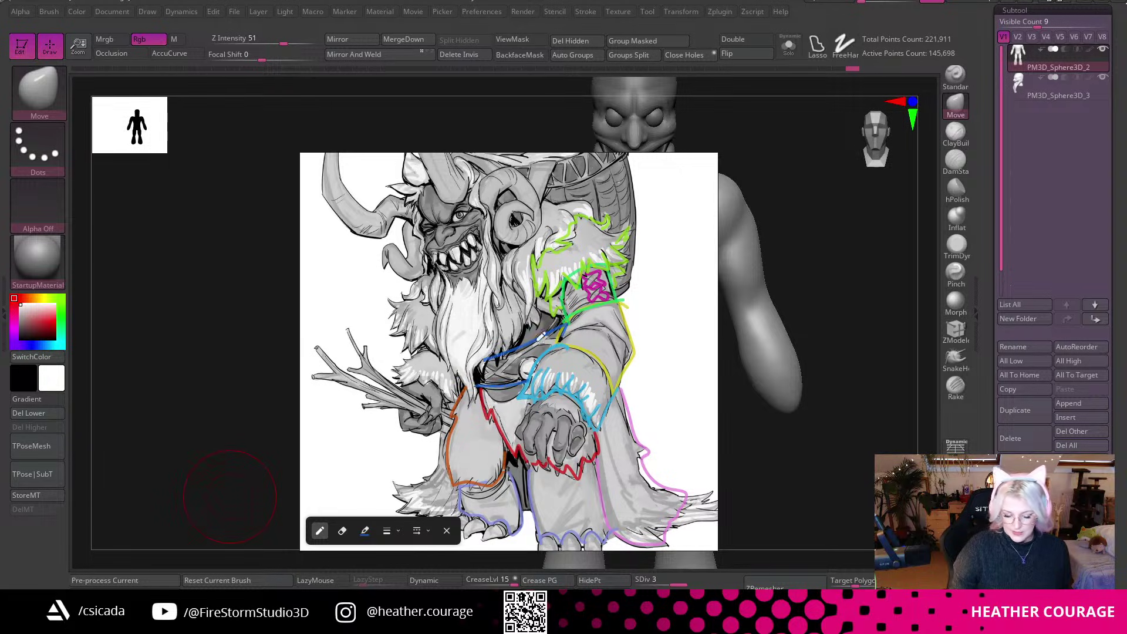
click(365, 530)
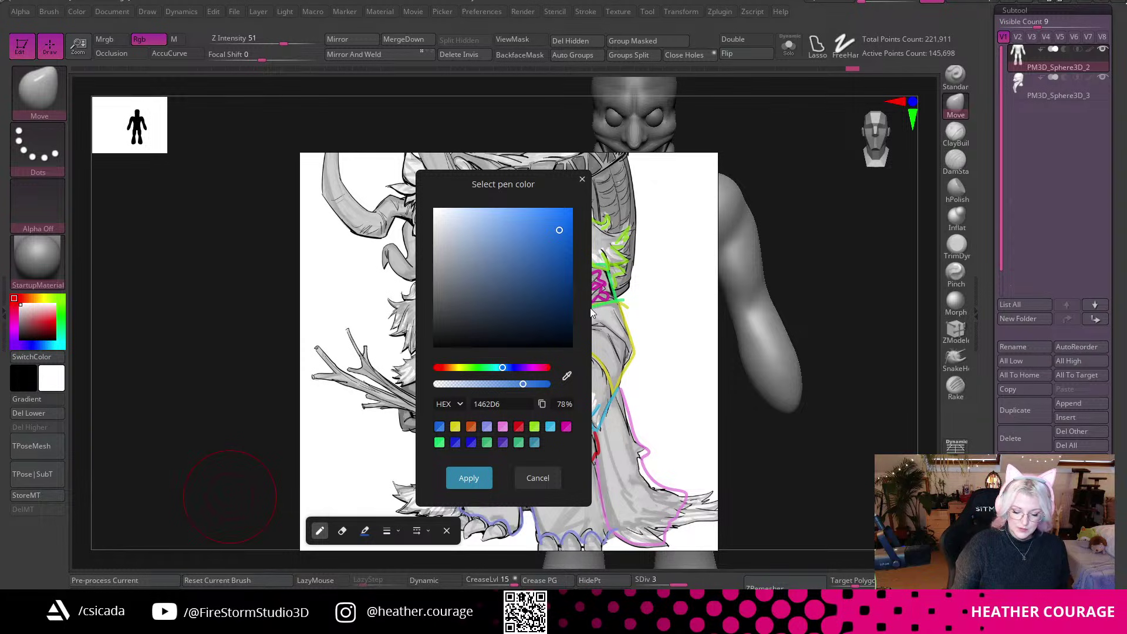
click(478, 479)
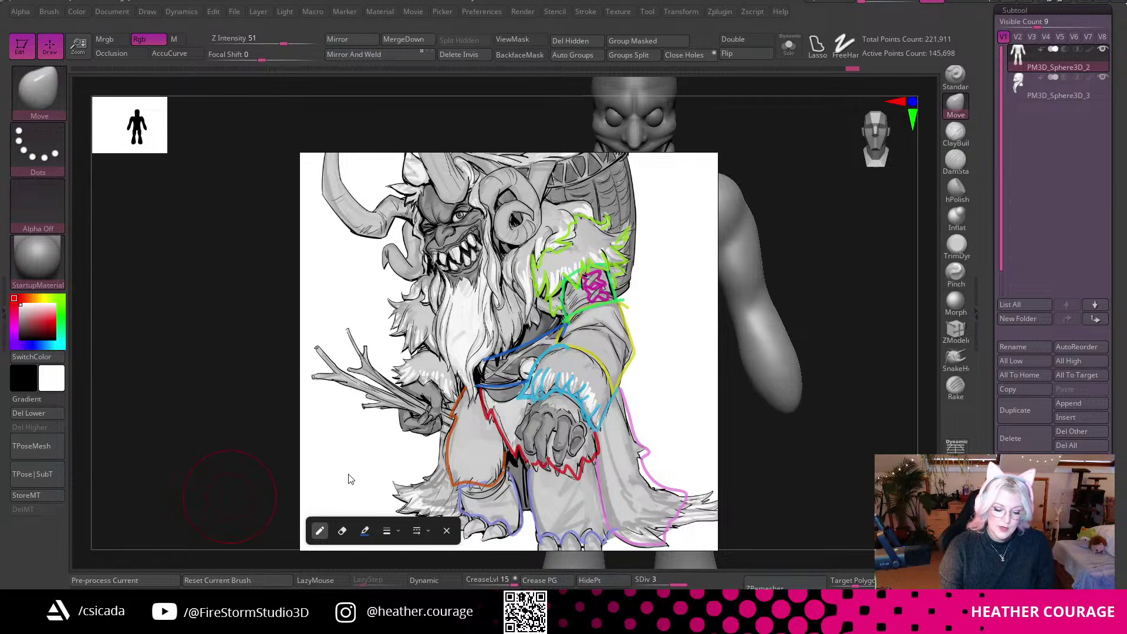
Paste a clean copy of the creature artwork beside the colour-marked reference image.
scroll(533, 455, down, 5)
drag(578, 405, 460, 374)
mouse_move(541, 324)
mouse_down()
mouse_move(435, 299)
mouse_move(792, 312)
mouse_up()
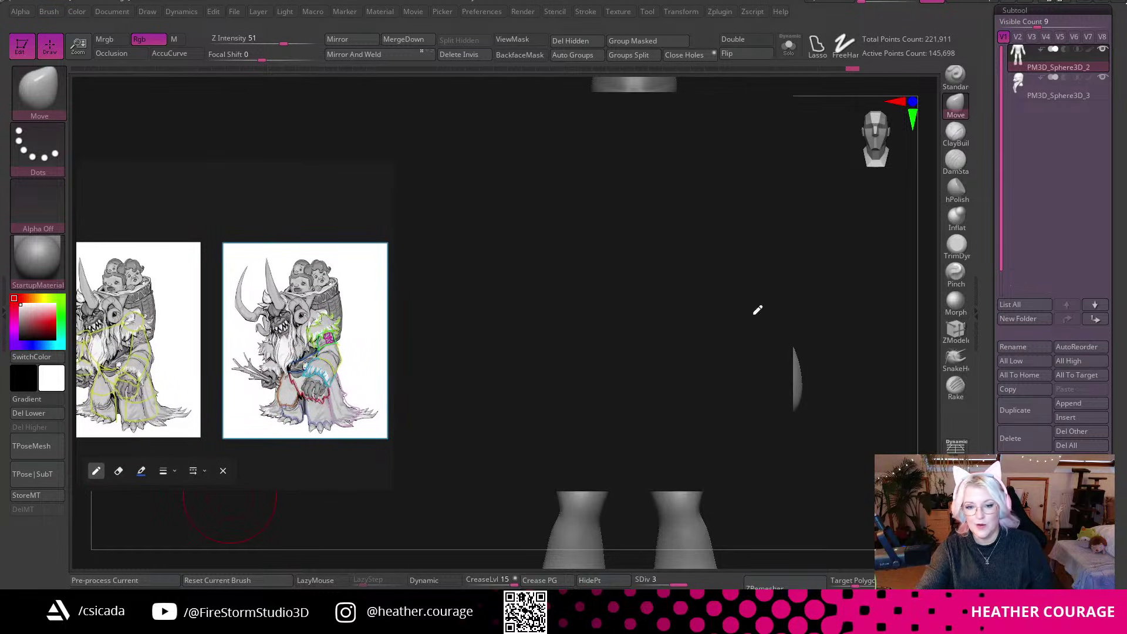
right_click(444, 262)
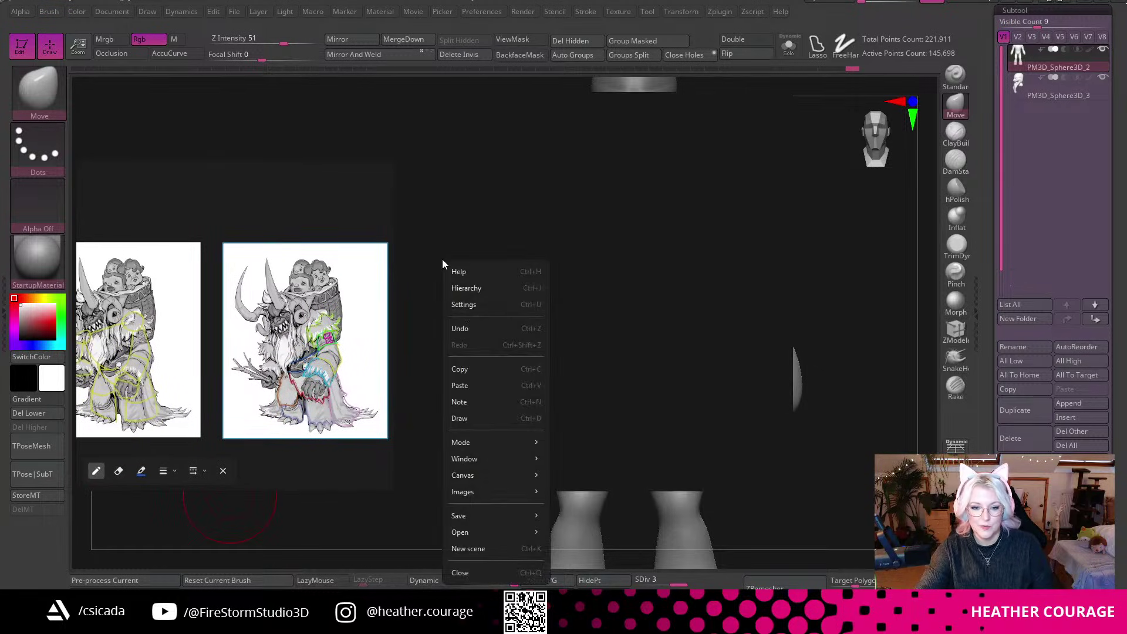
click(471, 383)
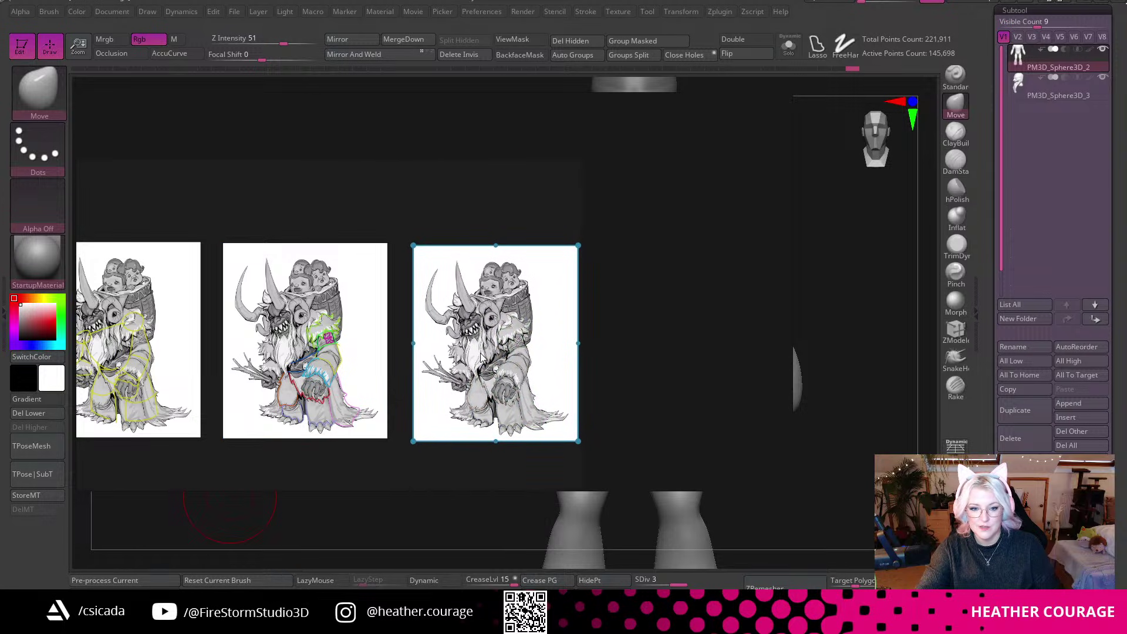
Draw on the clean artwork copy, tracing the beard's outline and main hair clumps in blue.
scroll(464, 364, up, 5)
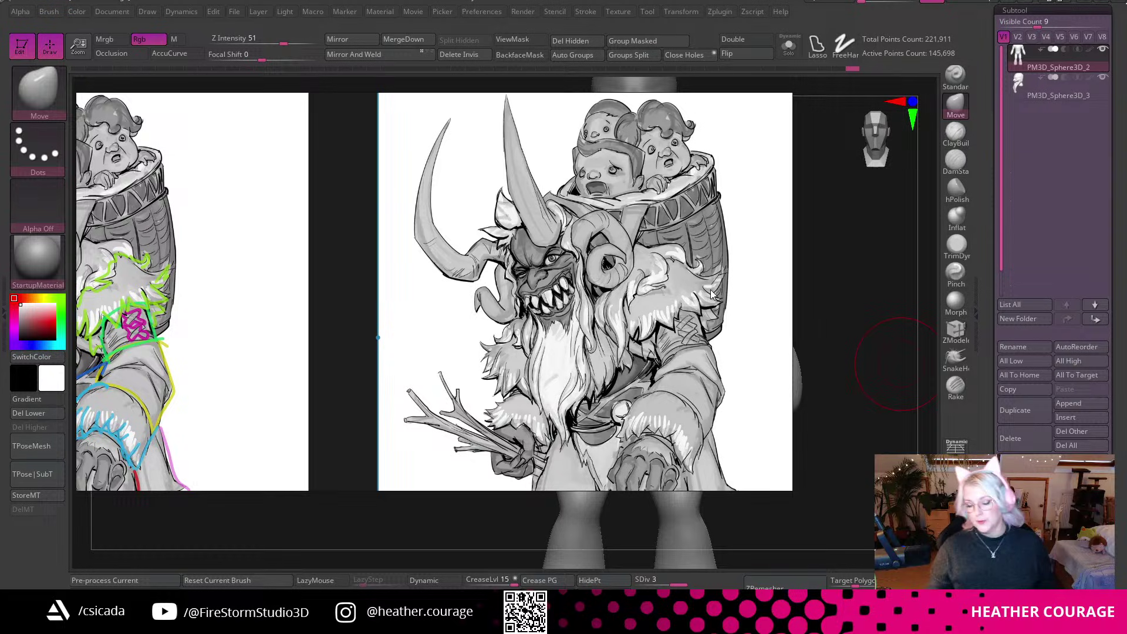
right_click(441, 121)
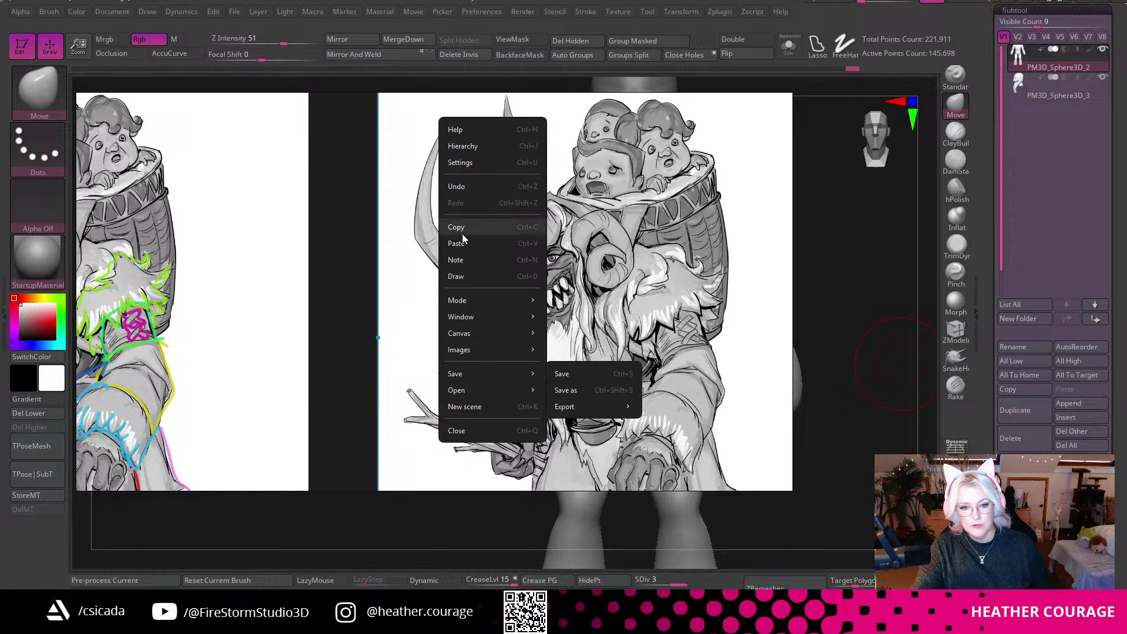
click(456, 275)
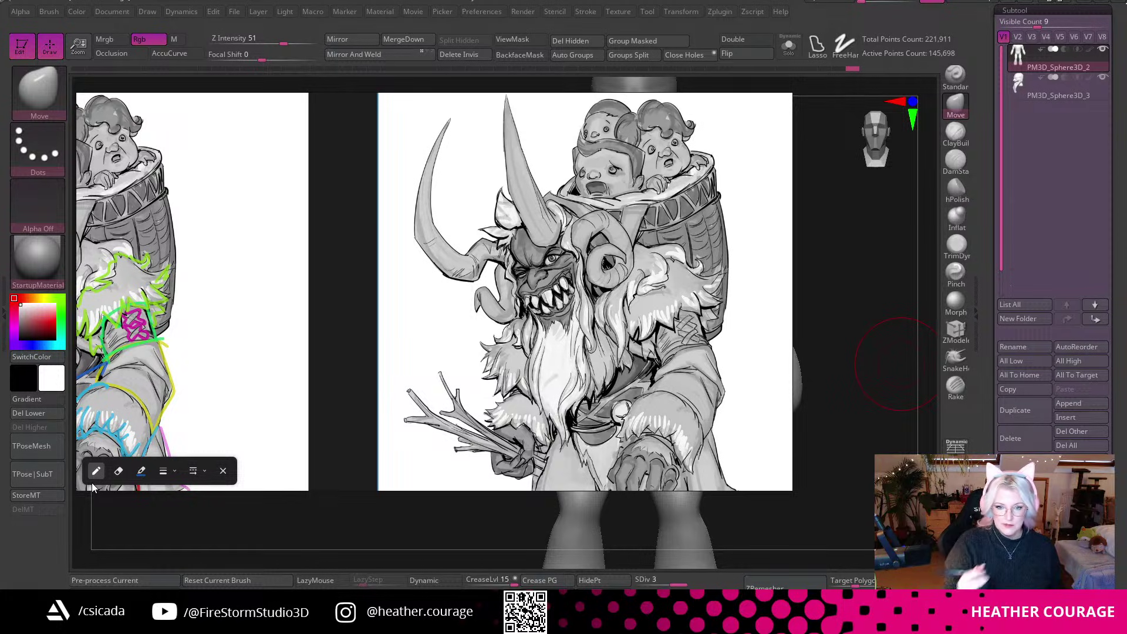
mouse_move(535, 306)
mouse_down()
mouse_move(548, 338)
mouse_move(580, 289)
mouse_move(532, 367)
mouse_move(542, 414)
mouse_move(546, 332)
mouse_move(550, 411)
mouse_move(567, 445)
mouse_move(576, 352)
mouse_move(580, 392)
mouse_up()
drag(578, 340, 574, 422)
drag(574, 421, 586, 393)
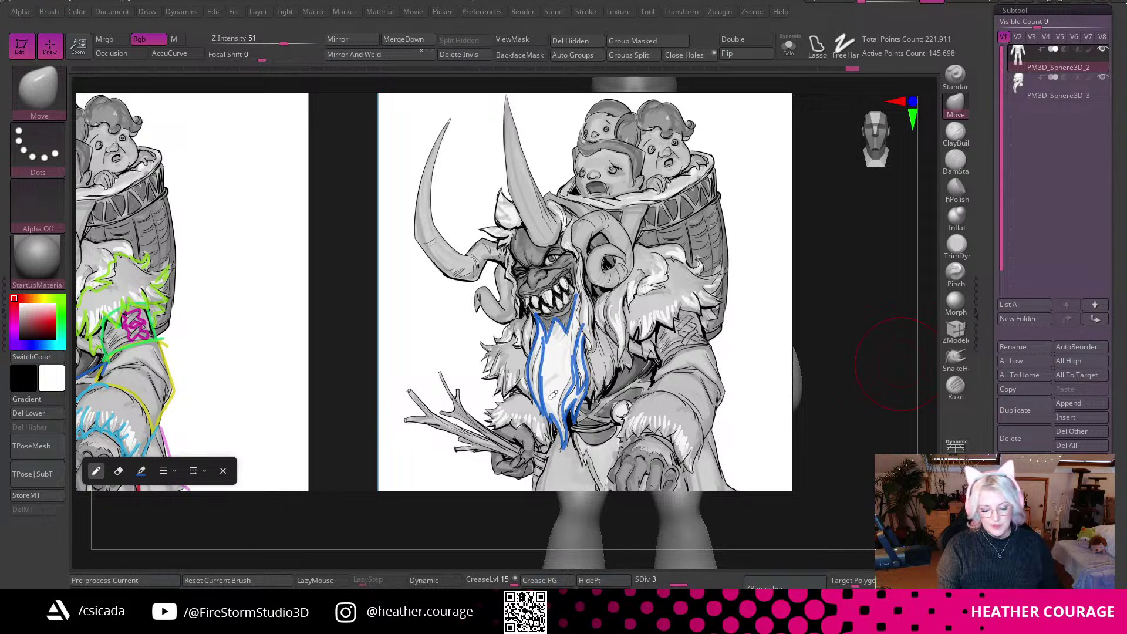
drag(573, 317, 576, 378)
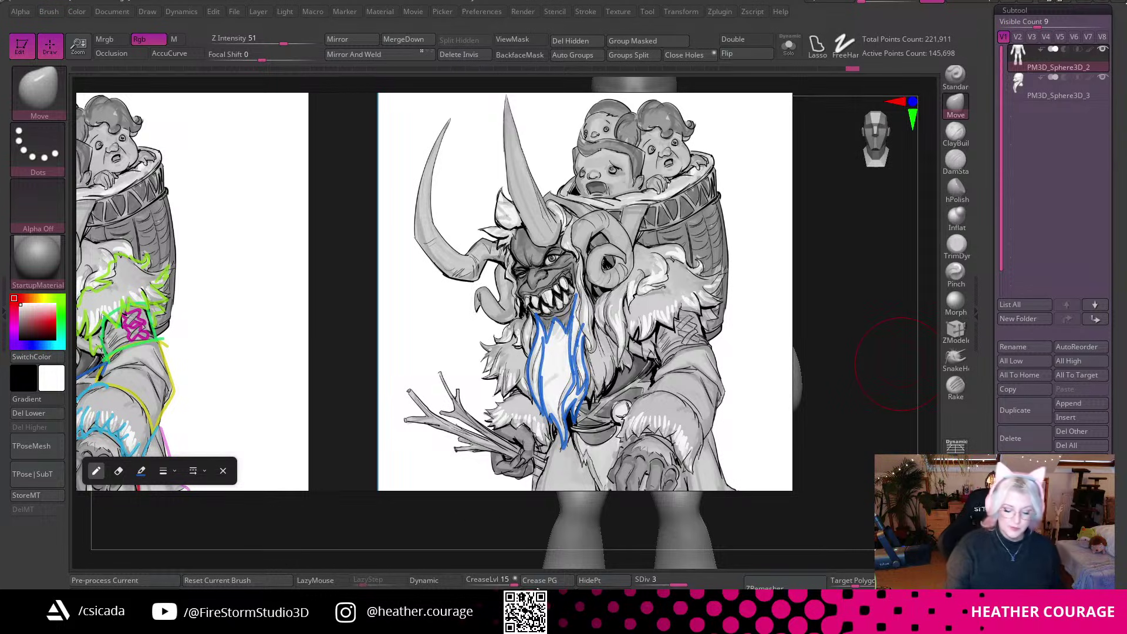
Trace the long hair strand running down beside the face on the clean artwork copy in pink.
click(142, 470)
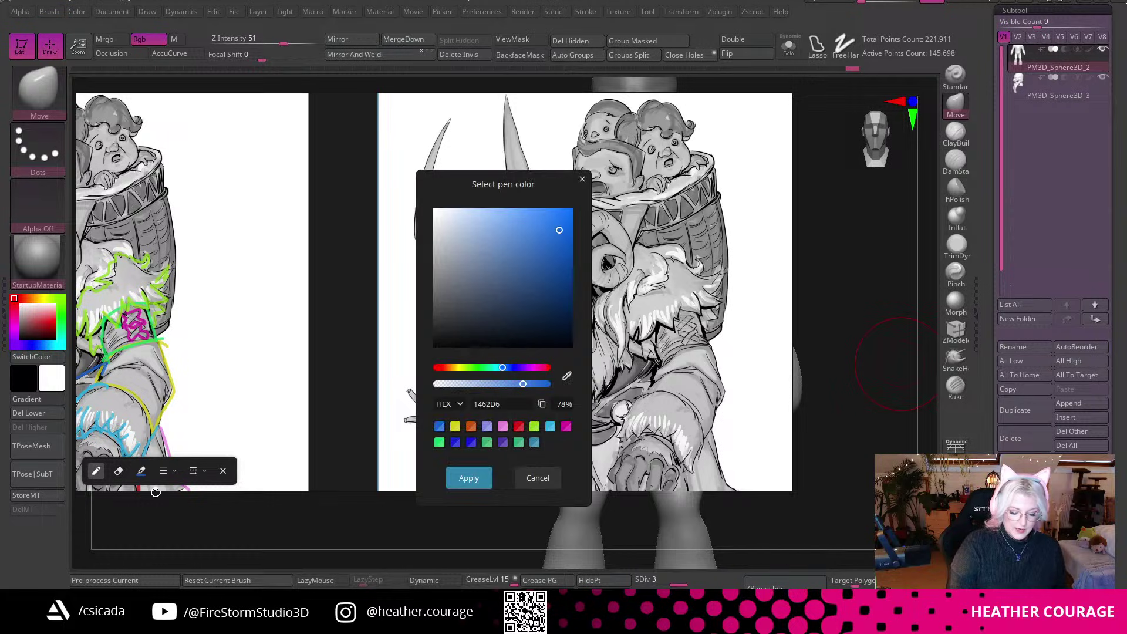
click(502, 426)
click(469, 478)
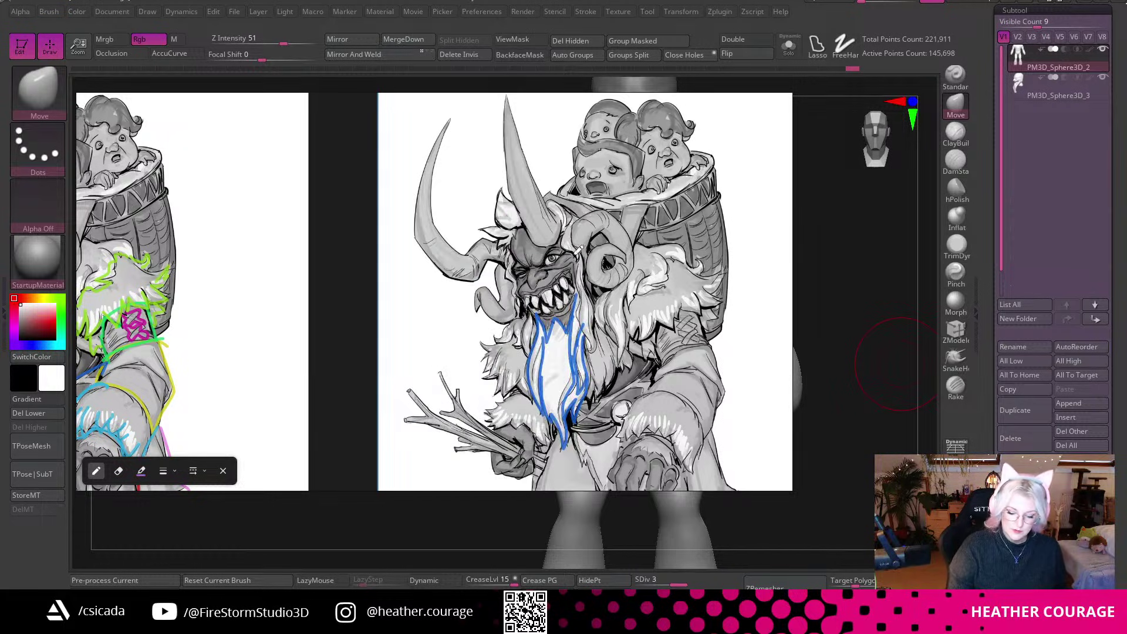
mouse_move(572, 221)
mouse_down()
mouse_move(594, 296)
mouse_move(593, 348)
mouse_move(568, 218)
mouse_up()
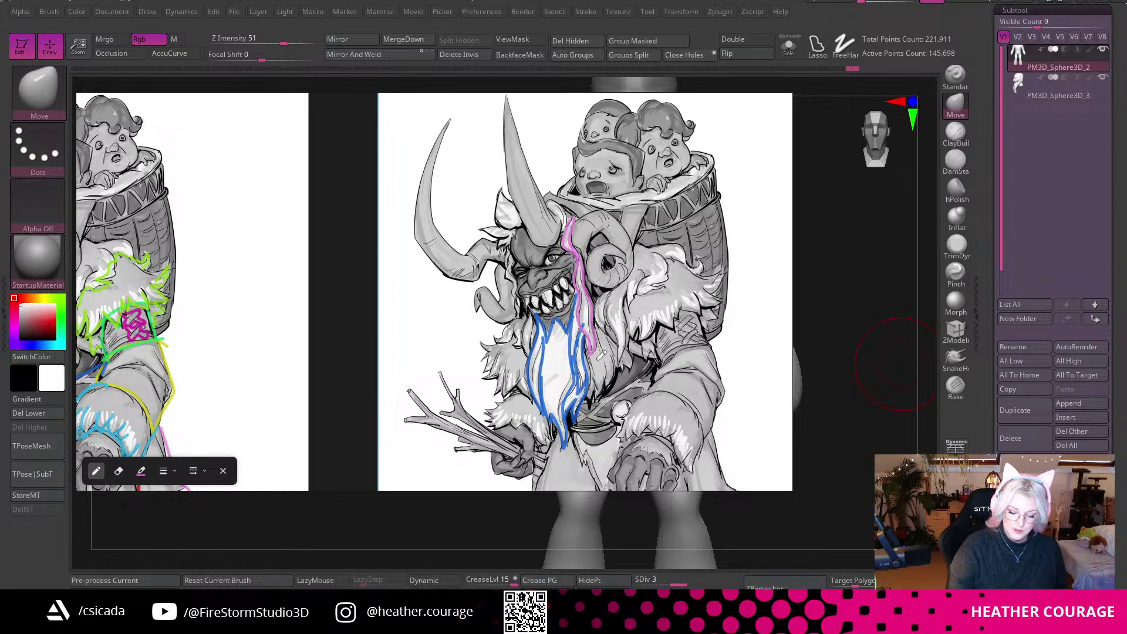
Outline the hair lock on the forehead between the tall horn and the curled horn in red (D61414).
click(141, 471)
click(520, 427)
click(469, 477)
mouse_move(574, 234)
mouse_down()
mouse_move(568, 214)
mouse_move(576, 264)
mouse_move(568, 214)
mouse_up()
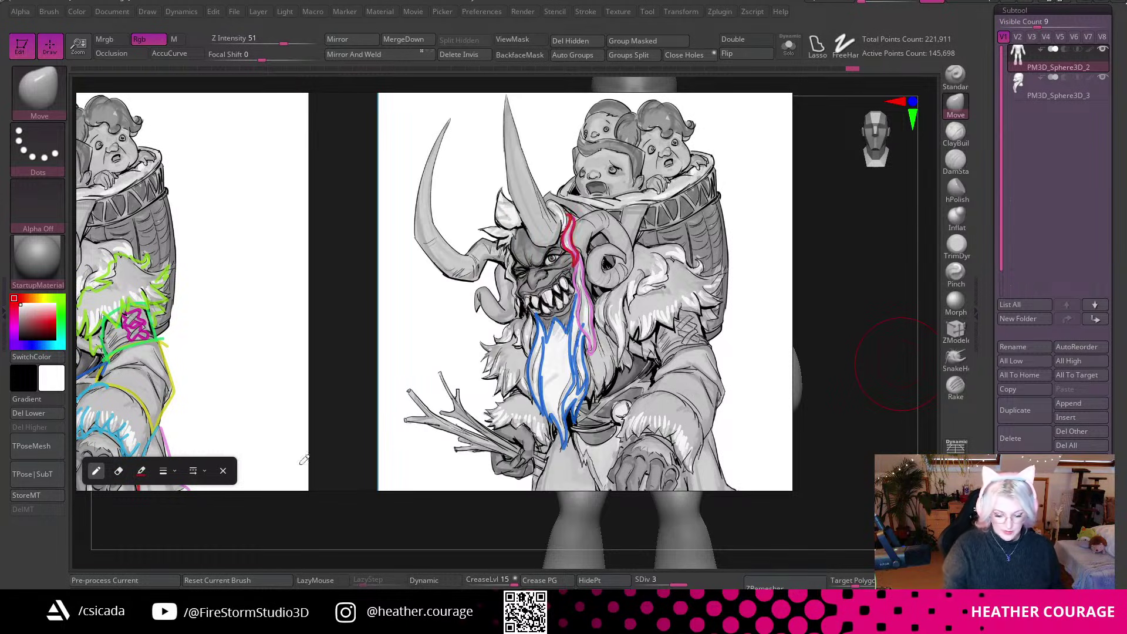
Trace the hair clumps that fall behind the curled horn and over the shoulder fur in lavender.
click(142, 470)
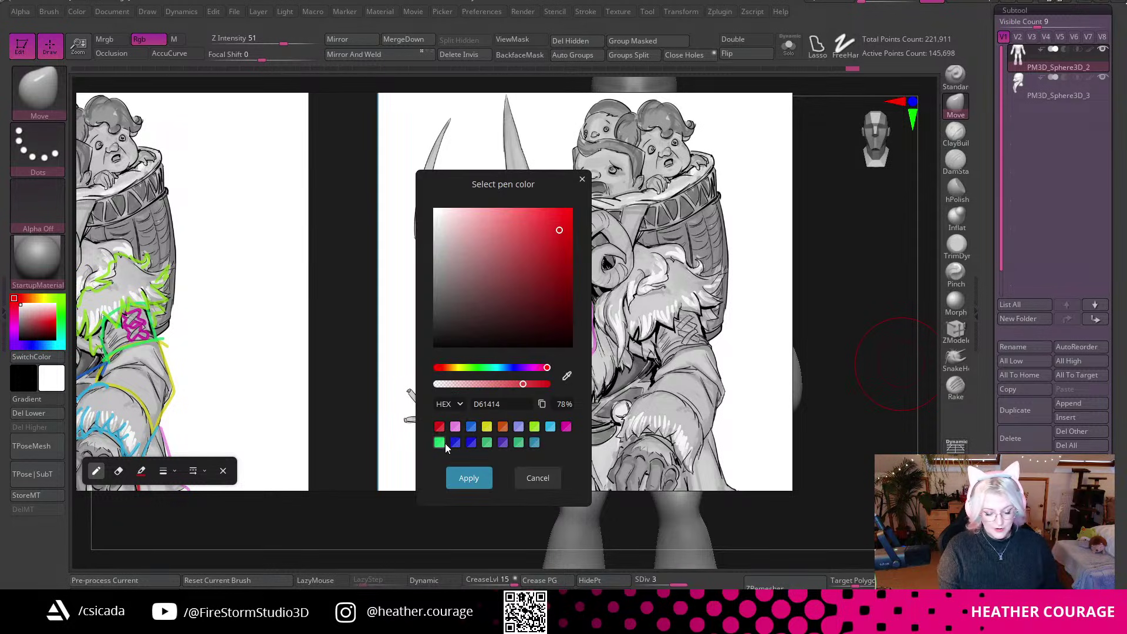
click(519, 428)
click(469, 476)
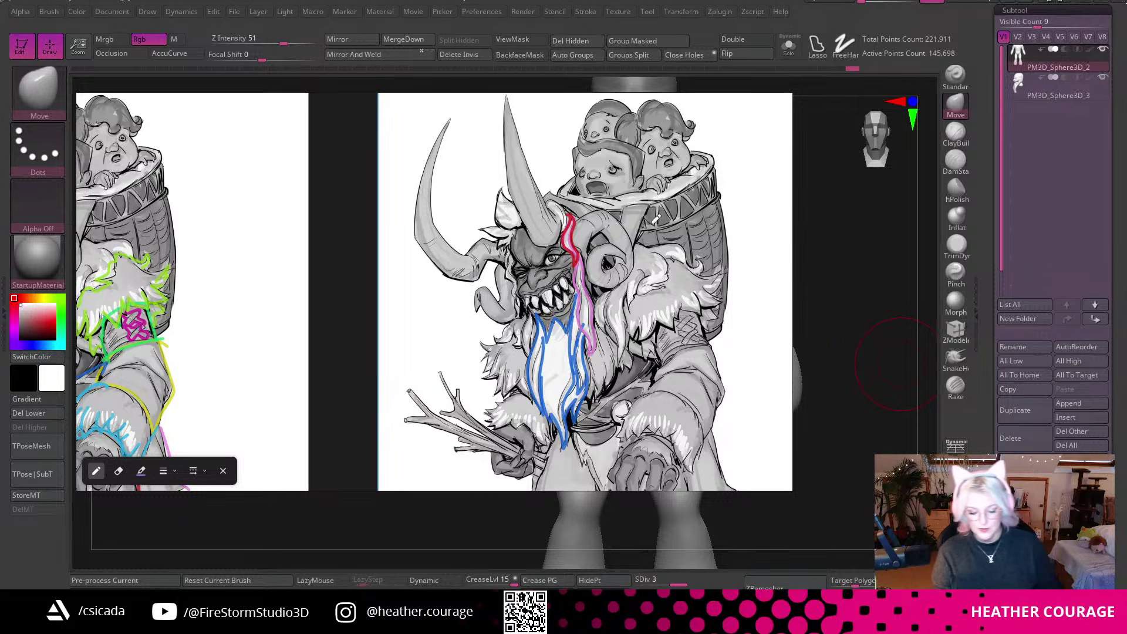
mouse_move(599, 293)
mouse_down()
mouse_move(593, 310)
mouse_move(605, 322)
mouse_up()
mouse_move(618, 344)
mouse_down()
mouse_move(627, 286)
mouse_move(639, 295)
mouse_move(669, 253)
mouse_move(702, 265)
mouse_move(644, 243)
mouse_up()
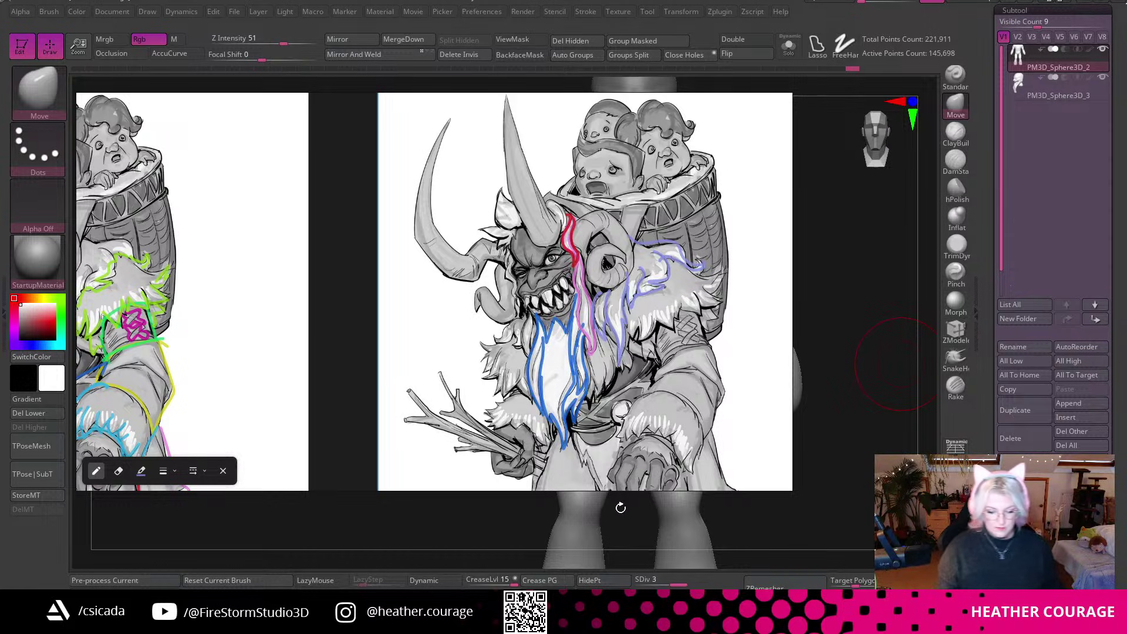
Outline the white fur tuft beside the base of the tall horn in yellow (D6CC14).
click(141, 470)
click(511, 437)
click(466, 478)
mouse_move(524, 203)
mouse_down()
mouse_move(500, 218)
mouse_move(510, 234)
mouse_up()
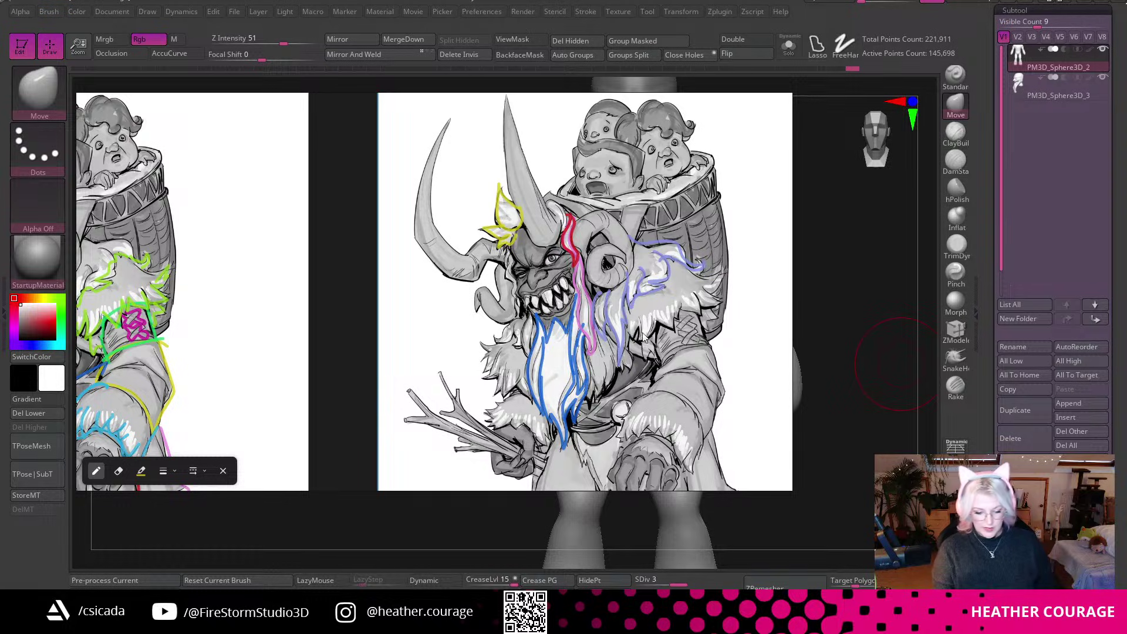
On the earlier colour-marked artwork, mark the band behind the tall horn and the inside of the curled horn in dark blue (1424D6).
click(141, 471)
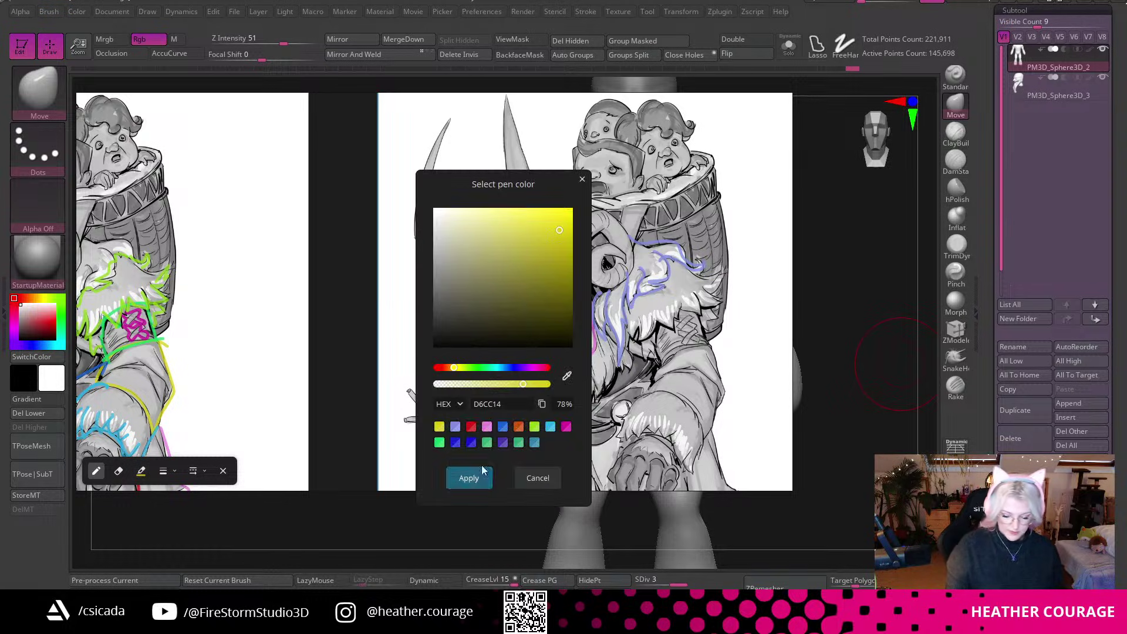
click(456, 442)
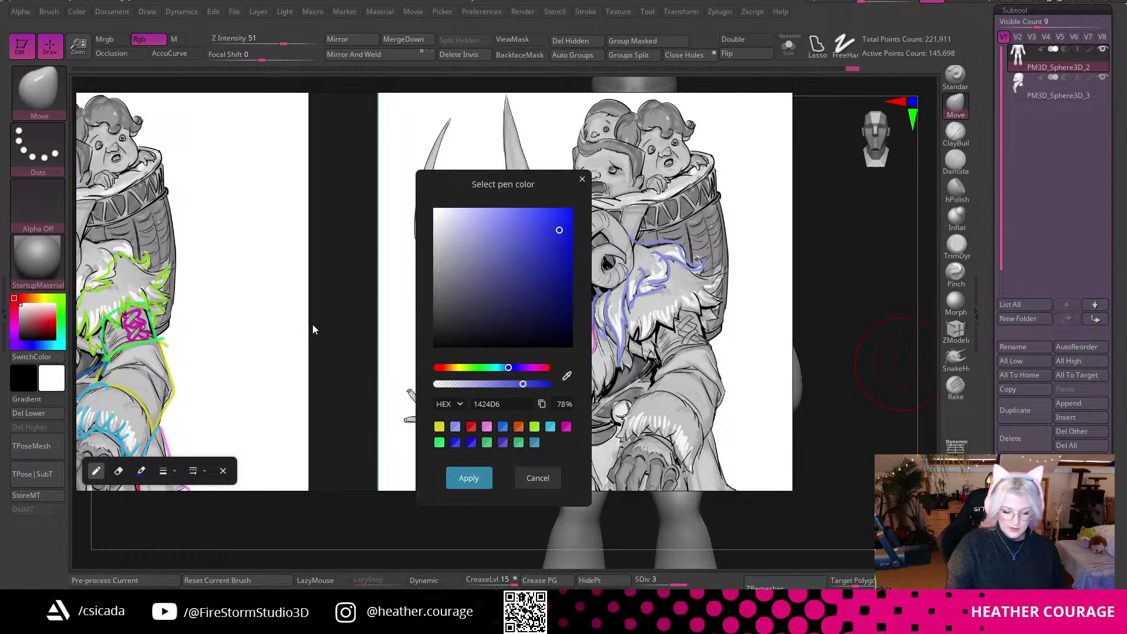
click(469, 478)
drag(262, 360, 300, 355)
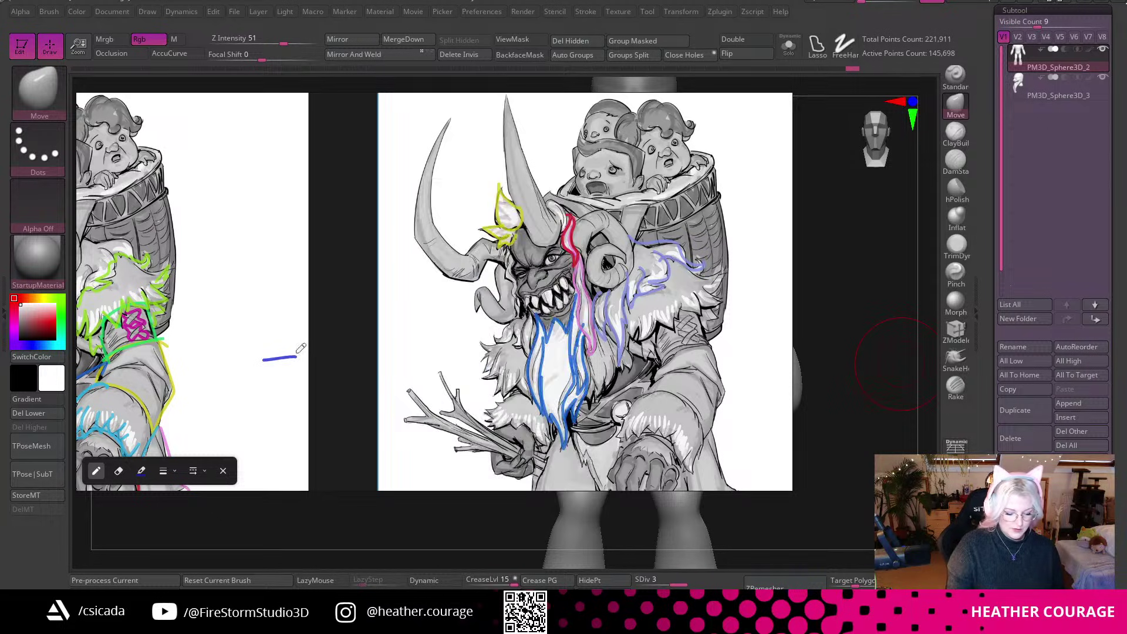
key(ctrl+z)
right_drag(311, 267, 339, 196)
drag(343, 191, 694, 219)
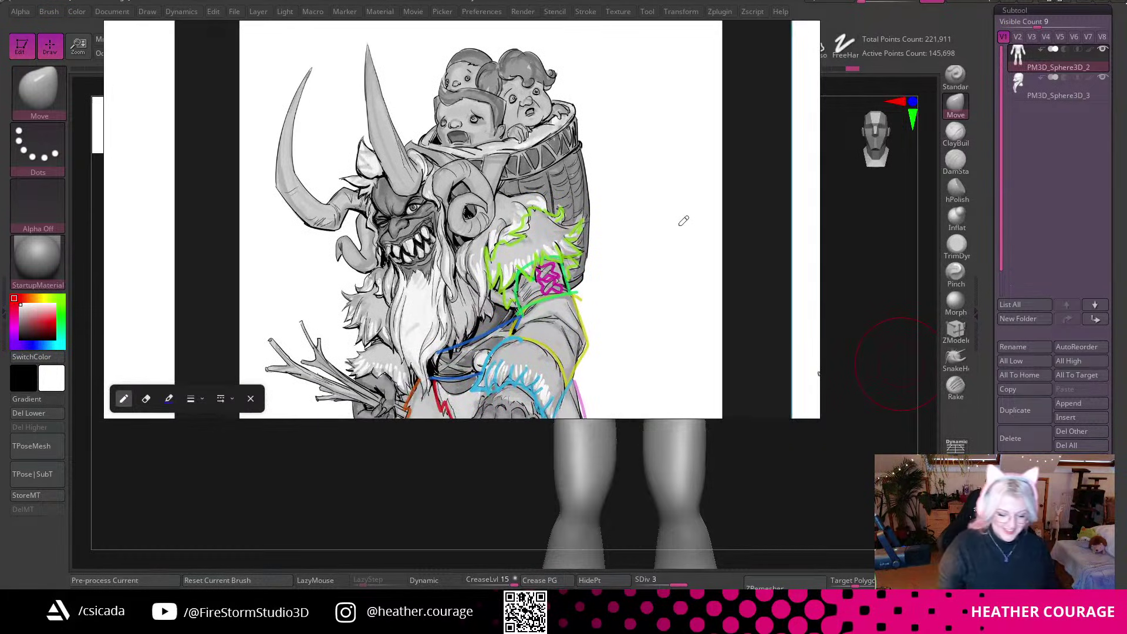
mouse_move(408, 154)
mouse_down()
mouse_move(457, 160)
mouse_move(453, 199)
mouse_up()
drag(465, 206, 477, 215)
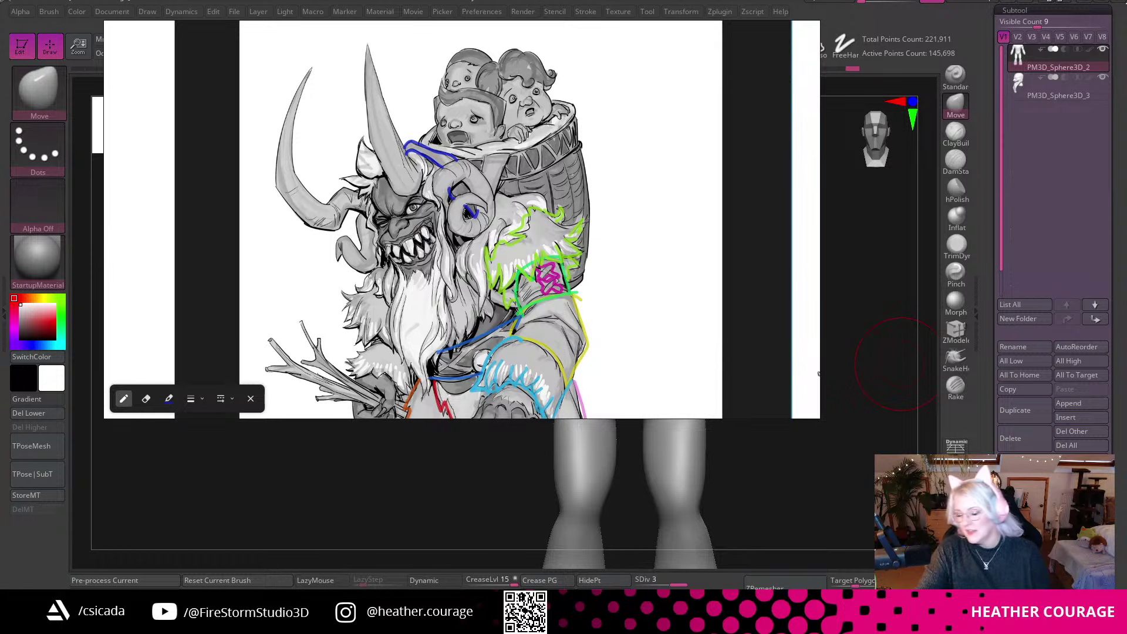
Narrow the reference window to the colour-marked artwork and place it beside the body model.
scroll(530, 319, down, 3)
middle_drag(524, 314, 370, 234)
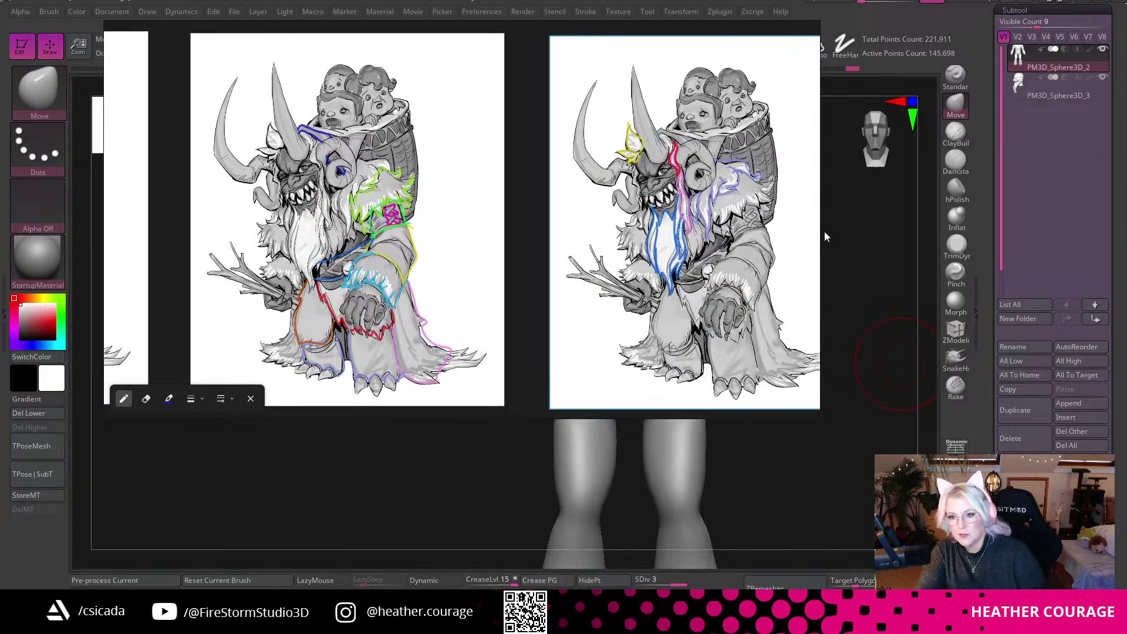
drag(816, 233, 456, 233)
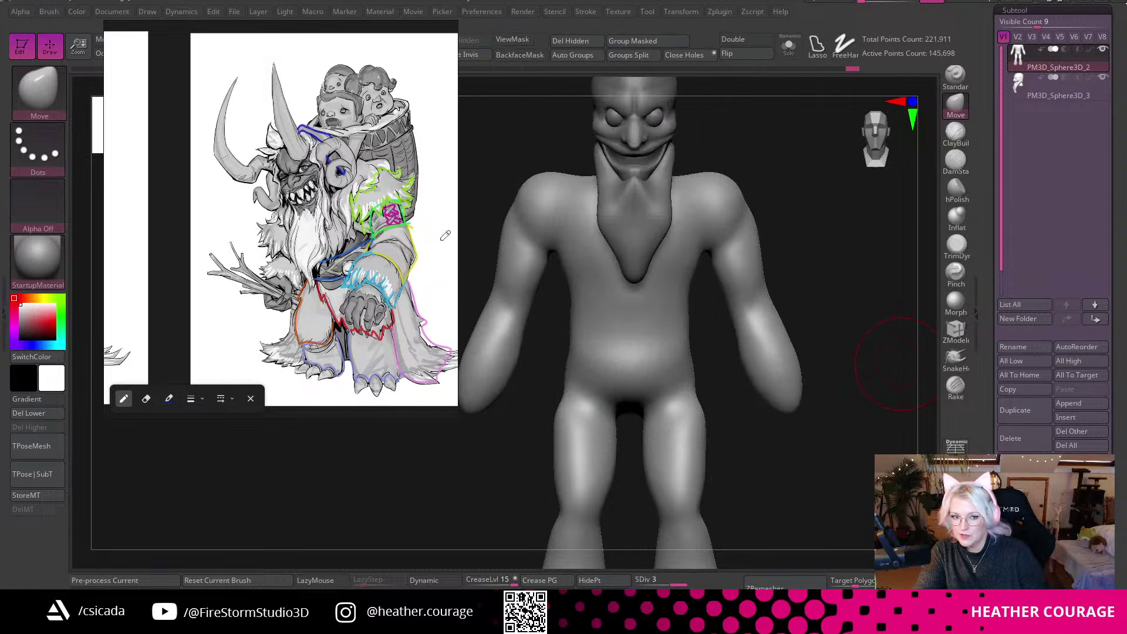
drag(309, 249, 188, 401)
scroll(189, 399, up, 1)
scroll(208, 400, up, 2)
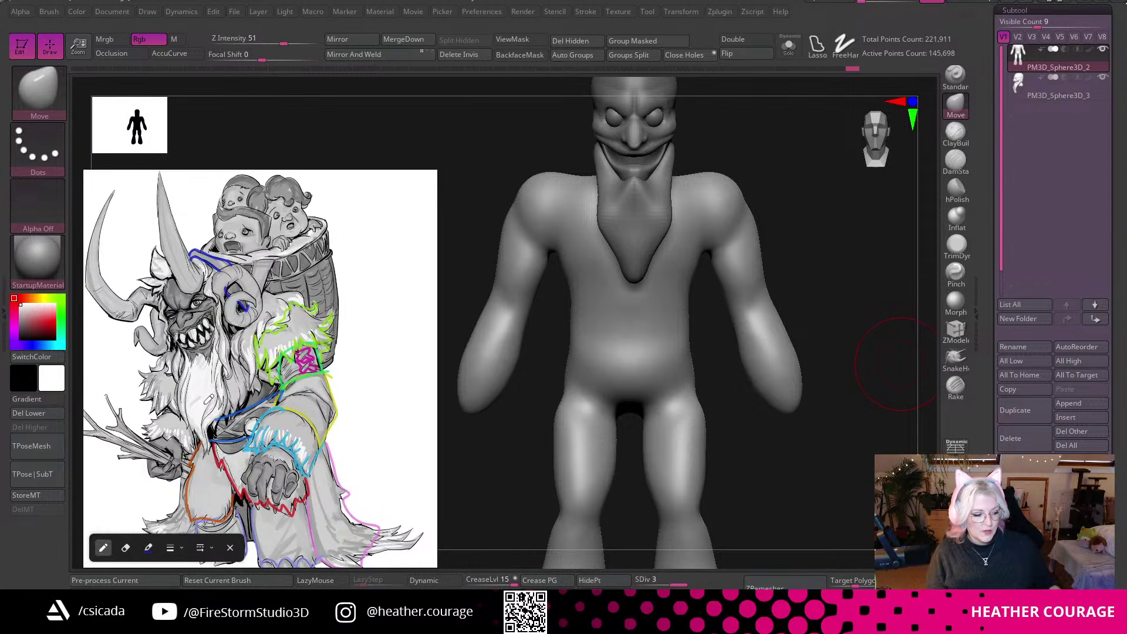
Shrink the reference window to a small panel framing the creature's torso, sleeve and hand.
mouse_move(849, 235)
mouse_down()
mouse_move(848, 390)
mouse_move(835, 398)
mouse_move(852, 511)
mouse_up()
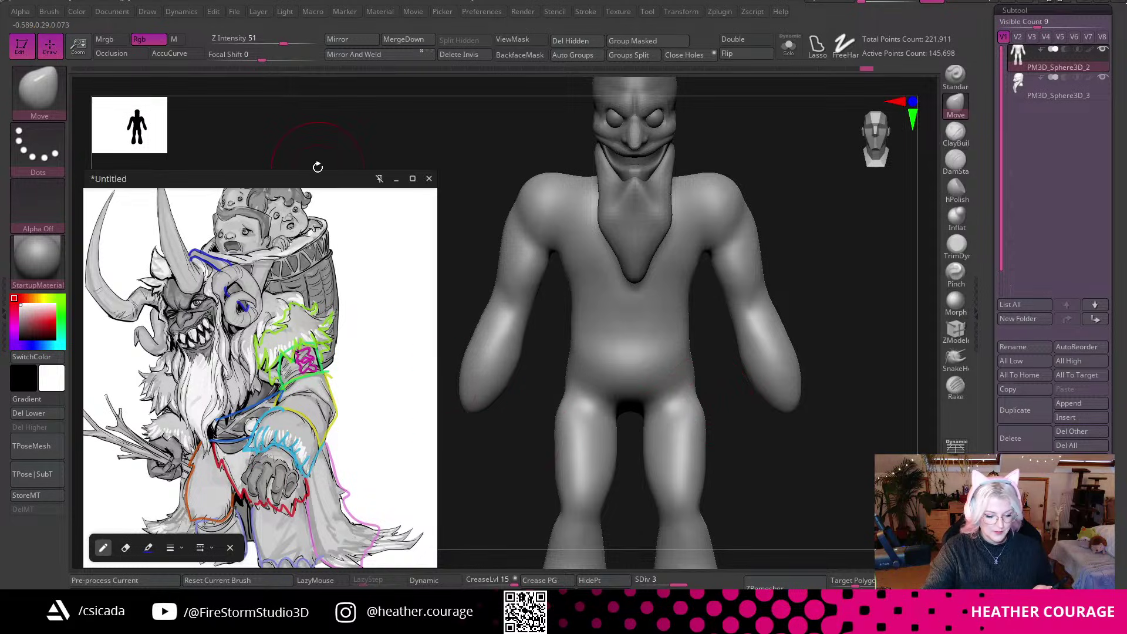
drag(319, 171, 293, 314)
drag(437, 438, 237, 395)
middle_drag(212, 412, 114, 426)
drag(150, 441, 171, 411)
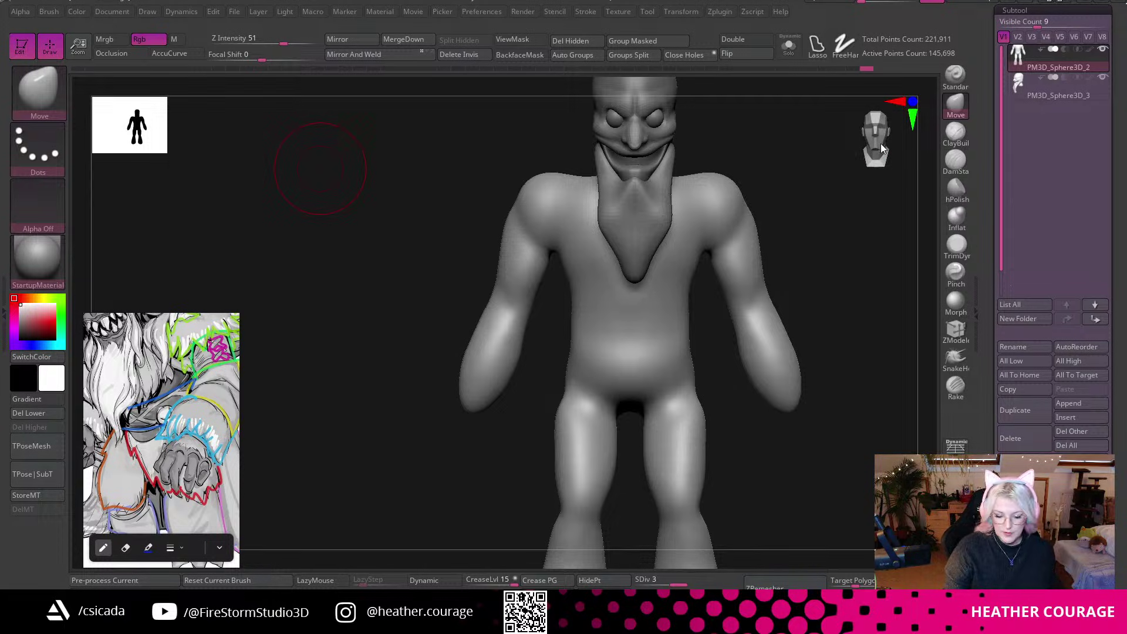
Mask the torso of the body model, leaving the arms, neck and hips unmasked.
alt+drag(845, 316, 838, 347)
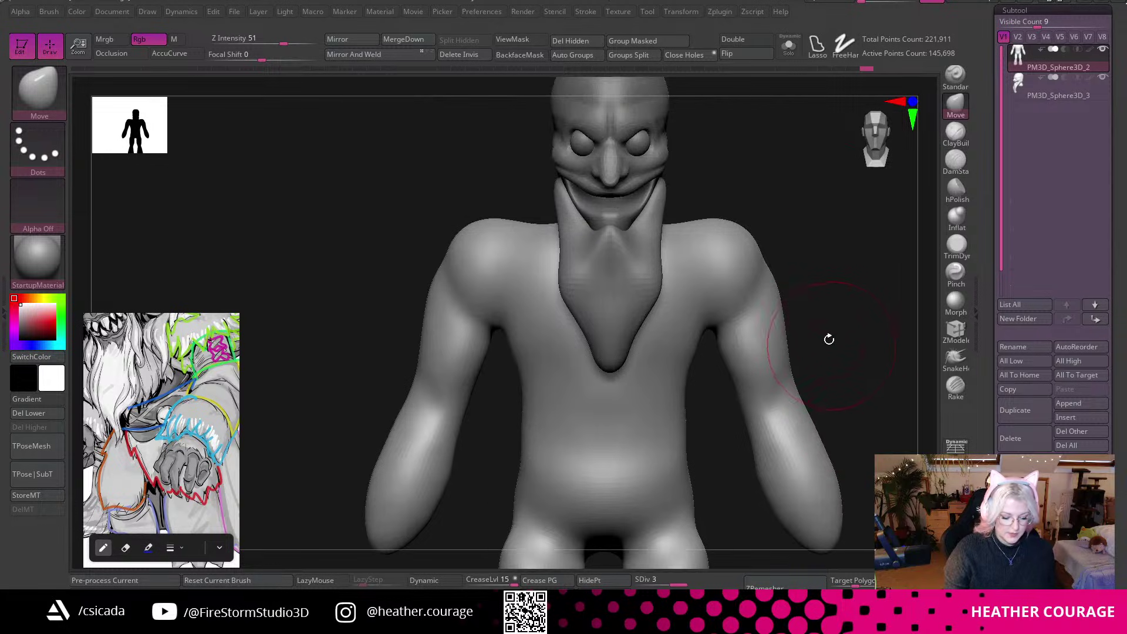
key(space)
mouse_move(776, 229)
mouse_down()
mouse_move(760, 229)
mouse_move(710, 294)
mouse_move(686, 456)
mouse_move(563, 469)
mouse_move(487, 329)
mouse_move(473, 197)
mouse_up()
mouse_move(898, 235)
mouse_down()
mouse_move(833, 241)
mouse_move(851, 235)
mouse_up()
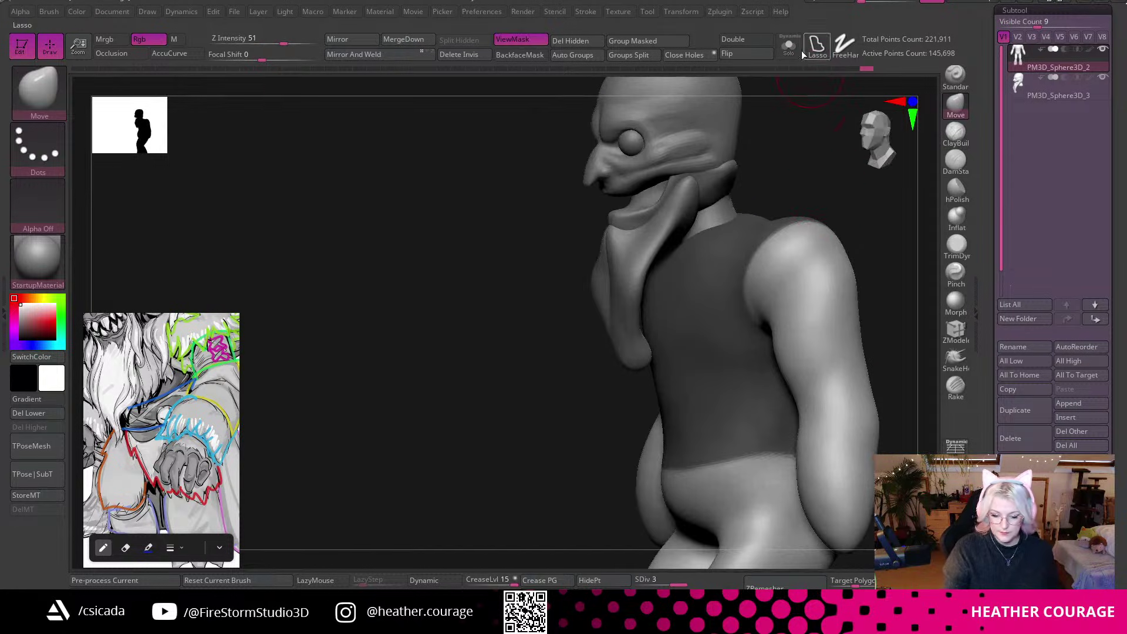
Isolate the body mesh and shape the top of the torso mask into a V-neckline with lasso masking.
click(788, 46)
drag(530, 399, 844, 269)
click(882, 133)
mouse_move(629, 125)
ctrl+alt+mouse_down()
mouse_move(475, 146)
mouse_move(505, 102)
ctrl+alt+mouse_up()
drag(822, 228, 797, 214)
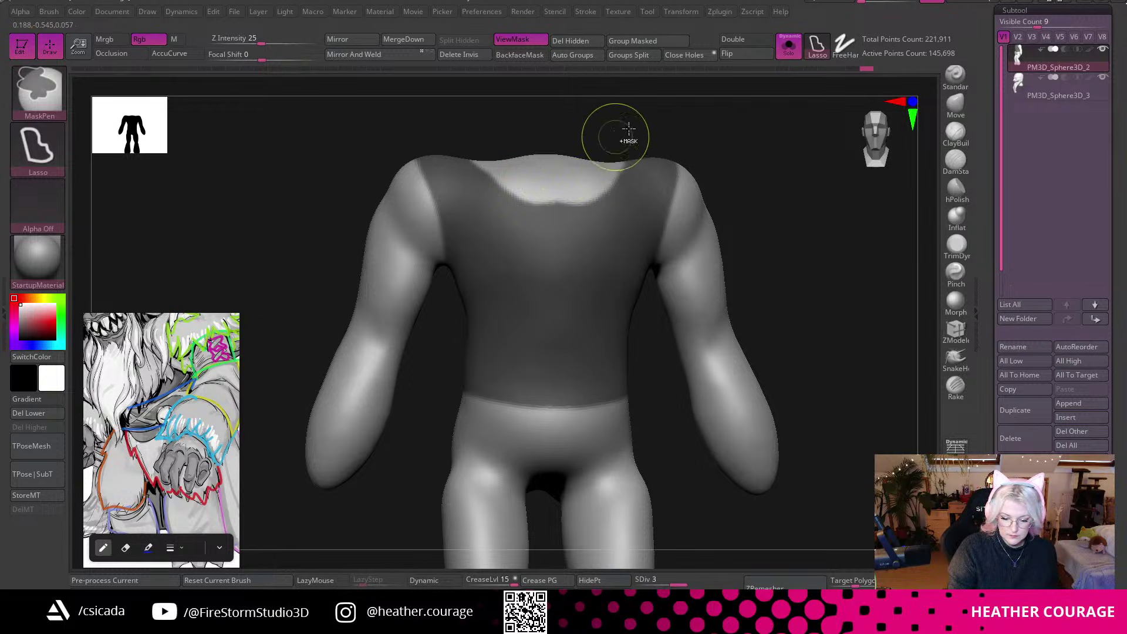
mouse_move(602, 139)
ctrl+mouse_down()
mouse_move(599, 198)
mouse_move(543, 240)
mouse_move(593, 235)
mouse_move(643, 141)
mouse_move(622, 132)
ctrl+mouse_up()
mouse_move(496, 147)
ctrl+mouse_down()
mouse_move(561, 247)
mouse_move(453, 121)
ctrl+mouse_up()
Extend the torso mask down over the belly to form a curved vest hem.
mouse_move(833, 266)
alt+mouse_down()
mouse_move(822, 291)
mouse_move(820, 182)
alt+mouse_up()
alt+drag(833, 234, 798, 197)
mouse_move(492, 294)
ctrl+mouse_down()
mouse_move(654, 300)
mouse_move(666, 271)
ctrl+mouse_up()
Extract the masked torso area and accept it as a new vest subtool.
drag(788, 416, 850, 475)
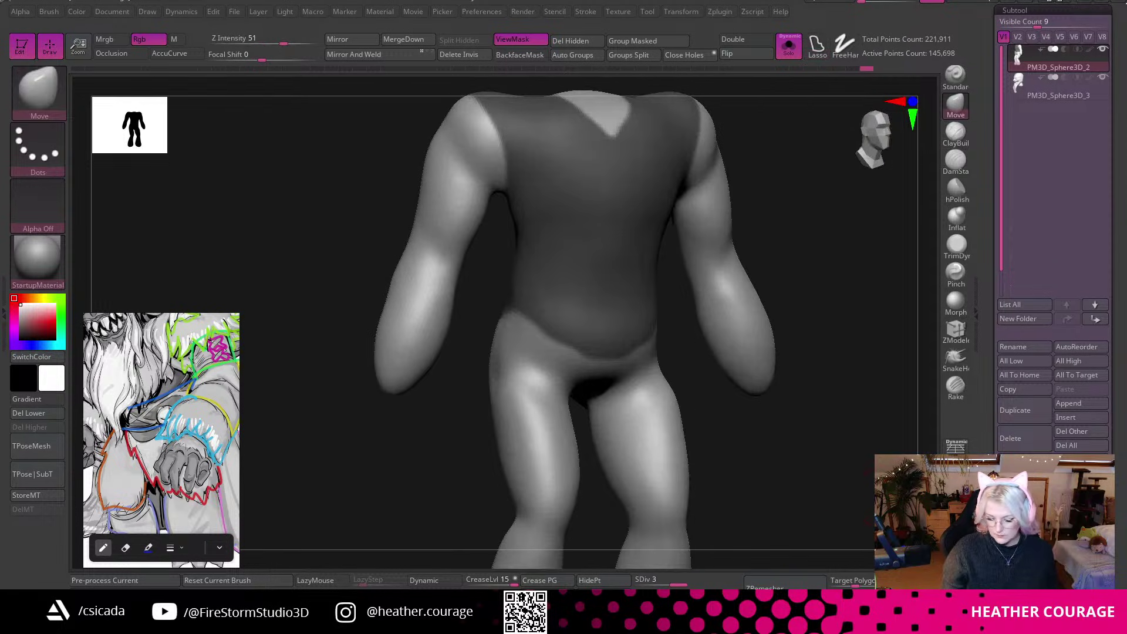
scroll(1053, 264, down, 5)
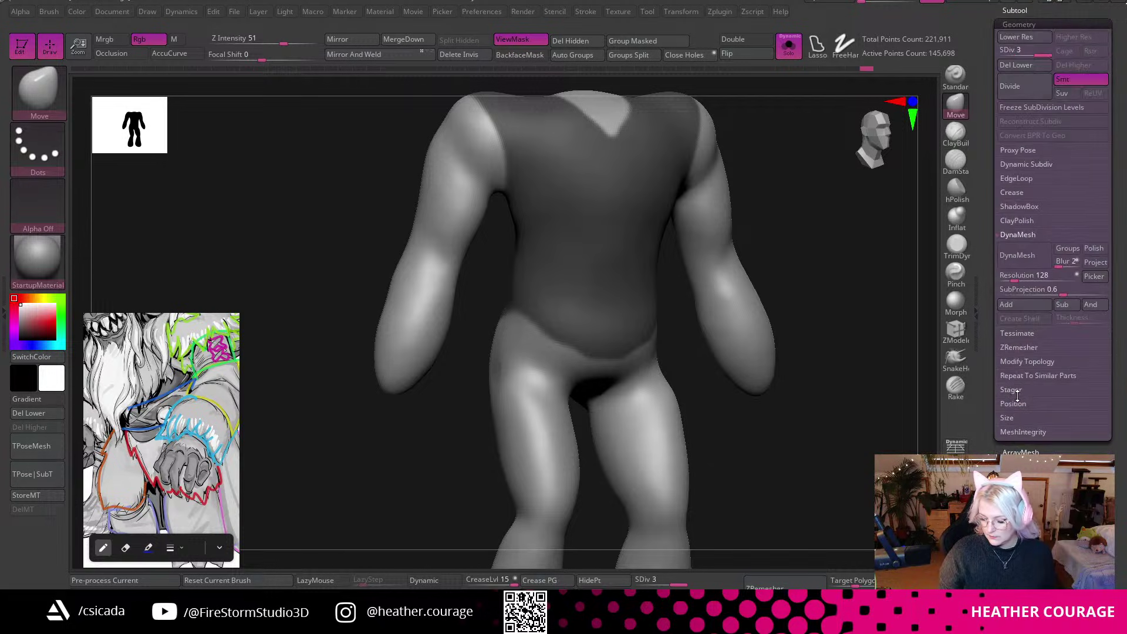
scroll(1016, 163, up, 5)
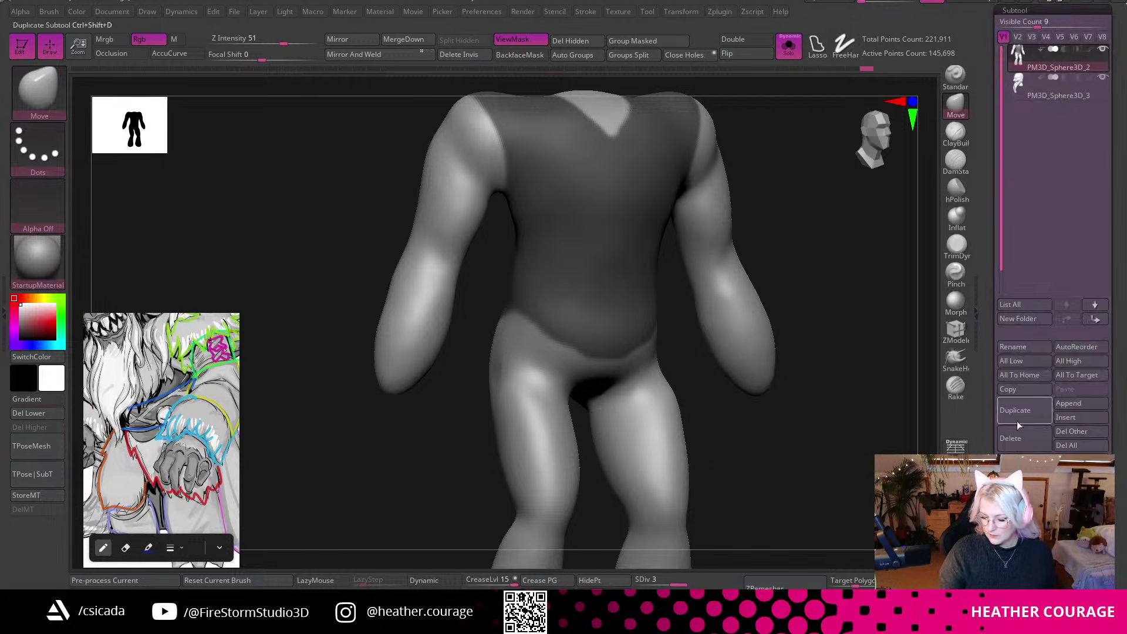
click(1014, 523)
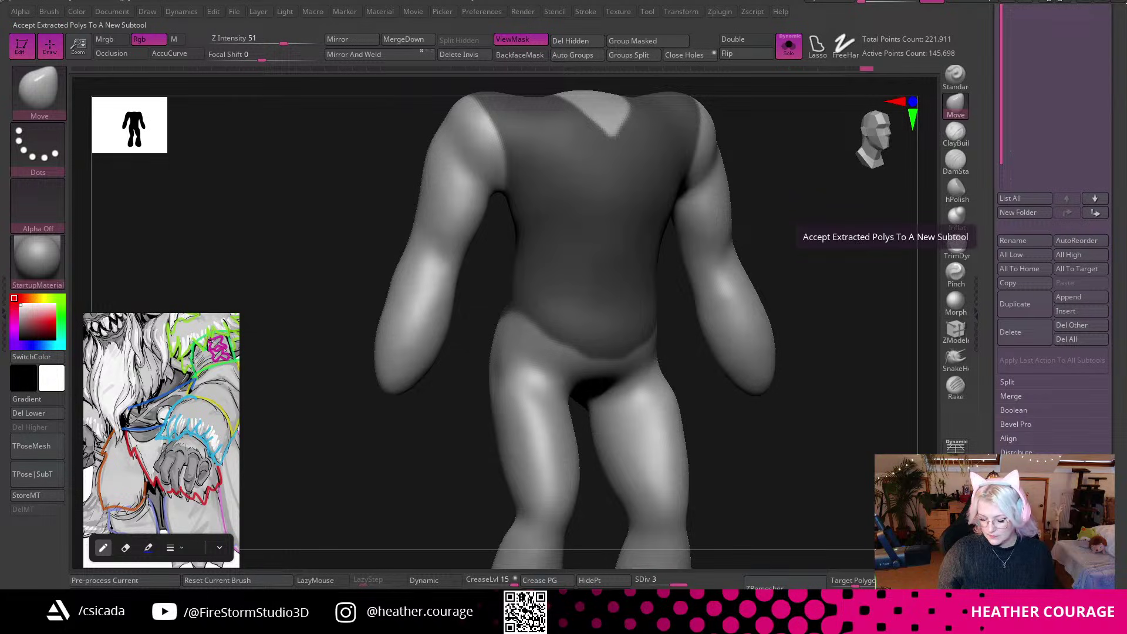
click(1023, 536)
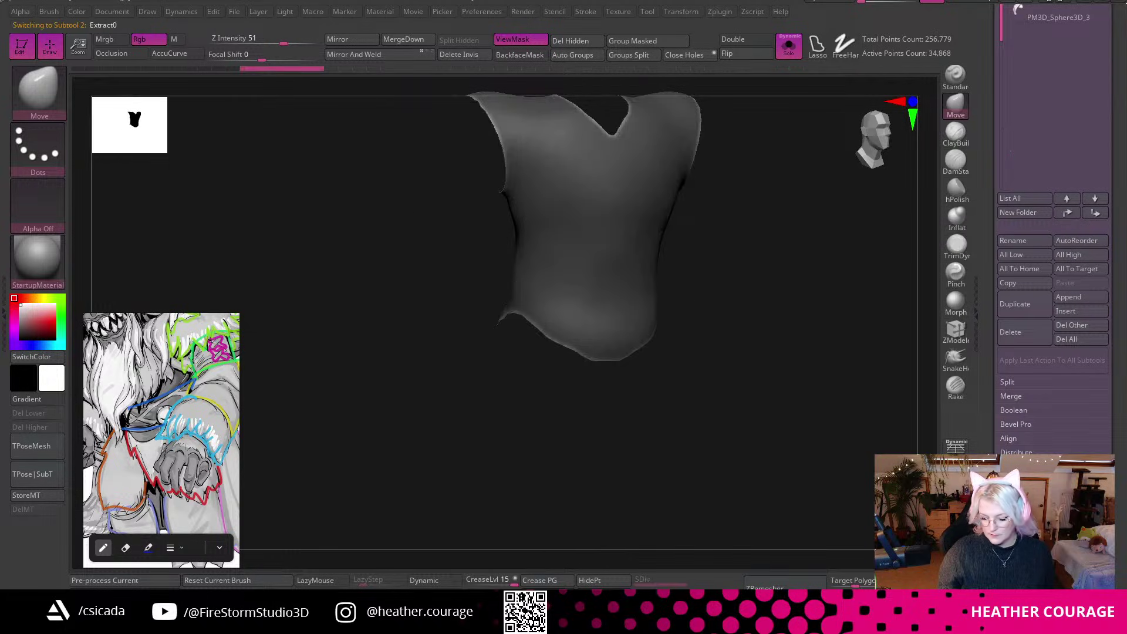
Isolate the extracted vest, display its wireframe and rebuild its topology with ZRemesher.
click(789, 46)
click(788, 46)
mouse_move(825, 282)
mouse_down()
mouse_move(800, 364)
mouse_move(773, 352)
mouse_move(809, 528)
mouse_up()
key(shift+f)
click(785, 585)
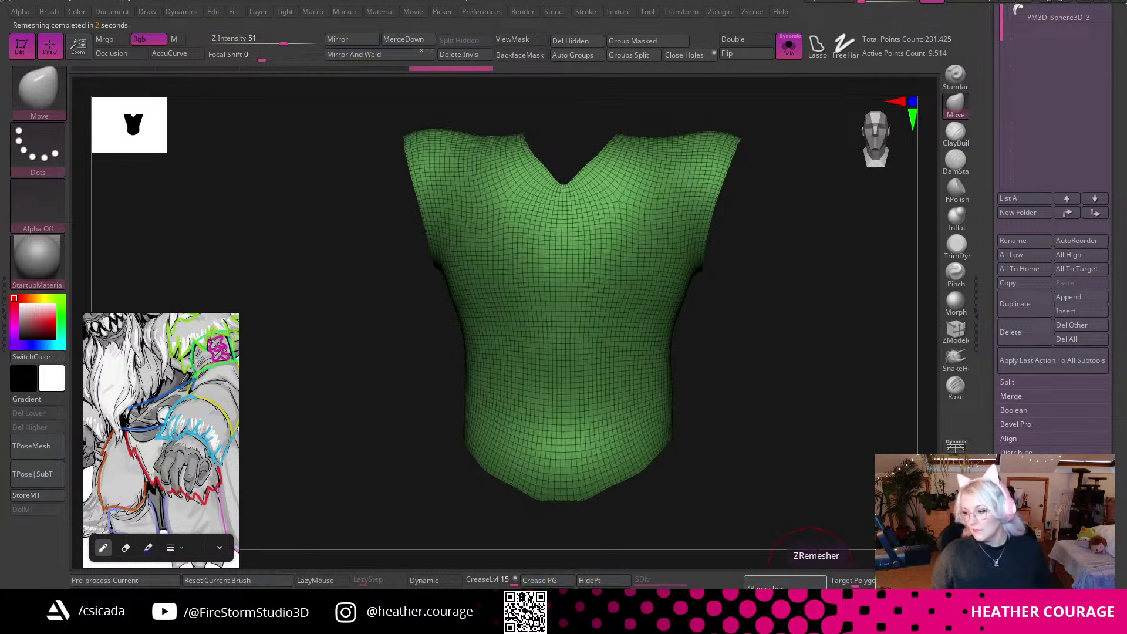
Try remeshing the vest with a much lower target polygon count and undo it.
alt+drag(817, 407, 804, 324)
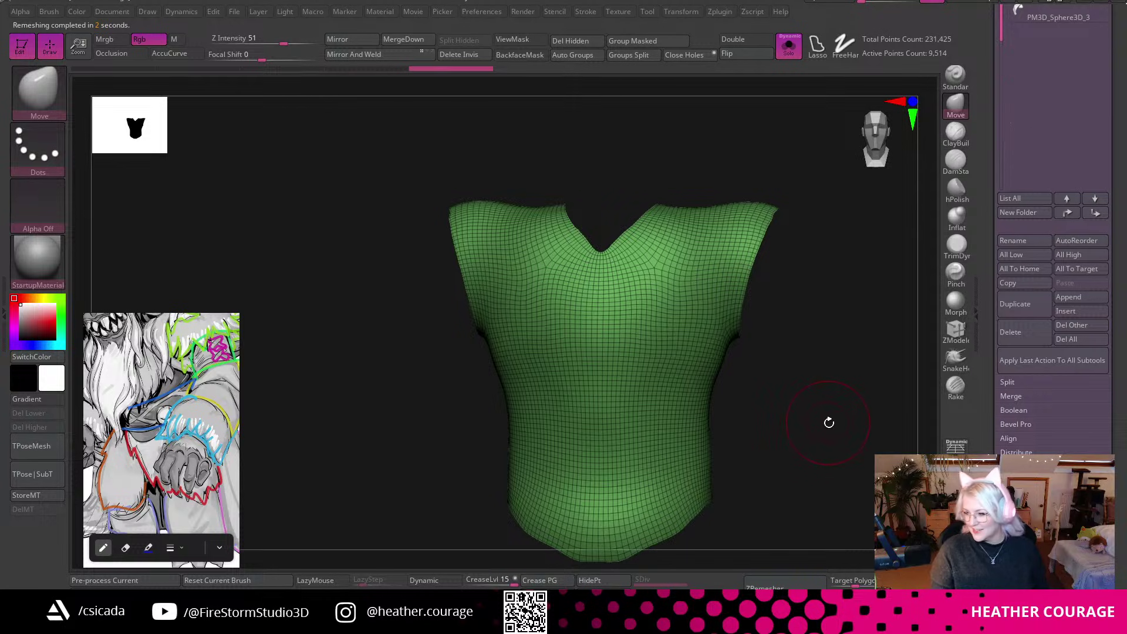
drag(835, 420, 772, 241)
drag(855, 583, 833, 584)
click(812, 585)
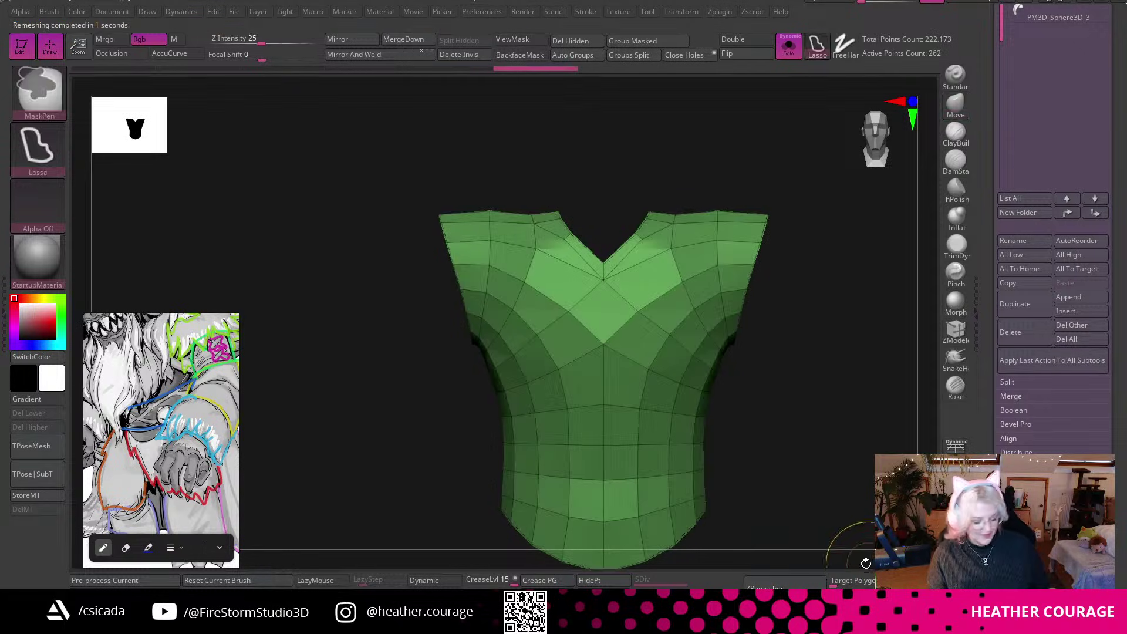
key(ctrl+z)
Run ZRemesher on the vest repeatedly to reduce it to a coarser, even quad grid.
click(844, 585)
click(763, 586)
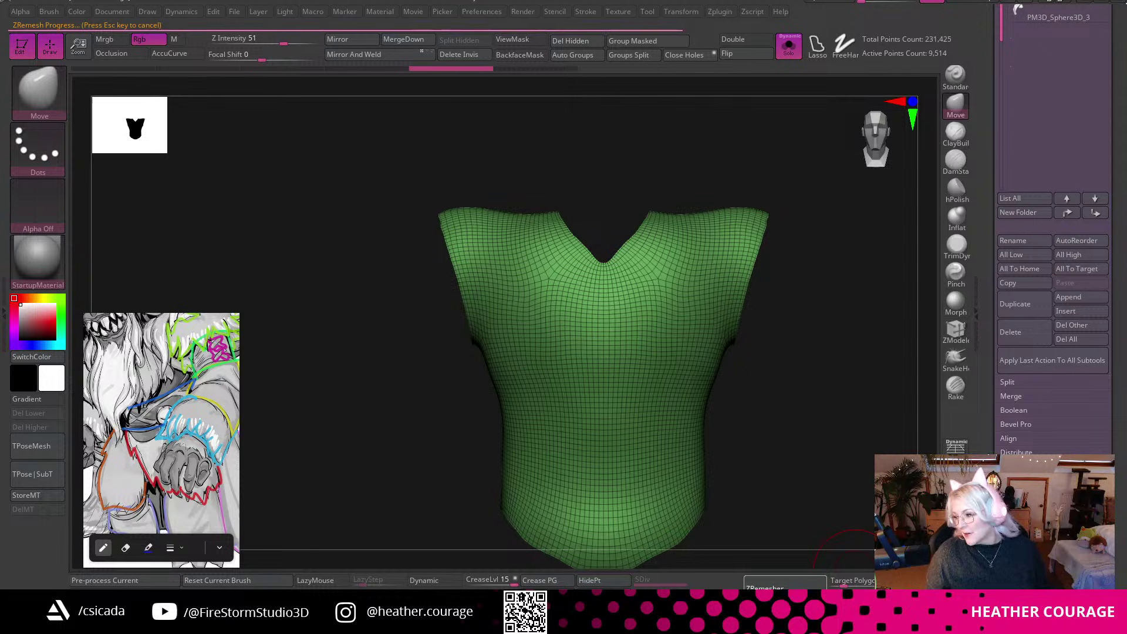
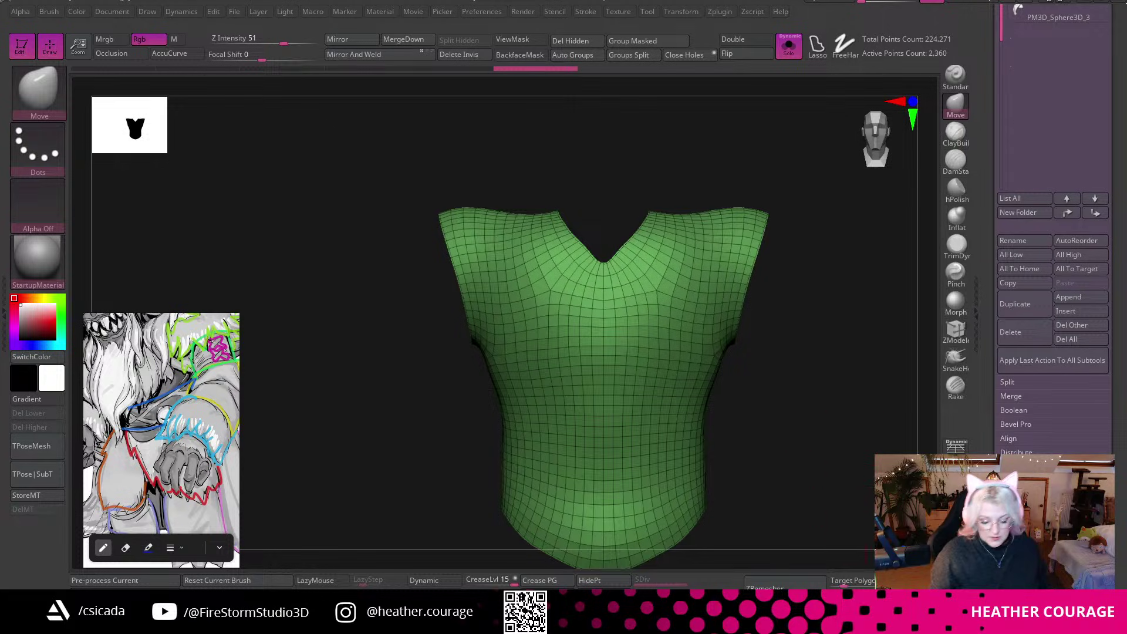
click(816, 585)
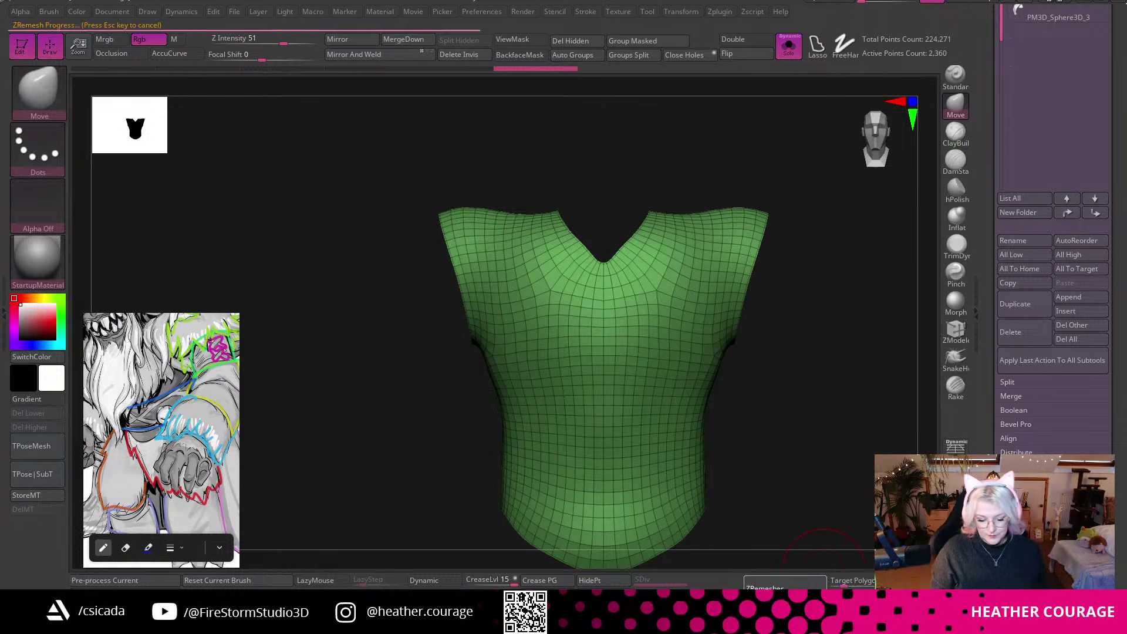
click(821, 585)
Give the vest thickness by extruding its faces with the ZModeler brush, using Polygroup All as the target.
drag(848, 509, 800, 226)
alt+drag(810, 361, 888, 427)
click(955, 331)
mouse_move(754, 377)
alt+mouse_down()
mouse_move(795, 453)
mouse_move(844, 404)
mouse_move(802, 440)
mouse_move(833, 387)
alt+mouse_up()
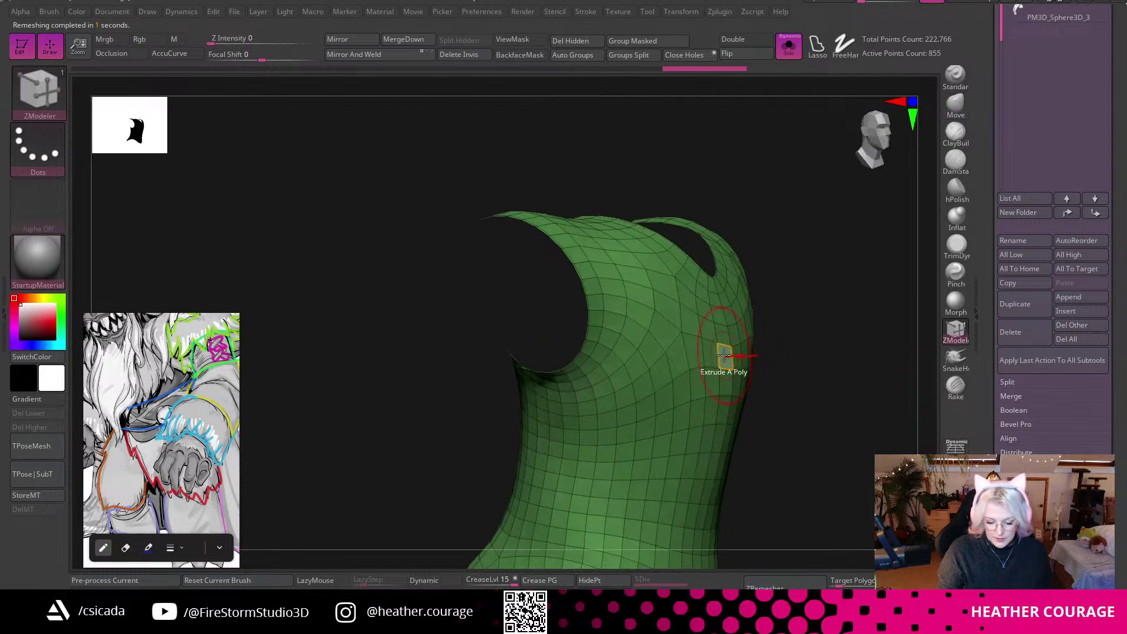
drag(724, 356, 730, 356)
key(ctrl+z)
key(space)
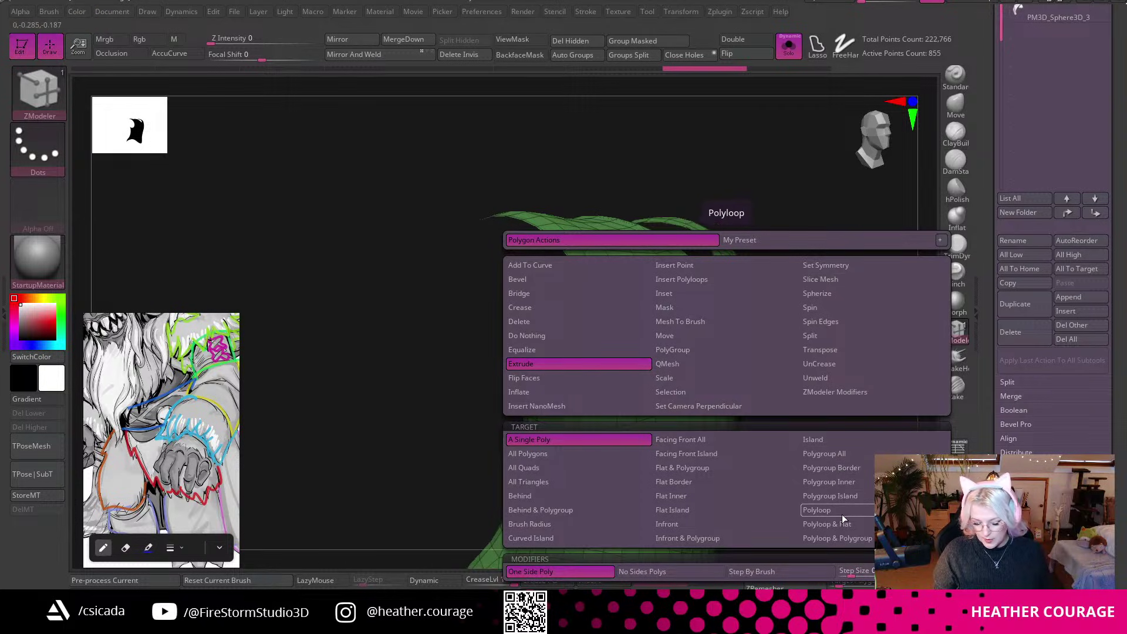
click(851, 455)
drag(723, 314, 729, 312)
ctrl+right_drag(729, 312, 827, 317)
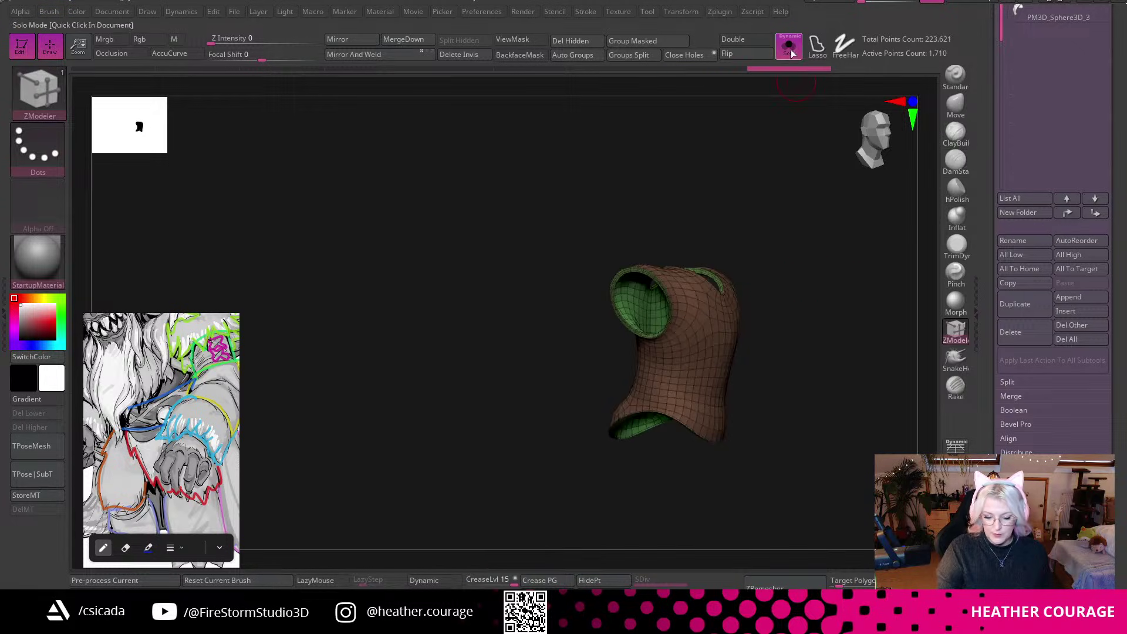
Show the whole figure again and pull the vest's front hem downward with the Move Topological brush.
click(788, 45)
right_drag(848, 387, 862, 321)
alt+drag(862, 321, 784, 453)
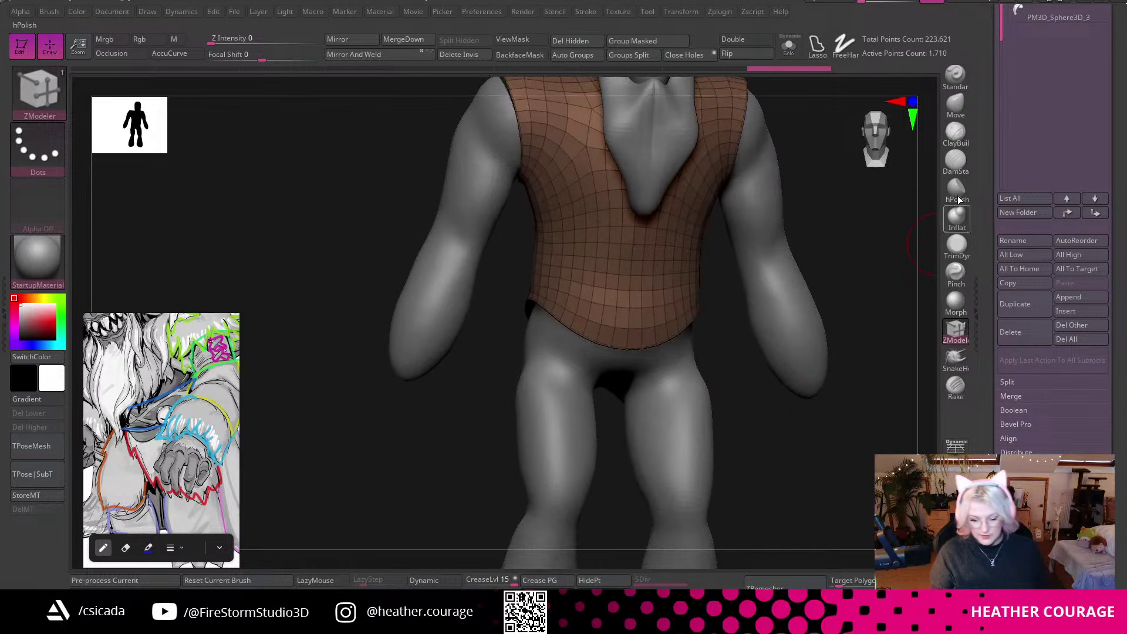
key(b)
key(m)
key(t)
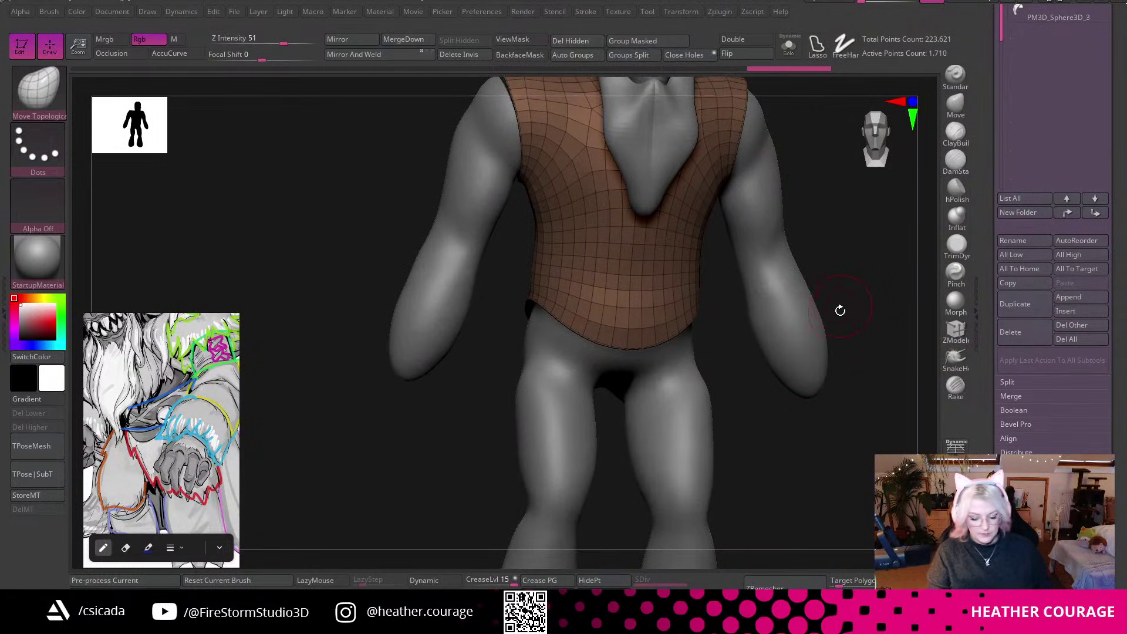
key(space)
drag(863, 315, 722, 356)
drag(633, 347, 637, 402)
Lower the vest's hem at the back into a rounded point over the buttocks.
drag(787, 473, 657, 473)
drag(785, 351, 796, 400)
mouse_move(868, 443)
mouse_down()
mouse_move(840, 443)
mouse_move(865, 366)
mouse_up()
mouse_move(878, 325)
mouse_down()
mouse_move(893, 356)
mouse_move(885, 373)
mouse_up()
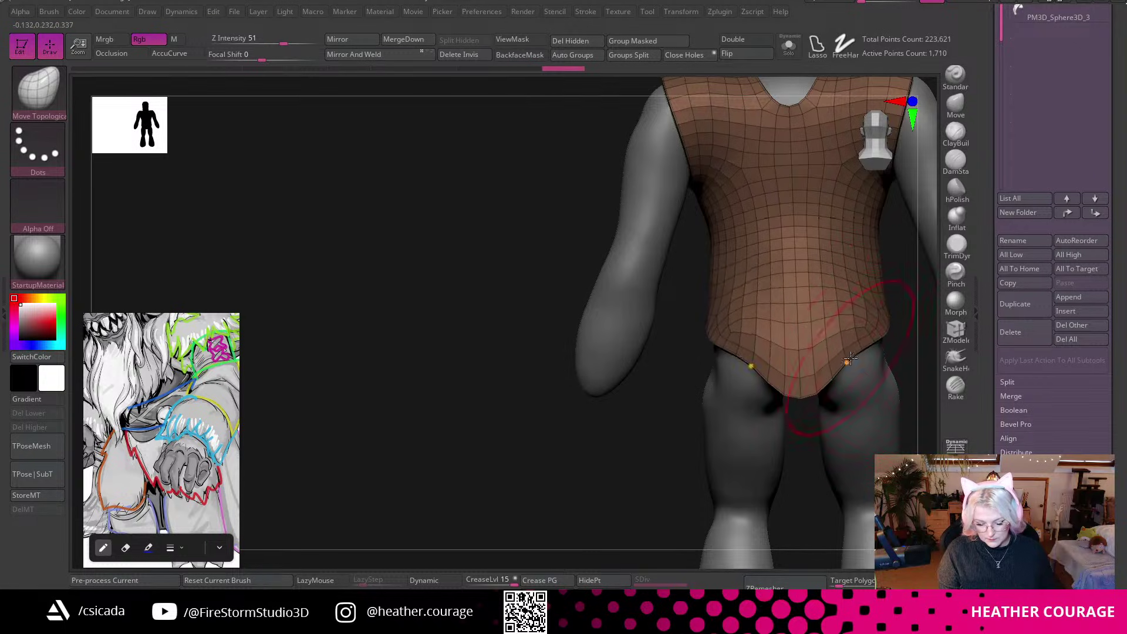
mouse_move(772, 432)
mouse_down()
mouse_move(470, 455)
mouse_move(857, 447)
mouse_move(740, 322)
mouse_up()
Pull the vest's front hem down over both hips to cover the gaps at the sides.
drag(846, 401, 777, 405)
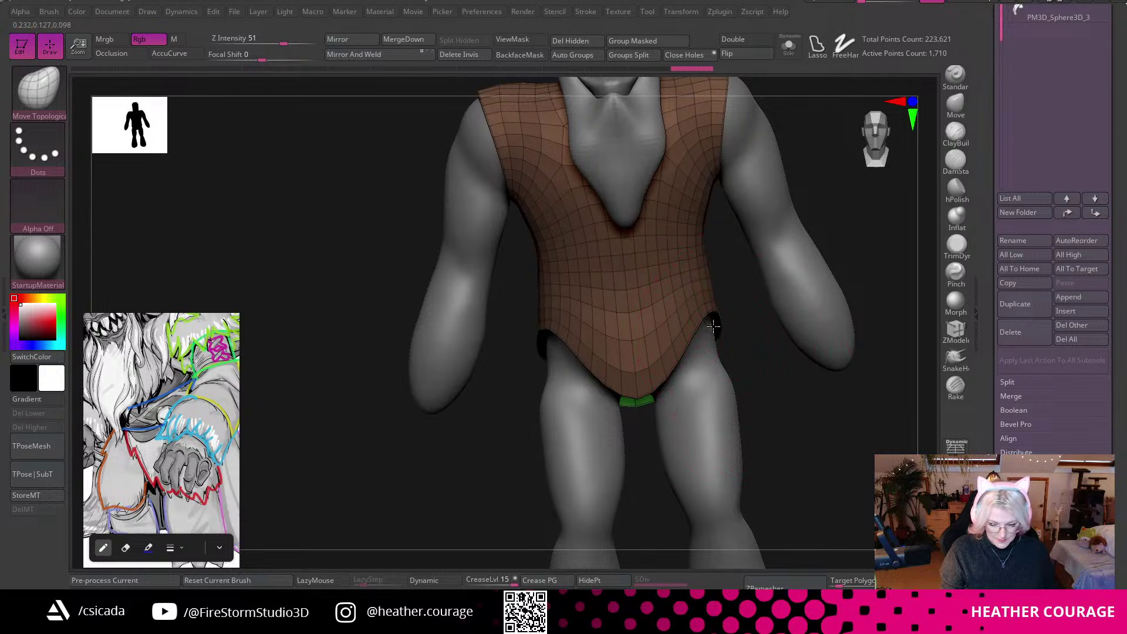
drag(712, 336, 718, 353)
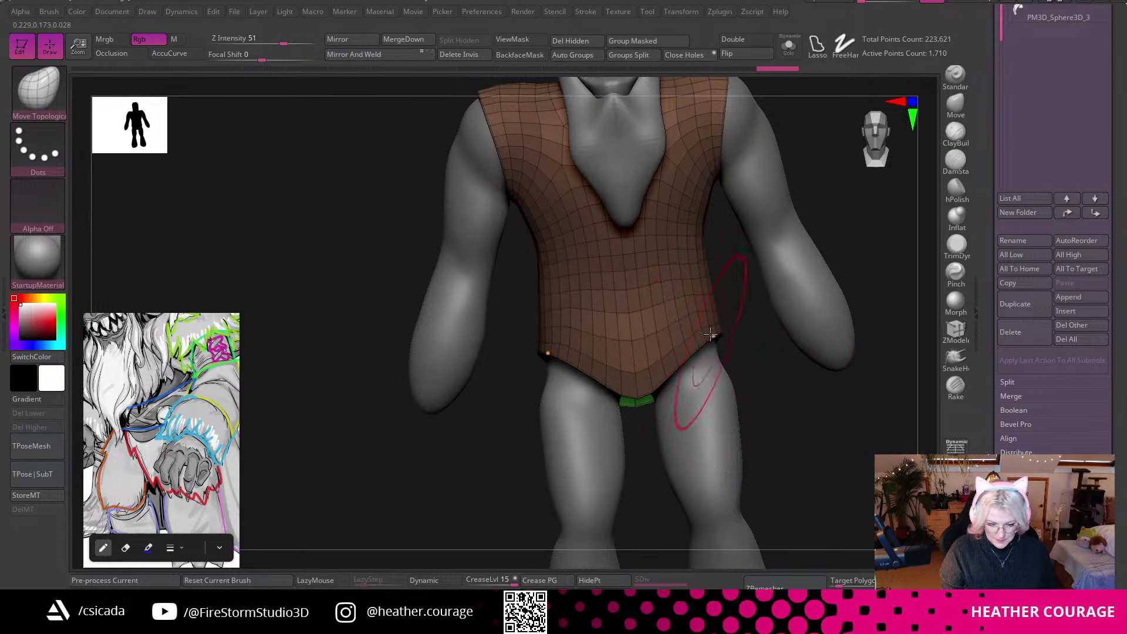
drag(712, 300, 705, 306)
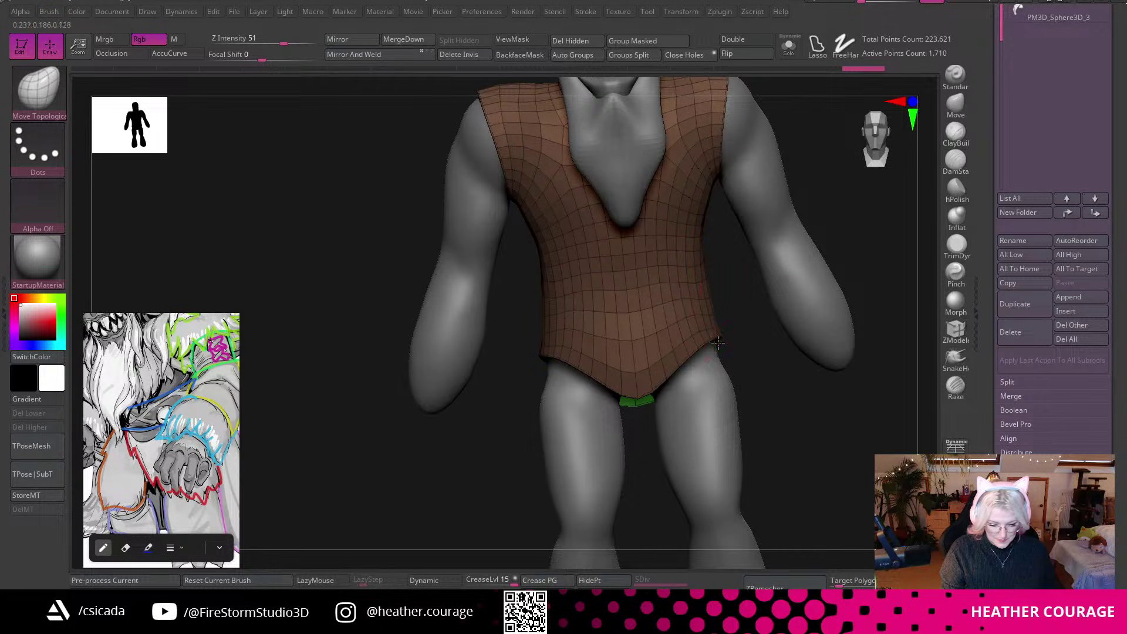
ctrl+right_drag(849, 473, 871, 147)
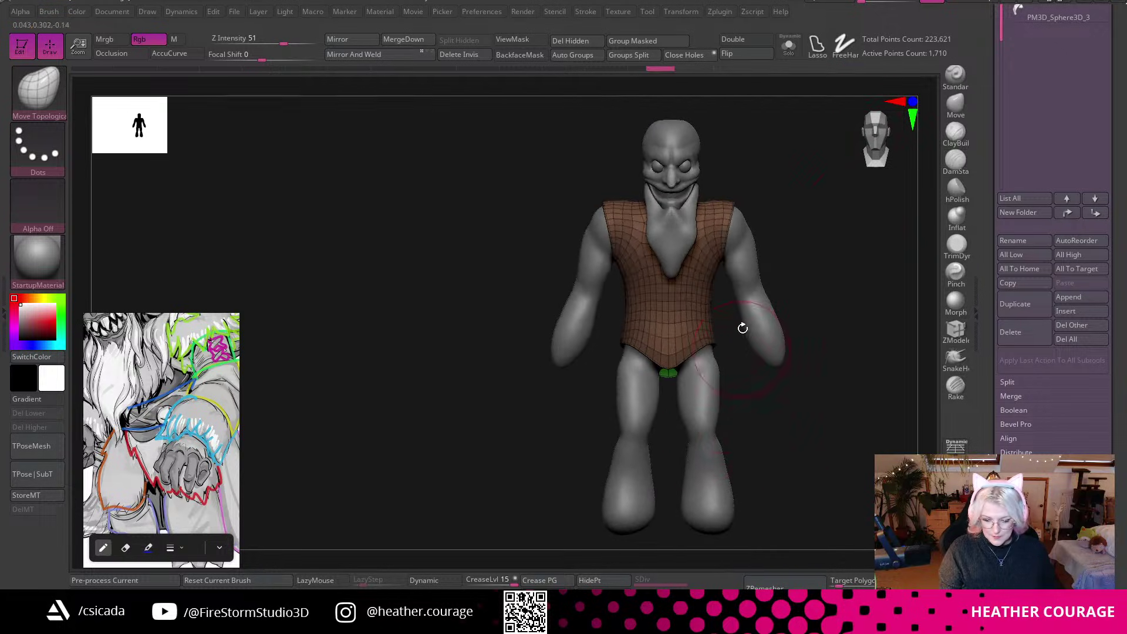
Select the body, clear its mask, mark the sleeve on the reference with a short blue stroke, and show the vest again.
drag(989, 117, 1022, 322)
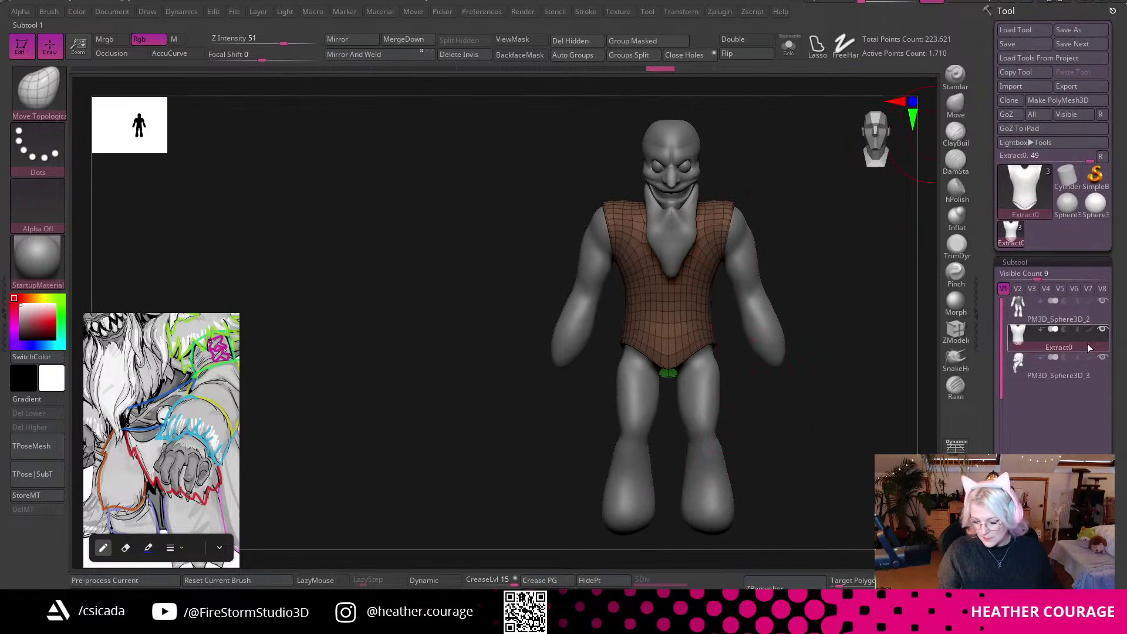
alt+click(728, 465)
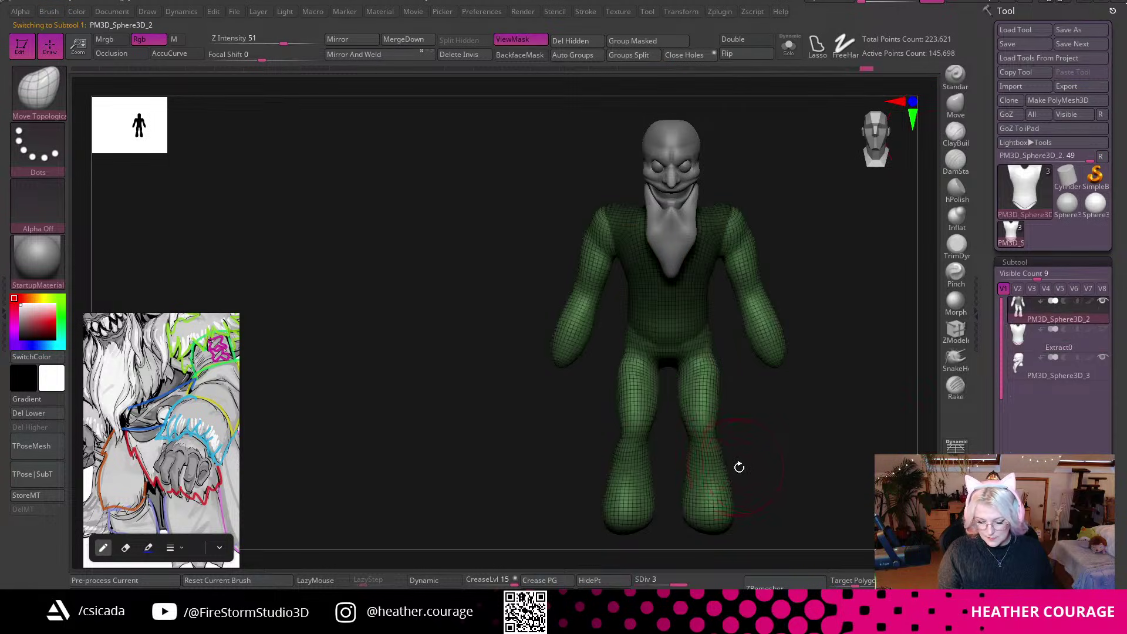
key(ctrl+h)
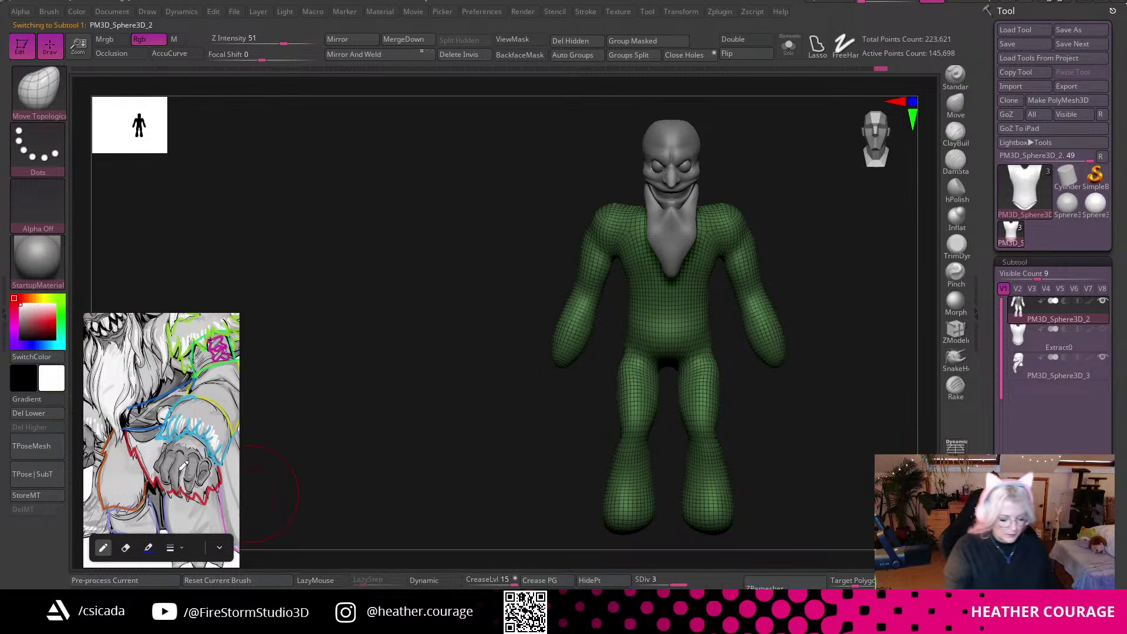
drag(179, 469, 183, 440)
mouse_move(192, 322)
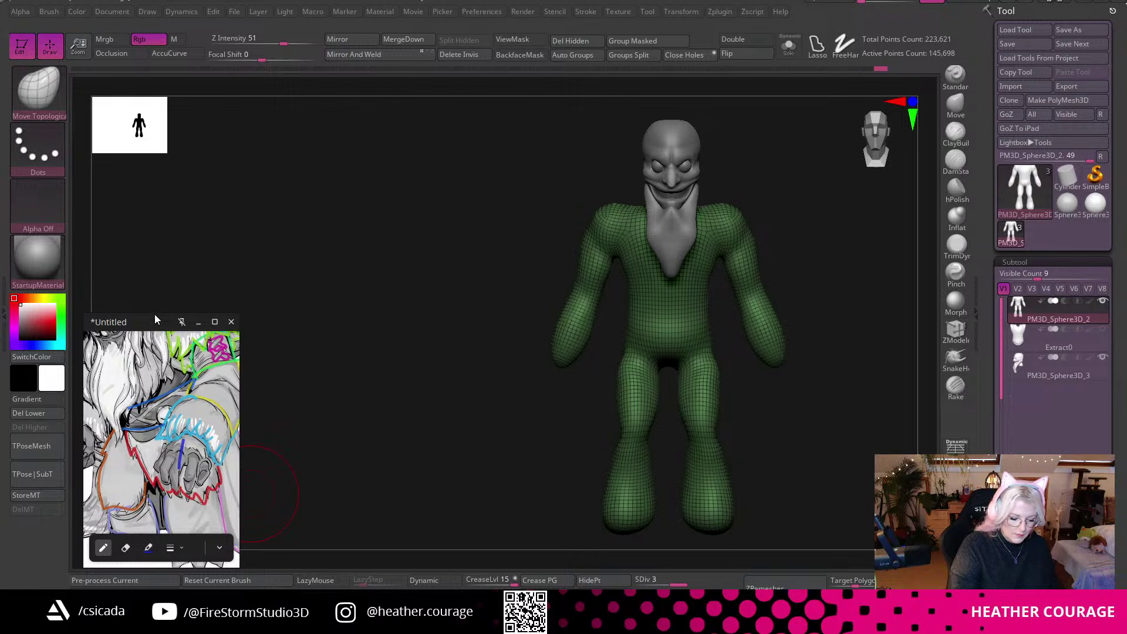
mouse_move(860, 455)
mouse_down()
mouse_move(839, 438)
mouse_move(723, 442)
mouse_move(806, 518)
mouse_move(803, 450)
mouse_move(771, 445)
mouse_up()
click(1101, 330)
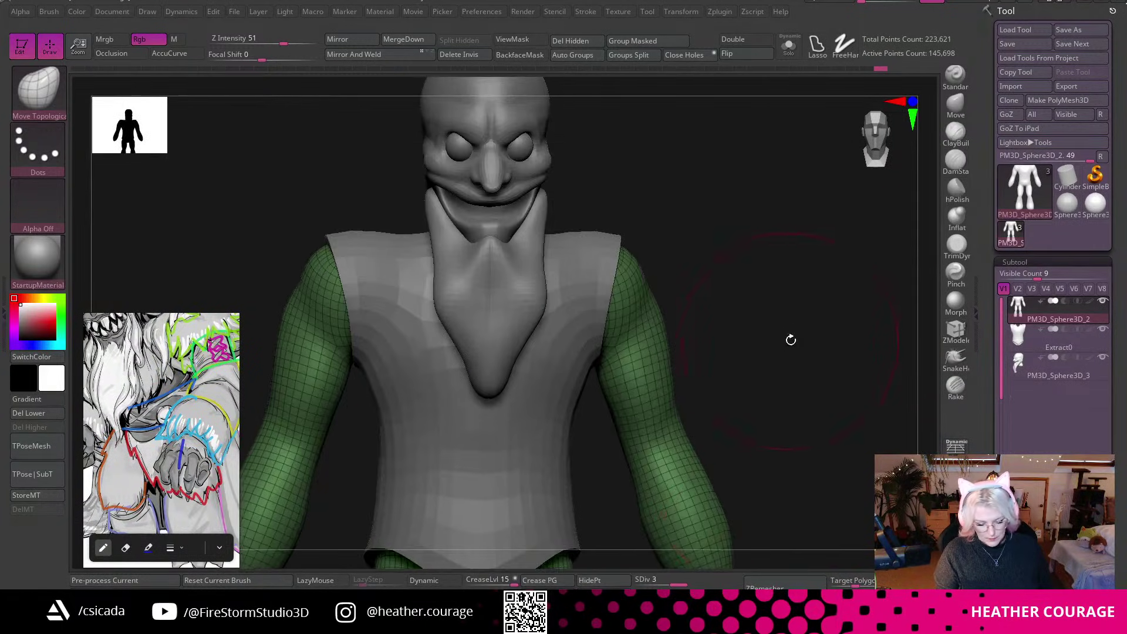
Reduce the brush's draw size and turn off the wireframe display on the body.
alt+drag(788, 337, 770, 366)
right_click(769, 366)
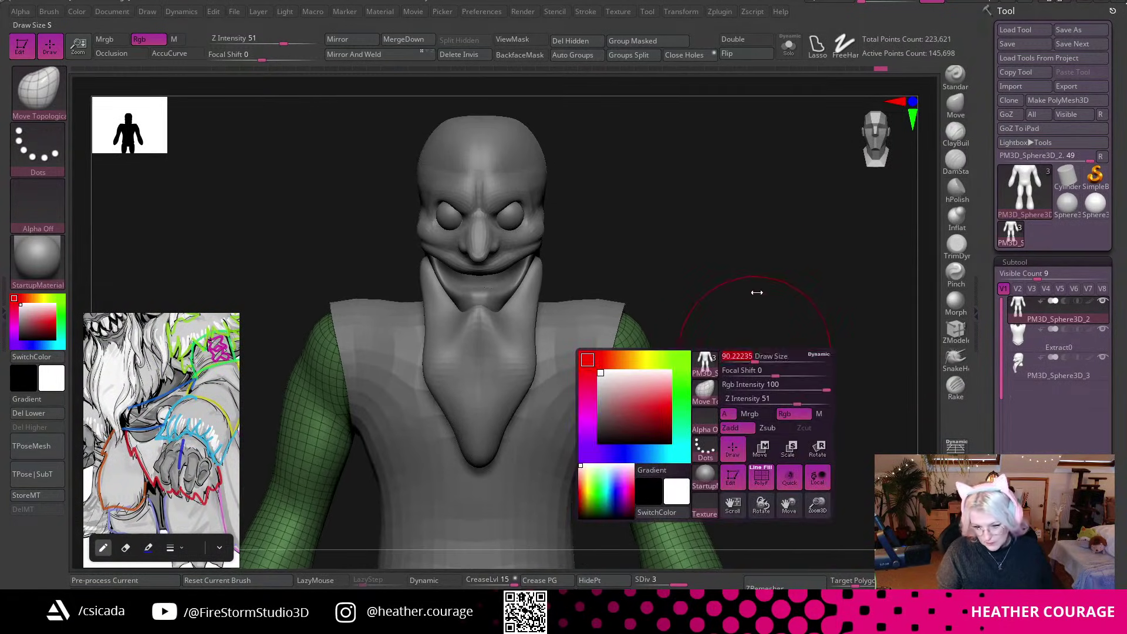
click(788, 46)
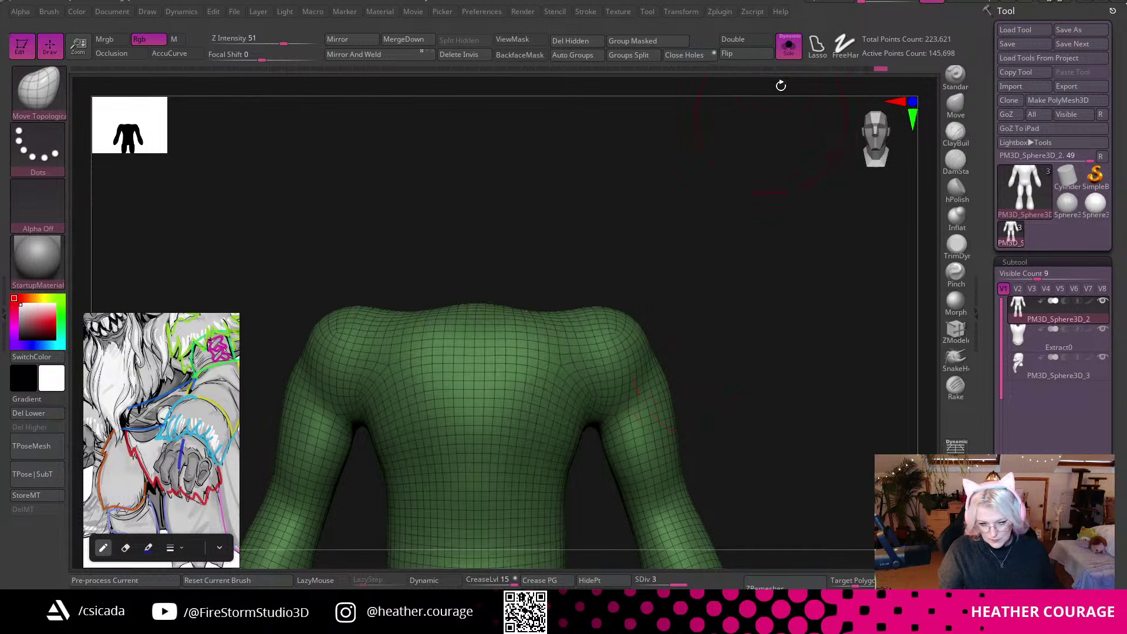
click(788, 46)
alt+drag(762, 340, 790, 158)
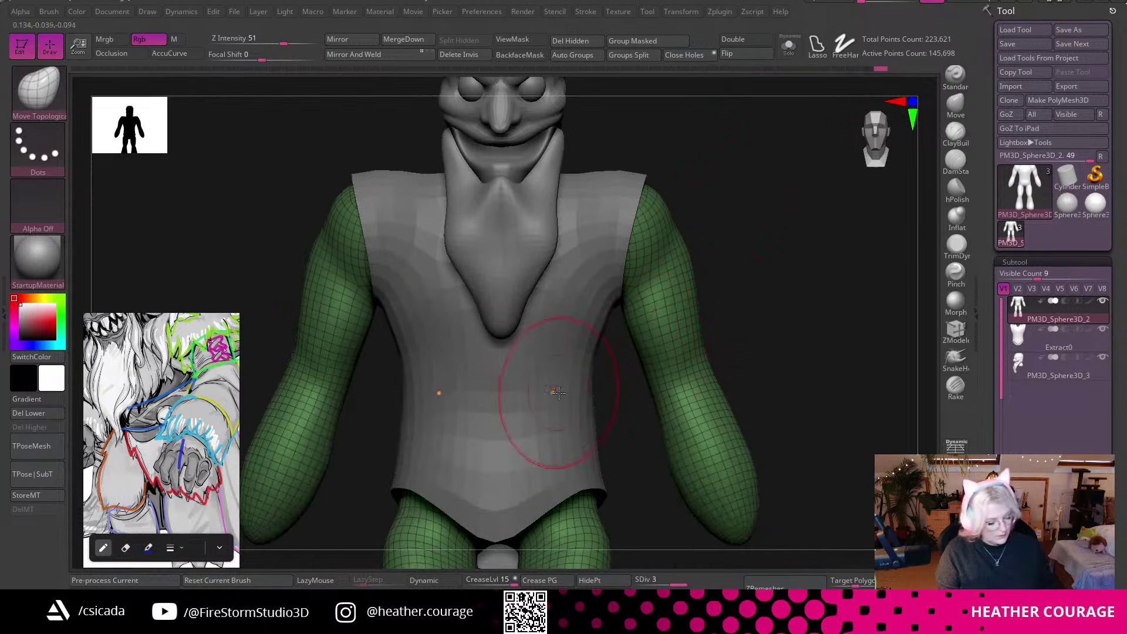
key(shift+f)
right_click(747, 300)
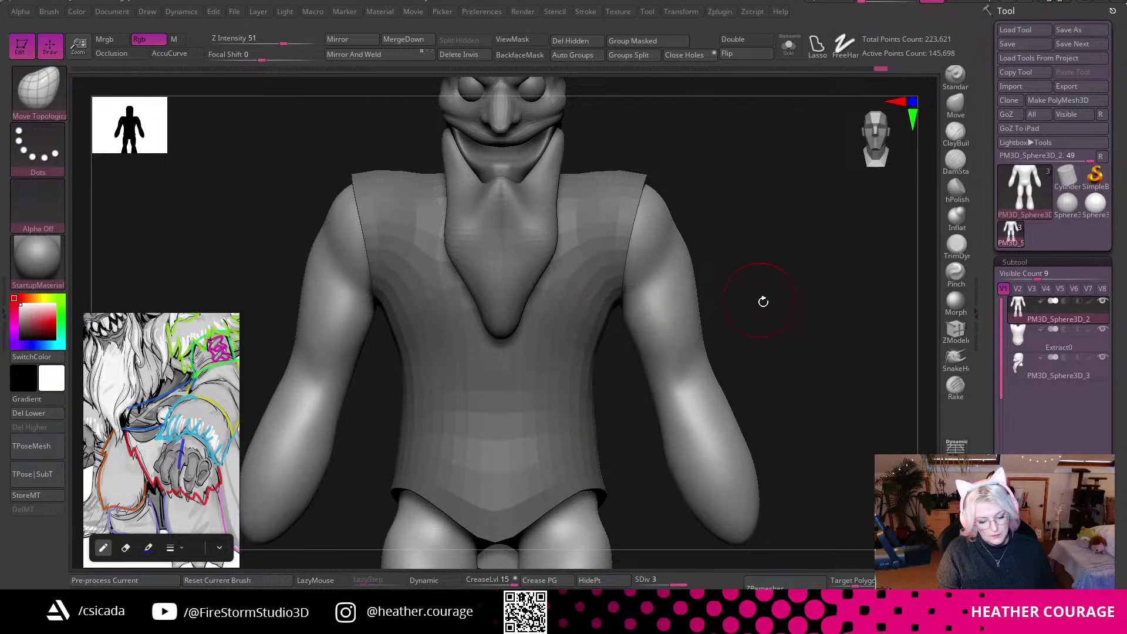
Mask a band around both upper arms just below the vest's armholes.
key(ctrl)
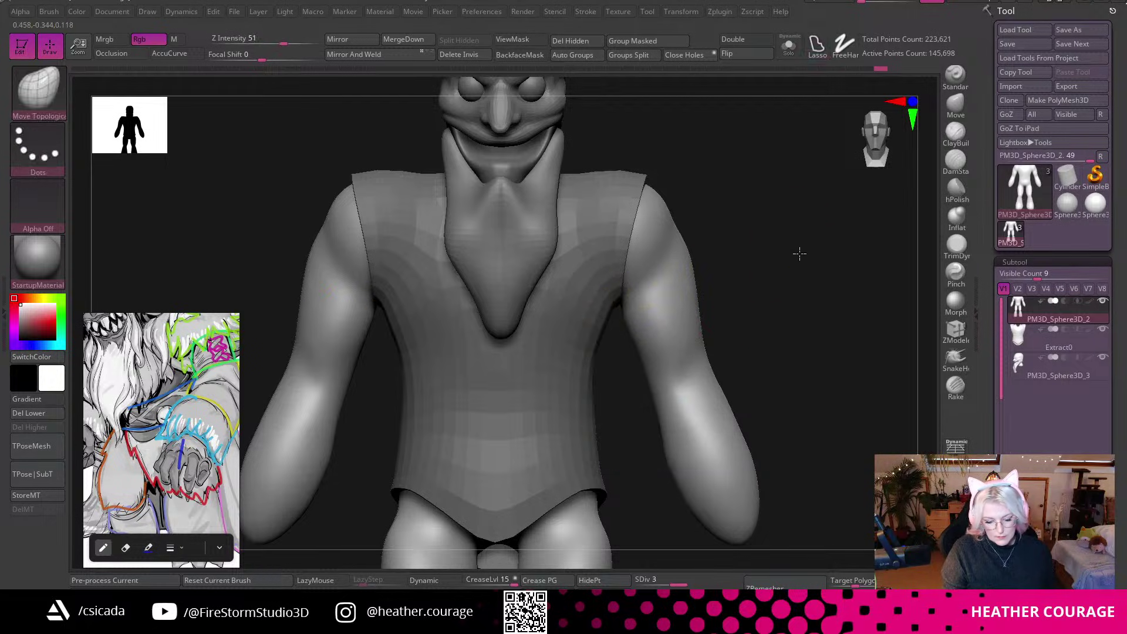
drag(798, 252, 628, 302)
key(ctrl)
mouse_move(726, 262)
ctrl+mouse_down()
mouse_move(737, 301)
mouse_move(675, 337)
mouse_move(611, 349)
mouse_move(617, 328)
ctrl+mouse_up()
drag(834, 284, 915, 301)
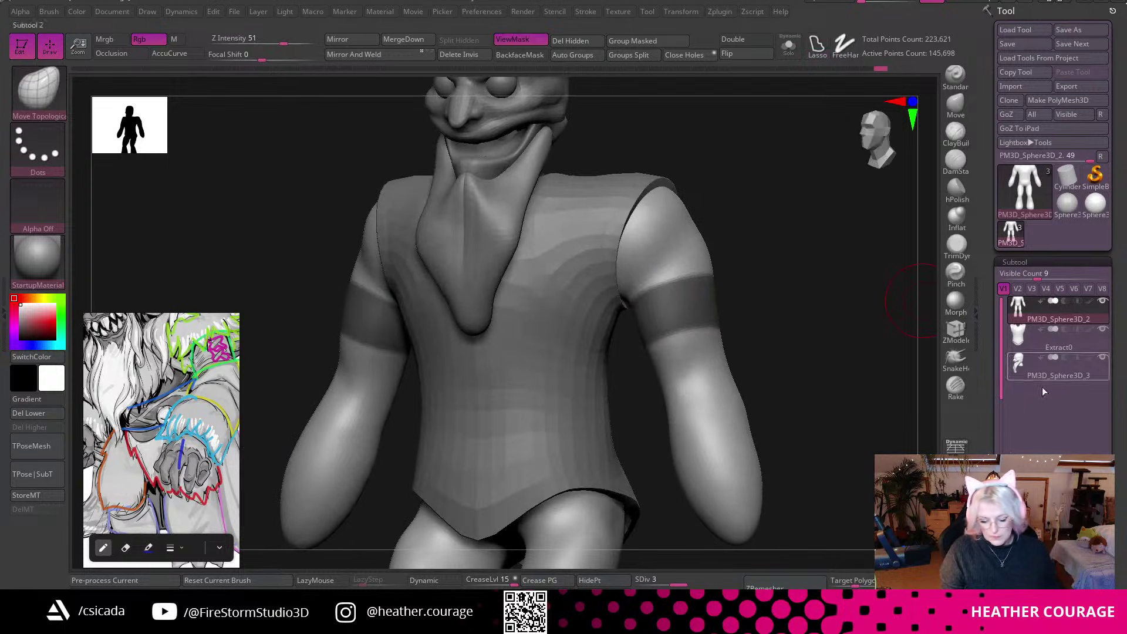
Extract the masked arm bands, accept them as a new subtool and isolate it.
scroll(1051, 200, down, 2)
drag(1020, 206, 1019, 78)
click(1023, 567)
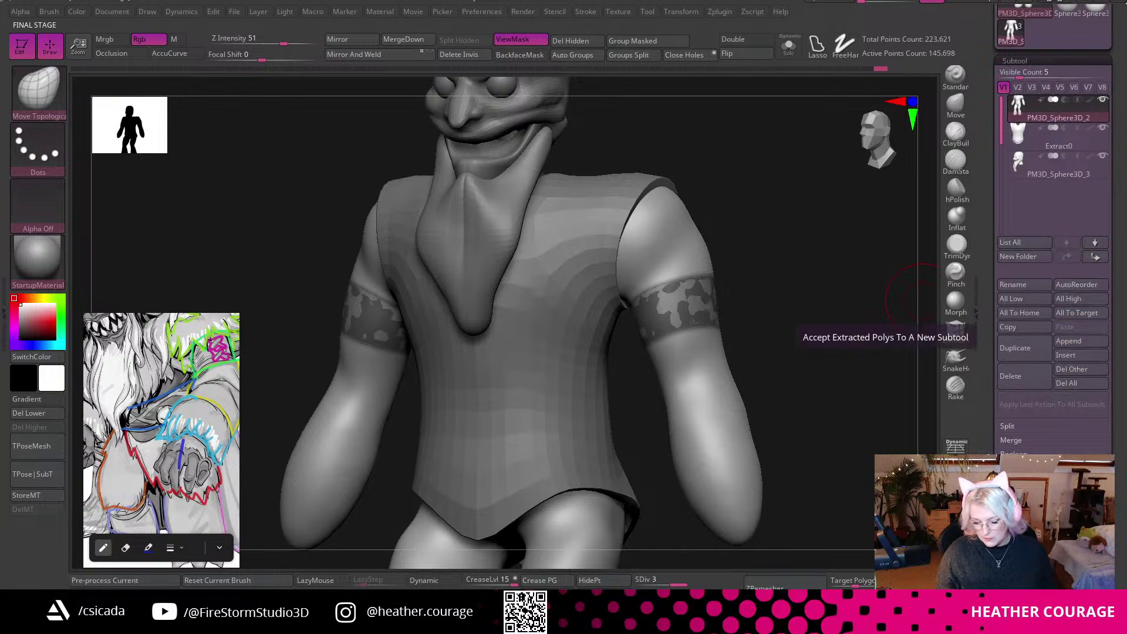
click(1023, 583)
click(788, 46)
Display the armbands' wireframe and rebuild them with ZRemesher into a coarse, even quad grid.
key(ctrl+h)
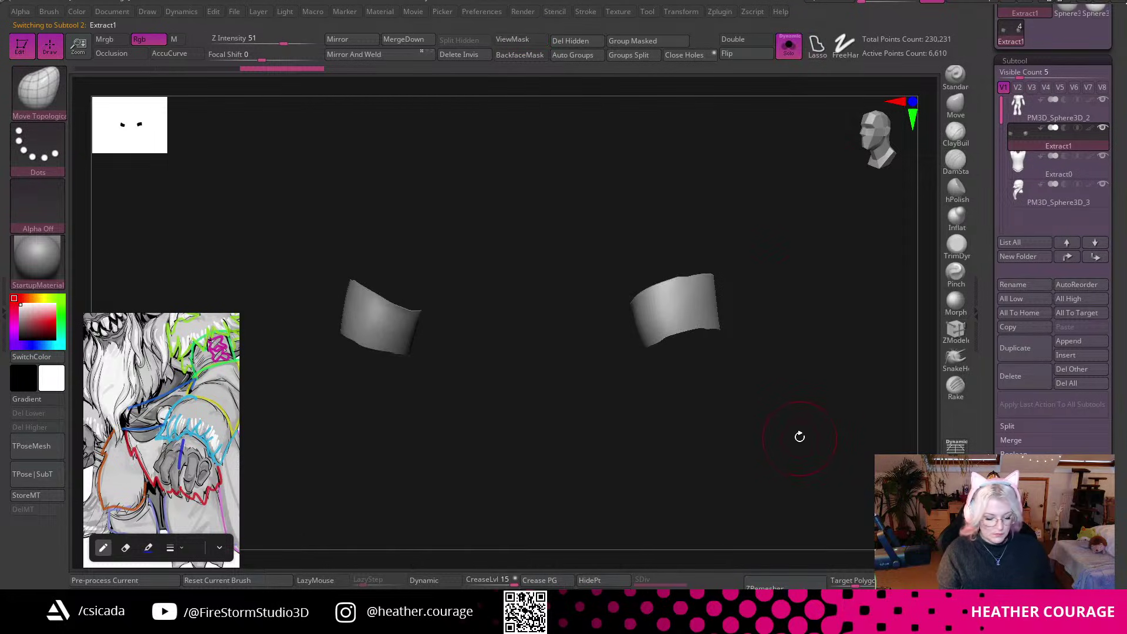
key(shift+f)
drag(787, 396, 832, 498)
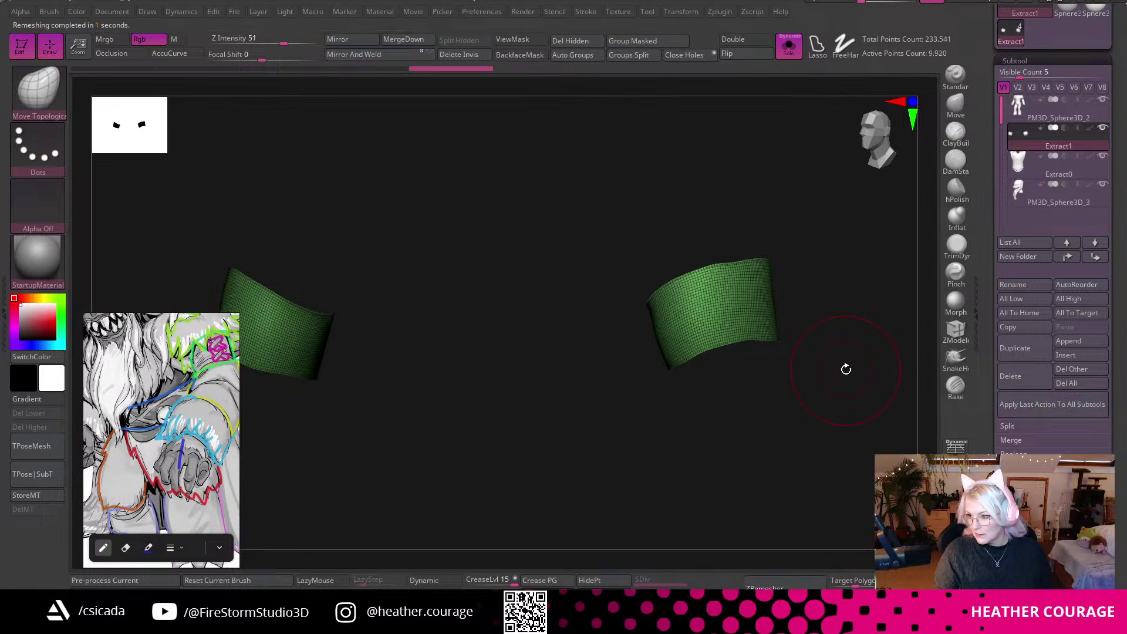
drag(845, 369, 599, 474)
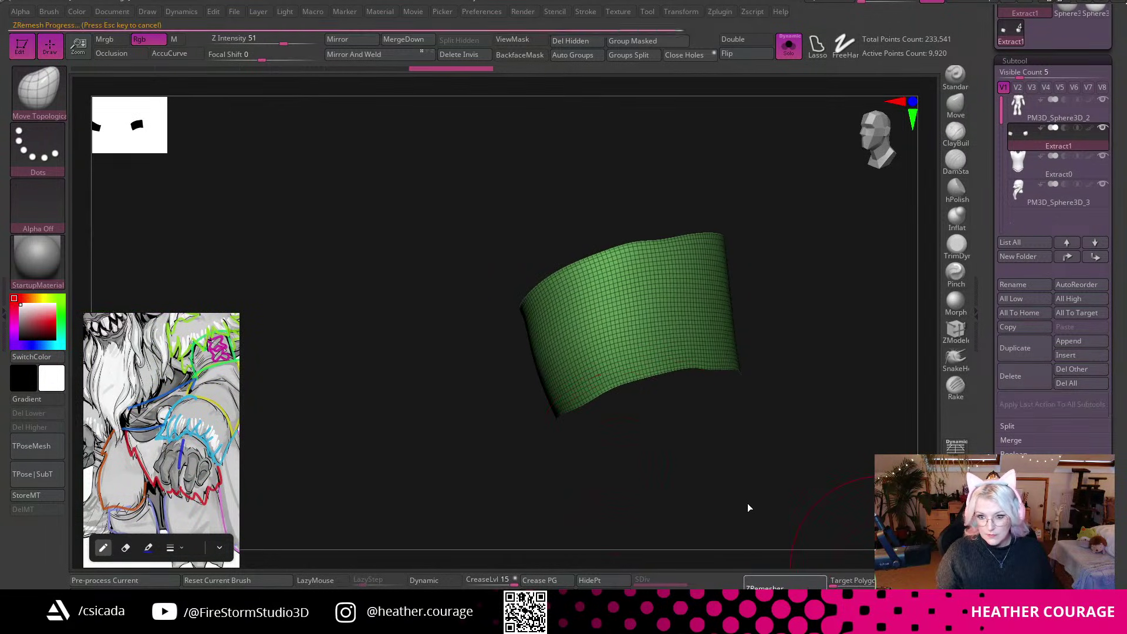
drag(786, 466, 733, 526)
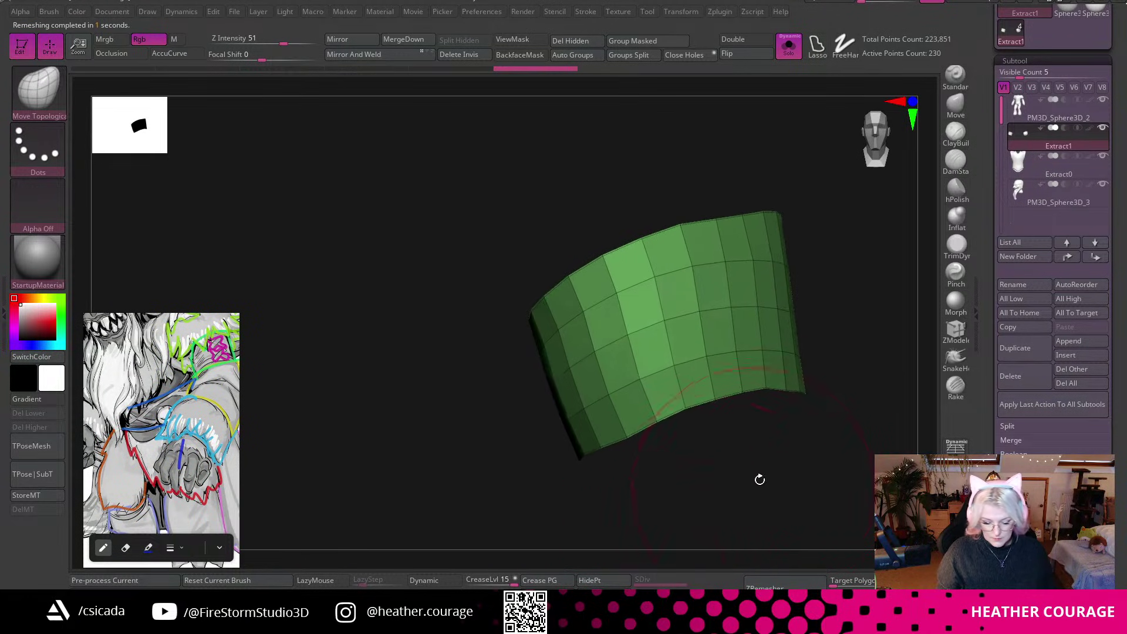
Give the armbands thickness by extruding their faces with the ZModeler brush.
key(space)
mouse_move(751, 416)
mouse_down()
mouse_move(742, 470)
mouse_move(793, 499)
mouse_move(686, 511)
mouse_move(673, 523)
mouse_move(712, 517)
mouse_up()
click(955, 330)
mouse_move(857, 400)
mouse_down()
mouse_move(774, 472)
mouse_move(589, 420)
mouse_move(555, 429)
mouse_move(564, 426)
mouse_up()
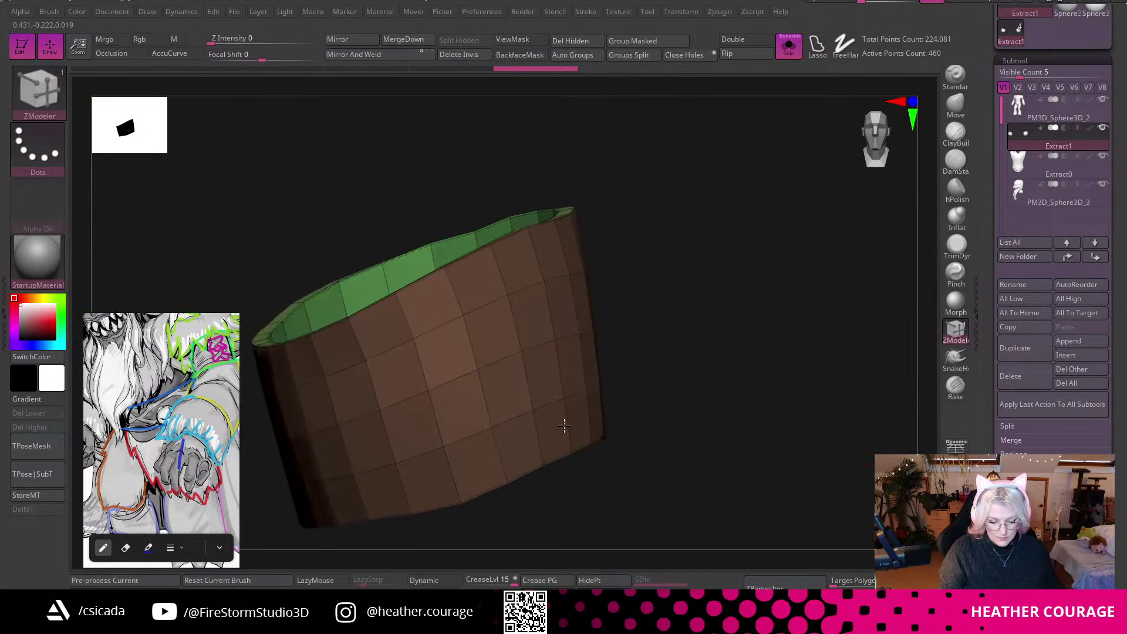
Show the whole figure and extrude the armbands' outer faces further outward to make them bulkier around the arms.
click(788, 45)
drag(818, 352, 754, 371)
drag(547, 264, 561, 262)
mouse_move(636, 299)
alt+mouse_down()
mouse_move(687, 287)
mouse_move(720, 249)
mouse_move(716, 342)
mouse_move(652, 296)
alt+mouse_up()
drag(565, 258, 574, 256)
drag(692, 237, 705, 346)
alt+click(566, 185)
alt+click(557, 183)
Select the body and lasso-mask both forearms from the armbands down to just above the arm ends.
alt+drag(658, 258, 773, 319)
alt+drag(764, 263, 789, 180)
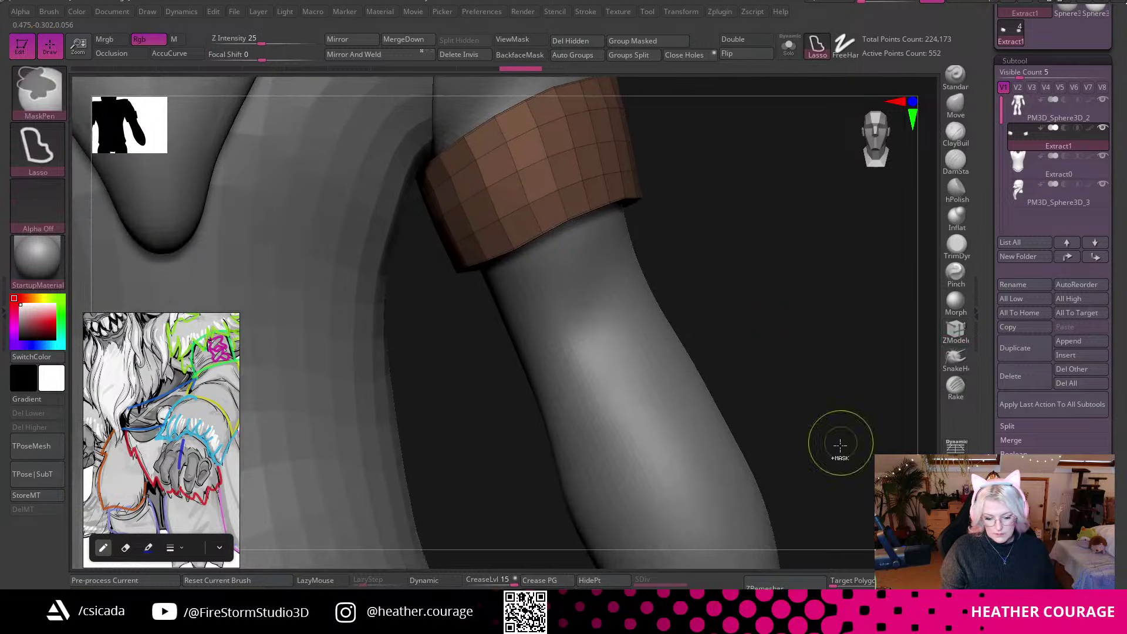
alt+click(690, 479)
alt+drag(809, 444, 768, 238)
mouse_move(582, 184)
ctrl+mouse_down()
mouse_move(694, 275)
mouse_move(729, 377)
mouse_move(675, 427)
mouse_move(593, 464)
ctrl+mouse_up()
mouse_move(702, 395)
mouse_down()
mouse_move(777, 397)
mouse_move(802, 432)
mouse_move(820, 368)
mouse_move(807, 446)
mouse_move(787, 395)
mouse_up()
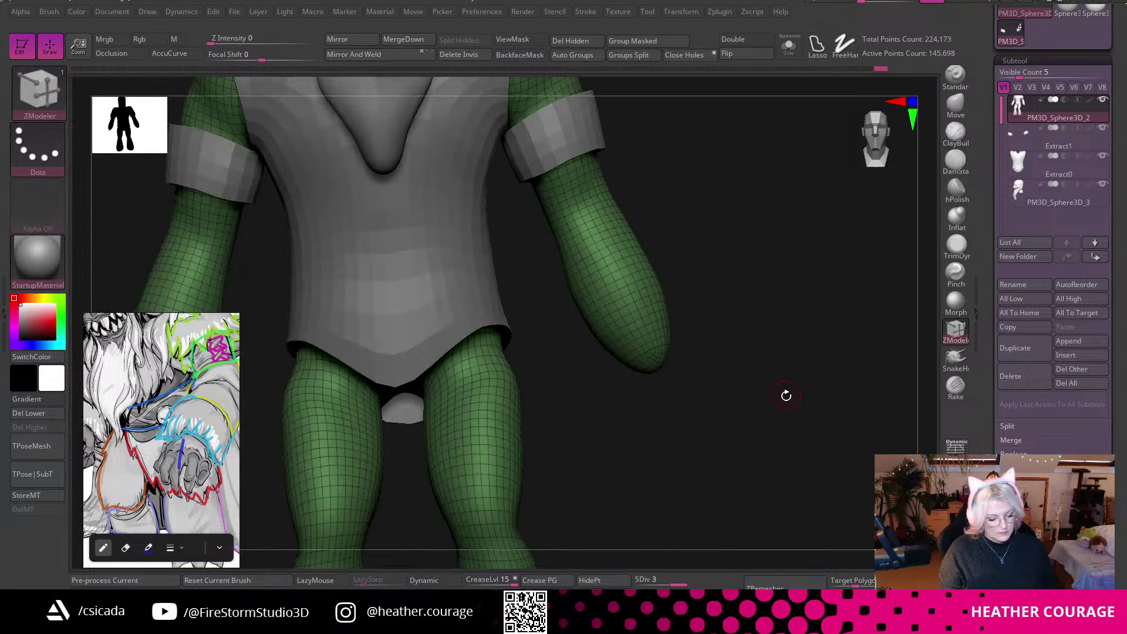
key(ctrl+z)
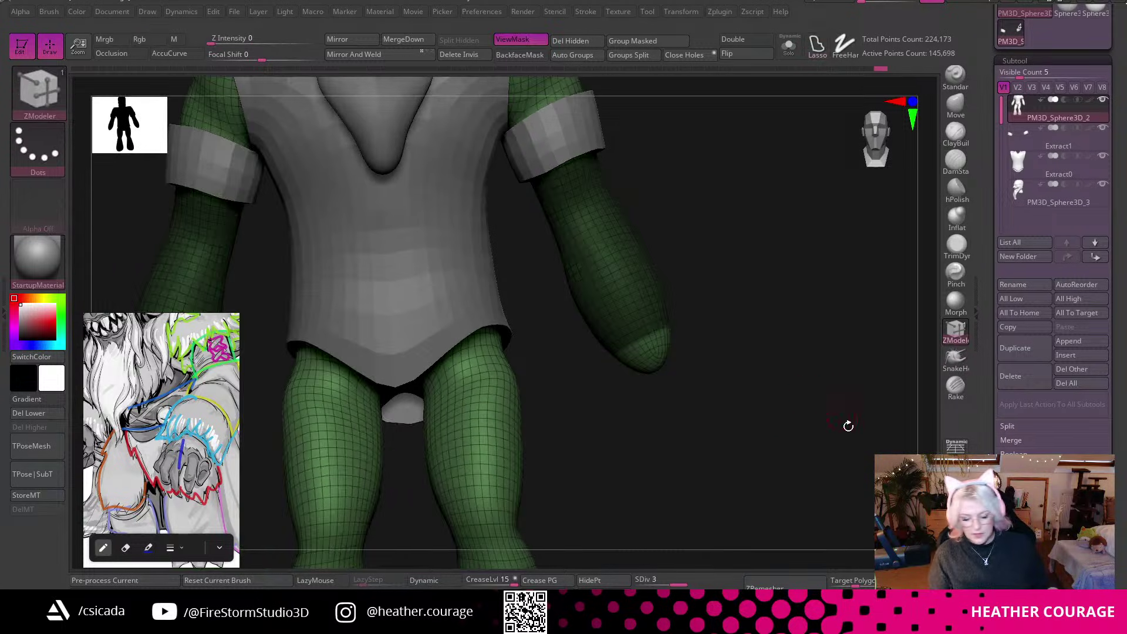
Extract the masked forearms, accept them as a new subtool and isolate the resulting sleeves.
click(1010, 552)
click(1023, 516)
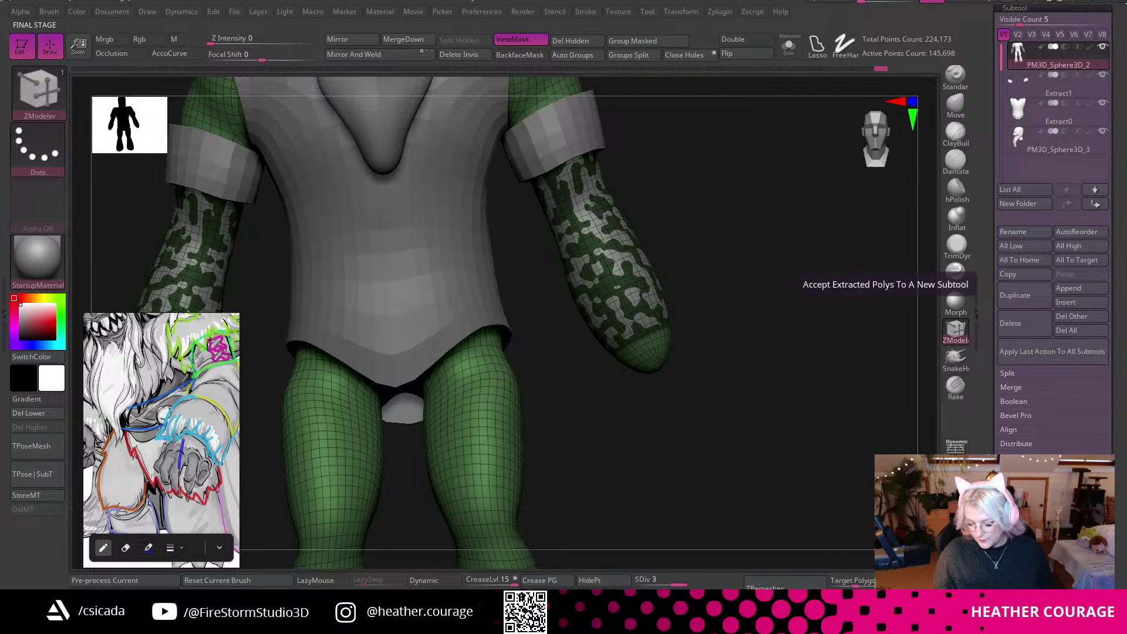
click(1023, 542)
click(789, 47)
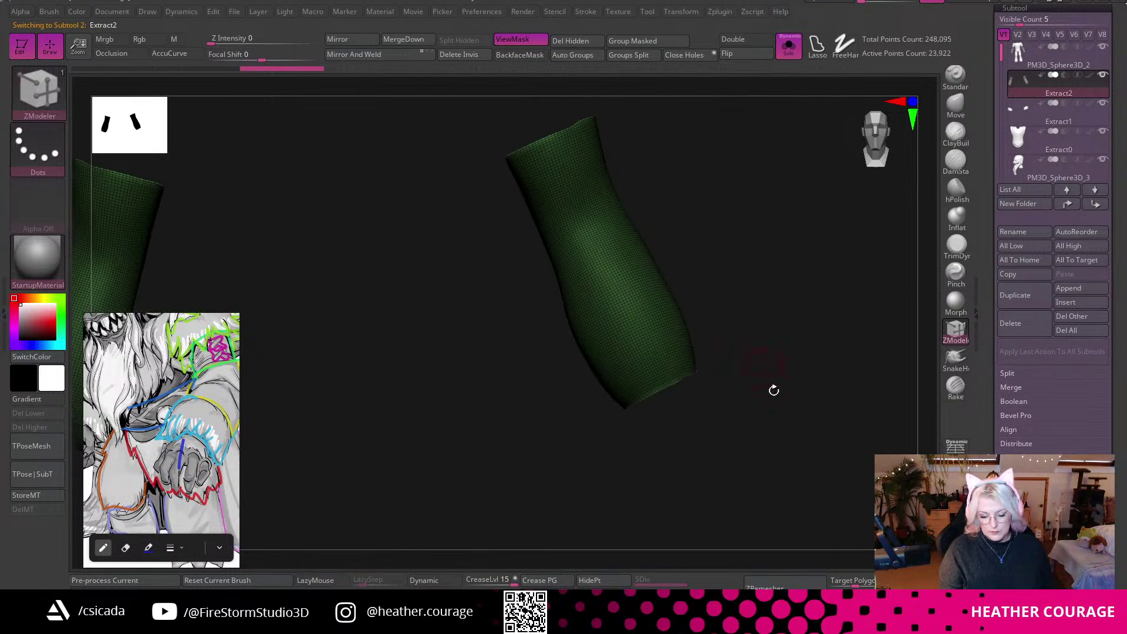
Run ZRemesher on the forearm sleeves down to a coarse quad grid and turn on double-sided display.
click(785, 584)
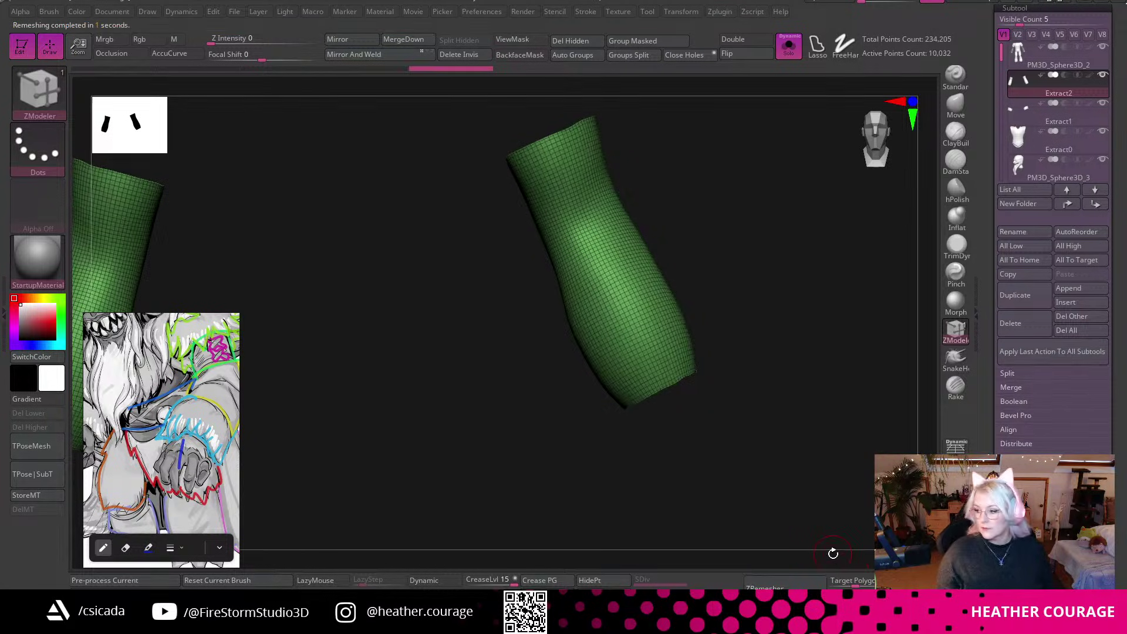
drag(790, 388, 826, 414)
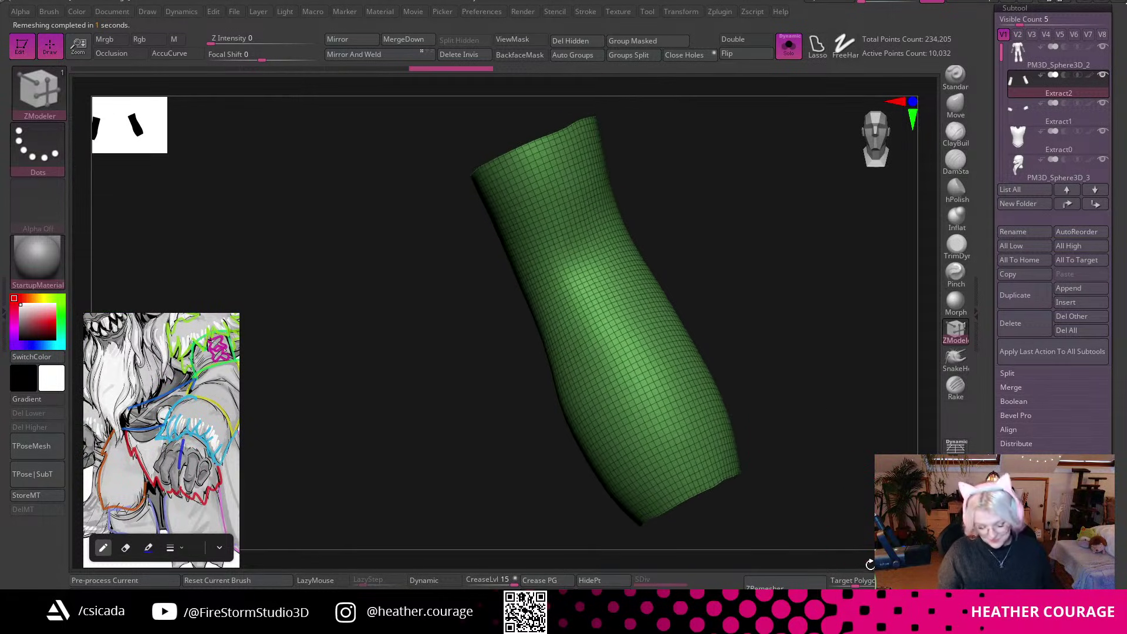
click(810, 587)
drag(848, 448, 826, 390)
click(744, 40)
mouse_move(795, 314)
mouse_down()
mouse_move(808, 291)
mouse_move(826, 325)
mouse_move(794, 263)
mouse_move(838, 329)
mouse_move(847, 307)
mouse_move(830, 312)
mouse_move(821, 334)
mouse_up()
Show the whole figure and pull the sleeves' lower edges outward from the forearms with the Move Topological brush.
key(space)
key(b)
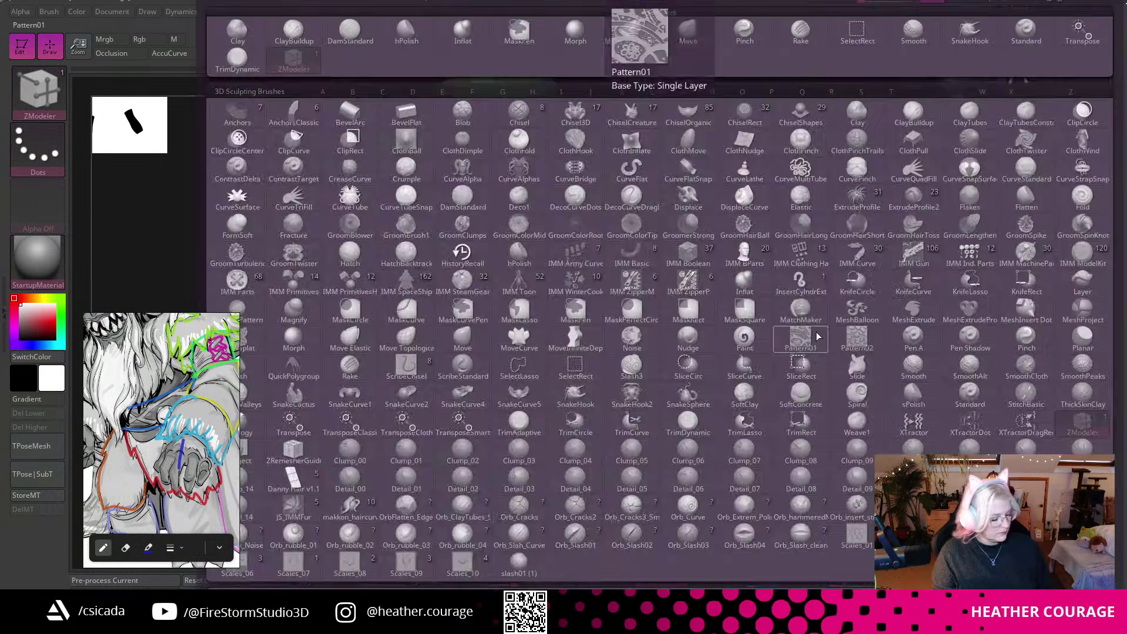
key(m)
key(t)
click(788, 52)
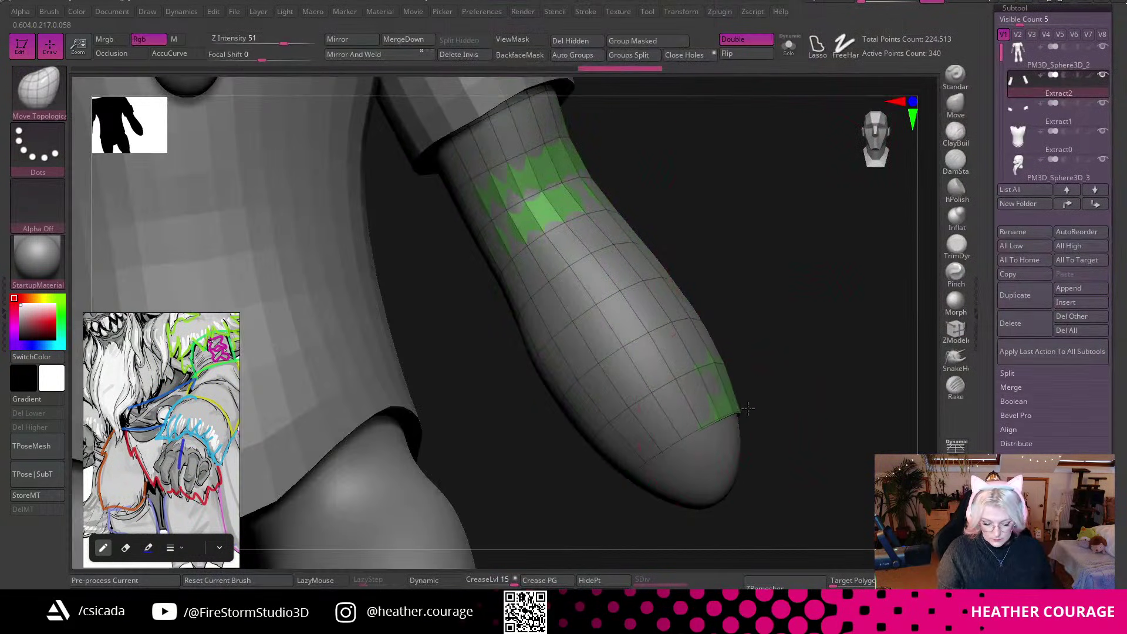
drag(751, 407, 777, 450)
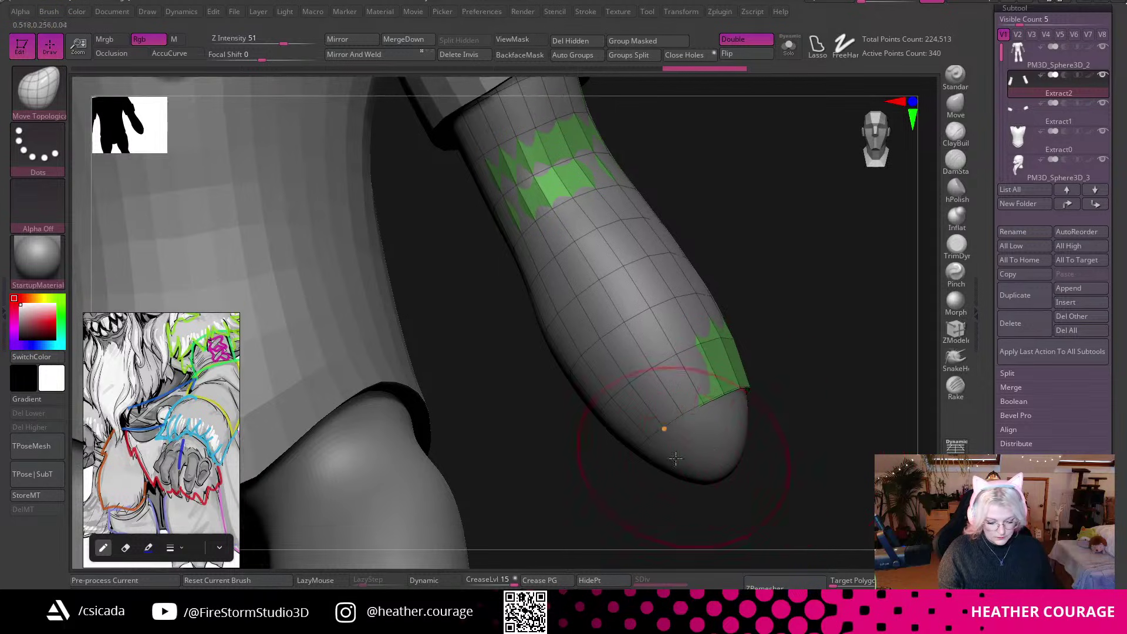
mouse_move(810, 401)
mouse_down()
mouse_move(808, 315)
mouse_move(692, 398)
mouse_up()
key(ctrl)
drag(828, 395, 840, 425)
Give the forearm sleeves thickness by extruding their faces with the ZModeler brush.
click(955, 331)
drag(708, 388, 716, 370)
drag(806, 367, 874, 161)
Append a sphere to the figure as a new subtool.
alt+drag(822, 412, 851, 446)
click(1074, 290)
click(732, 310)
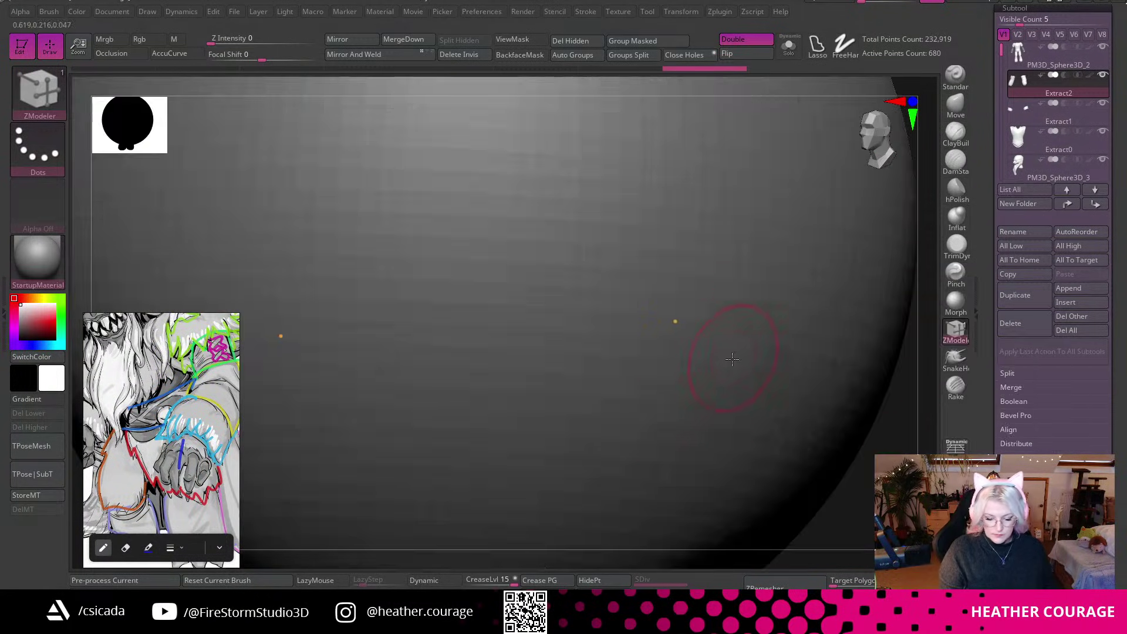
Select the new sphere, scale it down and move it to the end of the creature's left forearm.
alt+click(695, 414)
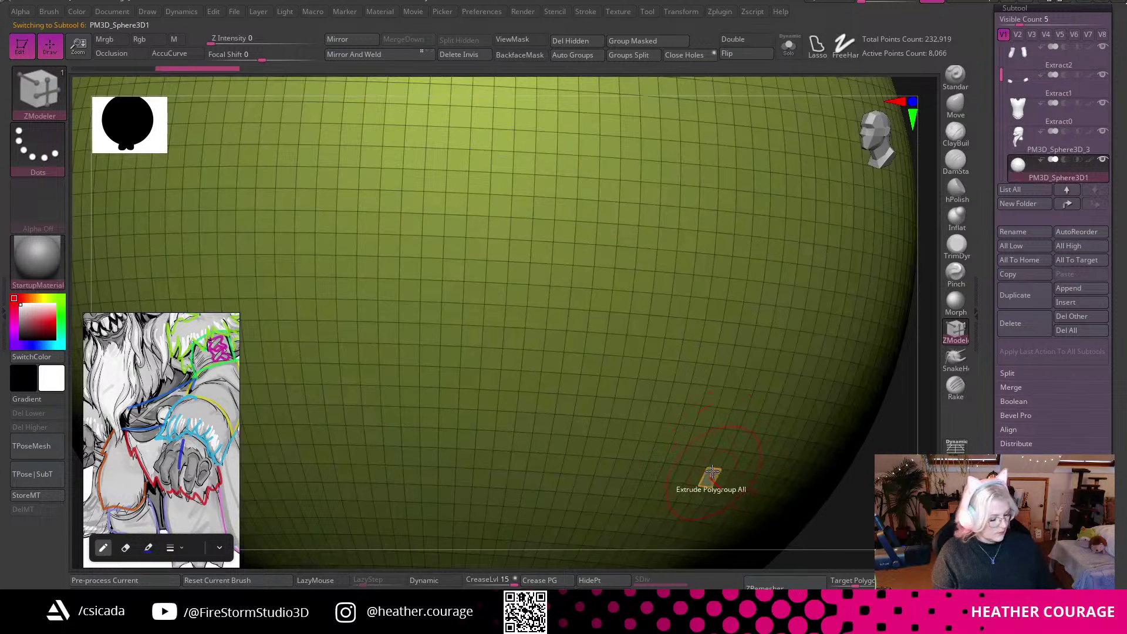
key(w)
key(f)
click(888, 140)
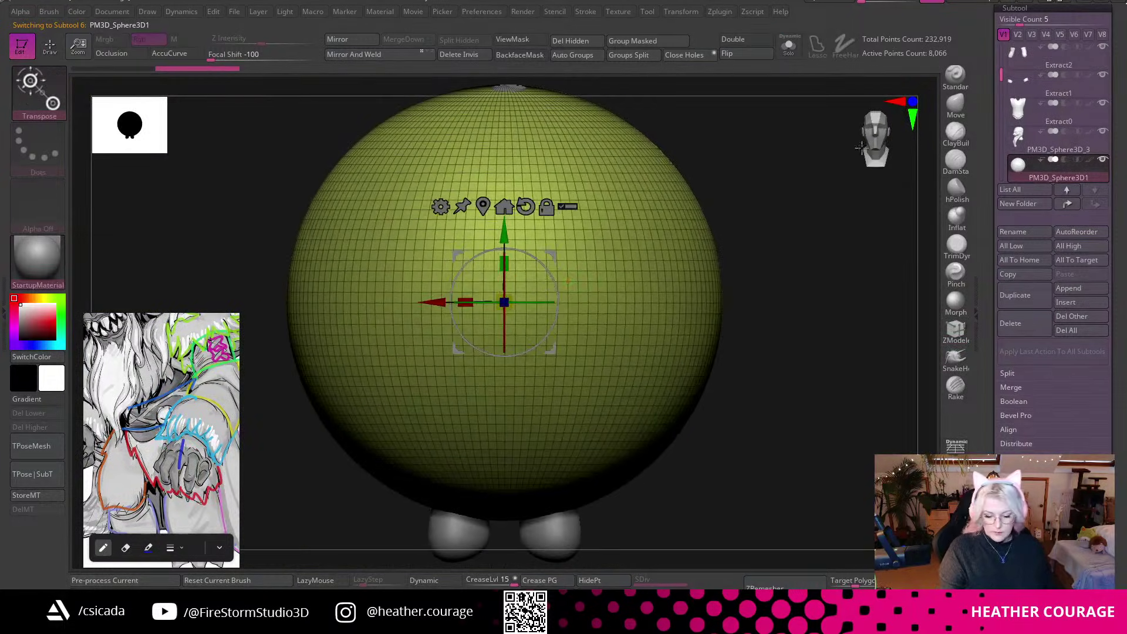
drag(511, 297, 414, 433)
drag(437, 302, 604, 217)
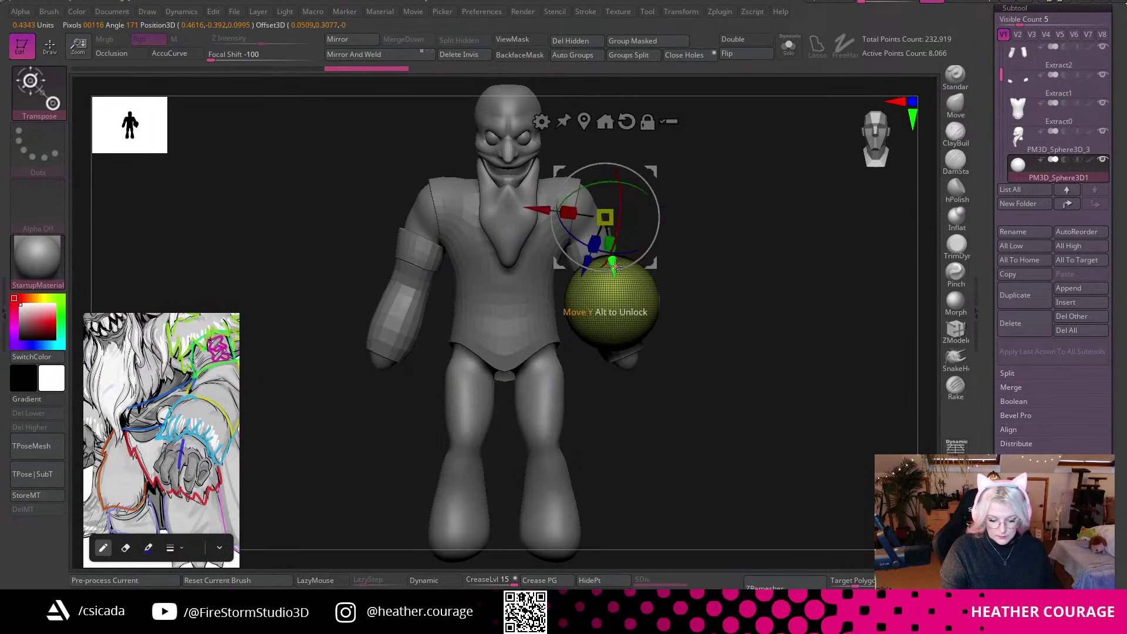
key(ctrl+z)
drag(437, 302, 578, 302)
drag(638, 234, 638, 321)
Position the sphere under the left sleeve's opening, then narrow and tilt it into an ellipsoid in line with the forearm.
ctrl+right_drag(750, 309, 801, 487)
drag(650, 384, 524, 399)
drag(599, 327, 600, 299)
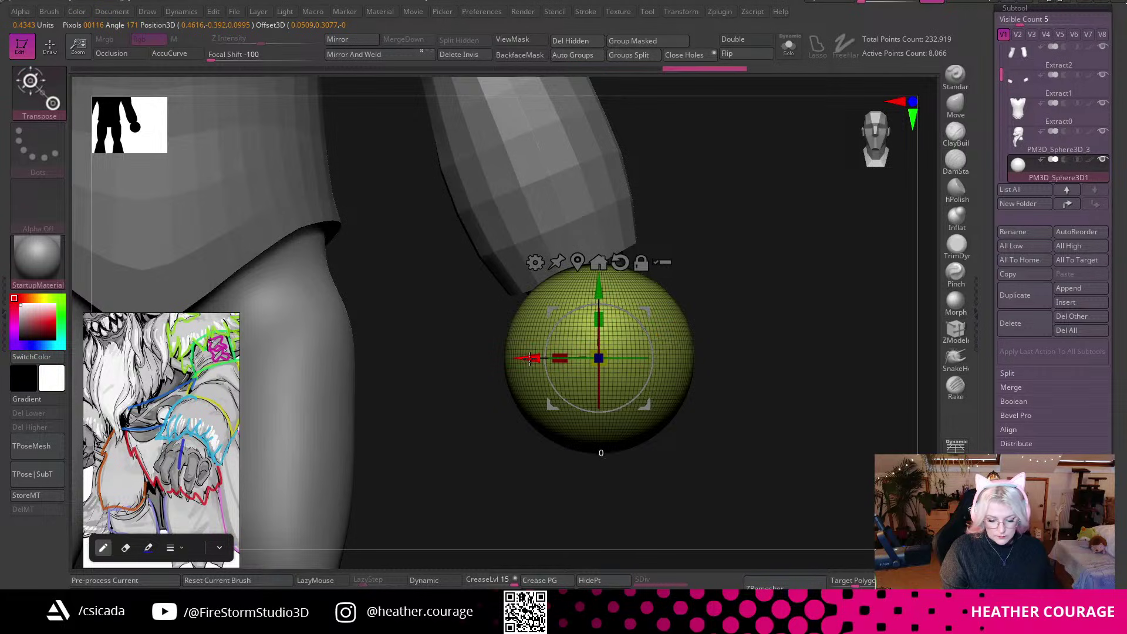
drag(528, 359, 553, 357)
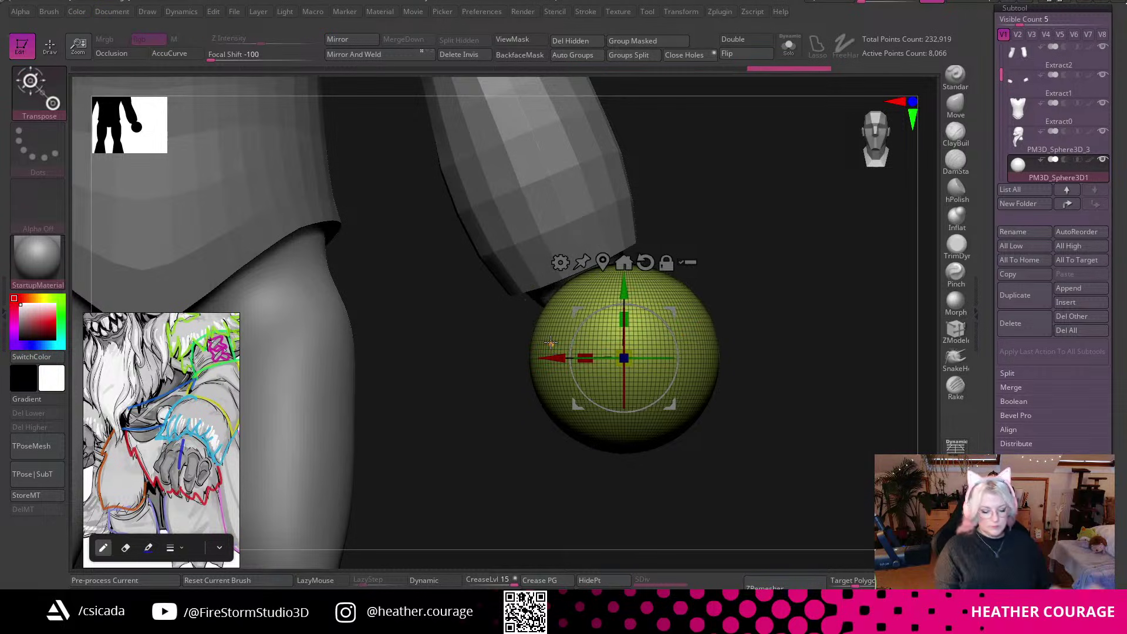
ctrl+right_drag(782, 332, 859, 250)
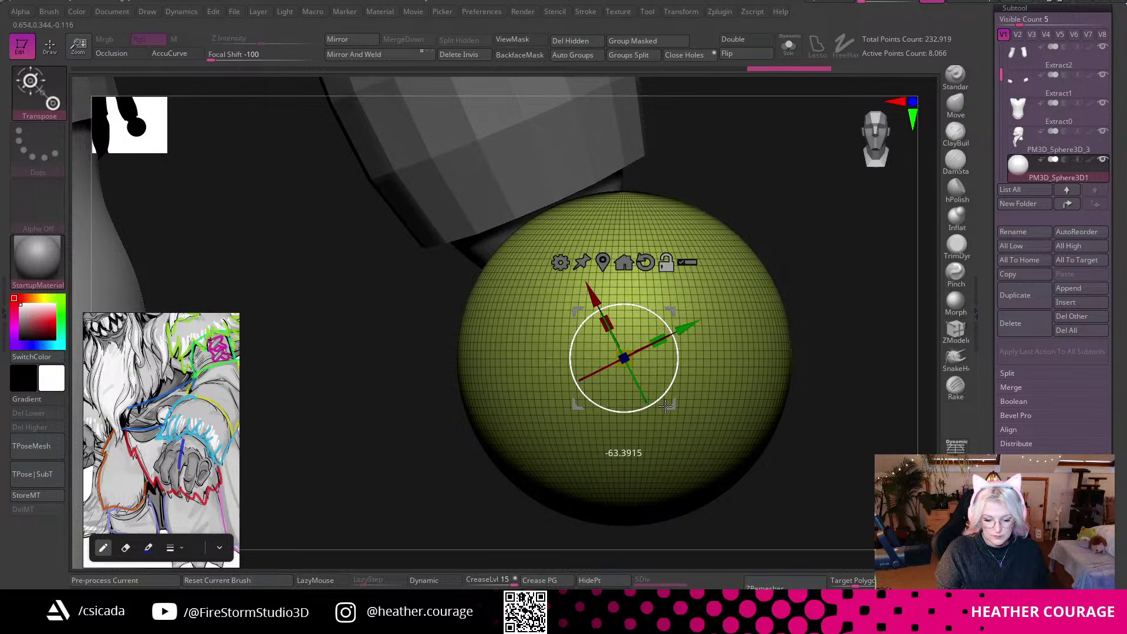
drag(585, 362, 606, 364)
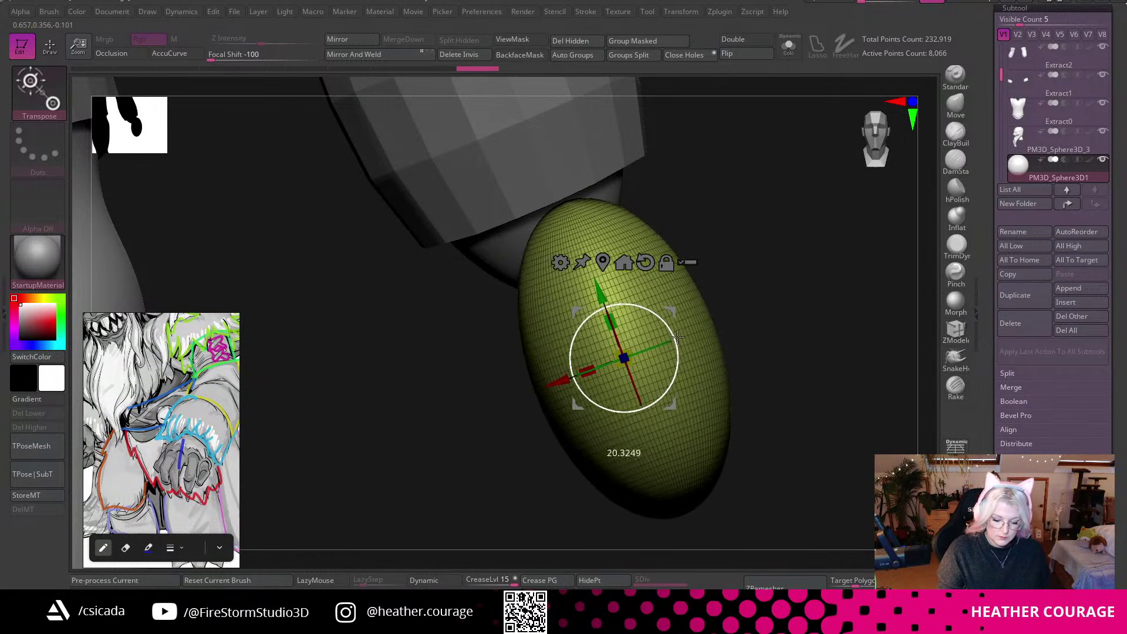
Widen the hand ellipsoid, shift it along the forearm direction and centre it below the wrist in side view.
ctrl+right_drag(770, 317, 770, 352)
mouse_move(601, 297)
mouse_down()
mouse_move(610, 320)
mouse_move(605, 306)
mouse_up()
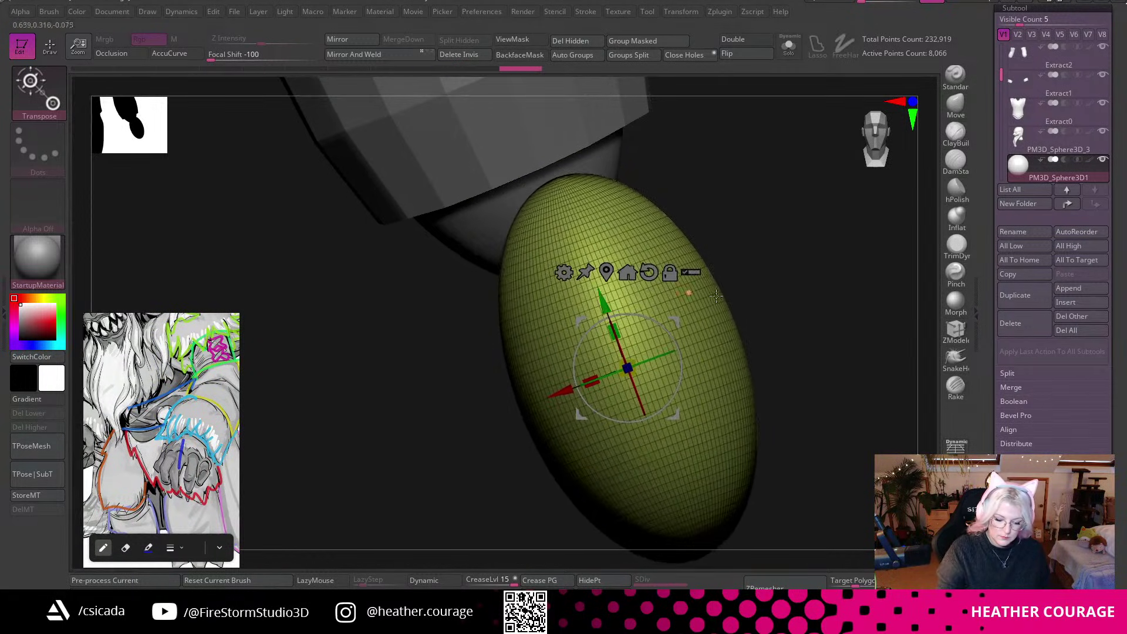
mouse_move(657, 353)
mouse_down()
mouse_move(675, 348)
mouse_move(666, 351)
mouse_up()
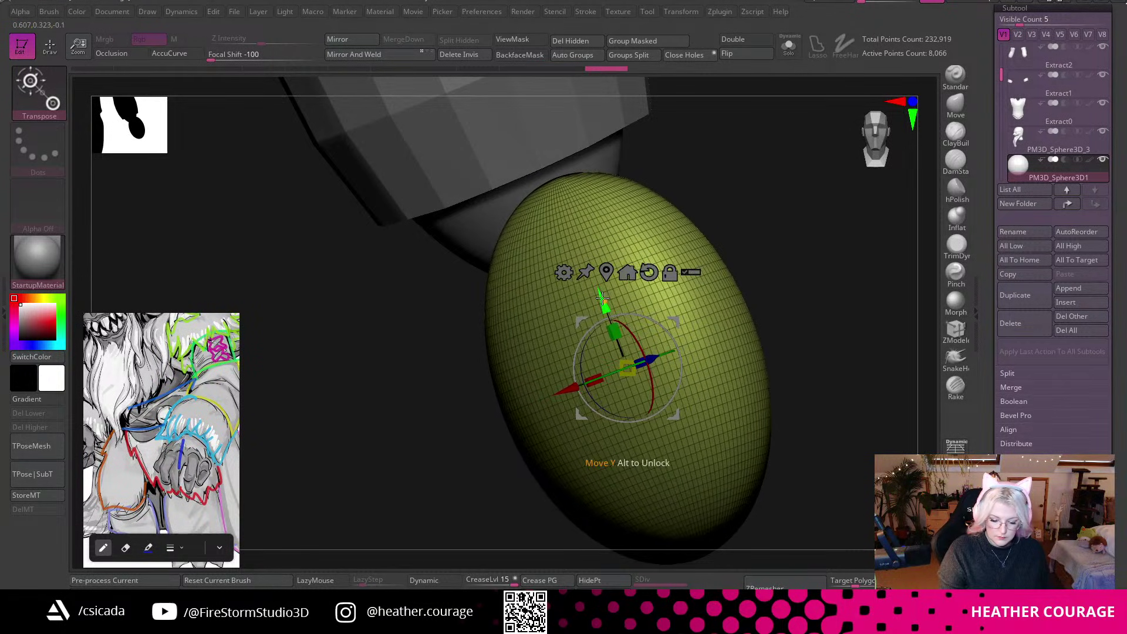
drag(602, 299, 611, 322)
right_drag(769, 303, 607, 308)
drag(574, 390, 655, 367)
ctrl+right_drag(226, 219, 400, 262)
alt+right_drag(782, 463, 763, 446)
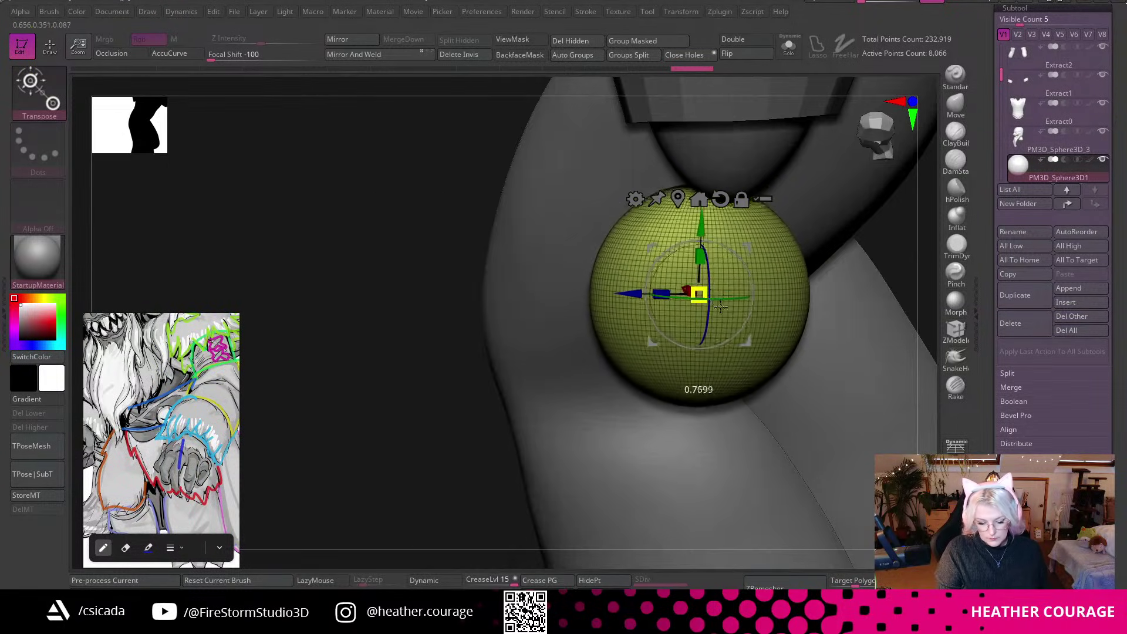
Adjust the hand ellipsoid's thickness, and rotate and shift it to meet the wrist when seen from below.
drag(393, 435, 516, 340)
drag(697, 287, 737, 289)
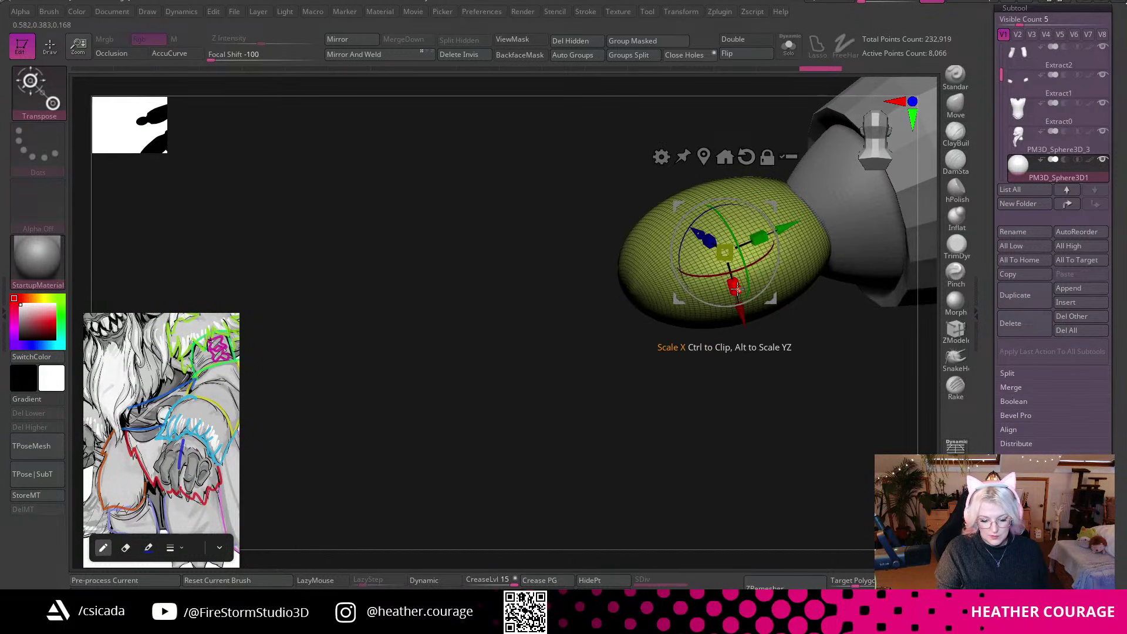
alt+drag(710, 408, 728, 455)
drag(787, 228, 768, 235)
drag(743, 433, 739, 372)
drag(707, 259, 721, 263)
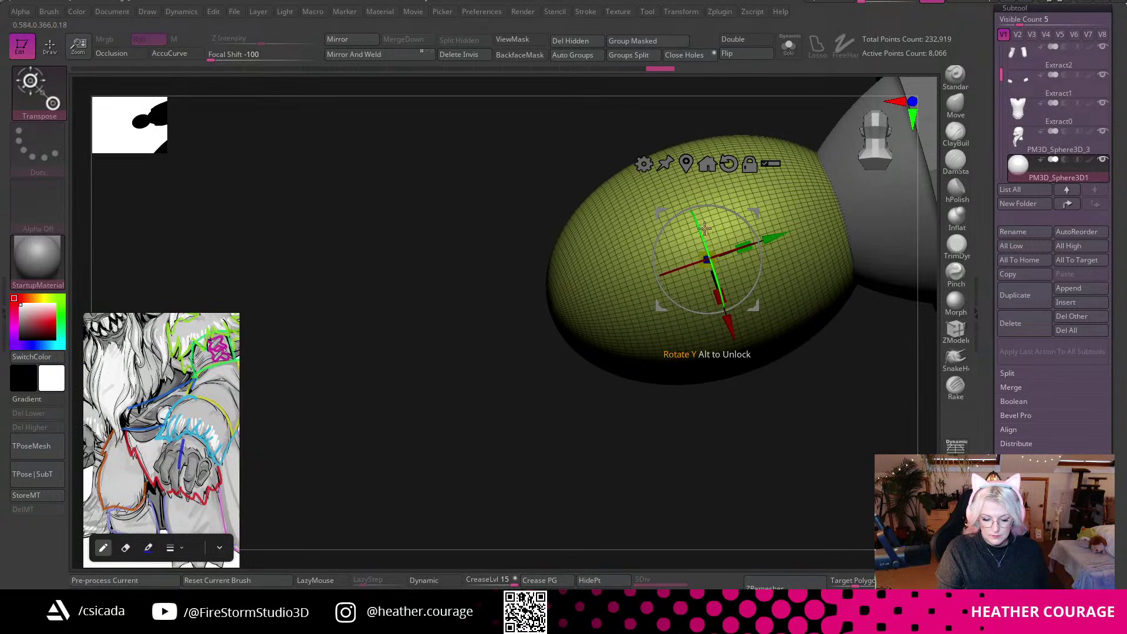
drag(730, 333, 733, 340)
mouse_move(731, 465)
alt+mouse_down()
mouse_move(601, 405)
mouse_move(702, 450)
mouse_move(845, 357)
mouse_move(832, 410)
mouse_move(845, 390)
mouse_move(833, 372)
mouse_move(845, 389)
mouse_move(821, 422)
mouse_move(840, 405)
alt+mouse_up()
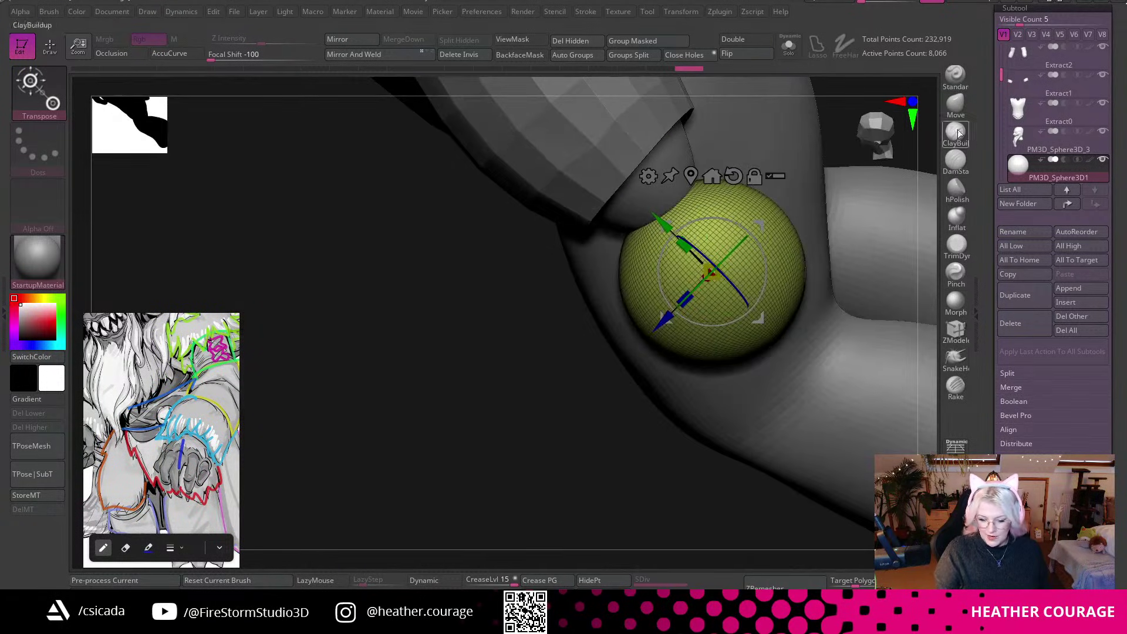
Isolate the hand ellipsoid and choose the Move Topological brush.
click(788, 53)
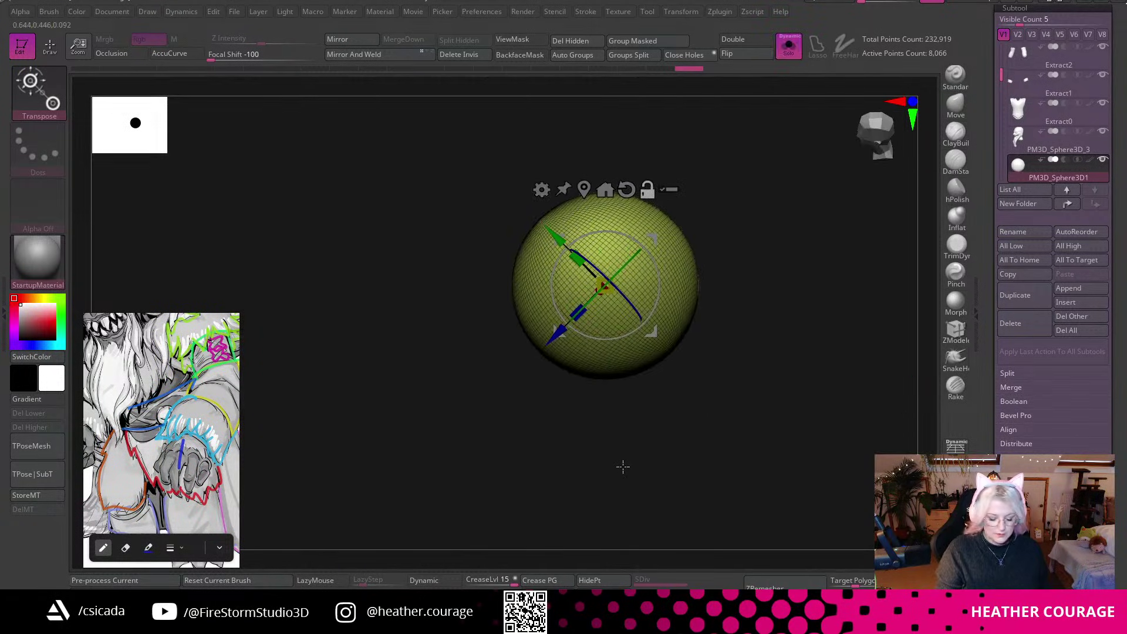
key(b)
key(m)
key(l)
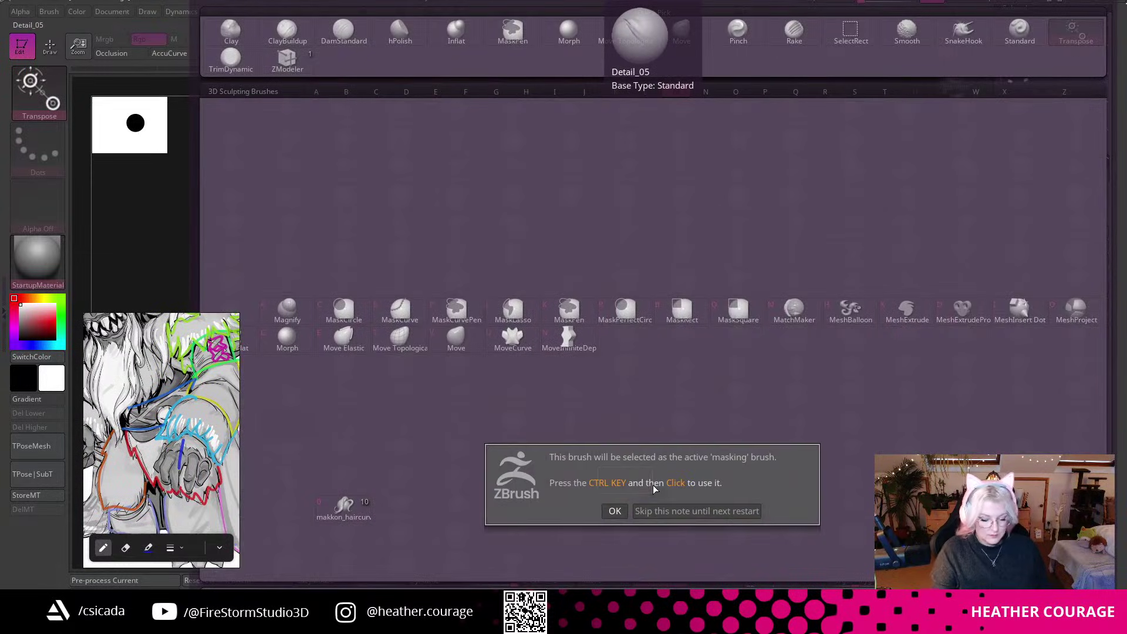
click(646, 508)
key(b)
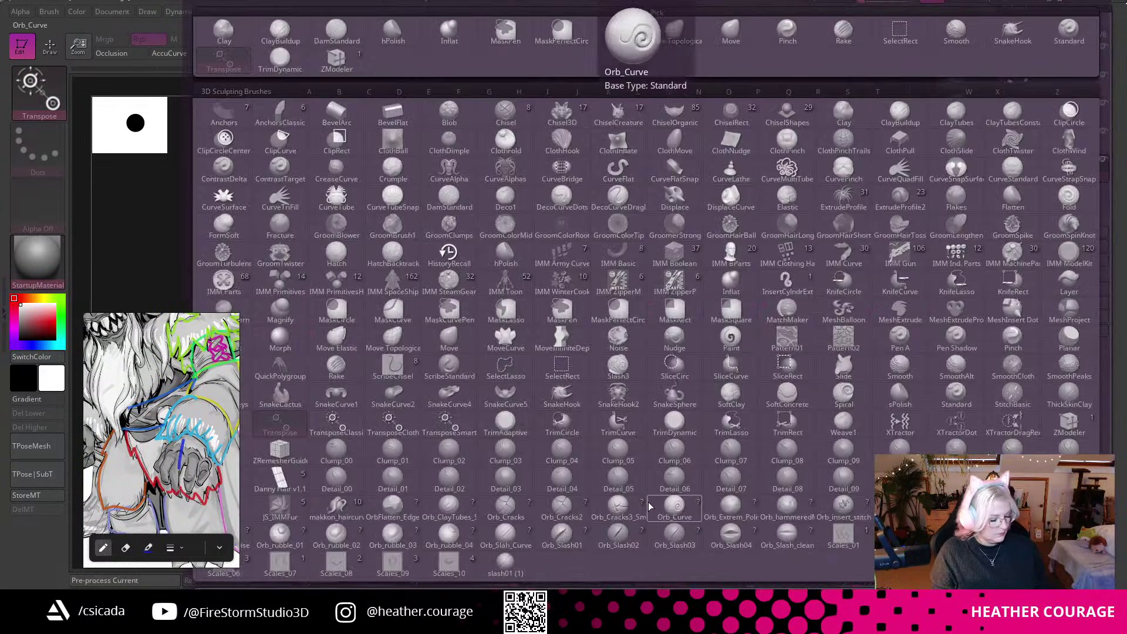
key(m)
key(t)
Try bulging the hand ellipsoid outward with Move Topological strokes, and undo them.
drag(506, 402, 528, 379)
drag(797, 280, 733, 294)
mouse_move(530, 395)
mouse_down()
mouse_move(795, 269)
mouse_move(760, 312)
mouse_move(812, 329)
mouse_move(831, 305)
mouse_up()
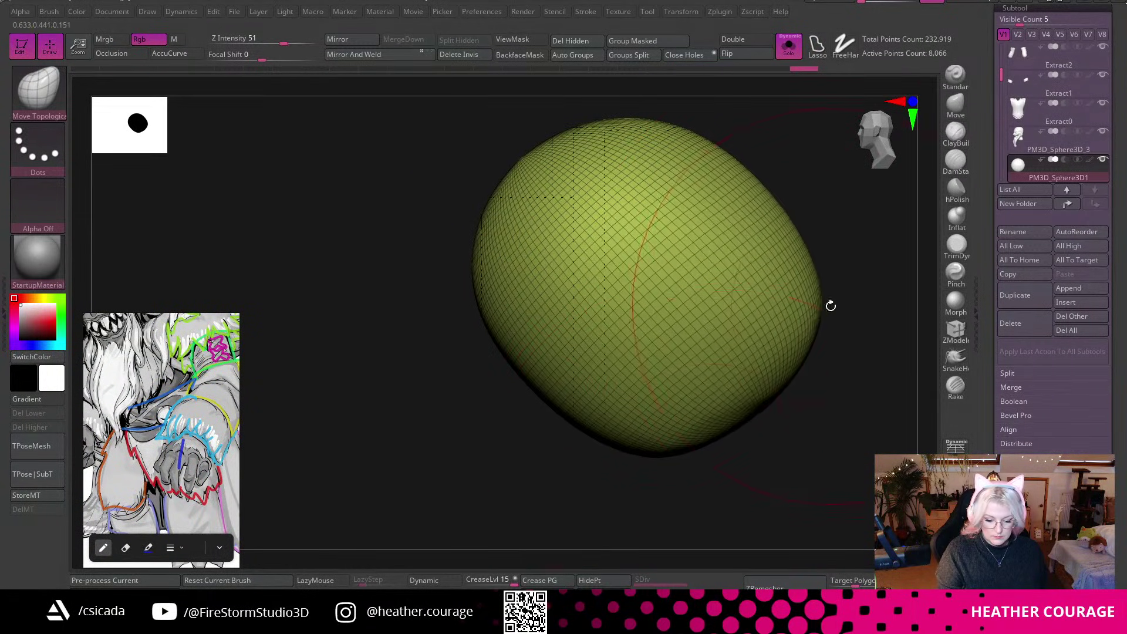
key(ctrl+z)
key(ctrl+z)
key(ctrl+z)
key(ctrl+z)
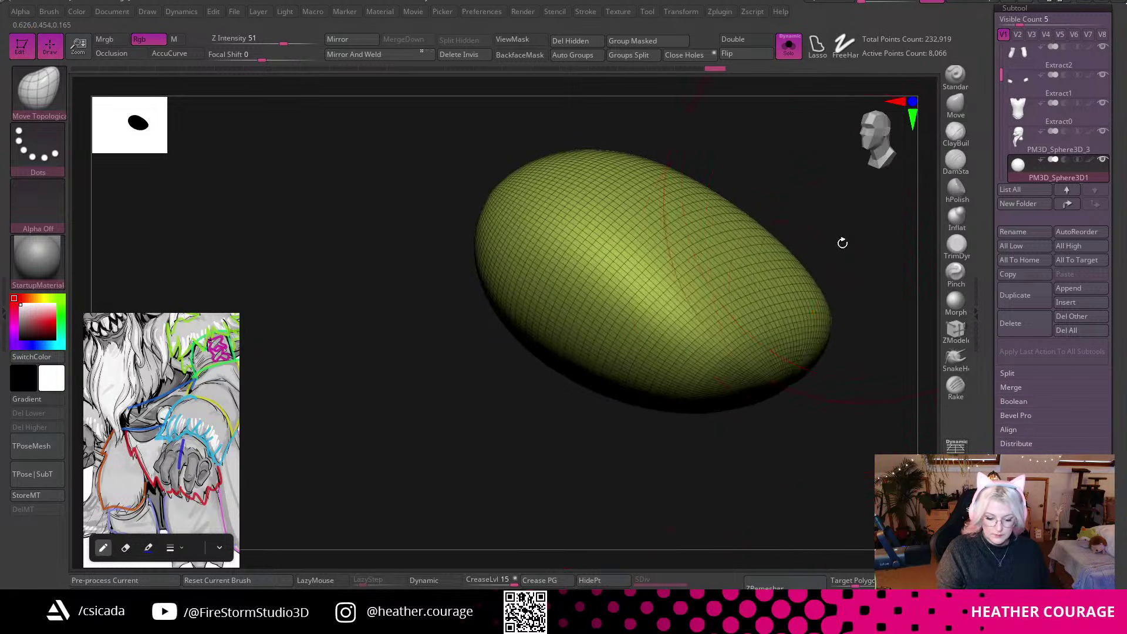
Shape the ellipsoid into a palm with a hollowed underside using the Move Topological brush, and show the whole figure again.
drag(756, 387, 780, 431)
mouse_move(843, 221)
mouse_down()
mouse_move(856, 252)
mouse_move(848, 299)
mouse_move(791, 329)
mouse_move(706, 428)
mouse_up()
alt+drag(687, 311, 697, 320)
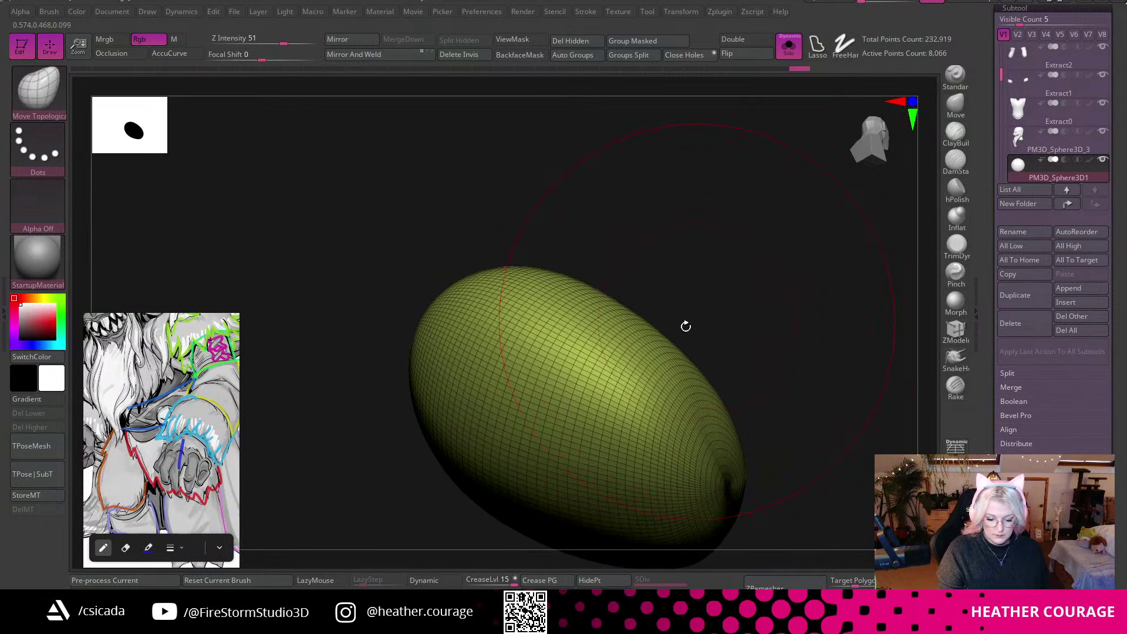
drag(760, 411, 790, 413)
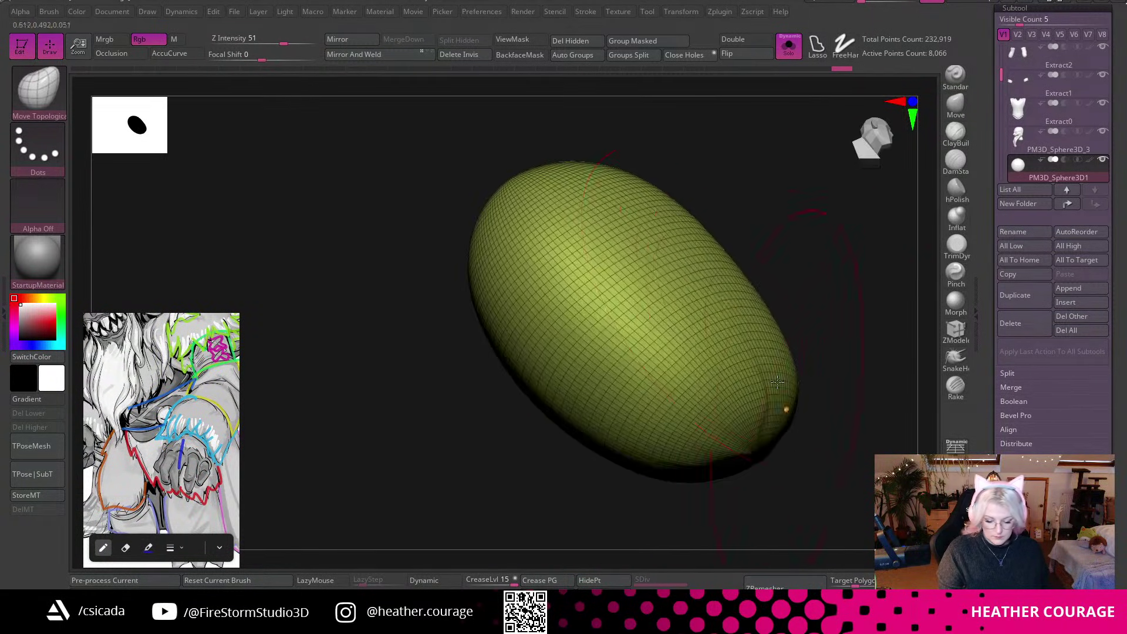
drag(694, 302, 675, 313)
alt+drag(826, 212, 723, 312)
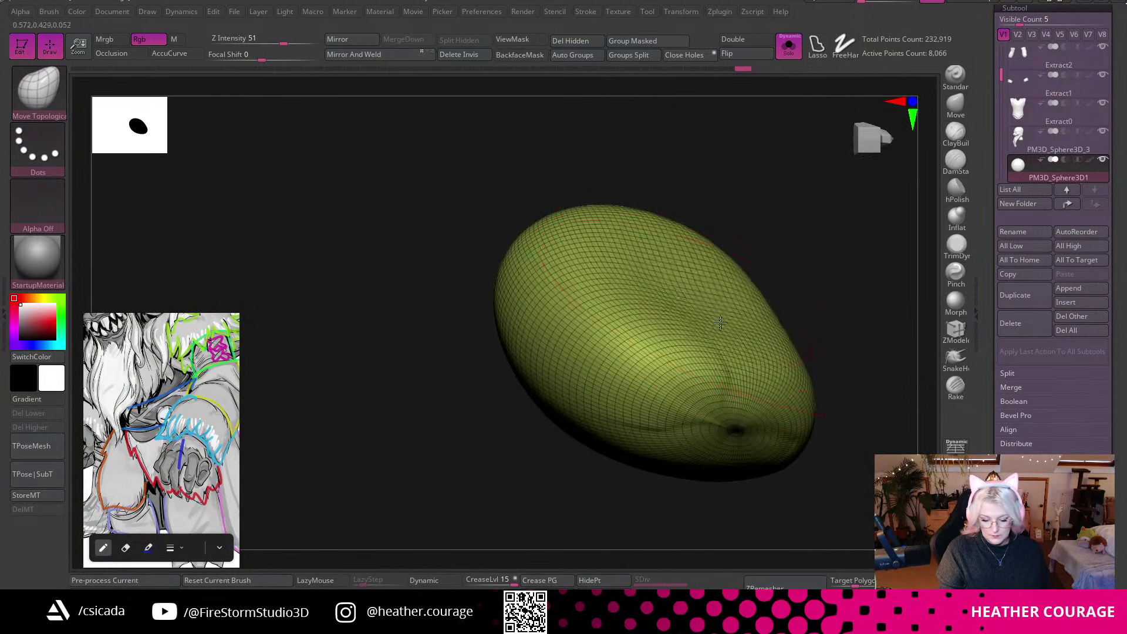
drag(829, 281, 780, 118)
drag(798, 475, 745, 443)
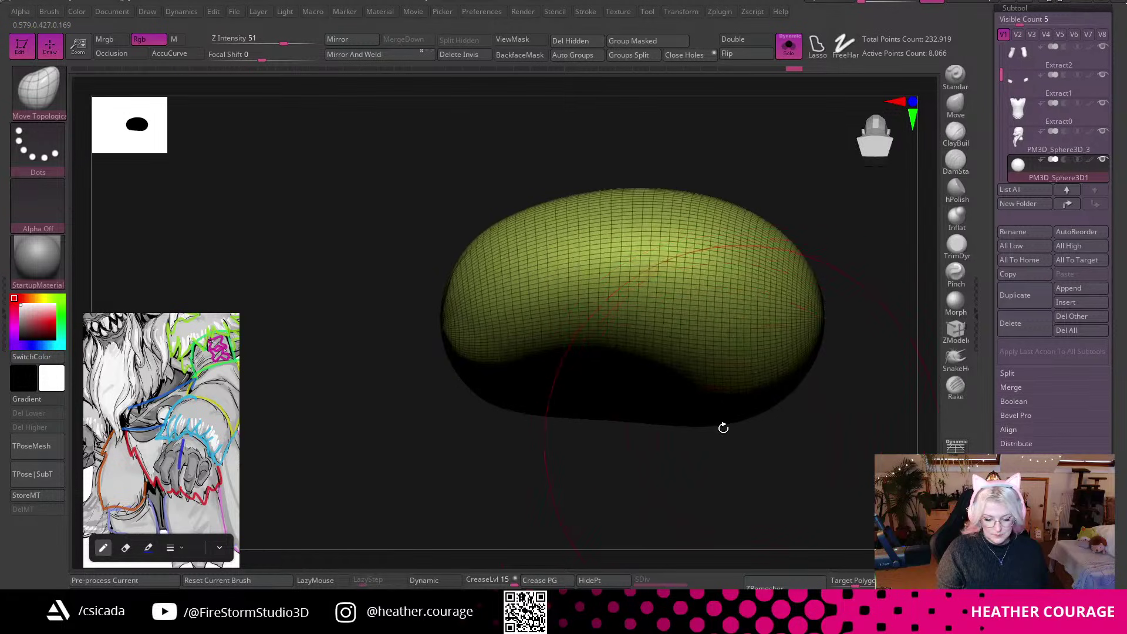
drag(741, 497, 865, 315)
click(788, 50)
Append another sphere, select it, scale it down and move it towards the creature's left hand.
click(1070, 287)
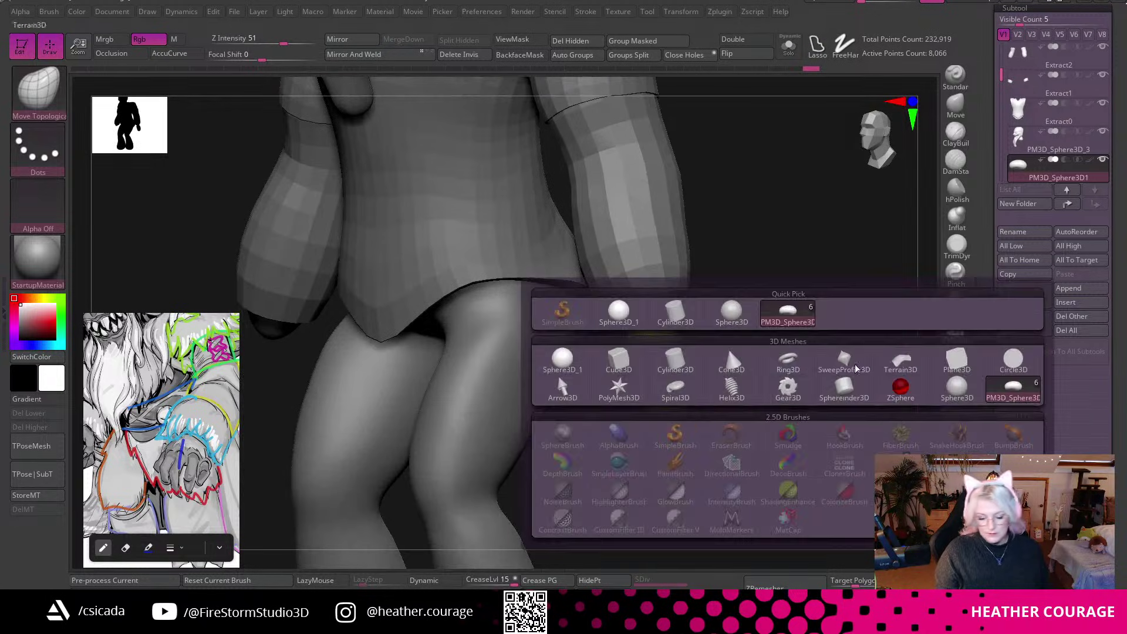
click(618, 320)
alt+click(583, 371)
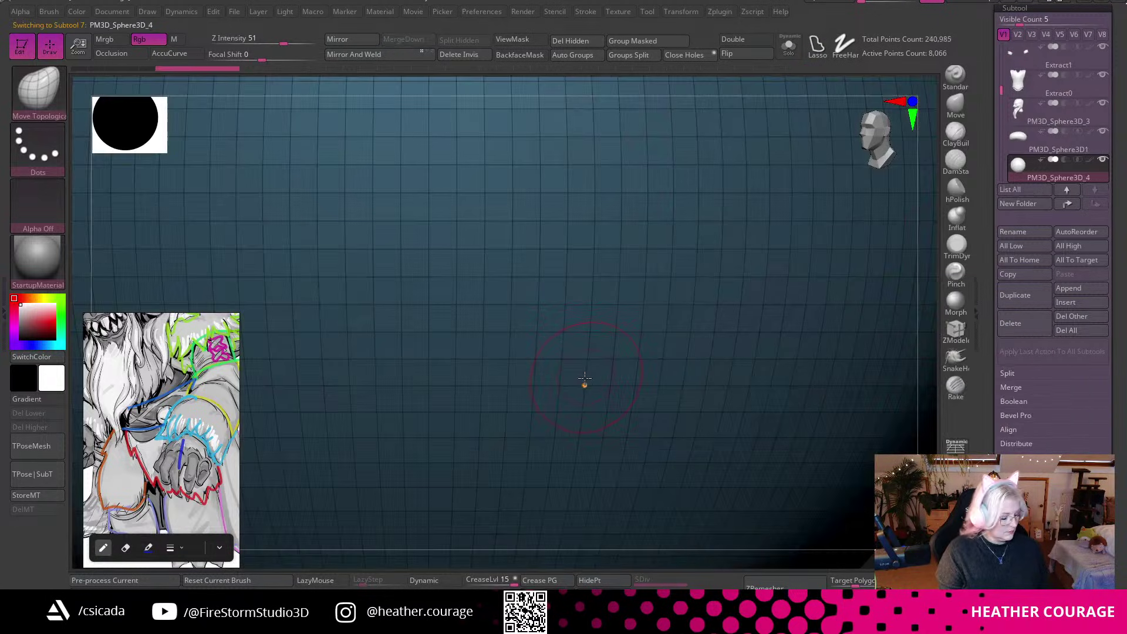
key(w)
drag(433, 181, 714, 335)
drag(356, 195, 536, 206)
drag(613, 122, 614, 225)
Shrink the new sphere further and place it at the upper part of the left palm, using front and side views.
alt+drag(761, 321, 702, 365)
drag(613, 297, 510, 188)
drag(850, 284, 749, 248)
drag(587, 290, 659, 291)
drag(835, 329, 757, 317)
click(882, 132)
alt+drag(539, 302, 5, 260)
alt+drag(815, 324, 466, 384)
alt+drag(653, 468, 774, 442)
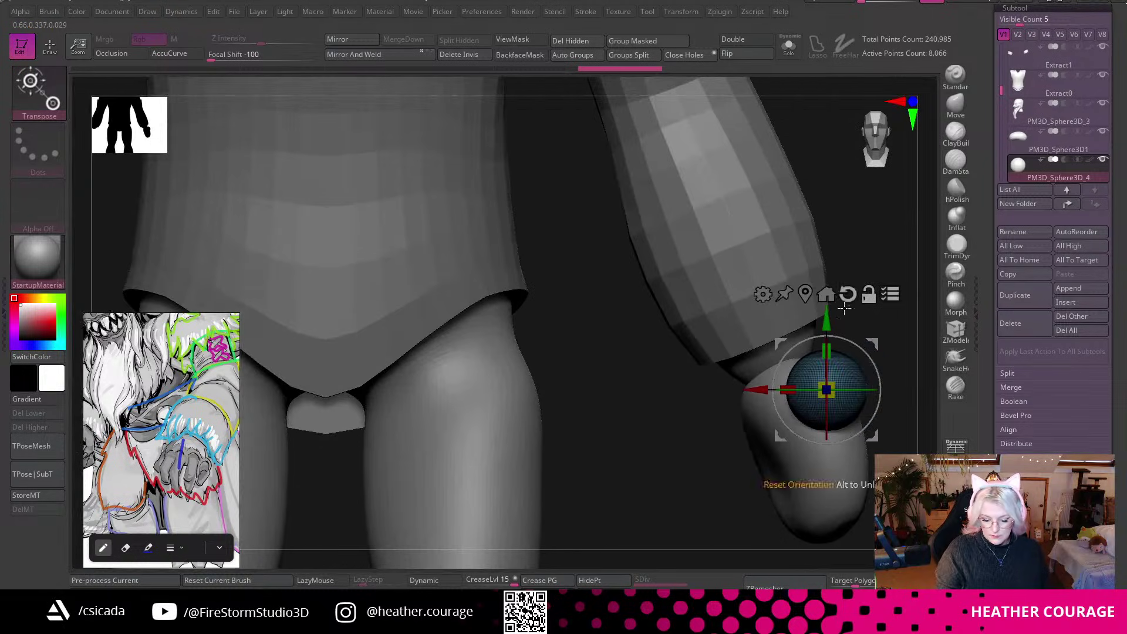
Enlarge the small sphere, flatten it into an elongated finger segment and tilt it along the front of the palm.
drag(827, 351, 879, 325)
drag(840, 205, 789, 256)
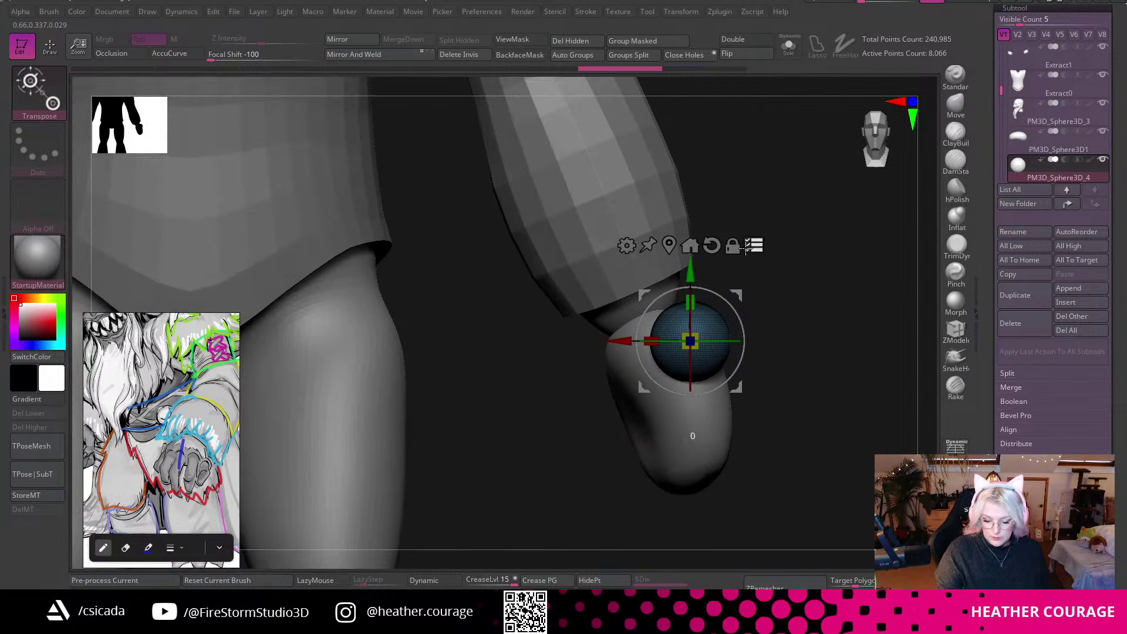
drag(805, 316, 769, 329)
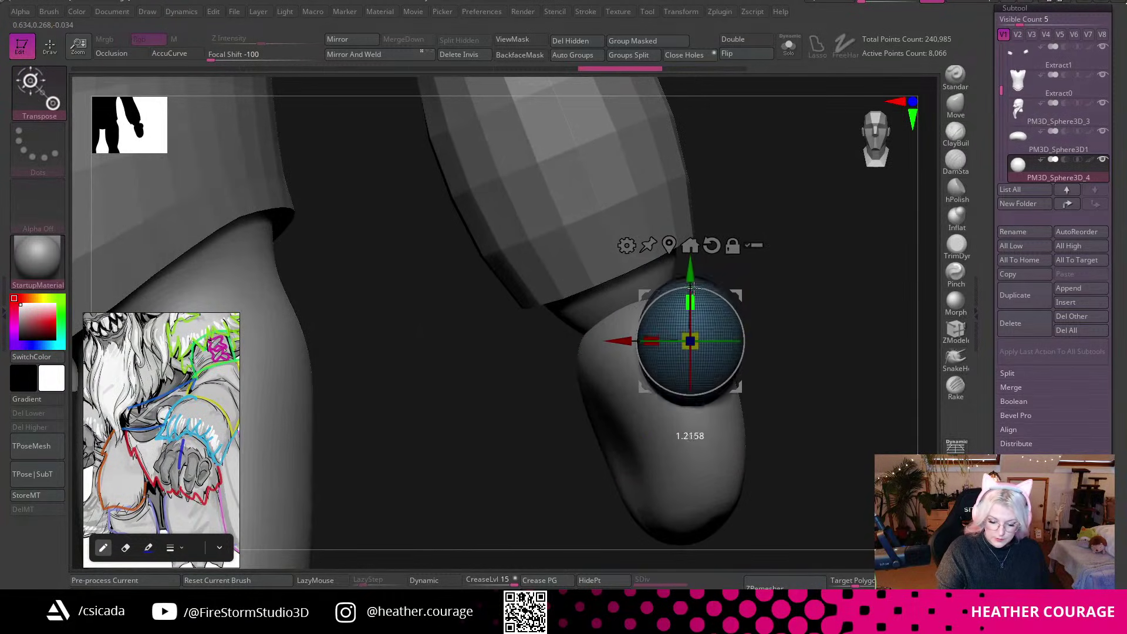
drag(807, 321, 745, 321)
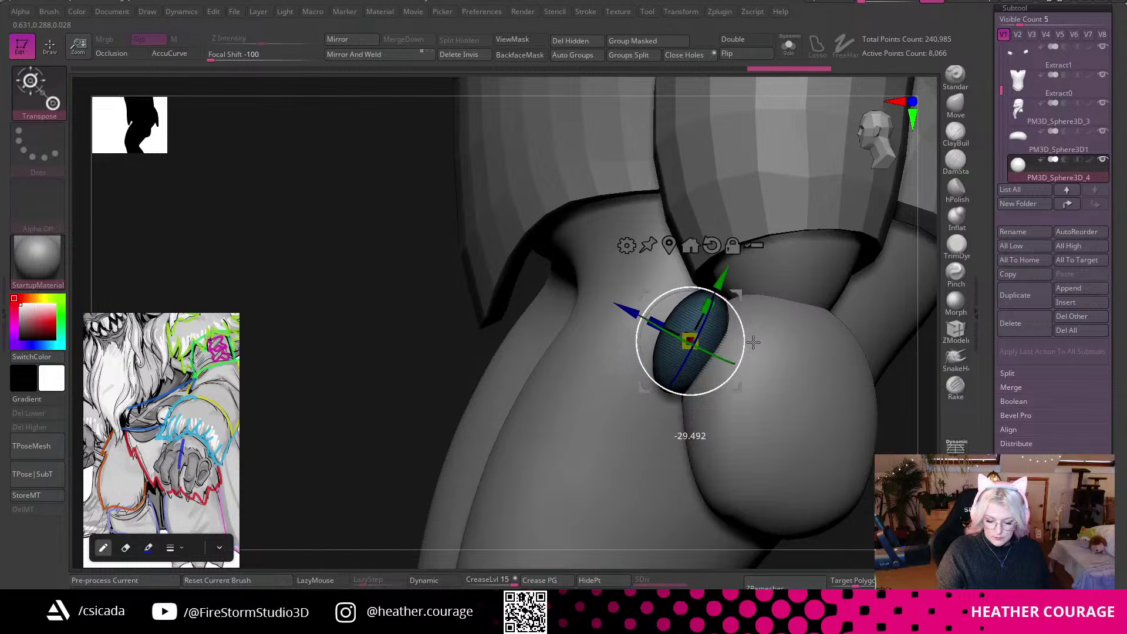
drag(721, 279, 720, 294)
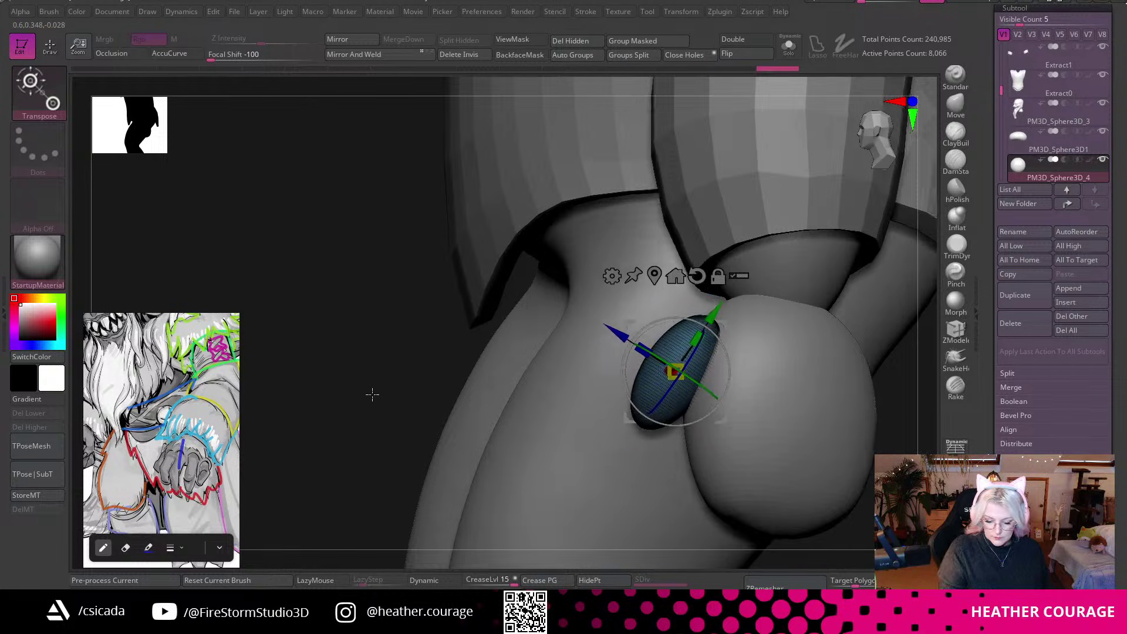
Nudge the finger segment up and sideways on the front of the palm and rotate it slightly.
drag(370, 393, 429, 417)
drag(904, 427, 838, 358)
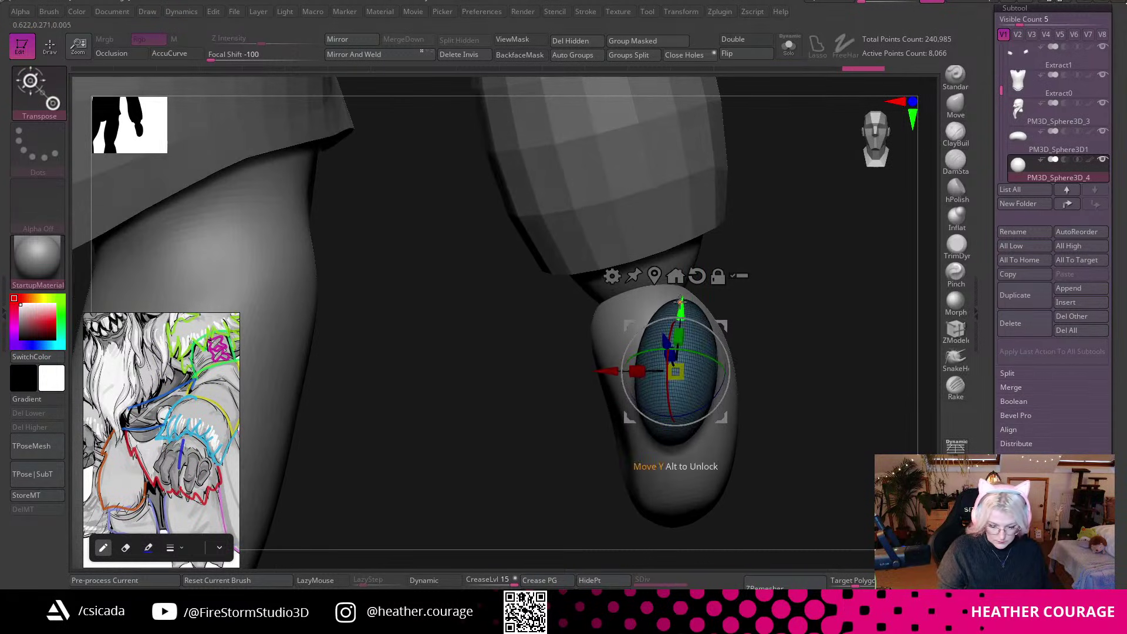
drag(680, 301, 680, 295)
drag(605, 365, 597, 364)
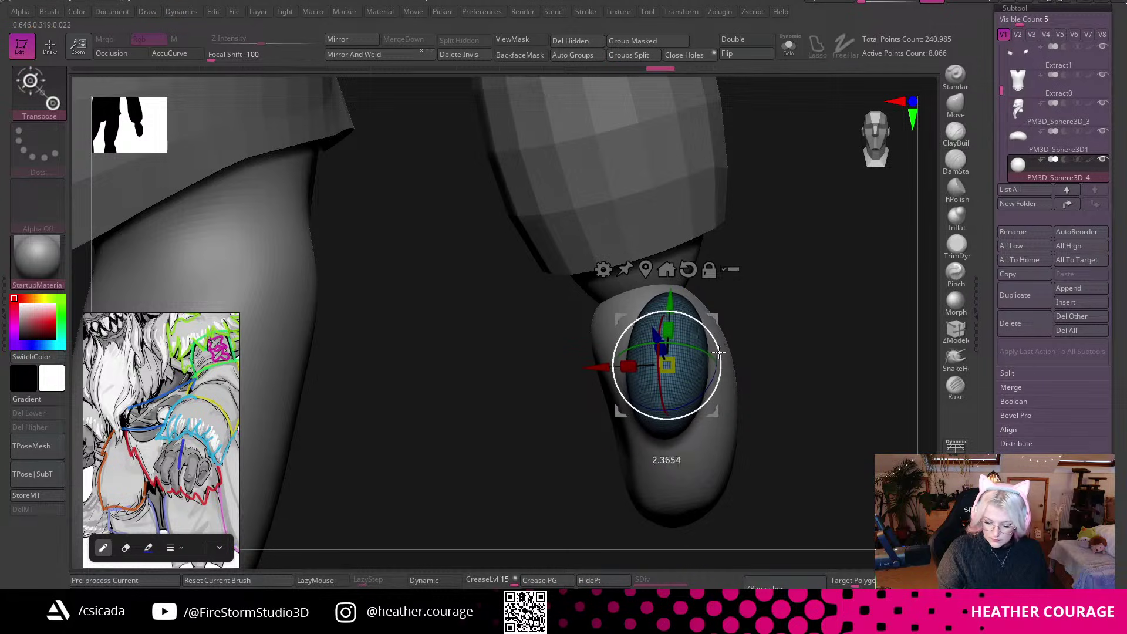
drag(783, 360, 845, 317)
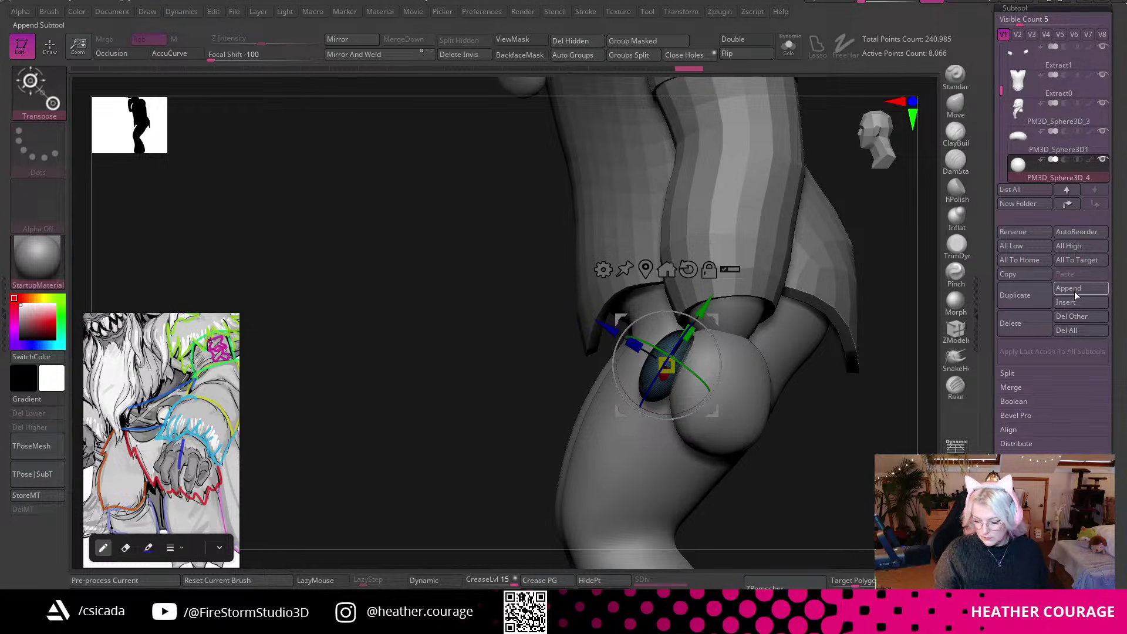
Duplicate the finger segment, move the copy below the first one and angle it to continue the finger.
click(1030, 292)
drag(704, 301, 687, 405)
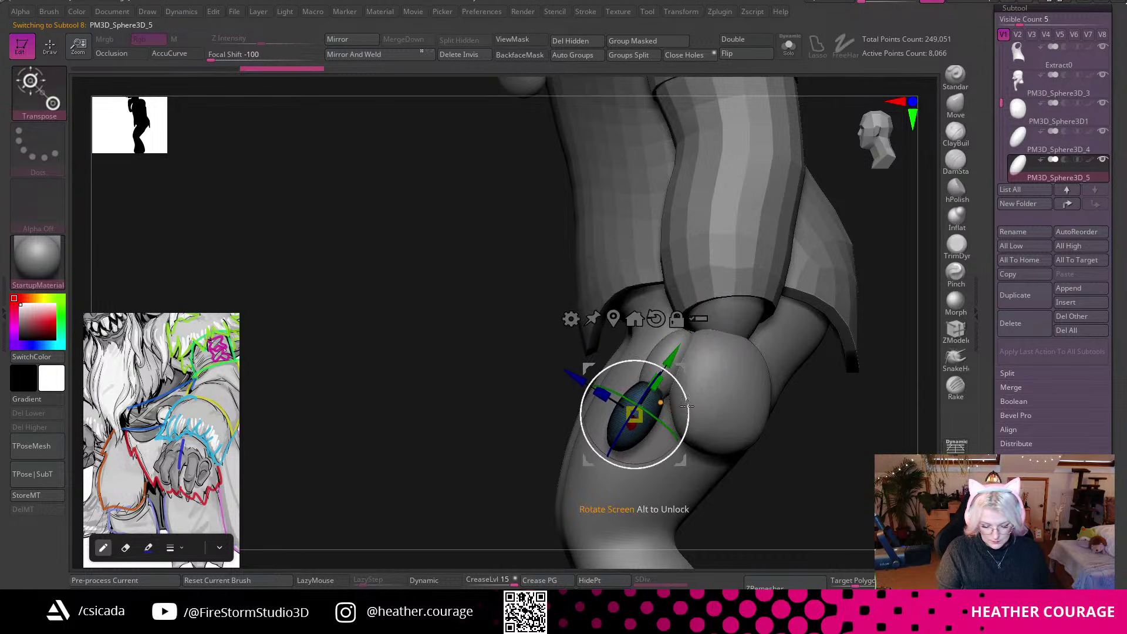
drag(570, 385, 584, 392)
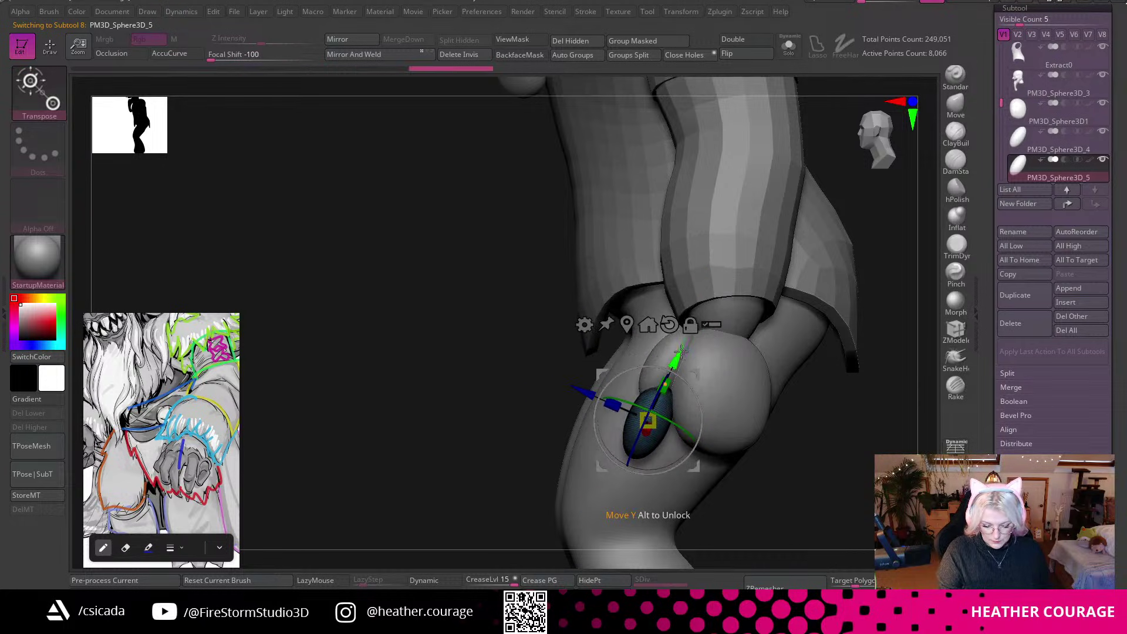
drag(690, 388, 688, 384)
drag(580, 403, 574, 402)
drag(861, 446, 799, 486)
drag(843, 320, 746, 383)
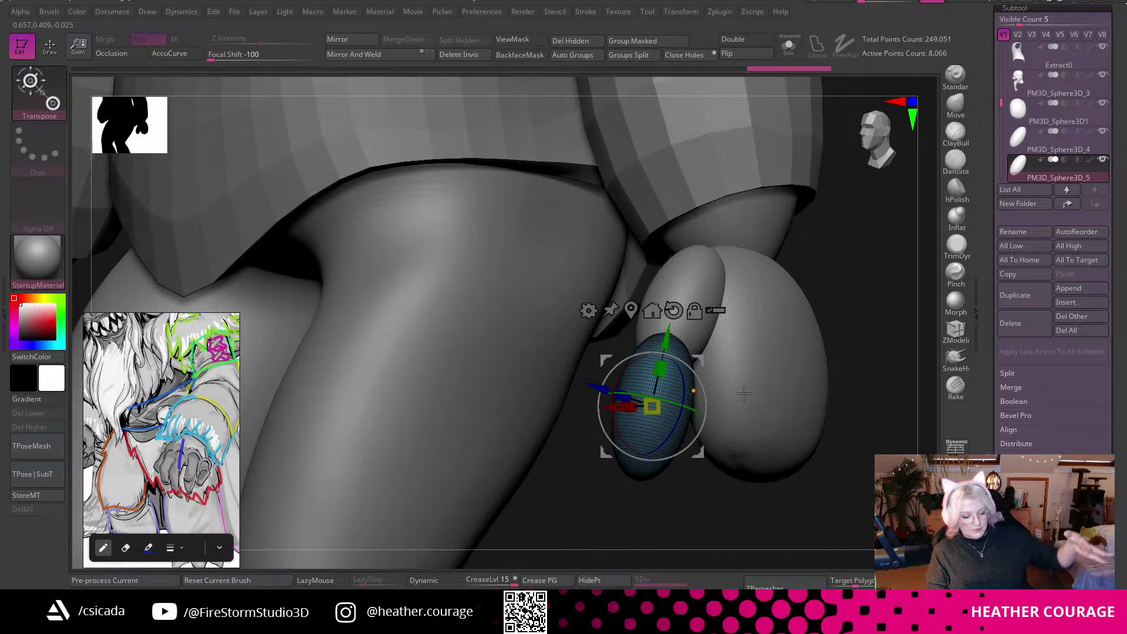
Slim the lower thumb segment, rotate it more upright and reposition it below the upper segment from side and front views.
drag(889, 341, 710, 384)
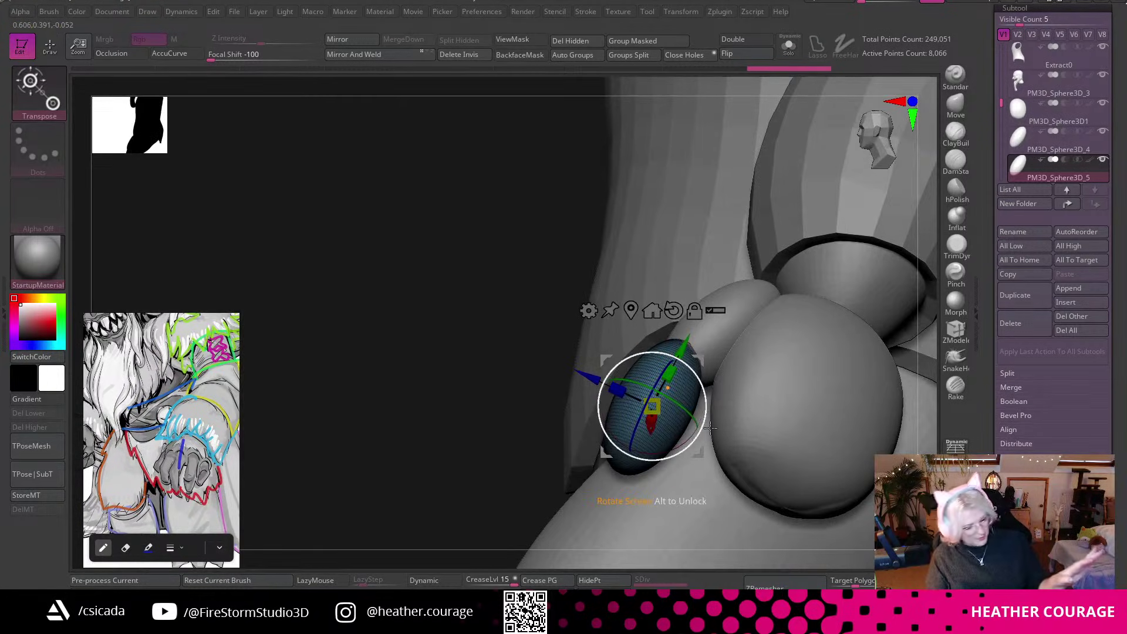
drag(667, 375, 664, 381)
drag(430, 460, 645, 413)
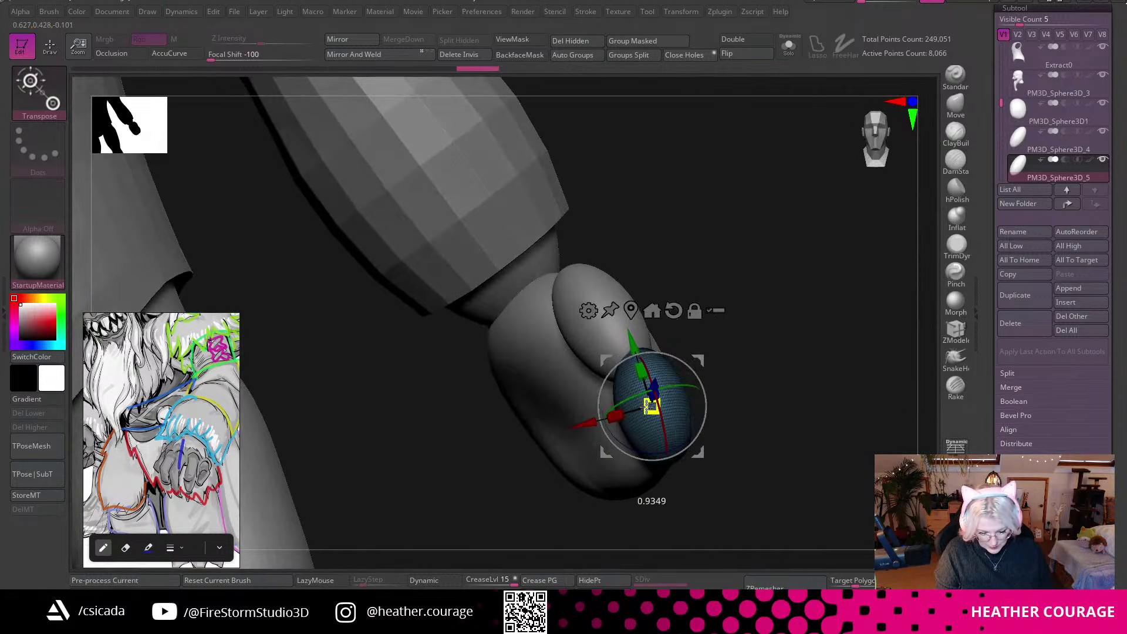
drag(629, 334, 628, 331)
drag(810, 395, 794, 514)
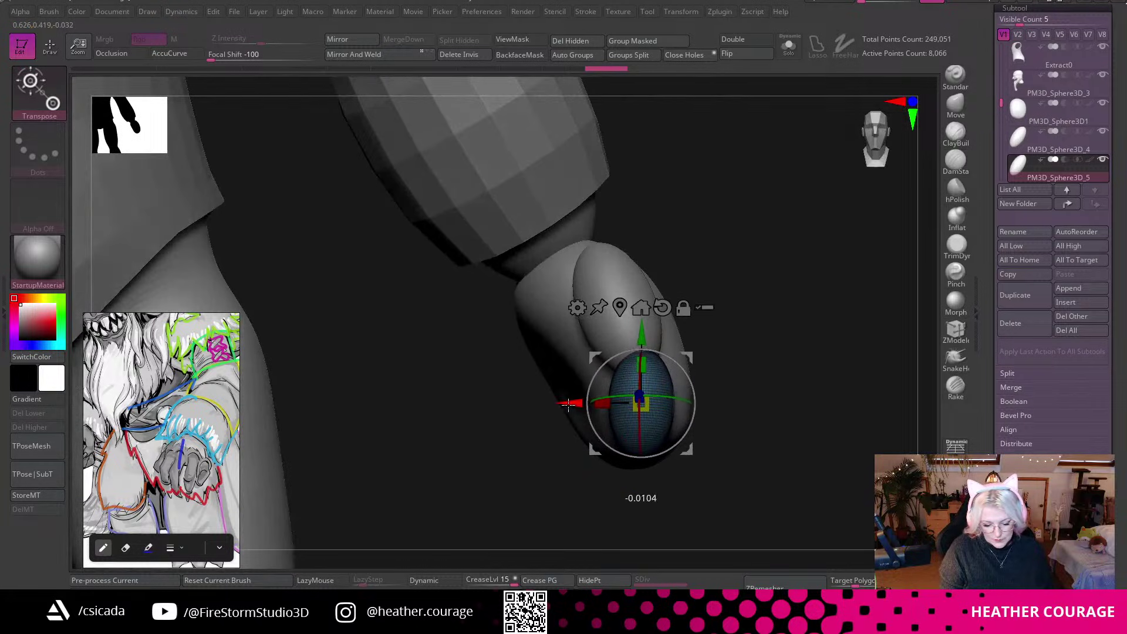
drag(779, 444, 651, 288)
Shift the upper thumb segment down along its length and realign the lower segment beneath it.
alt+click(658, 292)
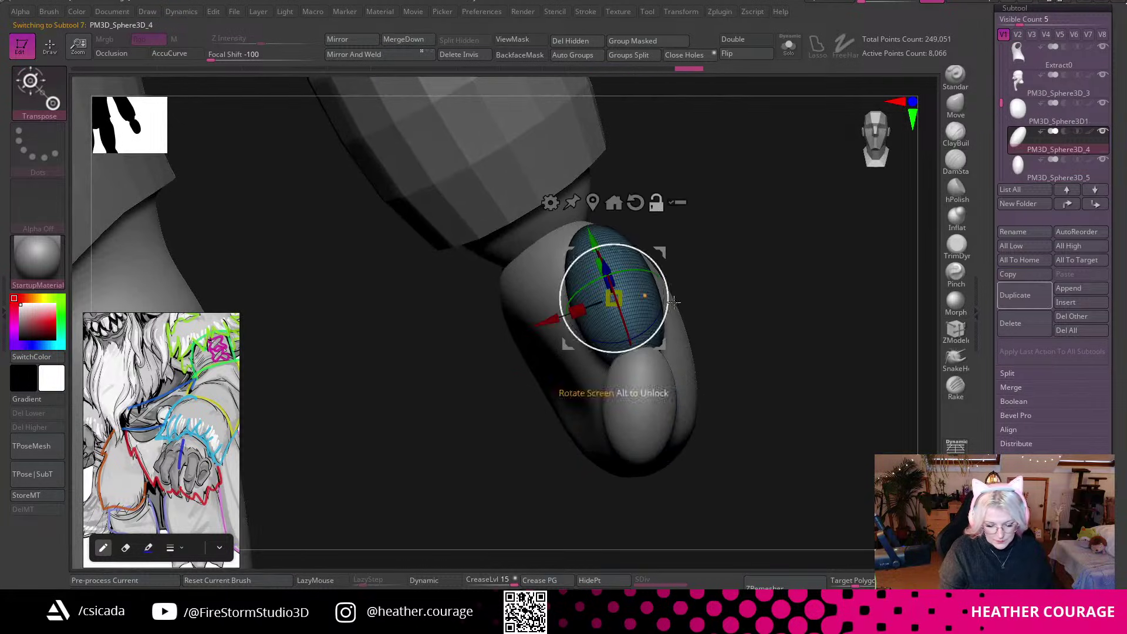
drag(592, 238, 596, 258)
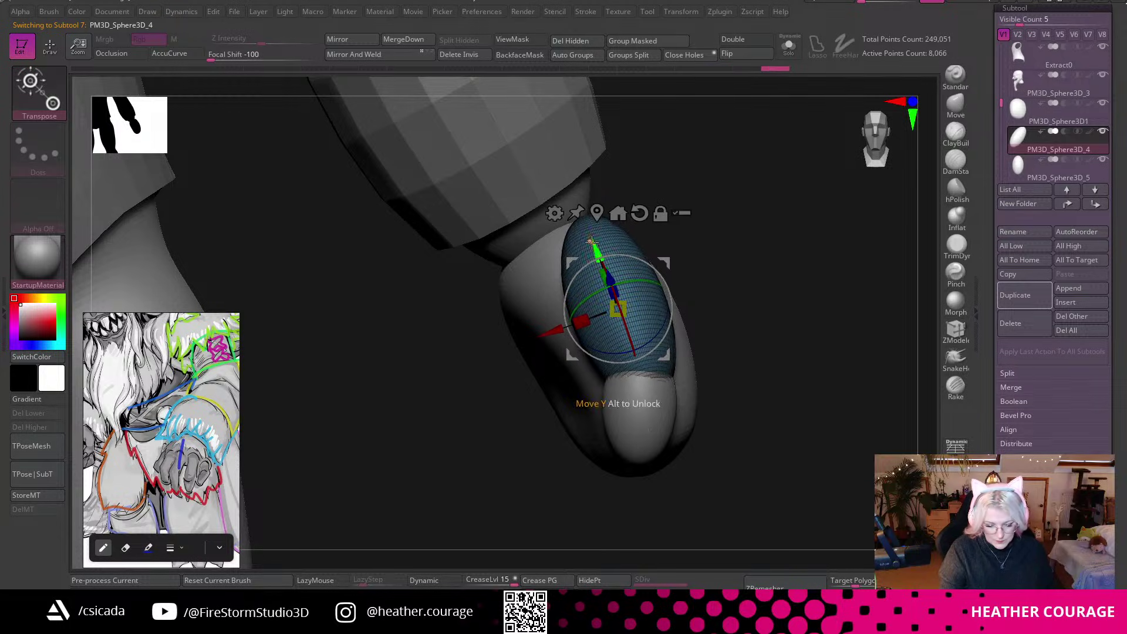
alt+click(661, 408)
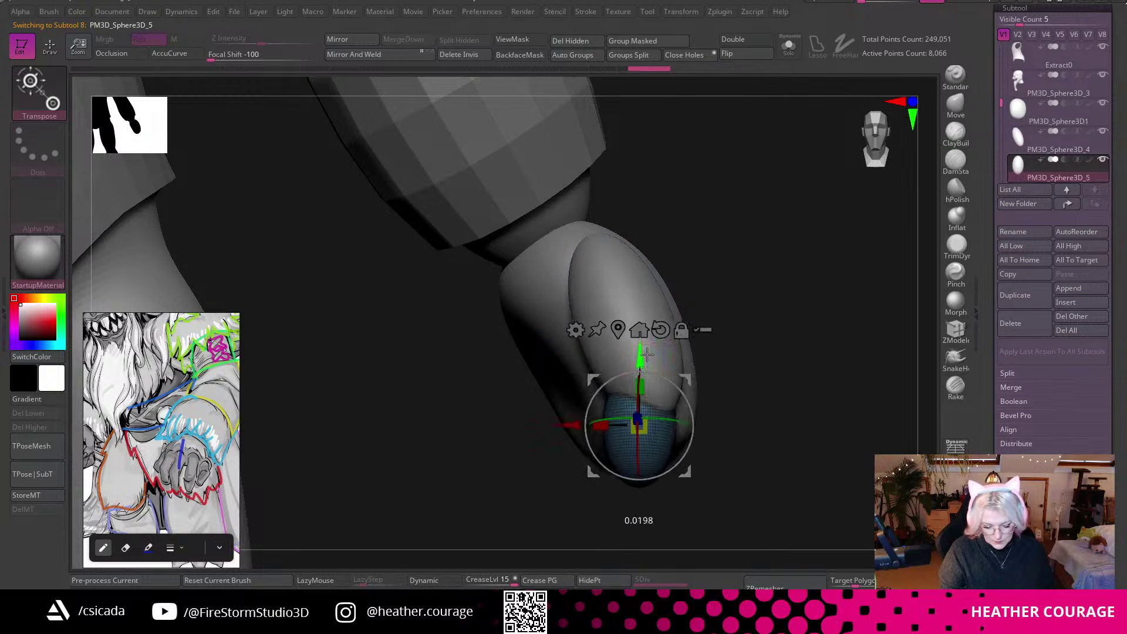
drag(569, 460, 589, 461)
drag(828, 443, 765, 433)
drag(589, 453, 575, 451)
drag(819, 520, 880, 528)
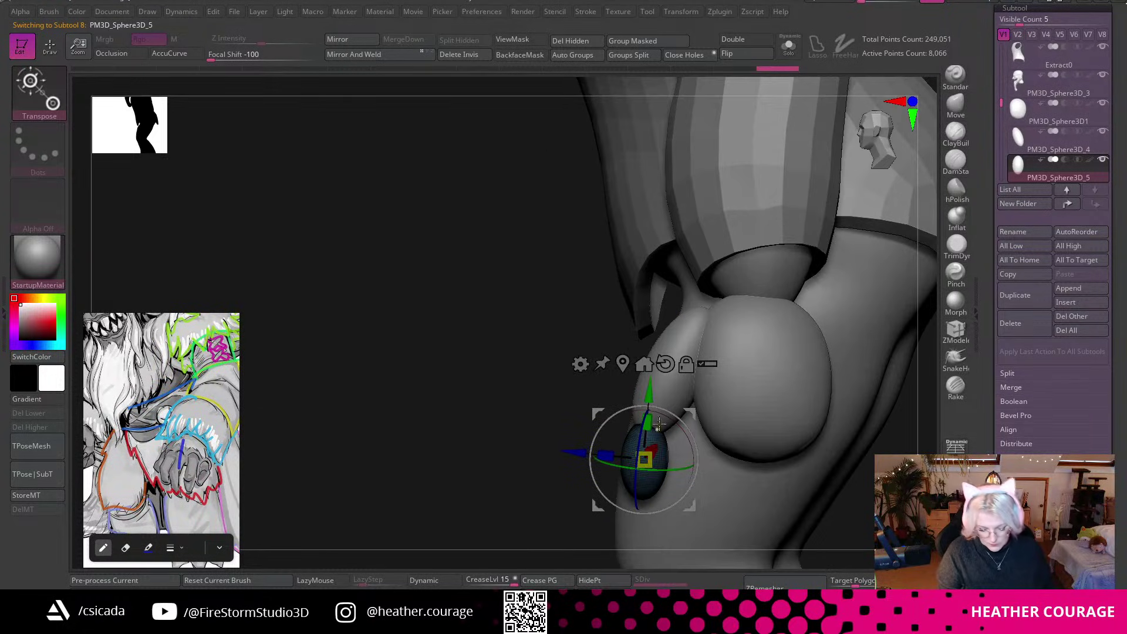
drag(648, 413, 649, 411)
Duplicate the lower thumb segment, move the copy under the palm and reshape it as the first finger's base segment.
alt+right_drag(826, 439, 783, 423)
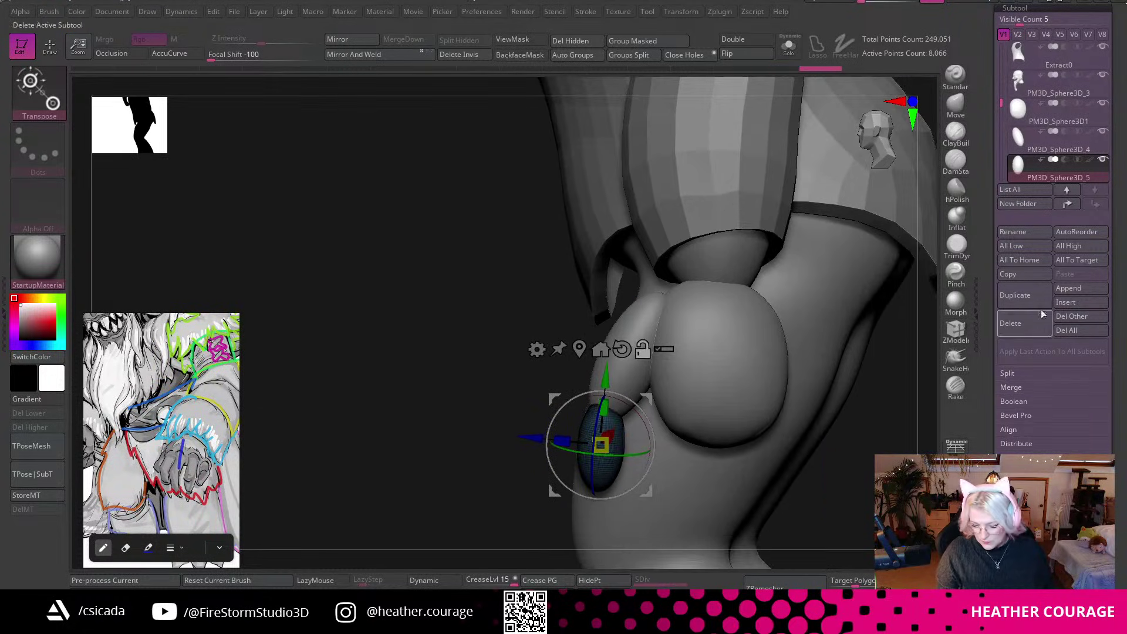
drag(522, 443, 602, 452)
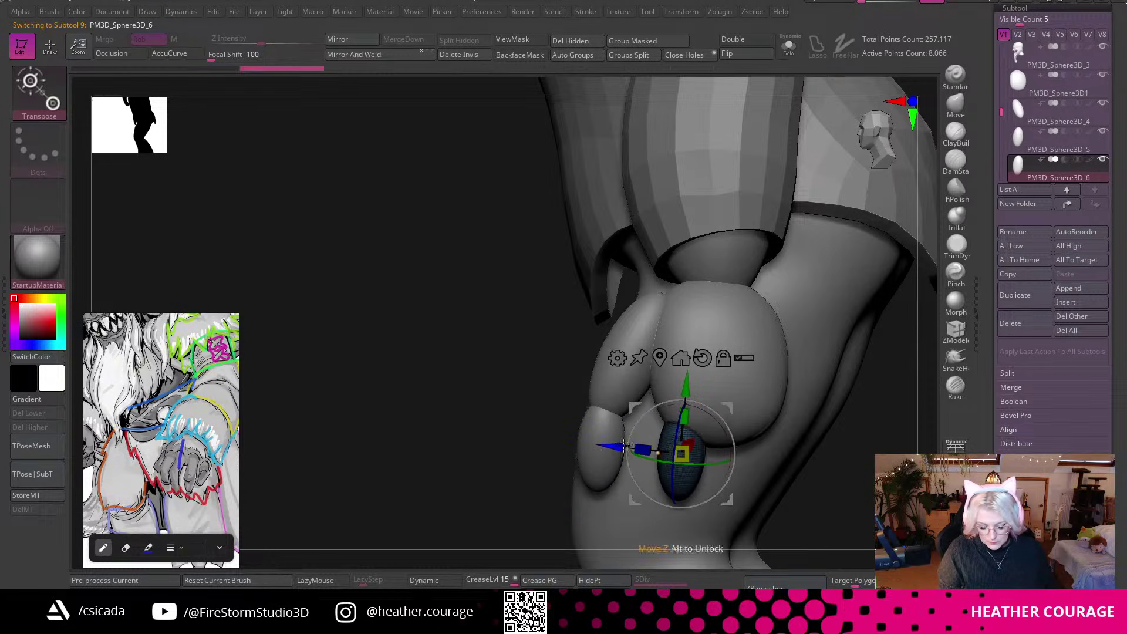
drag(865, 465, 849, 443)
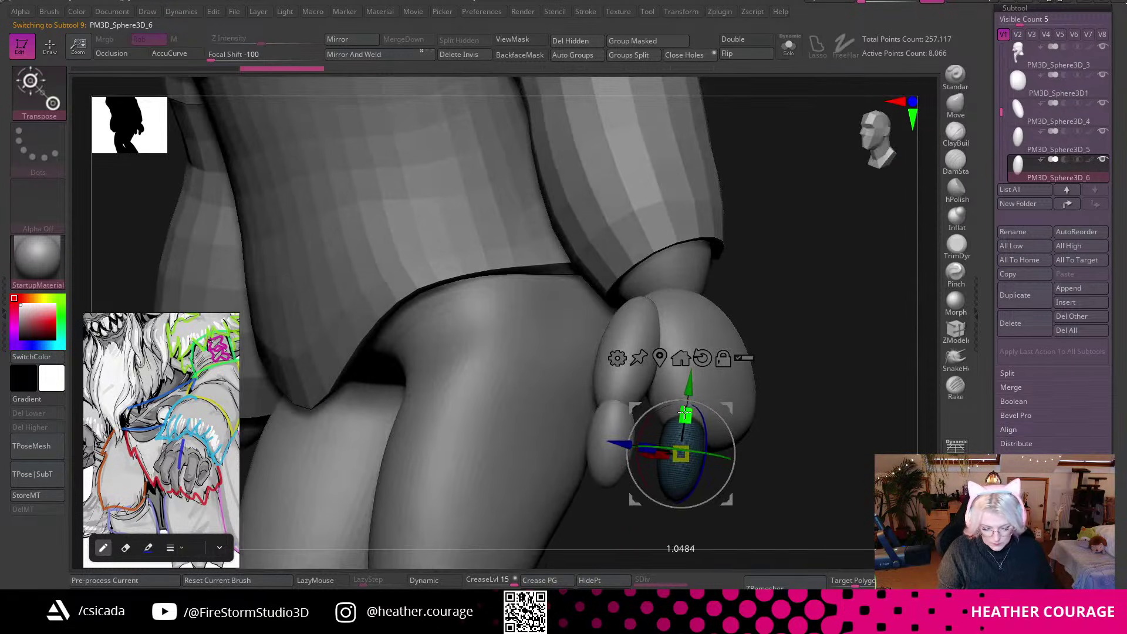
drag(686, 411, 700, 453)
Duplicate the base finger segment, place the copy below it as the fingertip and merge the two segments into one subtool.
click(1022, 303)
drag(775, 478, 851, 299)
drag(737, 398, 738, 409)
drag(635, 388, 626, 383)
drag(846, 376, 789, 381)
alt+drag(836, 453, 732, 488)
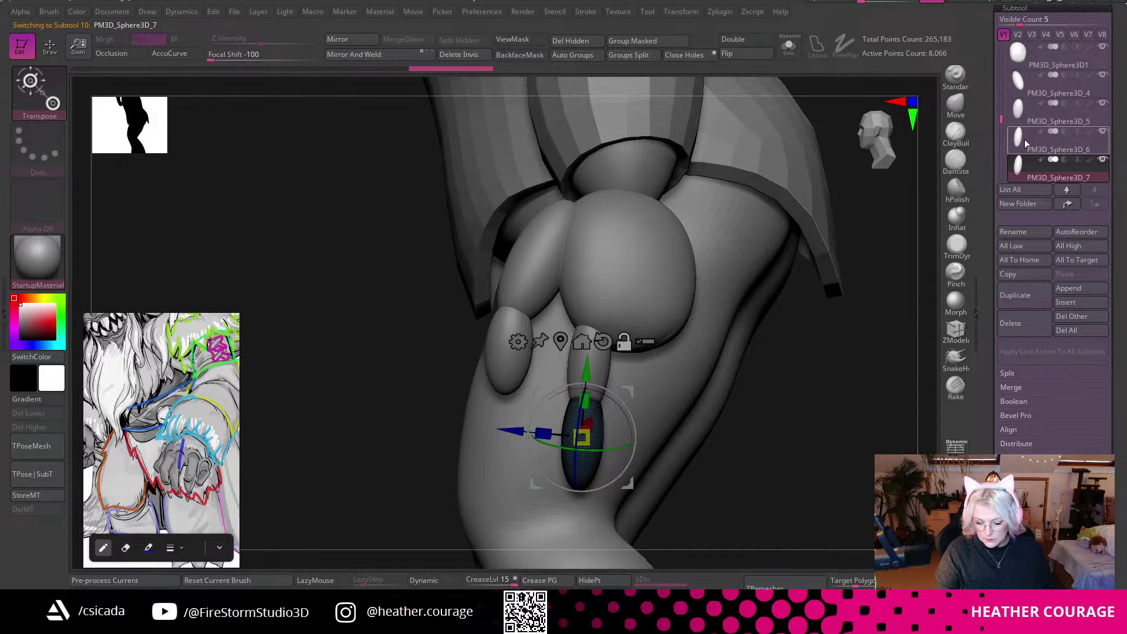
click(1024, 139)
click(403, 40)
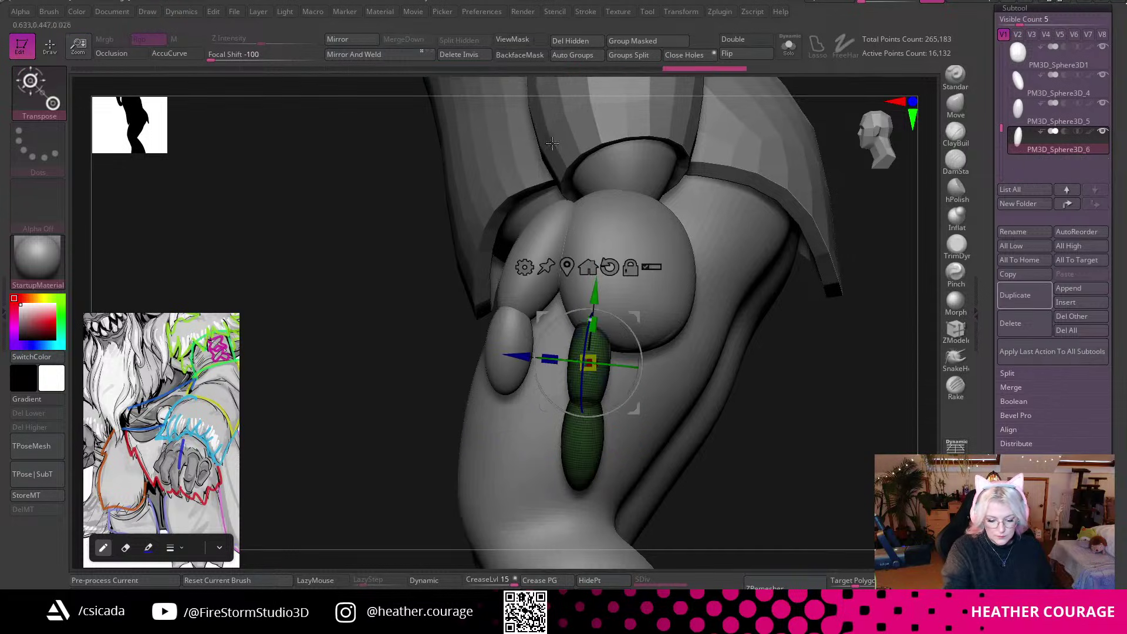
Duplicate the merged finger and position and rotate the copy beside it as the second finger under the palm.
click(1014, 294)
drag(516, 357, 547, 362)
drag(825, 425, 851, 421)
drag(554, 360, 567, 361)
drag(782, 377, 692, 364)
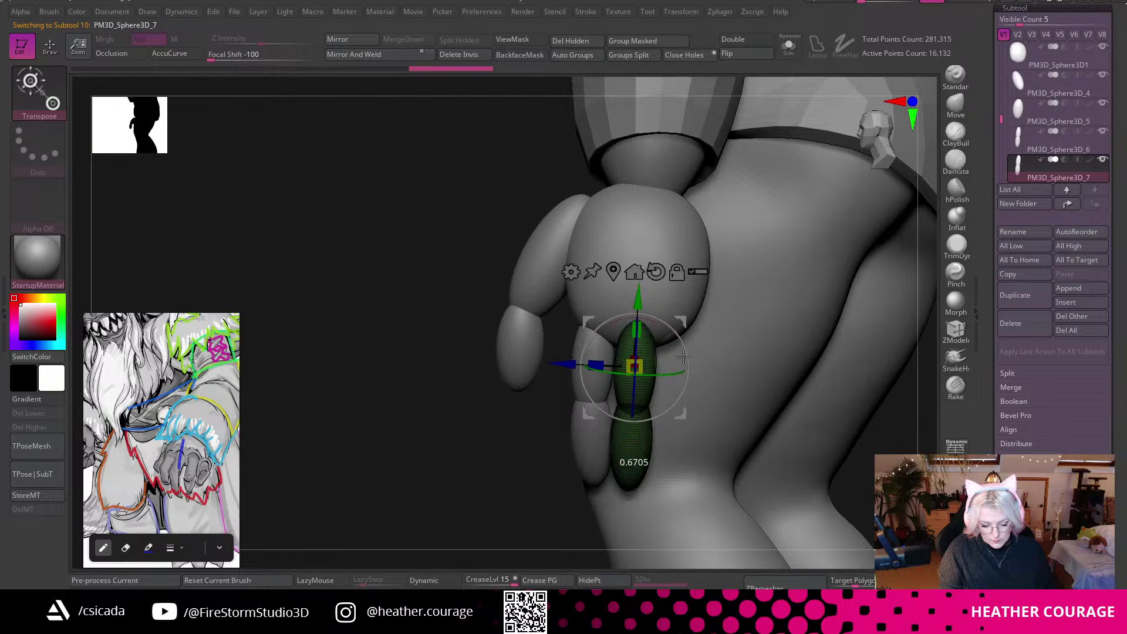
drag(898, 427, 822, 379)
drag(572, 366, 568, 366)
drag(794, 410, 769, 408)
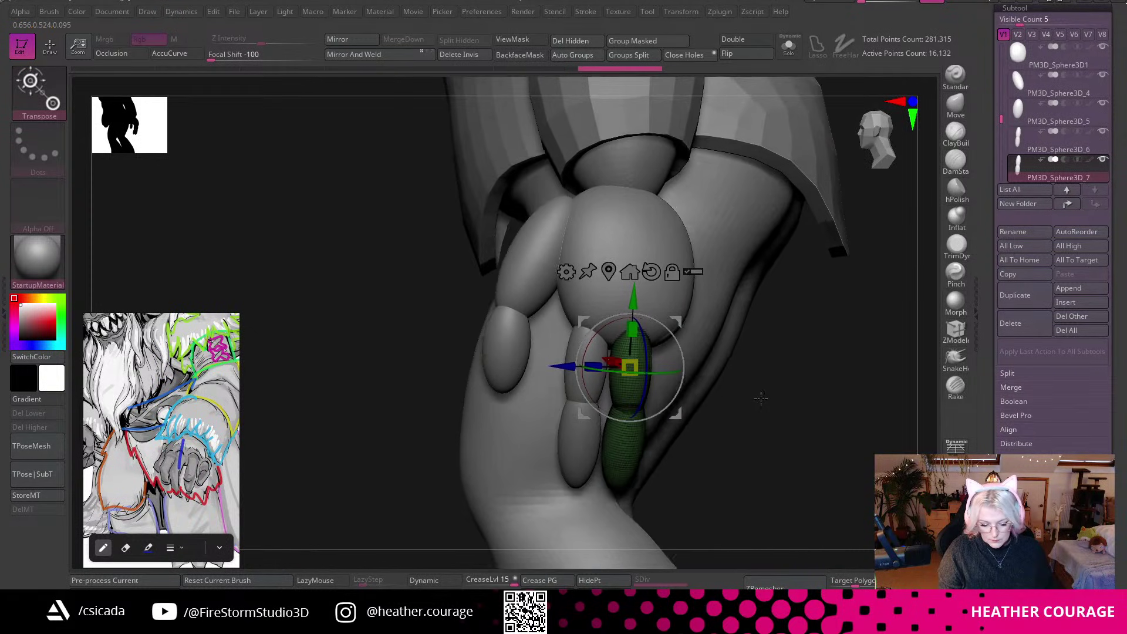
Tilt the first finger outward, shift it toward the thumb and raise it into the palm.
alt+click(600, 373)
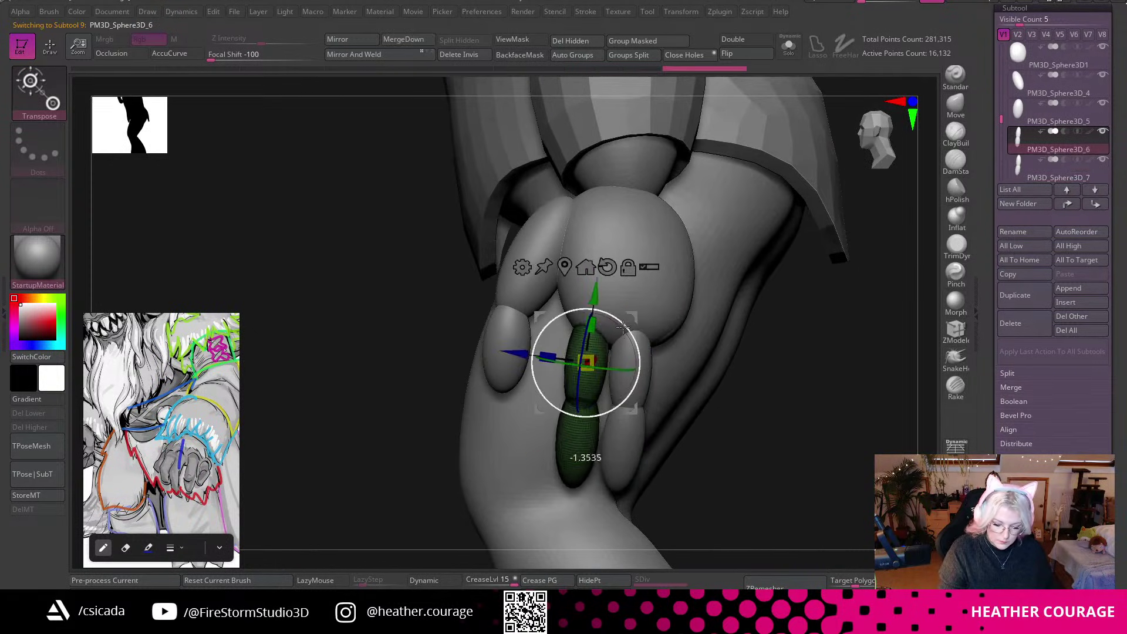
drag(527, 349, 514, 345)
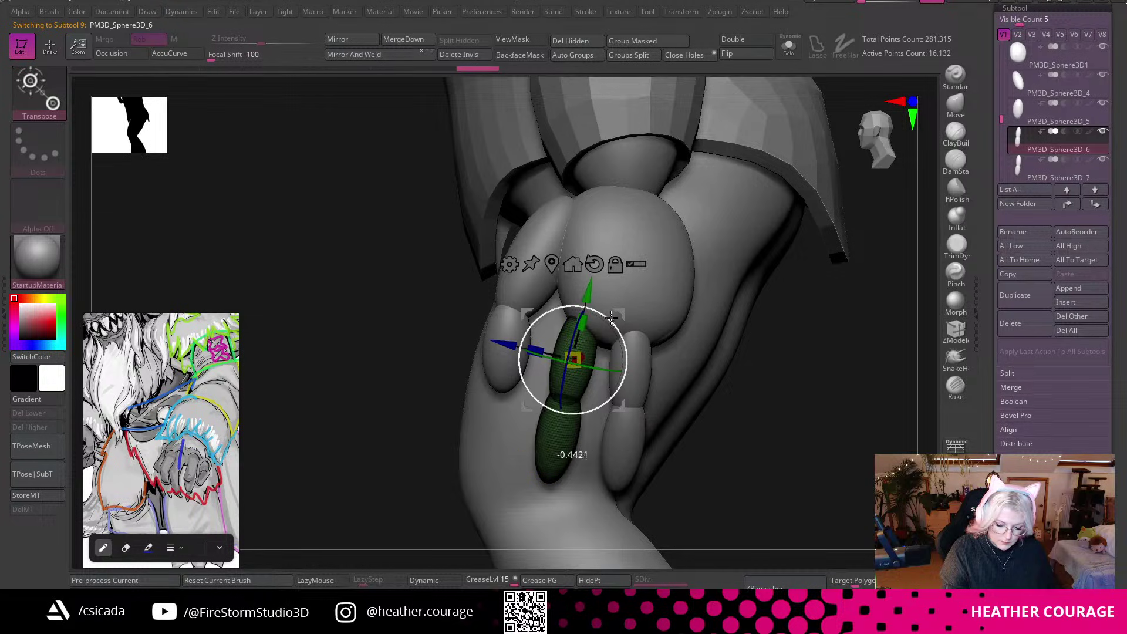
drag(584, 296, 587, 271)
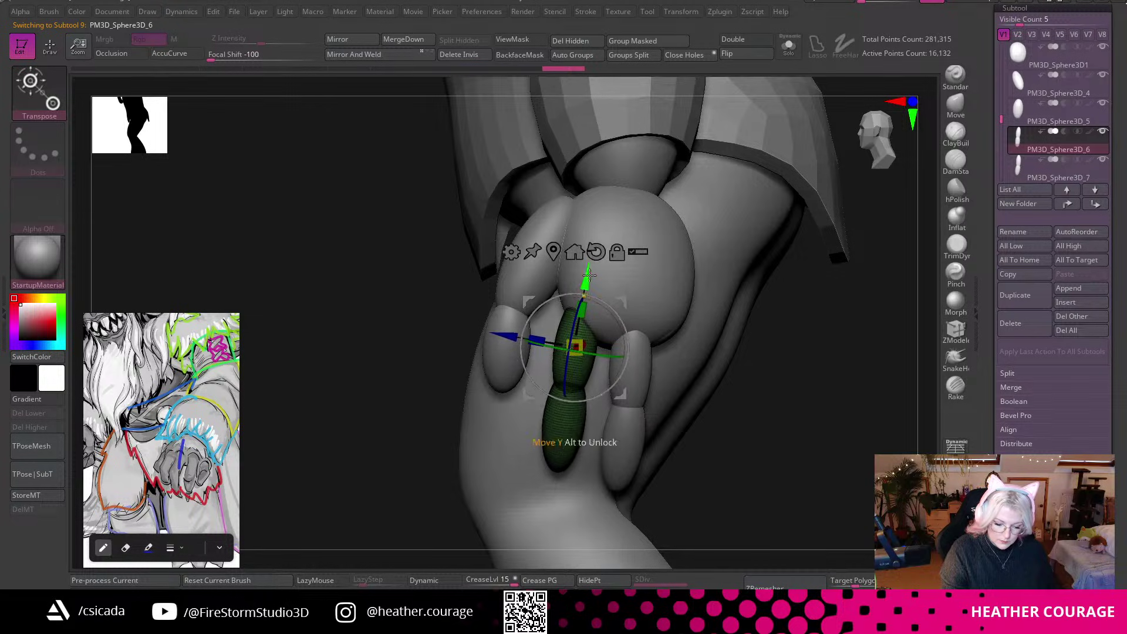
drag(633, 404, 630, 399)
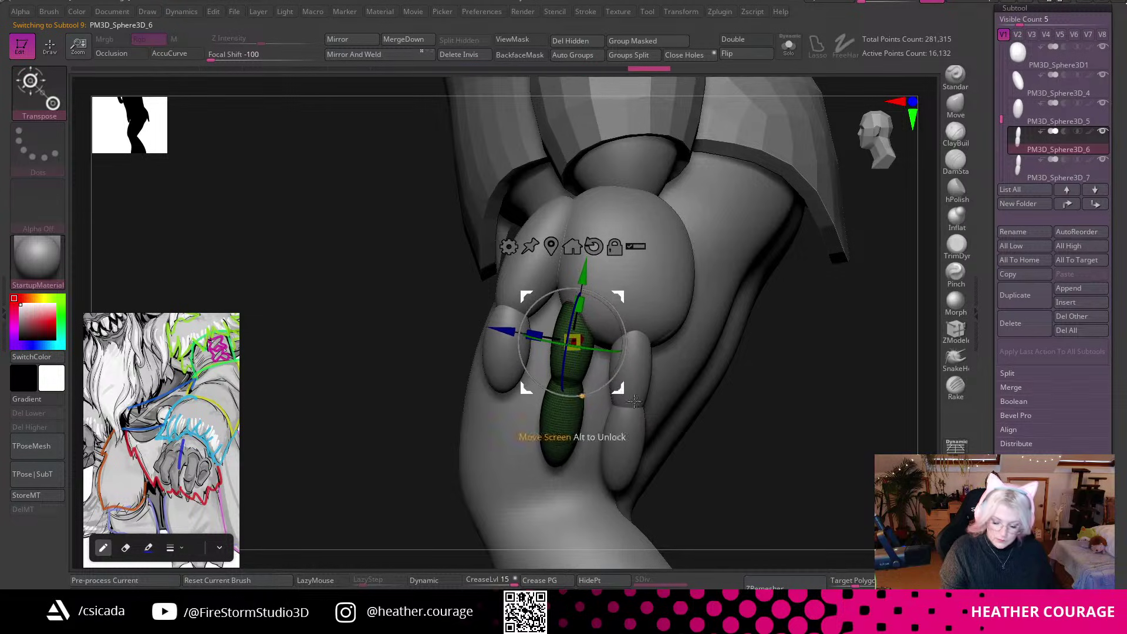
Duplicate the second finger, place the copy beside it as the third finger and adjust its rotation, height and depth.
alt+click(640, 432)
drag(842, 467, 797, 438)
ctrl+drag(560, 367, 590, 353)
drag(904, 430, 854, 432)
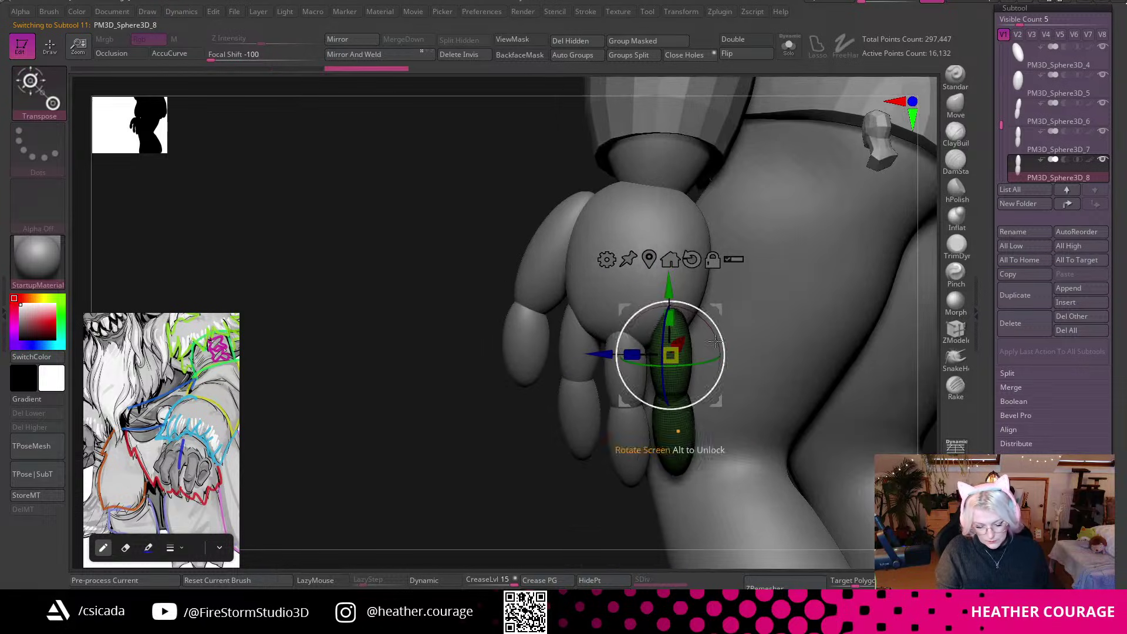
drag(721, 337, 719, 328)
drag(592, 362, 598, 361)
drag(668, 285, 668, 278)
drag(561, 512, 602, 418)
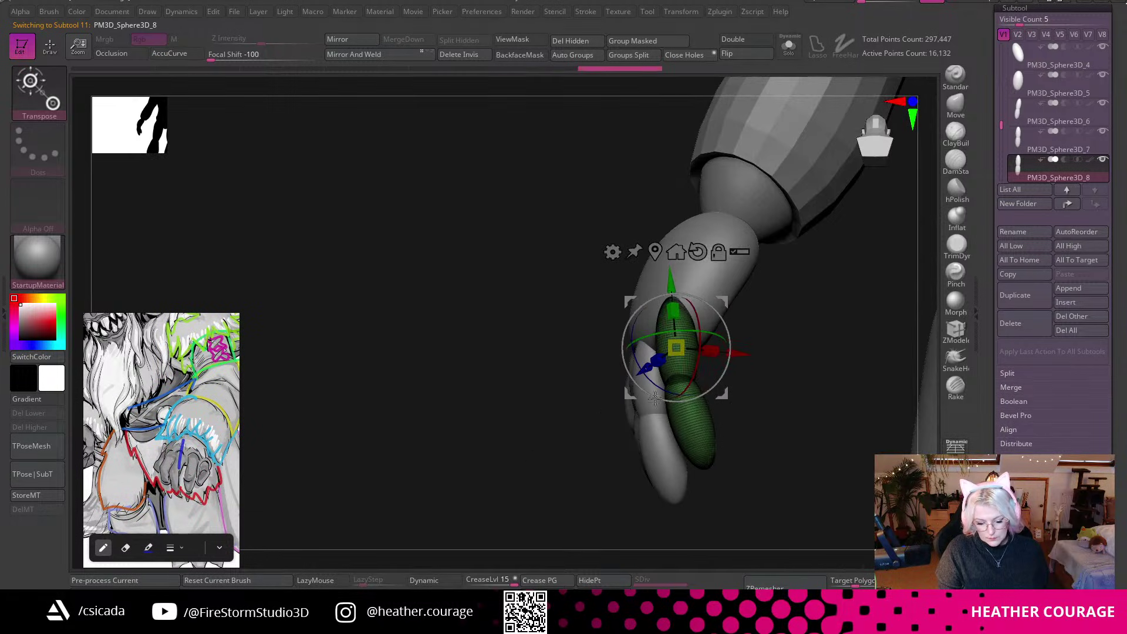
drag(743, 352, 755, 354)
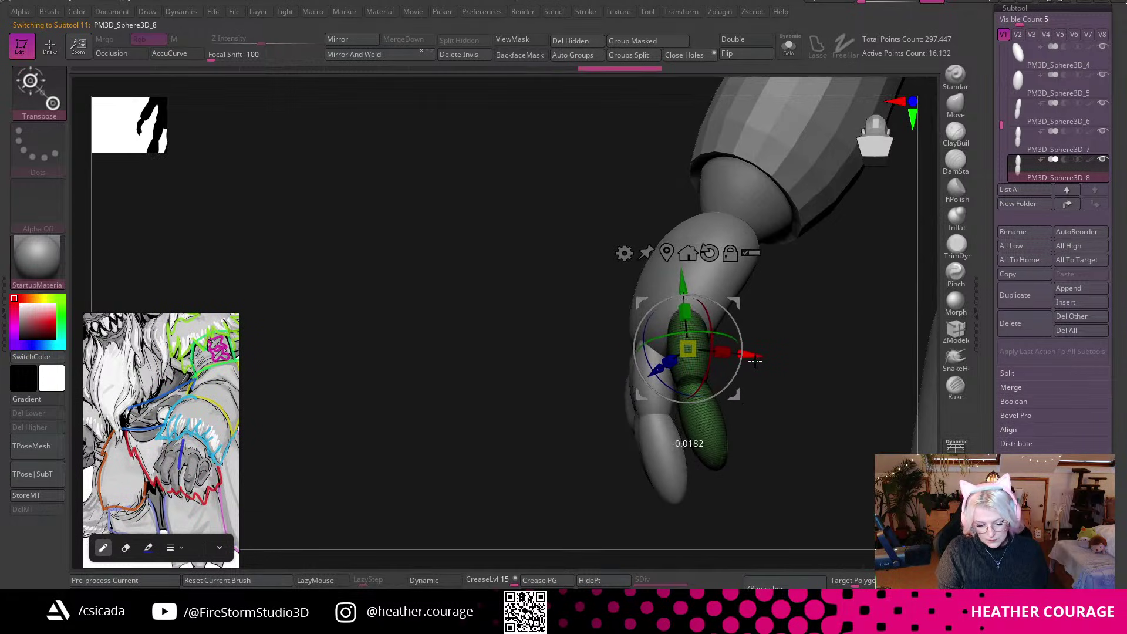
Duplicate the third finger and place, rotate and raise the smaller copy at the palm's outer edge as the little finger.
click(1013, 301)
drag(869, 381, 811, 326)
drag(627, 356, 602, 451)
drag(476, 478, 495, 468)
drag(679, 308, 639, 312)
drag(712, 299, 766, 294)
mouse_move(694, 237)
mouse_down()
mouse_move(690, 224)
mouse_move(693, 242)
mouse_up()
Adjust the first finger's angle, raising its pivot to the knuckle at the palm and scaling the finger down slightly.
alt+click(608, 291)
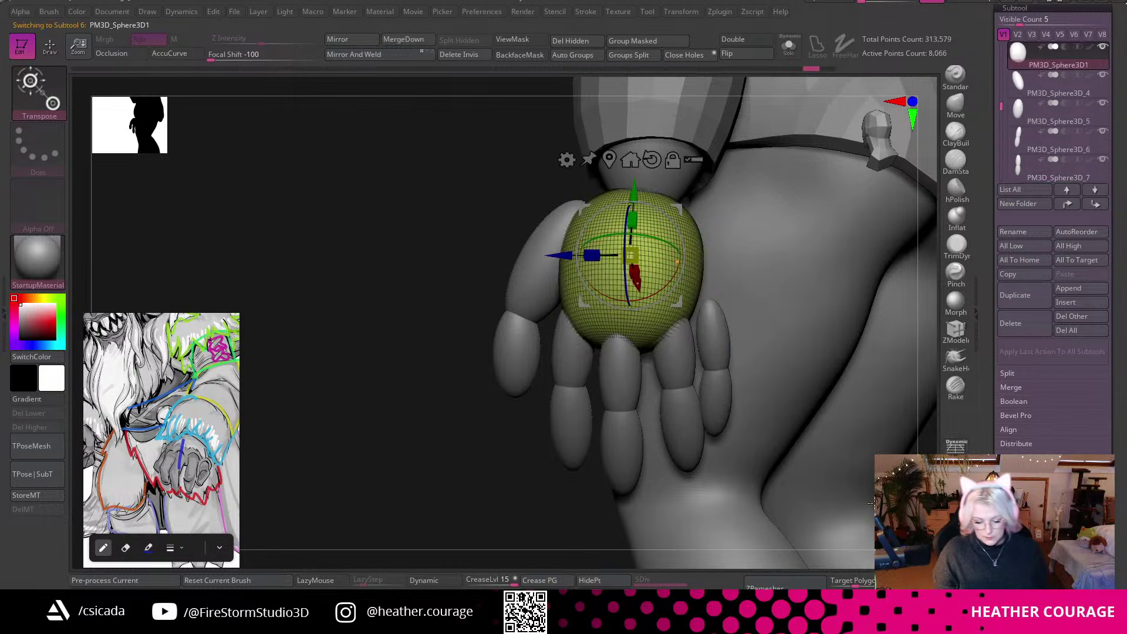
alt+drag(506, 509, 510, 245)
drag(811, 333, 822, 461)
alt+click(592, 406)
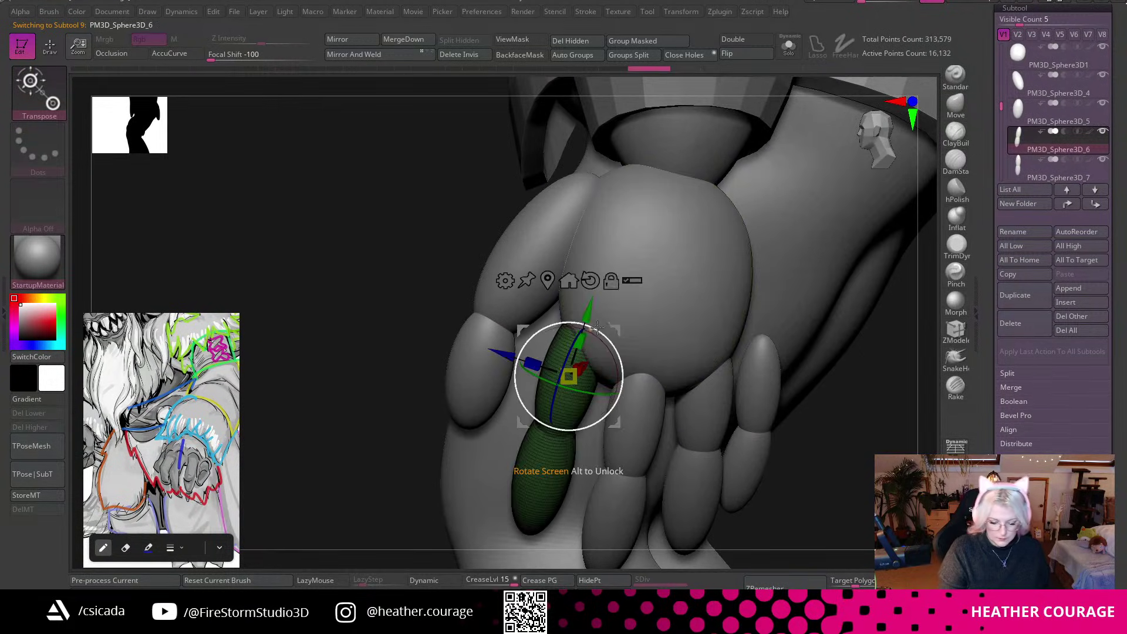
alt+drag(587, 313, 579, 343)
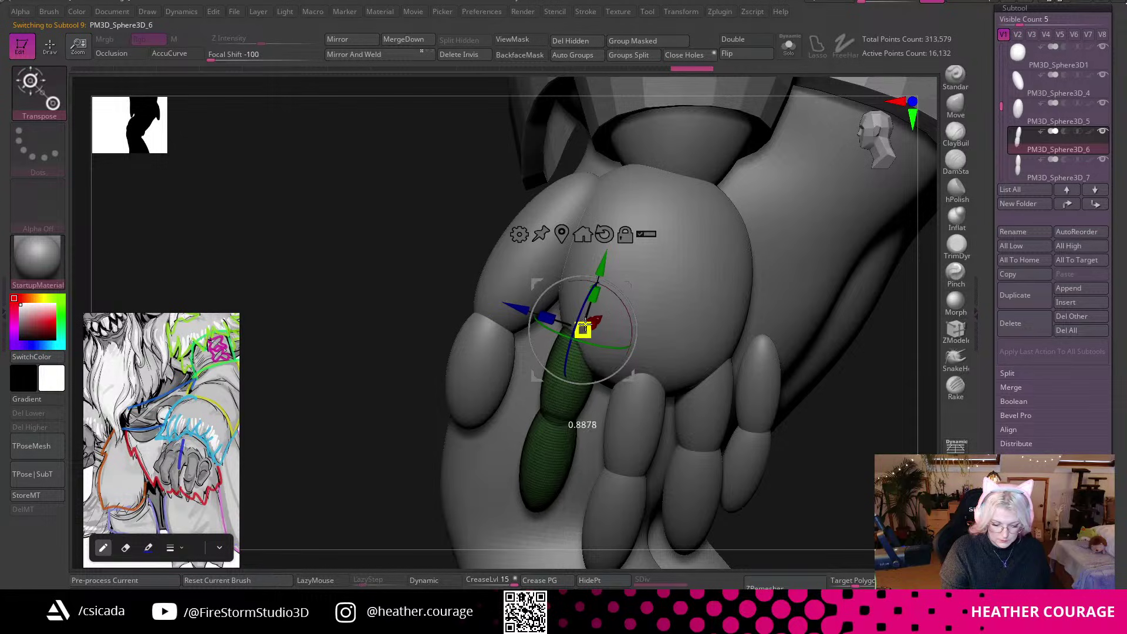
Raise the pivots of the second and third fingers to their knuckles and scale both fingers down slightly.
alt+click(642, 419)
alt+drag(647, 355, 653, 318)
drag(647, 372, 645, 381)
alt+click(704, 434)
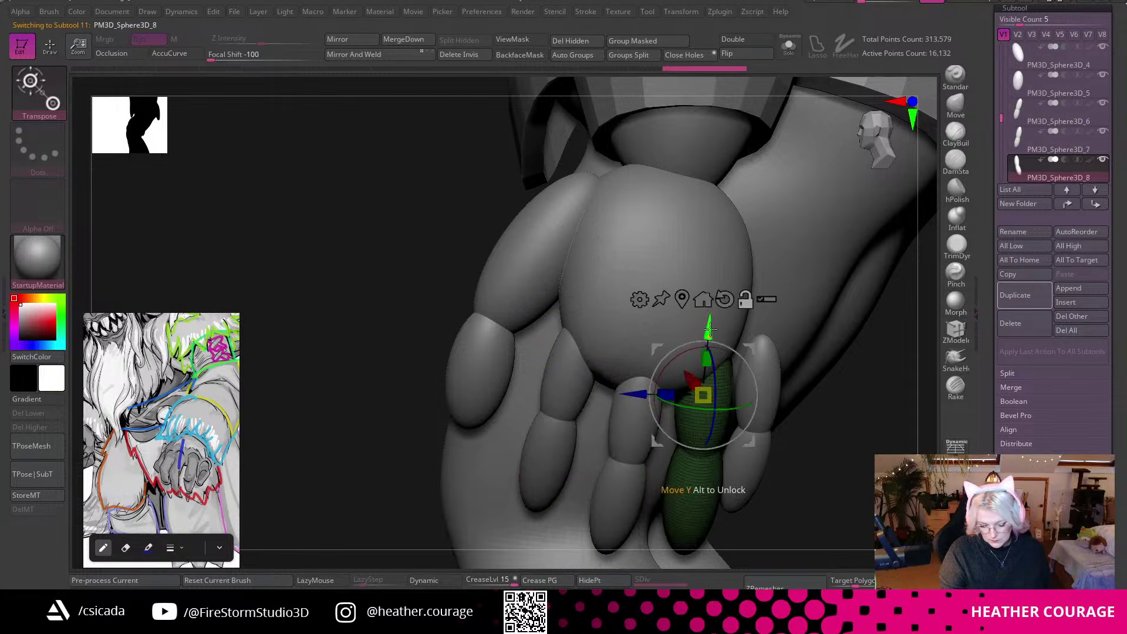
drag(711, 310, 713, 283)
drag(713, 360, 714, 369)
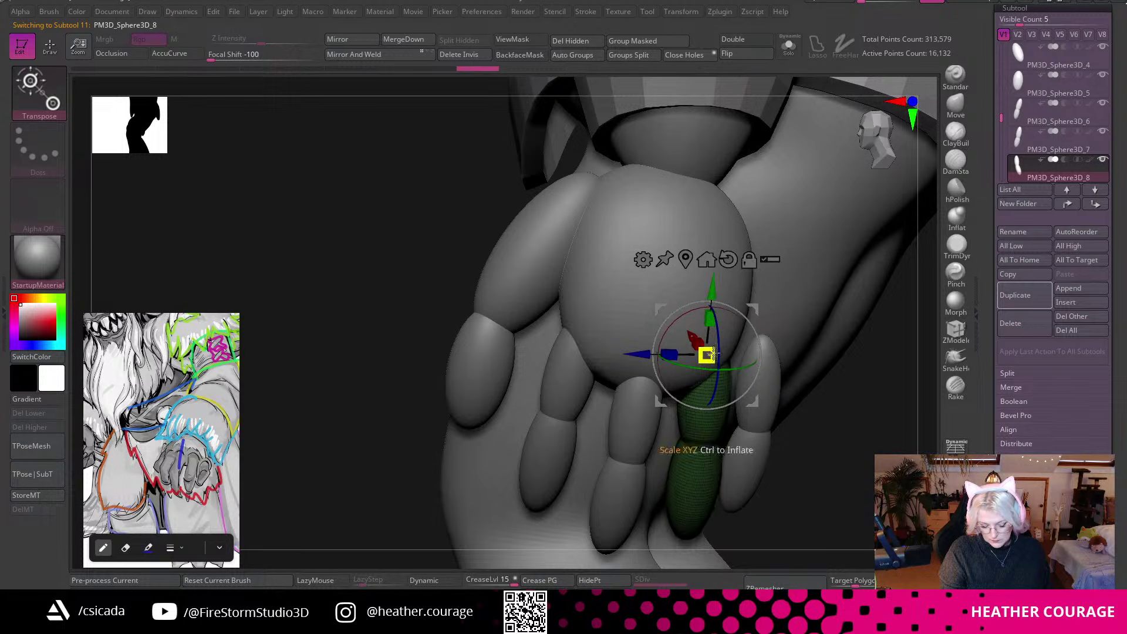
Shift the second and third fingers sideways toward the thumb to even out their spacing.
alt+click(640, 419)
drag(863, 420, 812, 424)
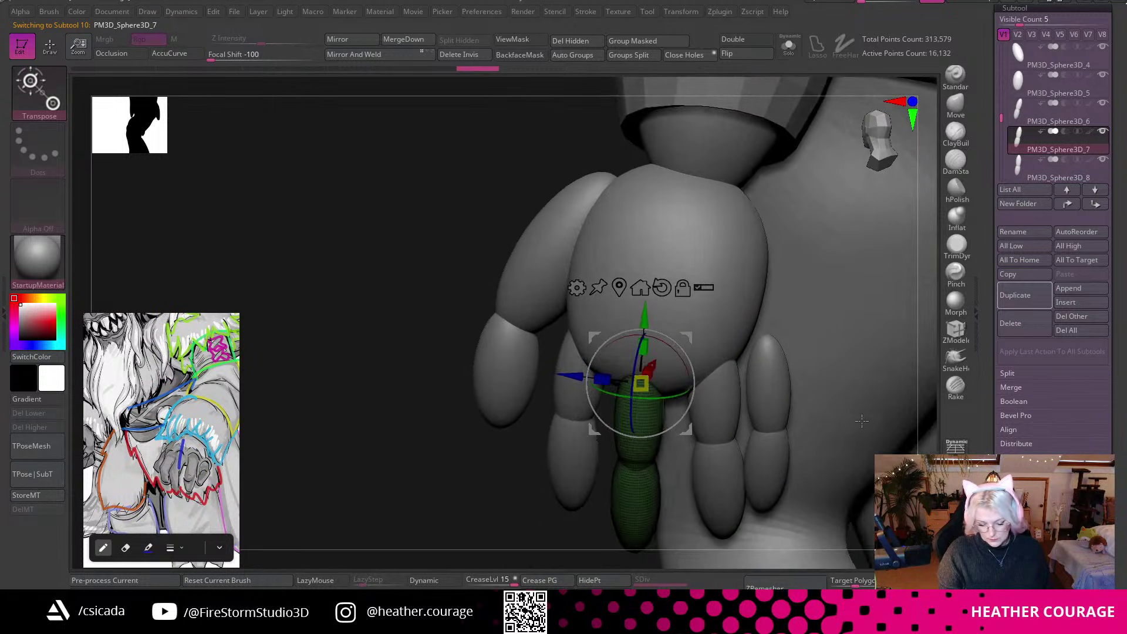
drag(572, 375, 562, 375)
alt+click(707, 411)
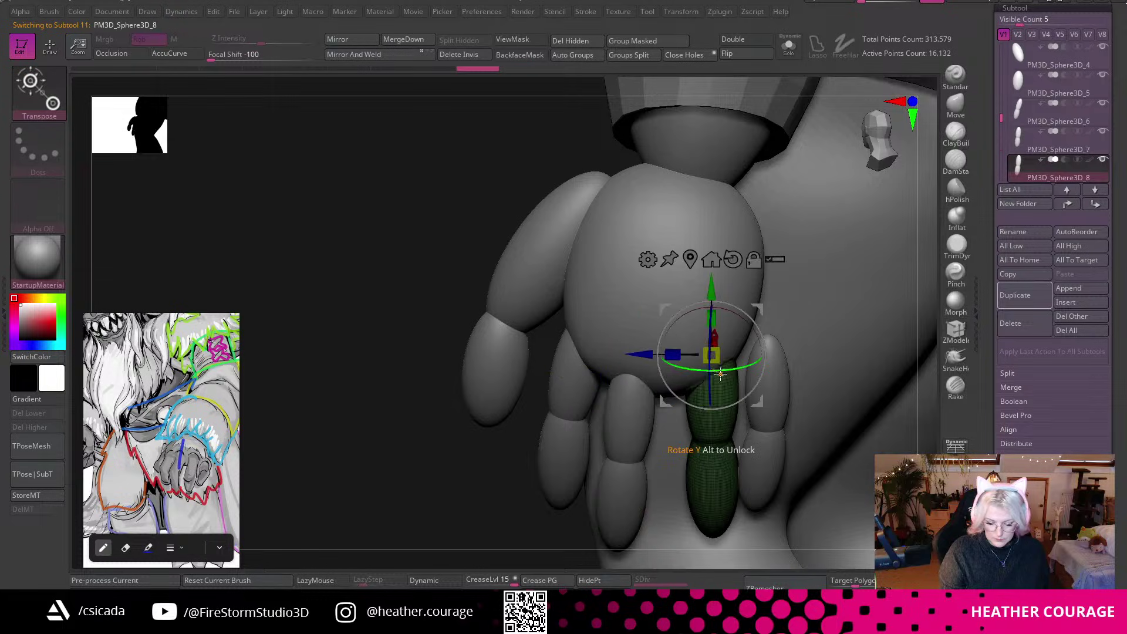
drag(642, 356, 624, 356)
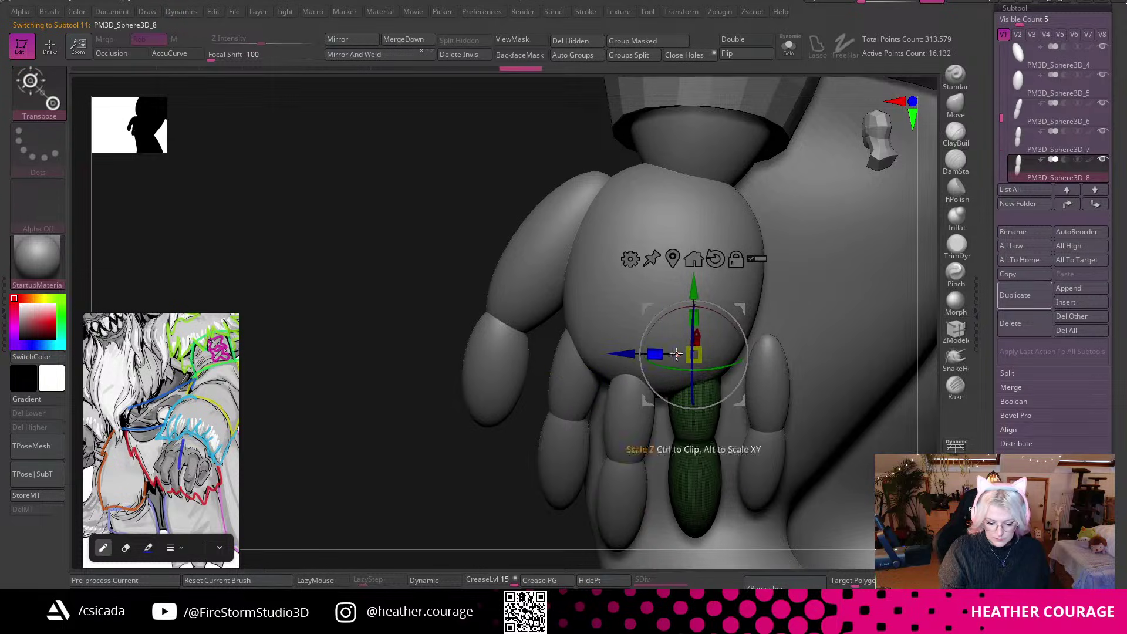
Move the little finger closer to the outer edge of the palm.
alt+click(775, 389)
drag(728, 329, 710, 320)
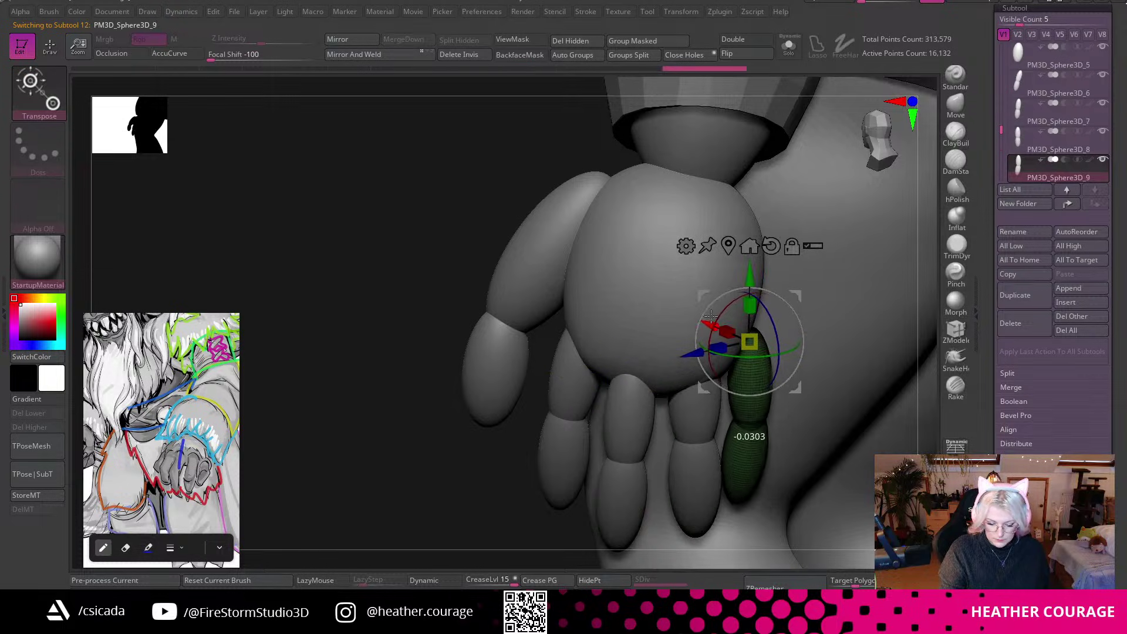
drag(428, 503, 564, 446)
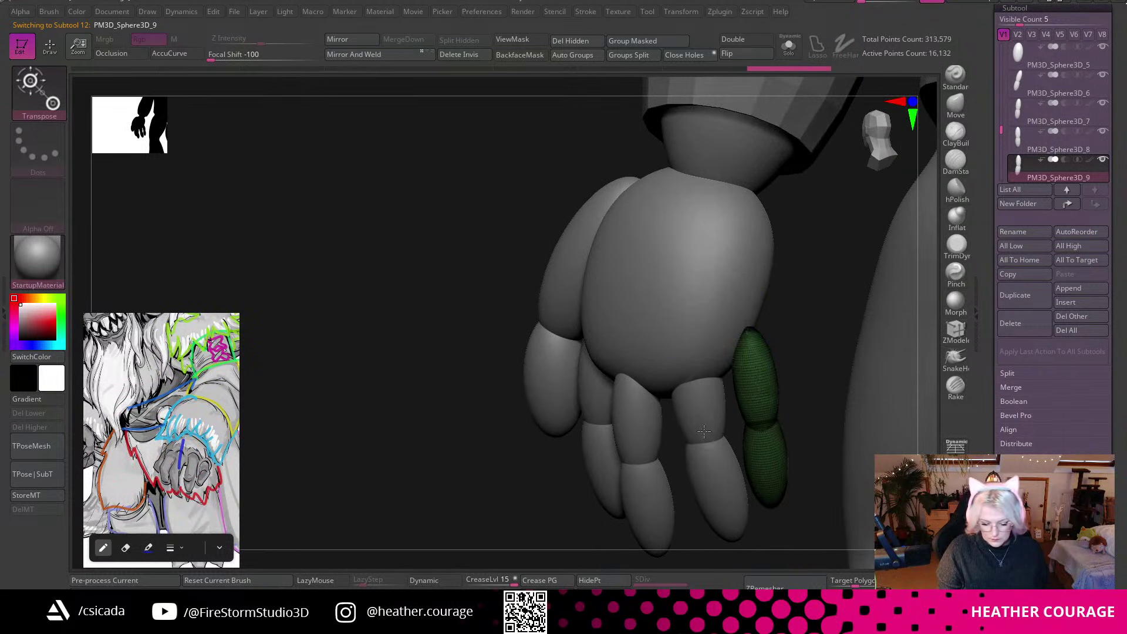
Lower and straighten the third finger, shift it toward the second and nudge the little finger inward.
alt+click(680, 399)
drag(688, 282, 684, 297)
drag(636, 375, 628, 375)
alt+click(764, 391)
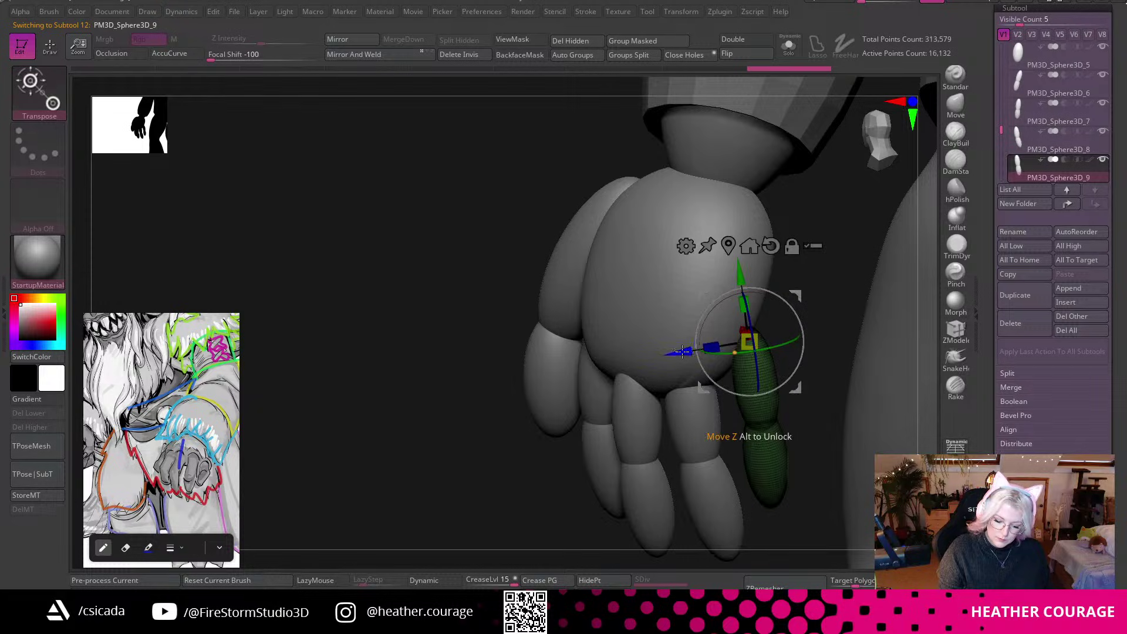
drag(686, 350, 682, 350)
Merge the four separate fingers into a single subtool.
alt+drag(828, 312, 810, 273)
alt+drag(828, 211, 875, 340)
alt+drag(836, 303, 798, 324)
drag(836, 382, 792, 376)
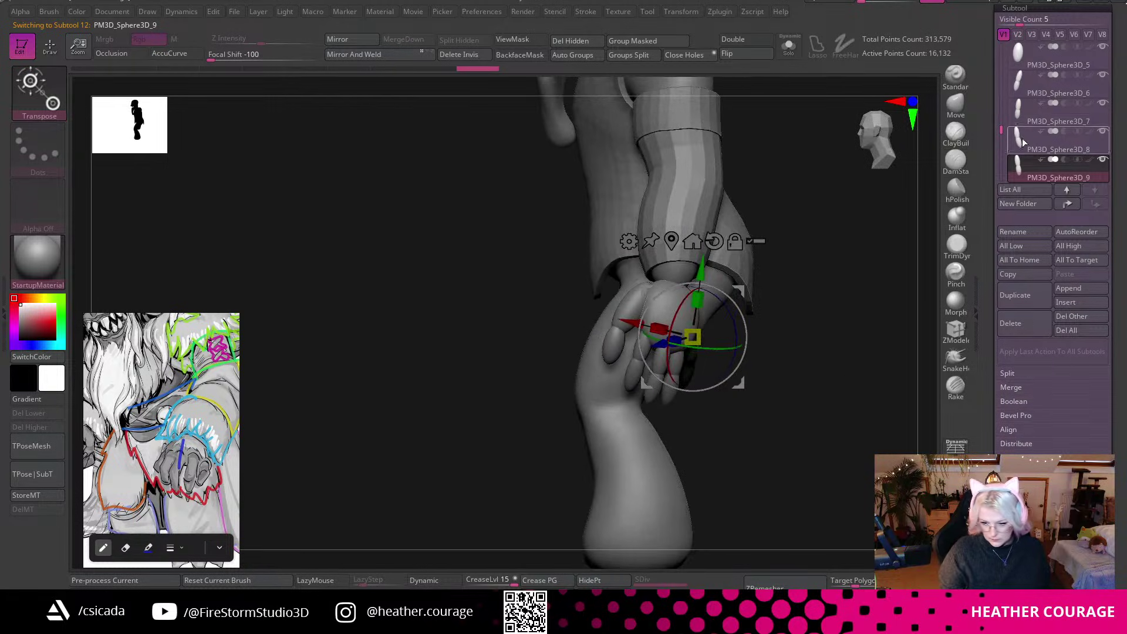
click(411, 40)
click(411, 40)
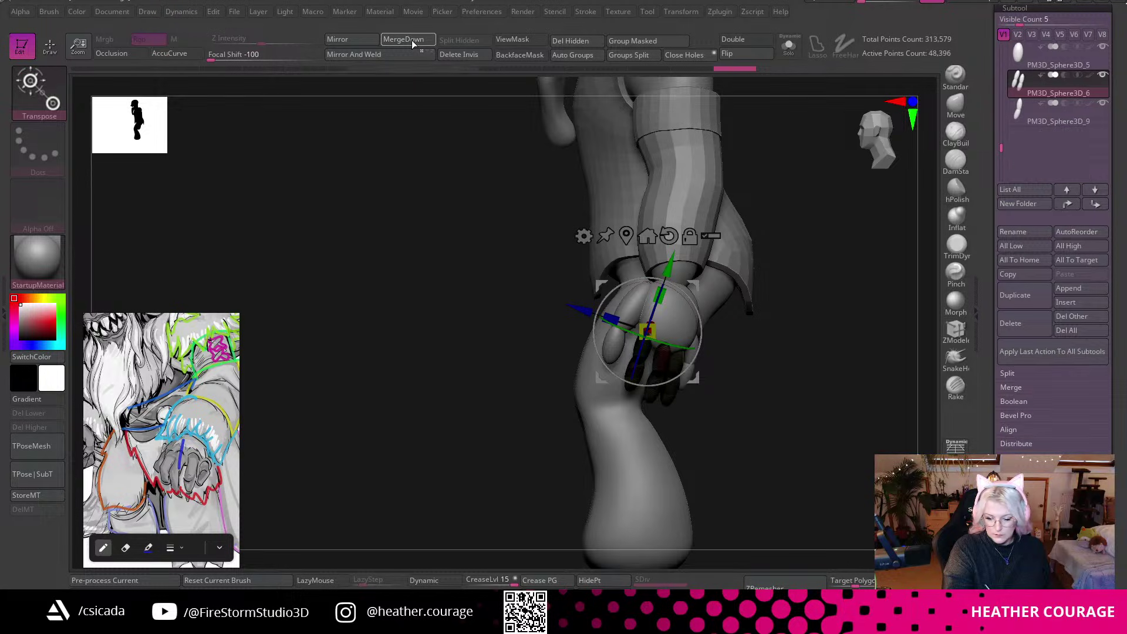
click(410, 40)
Merge the two thumb segments into a single subtool.
click(1028, 57)
alt+drag(820, 430, 865, 410)
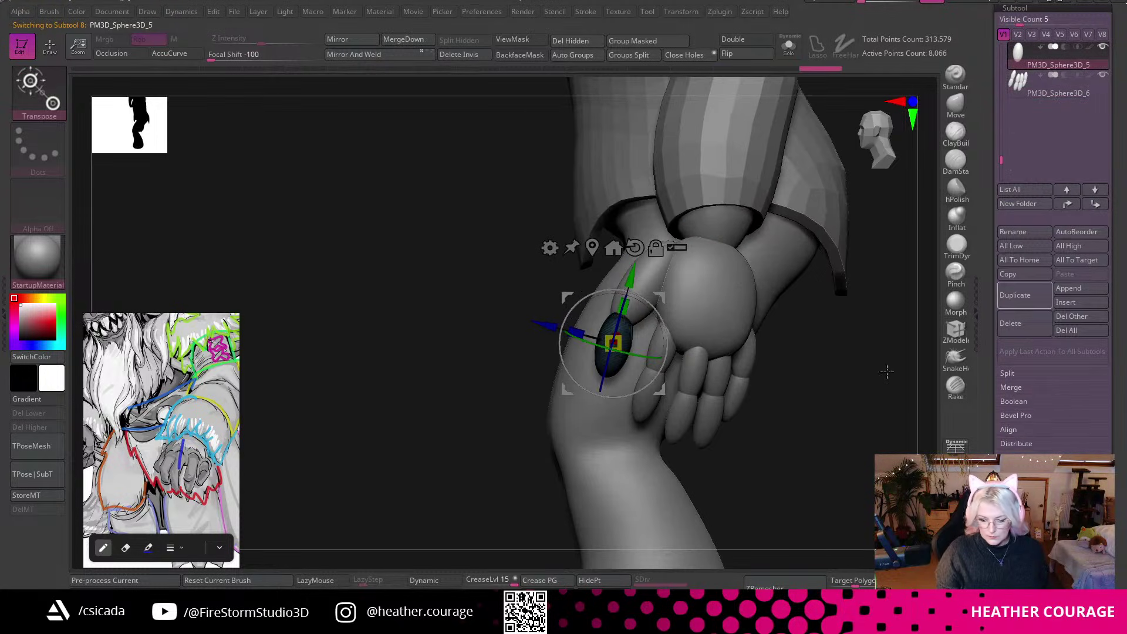
drag(1003, 158, 1001, 125)
click(1026, 80)
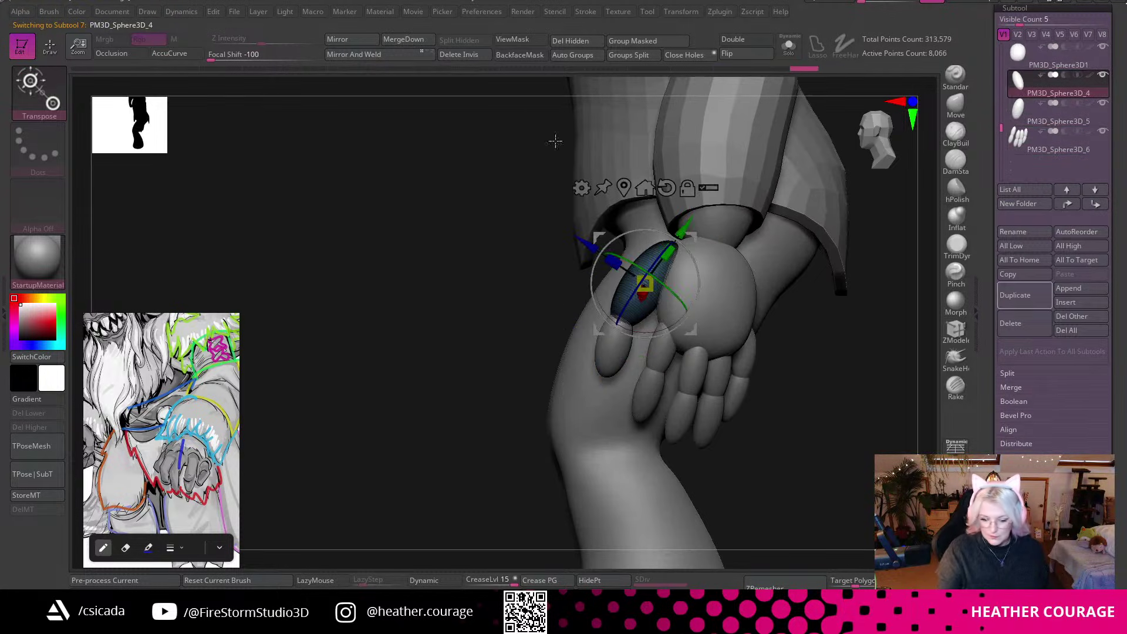
click(418, 41)
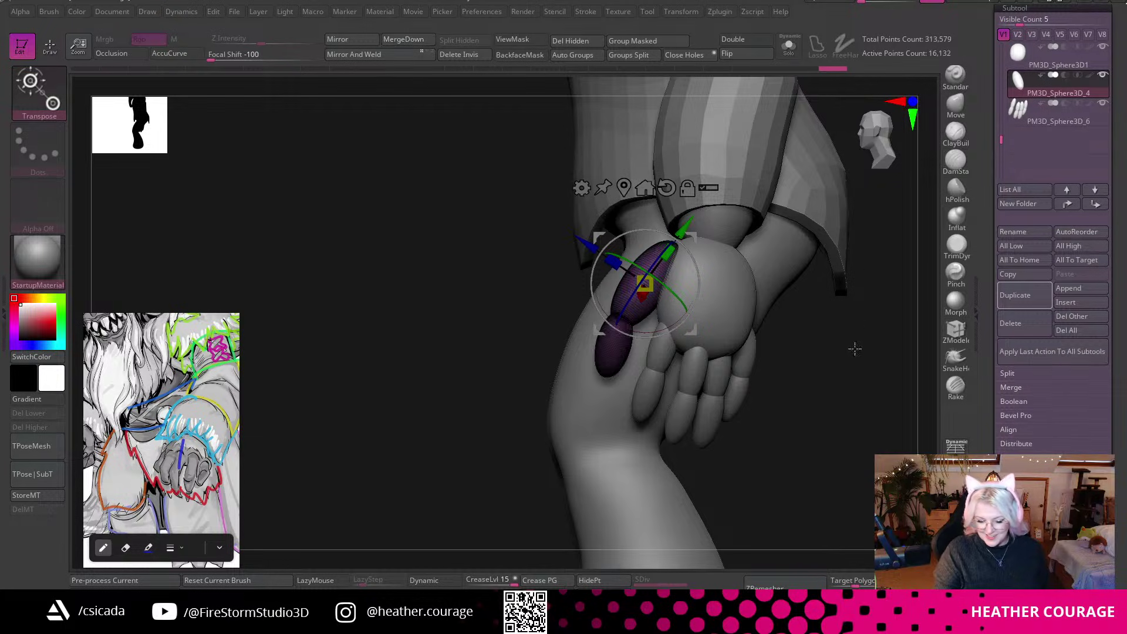
Merge the palm, thumb and fingers into one hand subtool and check it against the whole body.
shift+drag(856, 327, 855, 382)
click(1023, 63)
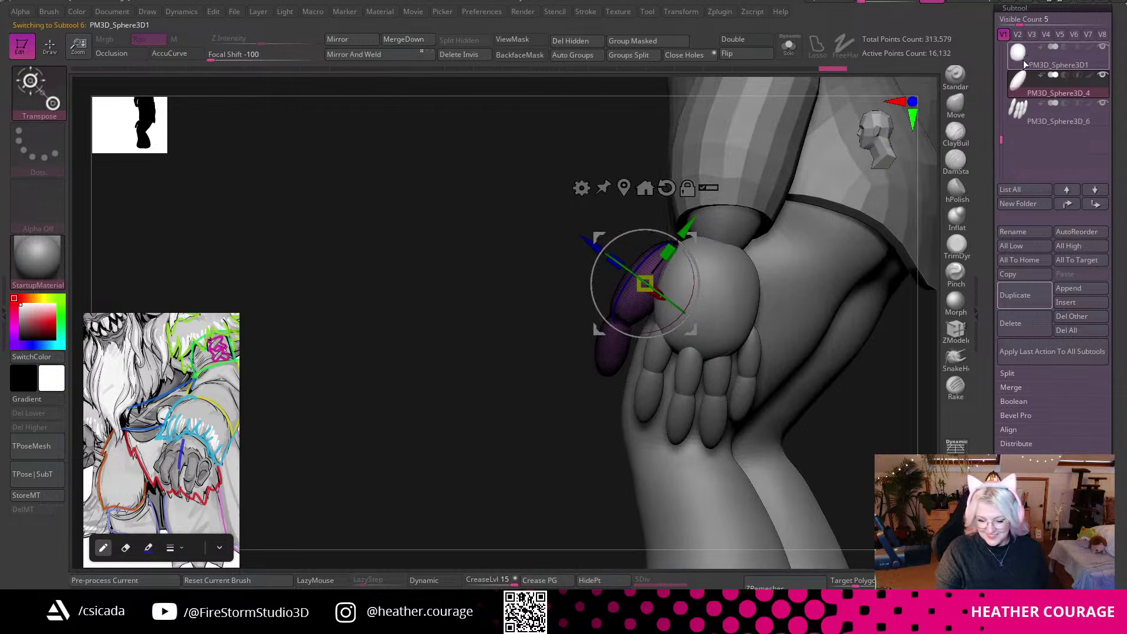
click(413, 40)
alt+drag(713, 219, 716, 187)
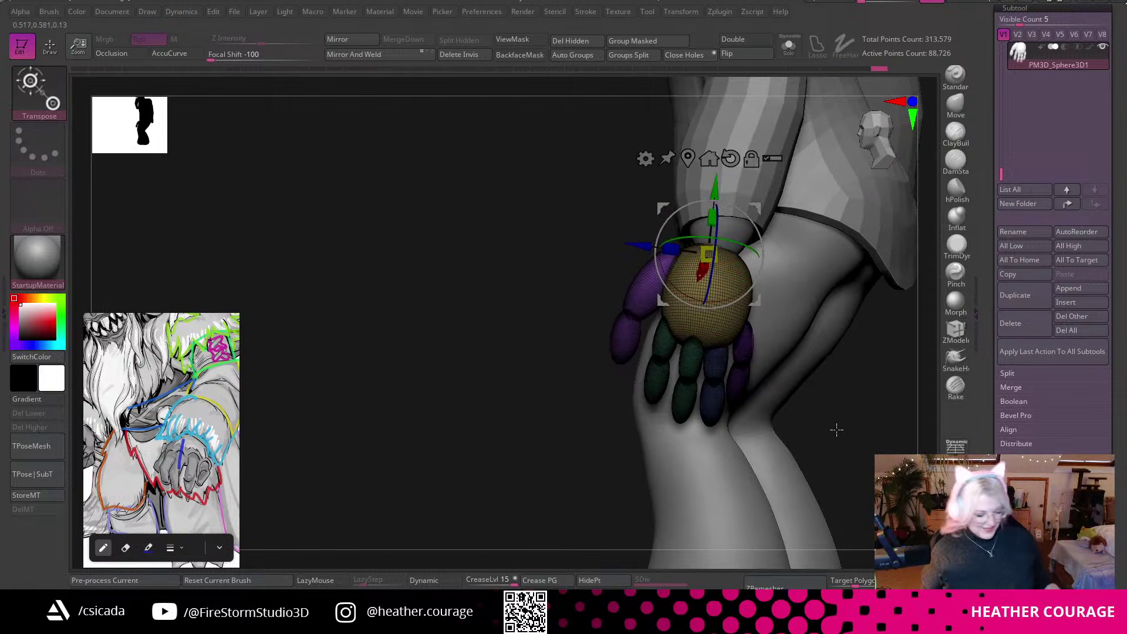
drag(857, 427, 883, 142)
drag(864, 411, 839, 407)
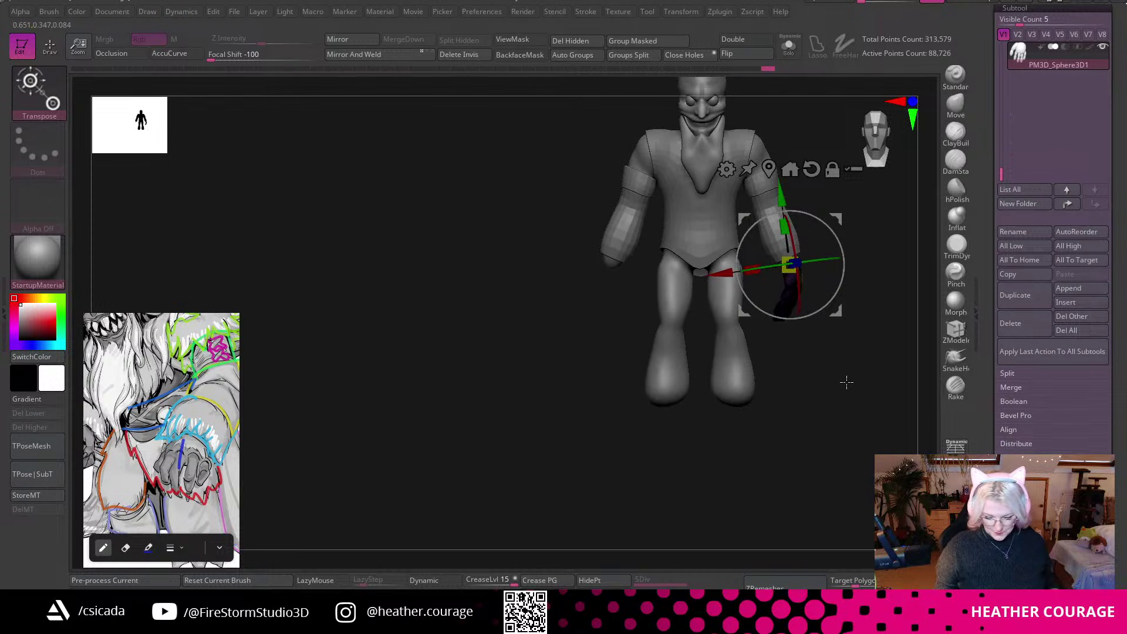
alt+drag(840, 358, 824, 446)
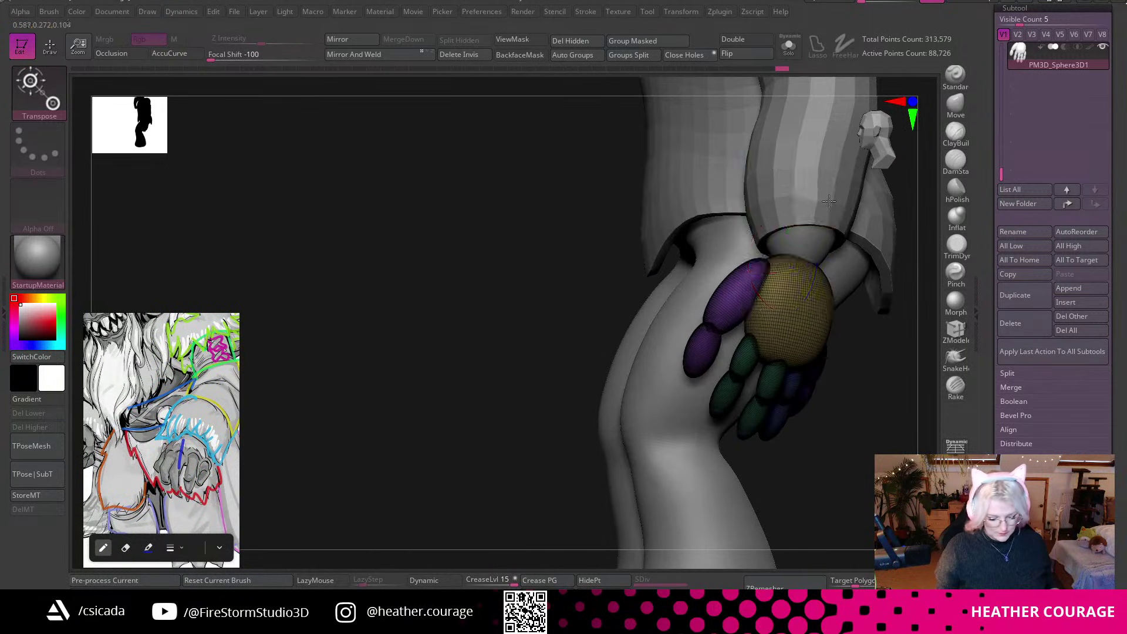
Make the sleeves the active subtool and switch to the Move Topological brush.
alt+click(828, 211)
drag(827, 232, 736, 524)
key(b)
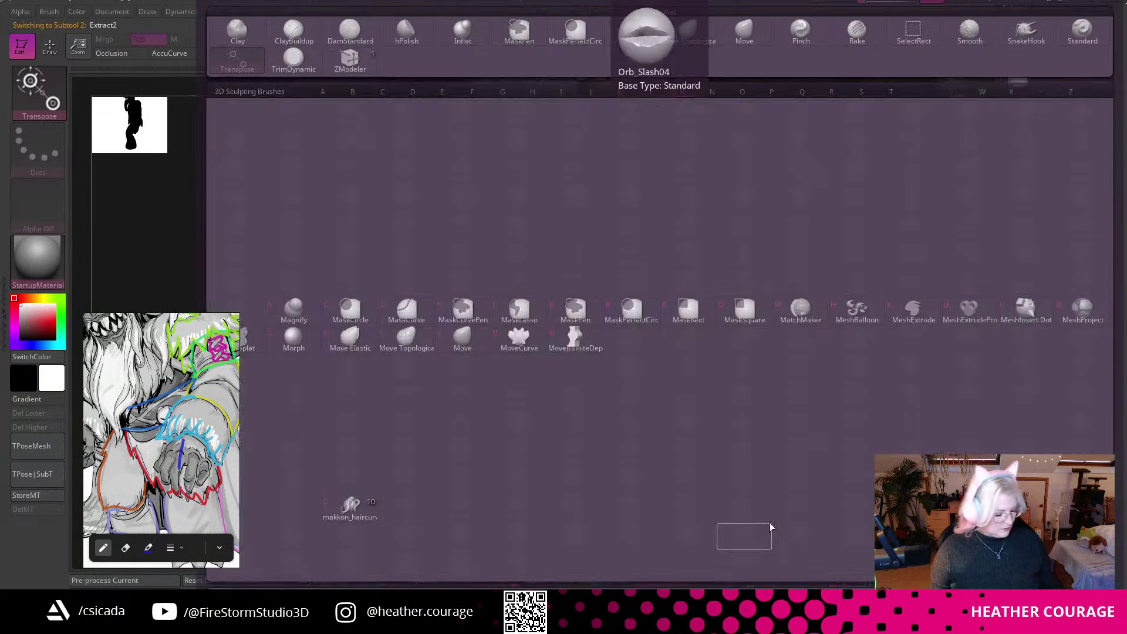
key(m)
key(t)
key(space)
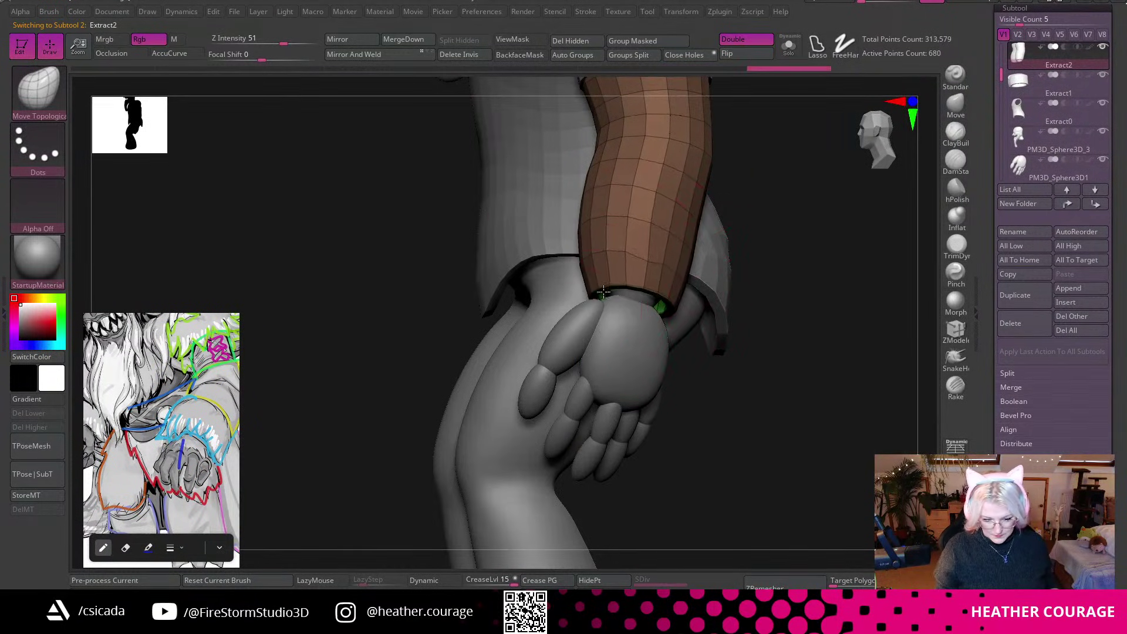
Try widening the vest's shoulder edges with the Move Topological brush and undo the changes.
alt+drag(794, 240, 788, 335)
alt+click(615, 232)
mouse_move(745, 259)
mouse_down()
mouse_move(652, 252)
mouse_move(709, 272)
mouse_move(681, 280)
mouse_move(781, 305)
mouse_move(835, 289)
mouse_move(702, 273)
mouse_up()
alt+click(624, 184)
mouse_move(805, 217)
alt+mouse_down()
mouse_move(787, 189)
mouse_move(793, 199)
mouse_move(644, 193)
mouse_move(666, 190)
mouse_move(659, 204)
mouse_move(680, 241)
alt+mouse_up()
key(ctrl+z)
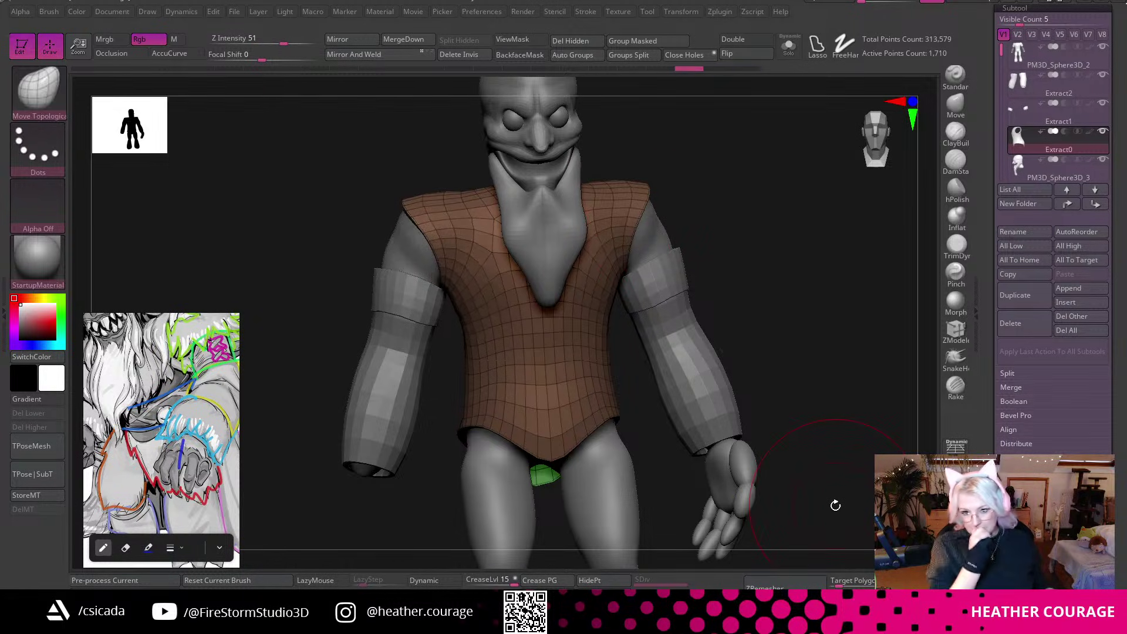
key(ctrl)
key(ctrl+z)
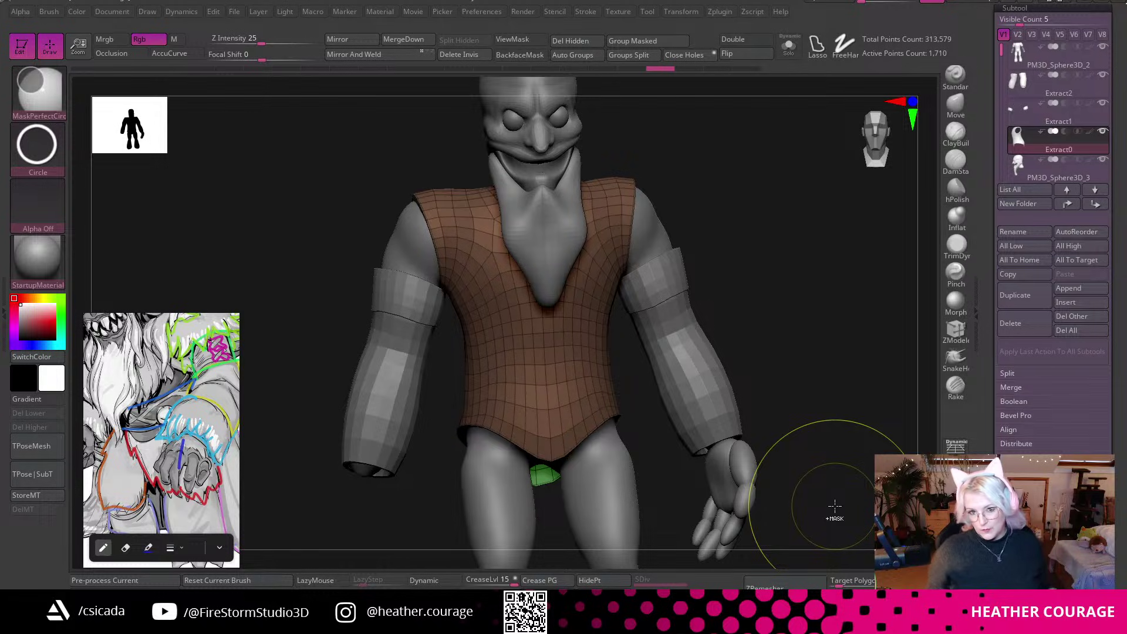
key(ctrl+z)
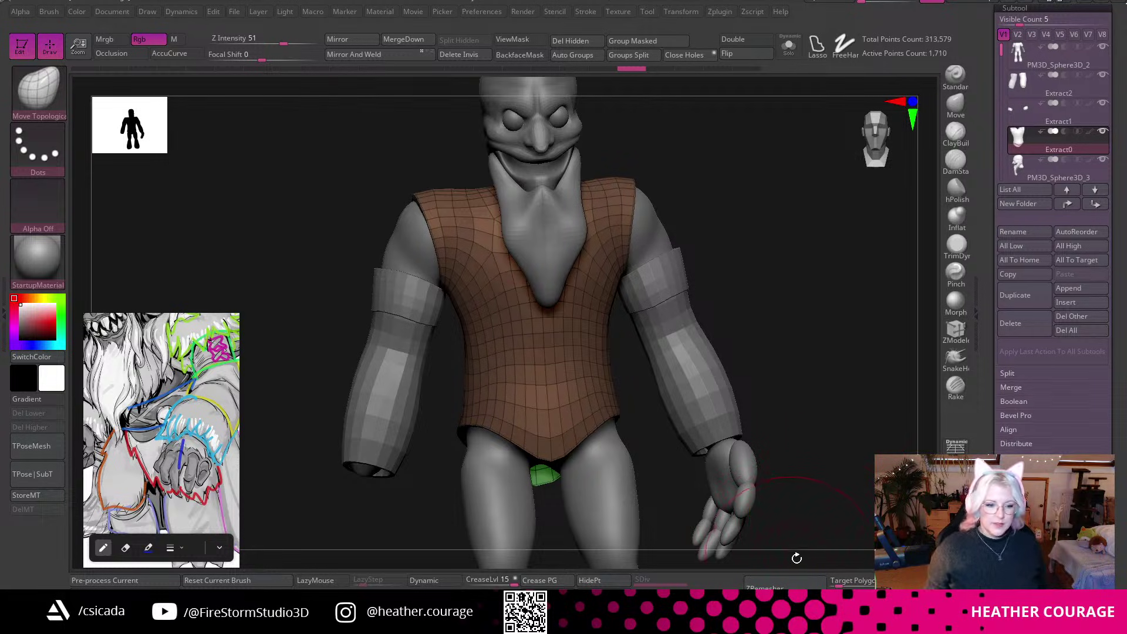
Make the body mesh the active subtool and isolate it from the clothing and hand.
mouse_move(816, 328)
mouse_down()
mouse_move(827, 323)
mouse_move(887, 148)
mouse_up()
alt+drag(845, 357, 820, 314)
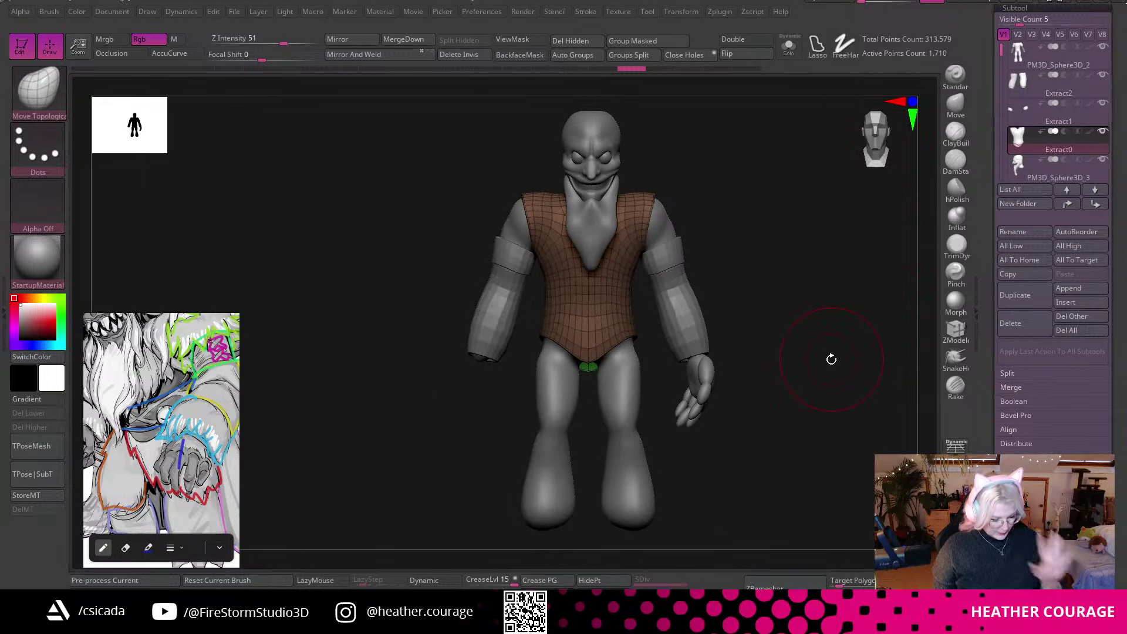
alt+drag(784, 416, 842, 252)
alt+click(647, 477)
key(space)
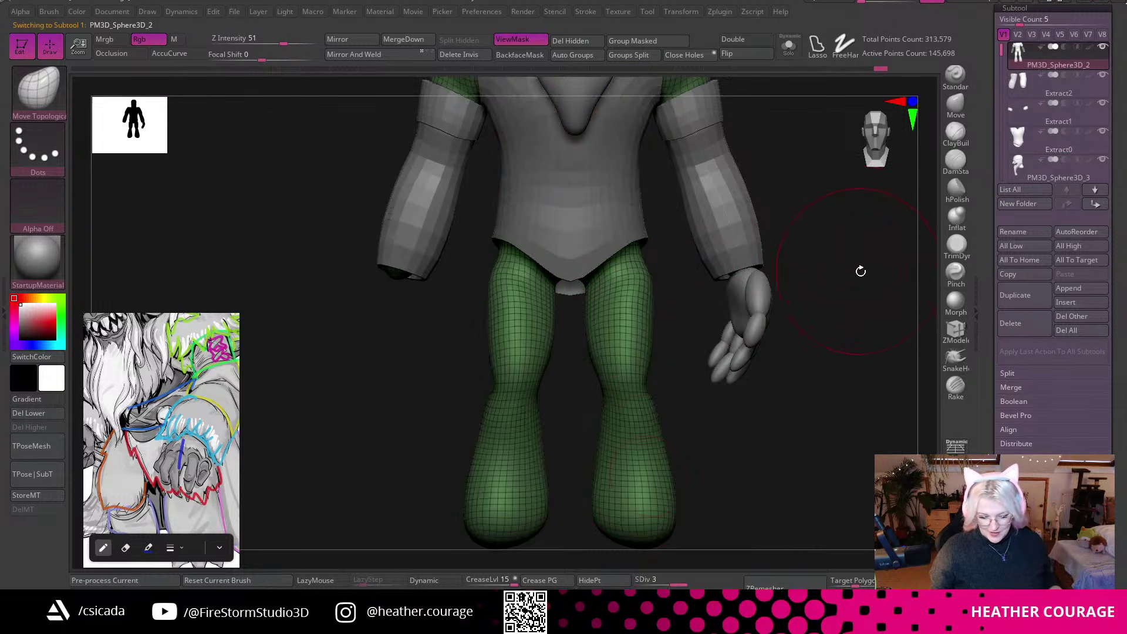
key(space)
drag(857, 321, 841, 321)
mouse_move(788, 408)
alt+mouse_down()
mouse_move(834, 399)
mouse_move(817, 416)
alt+mouse_up()
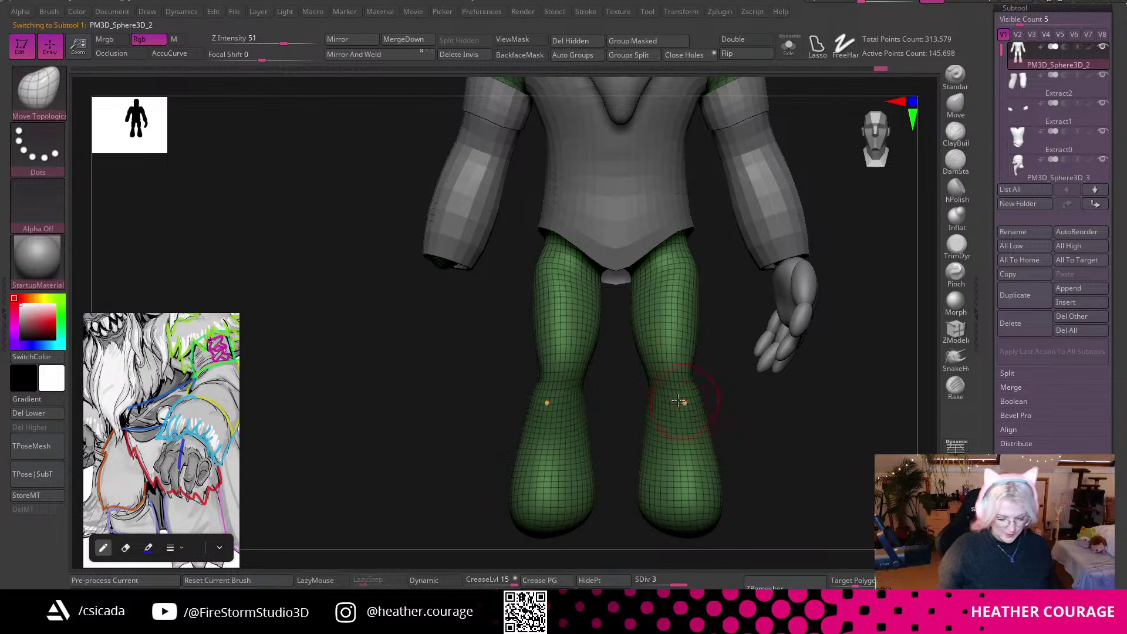
click(789, 45)
Mask the body from the waist down to the knees on both legs using the Lasso mask stroke.
key(ctrl)
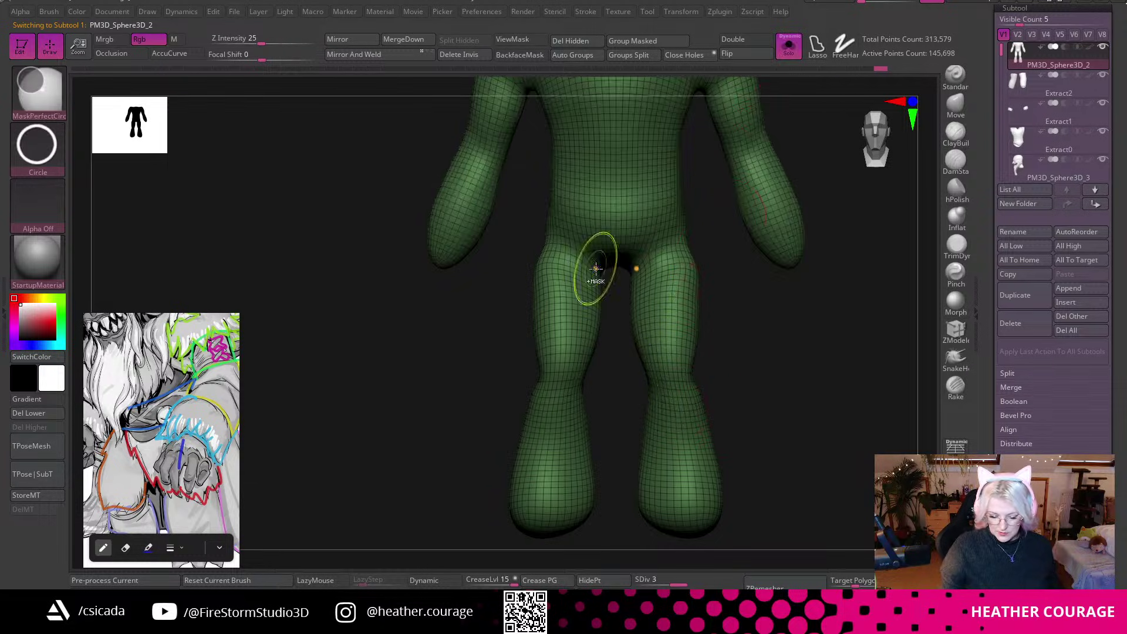
ctrl+click(525, 199)
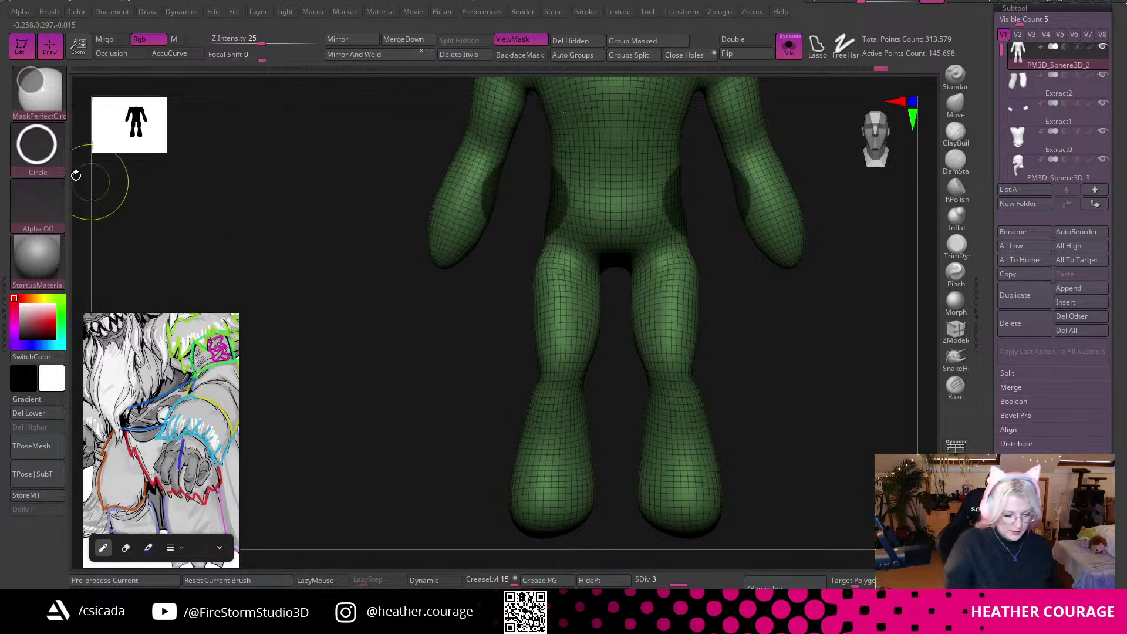
click(37, 147)
click(37, 147)
click(216, 188)
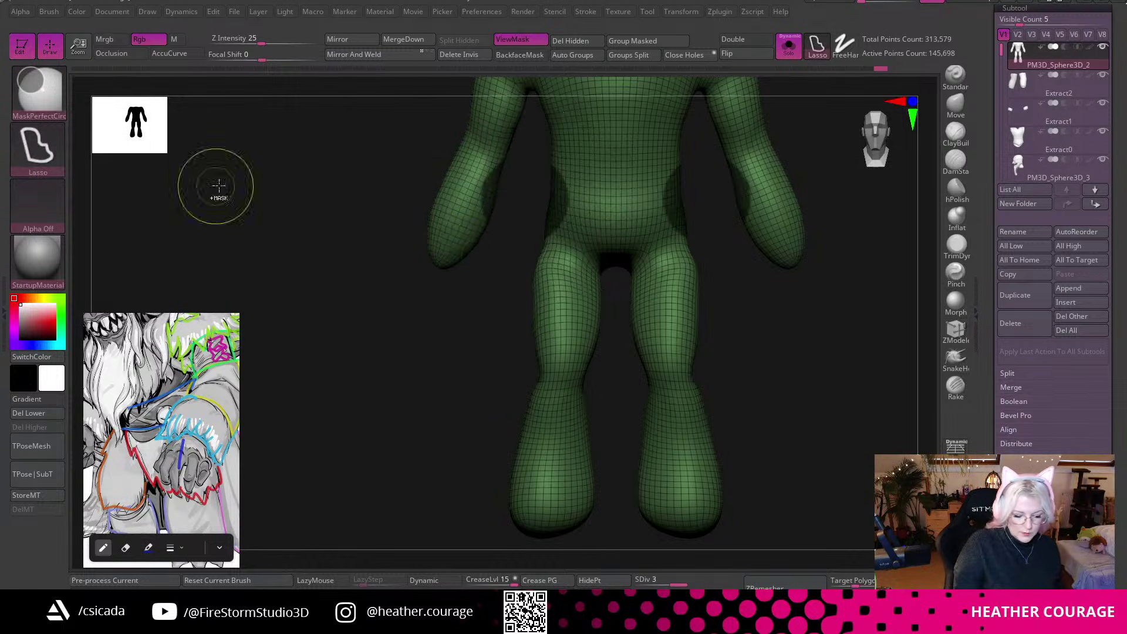
mouse_move(543, 226)
ctrl+mouse_down()
mouse_move(713, 368)
mouse_move(703, 380)
mouse_move(531, 393)
ctrl+mouse_up()
mouse_move(813, 374)
mouse_down()
mouse_move(813, 409)
mouse_move(787, 435)
mouse_move(804, 443)
mouse_move(768, 443)
mouse_move(825, 410)
mouse_move(800, 261)
mouse_up()
mouse_move(612, 219)
ctrl+mouse_down()
mouse_move(548, 254)
mouse_move(554, 176)
mouse_move(757, 247)
ctrl+mouse_up()
mouse_move(781, 411)
mouse_down()
mouse_move(888, 405)
mouse_move(835, 455)
mouse_up()
drag(886, 171, 887, 177)
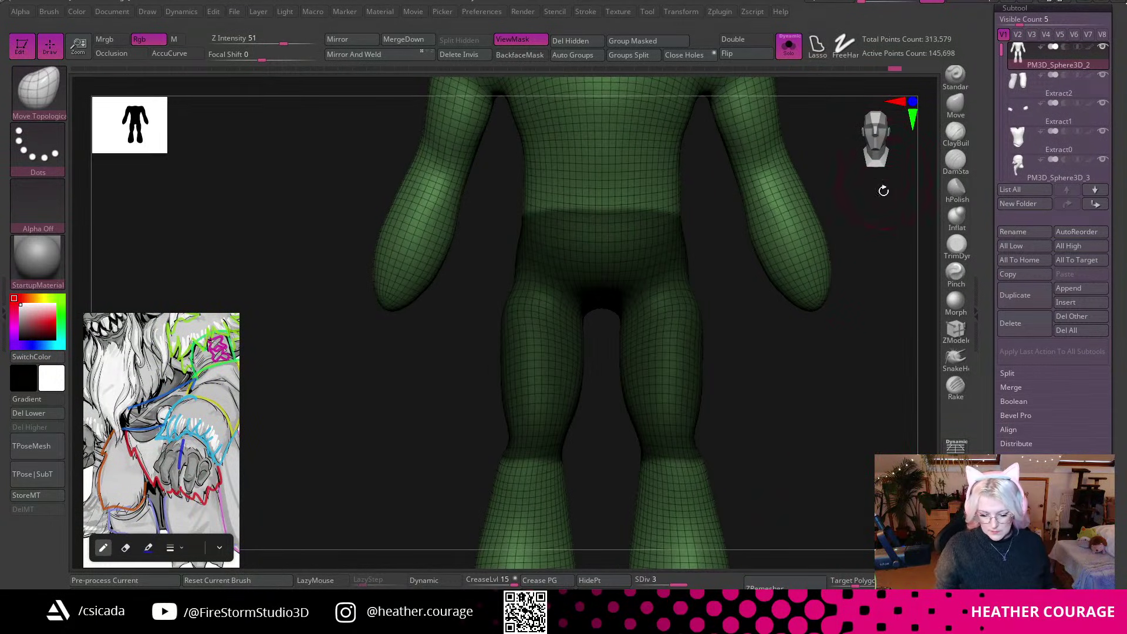
Extract the masked hips and thighs as a separate trousers mesh, clear the mask and run ZRemesher on it.
click(957, 282)
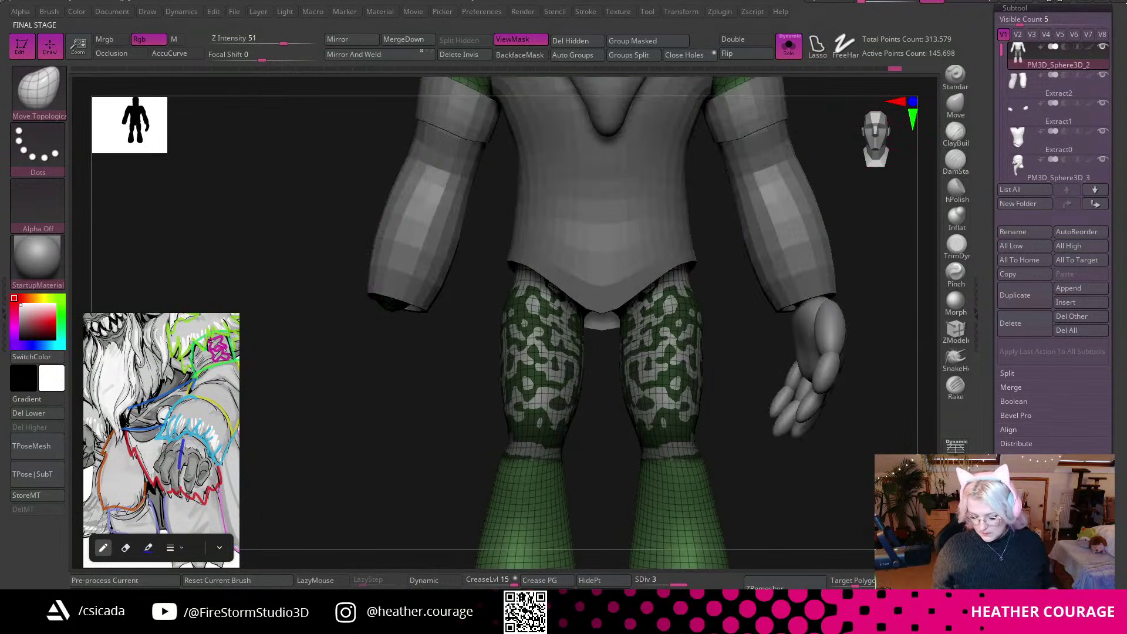
ctrl+drag(826, 381, 820, 518)
click(811, 587)
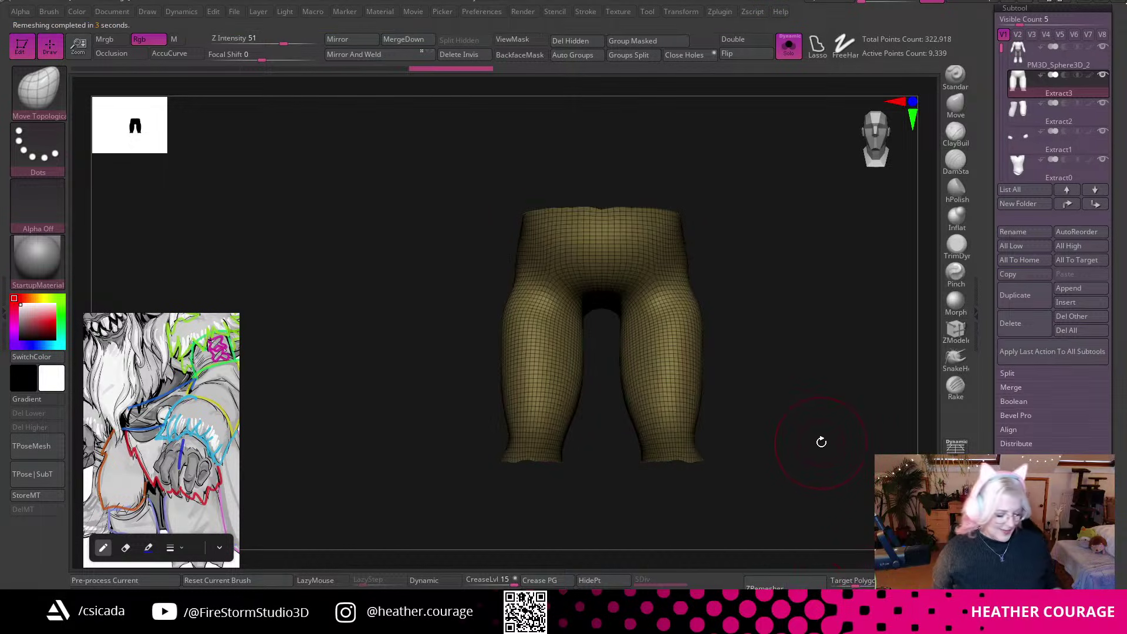
drag(788, 310, 822, 416)
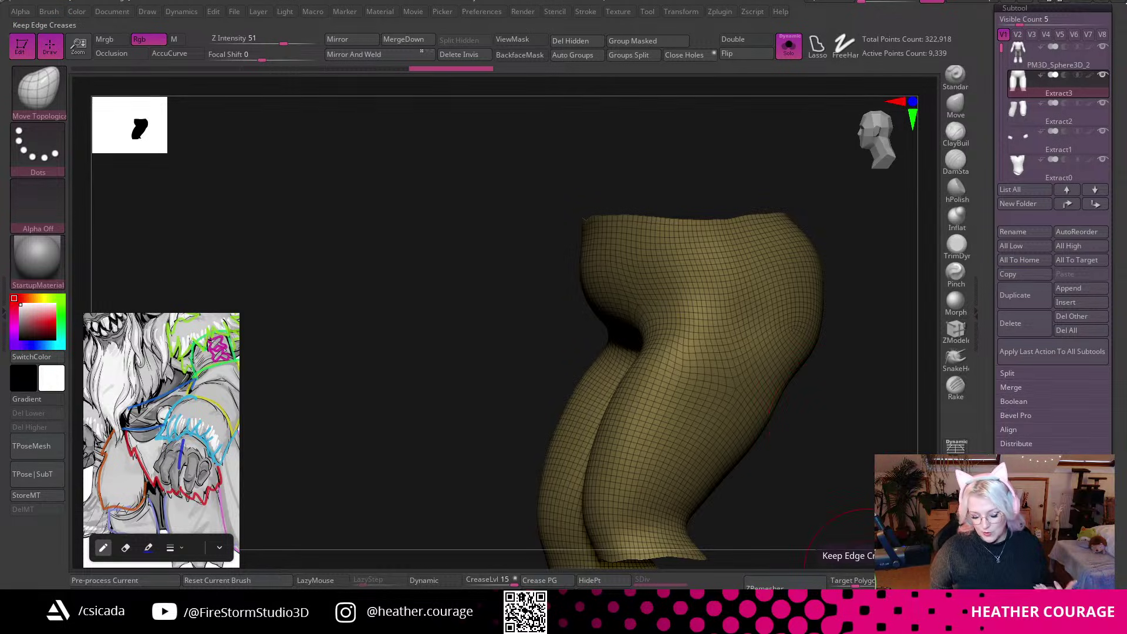
Try remeshing the trousers with a target polygon count of 0.1 and undo it.
drag(862, 585, 794, 585)
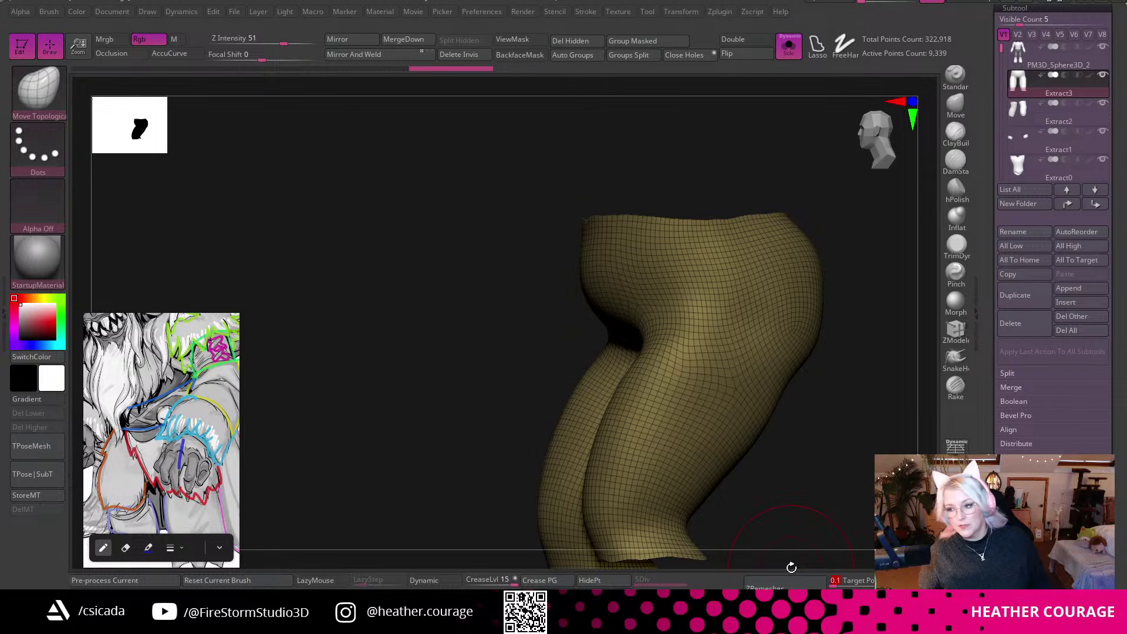
drag(835, 471, 869, 488)
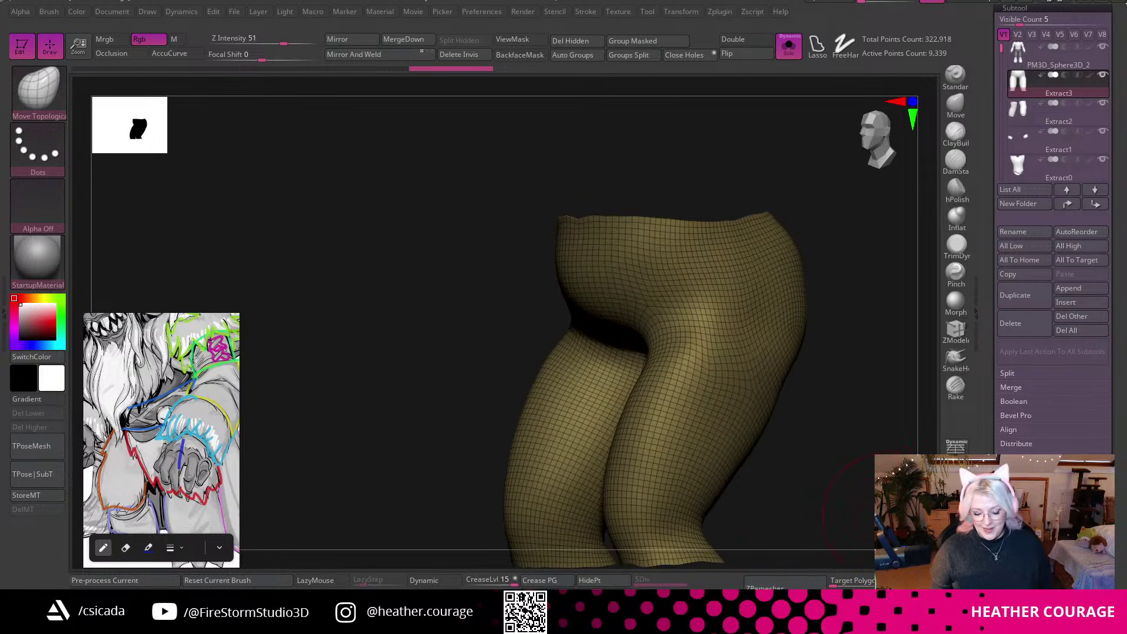
click(784, 585)
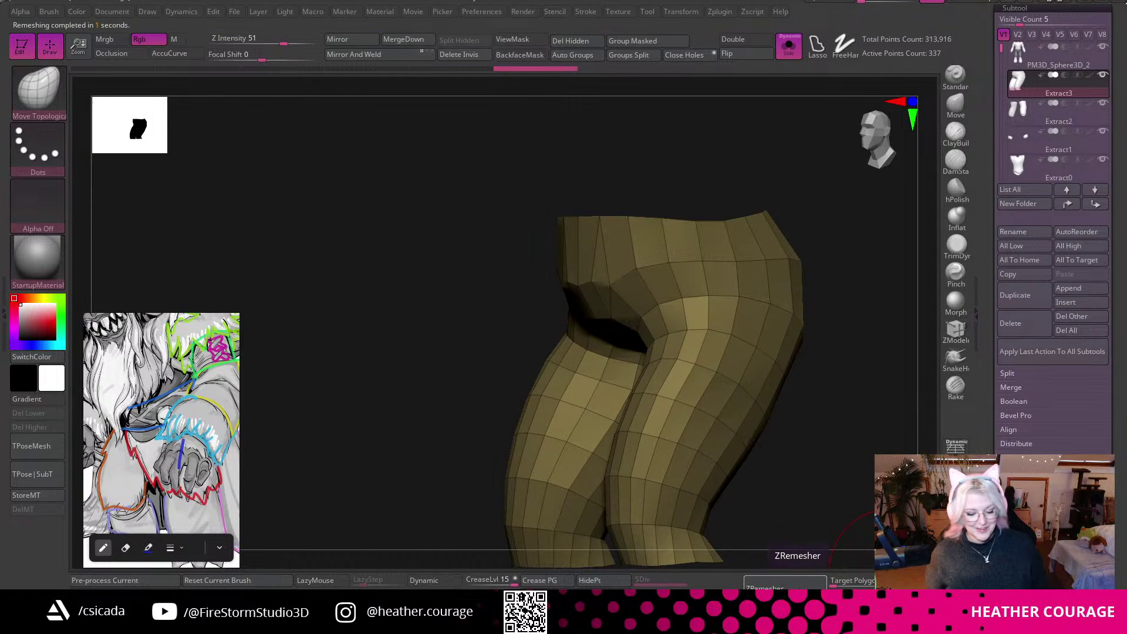
key(ctrl+z)
Remesh the trousers with a higher target polygon count, and again with a lower one for a coarser, even grid.
drag(833, 581, 847, 581)
click(801, 584)
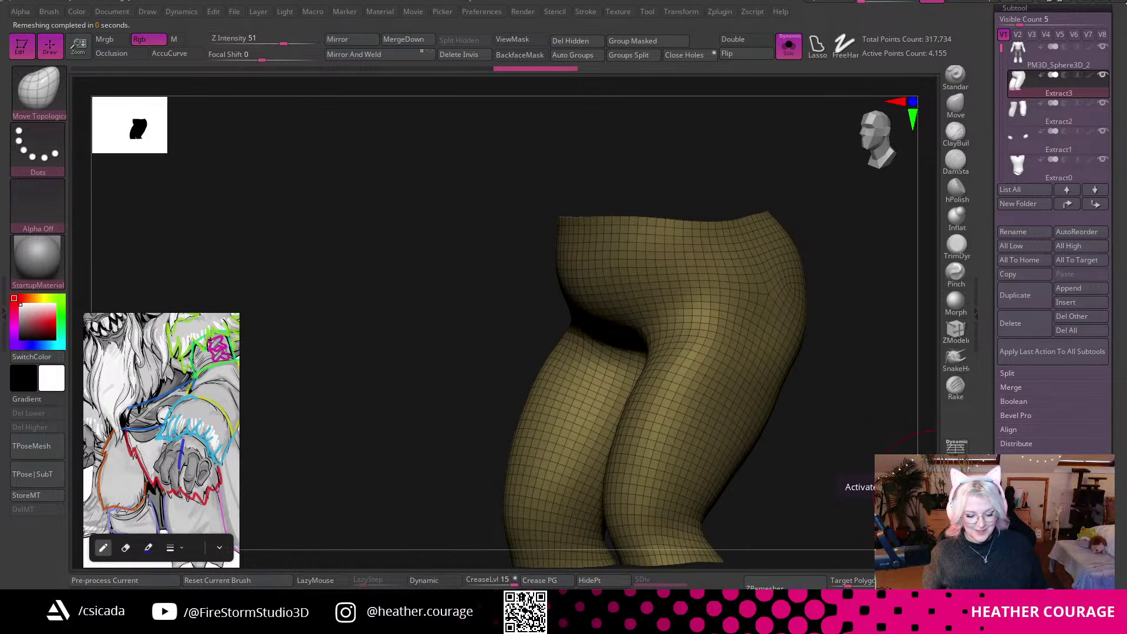
drag(842, 465, 828, 393)
drag(847, 581, 840, 582)
click(785, 584)
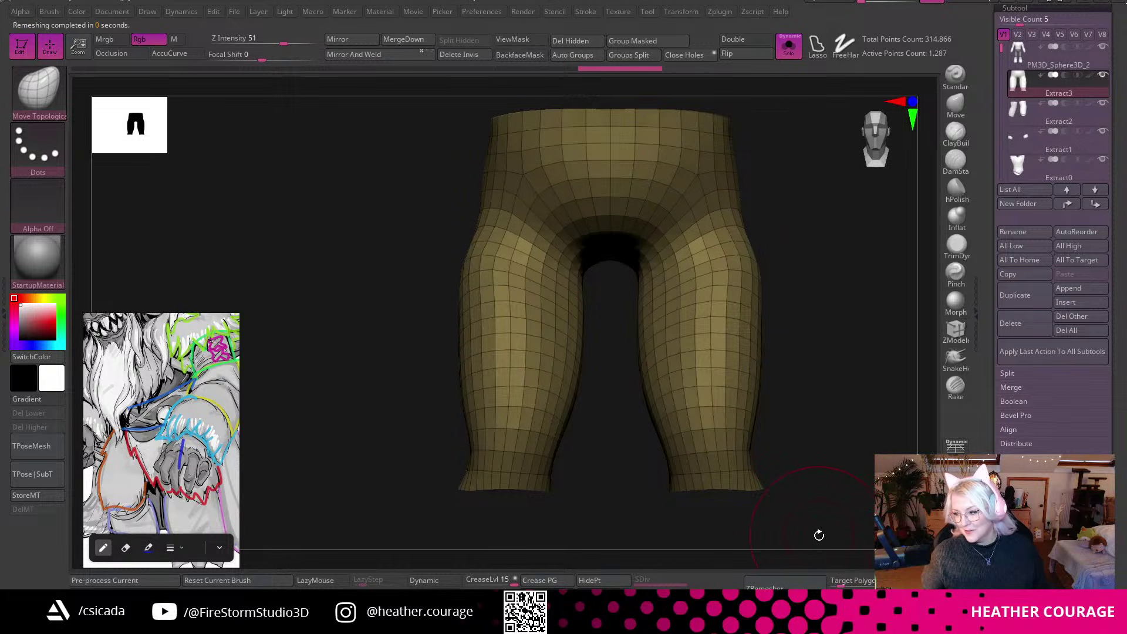
Give the trousers thickness by extruding the whole surface outward with the ZModeler brush.
drag(855, 513, 783, 557)
click(872, 143)
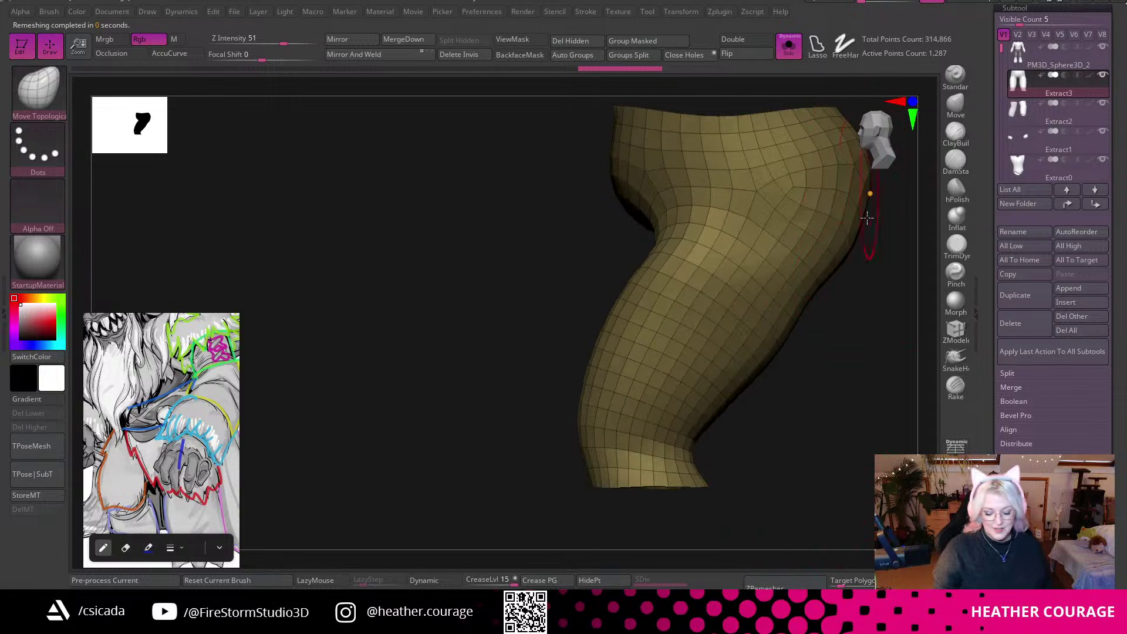
drag(812, 470, 835, 483)
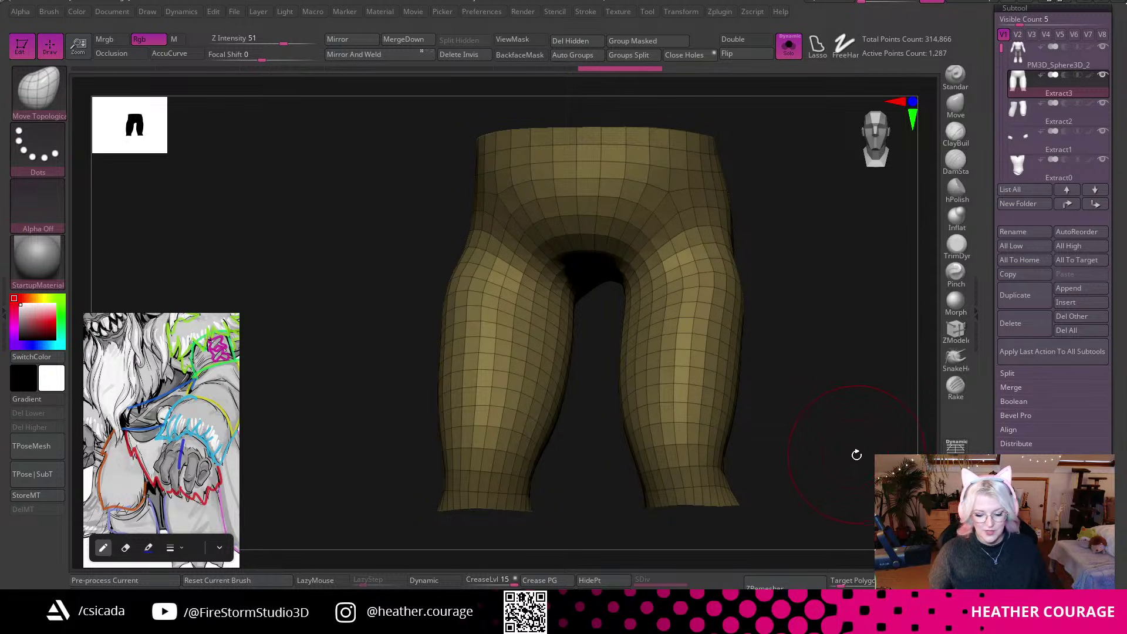
shift+drag(855, 453, 886, 411)
click(955, 333)
drag(798, 376, 854, 378)
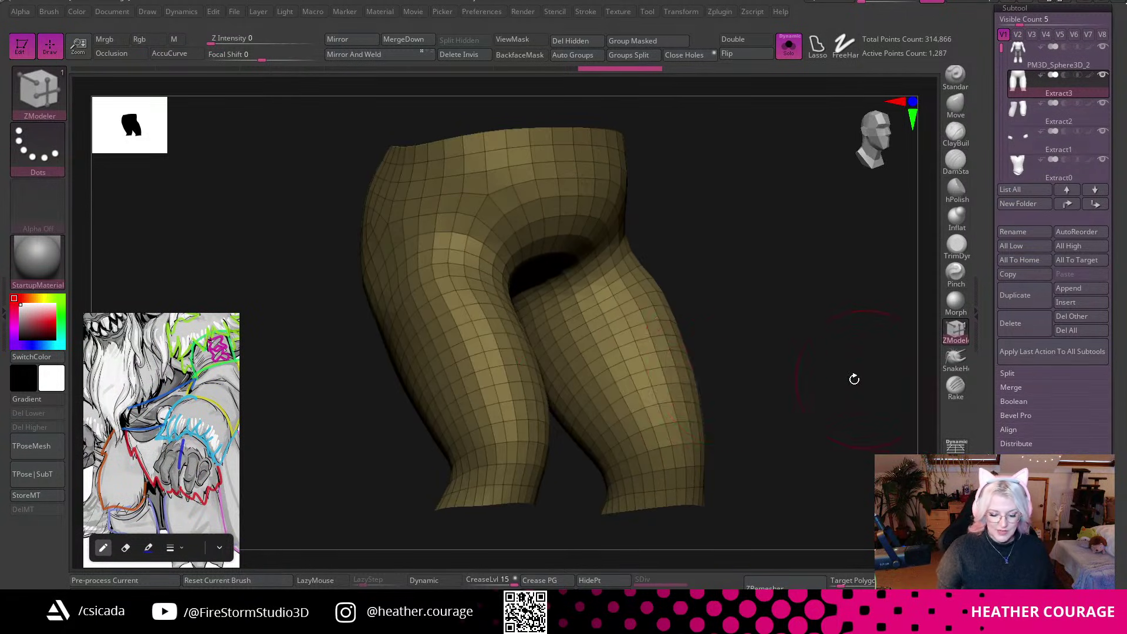
click(659, 360)
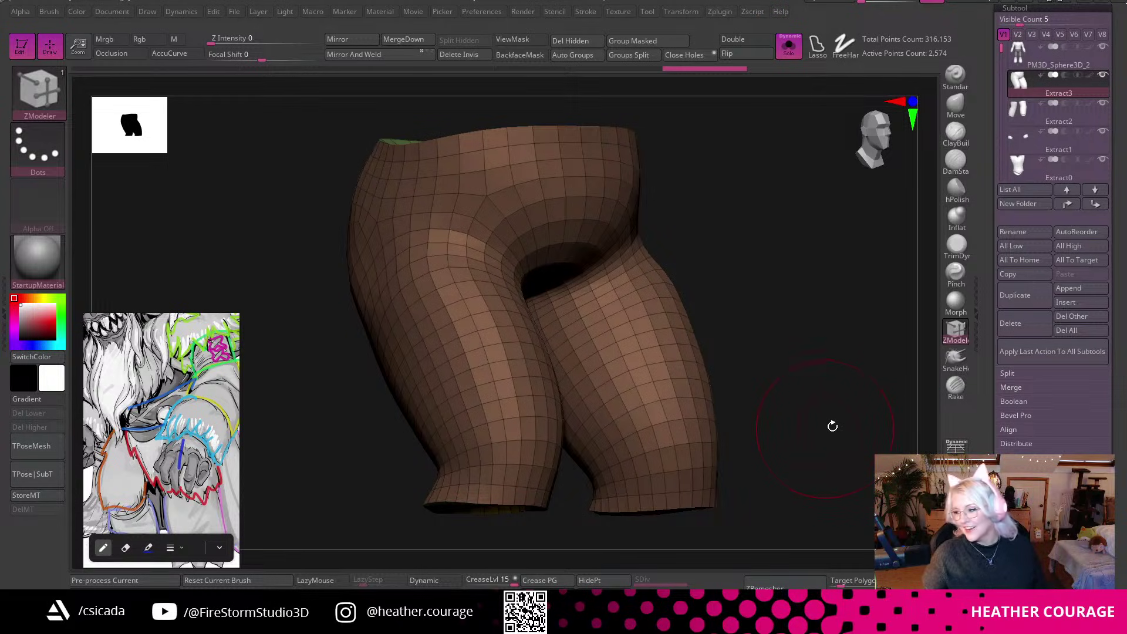
Try reshaping the trouser leg openings with the Move brush and undo the strokes.
drag(833, 425, 830, 399)
drag(868, 239, 936, 124)
click(955, 104)
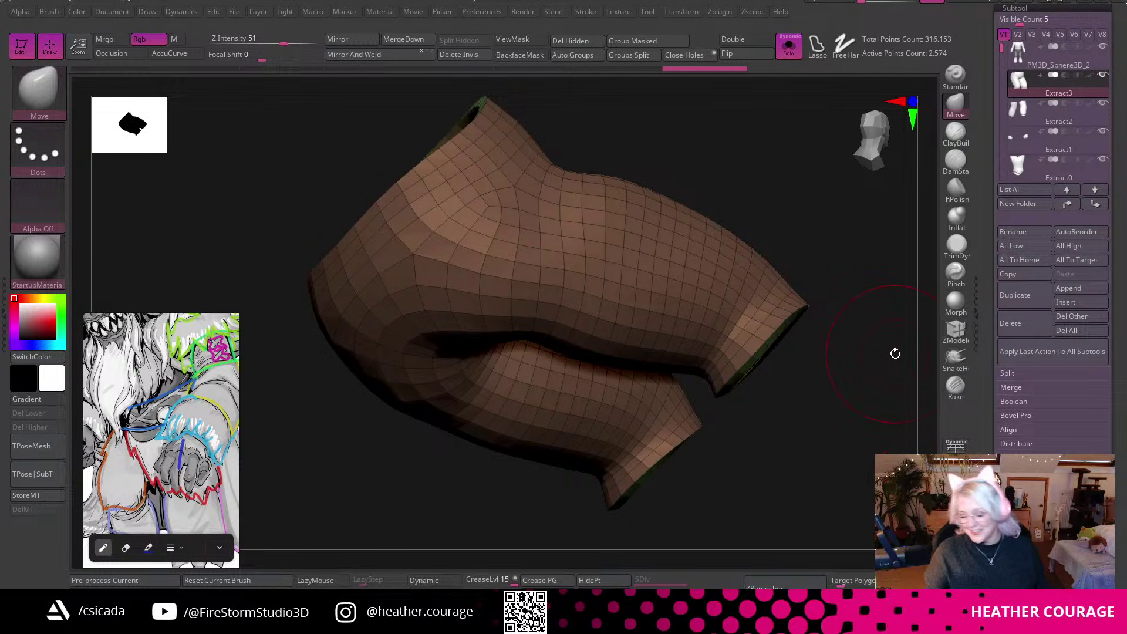
key(space)
mouse_move(832, 270)
mouse_down()
mouse_move(842, 269)
mouse_move(763, 332)
mouse_up()
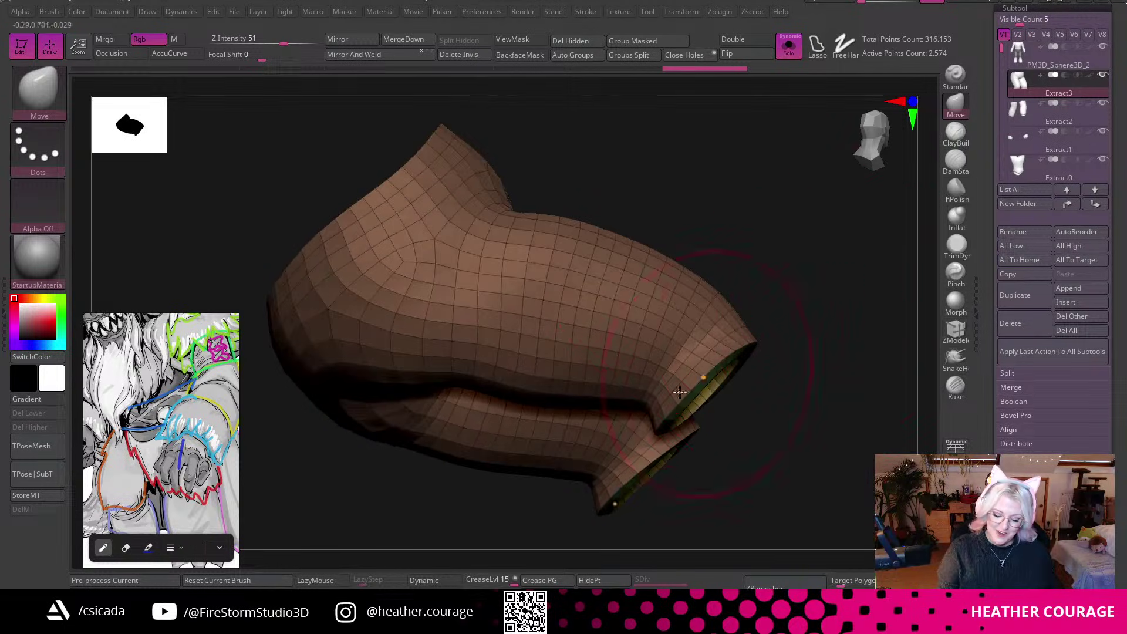
mouse_move(649, 395)
mouse_down()
mouse_move(628, 427)
mouse_move(667, 402)
mouse_up()
drag(728, 393, 779, 415)
key(ctrl+z)
key(ctrl+z)
key(ctrl+z)
key(ctrl+z)
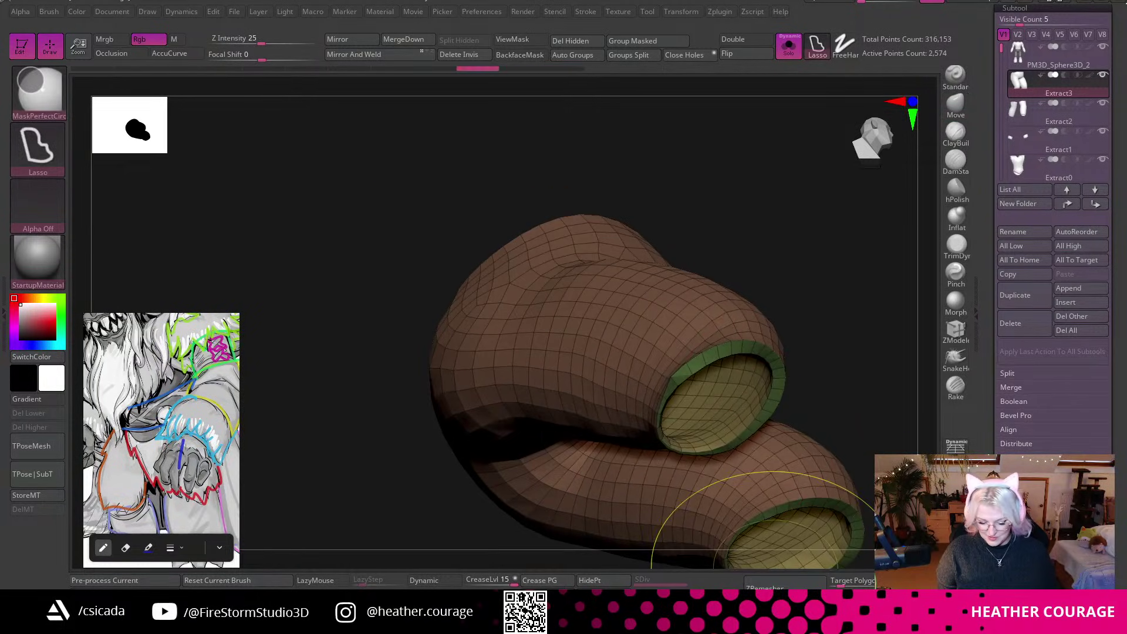
Crease the trousers' polygroup borders and reshape the leg openings and outer leg contours with the Move brush.
click(547, 580)
mouse_move(853, 334)
mouse_down()
mouse_move(842, 252)
mouse_move(816, 346)
mouse_up()
drag(633, 378, 621, 412)
alt+drag(805, 352, 776, 393)
drag(740, 345, 773, 397)
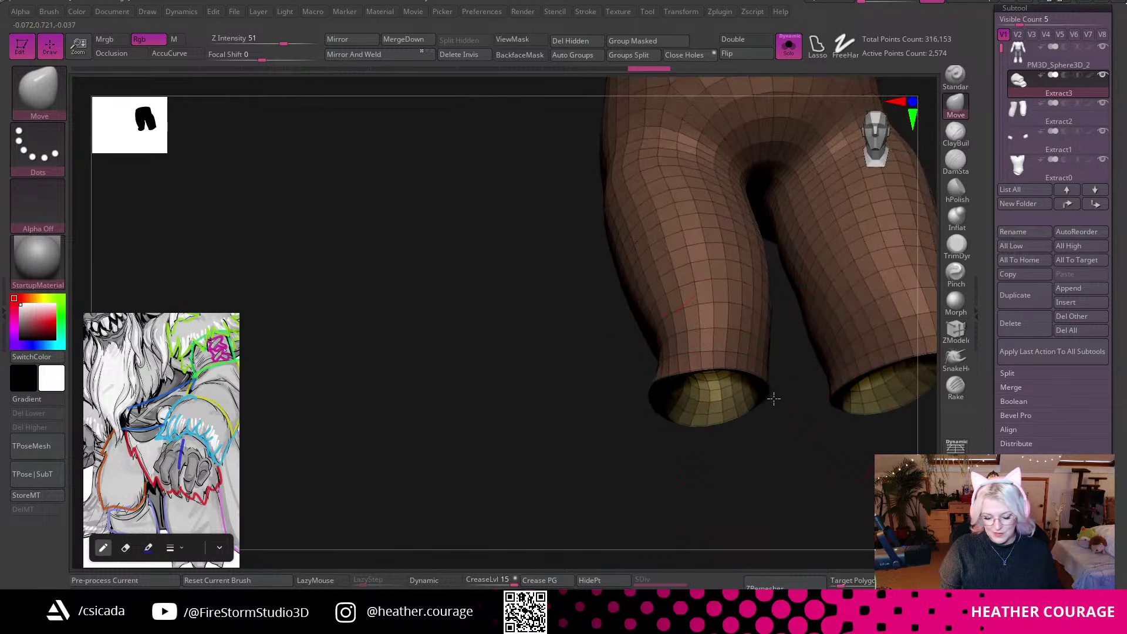
drag(661, 378, 646, 356)
alt+drag(591, 442, 406, 466)
mouse_move(653, 465)
mouse_down()
mouse_move(832, 458)
mouse_move(845, 370)
mouse_move(769, 376)
mouse_move(792, 382)
mouse_move(787, 370)
mouse_up()
drag(777, 309, 783, 307)
mouse_move(775, 267)
mouse_down()
mouse_move(779, 254)
mouse_move(828, 340)
mouse_move(751, 315)
mouse_up()
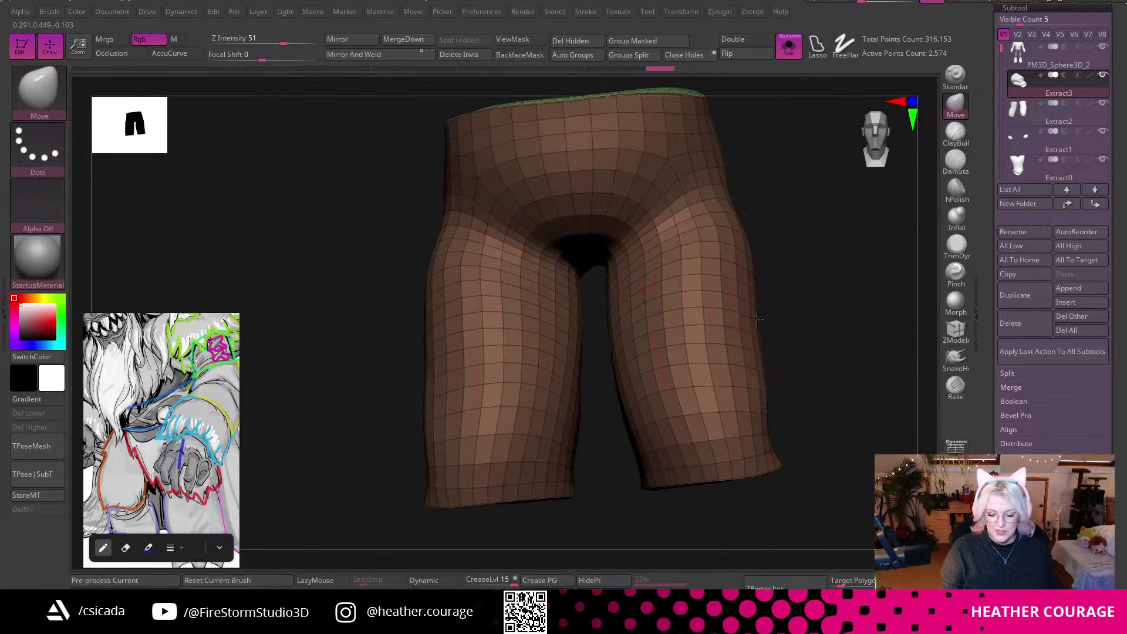
drag(786, 420, 863, 386)
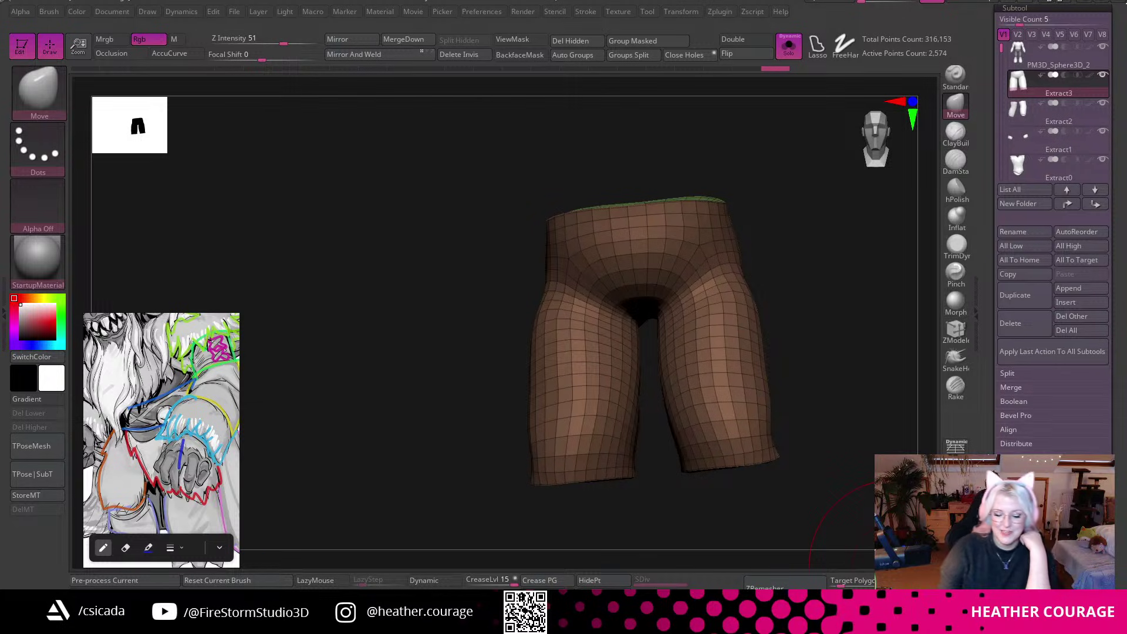
Show the whole character again and tuck the trousers' waist beneath the shirt all round with the Move Topological brush.
click(790, 46)
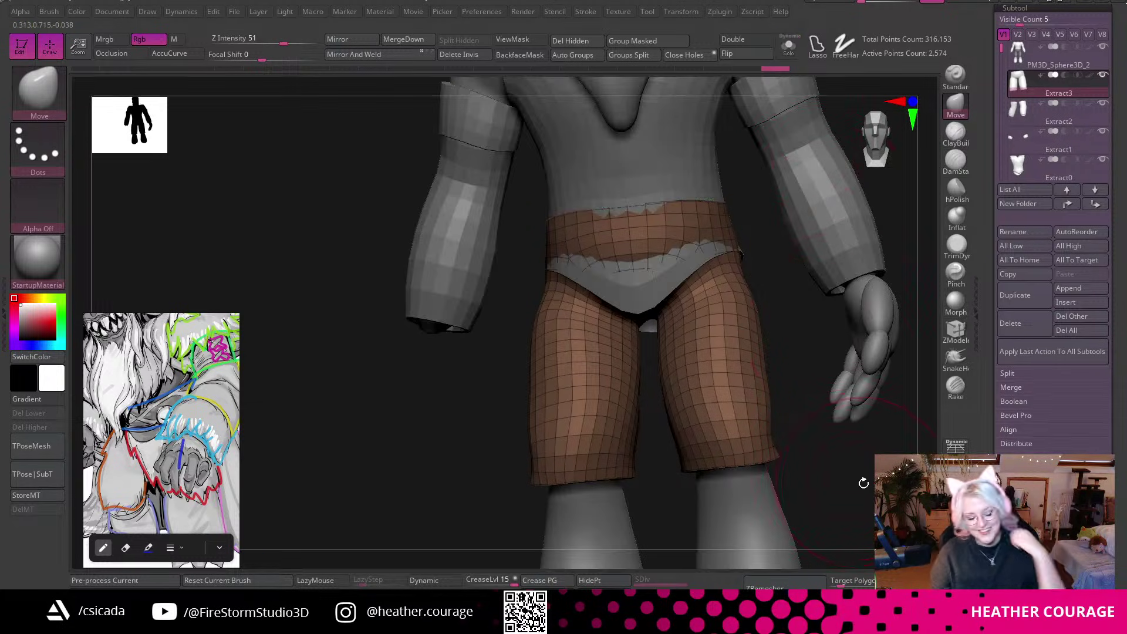
ctrl+right_drag(854, 494, 689, 473)
click(875, 138)
mouse_move(830, 274)
mouse_down()
mouse_move(777, 334)
mouse_move(797, 306)
mouse_move(762, 300)
mouse_up()
key(b)
key(m)
key(t)
key(space)
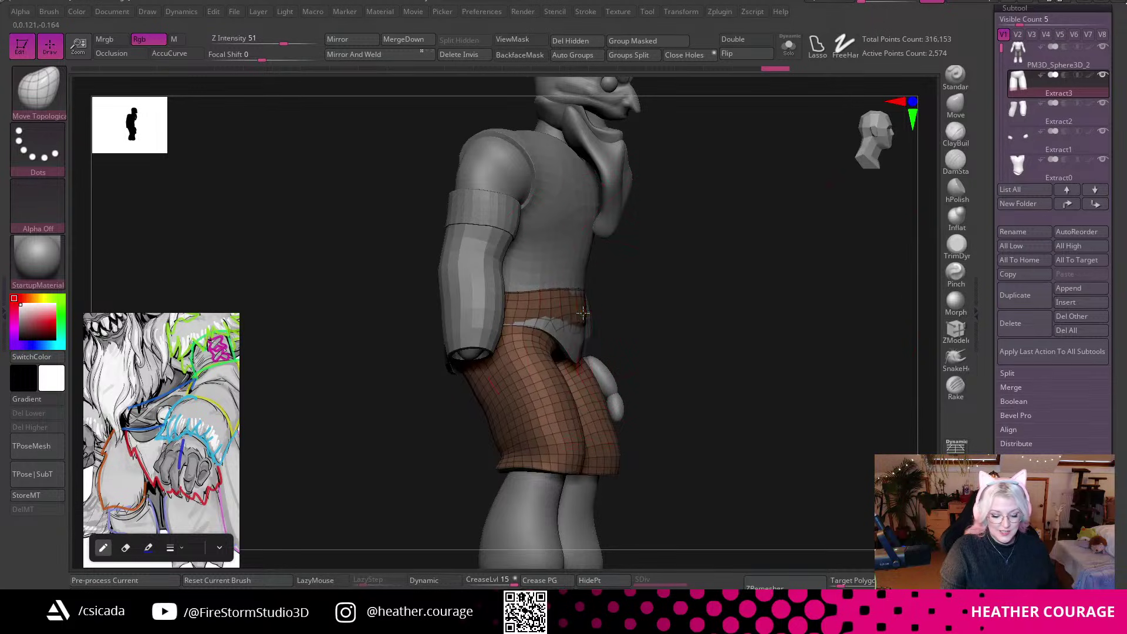
drag(671, 290, 645, 311)
drag(833, 298, 762, 300)
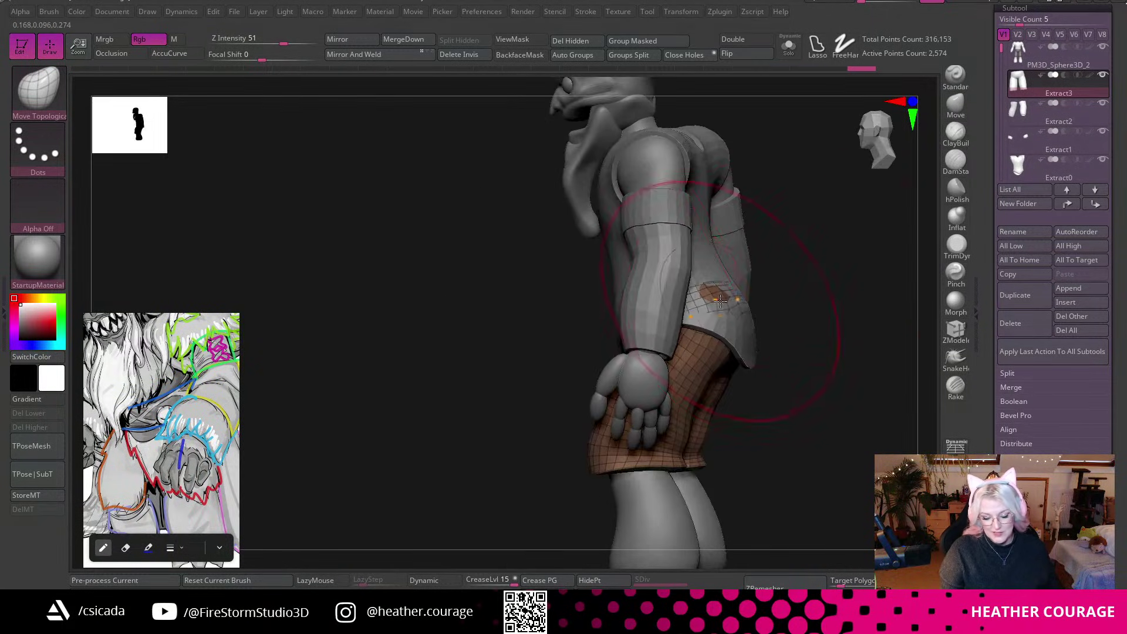
mouse_move(863, 291)
mouse_down()
mouse_move(780, 326)
mouse_move(737, 315)
mouse_up()
key(space)
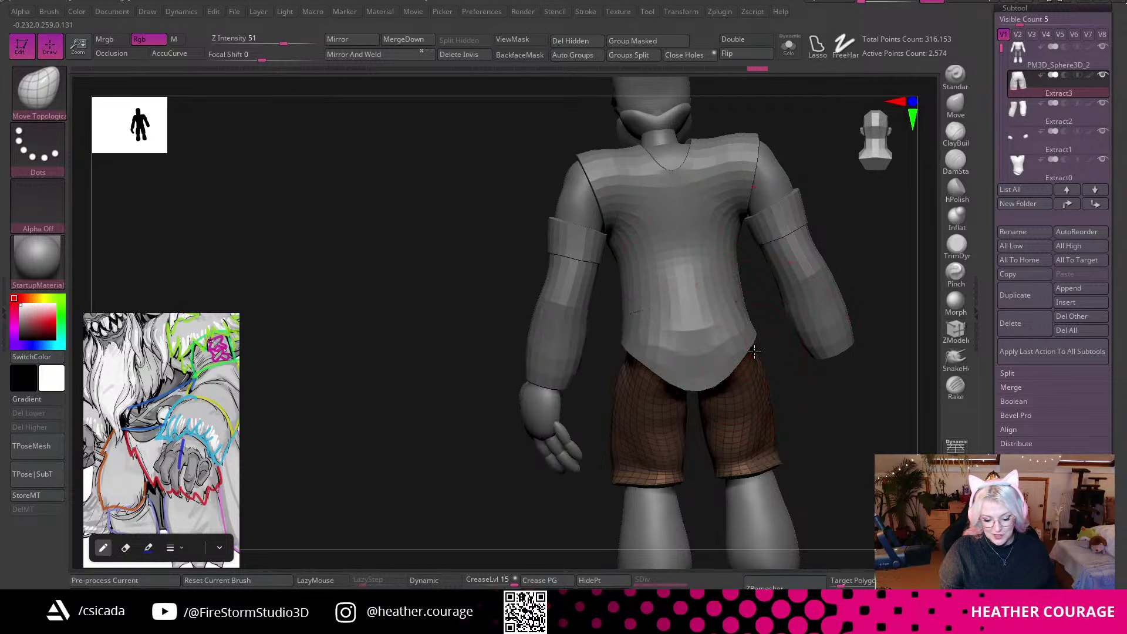
Push the front of the trouser legs and their hems into shape around the knees with the Move Topological brush.
drag(857, 446, 610, 441)
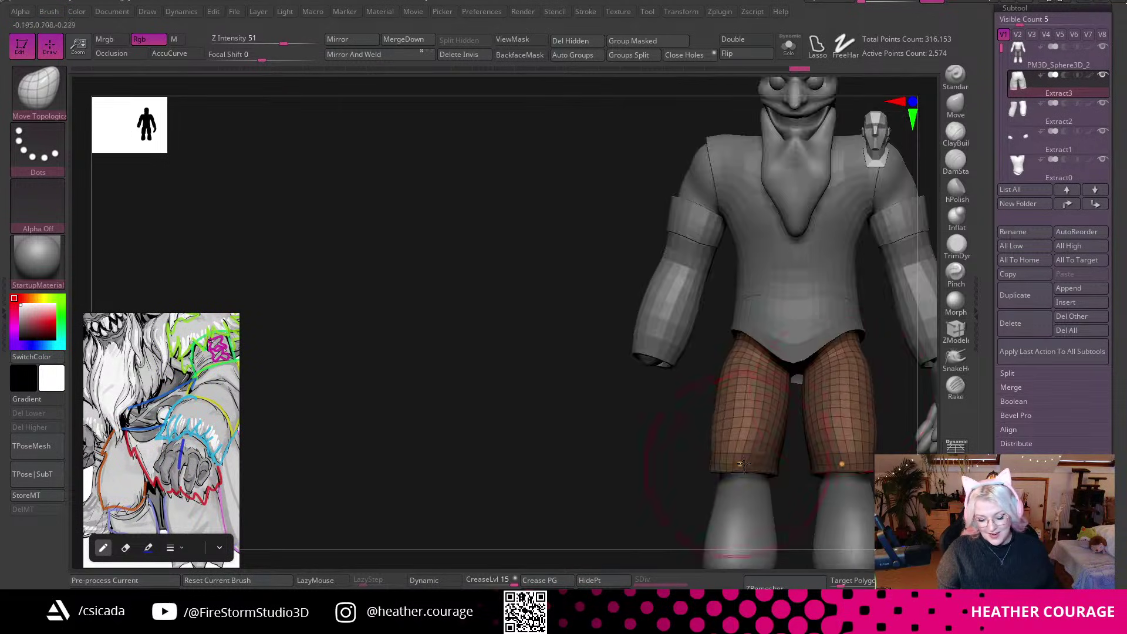
alt+drag(474, 345, 313, 281)
alt+drag(851, 358, 851, 400)
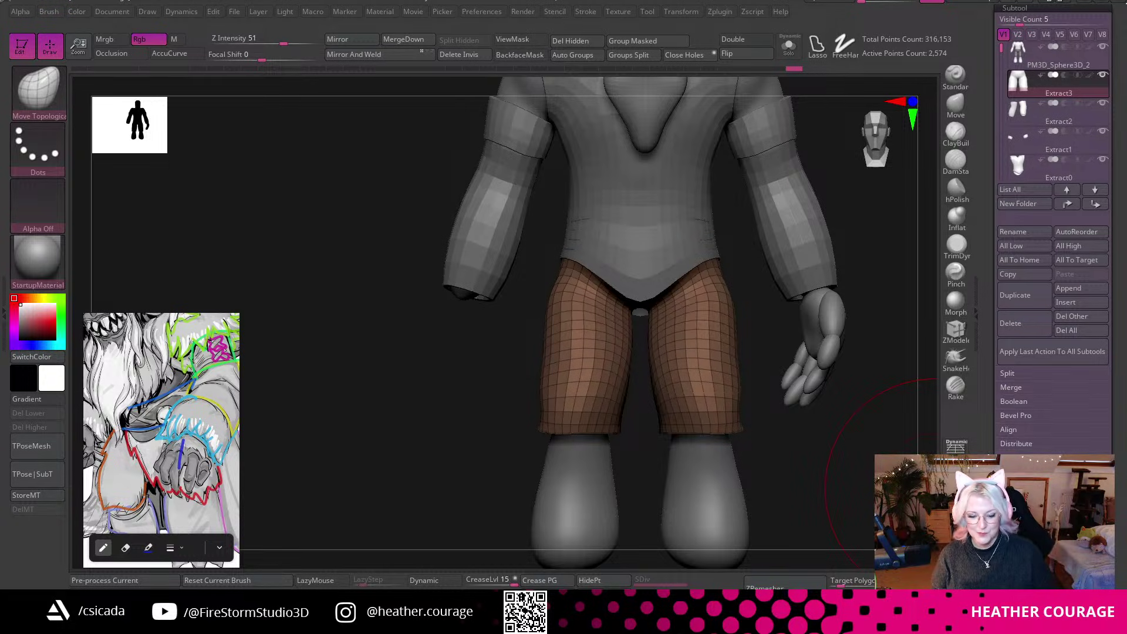
mouse_move(916, 470)
mouse_down()
mouse_move(799, 405)
mouse_move(802, 423)
mouse_up()
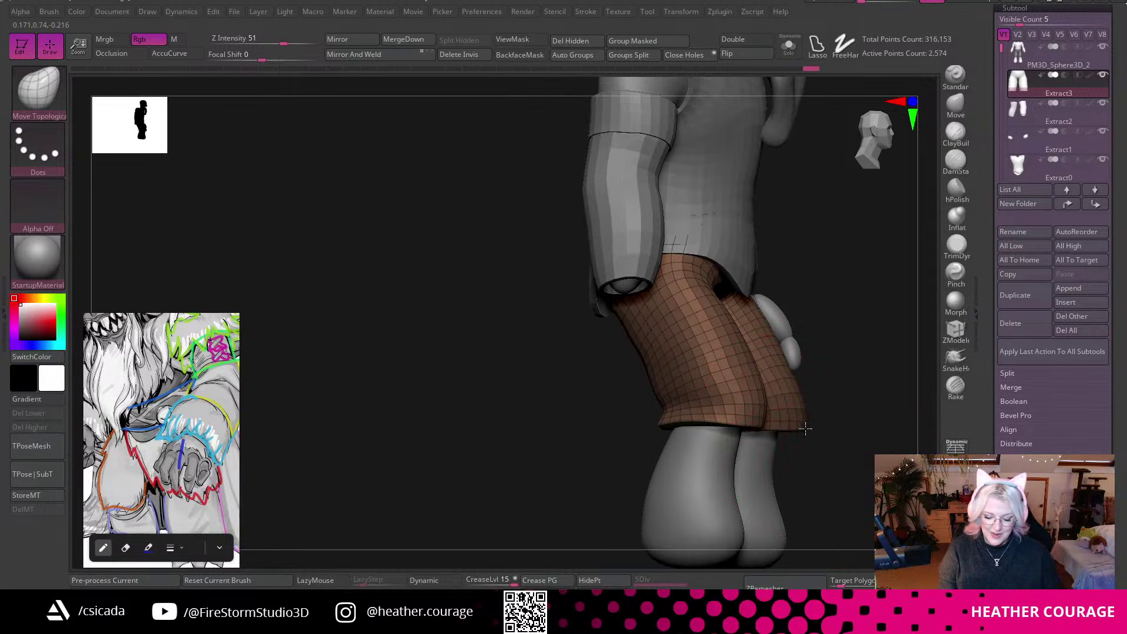
drag(759, 342, 766, 358)
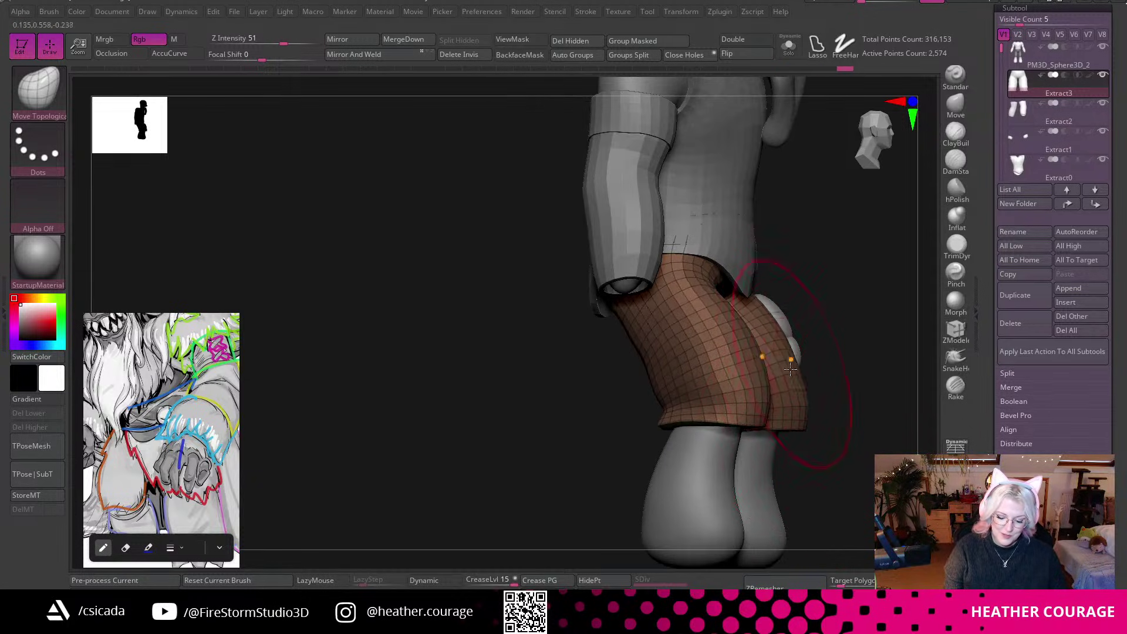
mouse_move(875, 393)
mouse_down()
mouse_move(728, 405)
mouse_move(765, 419)
mouse_up()
drag(625, 466, 794, 440)
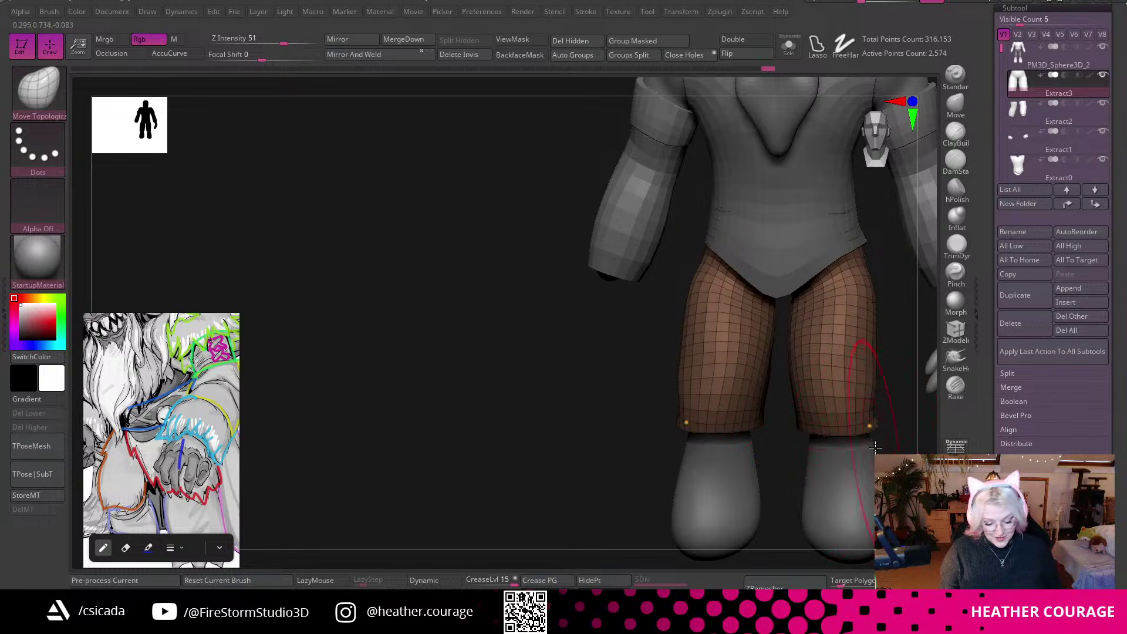
Widen the trousers' outer thighs and refine the hips at the shirt's hem with the Move Topological brush.
alt+drag(898, 420, 815, 420)
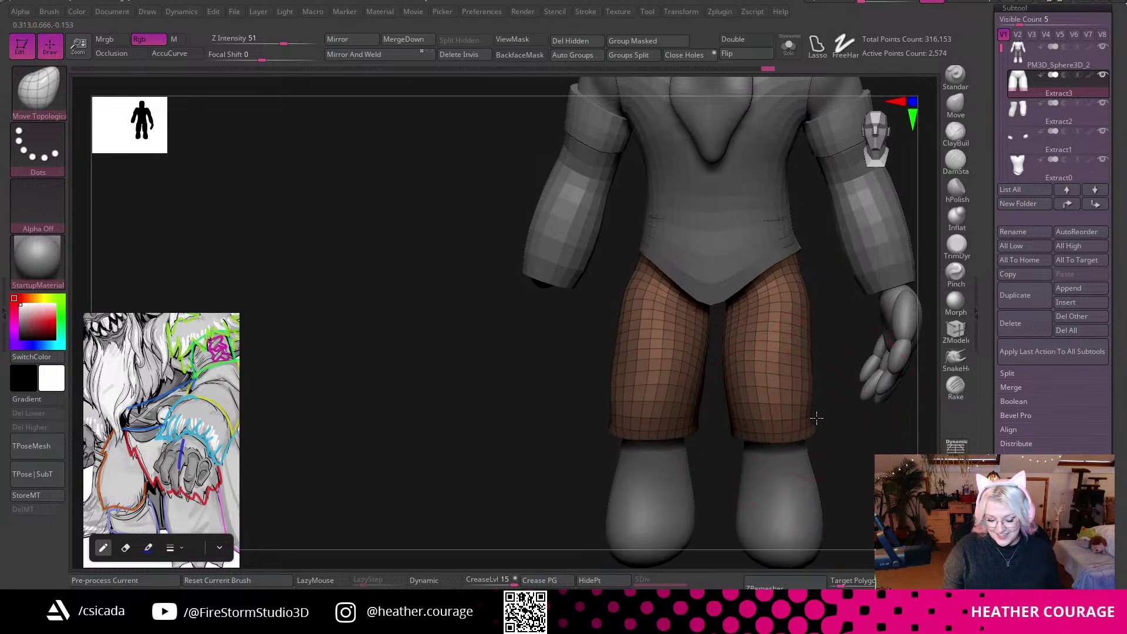
drag(803, 356, 810, 327)
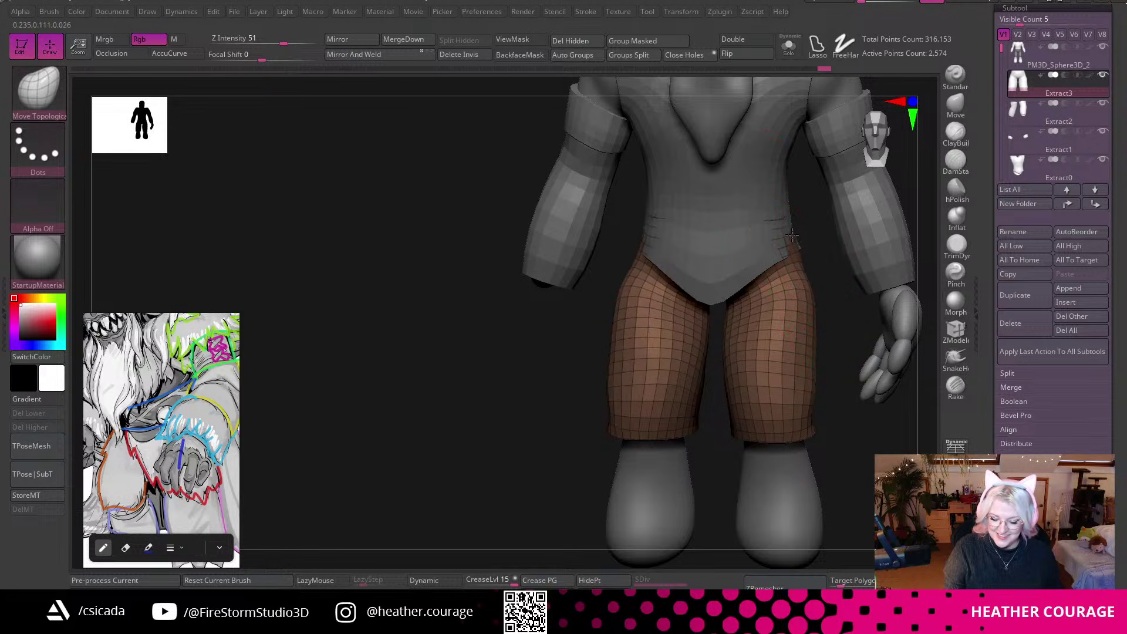
drag(868, 460, 772, 443)
drag(787, 266, 802, 255)
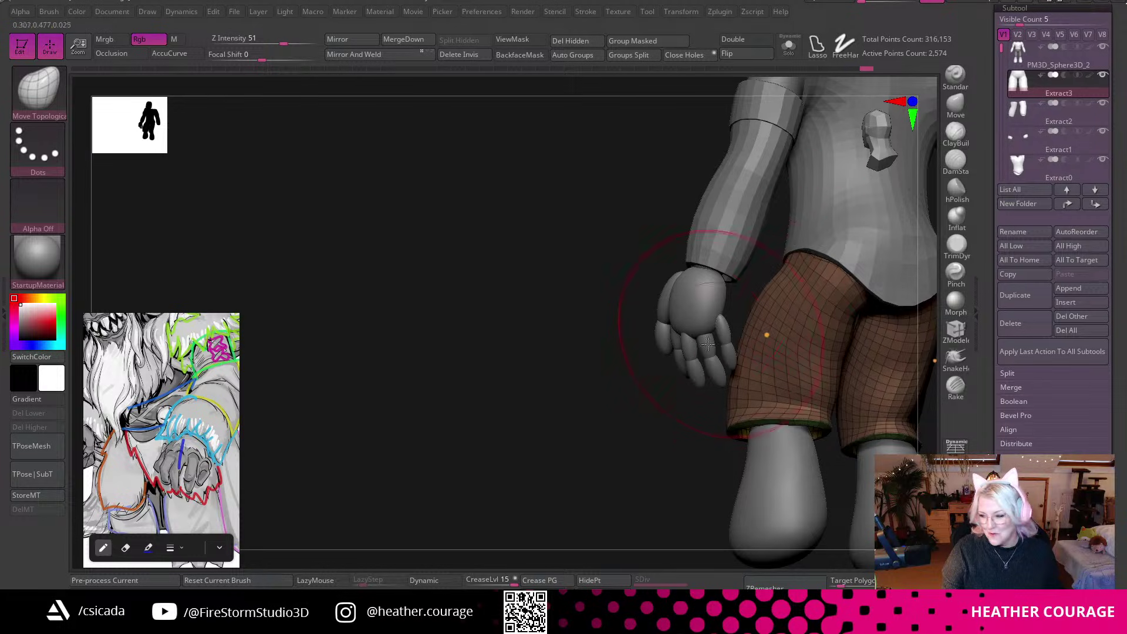
drag(492, 415, 828, 285)
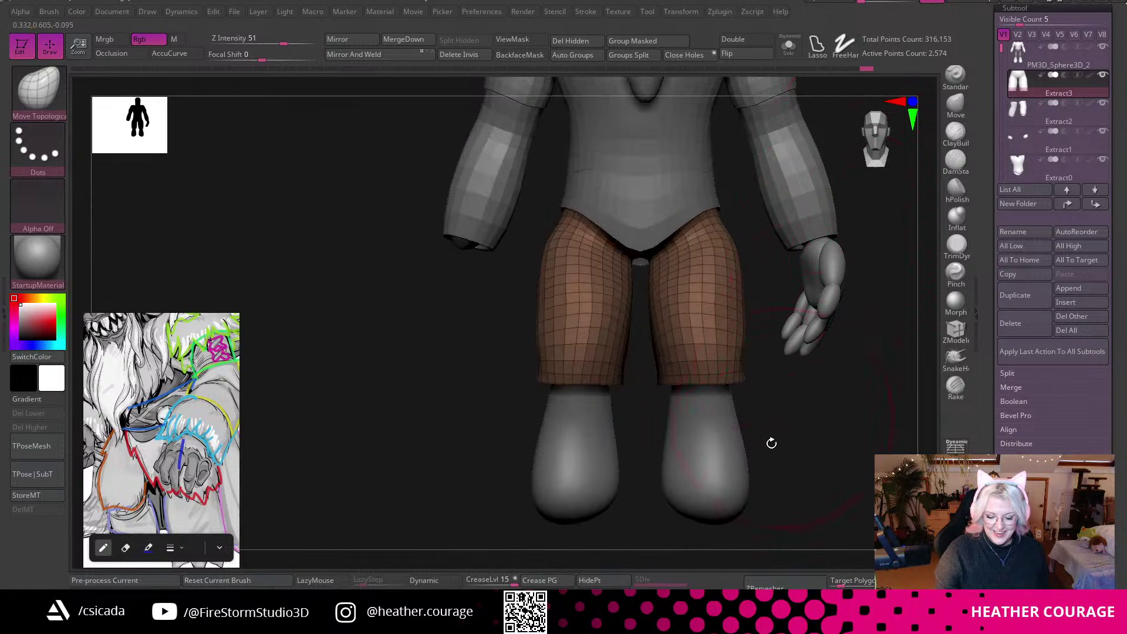
key(ctrl)
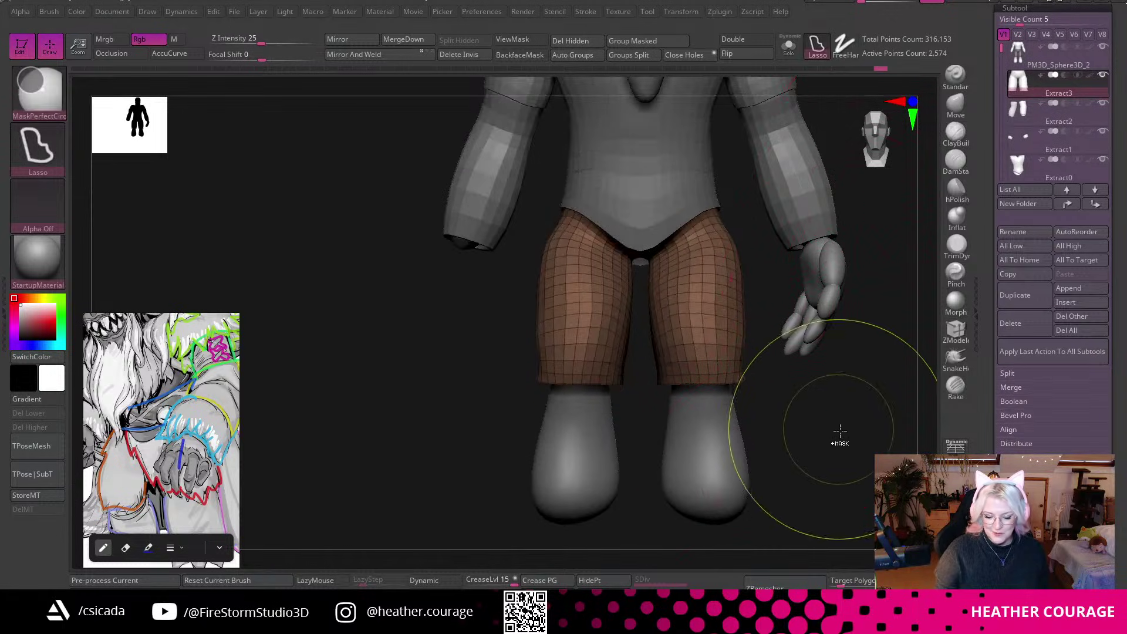
Select the blocked-out hand and mirror and weld it onto the opposite arm.
alt+drag(840, 398, 835, 402)
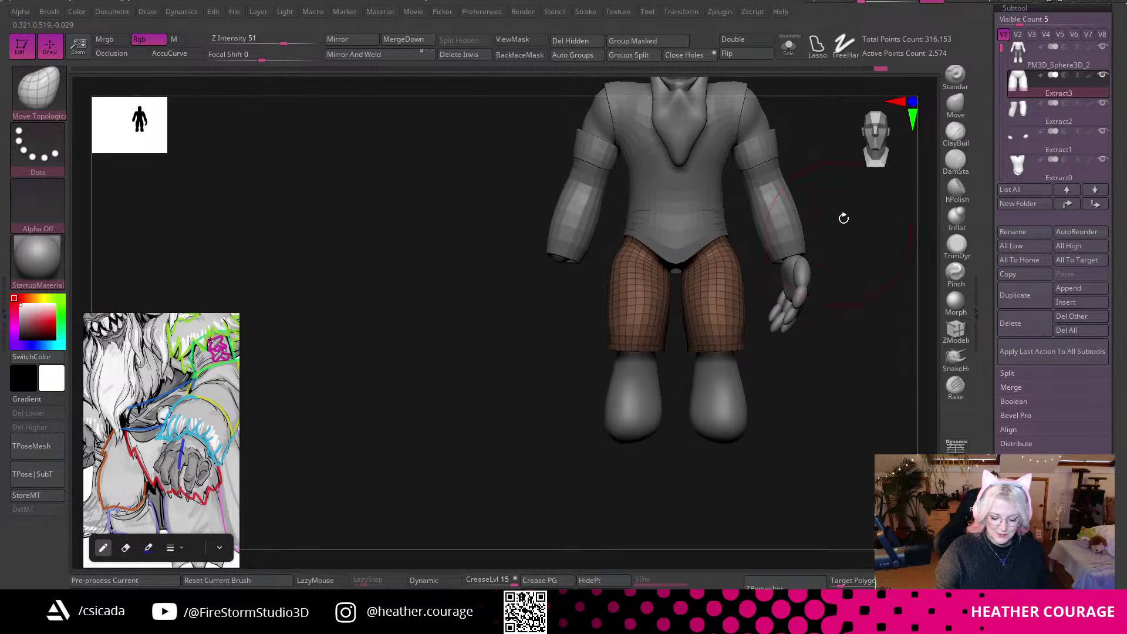
alt+click(795, 281)
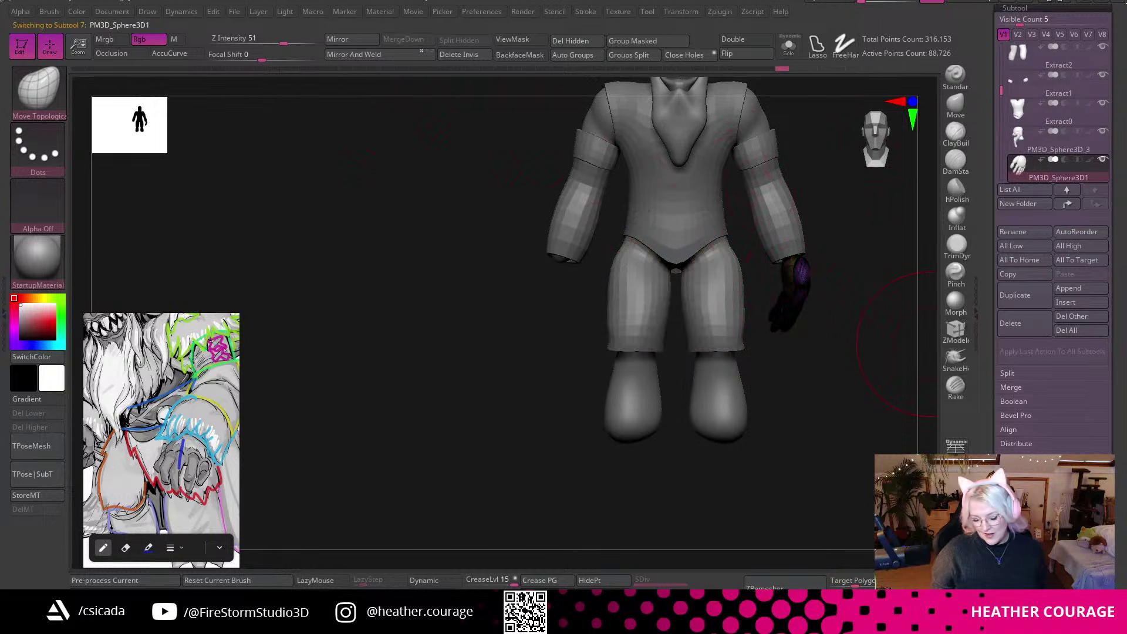
scroll(1053, 264, down, 6)
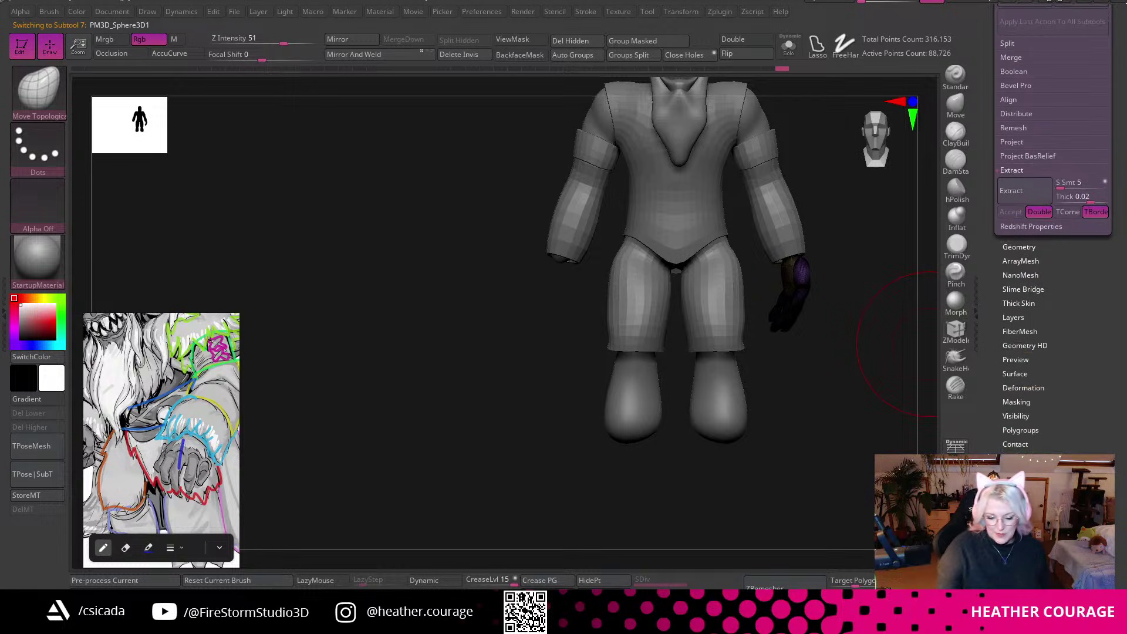
alt+drag(844, 367, 786, 403)
click(399, 54)
drag(840, 289, 854, 340)
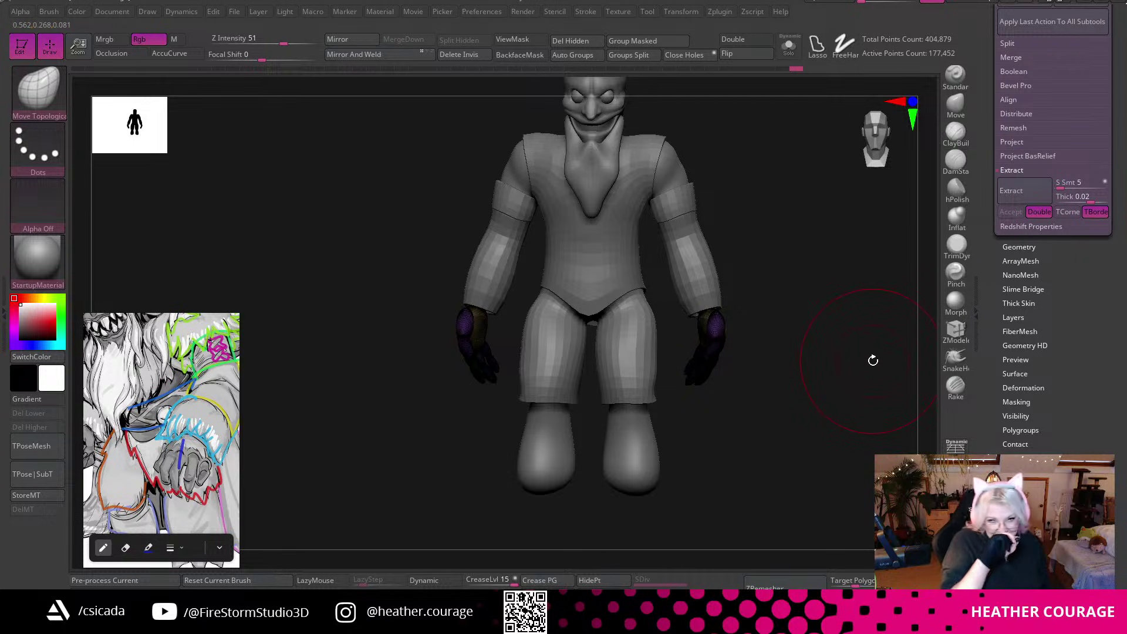
alt+drag(821, 367, 796, 395)
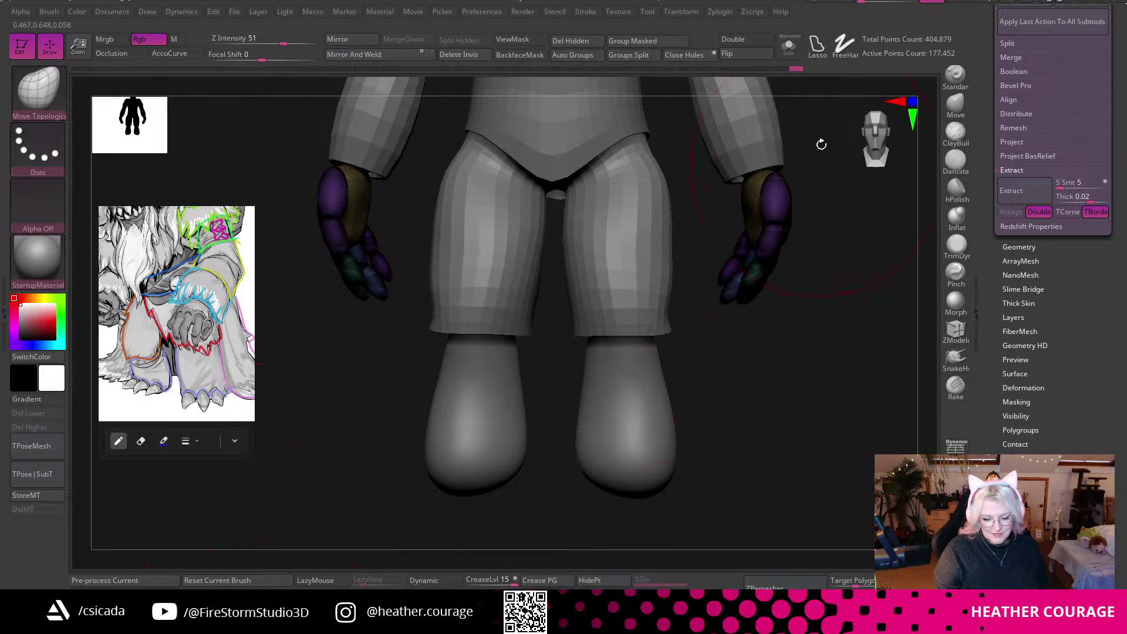
Isolate the body subtool and mask both lower legs and feet from just below the knees.
alt+click(614, 437)
click(788, 47)
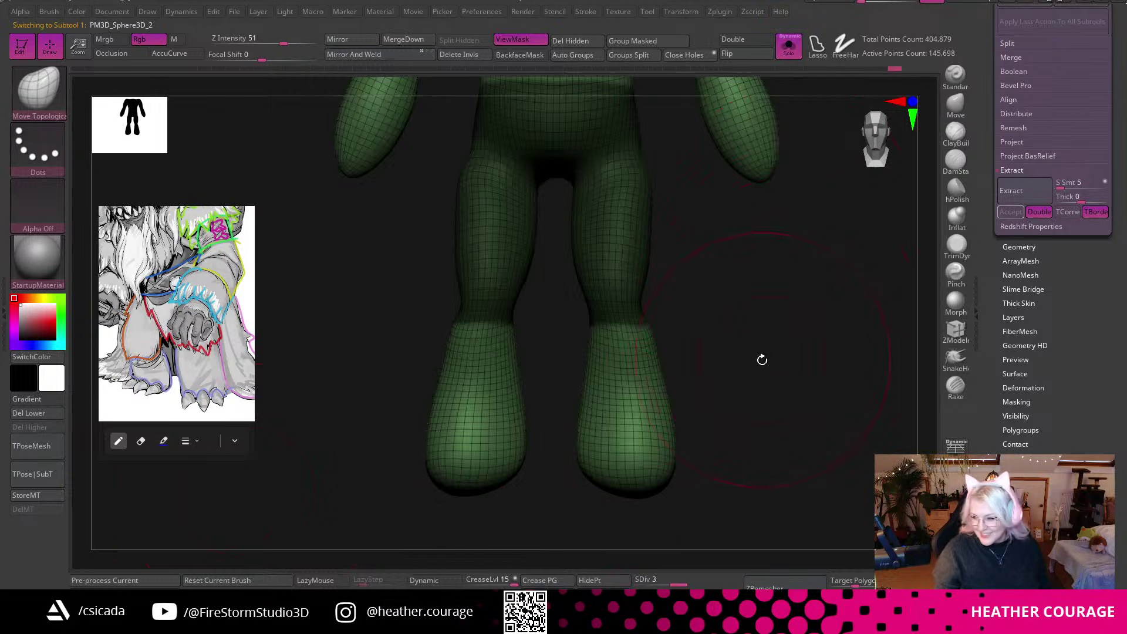
drag(762, 410, 733, 345)
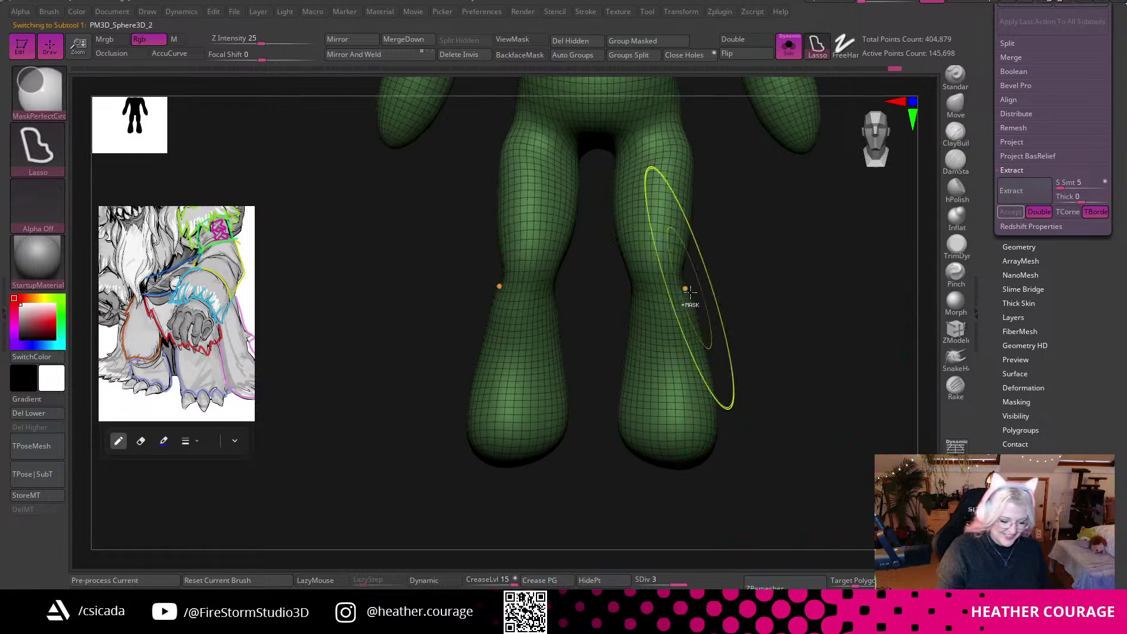
mouse_move(612, 296)
ctrl+mouse_down()
mouse_move(722, 303)
mouse_move(737, 370)
mouse_move(732, 456)
mouse_move(692, 466)
mouse_move(595, 445)
ctrl+mouse_up()
drag(812, 370, 815, 375)
ctrl+drag(814, 381, 801, 422)
mouse_move(795, 368)
alt+mouse_down()
mouse_move(810, 436)
mouse_move(795, 410)
mouse_move(802, 423)
mouse_move(819, 403)
mouse_move(837, 329)
mouse_move(824, 367)
mouse_move(747, 351)
alt+mouse_up()
mouse_move(661, 352)
ctrl+mouse_down()
mouse_move(735, 347)
mouse_move(788, 423)
mouse_move(667, 501)
mouse_move(660, 481)
ctrl+mouse_up()
alt+drag(757, 428, 845, 455)
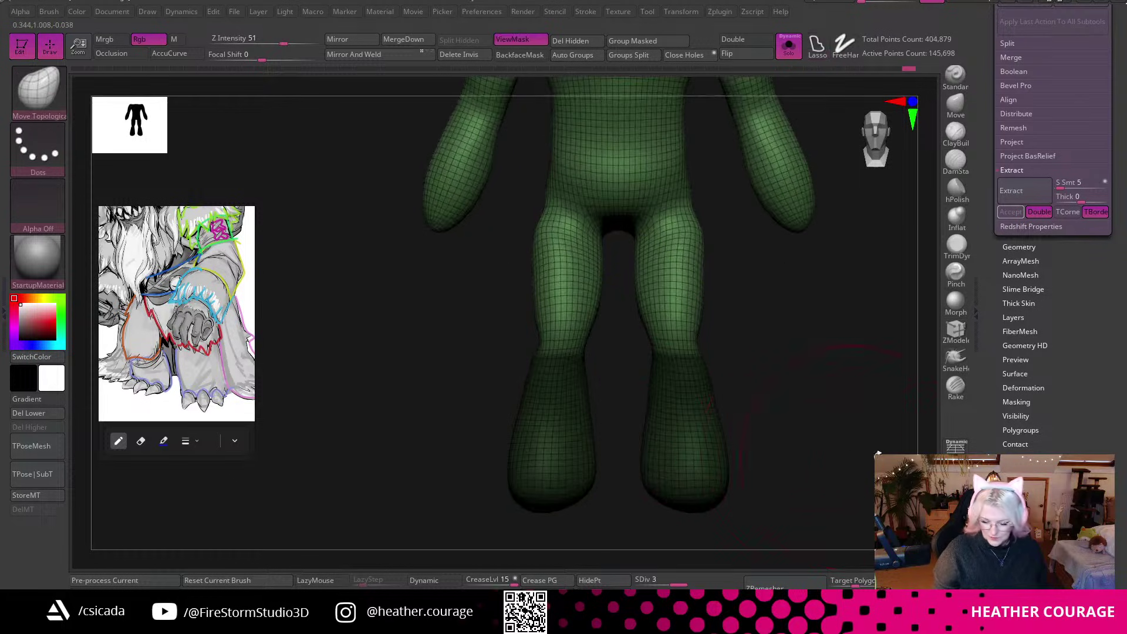
Extract the masked lower legs and feet with zero thickness into a new subtool and clear the mask.
drag(1018, 250, 1017, 248)
click(1018, 246)
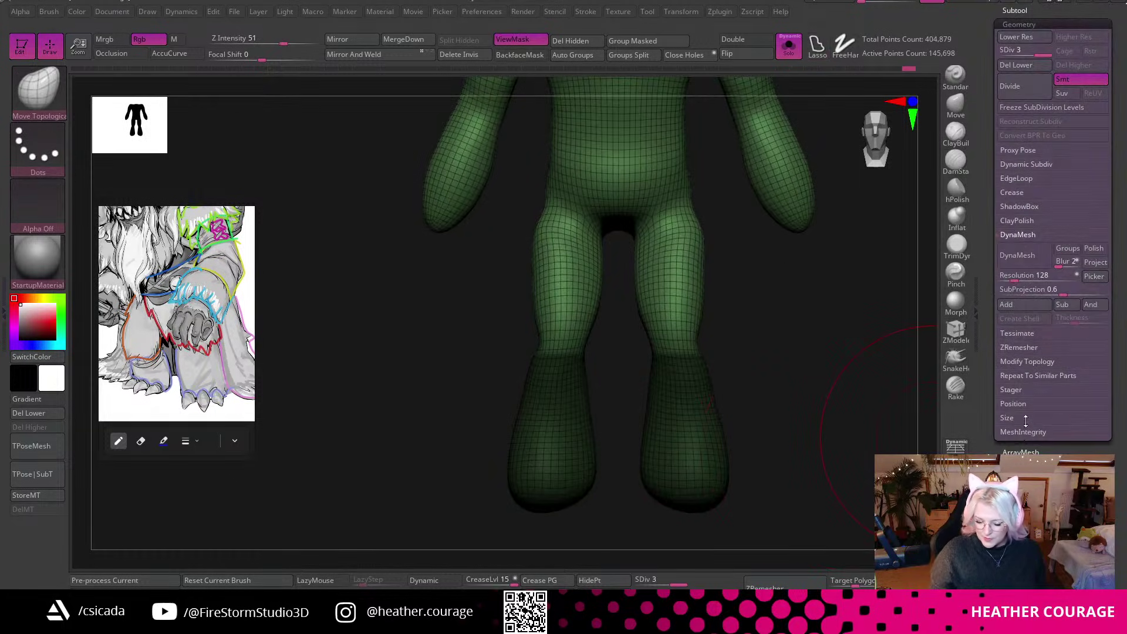
scroll(1012, 254, up, 1)
click(1015, 83)
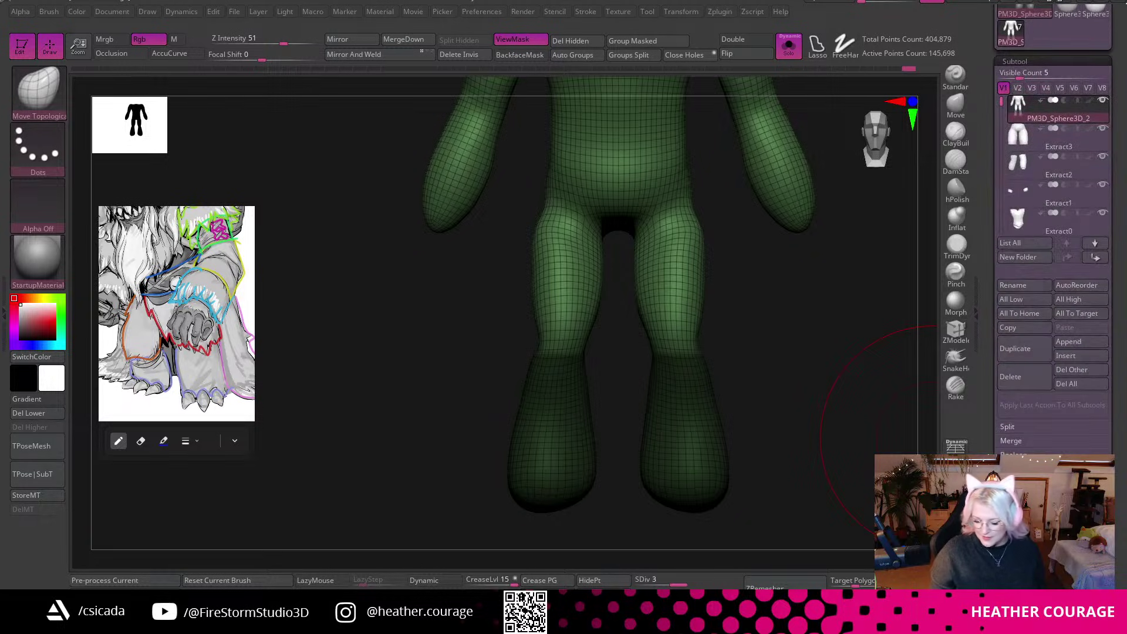
scroll(1018, 82, down, 1)
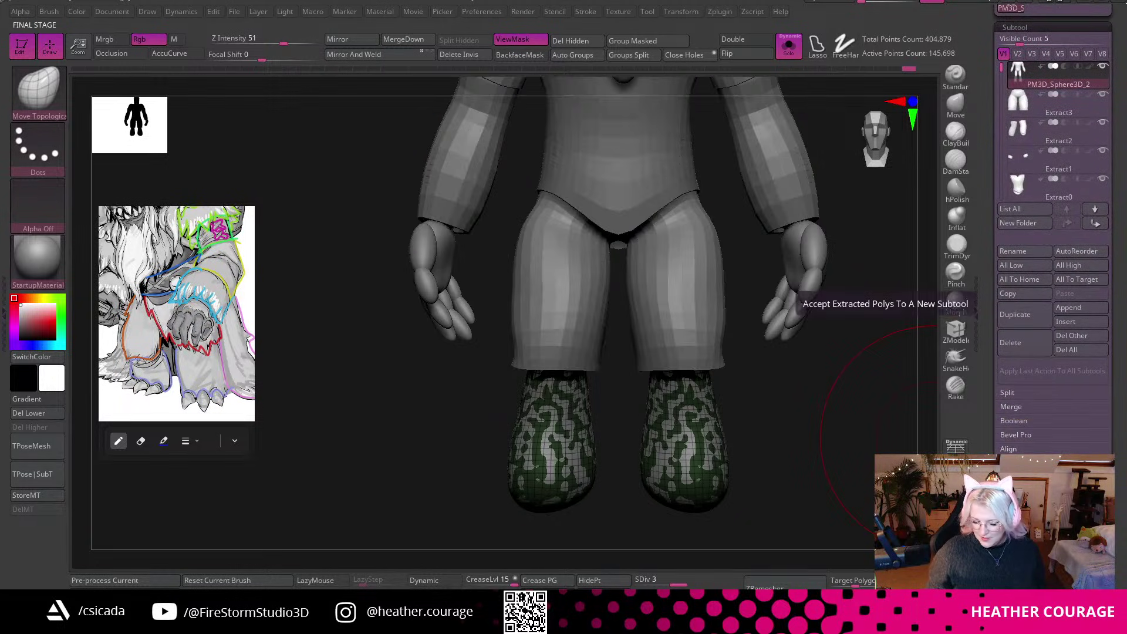
ctrl+drag(845, 372, 822, 335)
Isolate the extracted lower-leg pieces and remesh them, repeating with a lower target polygon count for a coarse grid.
click(788, 47)
alt+drag(824, 451, 835, 487)
click(877, 135)
click(788, 47)
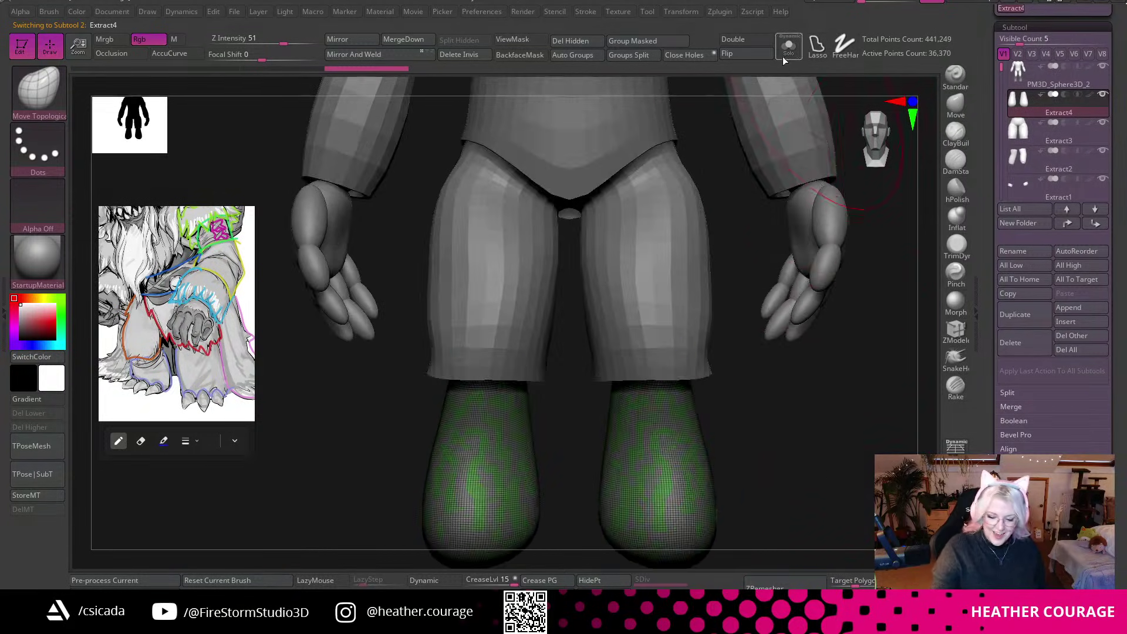
drag(801, 314, 849, 512)
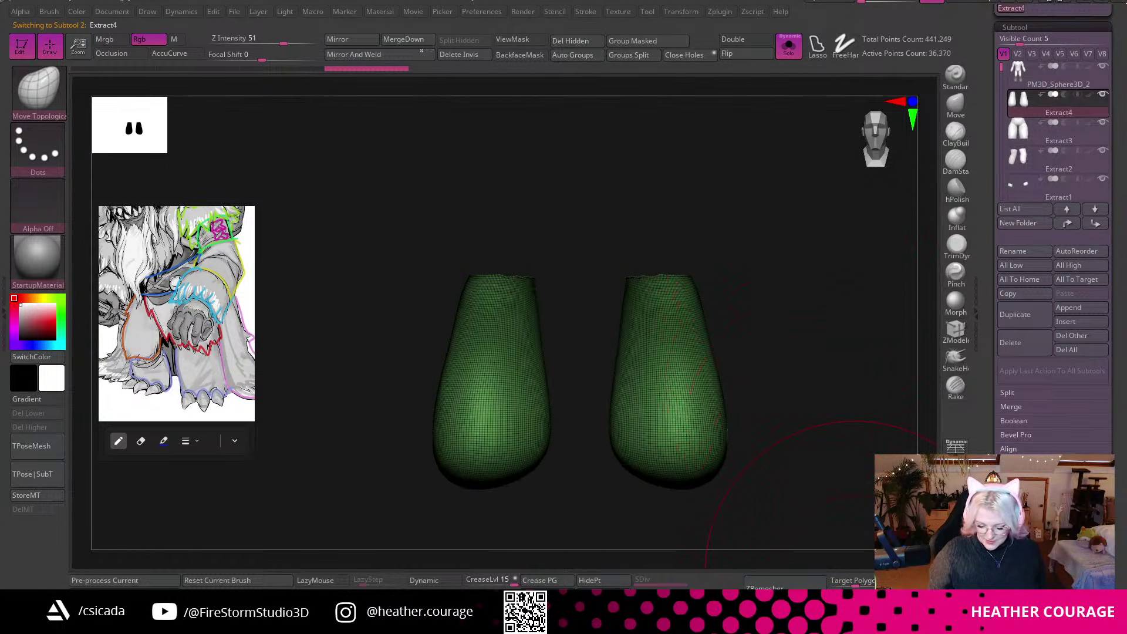
click(784, 584)
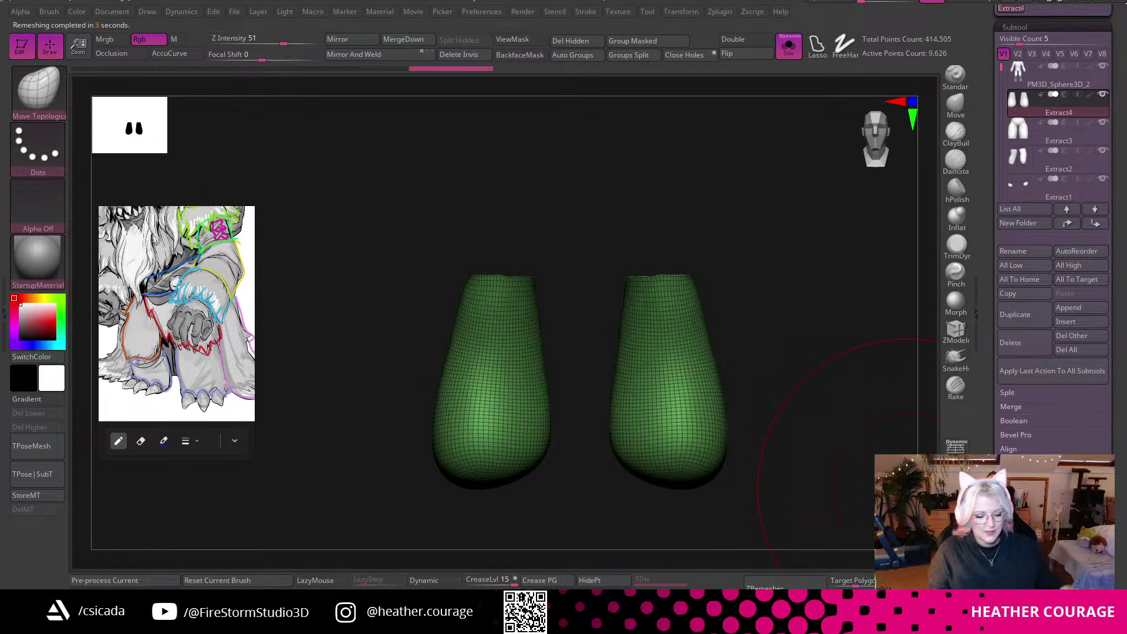
click(849, 581)
click(785, 585)
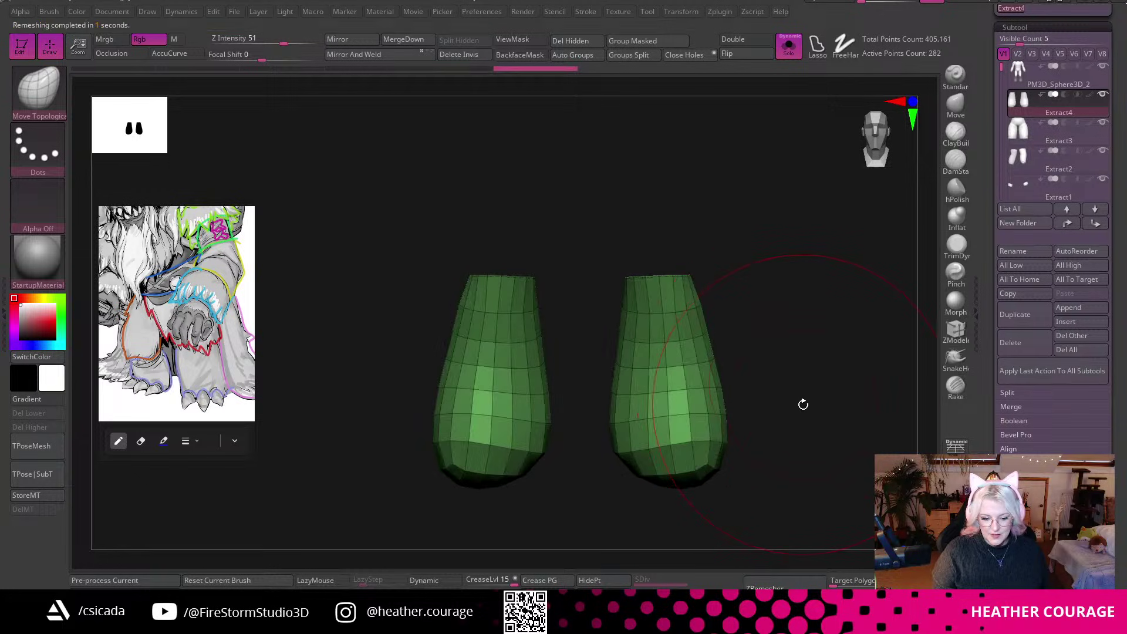
Turn on double-sided display for the extracted lower-leg pieces and view their openings from above.
key(space)
mouse_move(803, 393)
mouse_down()
mouse_move(794, 463)
mouse_move(795, 446)
mouse_up()
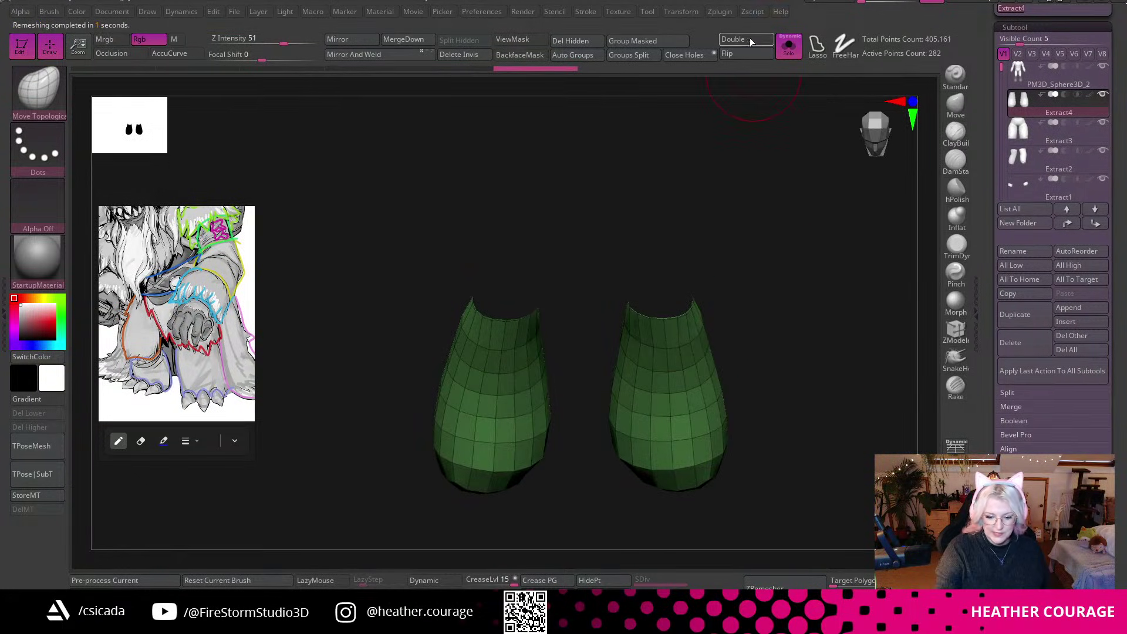
click(749, 38)
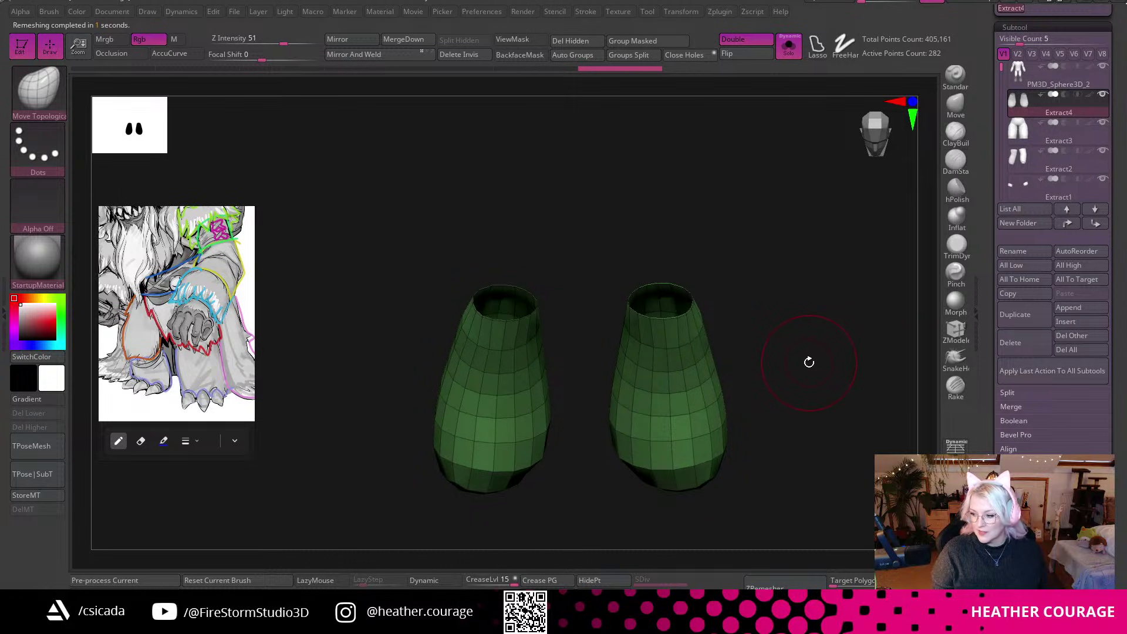
drag(808, 366, 837, 560)
alt+drag(803, 491, 780, 421)
click(883, 129)
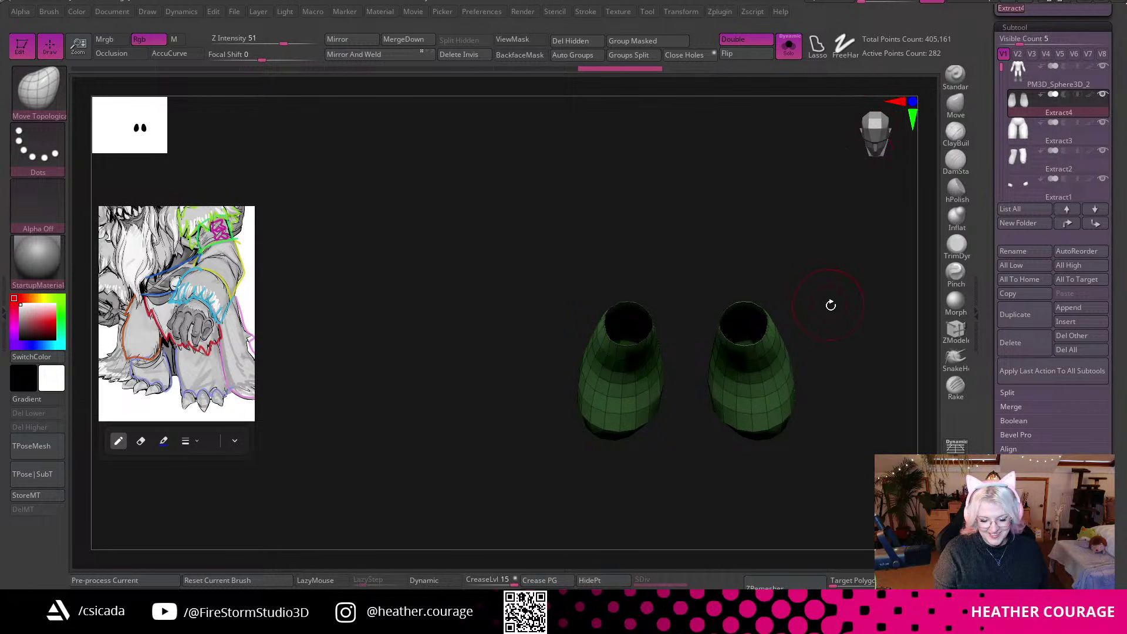
Show all subtools, extrude the lower-leg pieces with ZModeler to give them thickness, and insert an edge loop around them.
click(788, 47)
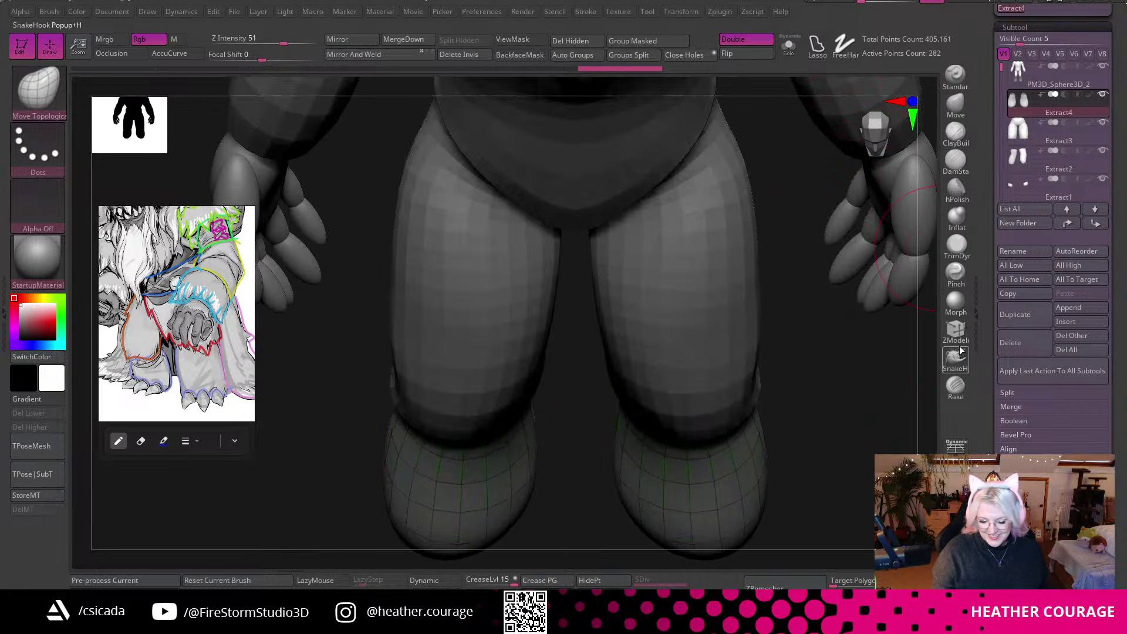
click(955, 332)
drag(729, 489, 742, 499)
alt+drag(845, 458, 863, 371)
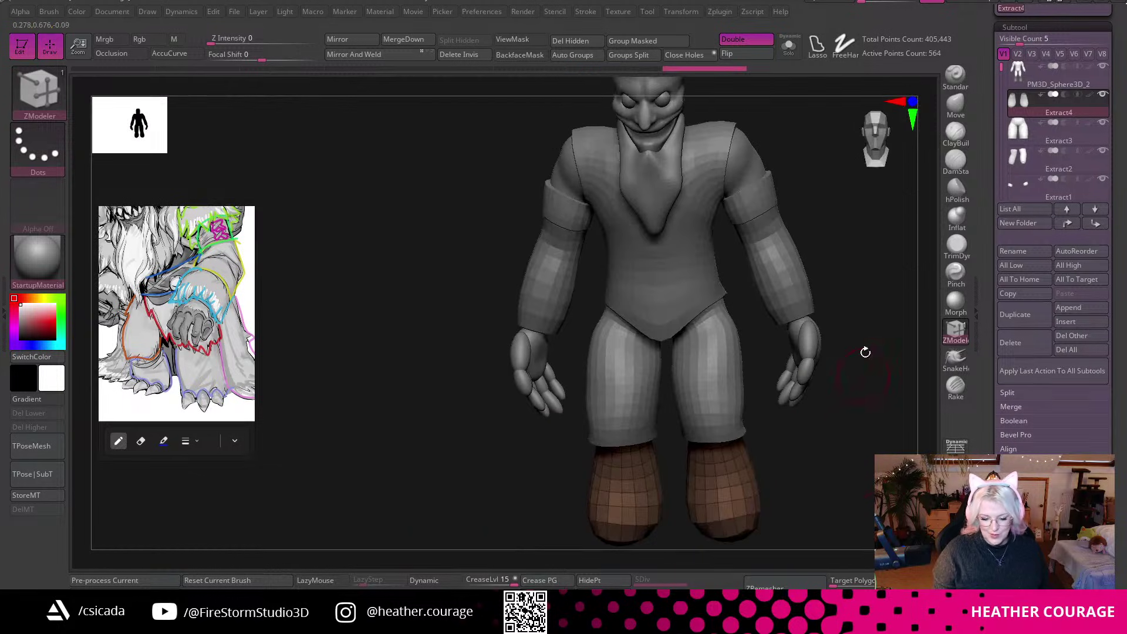
click(879, 124)
alt+drag(834, 472, 843, 504)
click(717, 357)
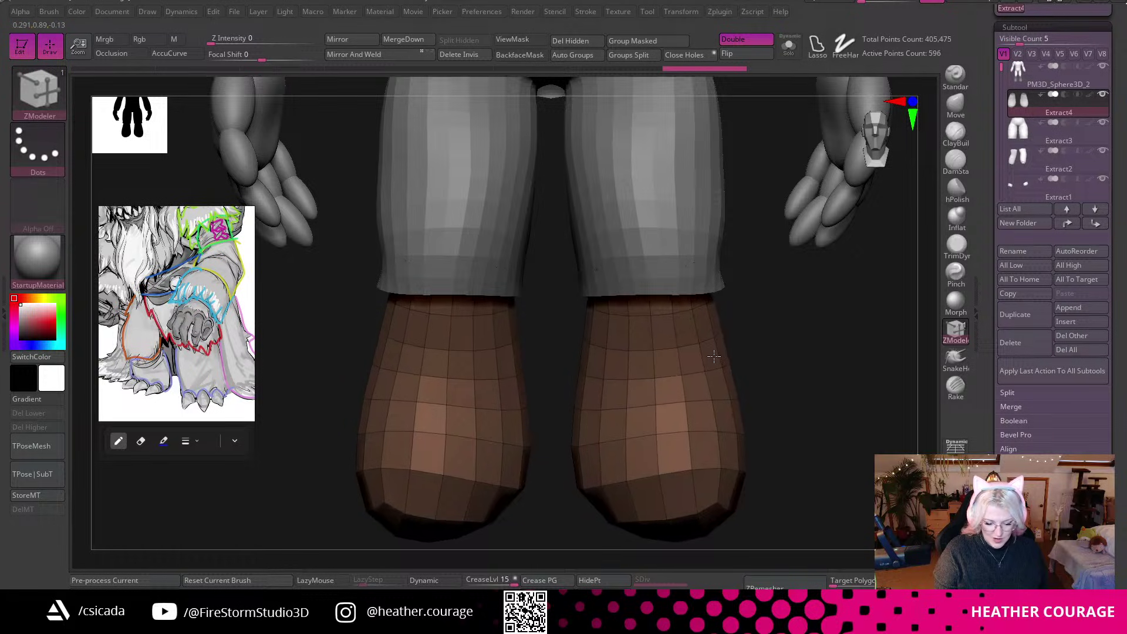
alt+drag(818, 372, 806, 402)
alt+drag(812, 307, 832, 423)
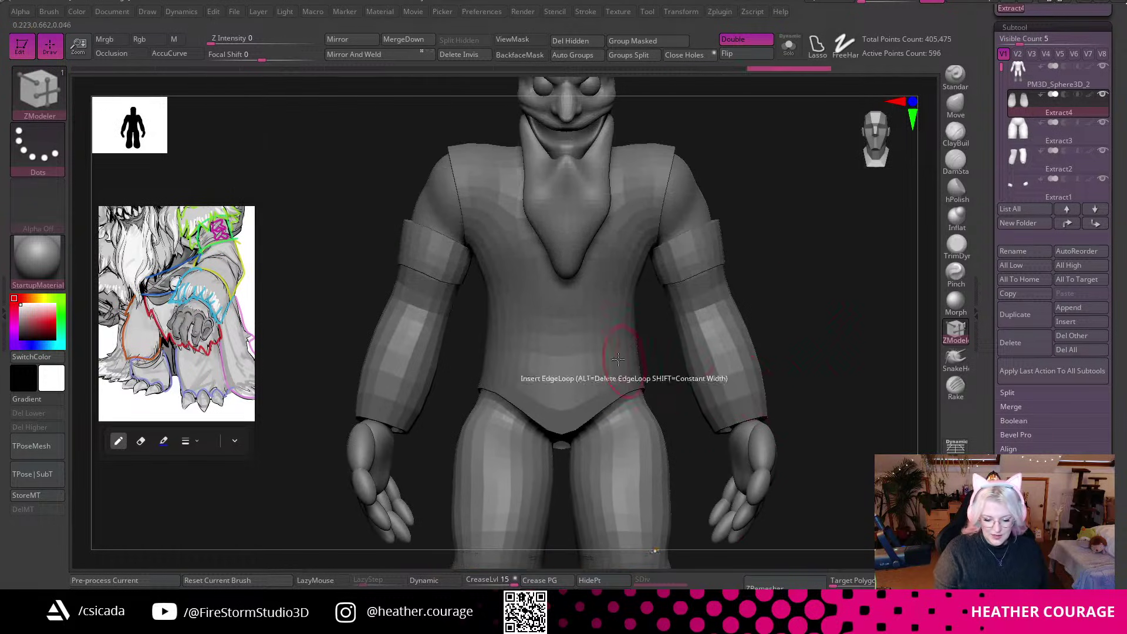
Switch to the body subtool and isolate it.
alt+click(686, 193)
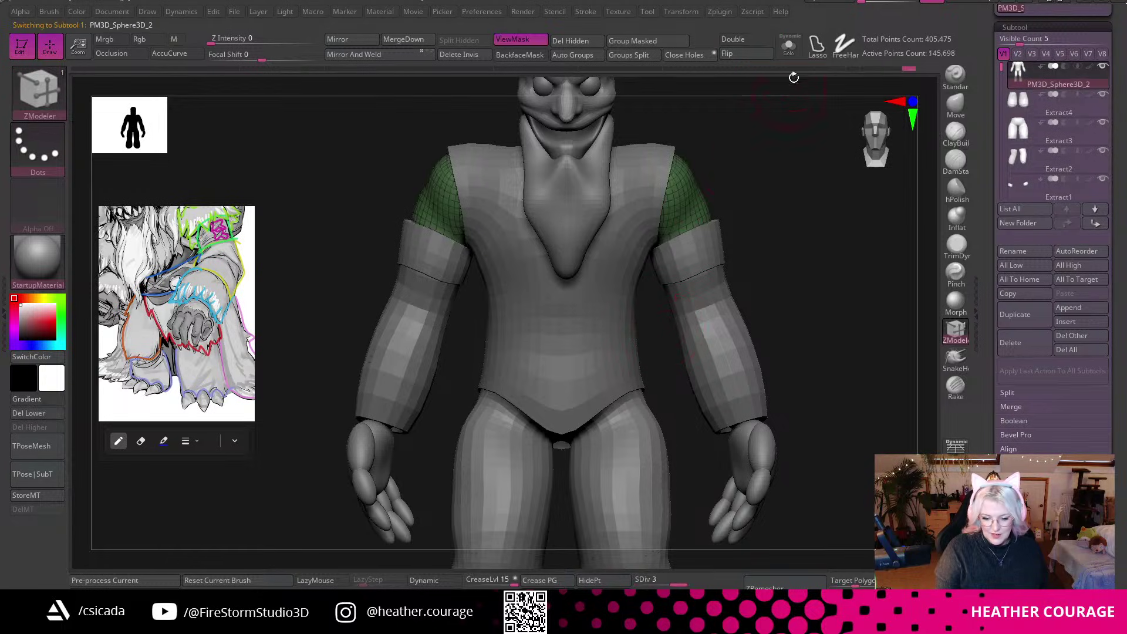
click(789, 47)
Try to mask a horizontal band around the waist of the body with its arms still visible.
ctrl+drag(481, 304, 649, 318)
mouse_move(627, 345)
ctrl+mouse_down()
mouse_move(490, 338)
mouse_move(482, 319)
ctrl+mouse_up()
ctrl+right_drag(835, 306, 797, 435)
alt+right_drag(797, 435, 809, 530)
ctrl+right_drag(724, 468, 741, 578)
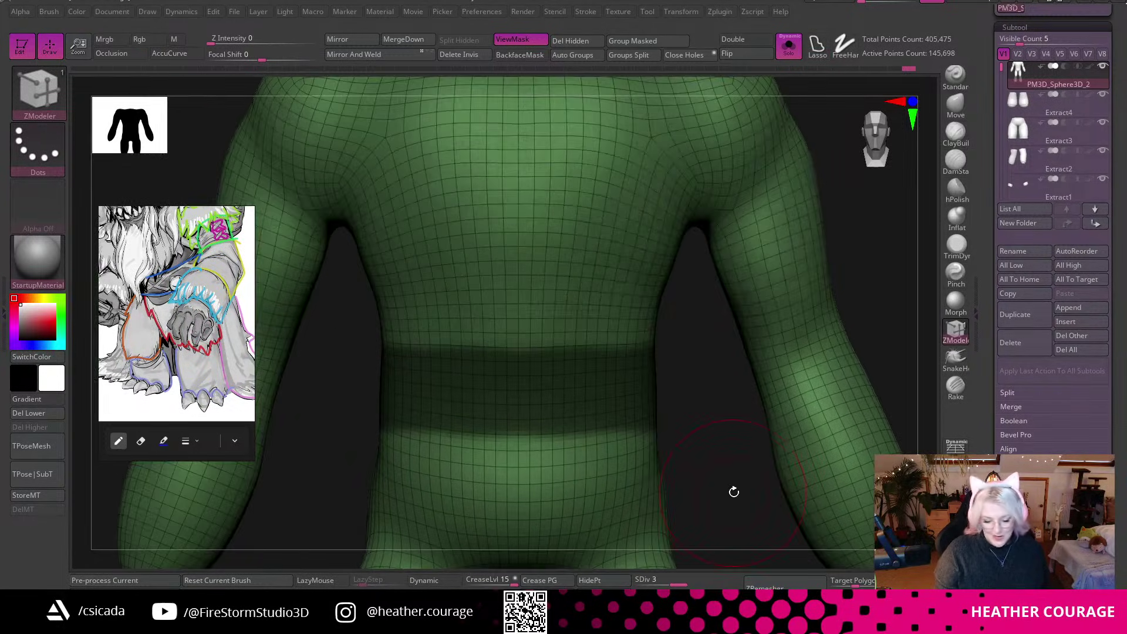
mouse_move(697, 481)
right_down()
mouse_move(644, 486)
mouse_move(828, 194)
mouse_move(530, 415)
mouse_move(826, 194)
mouse_move(859, 315)
mouse_move(782, 307)
mouse_move(777, 171)
right_up()
key(ctrl+h)
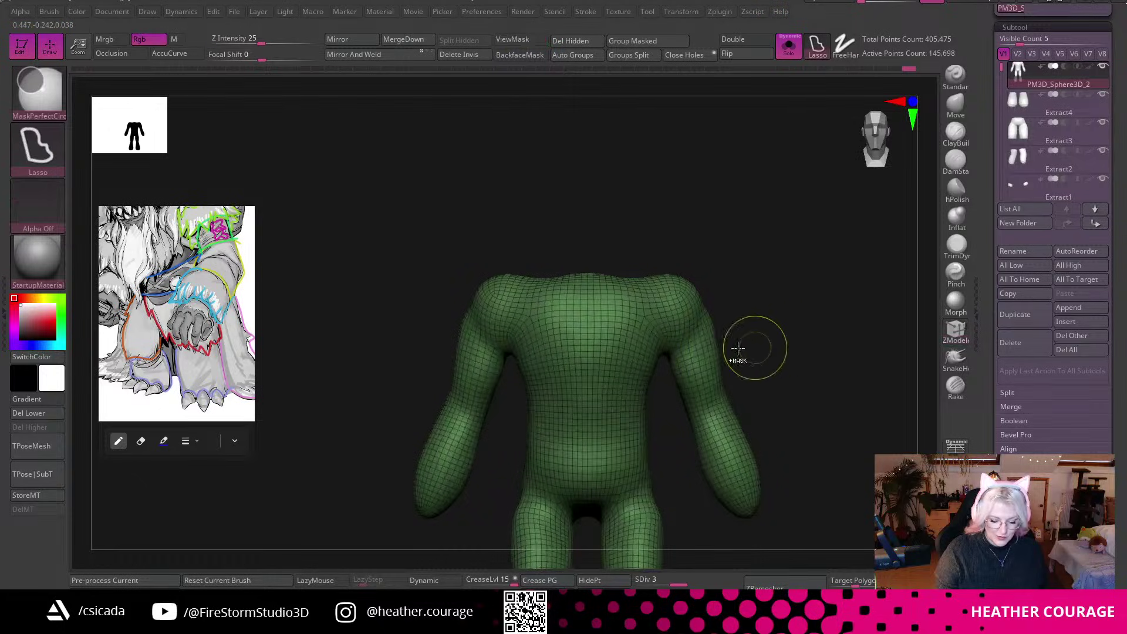
mouse_move(790, 312)
ctrl+right_down()
mouse_move(760, 327)
mouse_move(761, 177)
ctrl+right_up()
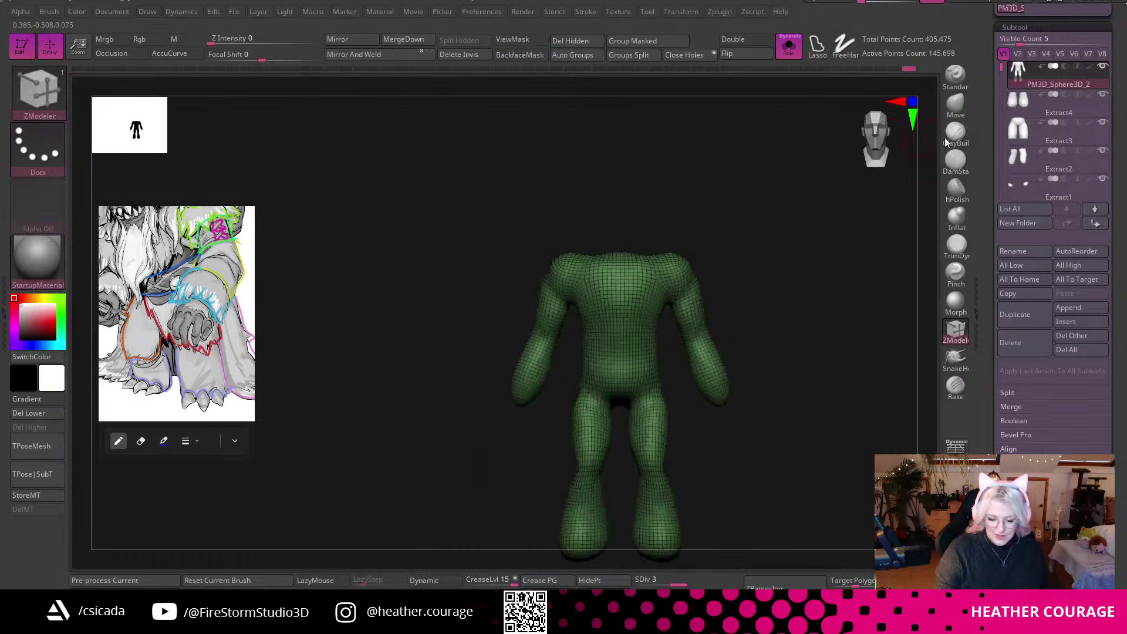
Choose the Move brush and hide both arms of the body, keeping only the torso and legs.
click(955, 106)
key(ctrl+shift)
mouse_move(672, 224)
ctrl+shift+mouse_down()
mouse_move(687, 343)
mouse_move(798, 481)
ctrl+shift+mouse_up()
ctrl+shift+drag(829, 326, 817, 453)
ctrl+right_drag(813, 418, 810, 385)
Mask a horizontal band around the waist and adjust its upper and lower edges from the side so it rises towards the back.
alt+right_drag(766, 241, 829, 501)
mouse_move(441, 275)
ctrl+mouse_down()
mouse_move(692, 279)
mouse_move(737, 343)
mouse_move(452, 340)
ctrl+mouse_up()
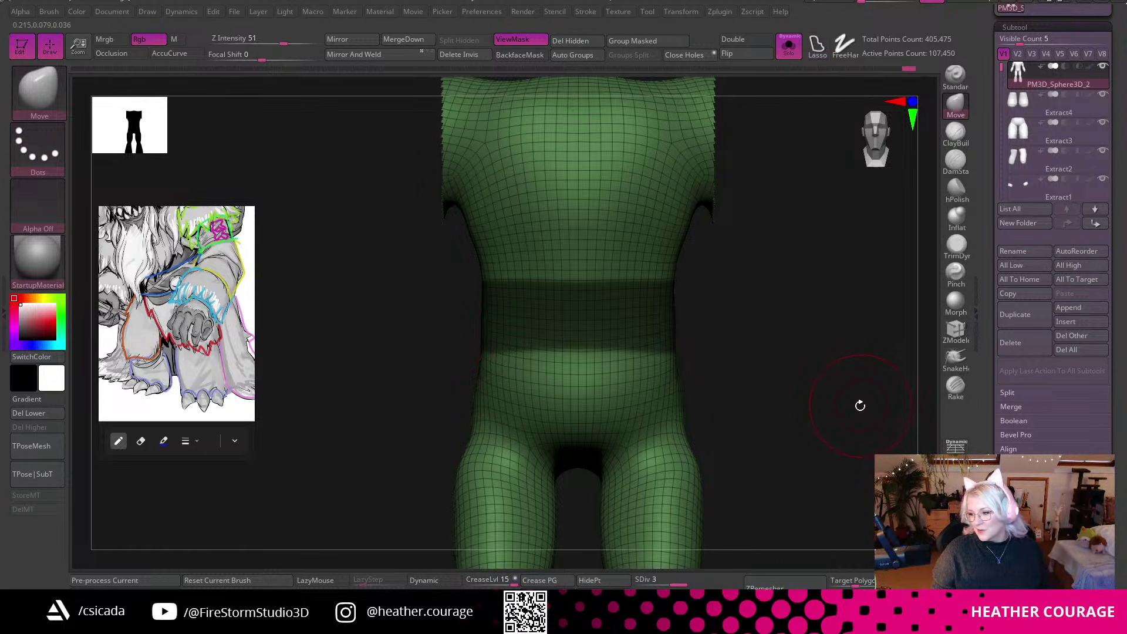
mouse_move(803, 397)
mouse_down()
mouse_move(795, 408)
mouse_move(860, 310)
mouse_move(822, 329)
mouse_up()
key(ctrl)
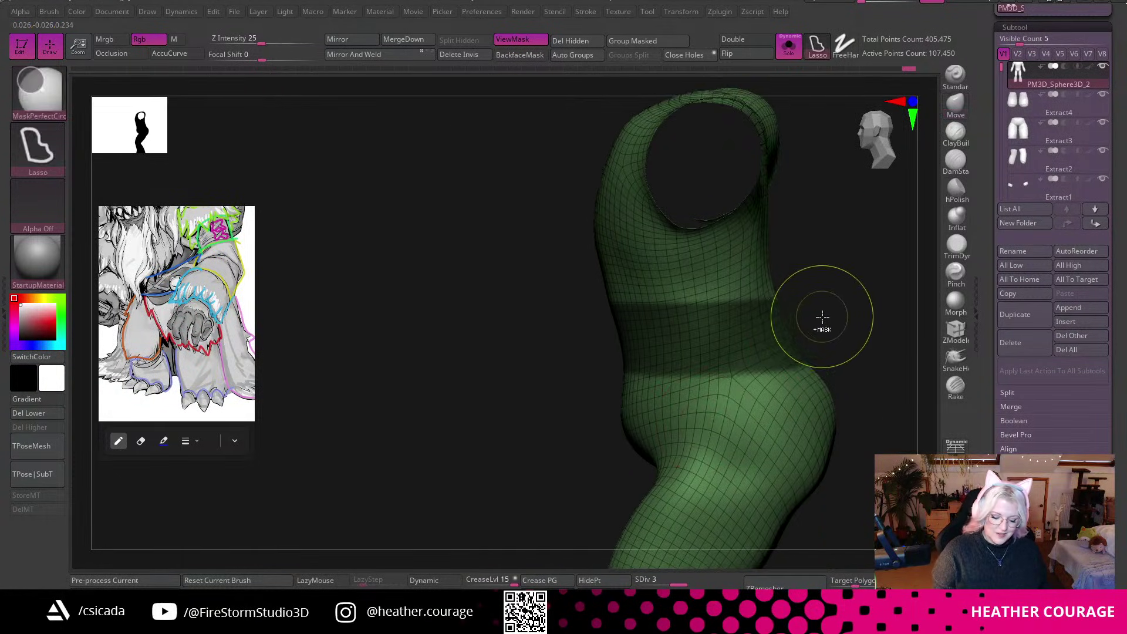
mouse_move(596, 307)
ctrl+mouse_down()
mouse_move(756, 295)
mouse_move(816, 277)
ctrl+mouse_up()
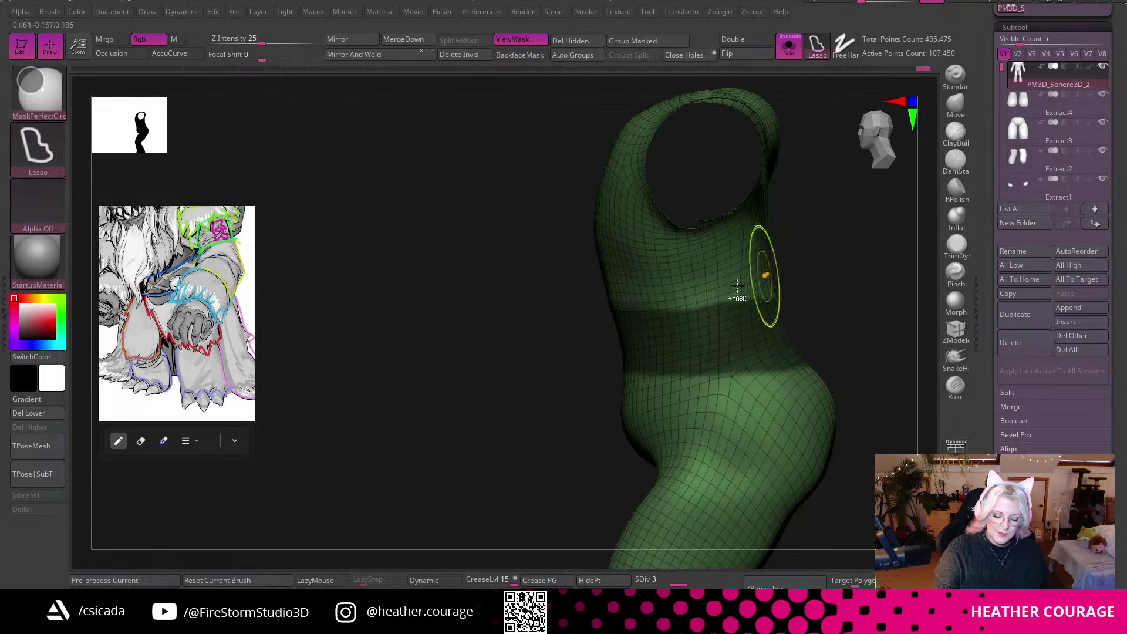
mouse_move(614, 313)
ctrl+mouse_down()
mouse_move(828, 272)
mouse_move(855, 322)
mouse_move(551, 425)
mouse_move(708, 462)
mouse_move(875, 303)
ctrl+mouse_up()
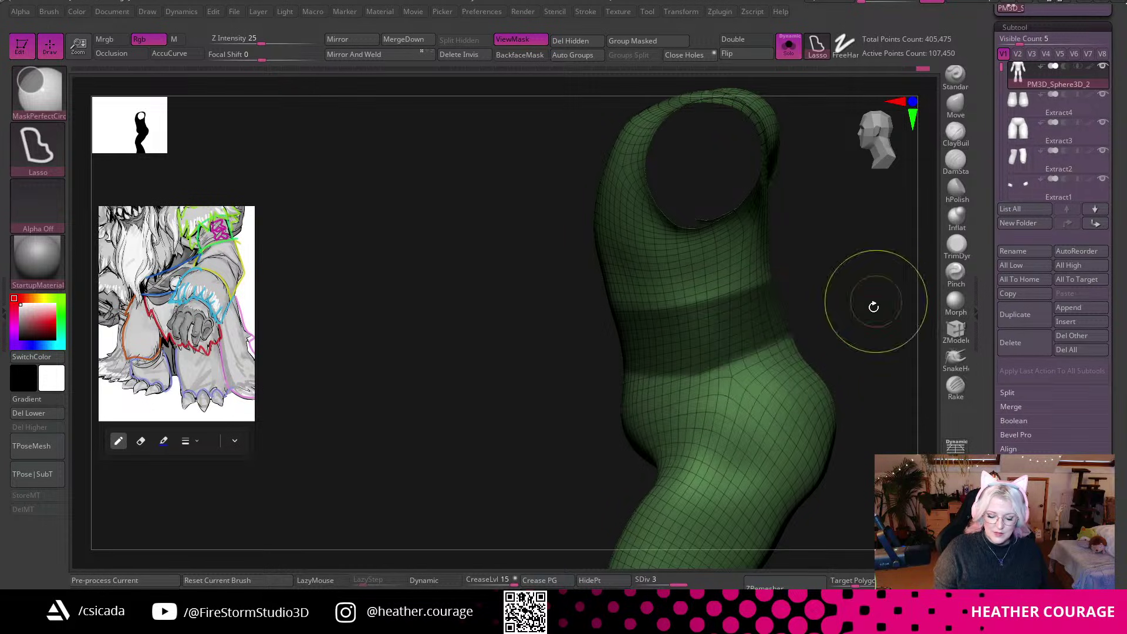
mouse_move(693, 371)
ctrl+mouse_down()
mouse_move(863, 320)
mouse_move(853, 265)
mouse_move(865, 322)
mouse_move(890, 330)
mouse_move(813, 352)
mouse_move(845, 358)
ctrl+mouse_up()
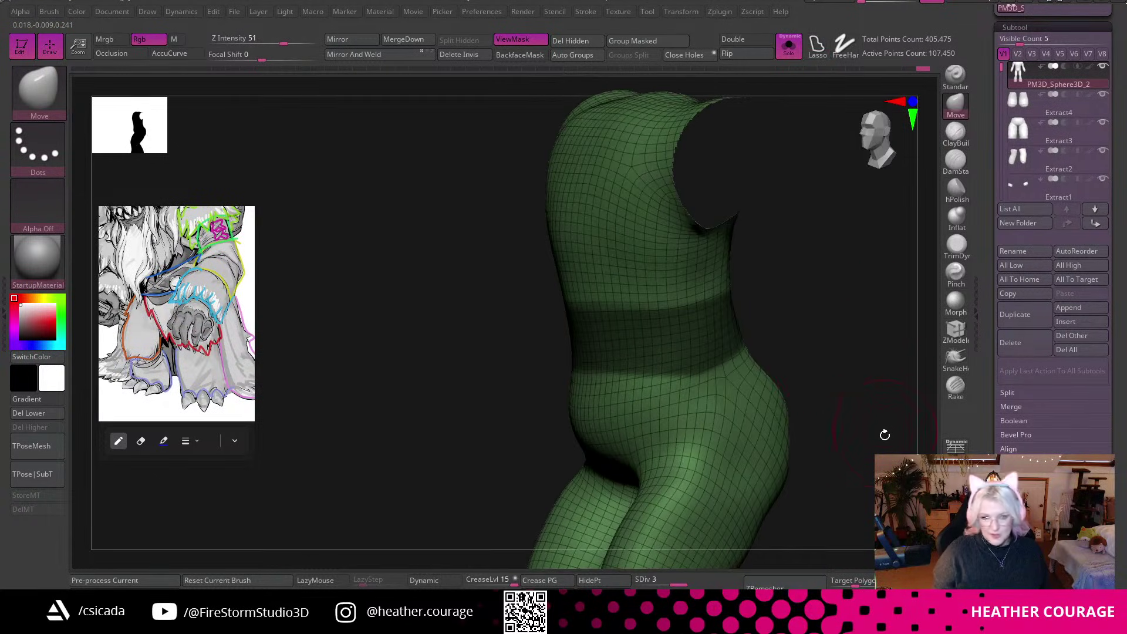
Extract the masked waist band into a new subtool and remesh it.
drag(882, 451, 891, 219)
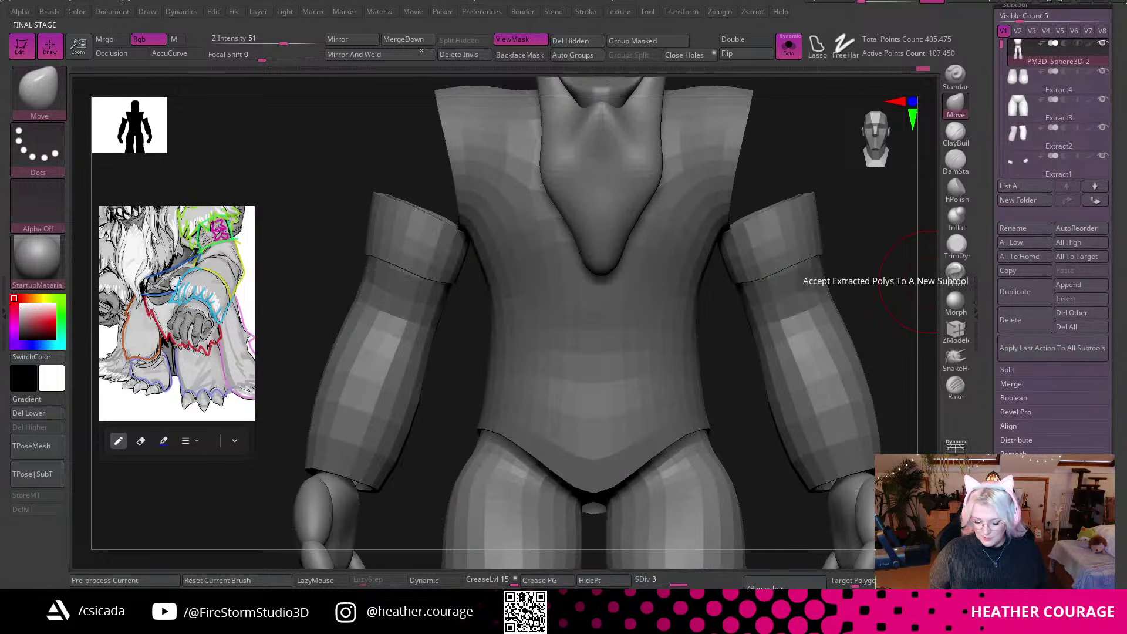
click(953, 278)
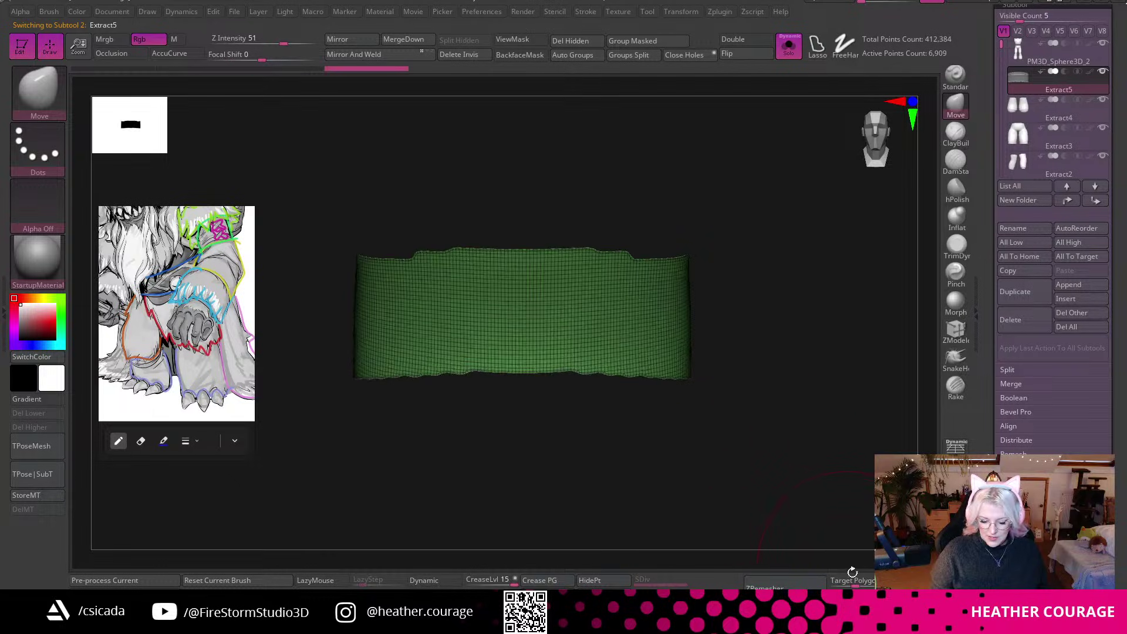
click(784, 587)
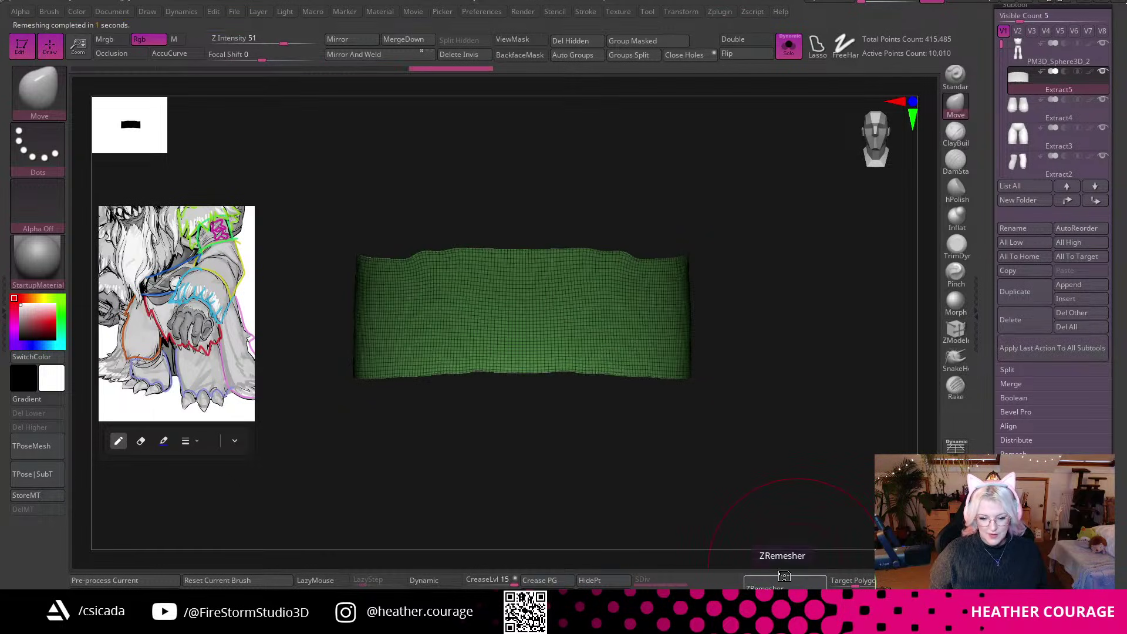
Lower the target polygon count and remesh the extracted waist band twice more for a coarse, even grid.
mouse_move(790, 447)
mouse_down()
mouse_move(747, 450)
mouse_move(778, 458)
mouse_move(797, 483)
mouse_move(846, 363)
mouse_move(841, 420)
mouse_up()
key(space)
drag(855, 580, 838, 581)
click(803, 584)
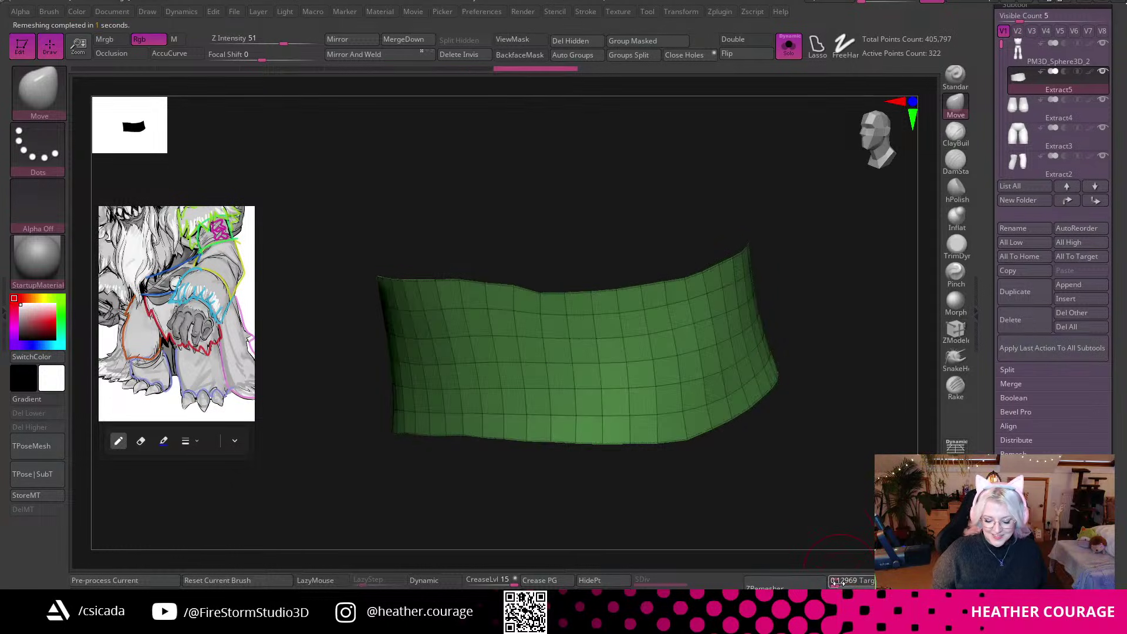
click(803, 583)
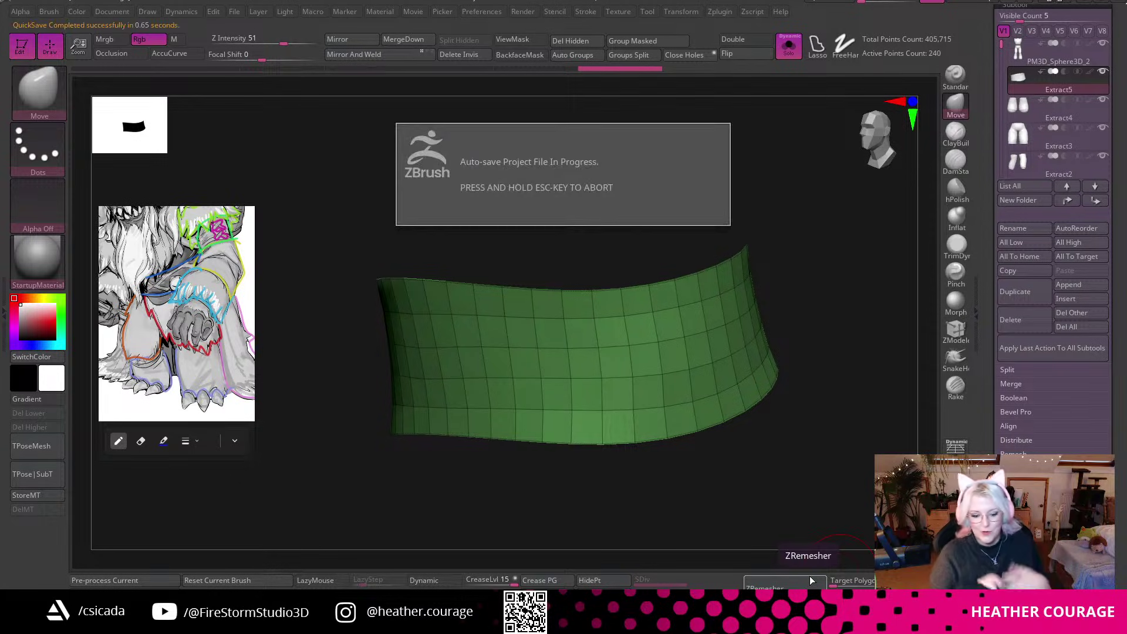
drag(780, 473, 836, 341)
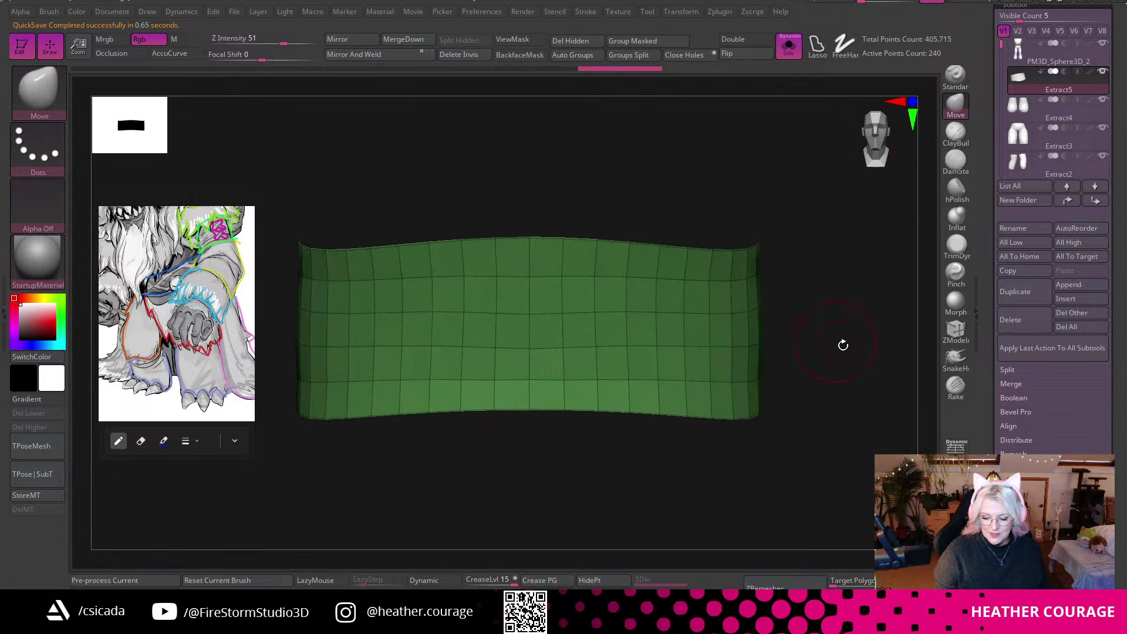
Show the other subtools again and scale the waist band outward slightly around the torso.
click(797, 57)
key(w)
drag(552, 345, 568, 334)
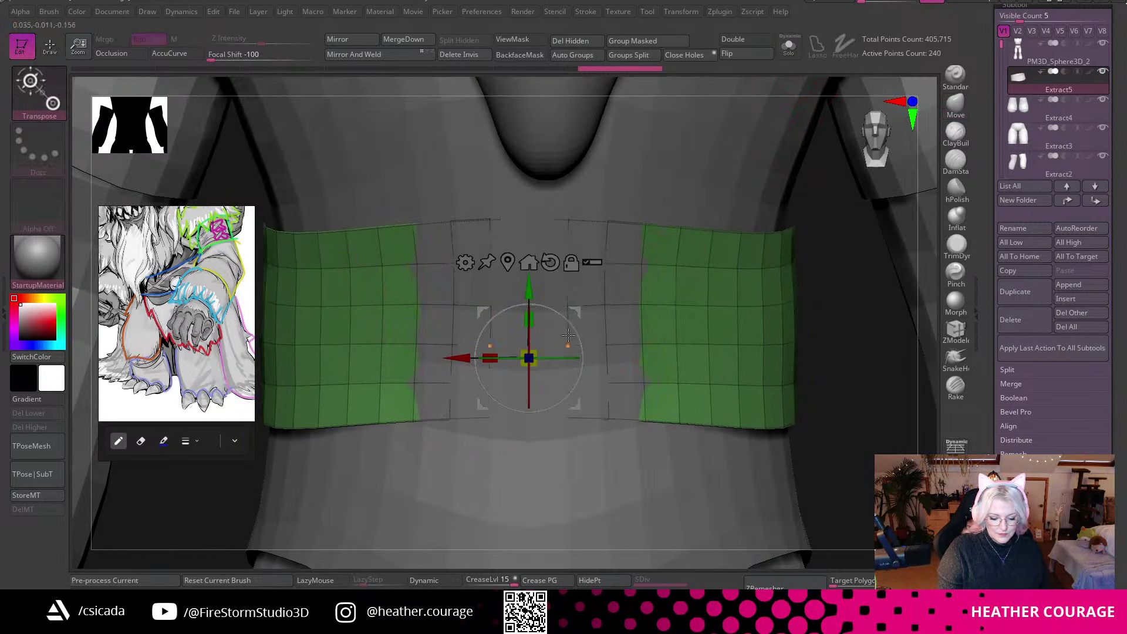
alt+drag(840, 401, 801, 421)
drag(747, 473, 834, 458)
Extrude the waist band with ZModeler into a thick belt and insert an edge loop across its wall thickness.
click(955, 330)
drag(545, 331, 579, 330)
drag(853, 307, 860, 385)
click(788, 46)
drag(663, 120, 660, 161)
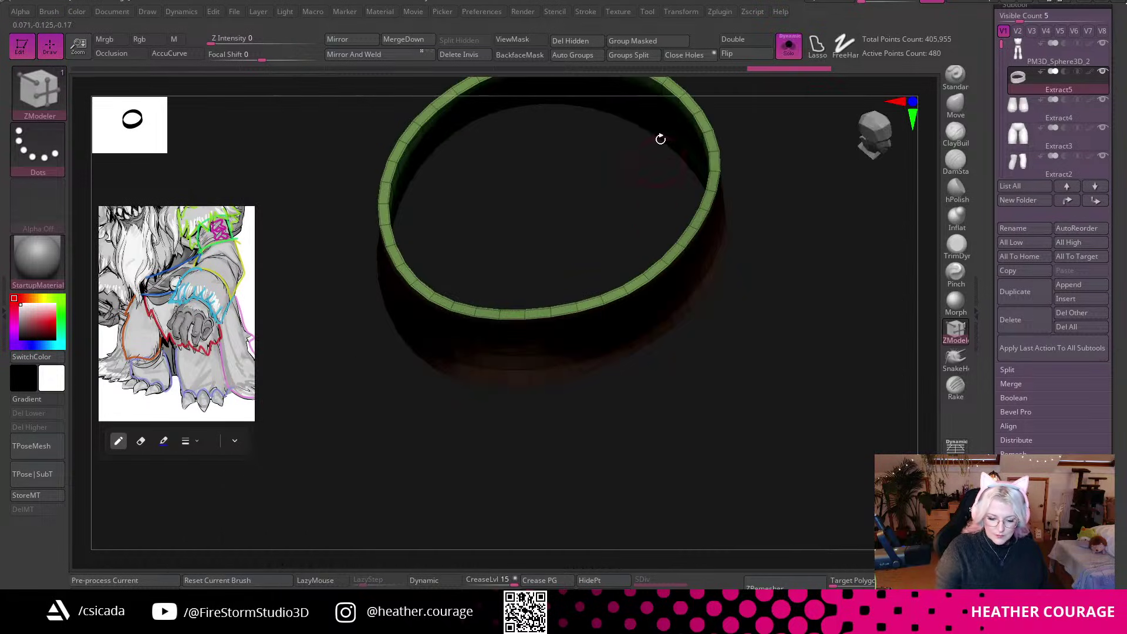
drag(775, 191, 624, 182)
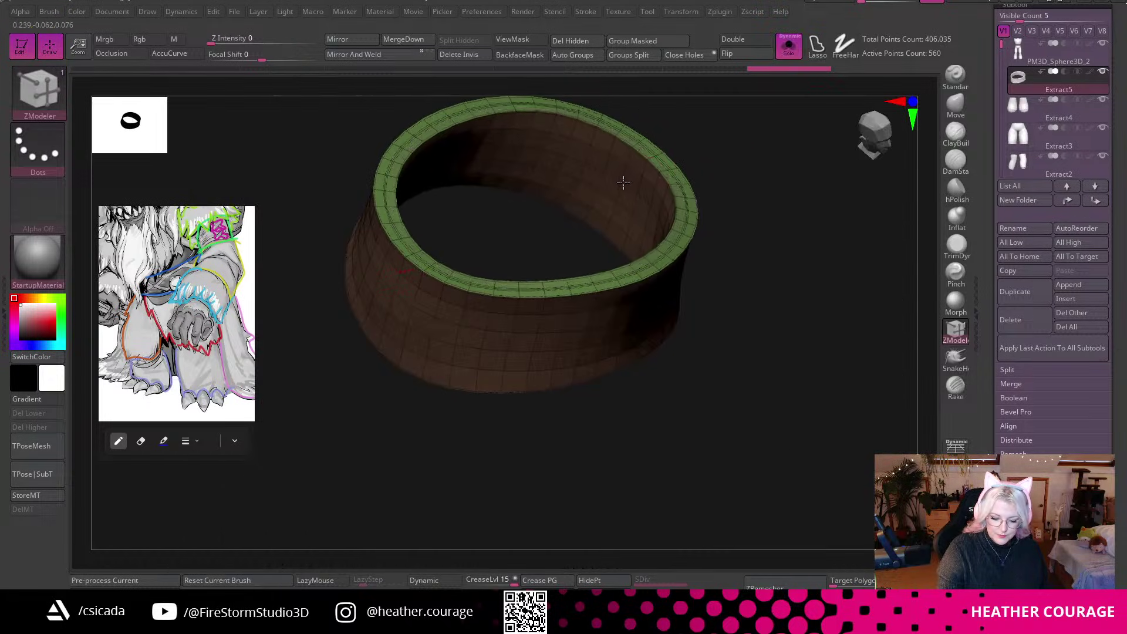
Show all subtools and pull the front of the belt downward with the Move Topological brush so it dips at the middle.
click(789, 45)
drag(887, 265, 792, 398)
key(b)
key(m)
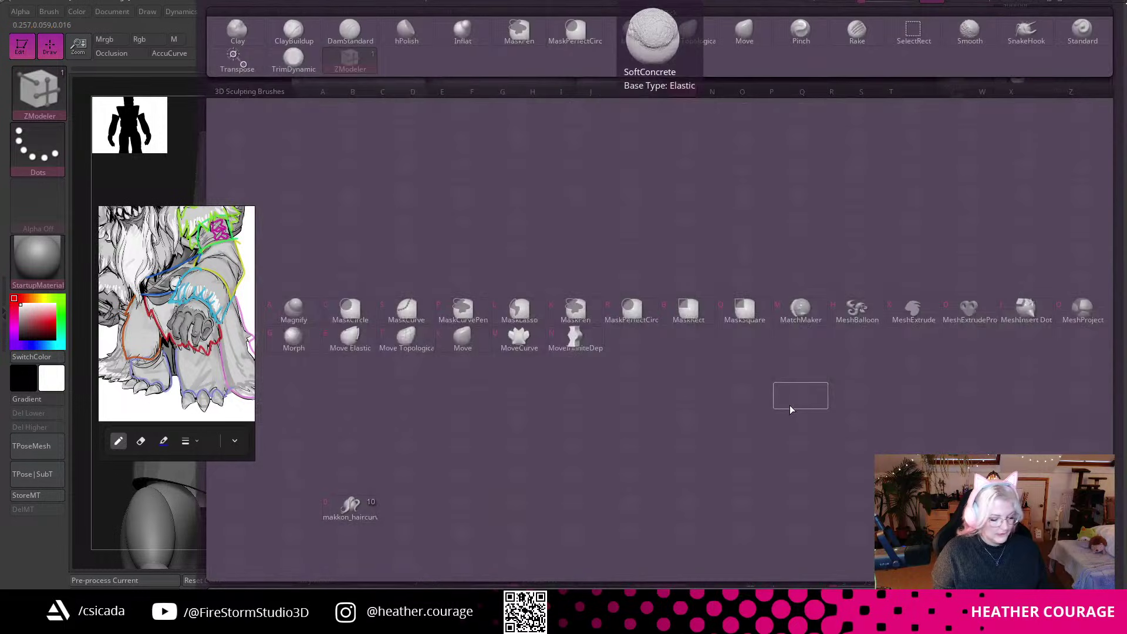
key(t)
key(space)
drag(603, 277, 619, 277)
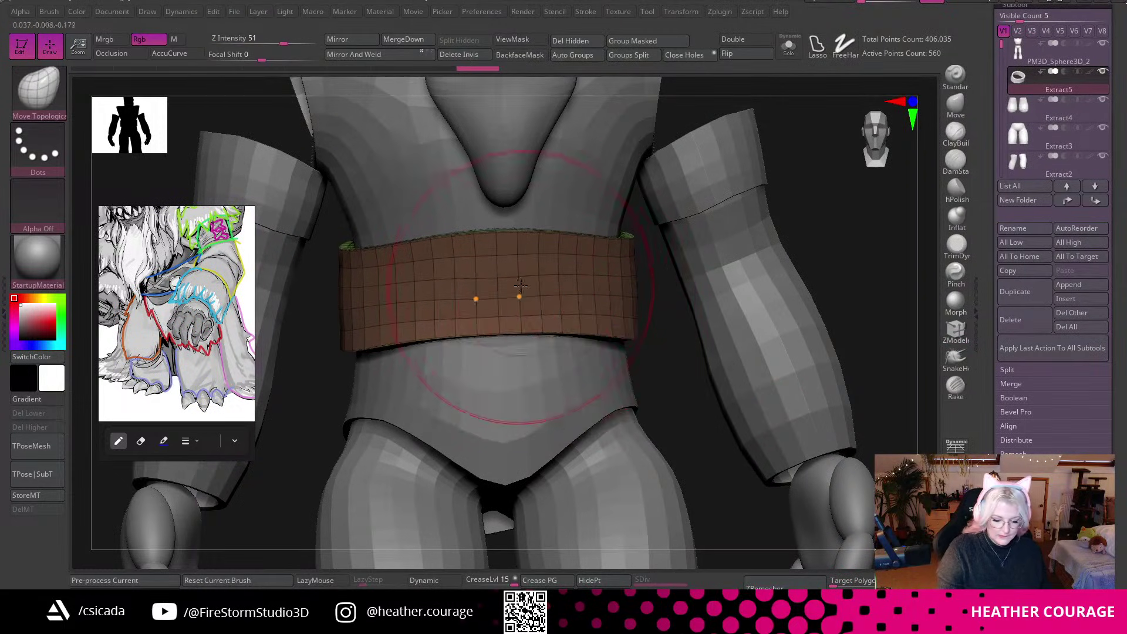
drag(516, 232, 557, 259)
drag(545, 322, 545, 347)
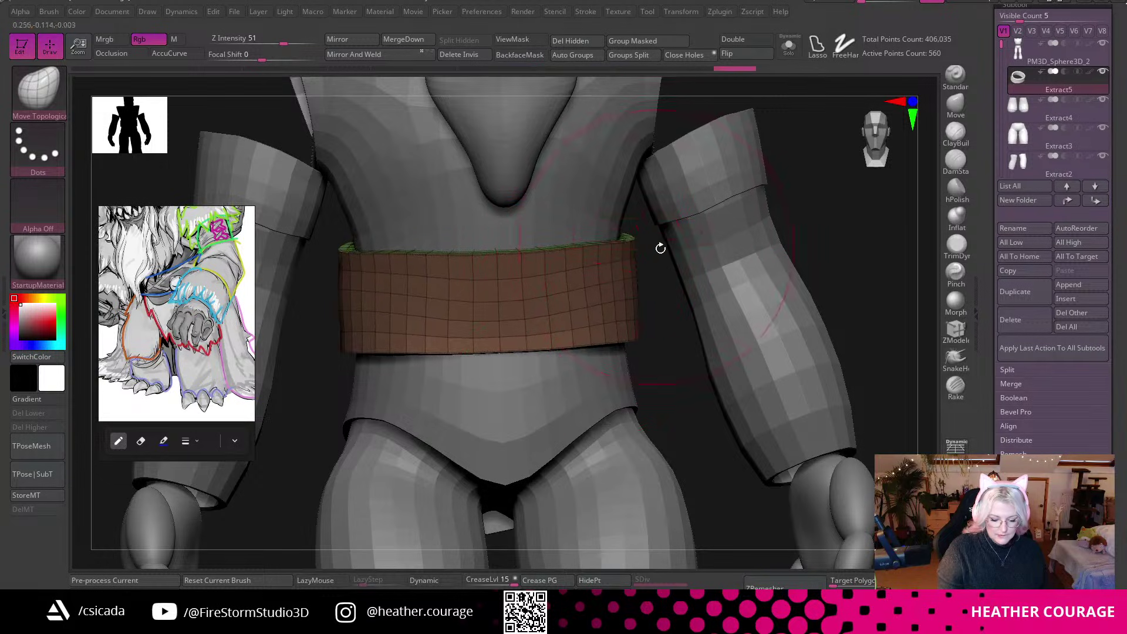
Scale the belt vertically to about 0.77 with the gizmo and move it lower on the waist.
key(w)
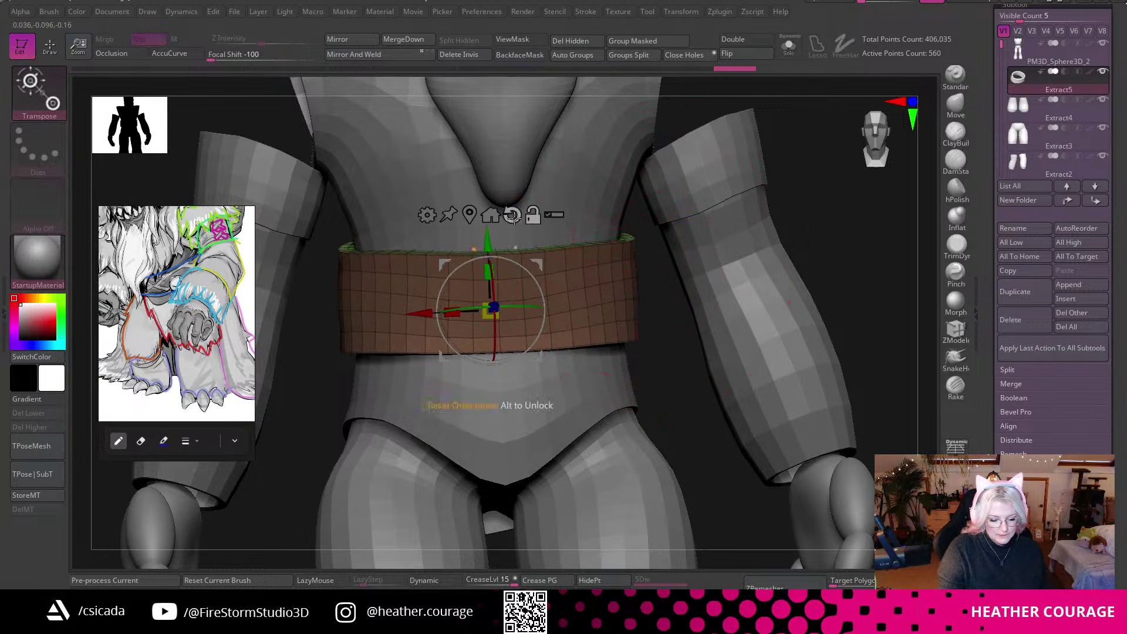
click(876, 141)
drag(491, 271, 498, 294)
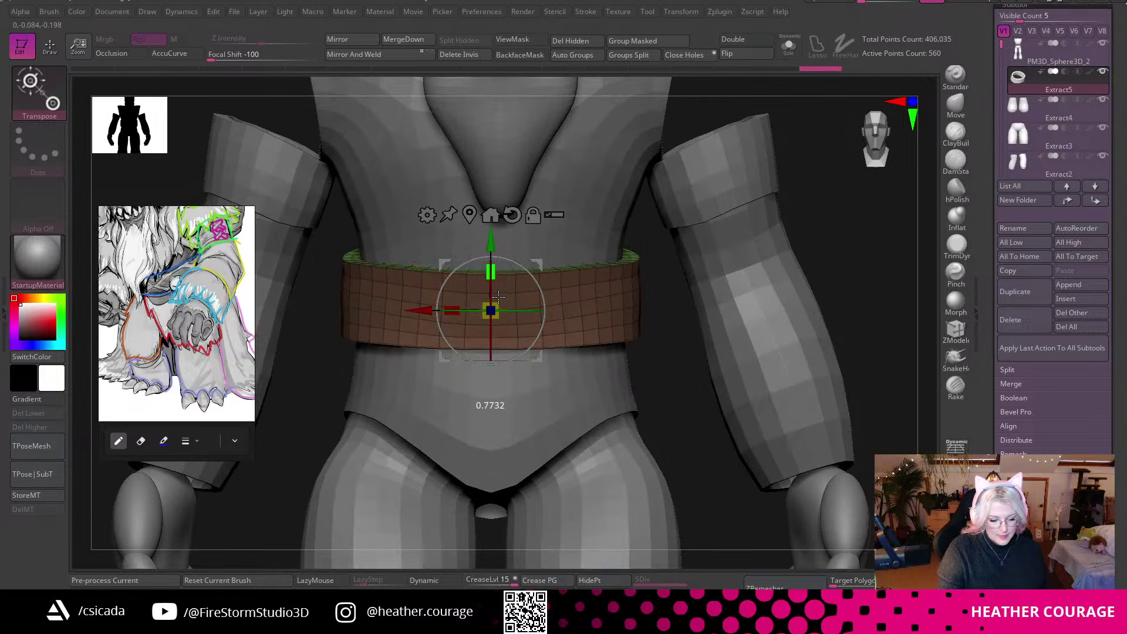
alt+drag(655, 320, 587, 300)
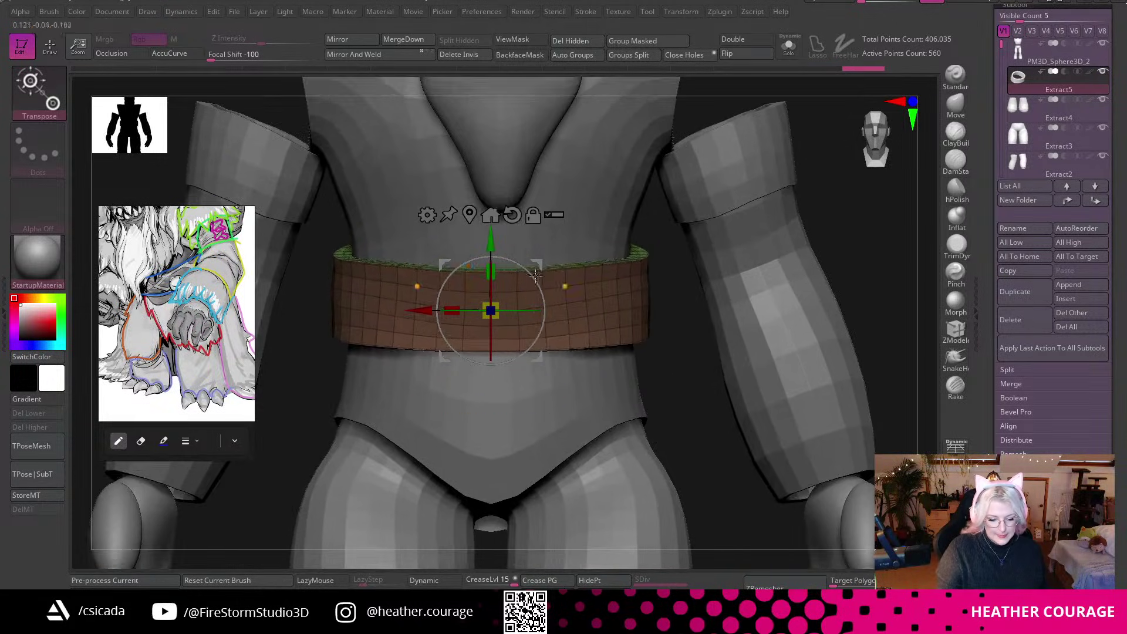
click(565, 297)
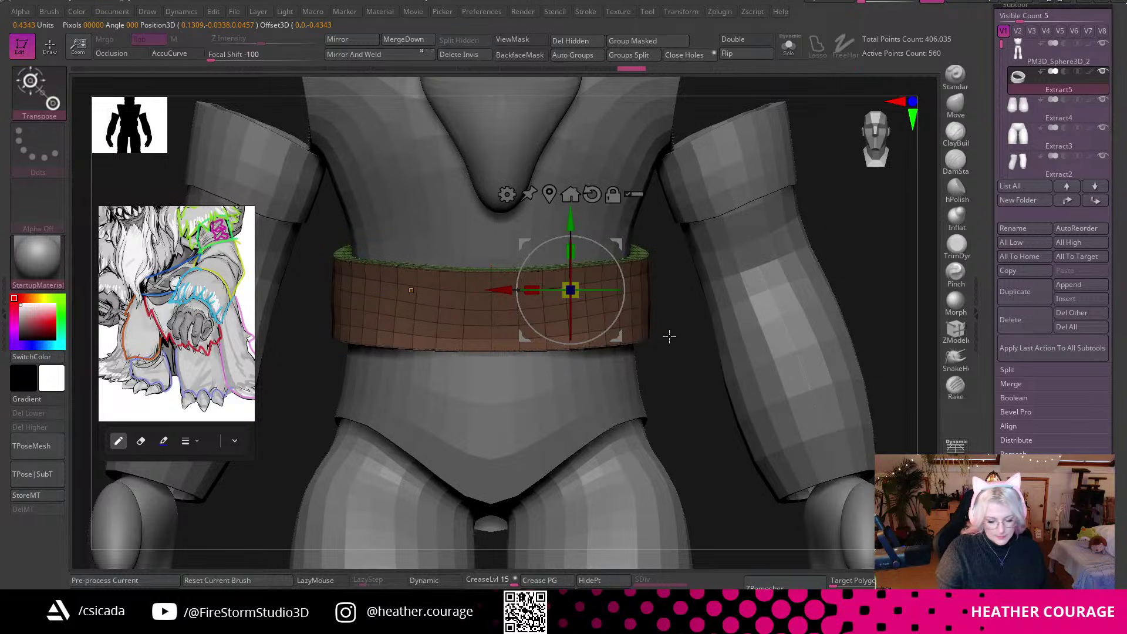
drag(571, 215, 579, 253)
ctrl+right_drag(697, 419, 704, 329)
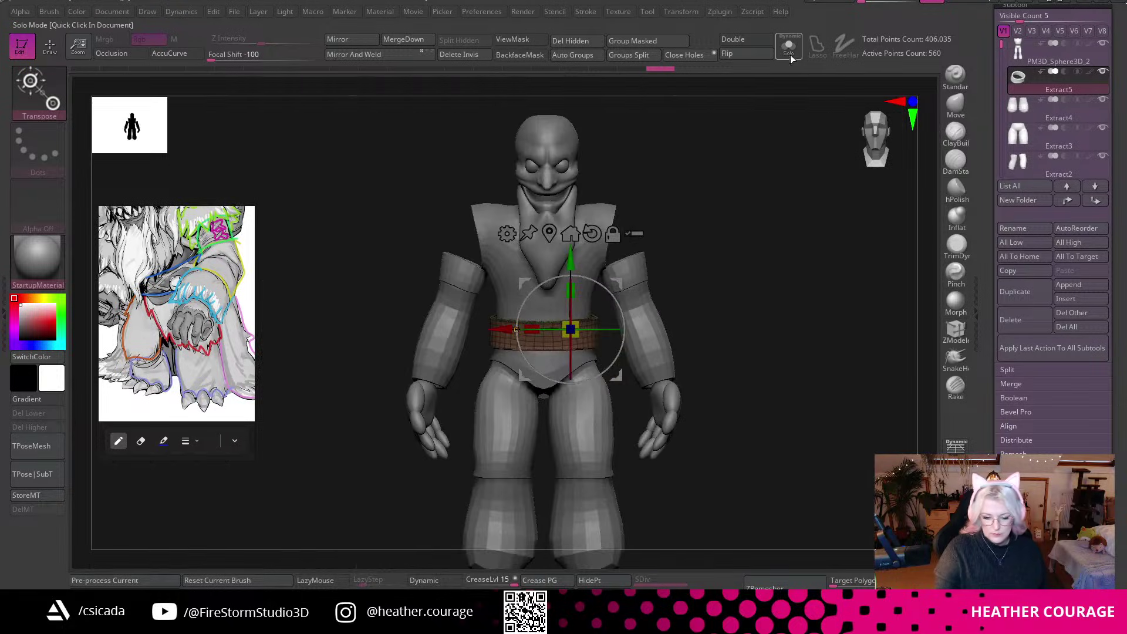
click(789, 47)
click(789, 47)
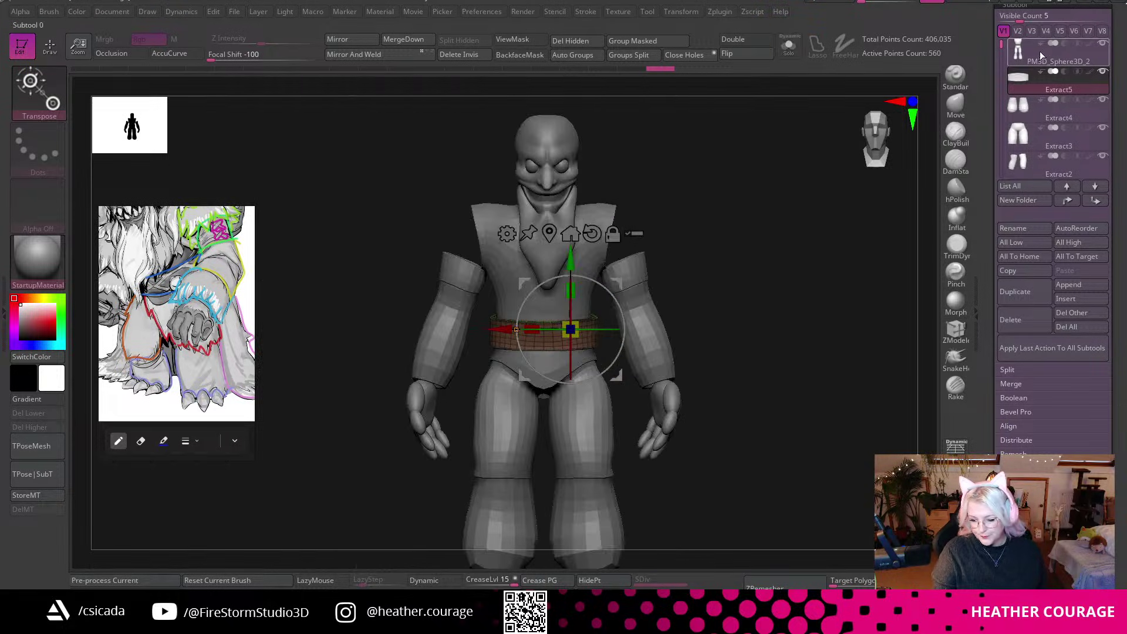
mouse_move(1000, 47)
mouse_down()
mouse_move(1008, 122)
mouse_move(1006, 36)
mouse_up()
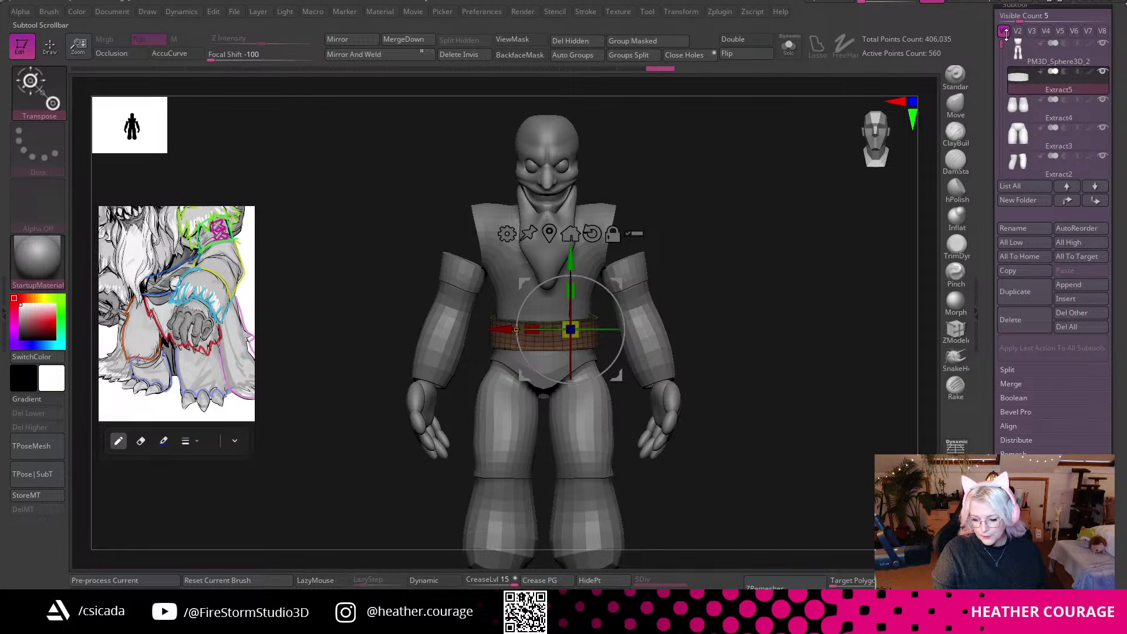
drag(832, 390, 835, 370)
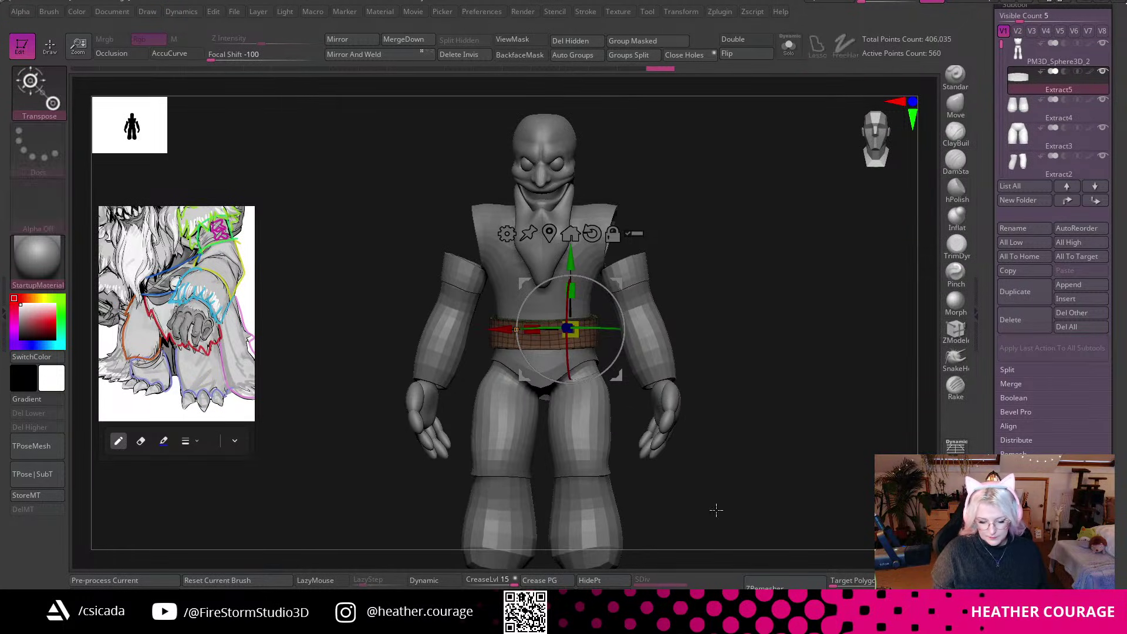
Switch to the body subtool, unhide its arms and clear the waist mask.
click(1032, 52)
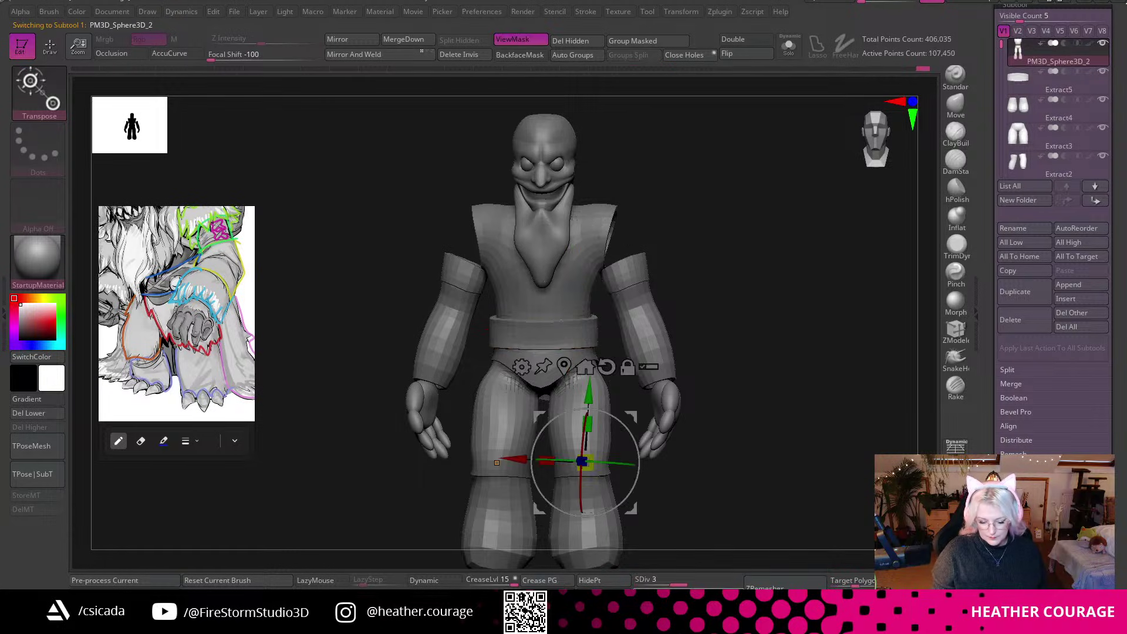
ctrl+shift+click(755, 451)
ctrl+drag(820, 301, 826, 365)
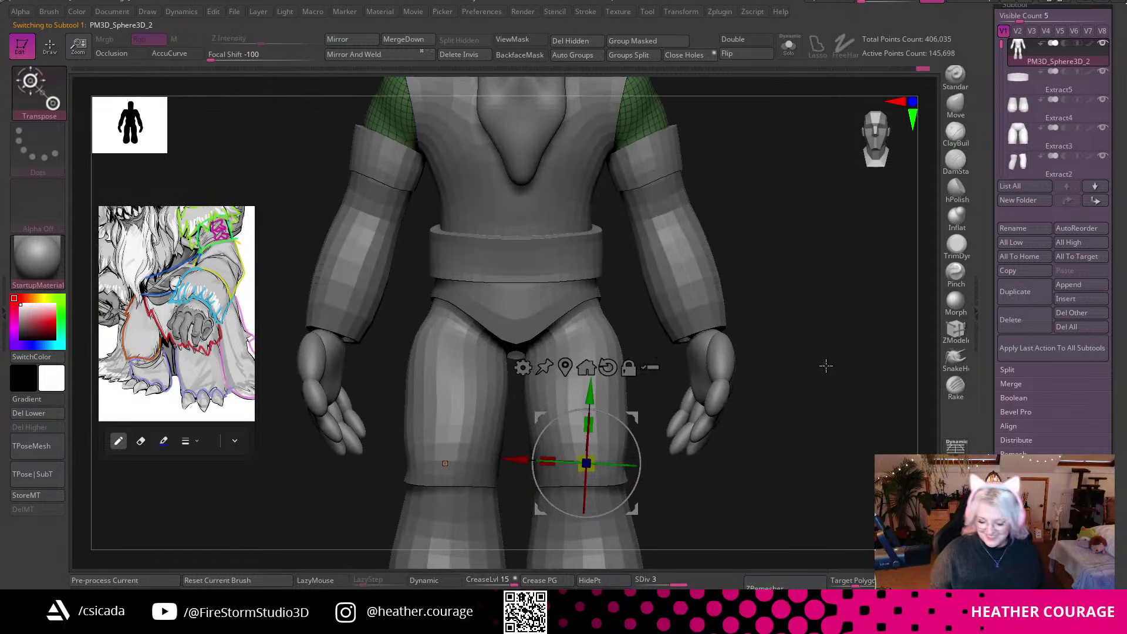
click(1018, 512)
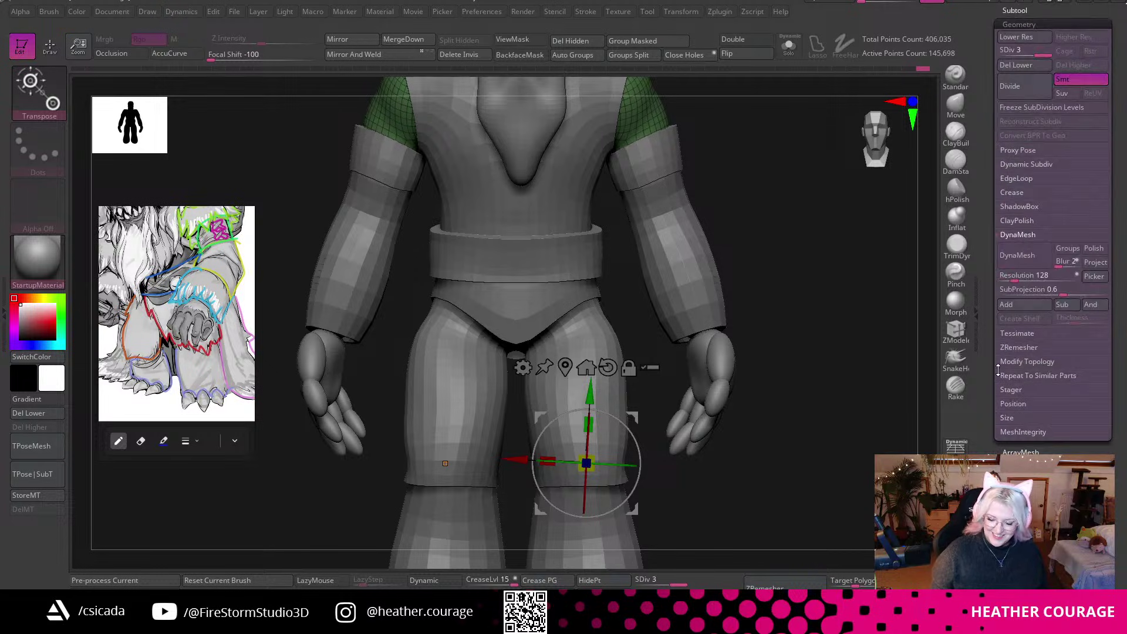
scroll(1050, 234, down, 8)
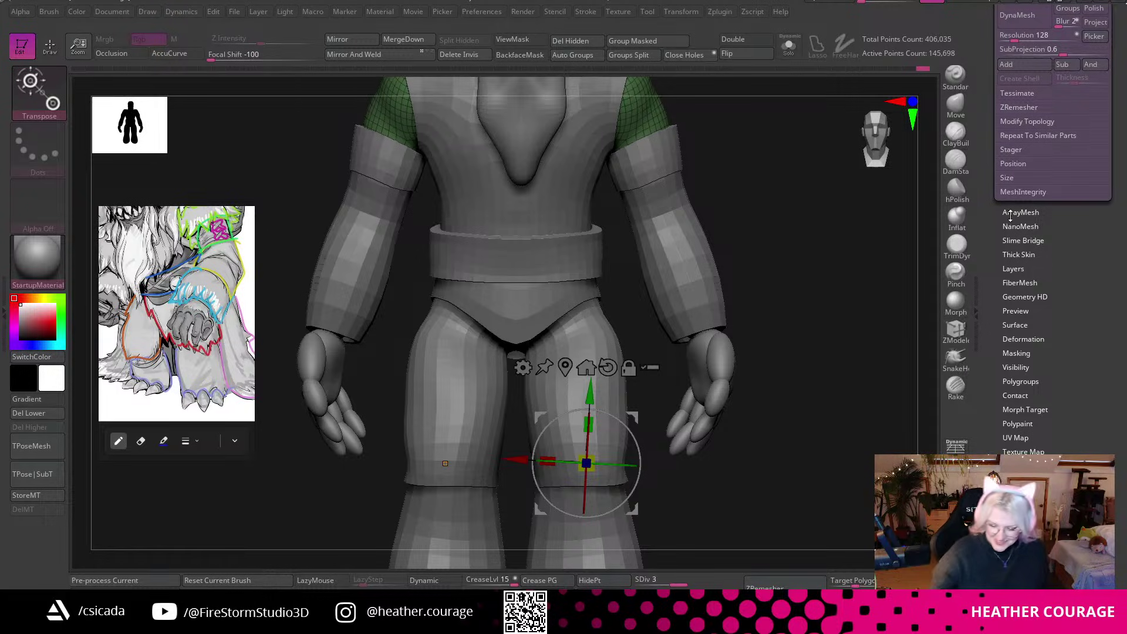
scroll(992, 247, up, 4)
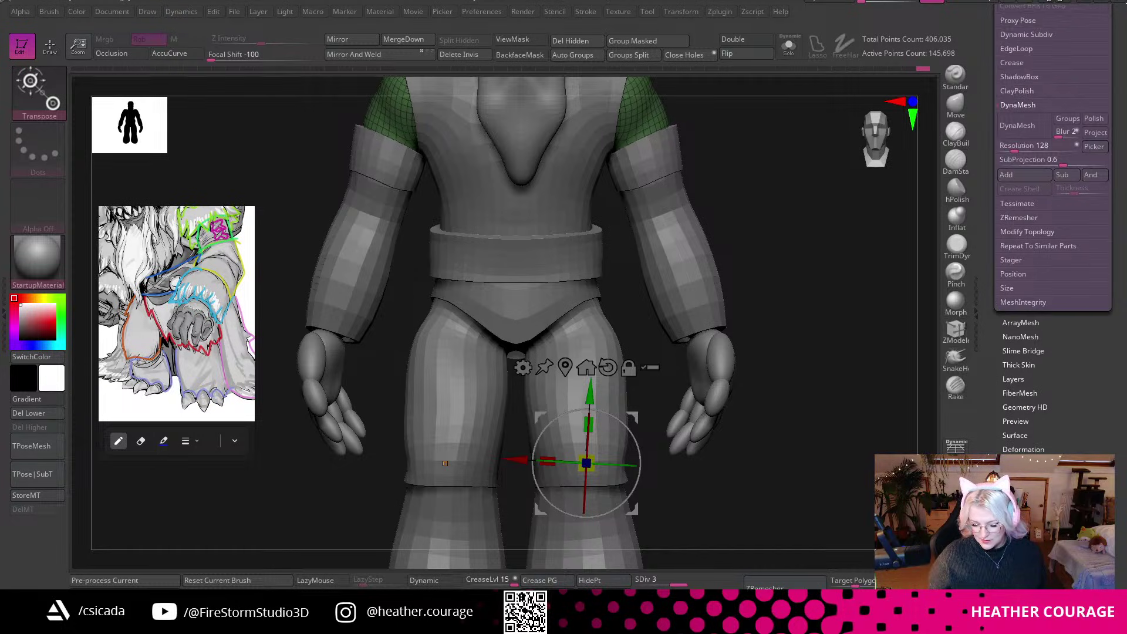
click(1020, 491)
drag(993, 410, 992, 511)
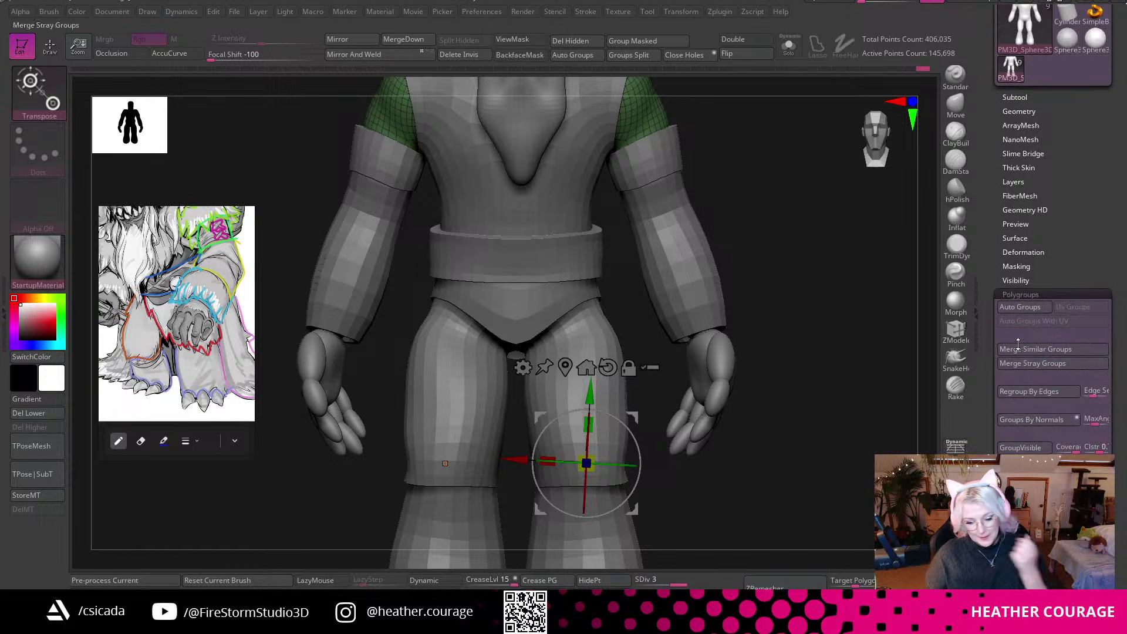
click(1014, 97)
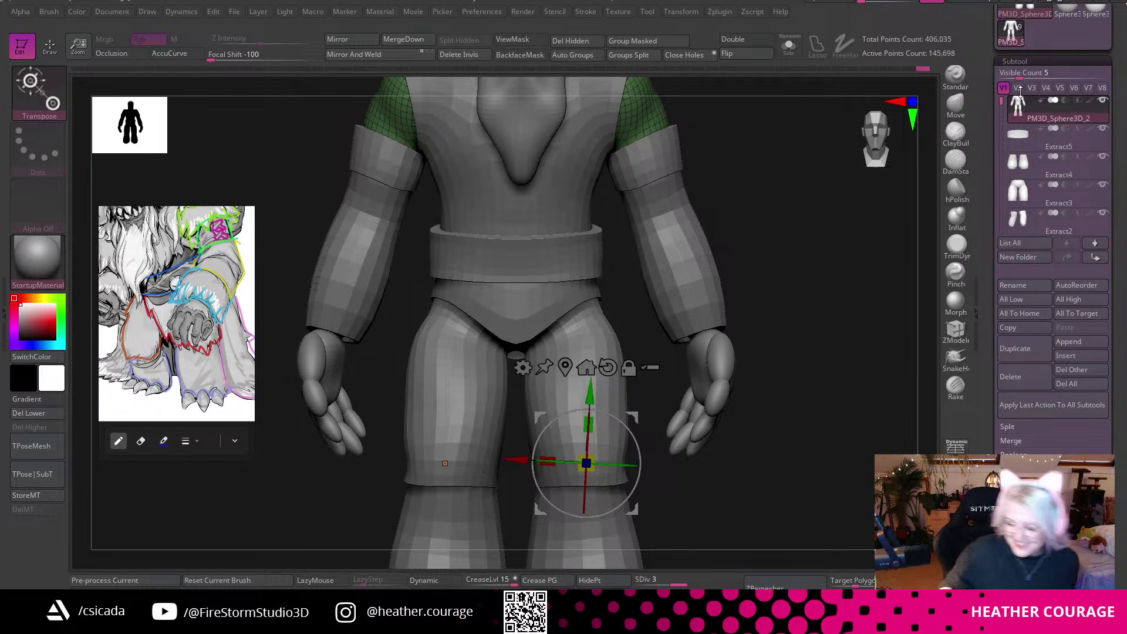
Append a sphere as a new subtool and make it the active subtool.
drag(846, 489, 604, 429)
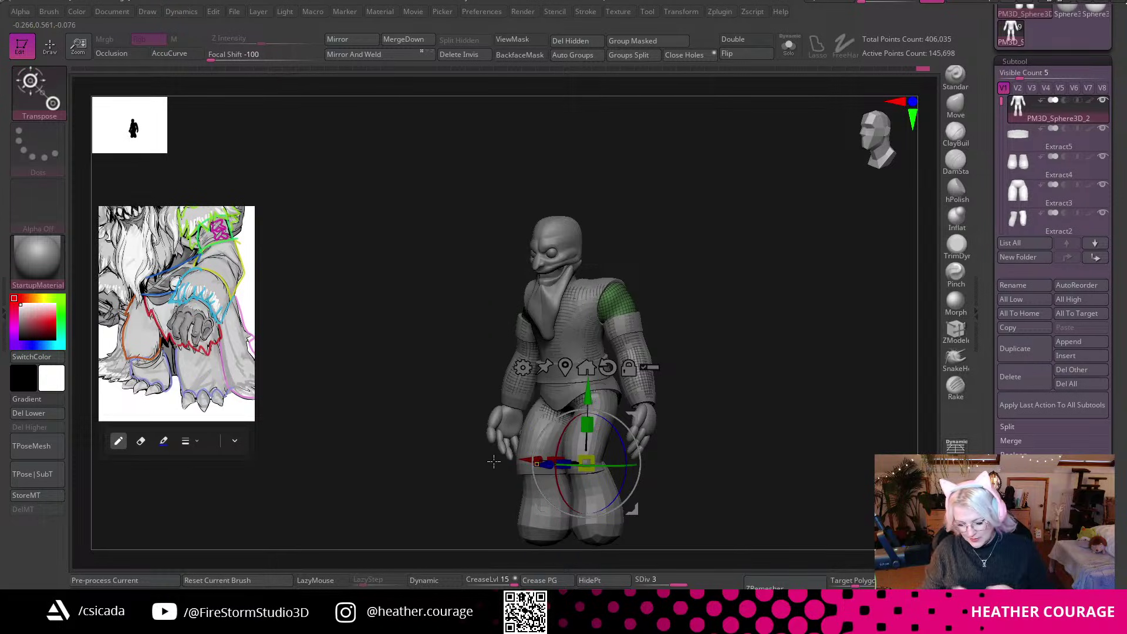
click(1074, 342)
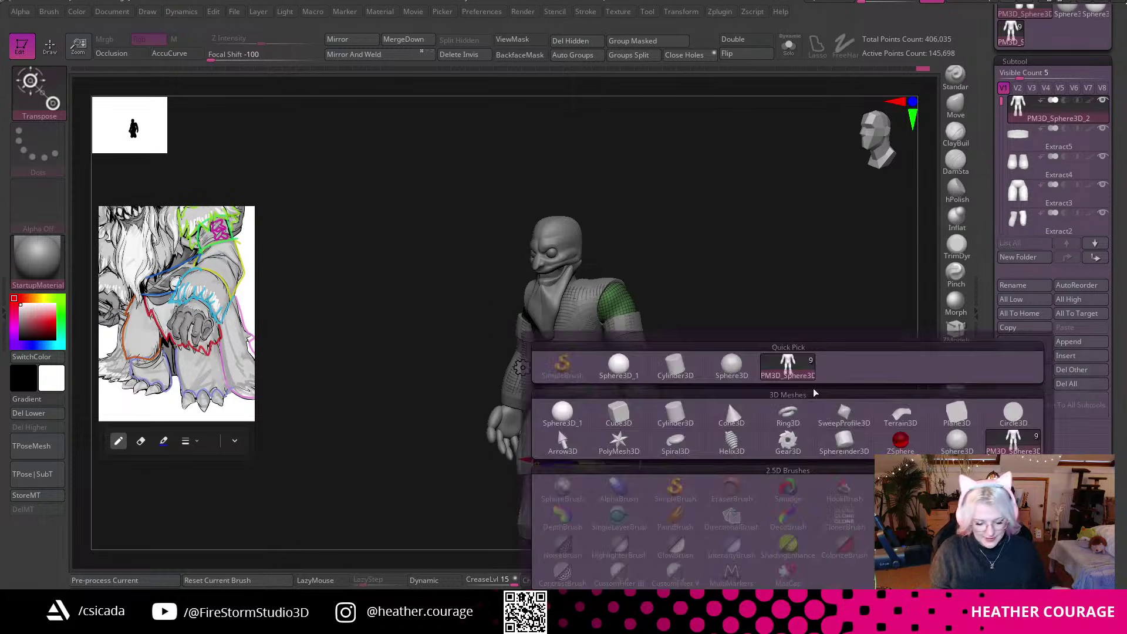
click(616, 370)
drag(877, 153, 890, 141)
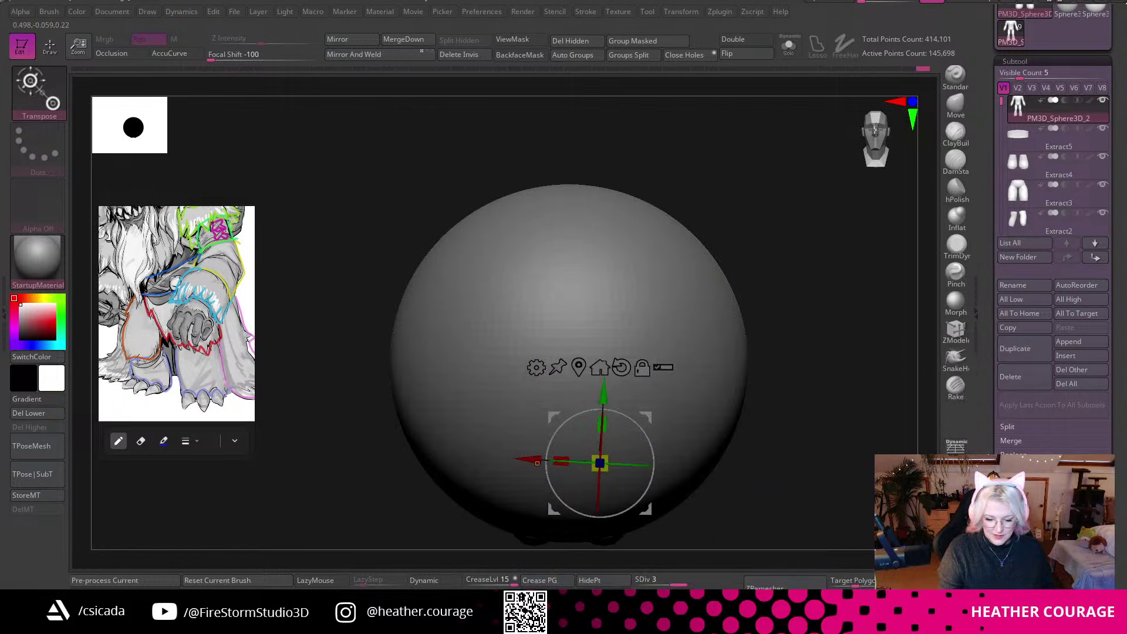
alt+click(712, 351)
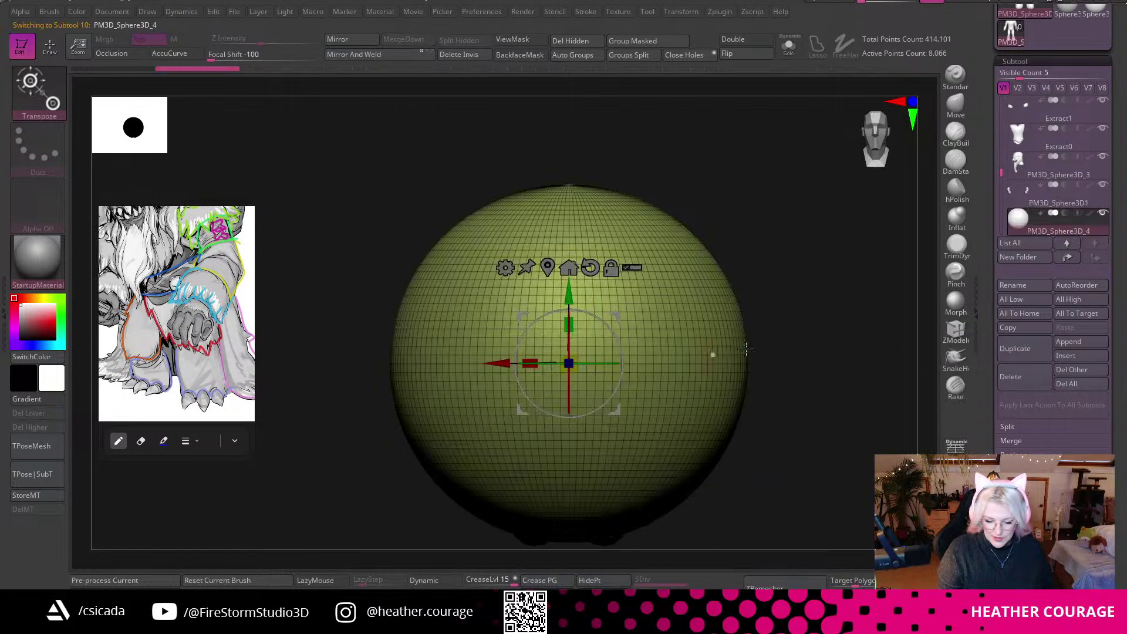
Scale the appended sphere down to roughly chest size and move it up and sideways over the creature's shoulder.
drag(569, 364, 493, 462)
drag(569, 292, 569, 244)
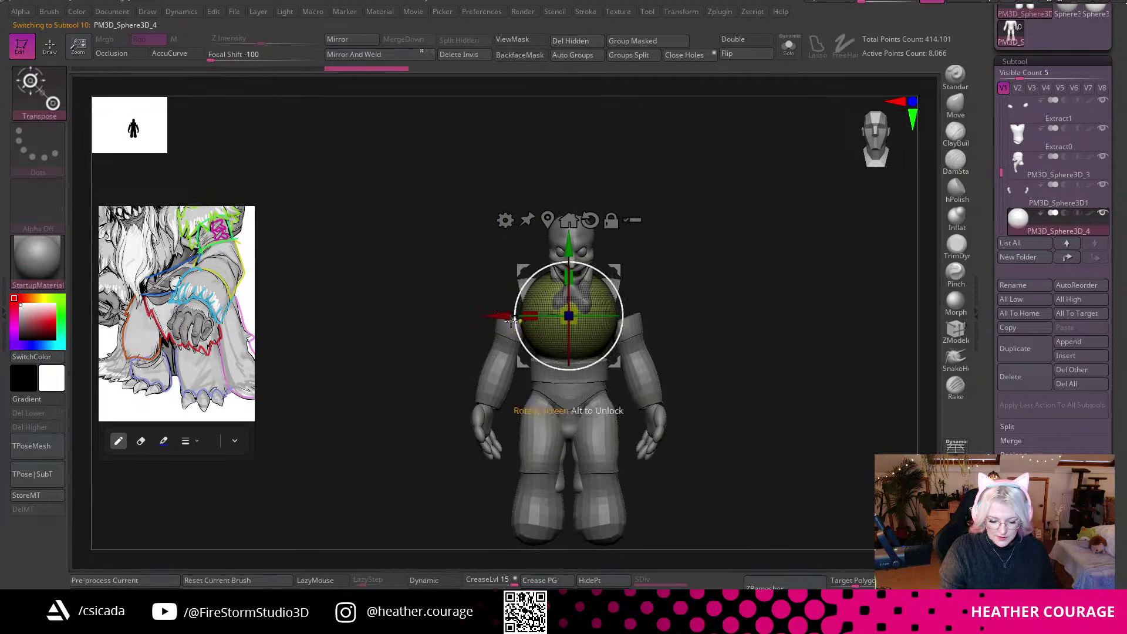
drag(501, 313, 557, 305)
ctrl+right_drag(831, 418, 832, 435)
Restore the body subtool's hidden shoulder geometry, checking it in solo mode, and return to the sphere subtool.
drag(1000, 170, 1000, 97)
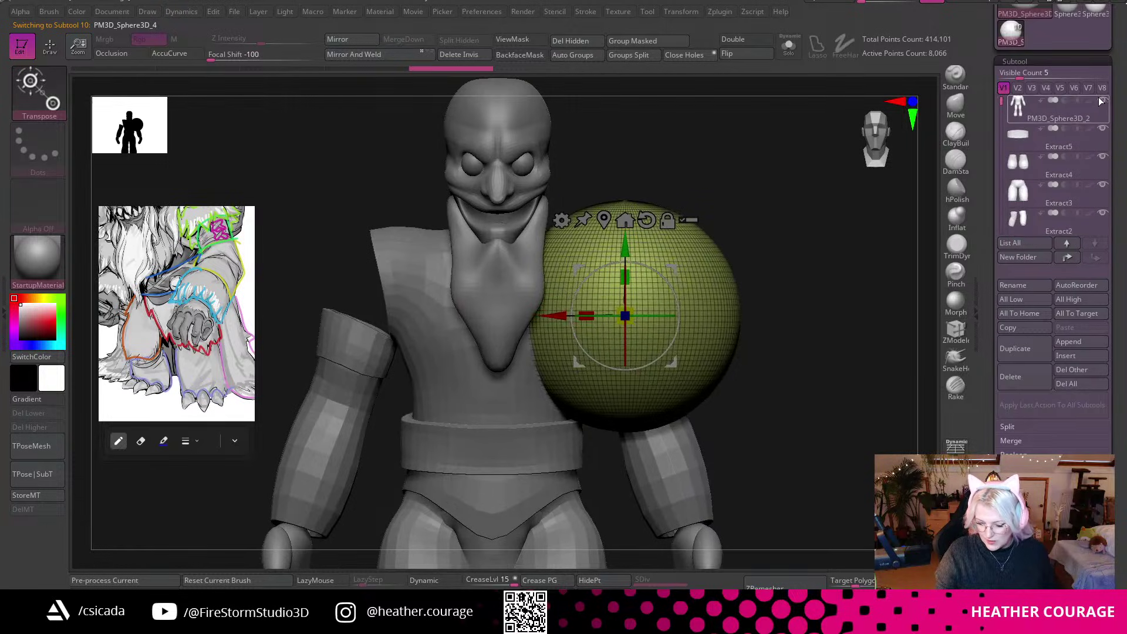
click(1036, 114)
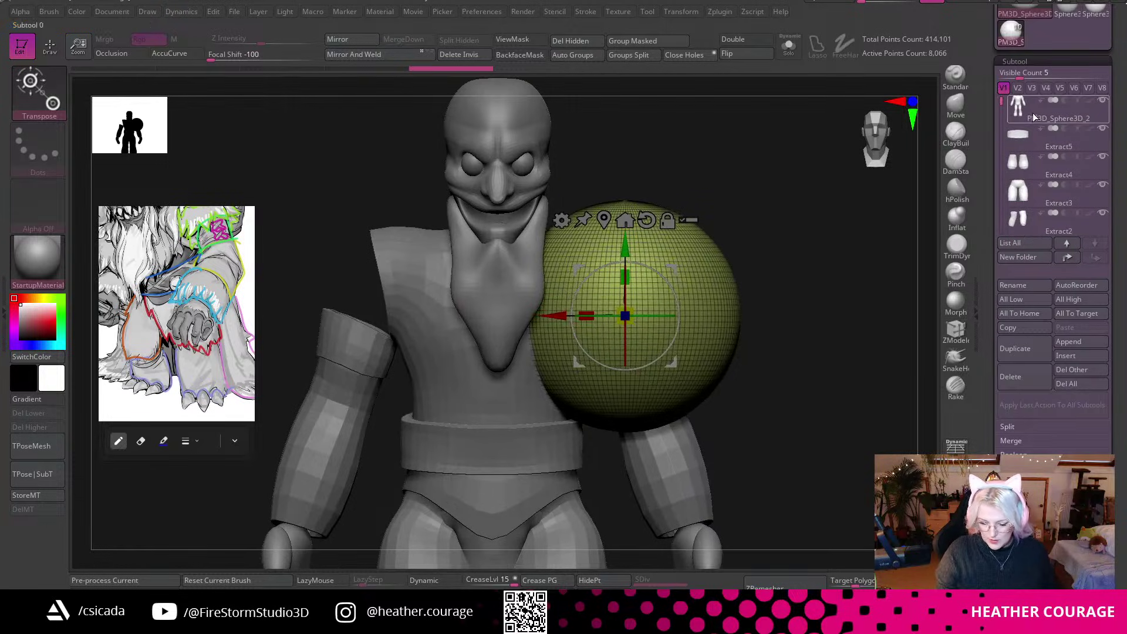
key(ctrl+shift)
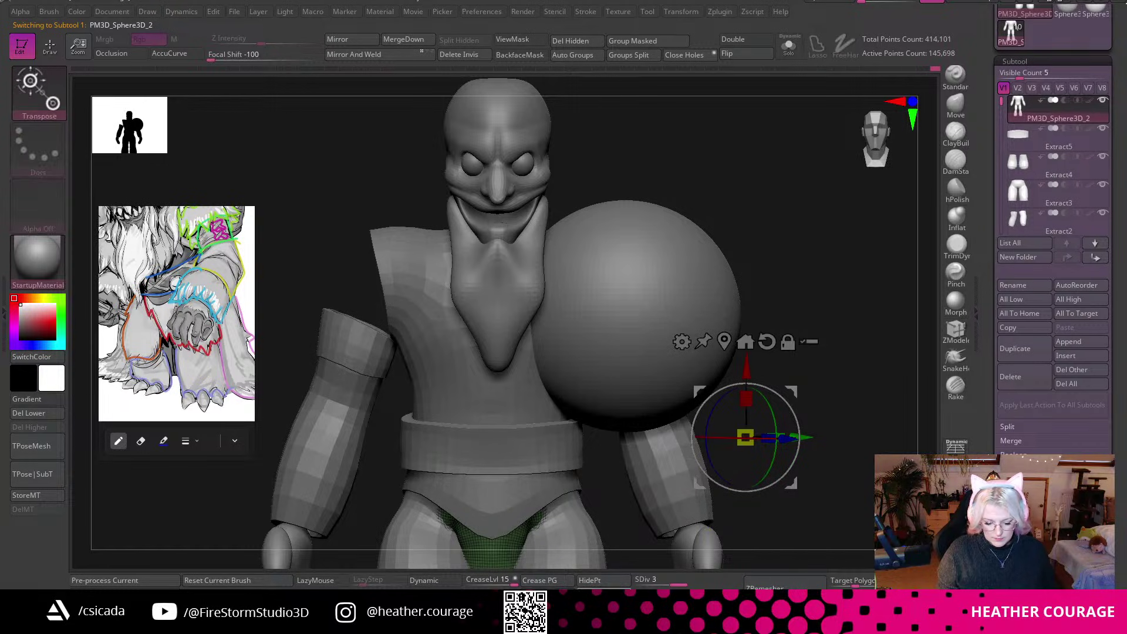
alt+drag(832, 487, 834, 405)
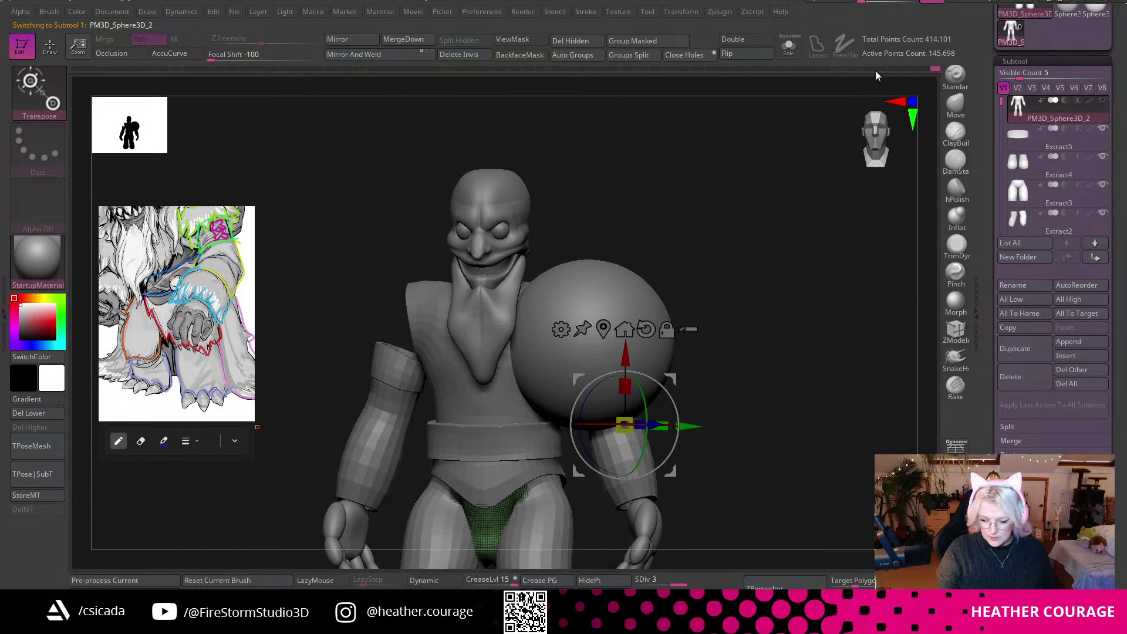
click(788, 45)
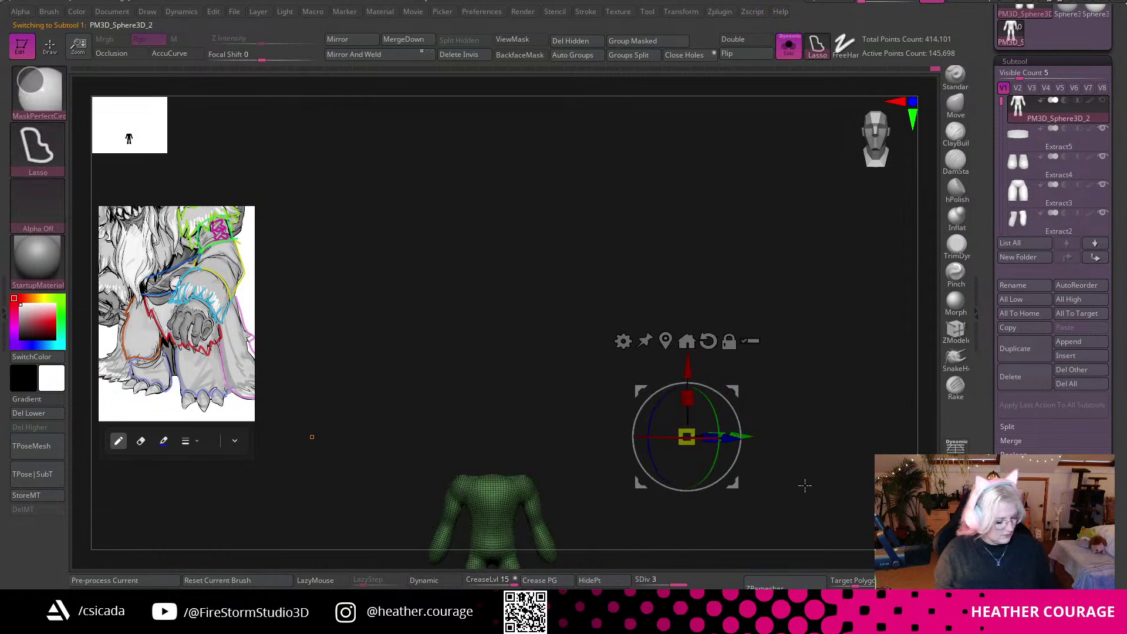
key(f)
click(786, 52)
alt+click(629, 352)
mouse_move(840, 418)
mouse_down()
mouse_move(807, 427)
mouse_move(826, 423)
mouse_up()
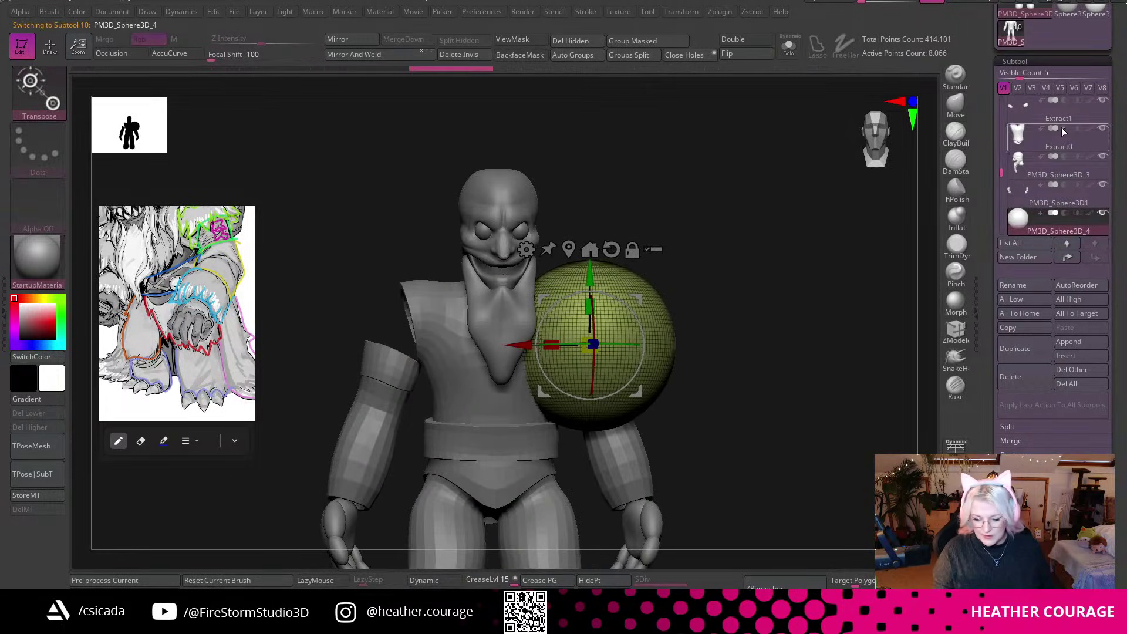
drag(1001, 172, 1001, 101)
Shrink and position the sphere around the upper arm as a shoulder puff, and Mirror And Weld it to the other side.
drag(614, 334, 613, 319)
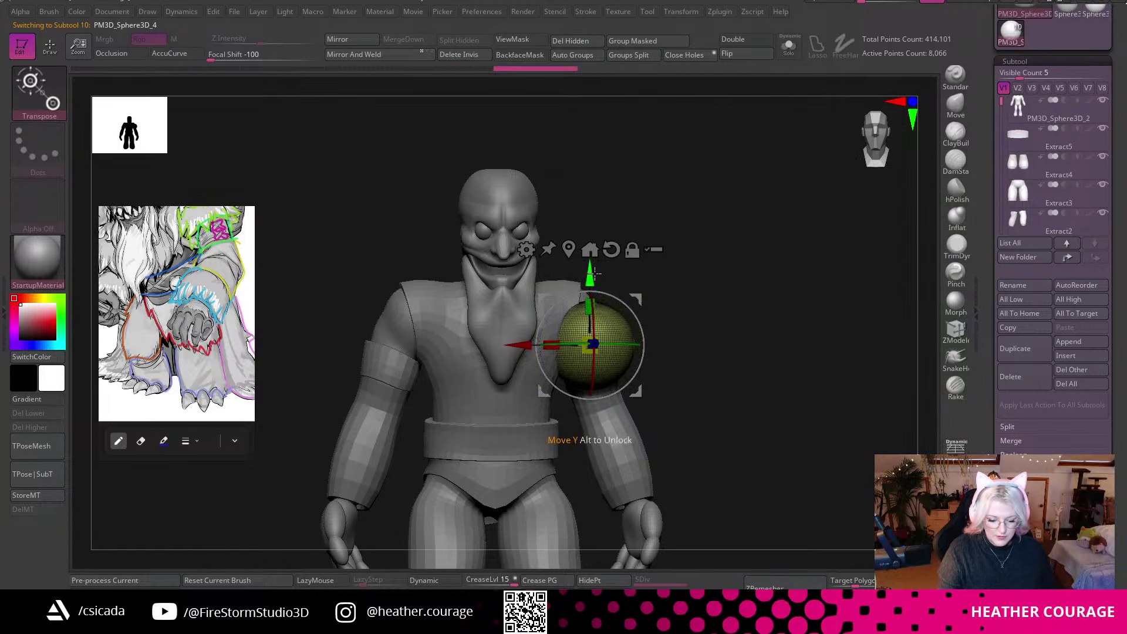
drag(760, 304, 834, 332)
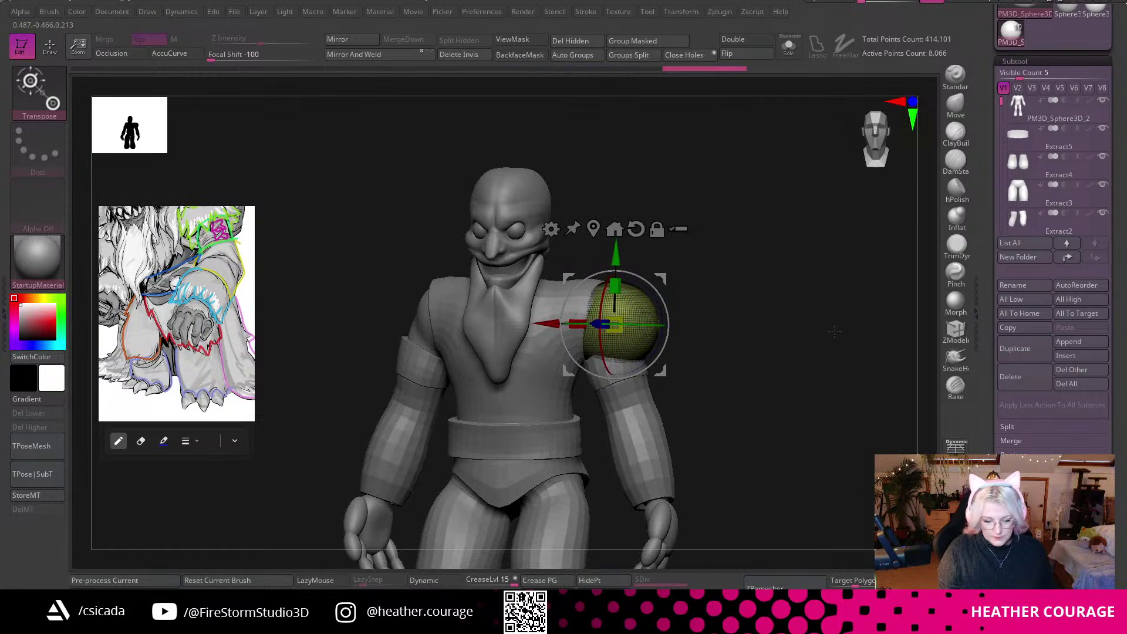
click(354, 54)
shift+drag(867, 383, 876, 183)
alt+drag(772, 402, 791, 272)
alt+drag(825, 403, 822, 409)
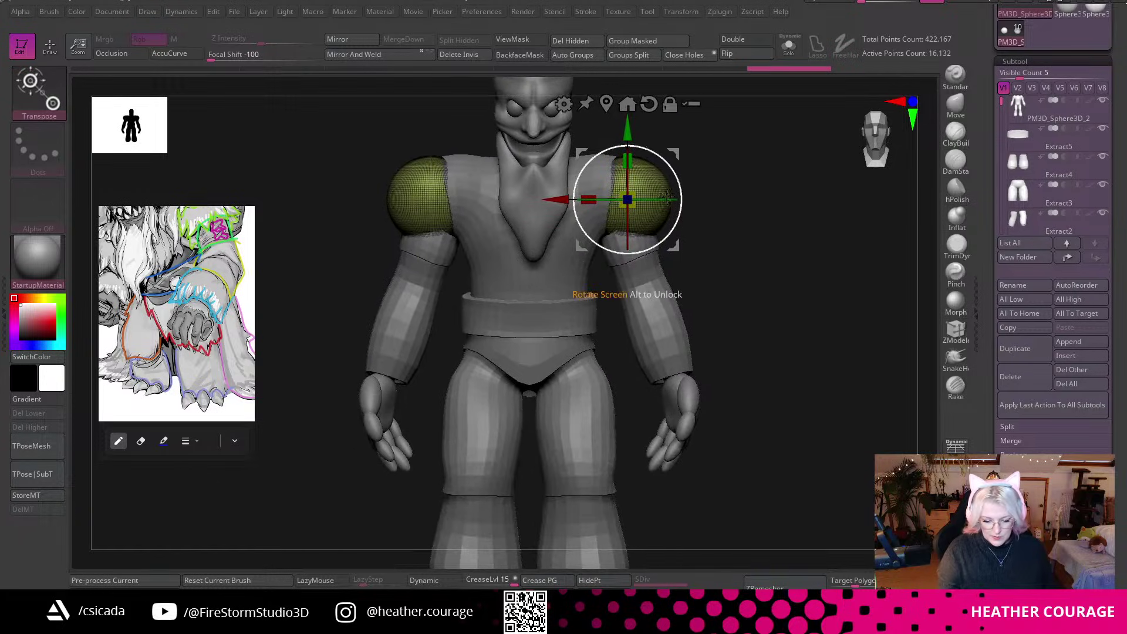
Duplicate the pair of shoulder spheres, move the copies down to the wrists and flatten them into cuffs.
click(1021, 351)
drag(628, 129, 628, 308)
drag(564, 379, 605, 380)
drag(674, 311, 674, 324)
drag(840, 385, 674, 359)
drag(806, 311, 886, 141)
drag(670, 389, 670, 399)
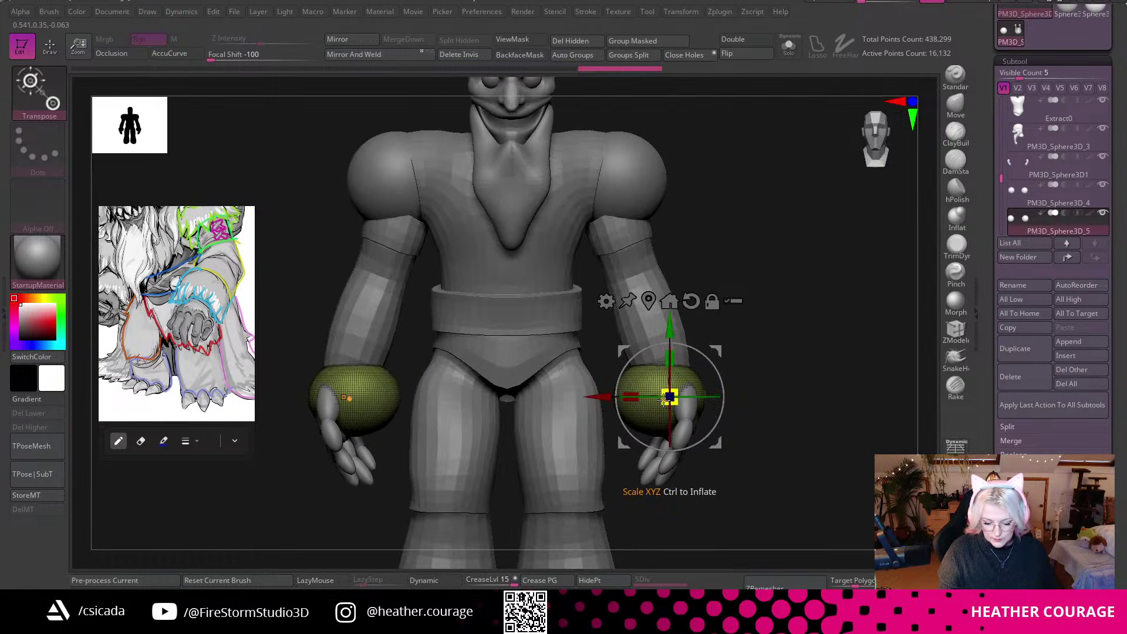
Undo the last scaling of the wrist spheres, then shrink and shift them to fit snugly around both wrists.
key(ctrl+z)
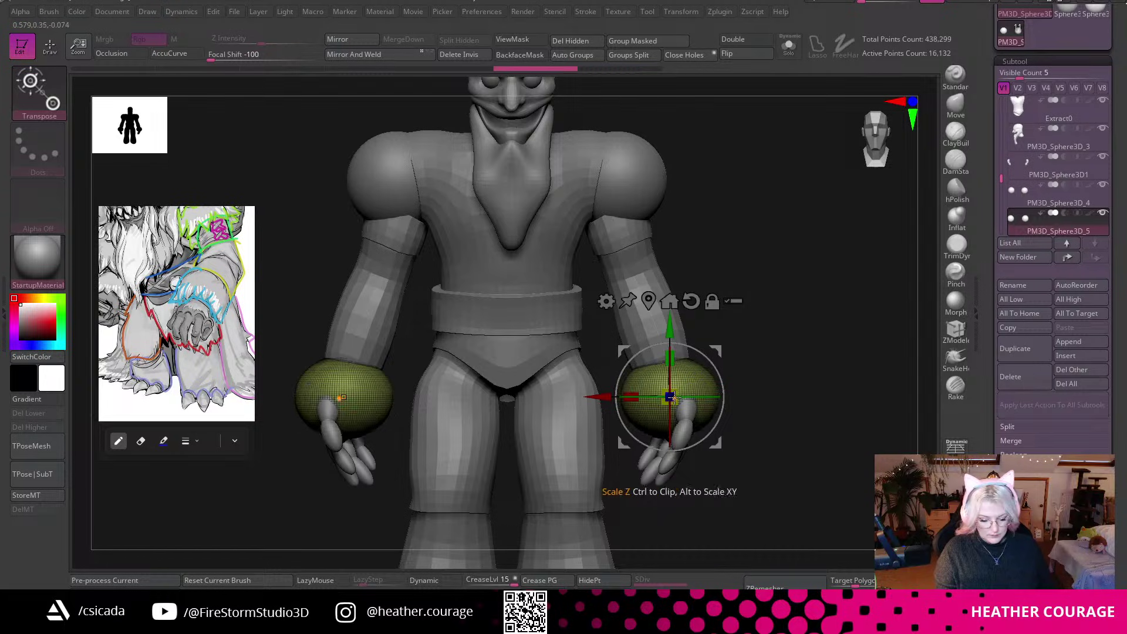
drag(681, 408, 647, 397)
drag(712, 328, 712, 318)
drag(644, 386, 632, 386)
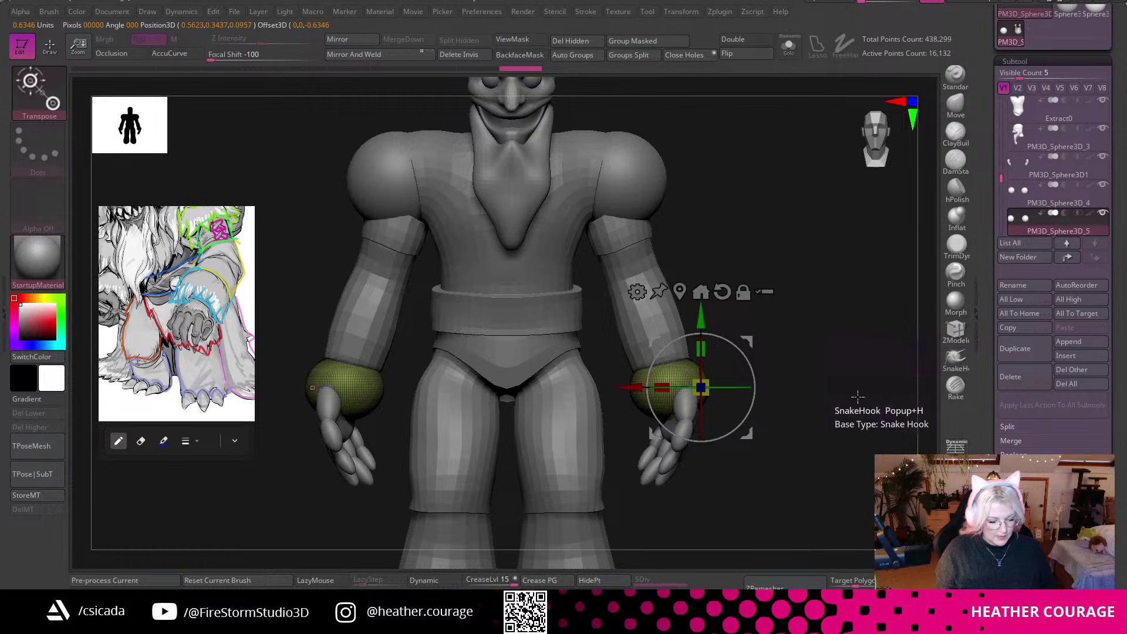
Select the trousers subtool and inspect it alone in solo mode before showing the whole figure.
alt+click(574, 432)
click(793, 50)
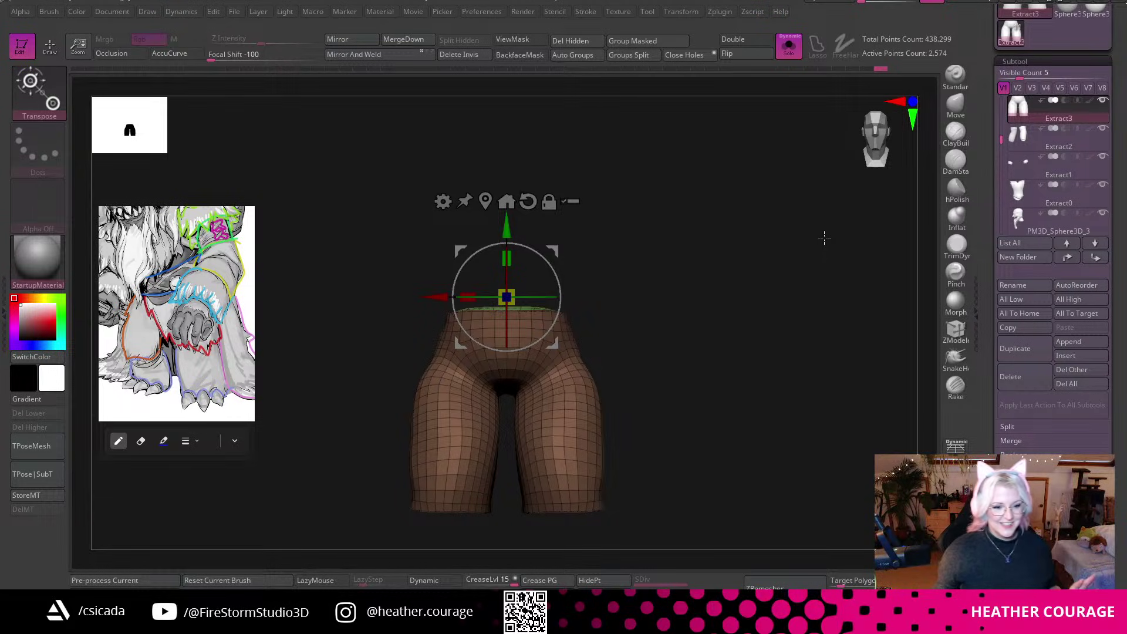
click(788, 51)
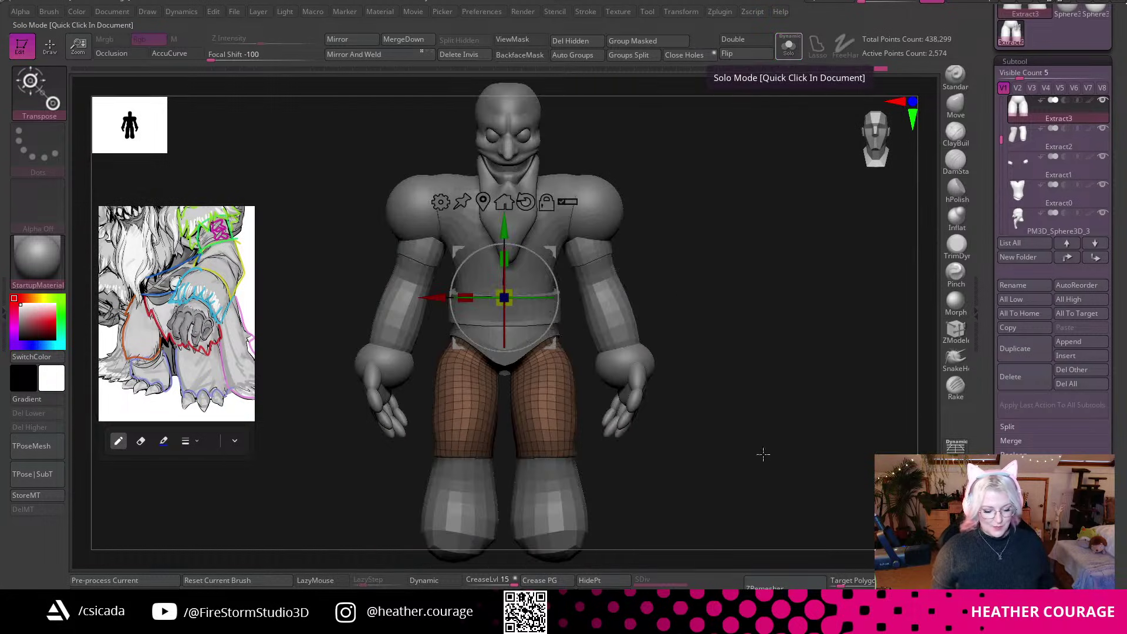
Compare the figure in three-quarter view with the complete concept drawing, viewing the original artwork at full size.
mouse_move(761, 455)
mouse_down()
mouse_move(711, 427)
mouse_move(745, 456)
mouse_move(756, 374)
mouse_move(761, 435)
mouse_move(748, 442)
mouse_up()
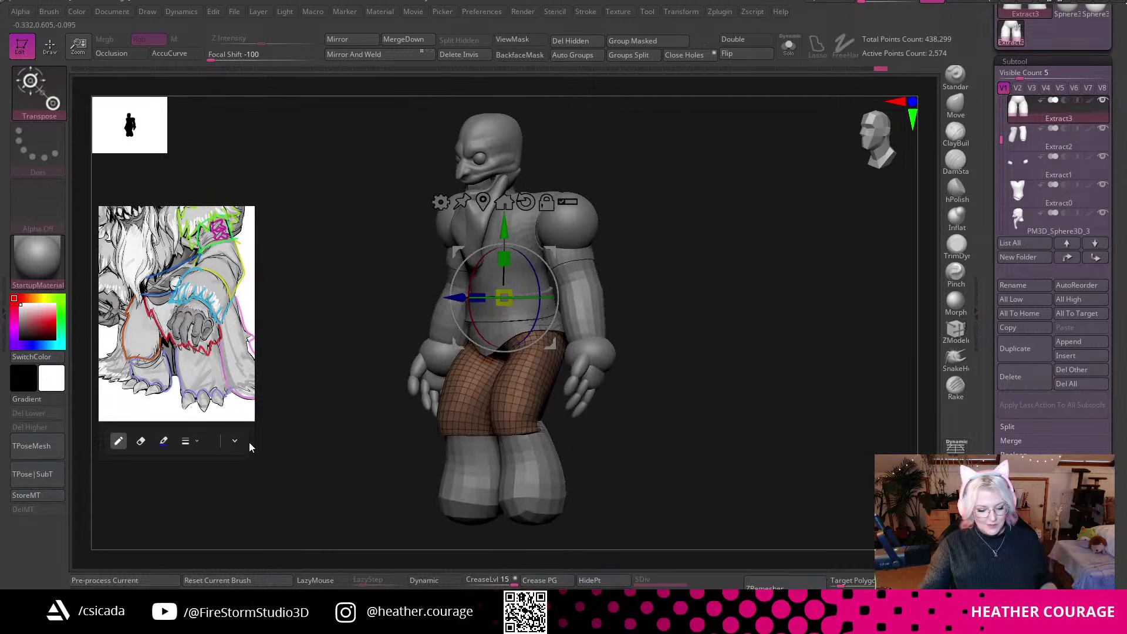
drag(199, 313, 251, 318)
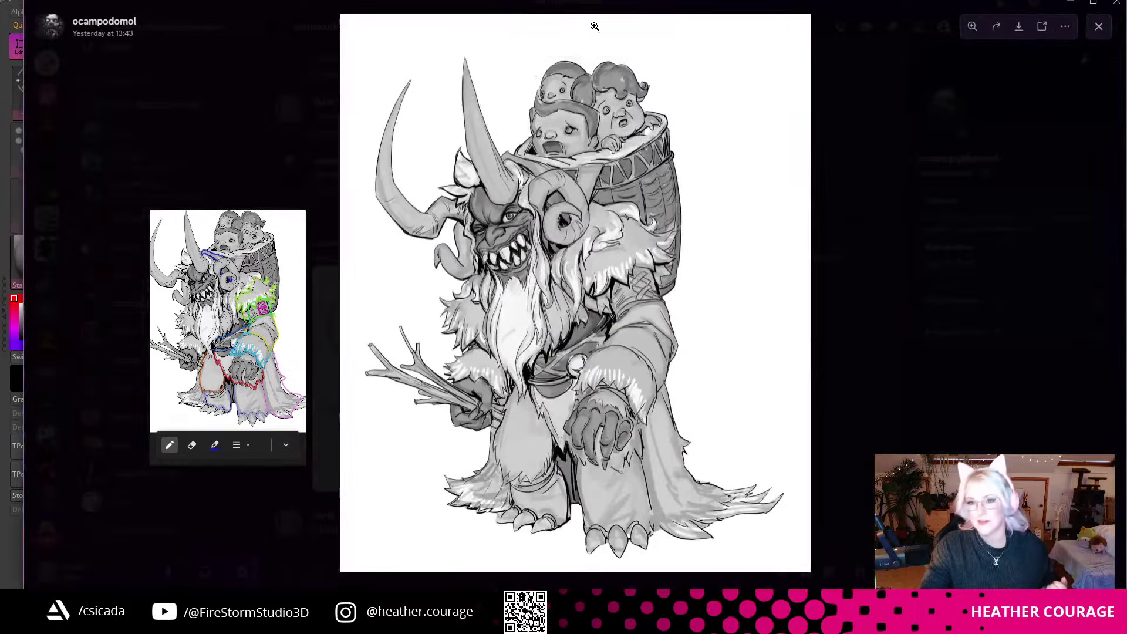
drag(741, 4, 1126, 59)
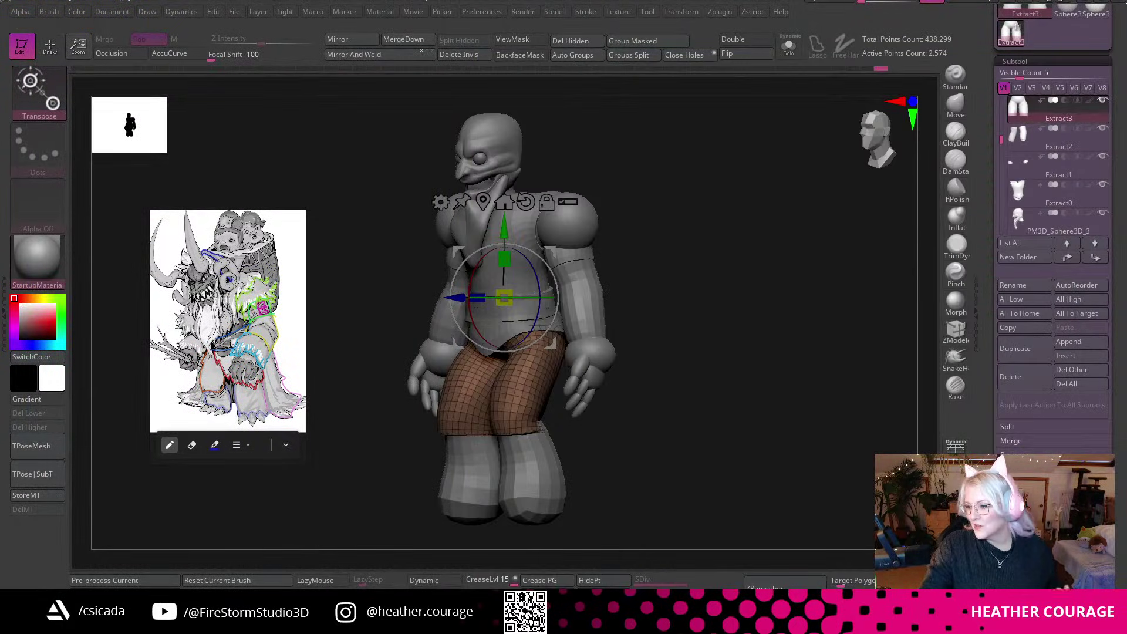